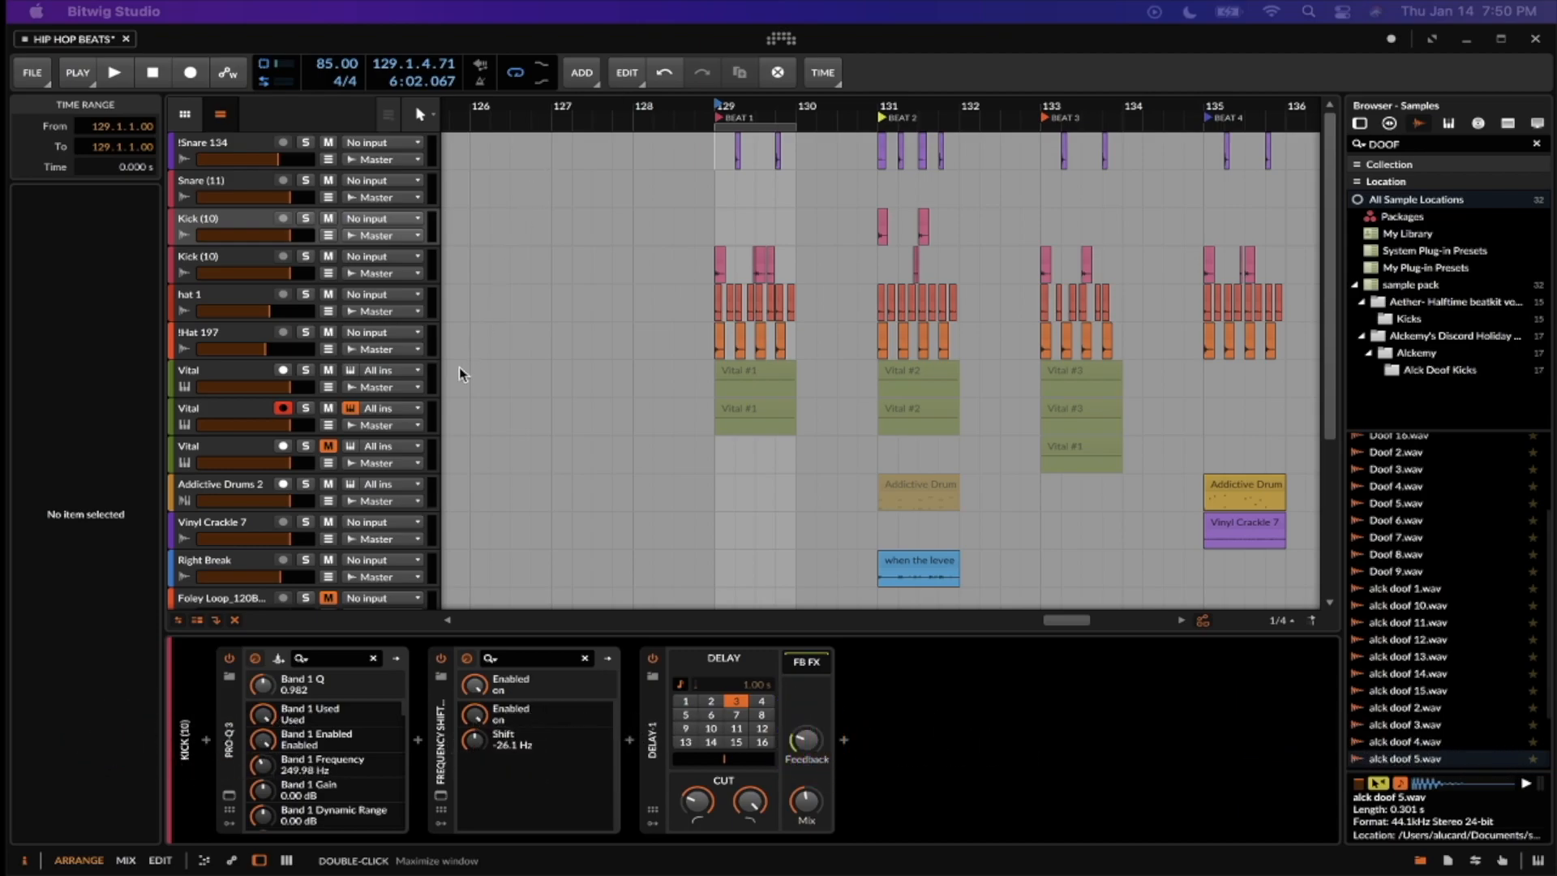
Start playback at the BEAT 1 marker in bar 129, and continue listening from BEAT 2 in bar 131
left_click(752, 129)
key("space")
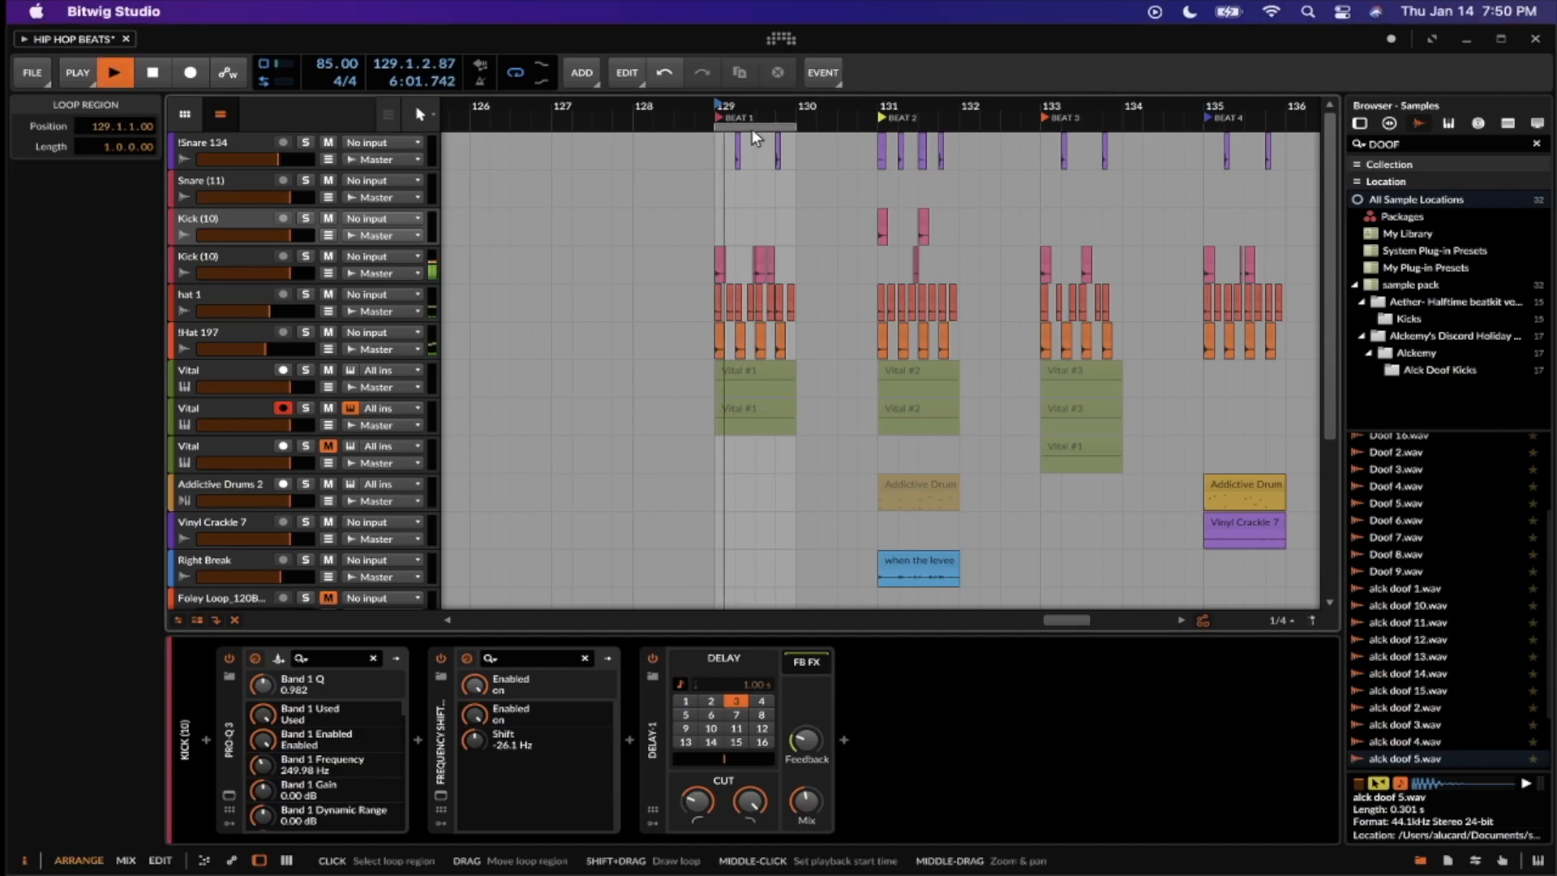
scroll(752, 129, "up", 4)
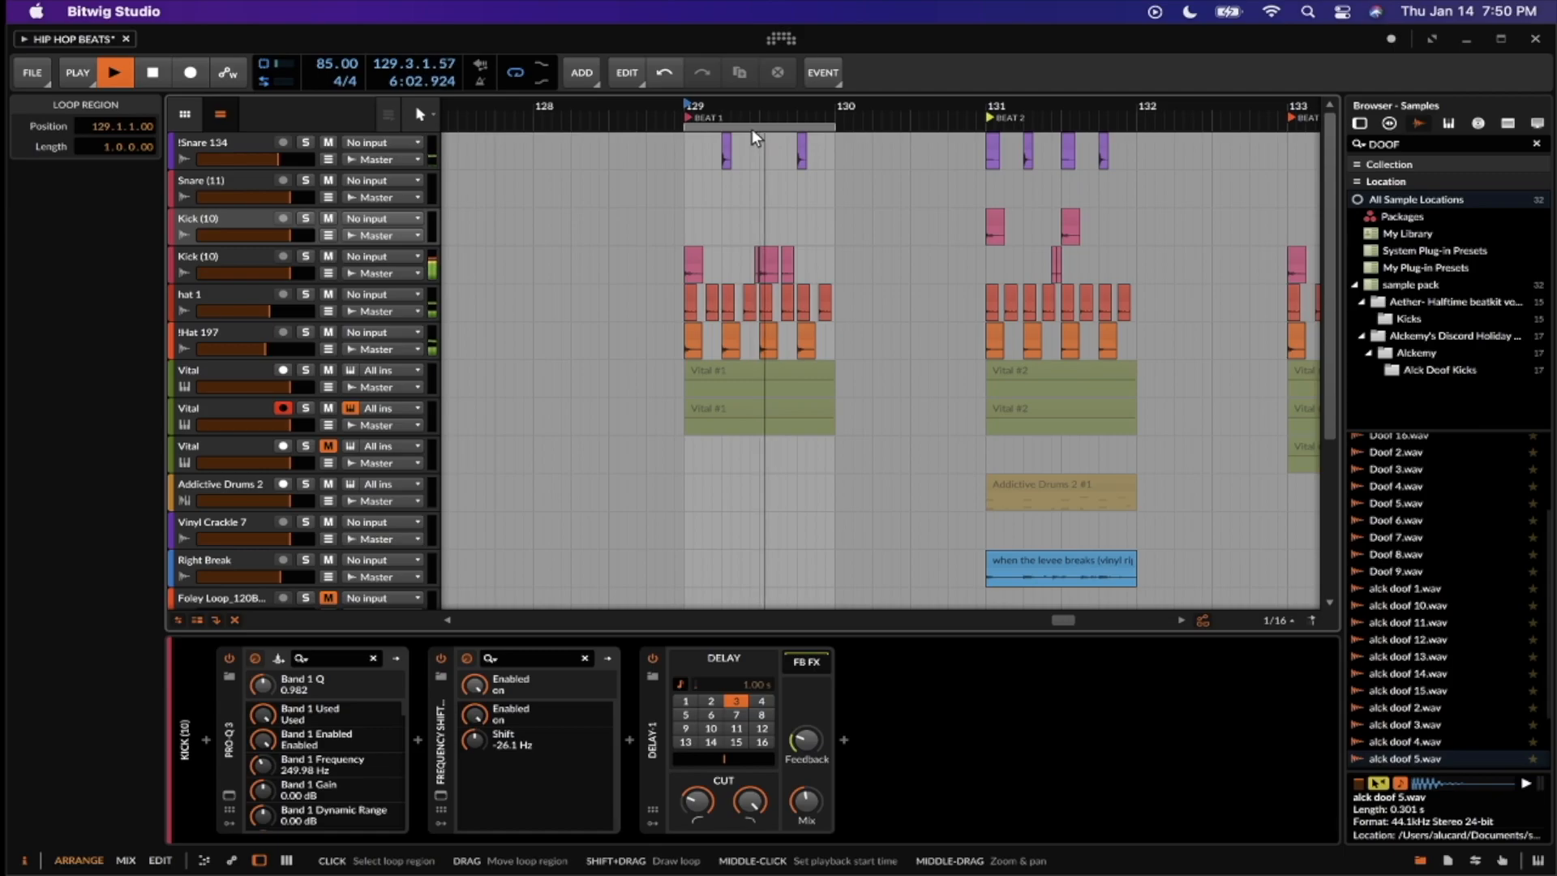
left_click(986, 182)
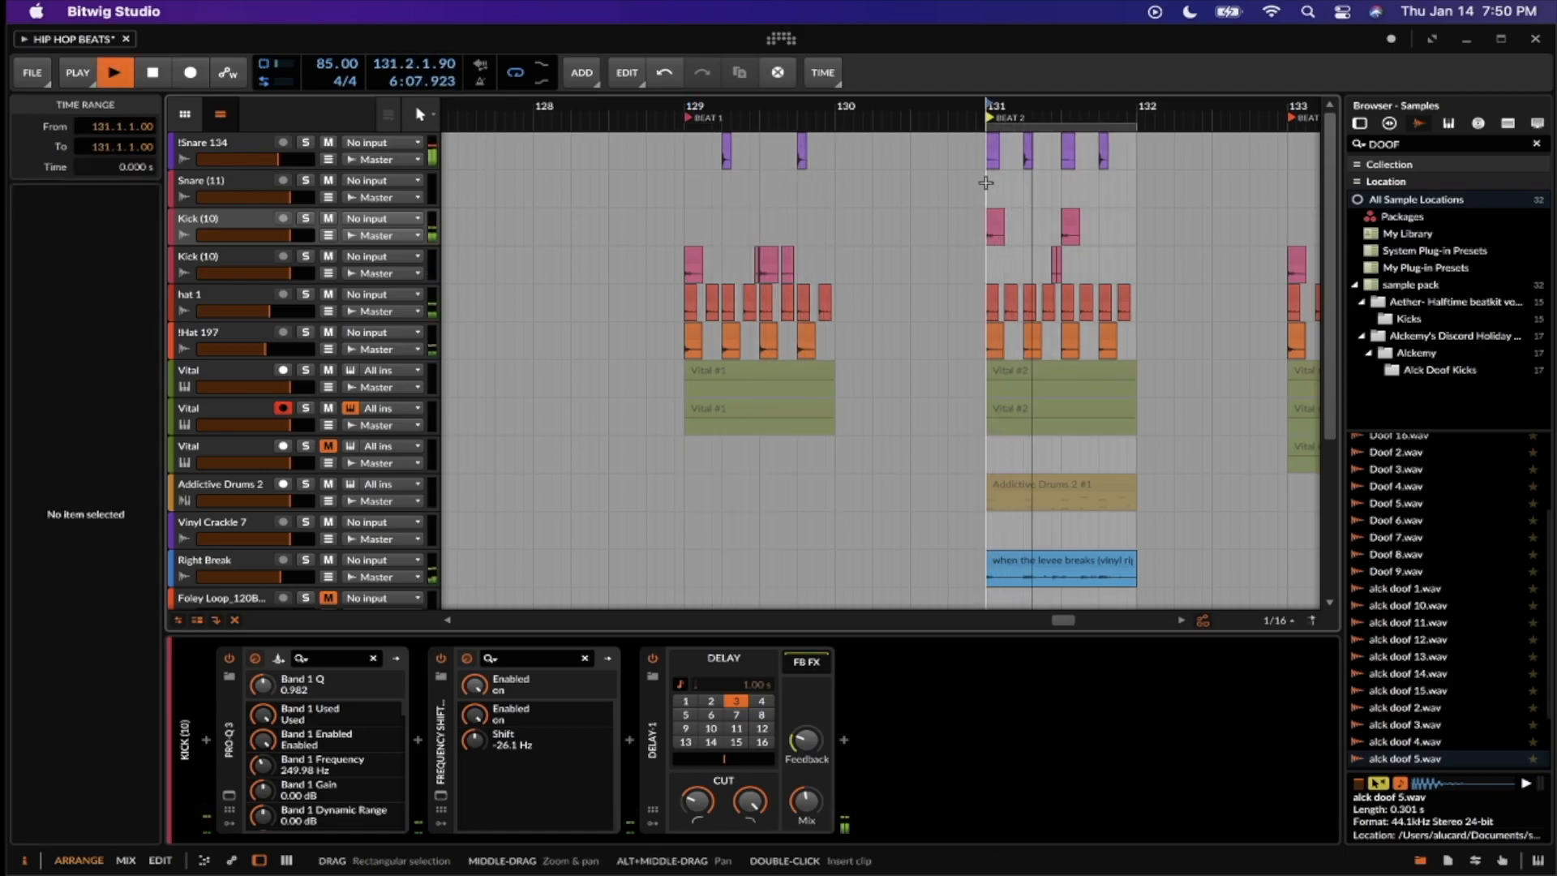
scroll(986, 183, "right", 5)
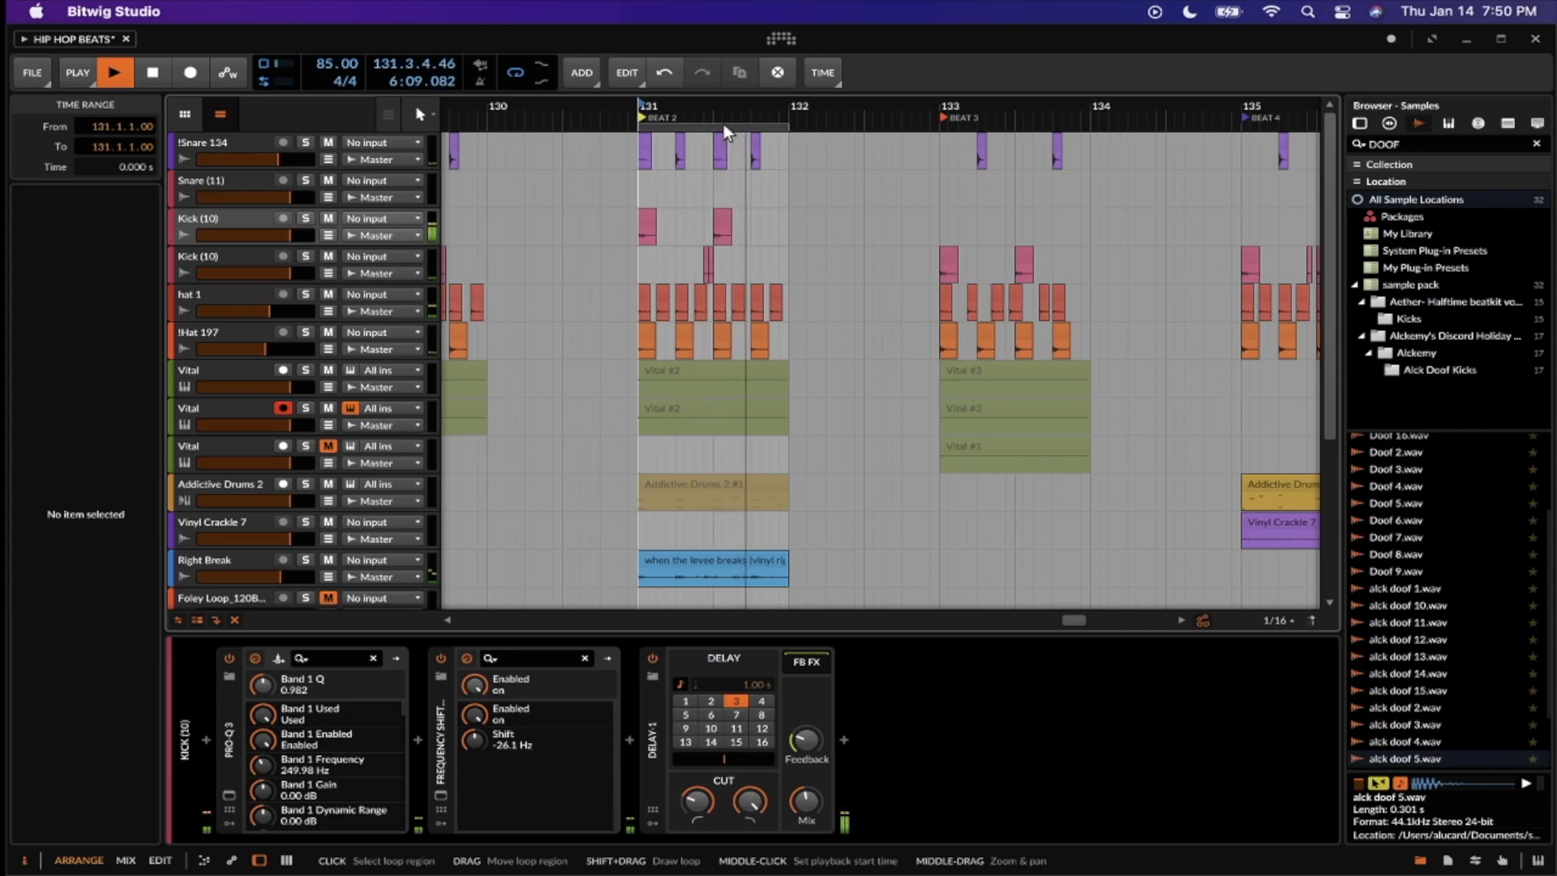
Audition the BEAT 3 pattern in bar 133 and the BEAT 4 pattern in bar 135
left_click(940, 173)
scroll(940, 173, "right", 5)
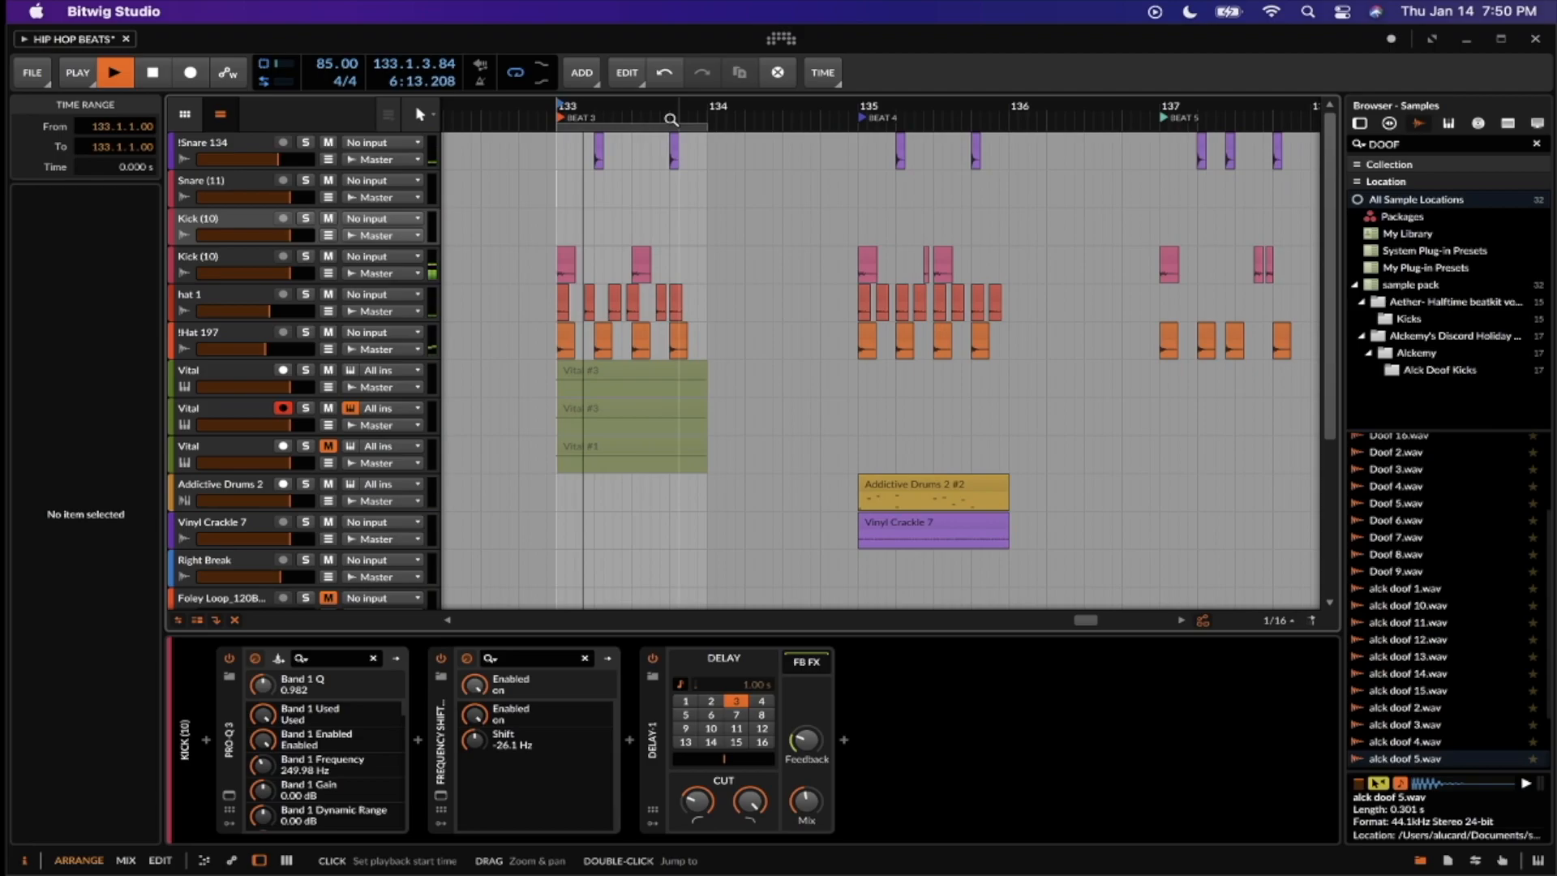
left_click(862, 118)
scroll(857, 157, "right", 2)
scroll(857, 158, "right", 3)
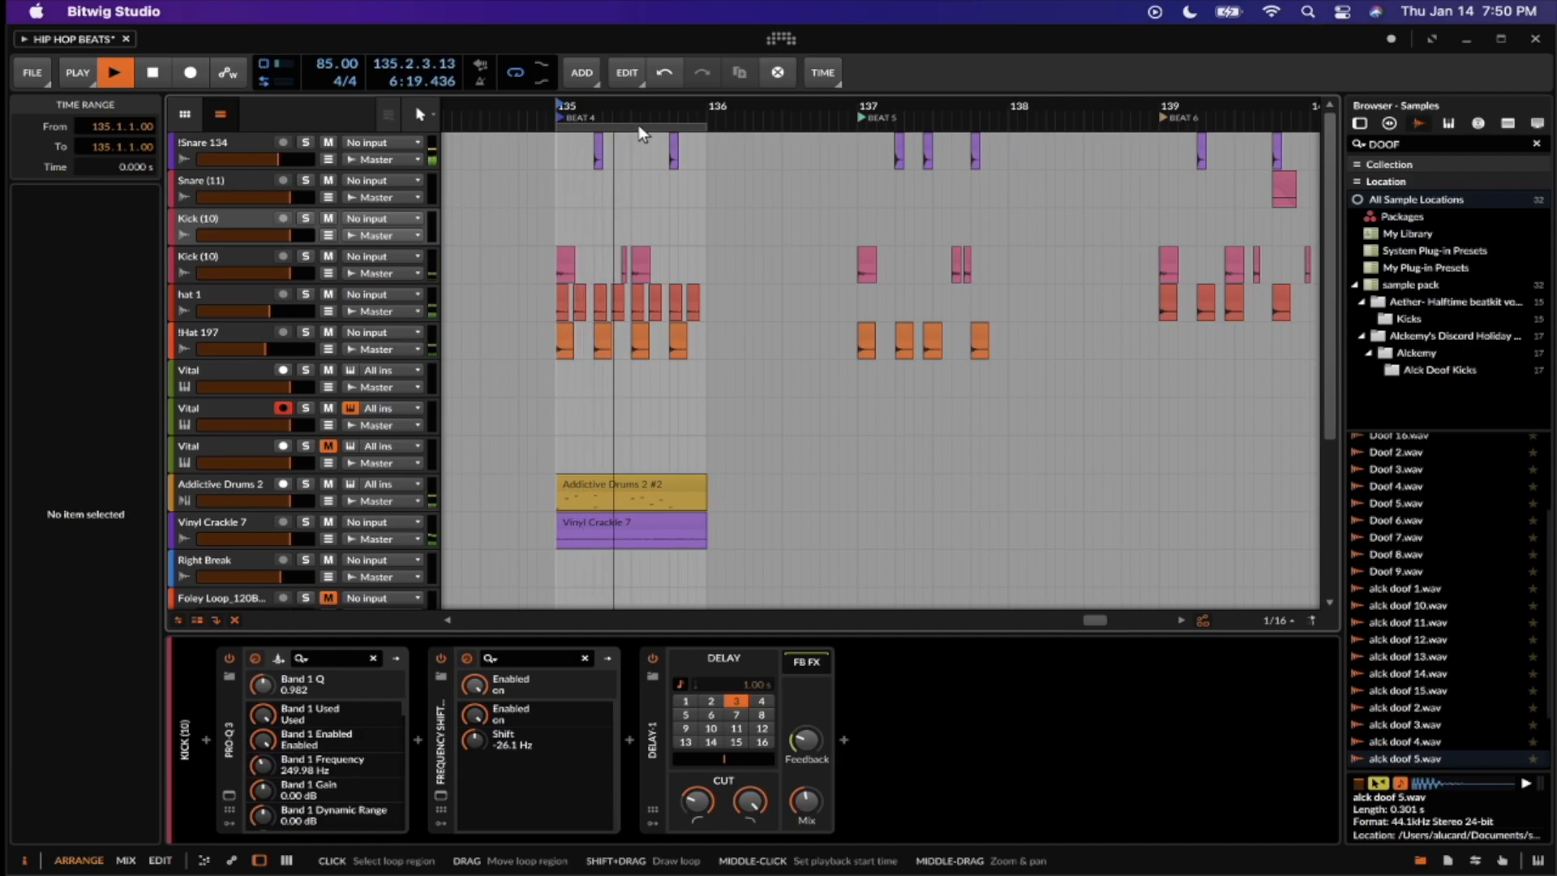
Audition the BEAT 5 pattern in bar 137 and the BEAT 6 pattern in bar 139
left_click(864, 123)
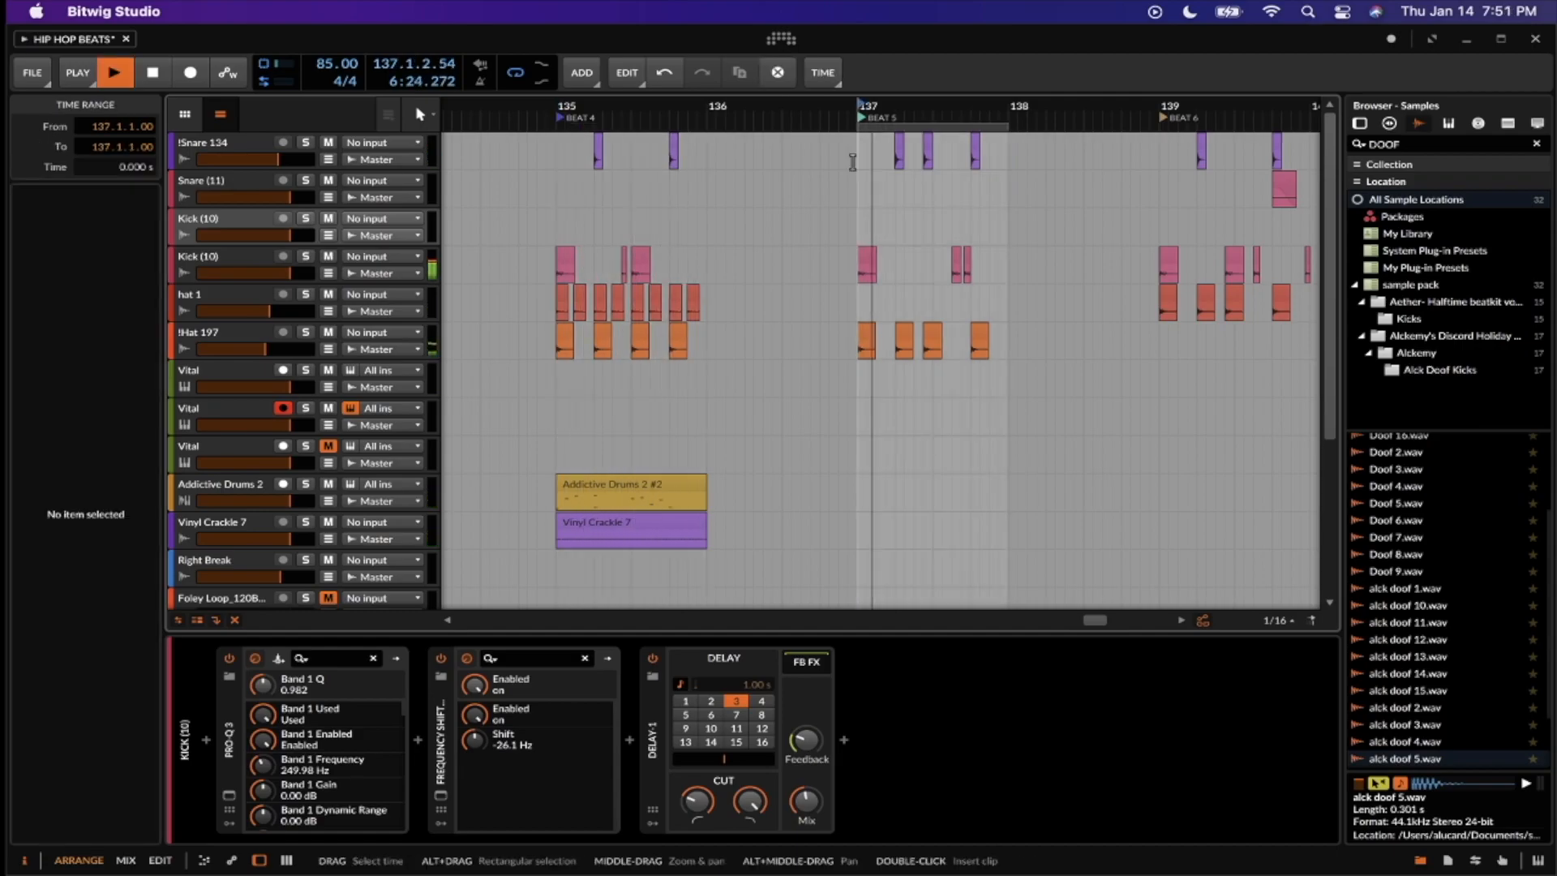
scroll(852, 160, "right", 3)
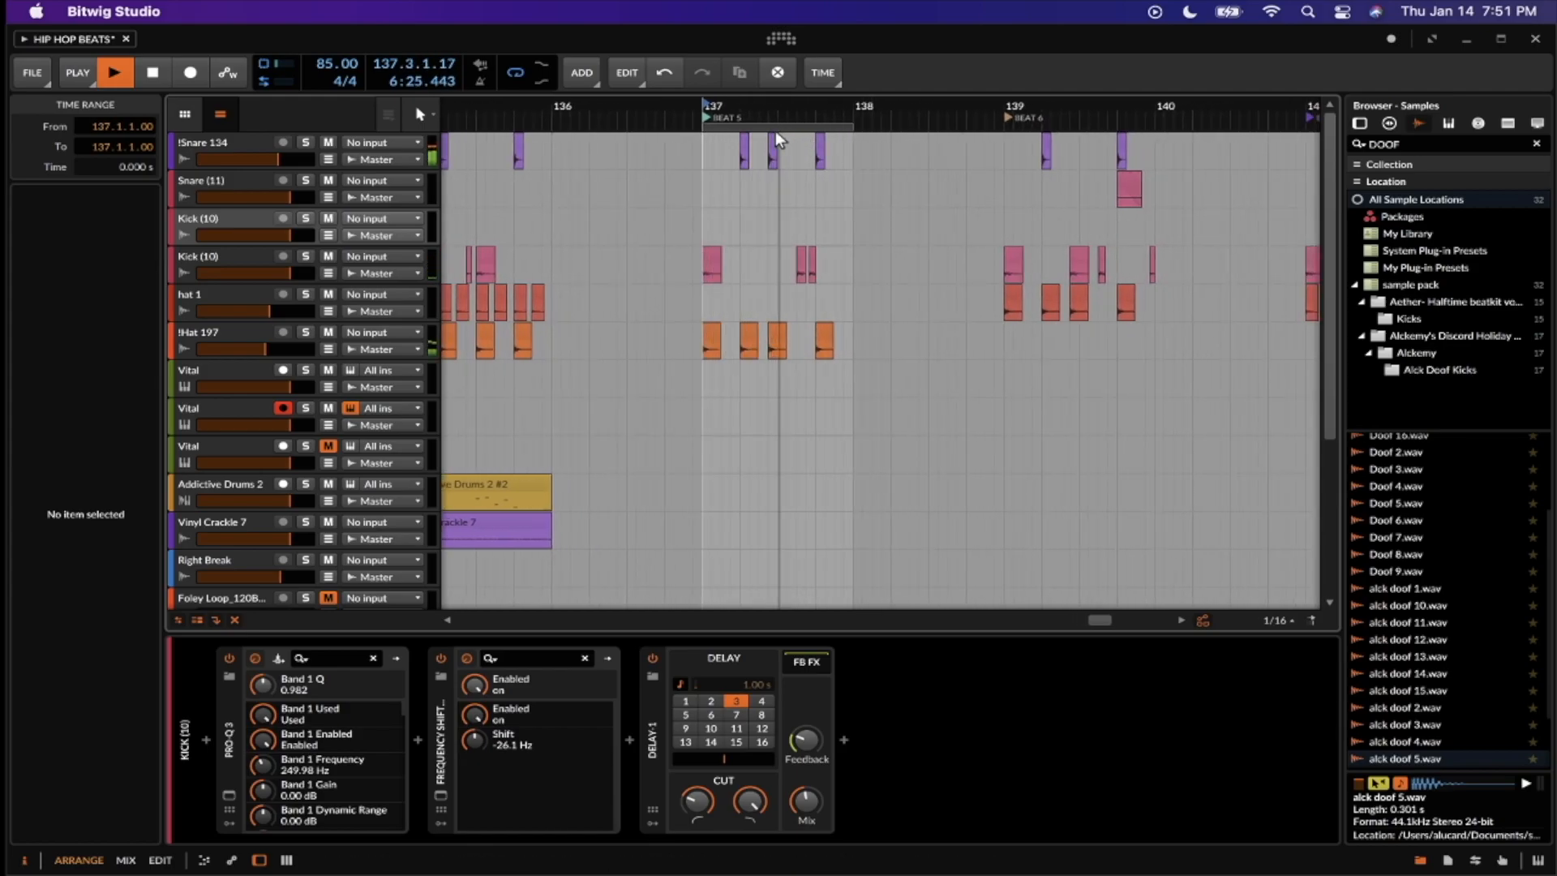
left_click(1000, 164)
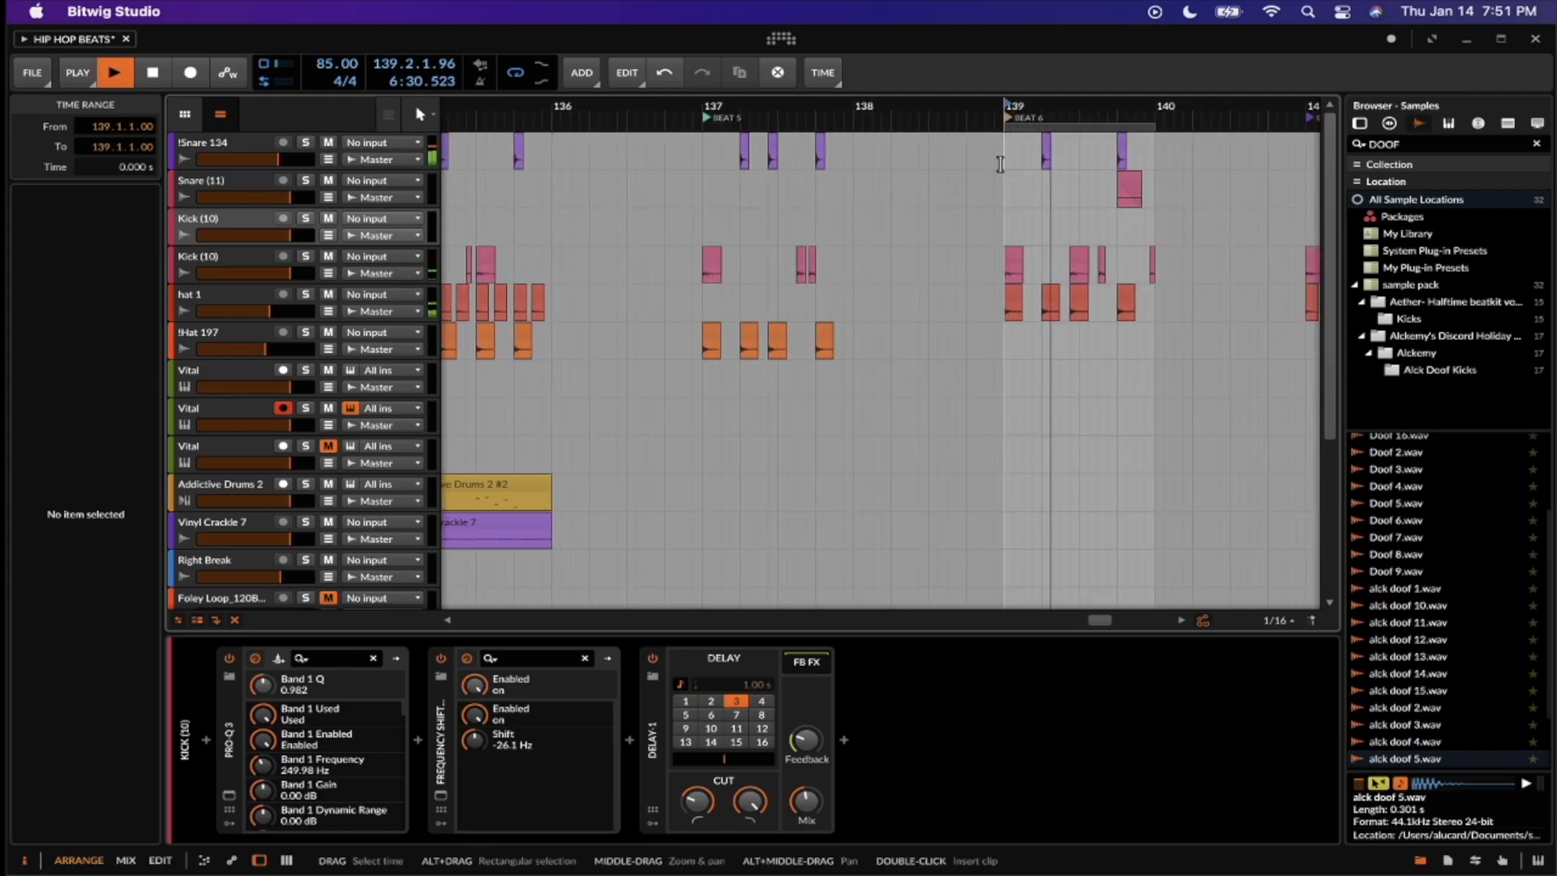
scroll(1001, 164, "right", 2)
scroll(926, 182, "right", 3)
Audition the BEAT 7 pattern in bar 141 and the BEAT 8 pattern in bar 143
left_click(1046, 162)
scroll(1040, 161, "right", 1)
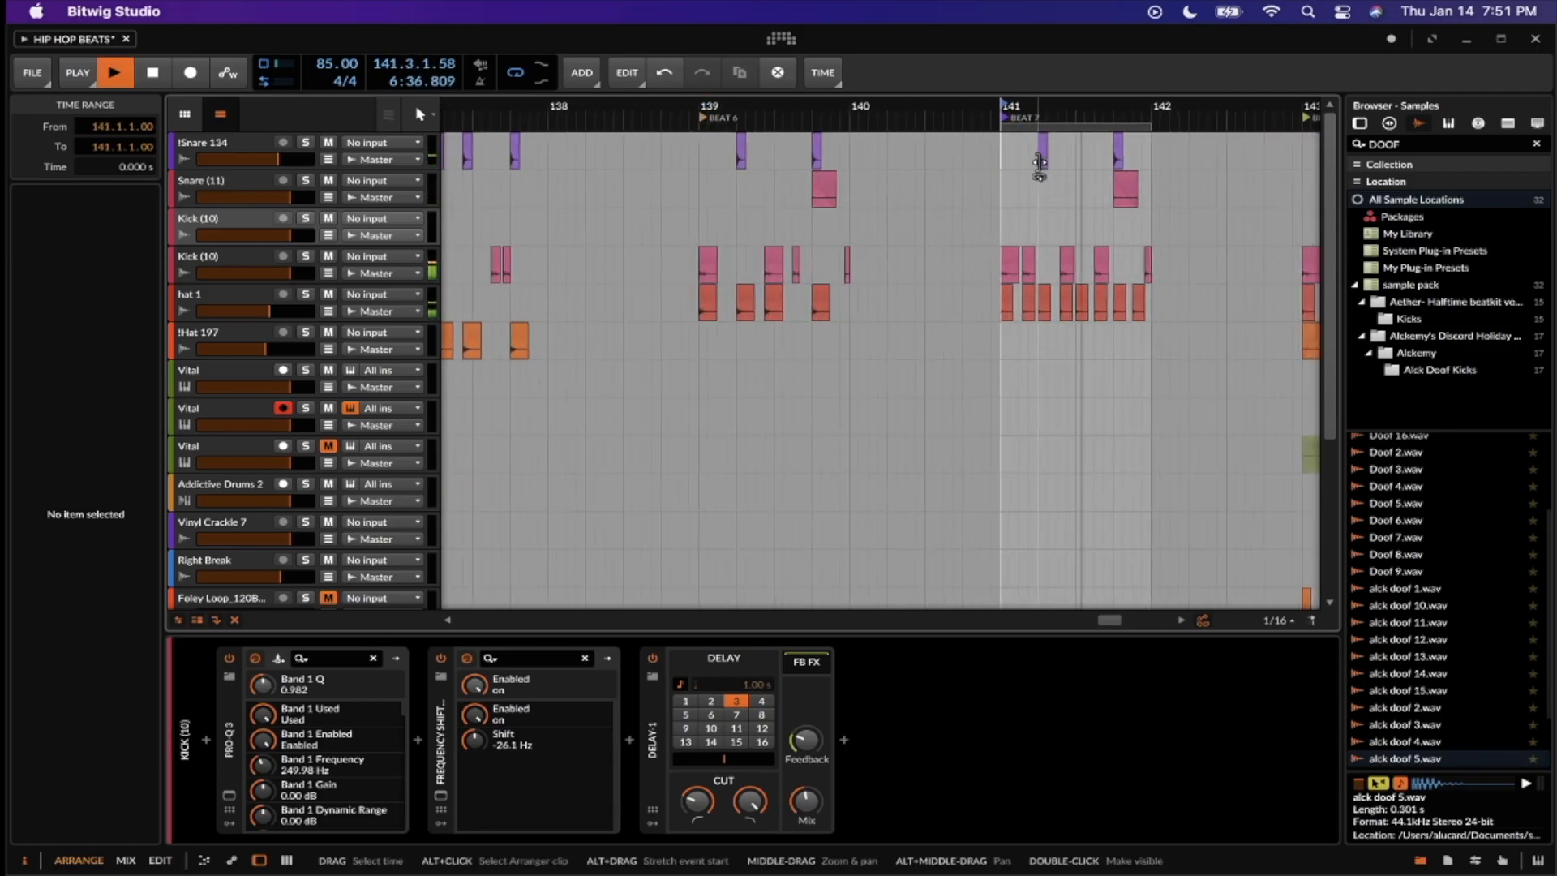
scroll(1041, 161, "right", 4)
scroll(1040, 162, "right", 7)
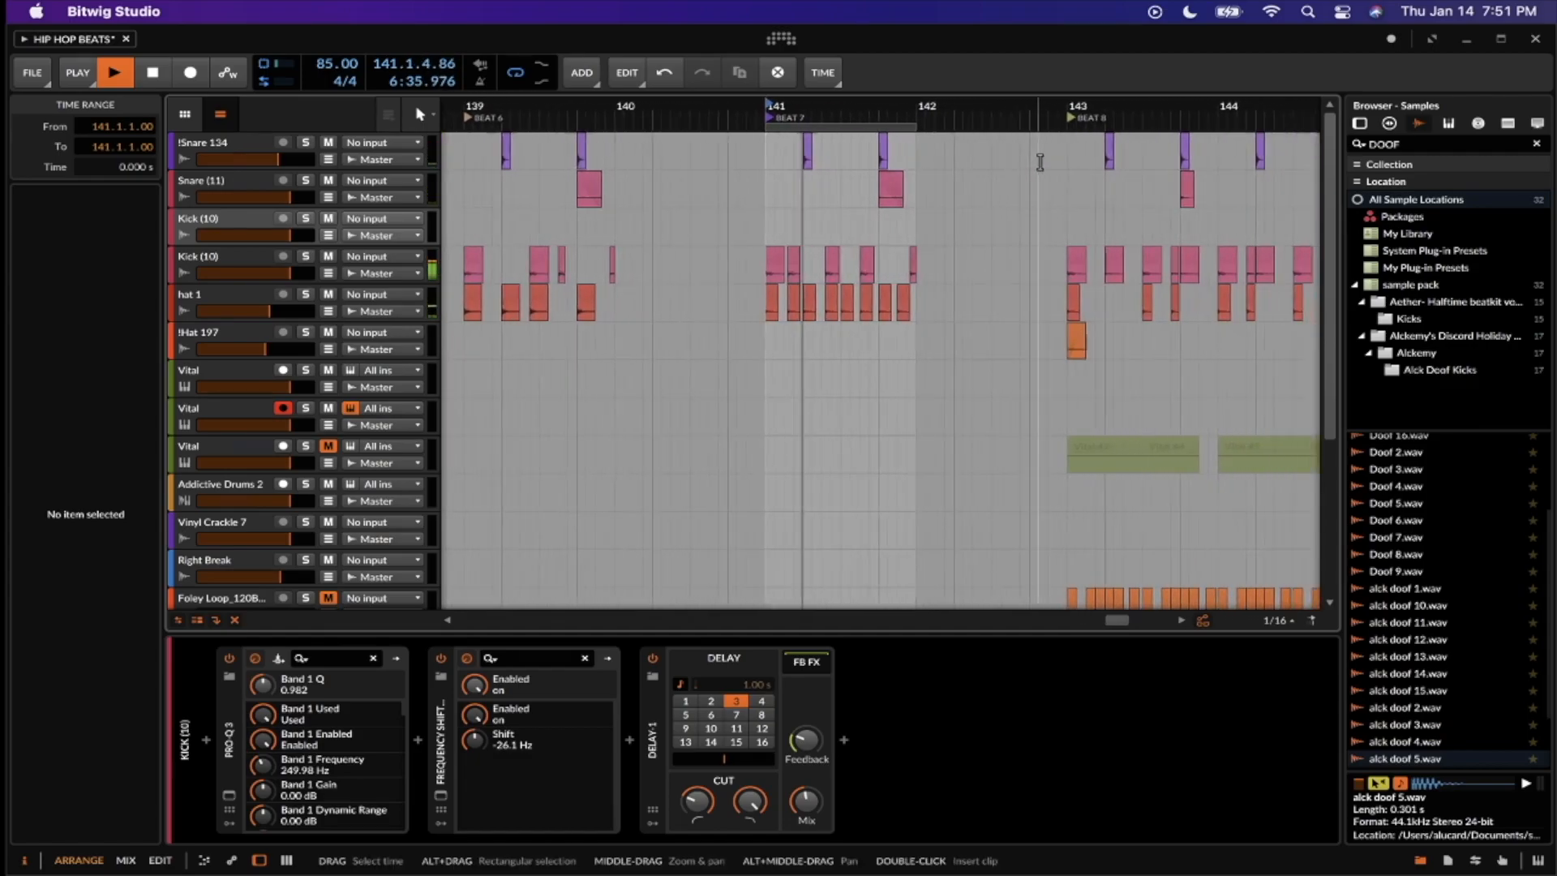
left_click(993, 241)
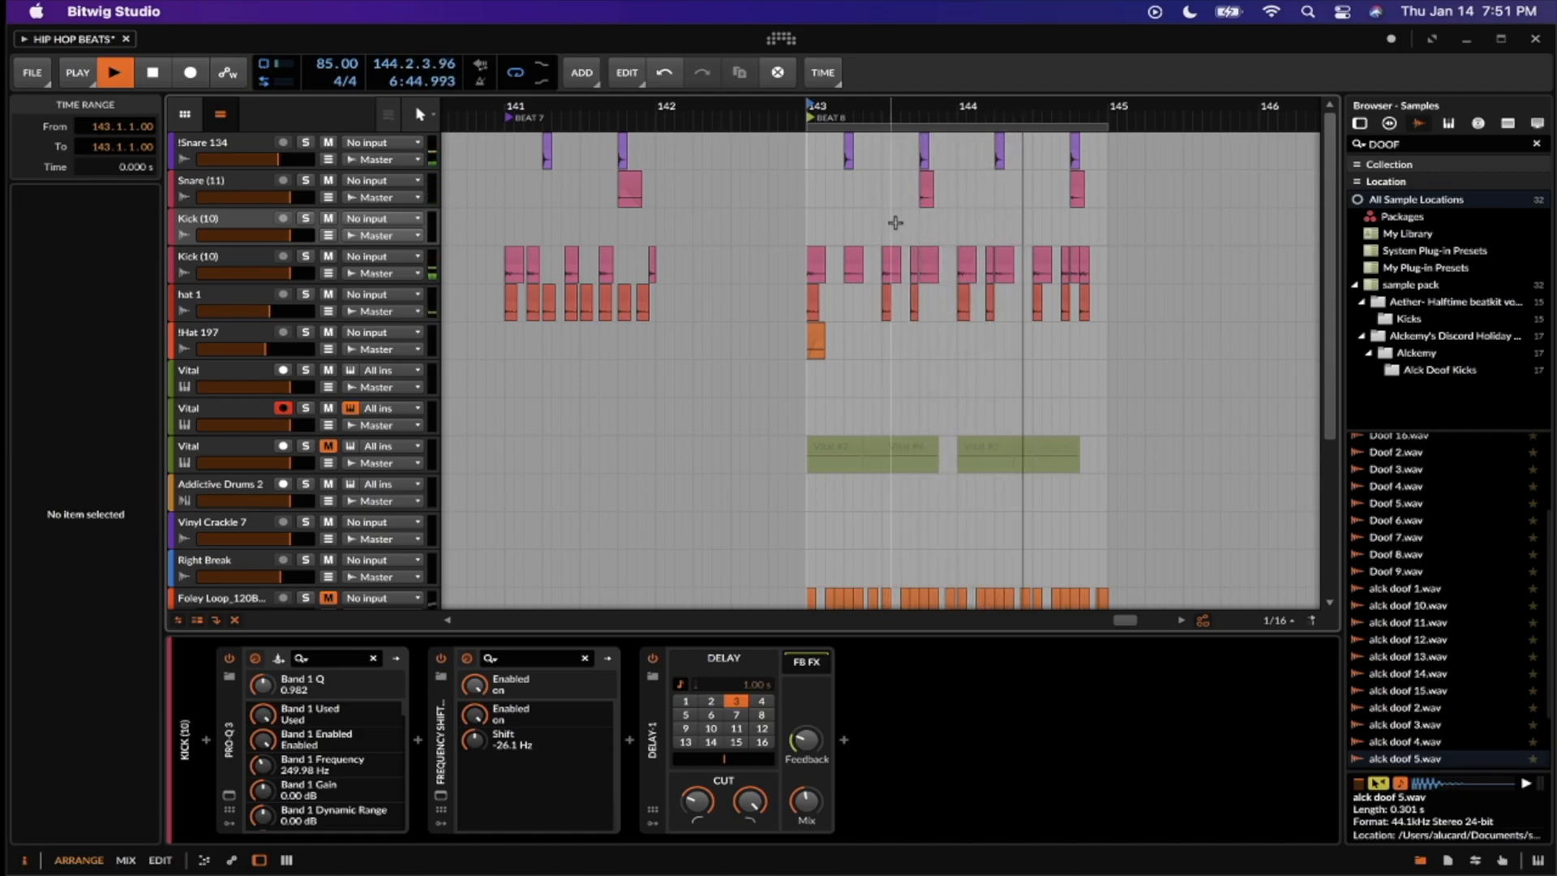
Audition the BEAT 9 pattern in bar 147 and the BEAT 10 pattern in bar 149
scroll(896, 222, "down", 3)
left_click(963, 154)
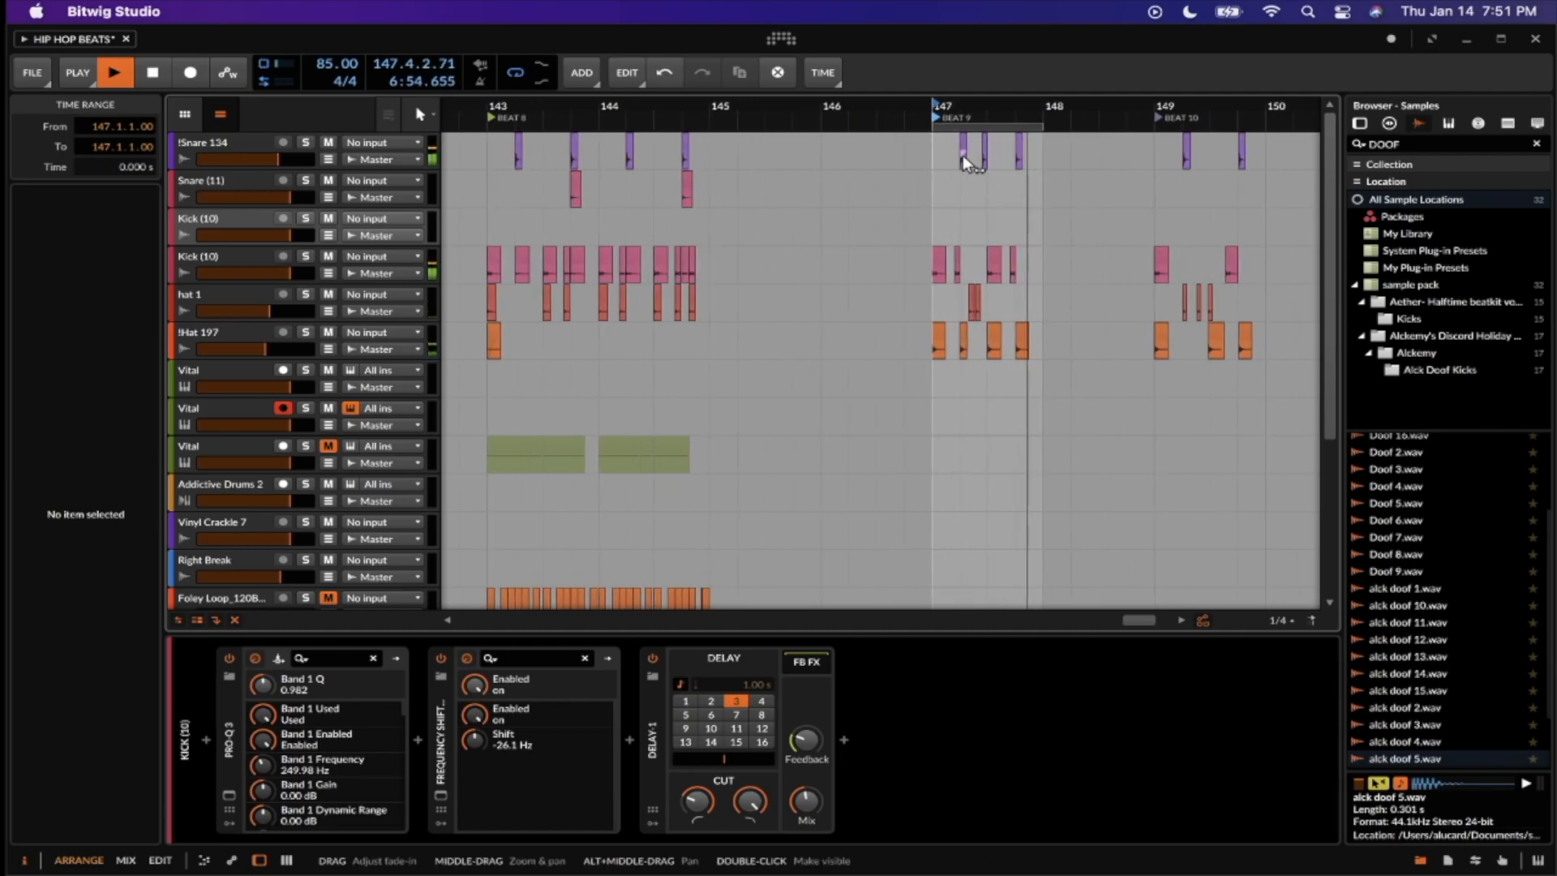
scroll(962, 154, "up", 3)
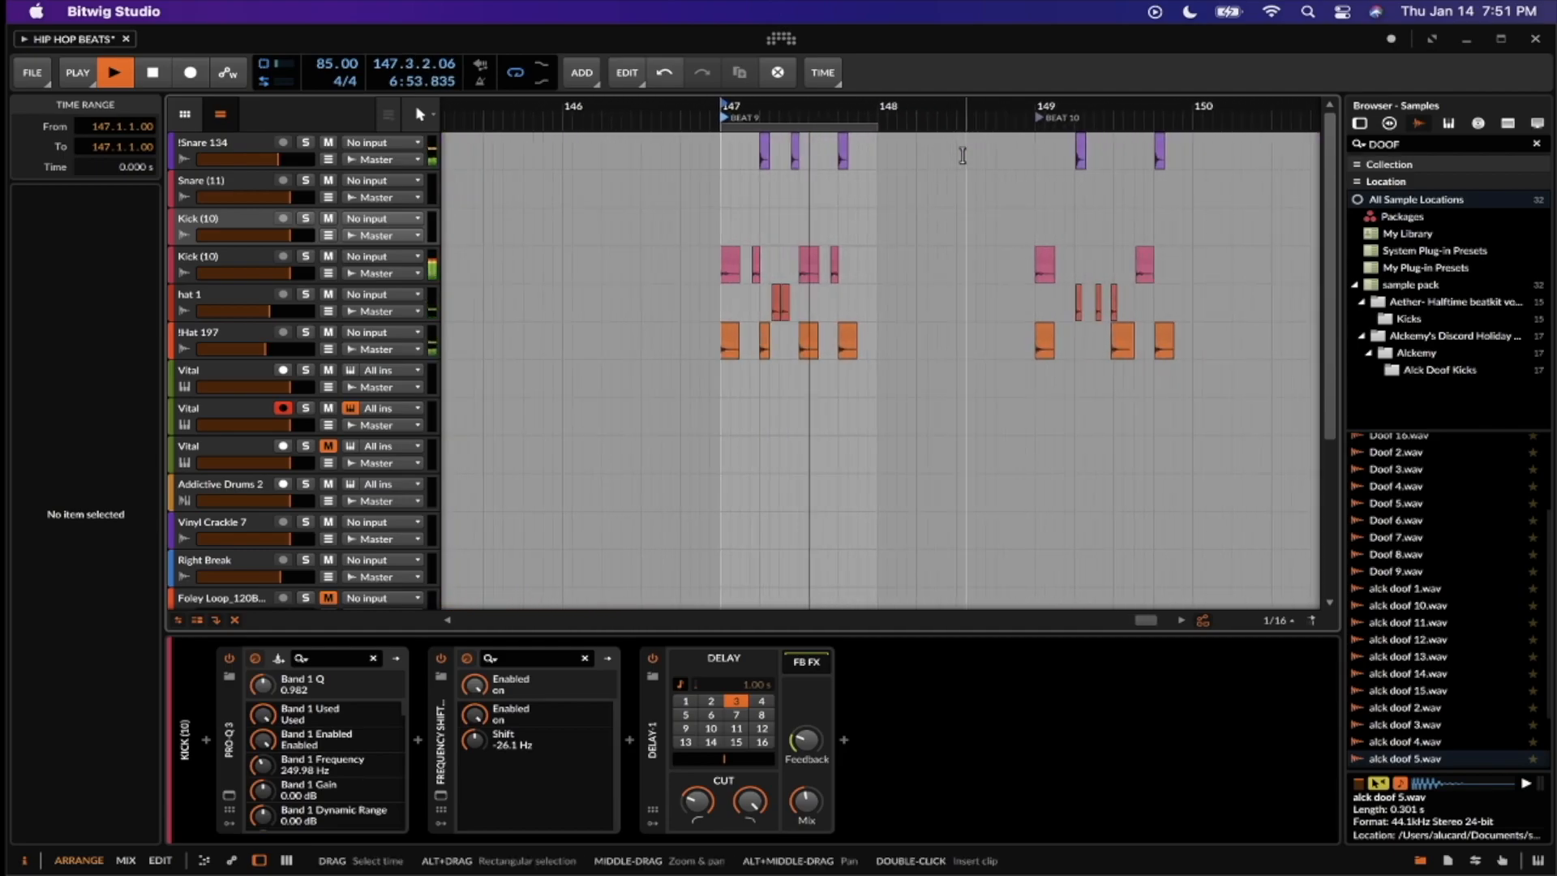
left_click(1030, 157)
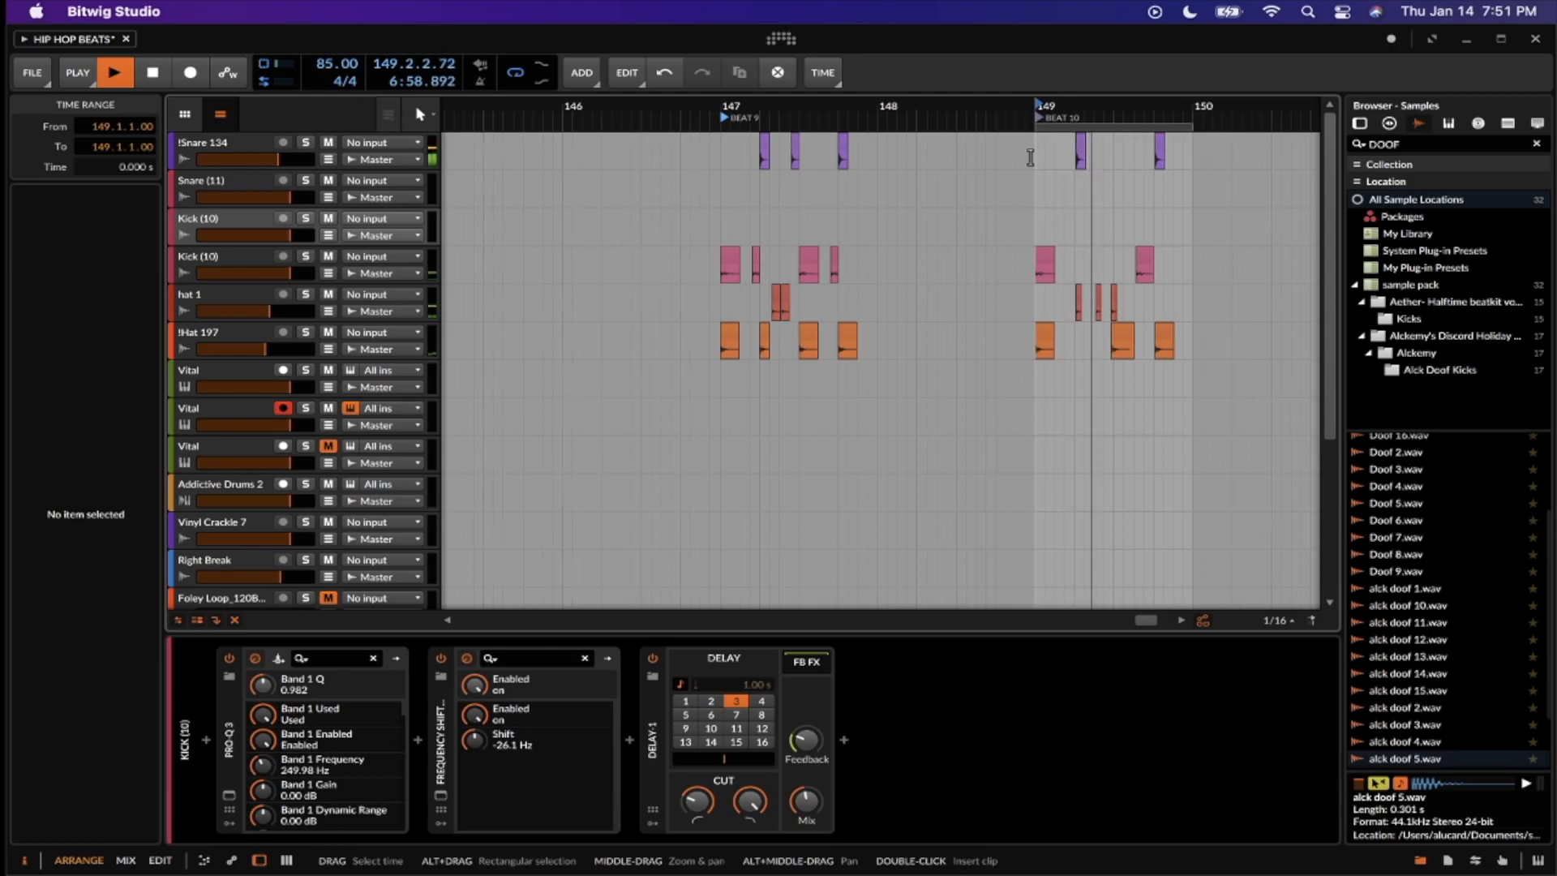
scroll(1030, 157, "right", 4)
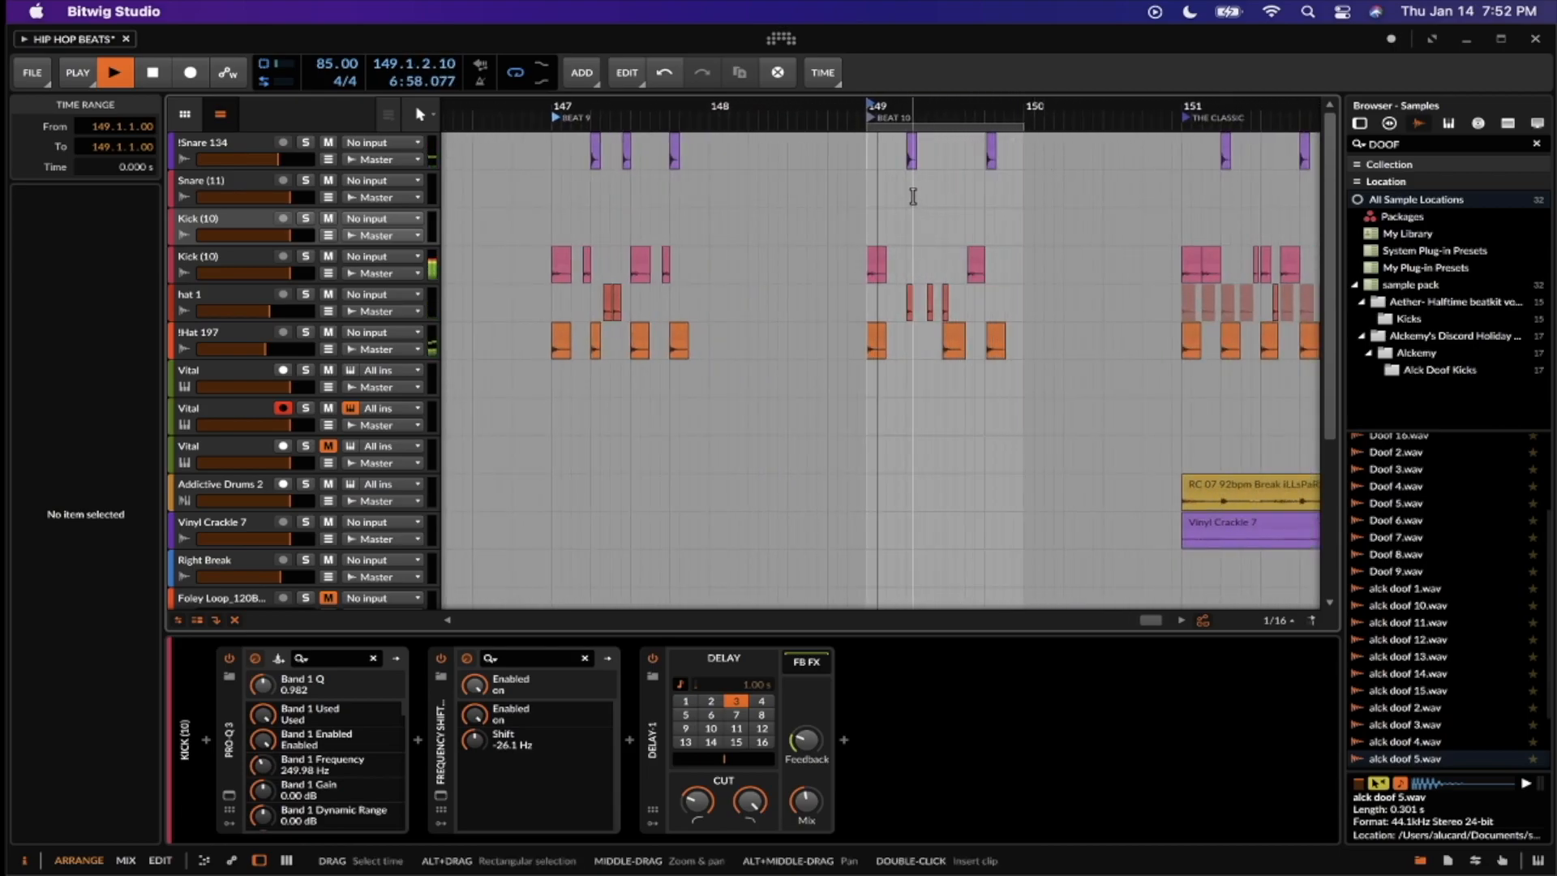
Audition THE CLASSIC in bar 151, and move the one-bar loop region to FLYLO BITE 2 in bar 153 to hear it
scroll(913, 196, "down", 3)
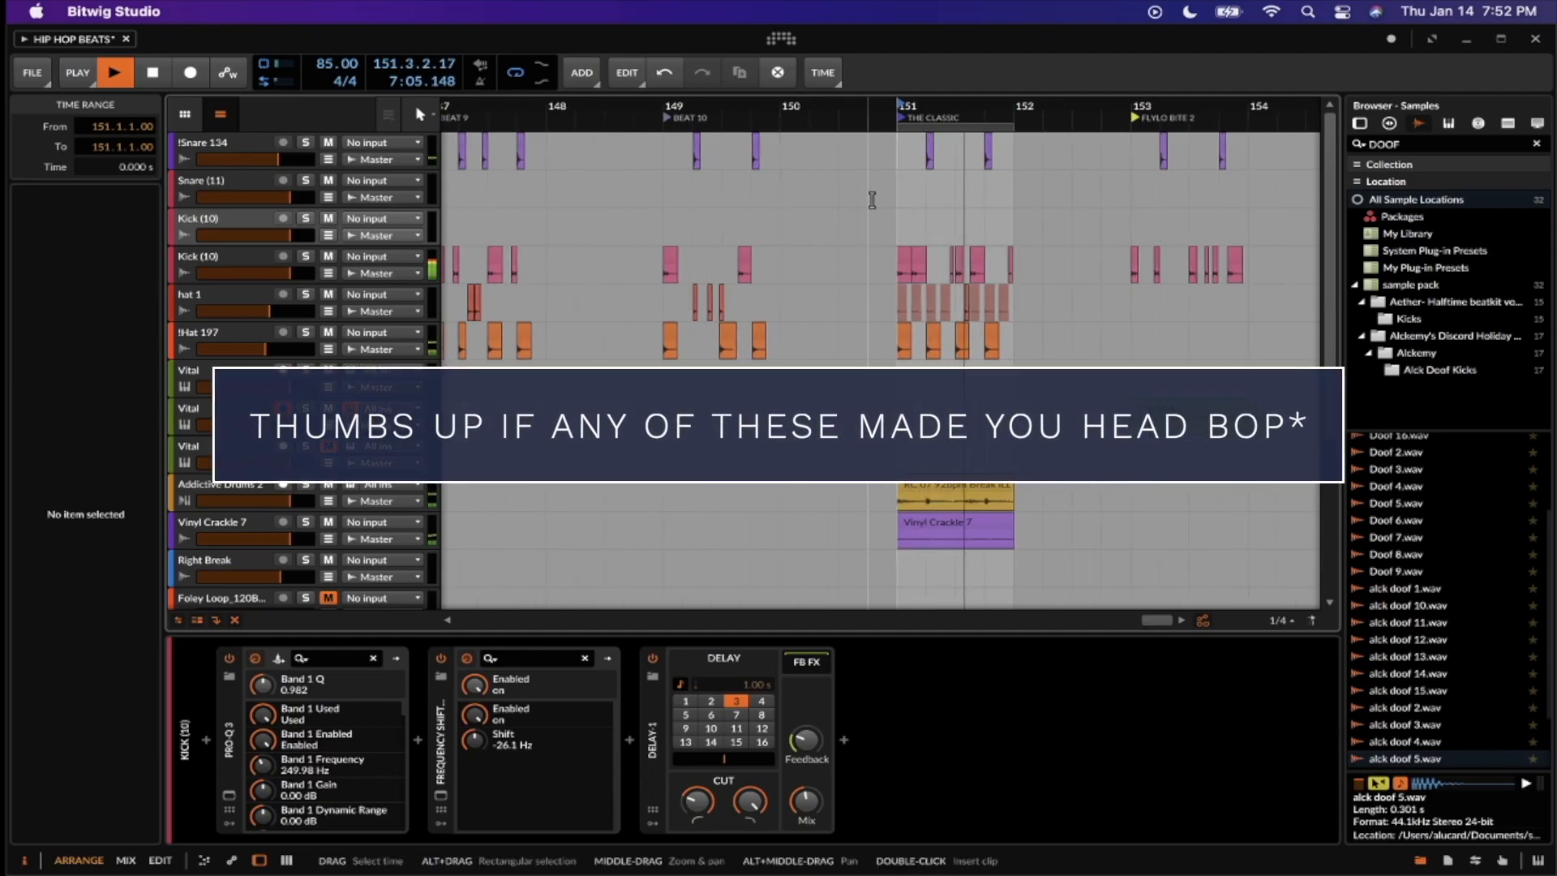
scroll(871, 200, "up", 5)
scroll(872, 200, "down", 5)
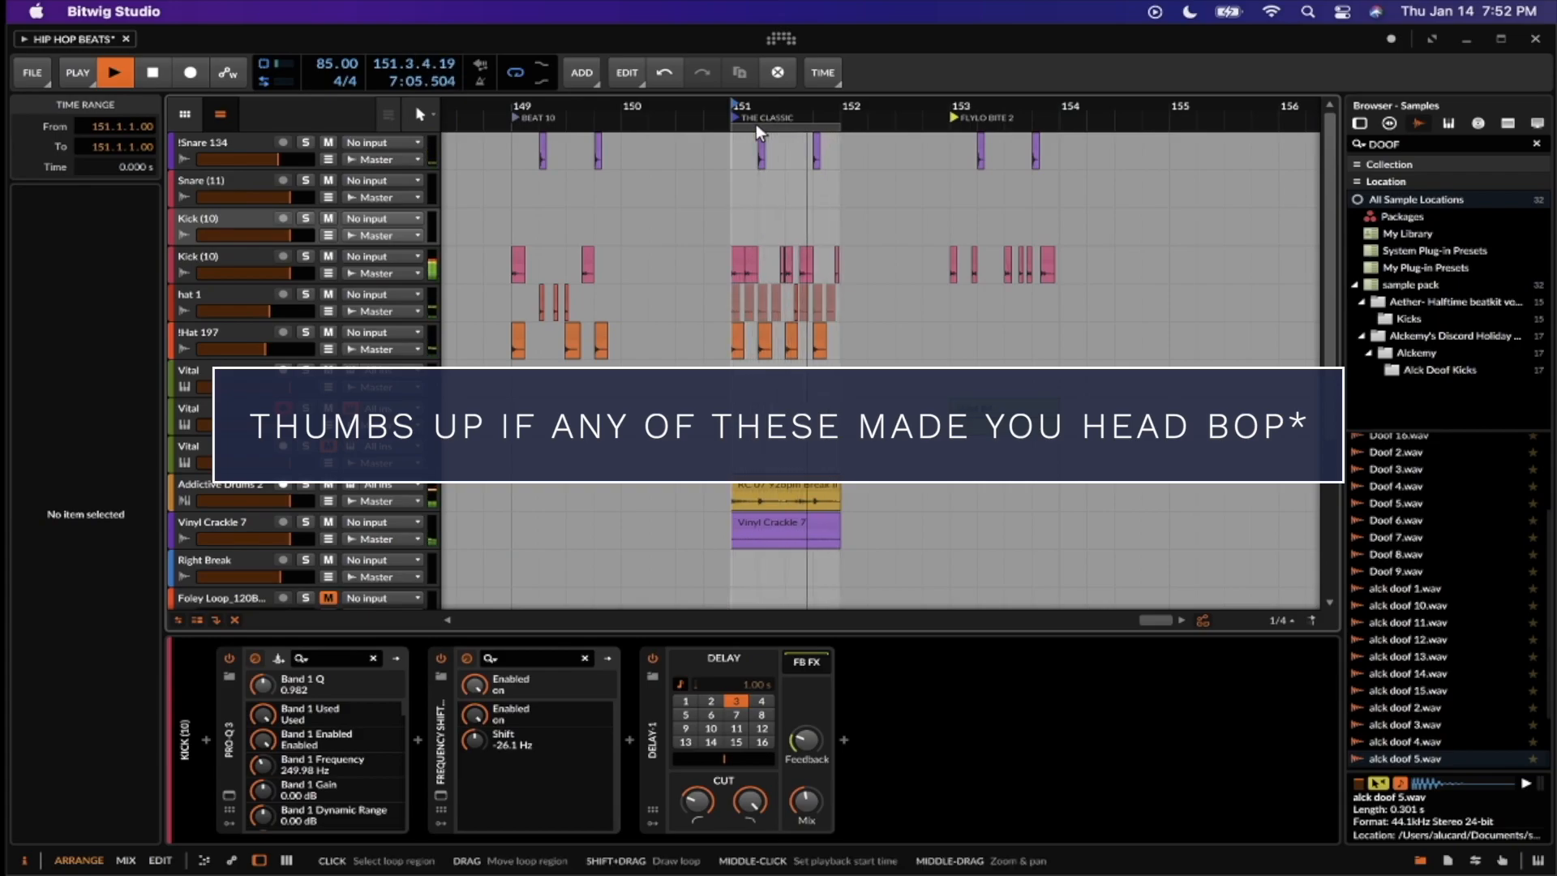
left_click_drag(756, 124, 974, 124)
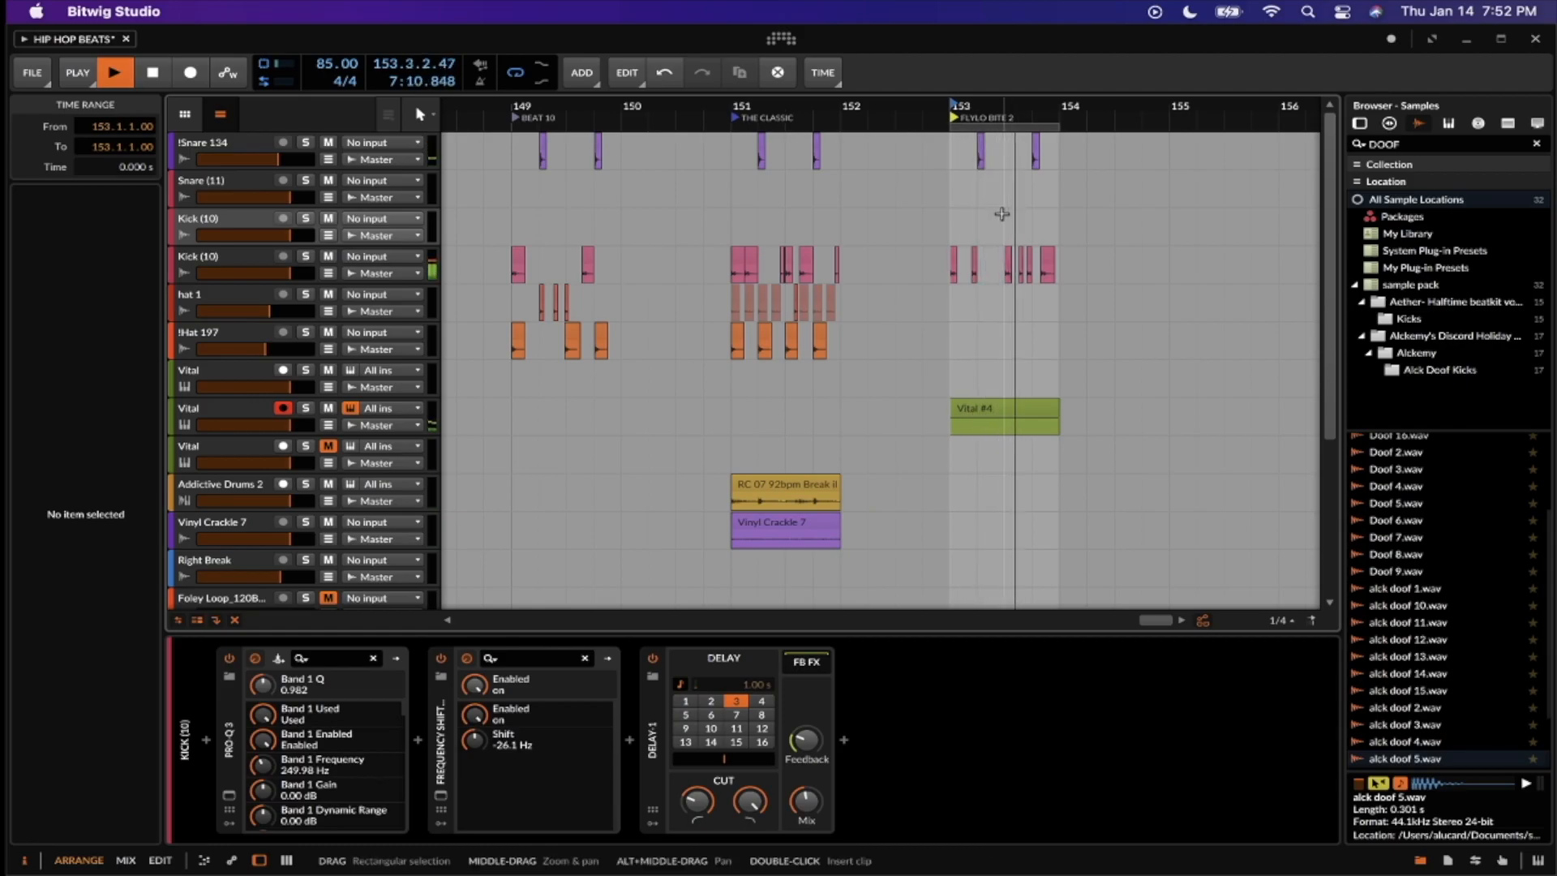
scroll(1002, 213, "up", 3)
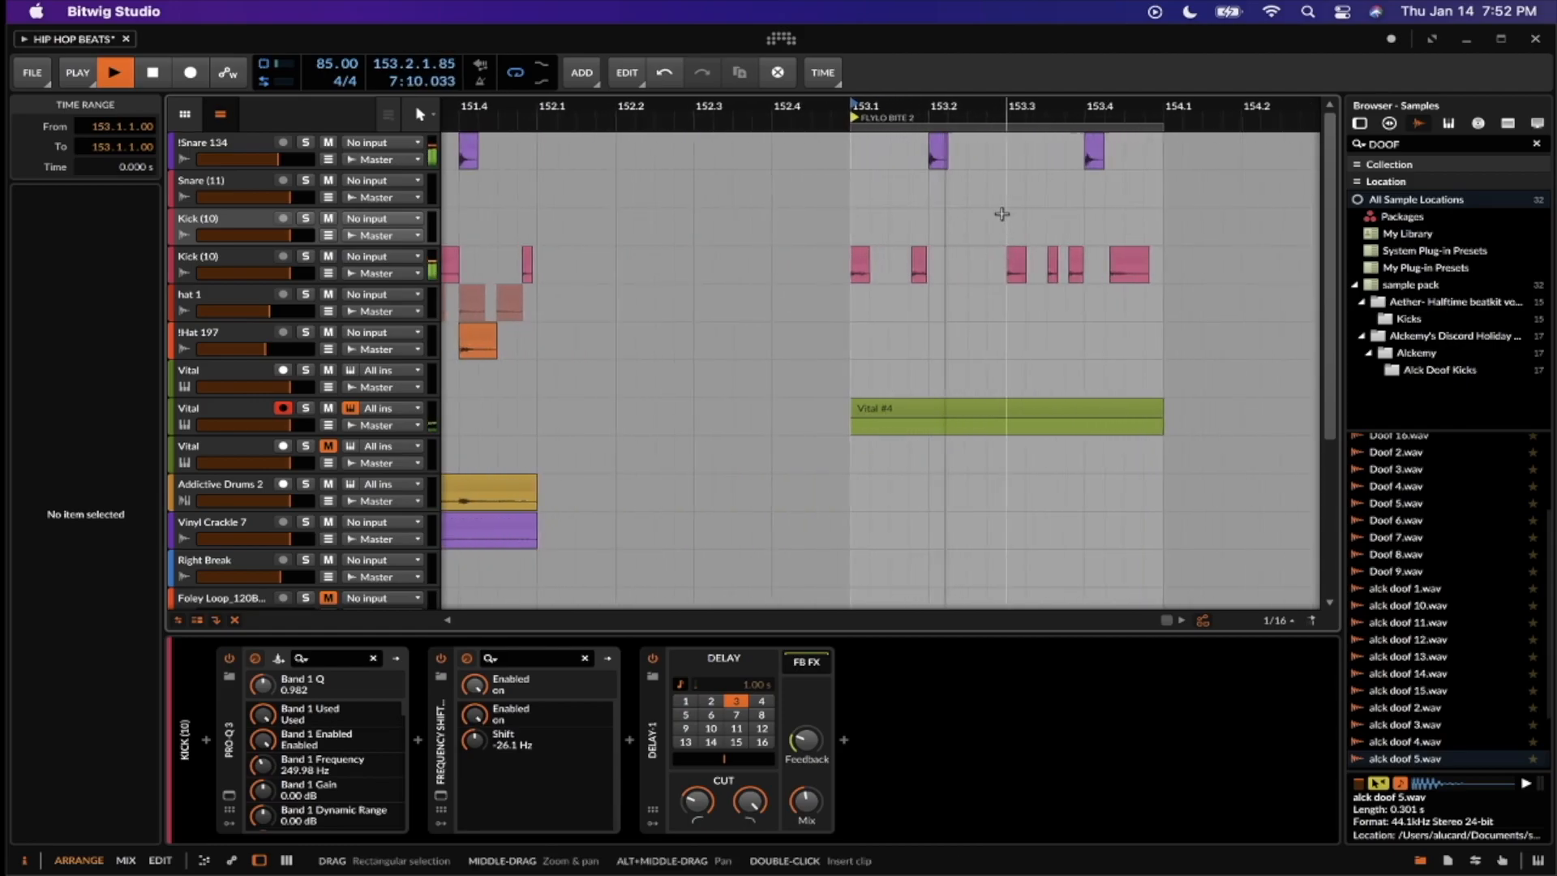
scroll(1002, 213, "down", 2)
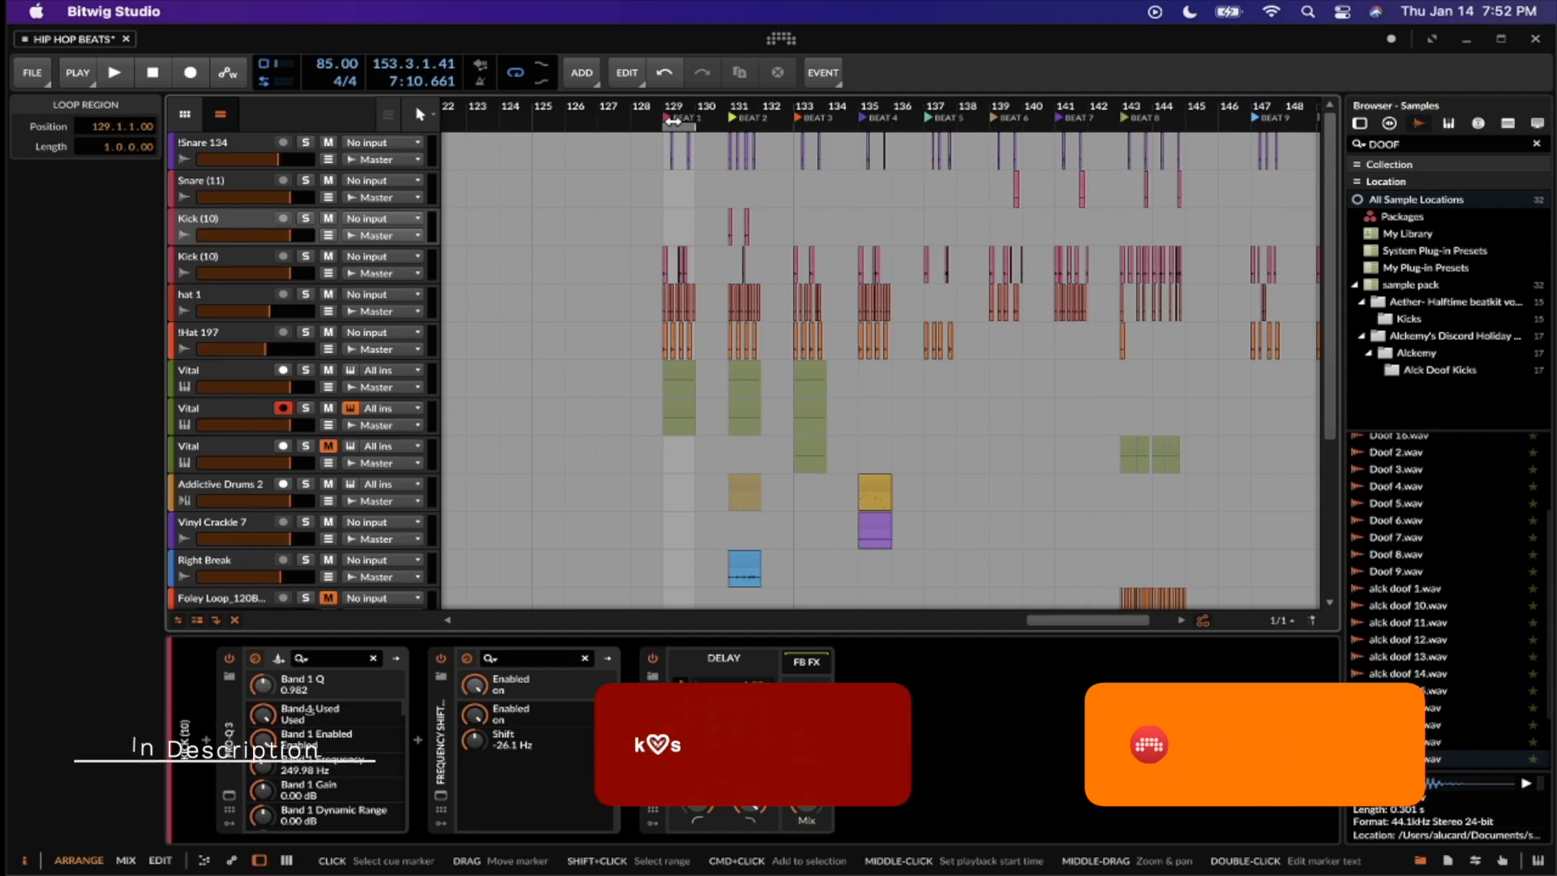
Return to BEAT 1 in bar 129, play the bar, and stop playback
scroll(671, 198, "up", 10)
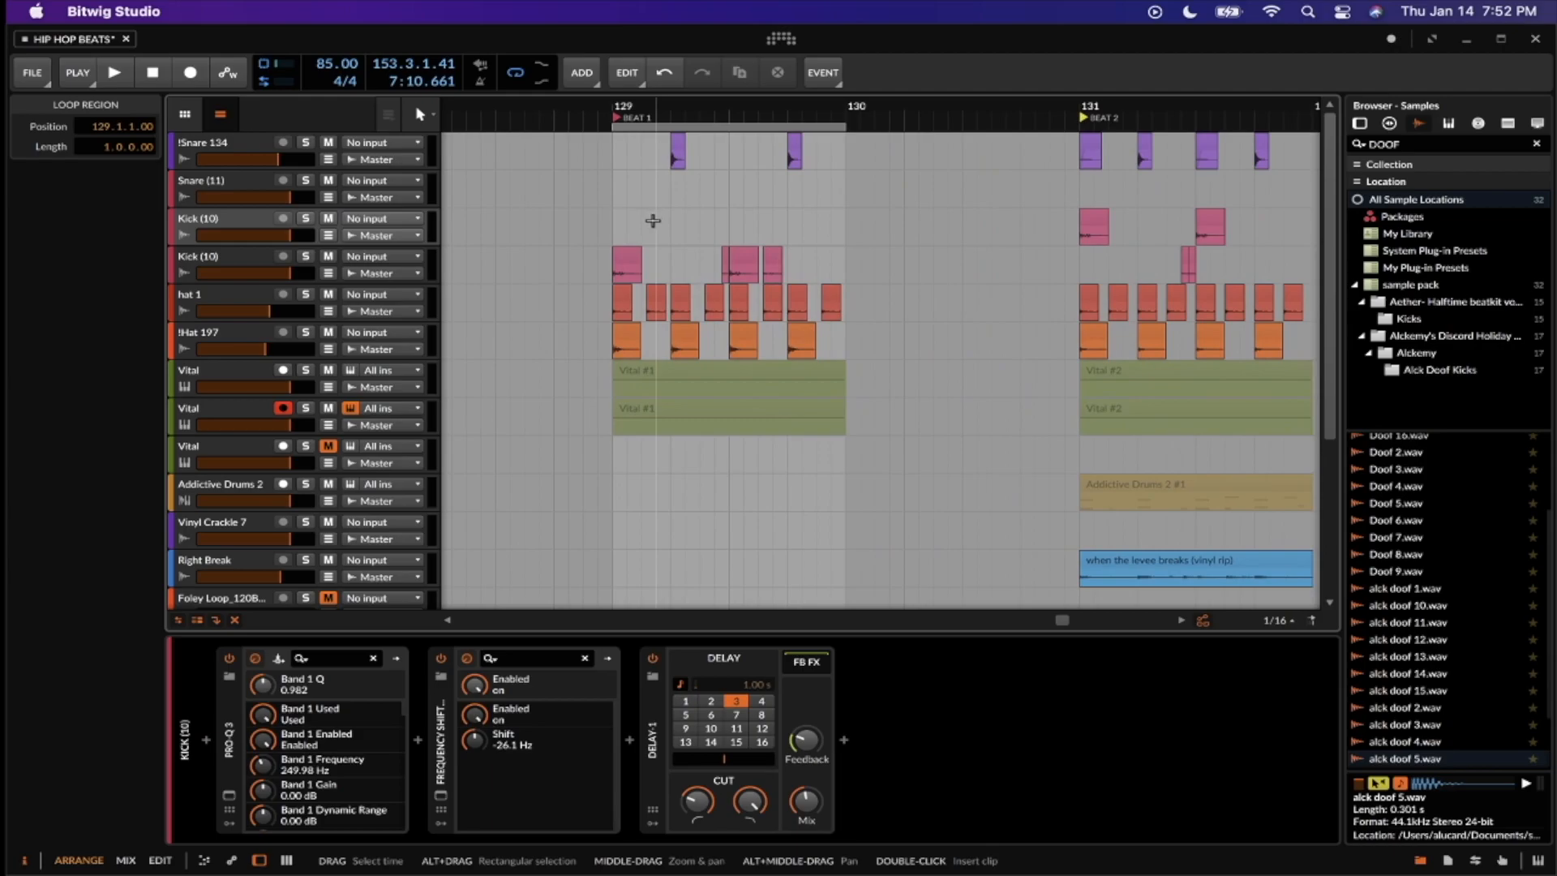
left_click(615, 181)
key("space")
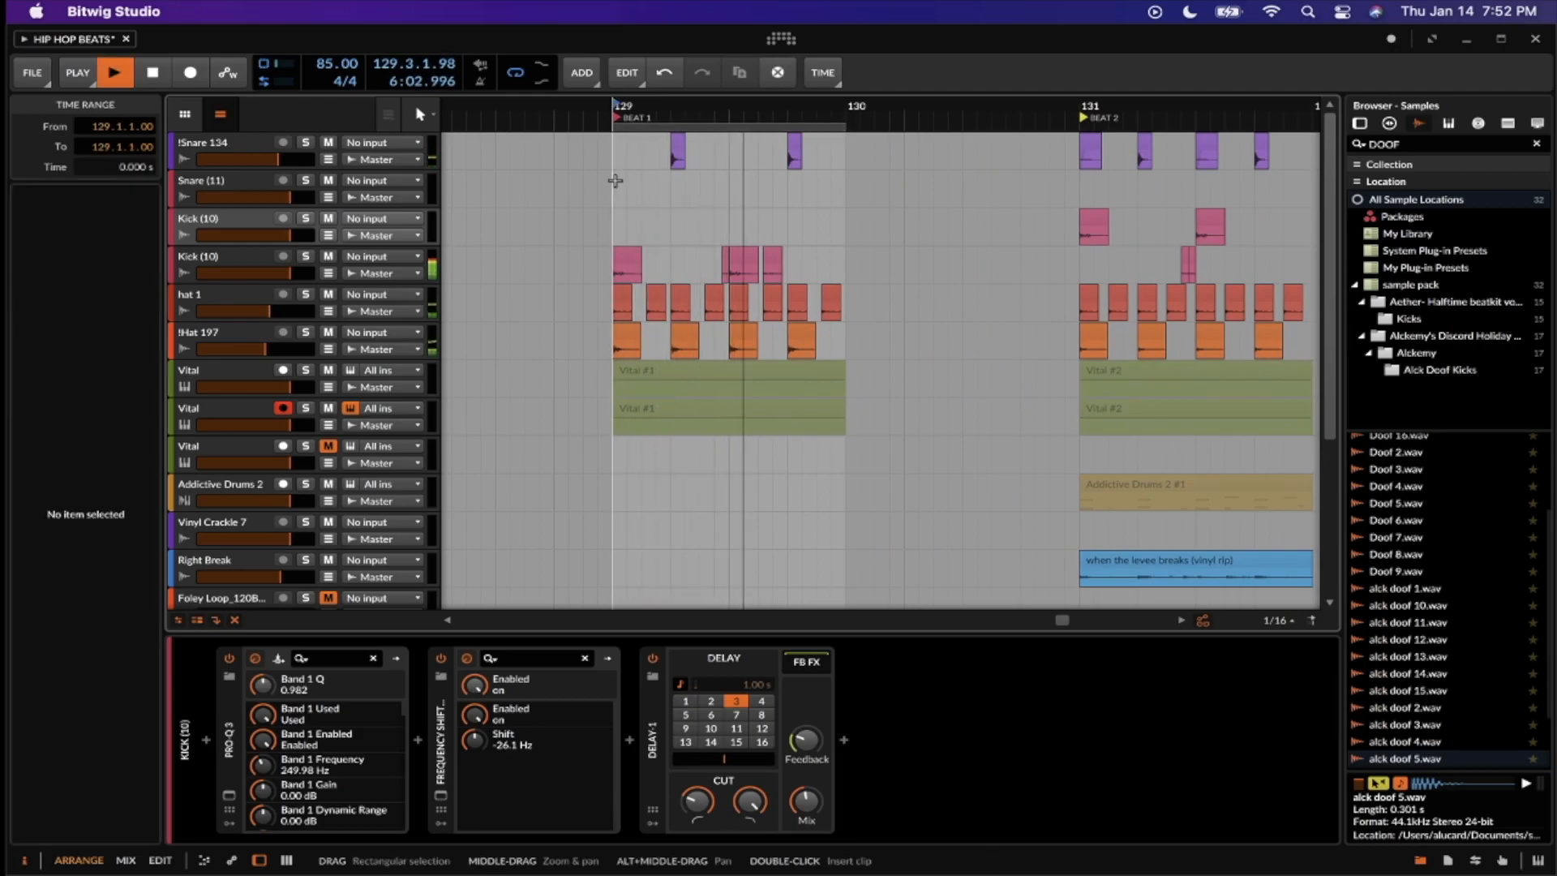
scroll(615, 181, "up", 5)
key("space")
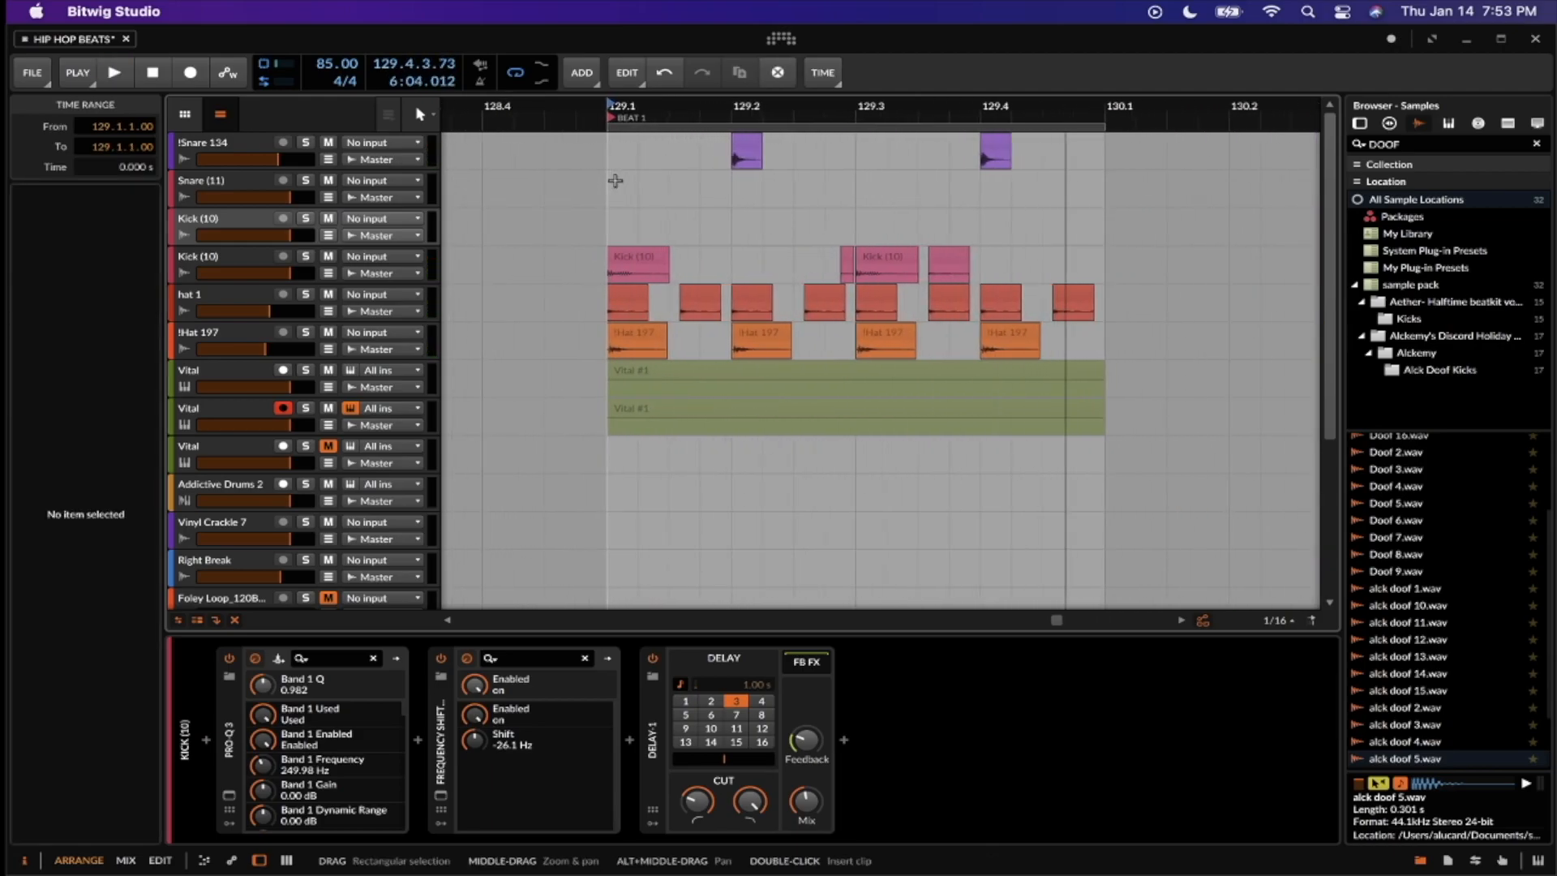
Select the first Kick (10) clip of BEAT 1 and examine its placement on the grid
left_click(635, 257)
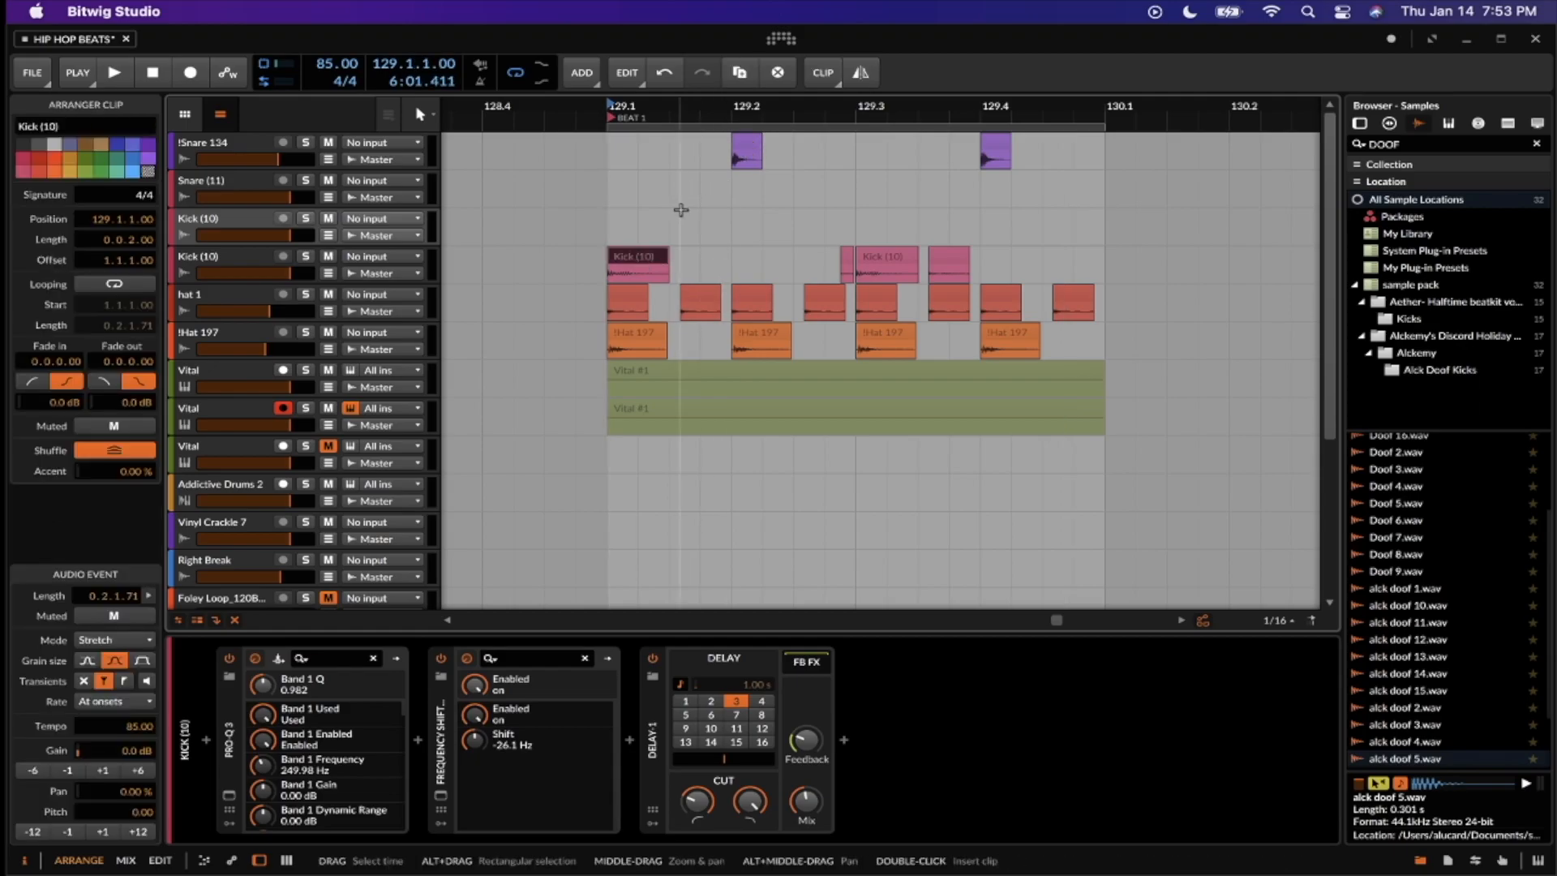
scroll(601, 282, "up", 5)
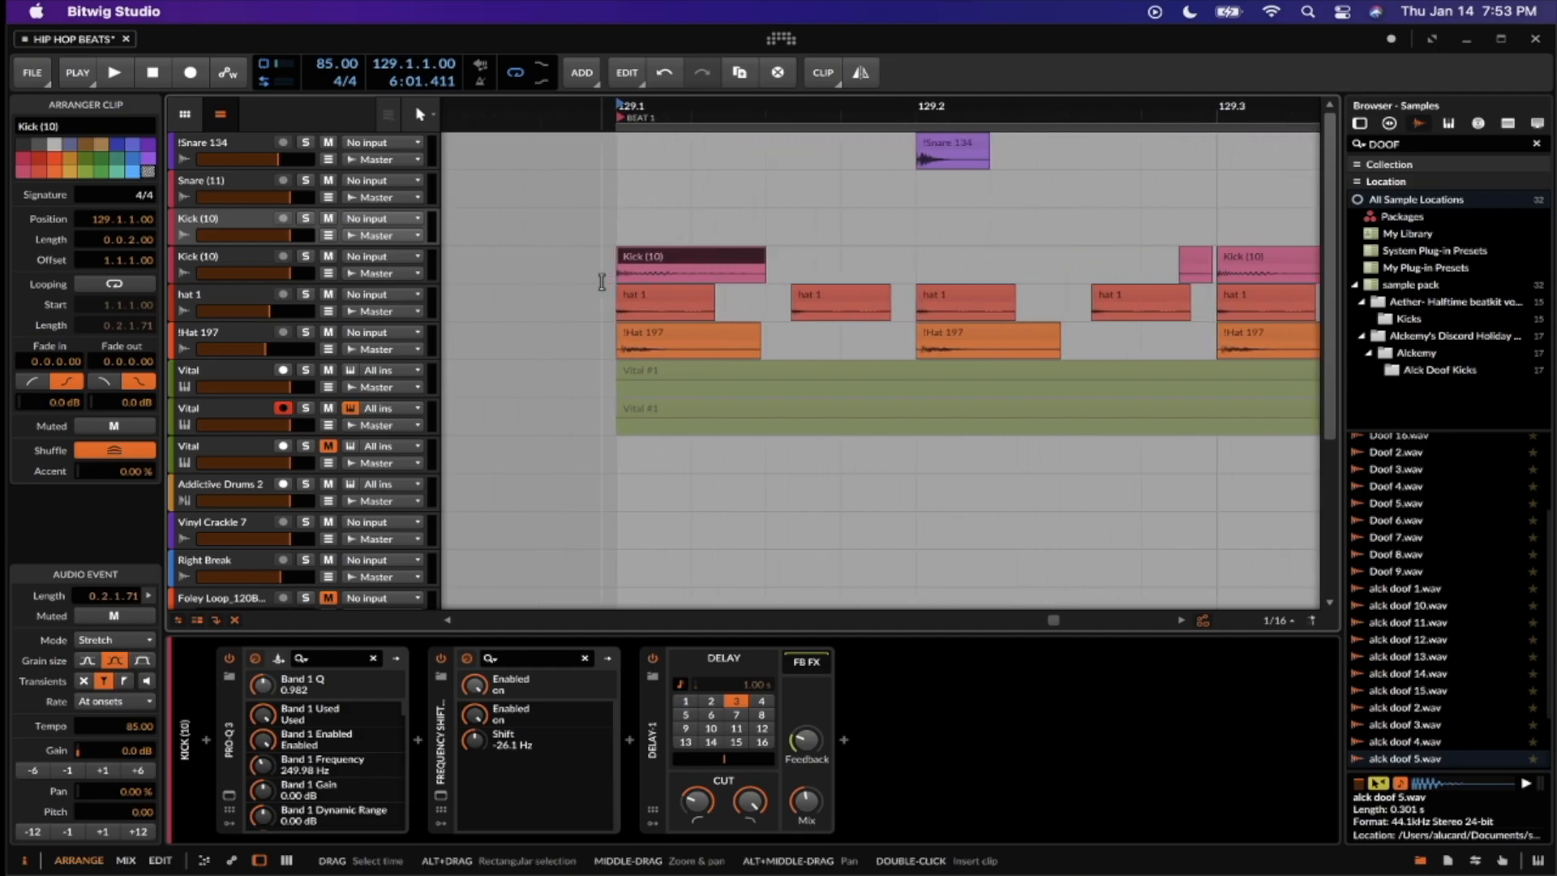
scroll(602, 282, "down", 1)
scroll(602, 282, "down", 3)
Select the first hat 1 clip of BEAT 1 and examine the spacing of the hat clips
left_click(616, 294)
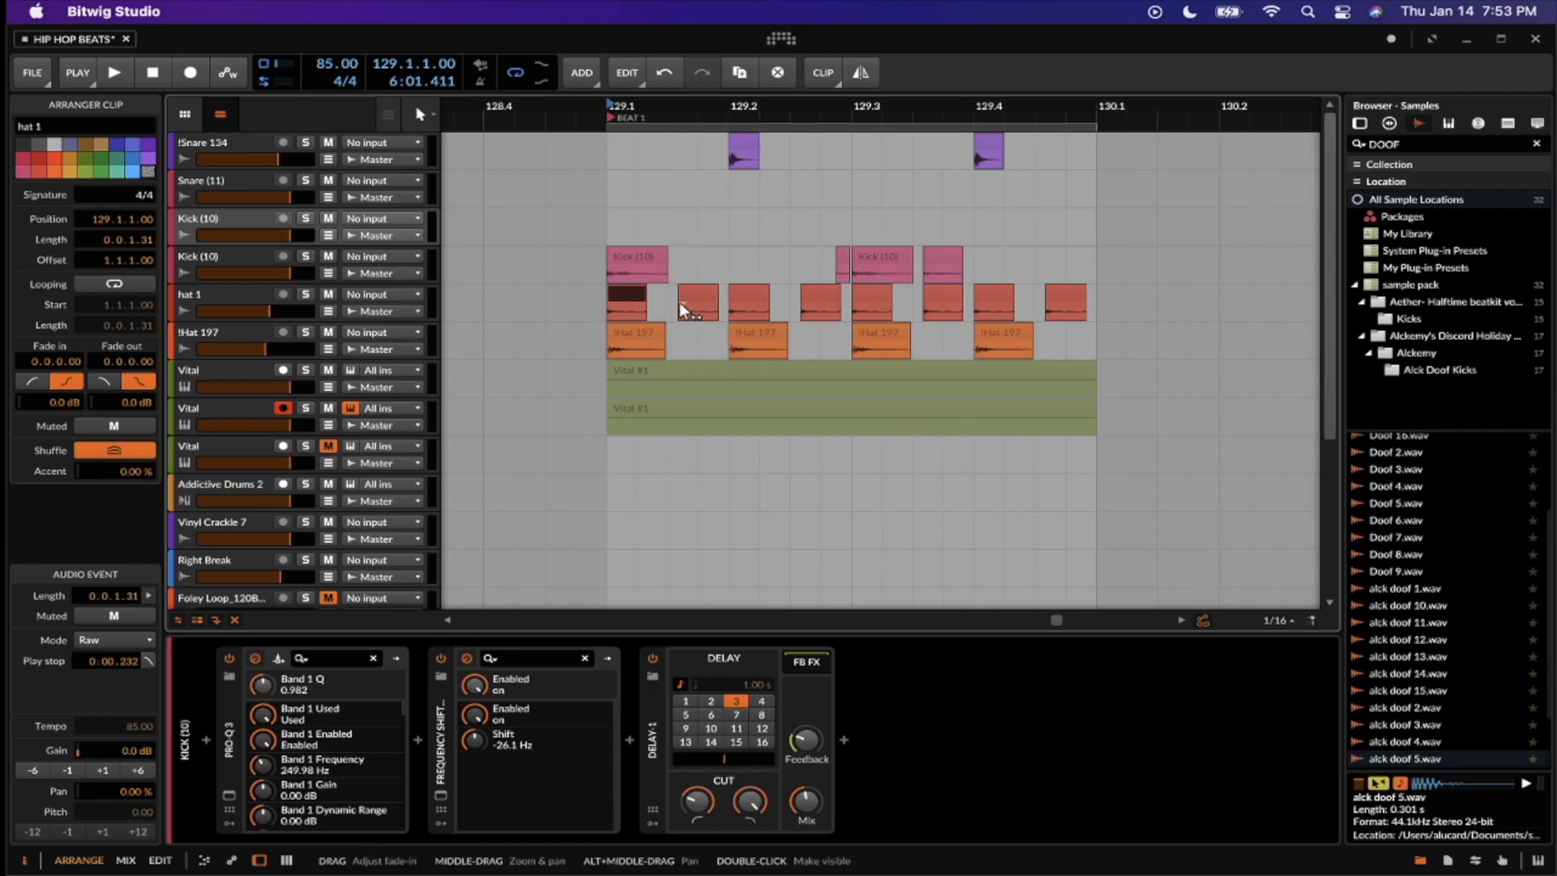
scroll(658, 286, "up", 3)
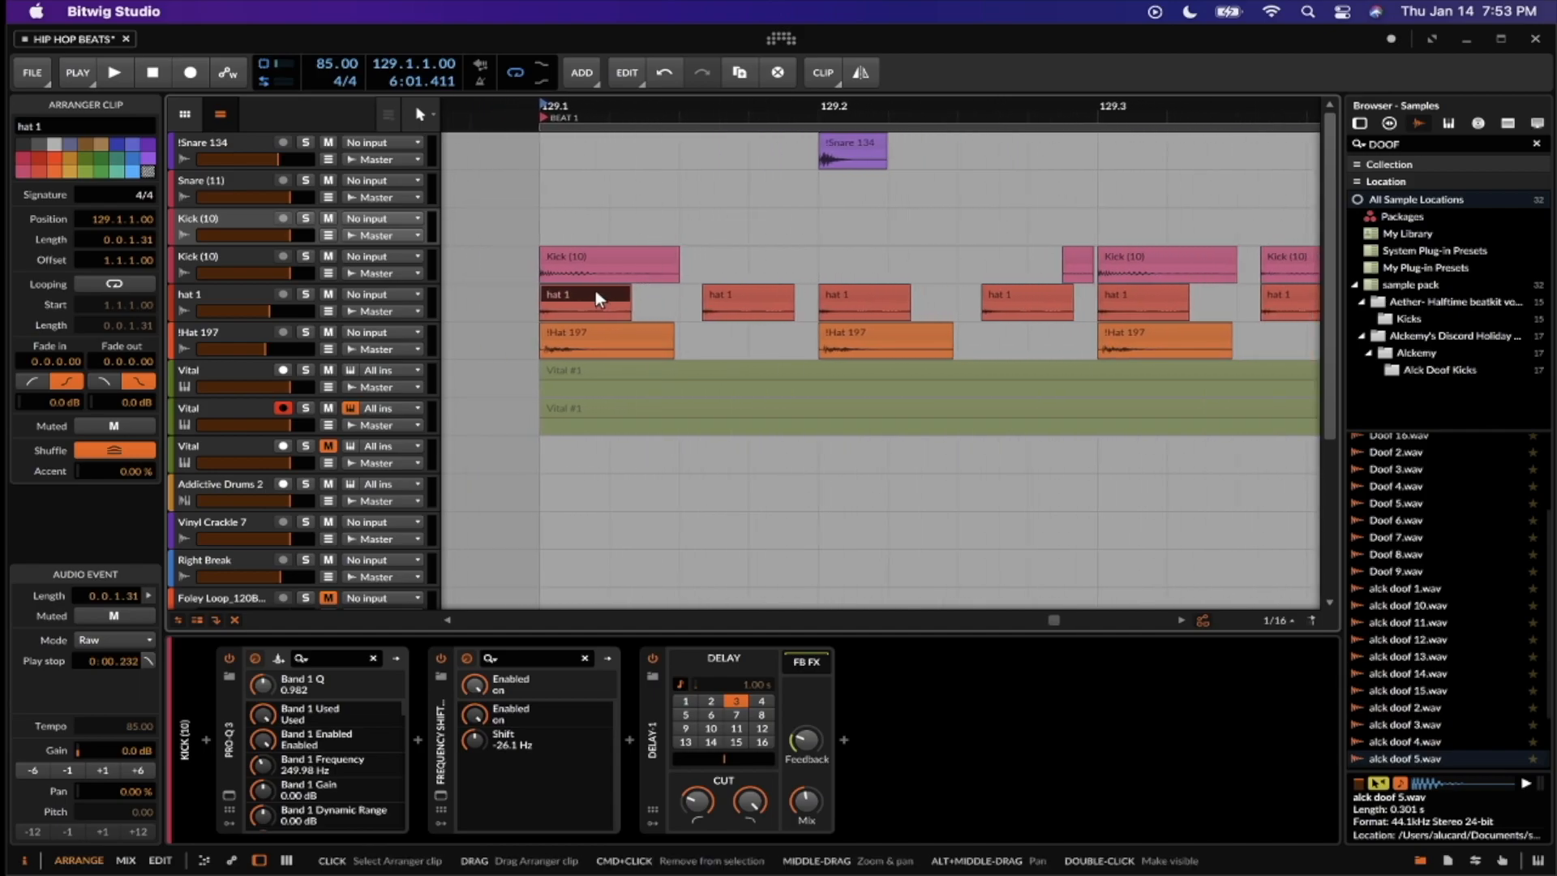
scroll(595, 292, "down", 2)
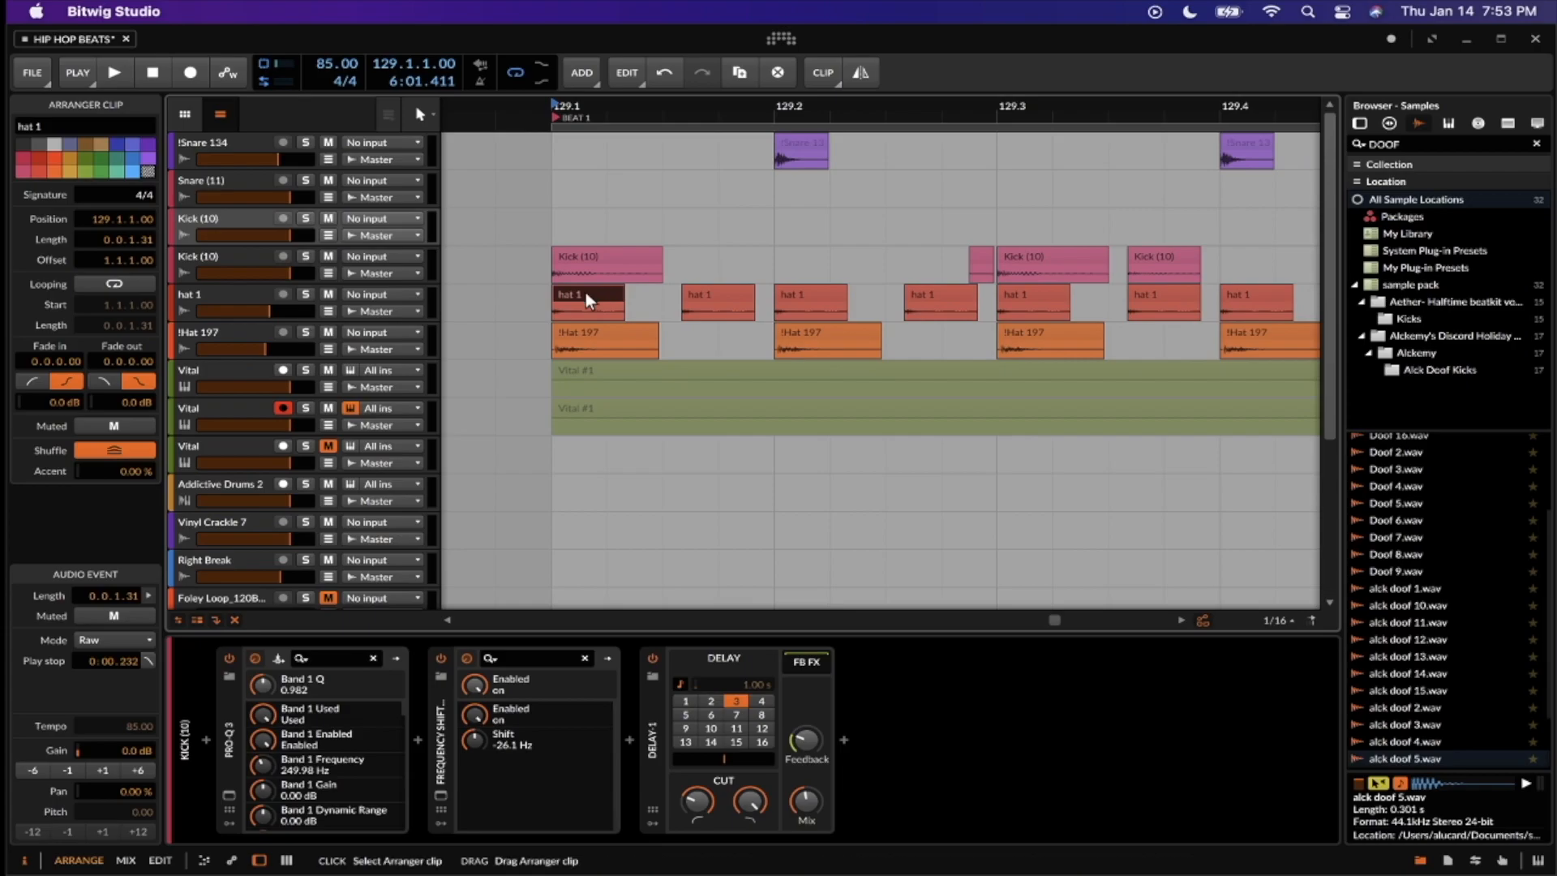
left_click(700, 299)
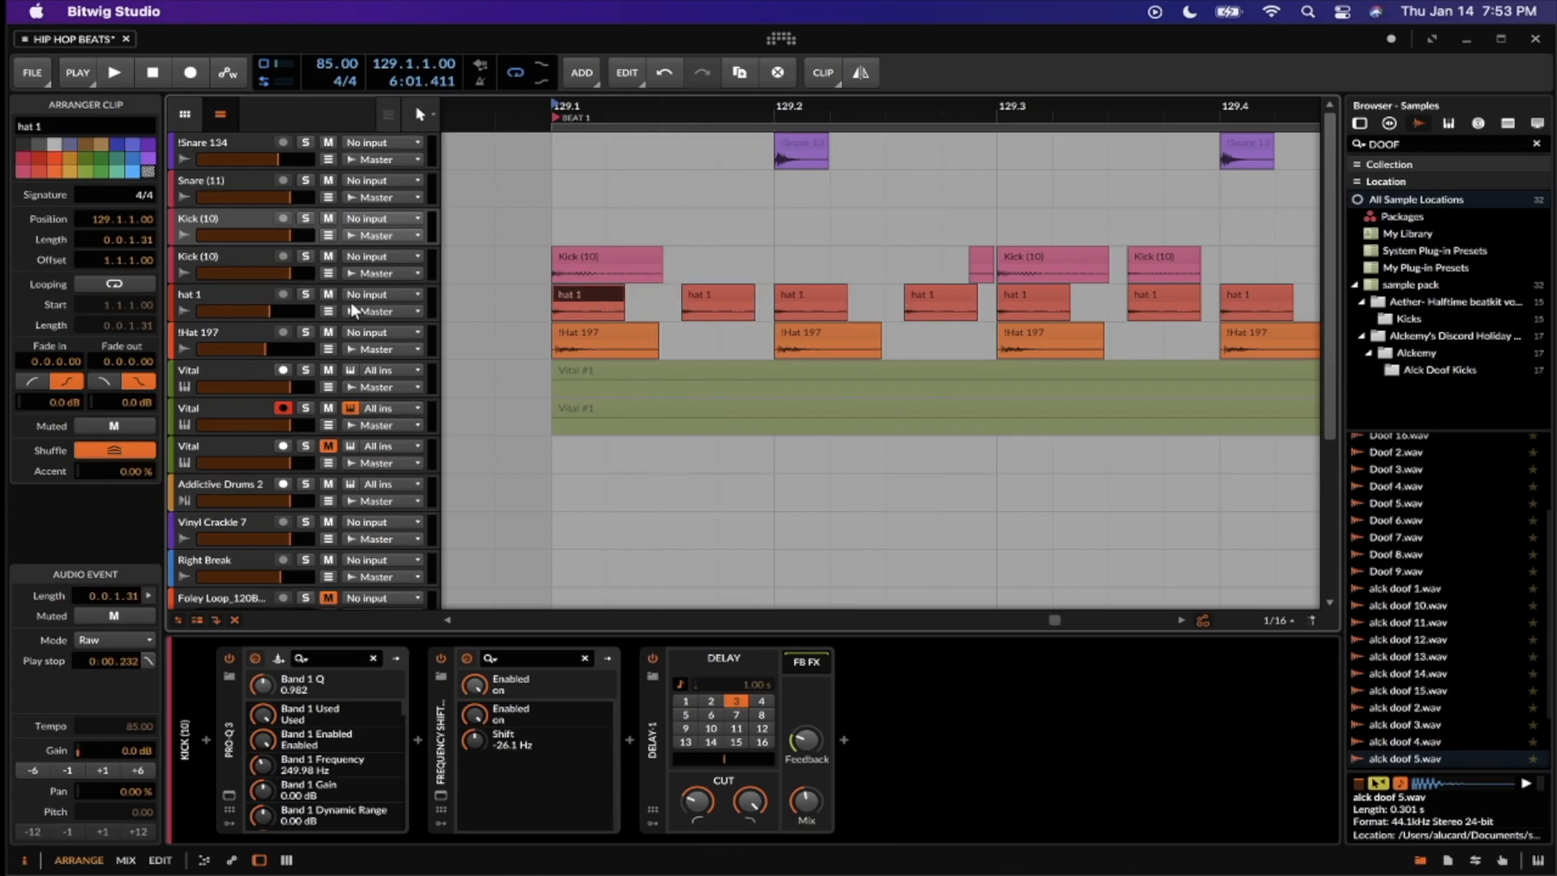
Solo the hat 1 track, play the BEAT 1 bar to hear the hat pattern alone, and stop playback
key("space")
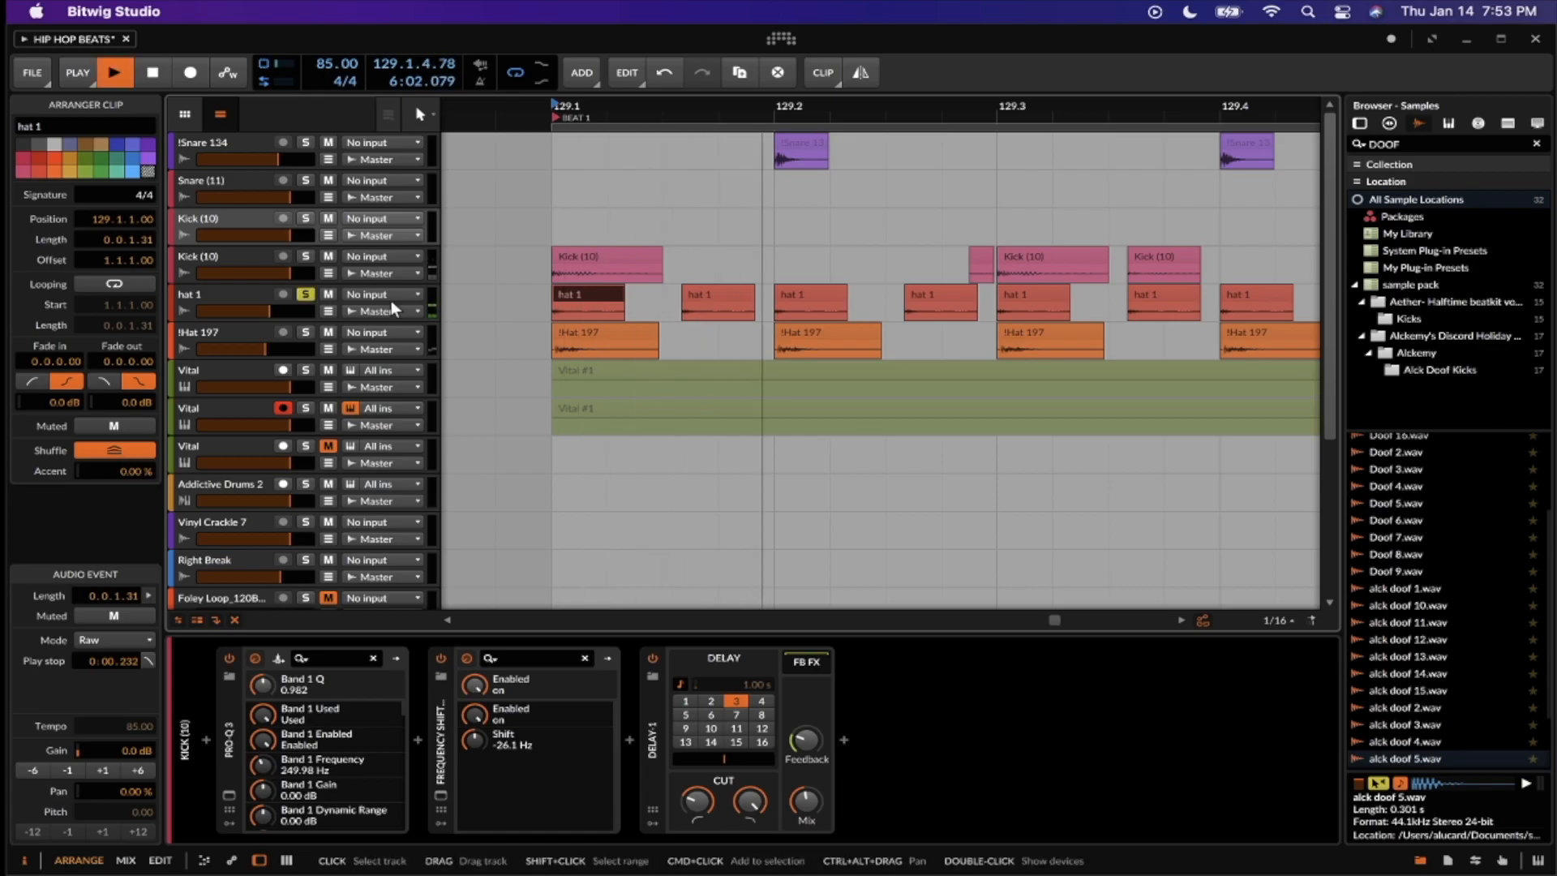
scroll(597, 284, "right", 5)
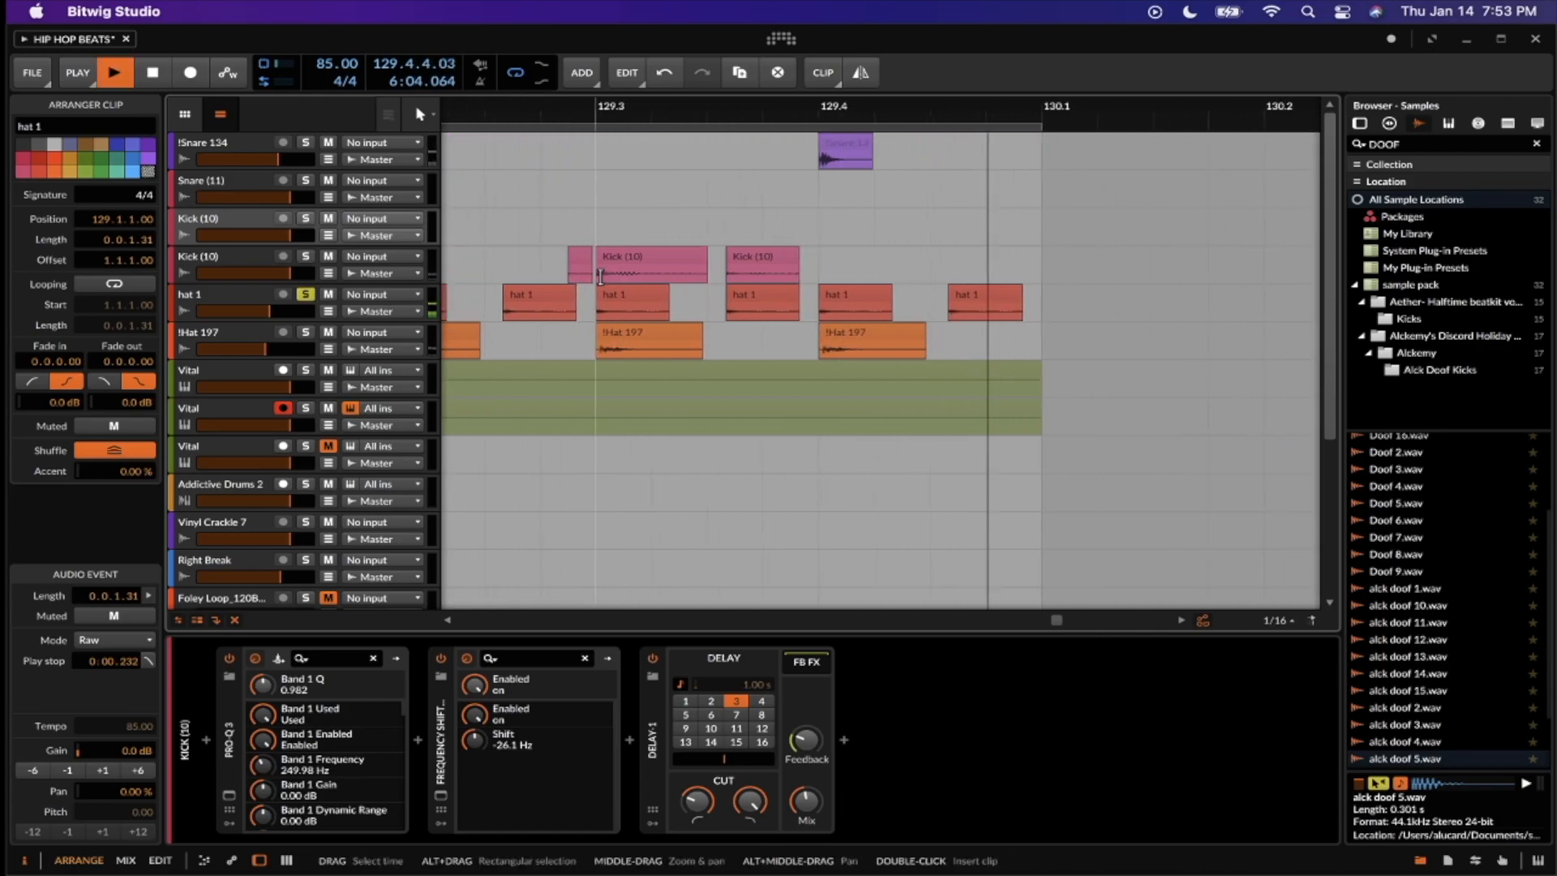
scroll(594, 283, "down", 5)
scroll(592, 280, "left", 3)
scroll(592, 280, "up", 3)
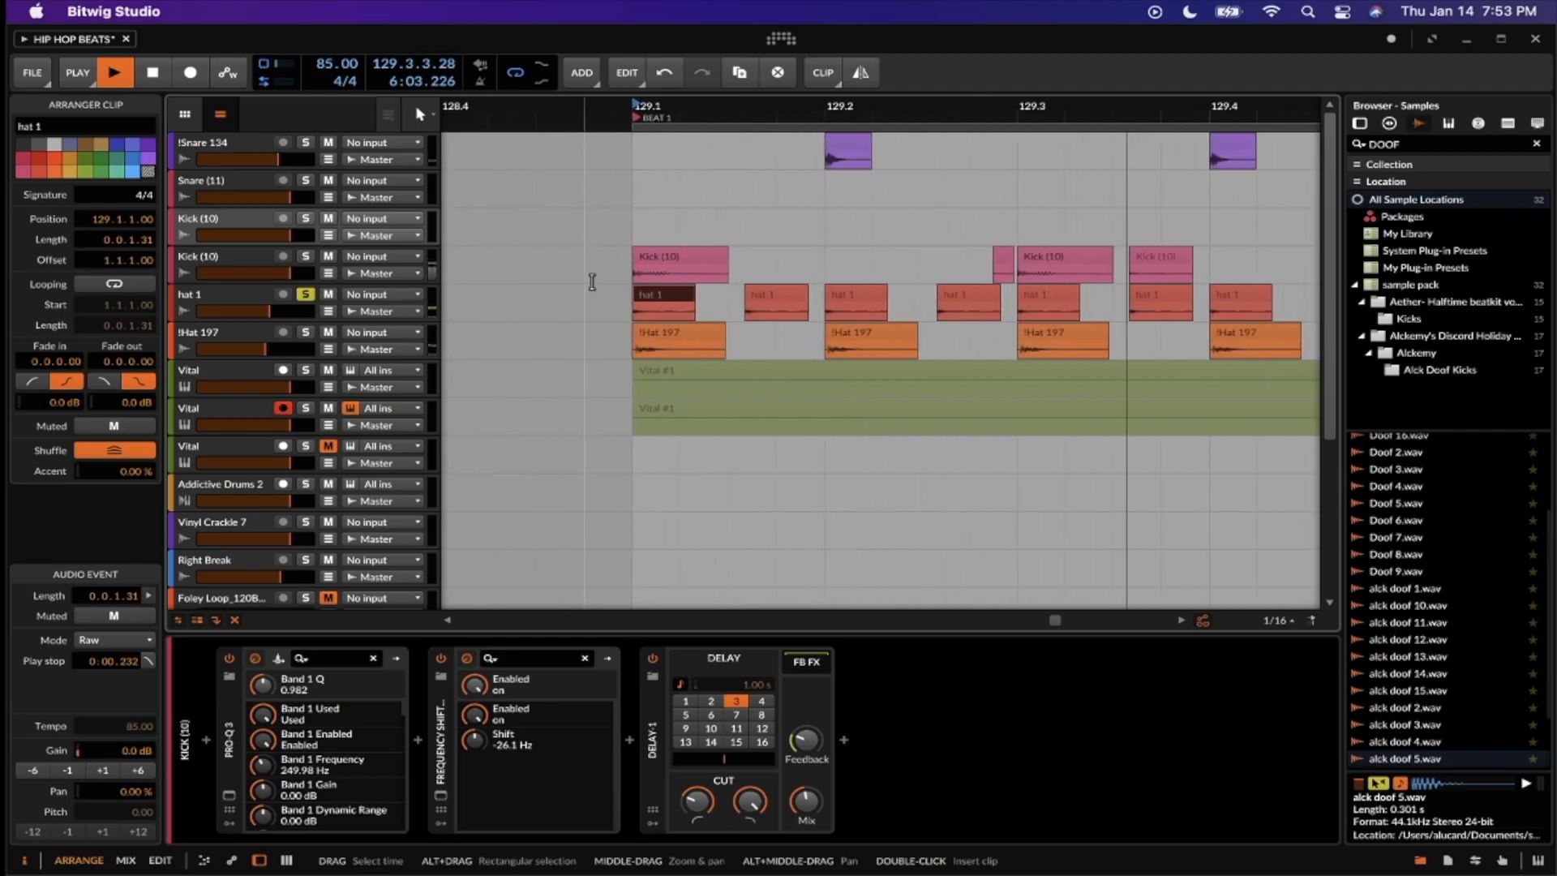
key("space")
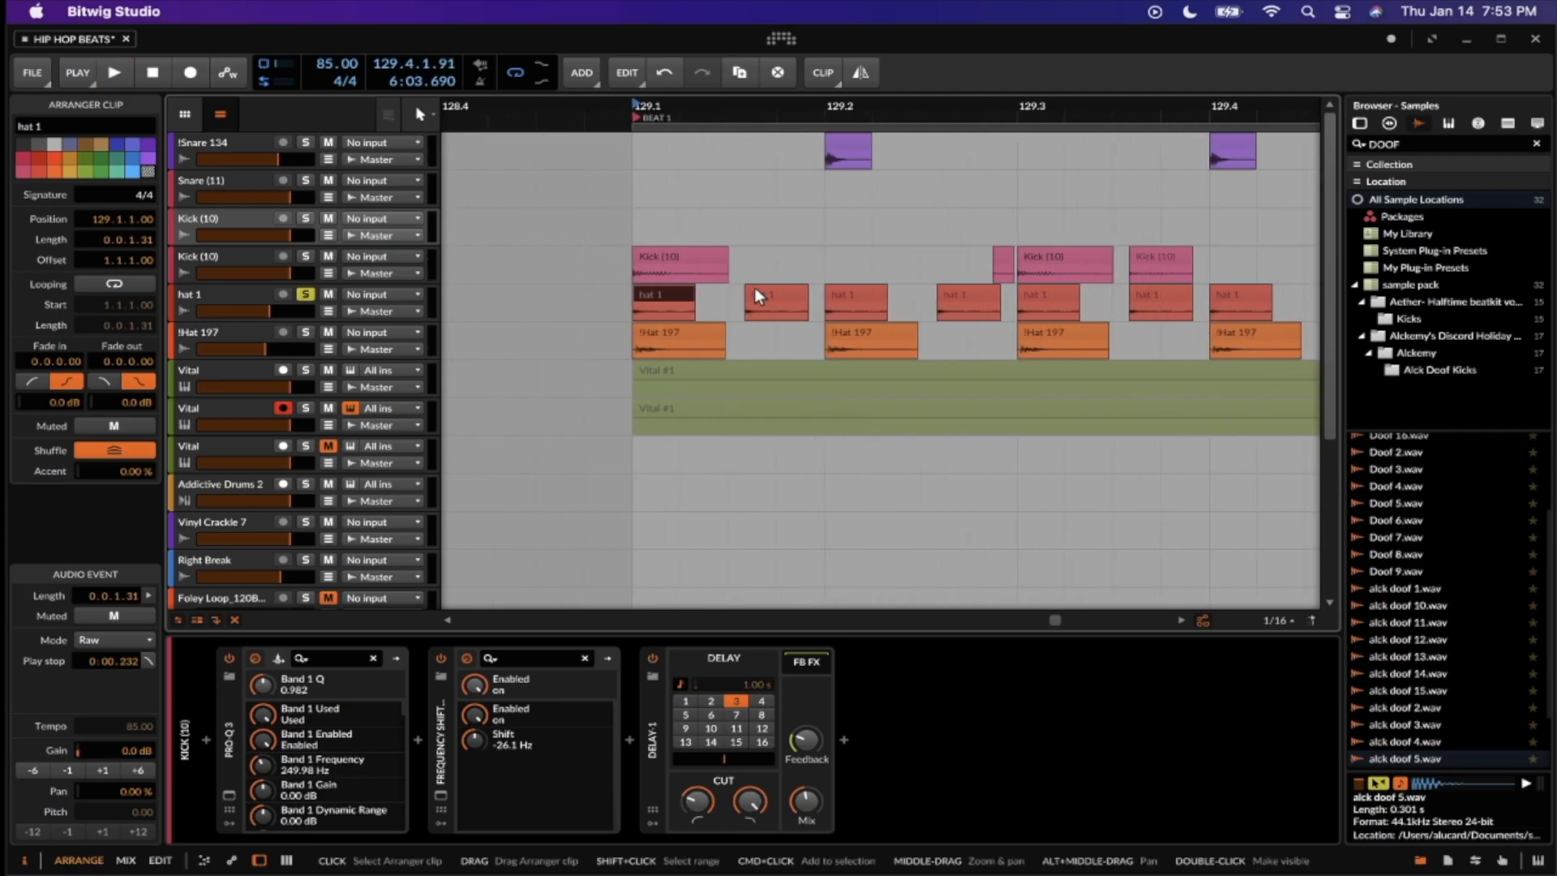
scroll(754, 287, "down", 3)
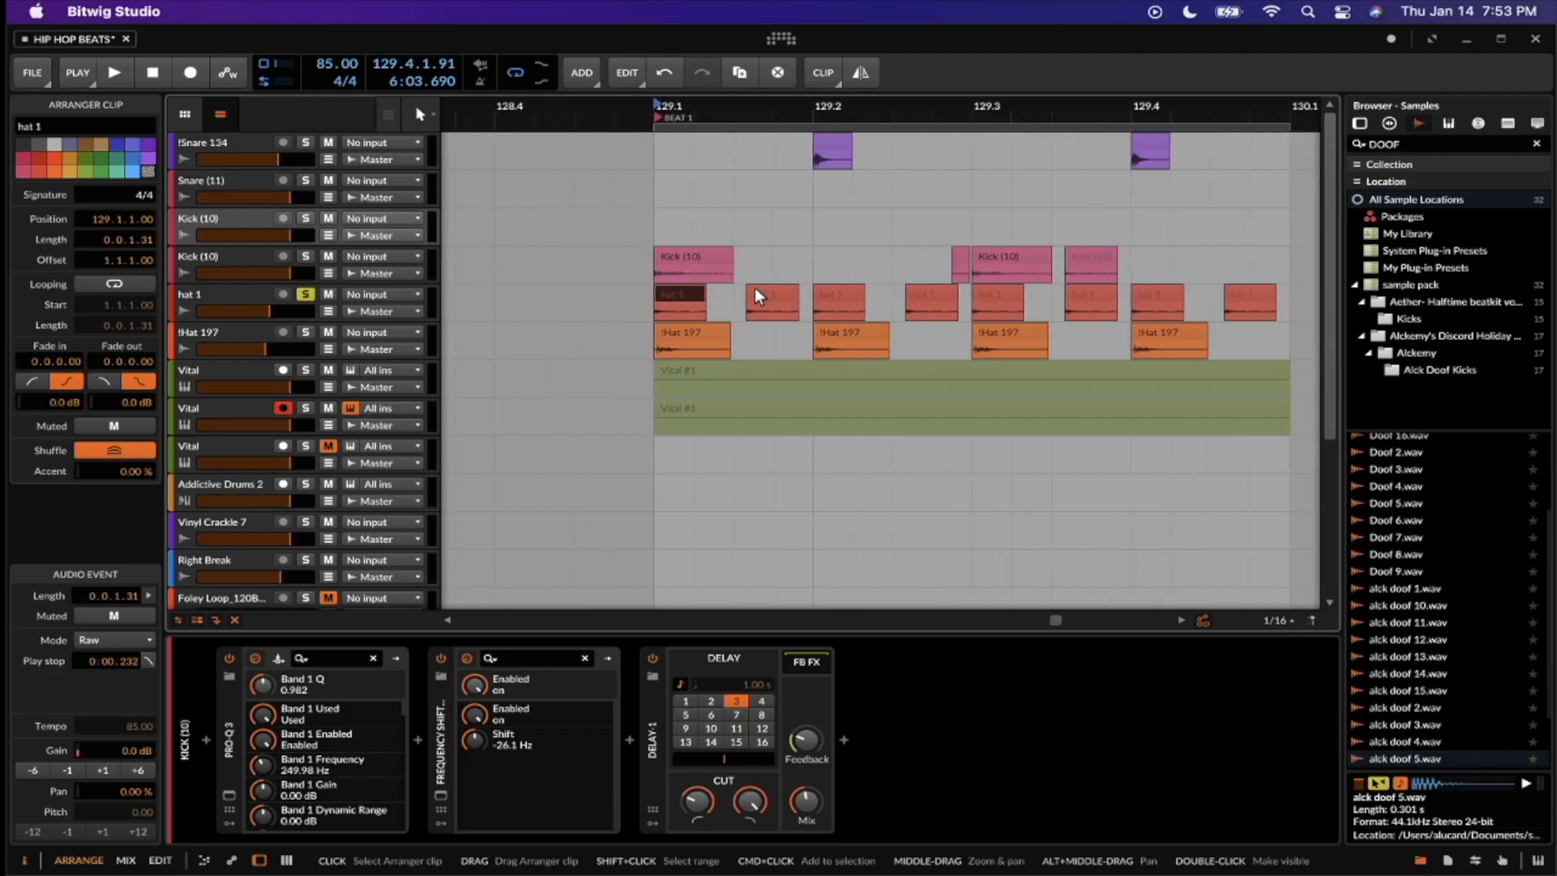
Play BEAT 1 with all drum tracks, stop playback, and examine the short Kick (10) clip just before beat 129.3
key("space")
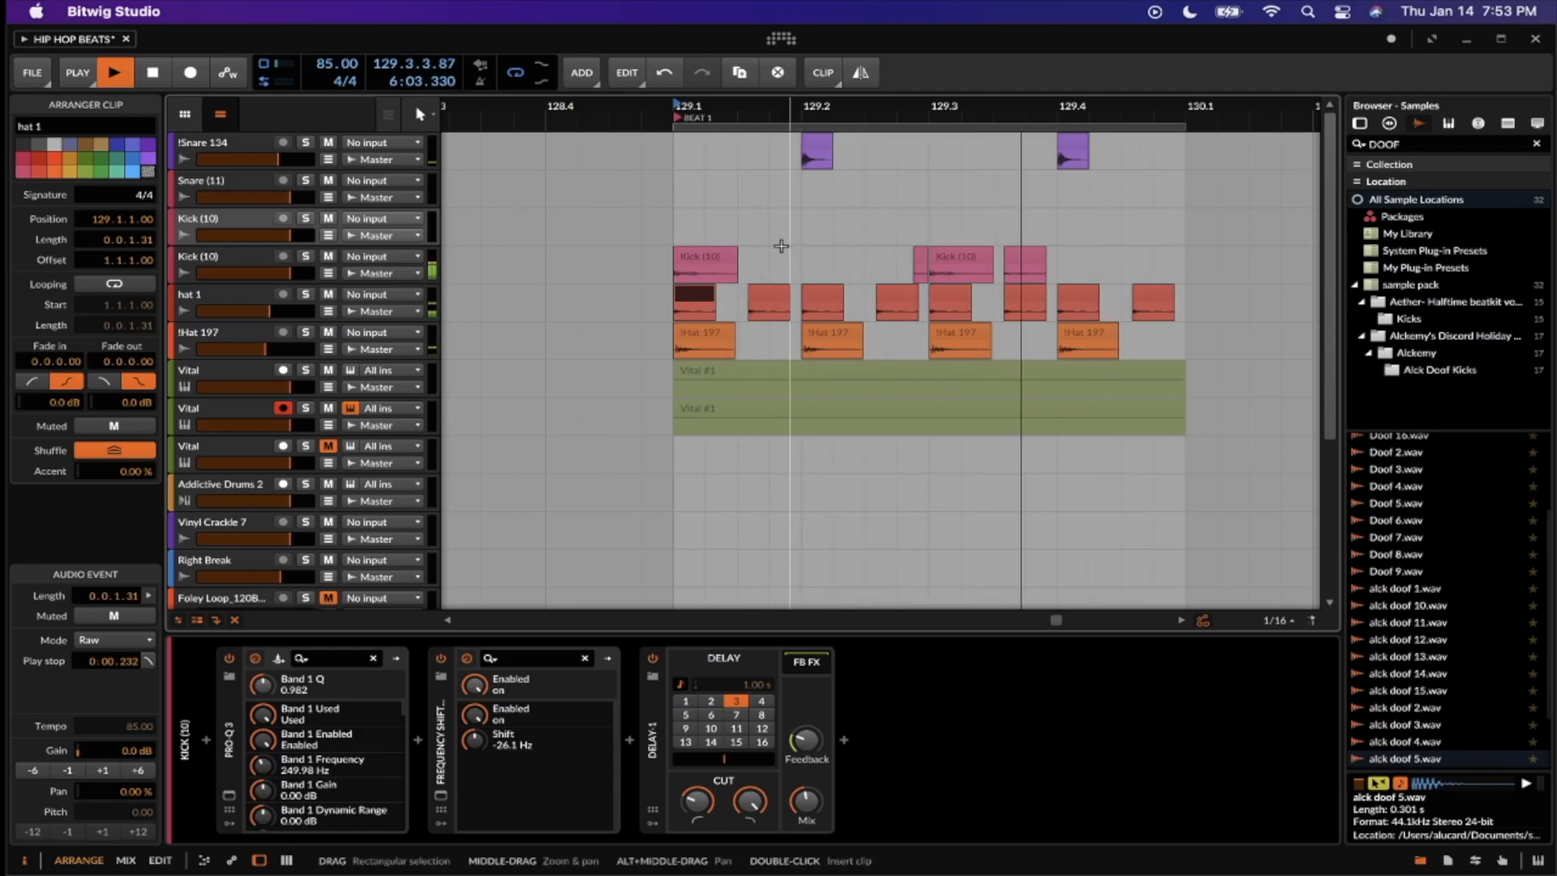
key("space")
scroll(781, 245, "up", 5)
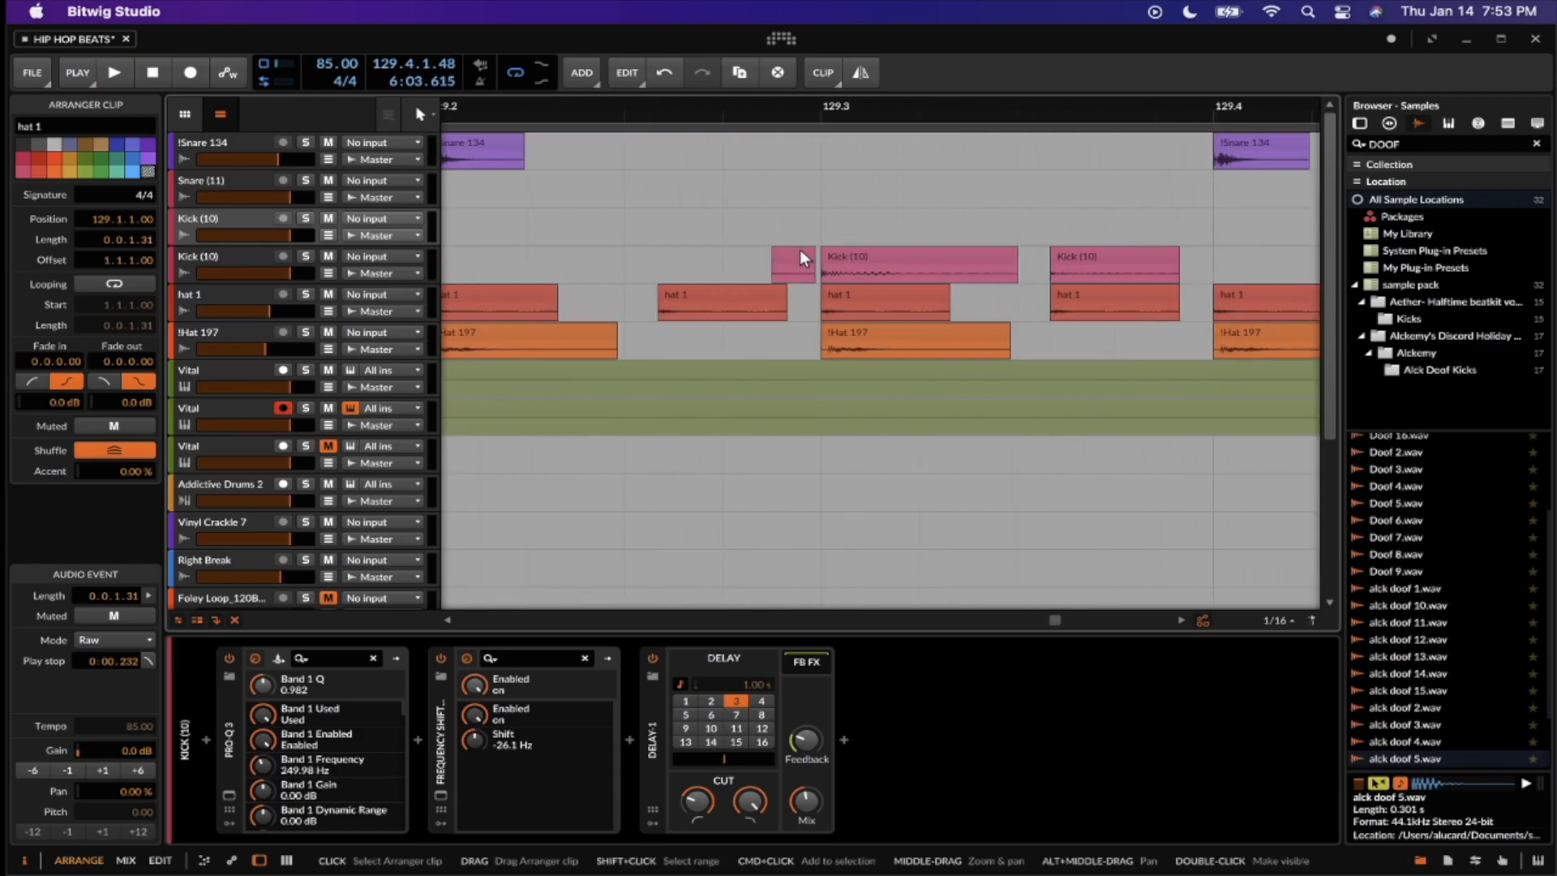
left_click(799, 257)
scroll(799, 251, "up", 3)
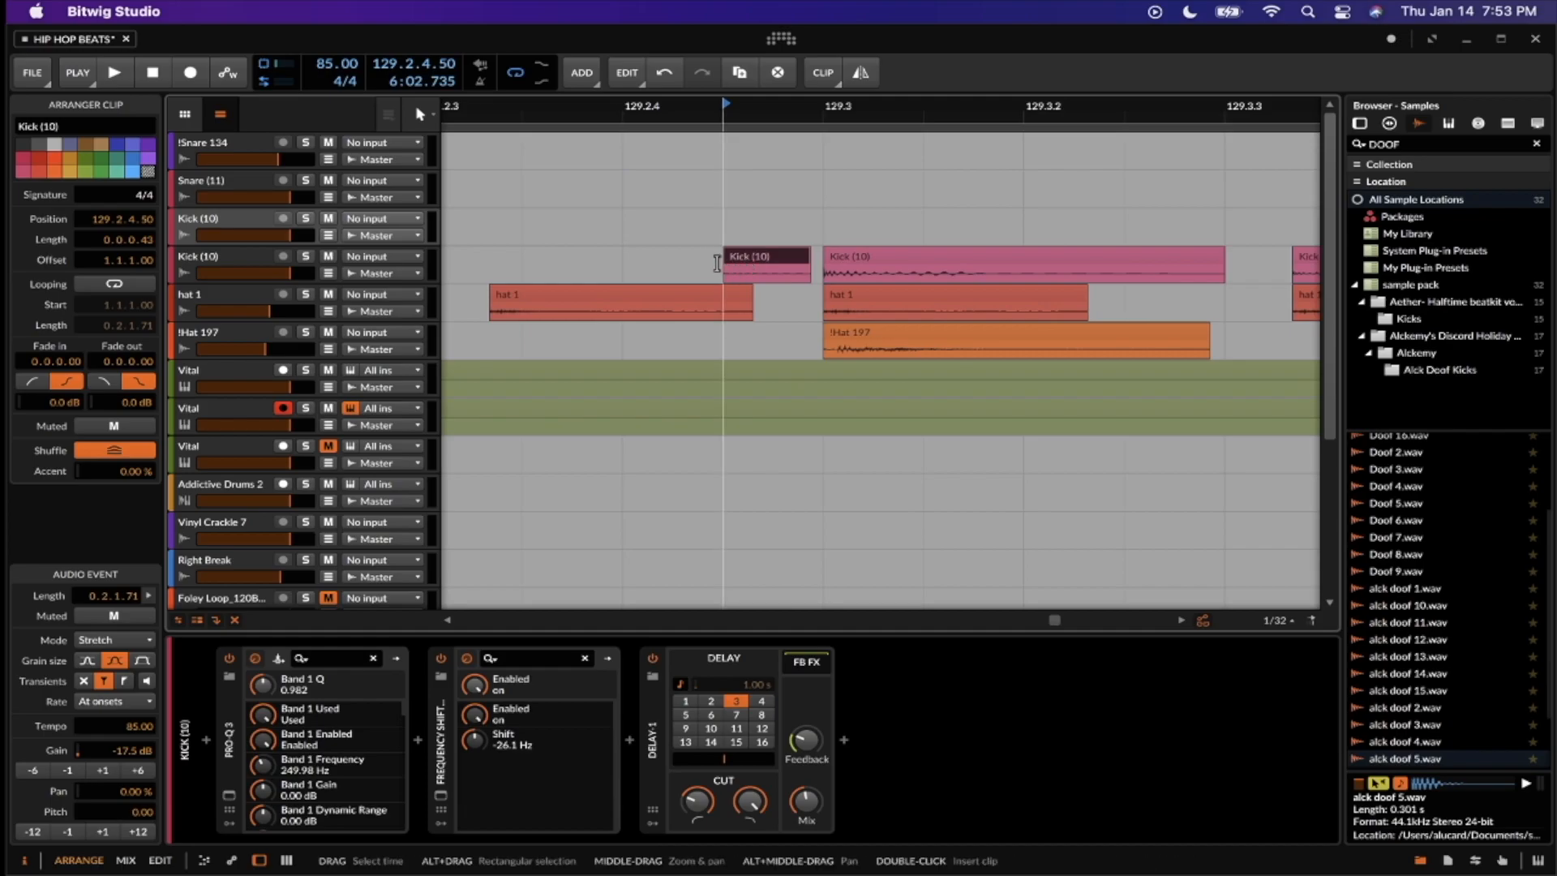
left_click_drag(634, 264, 809, 267)
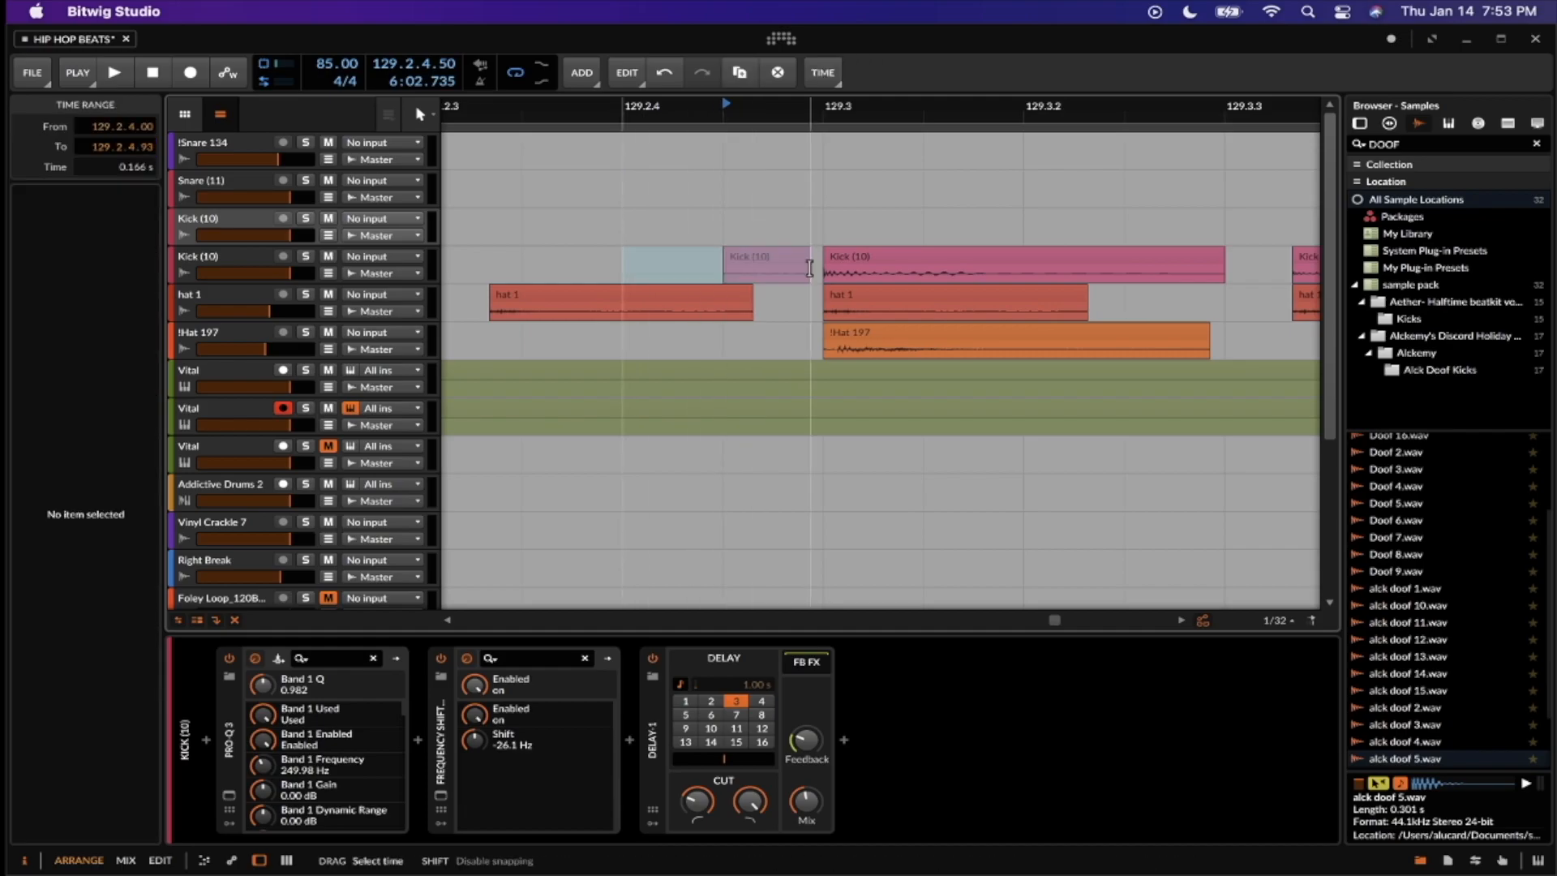
left_click(767, 251)
scroll(768, 252, "down", 3)
scroll(768, 251, "right", 2)
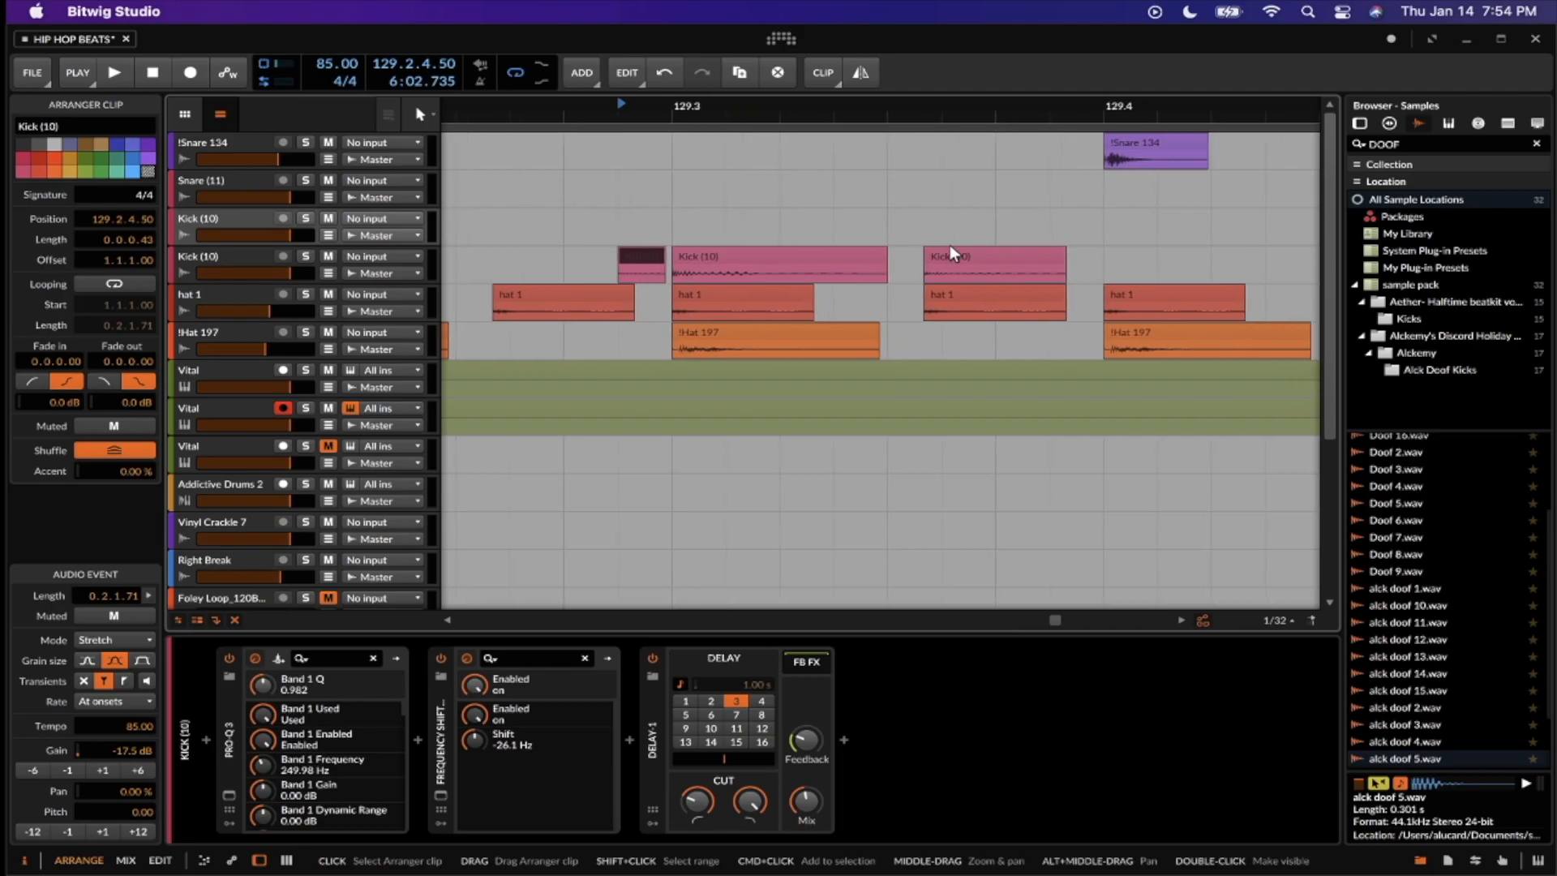
Select the later Kick (10) clips and the hat 1 clip between beats 129.3 and 129.4 to compare their alignment
left_click(954, 249)
left_click(832, 254)
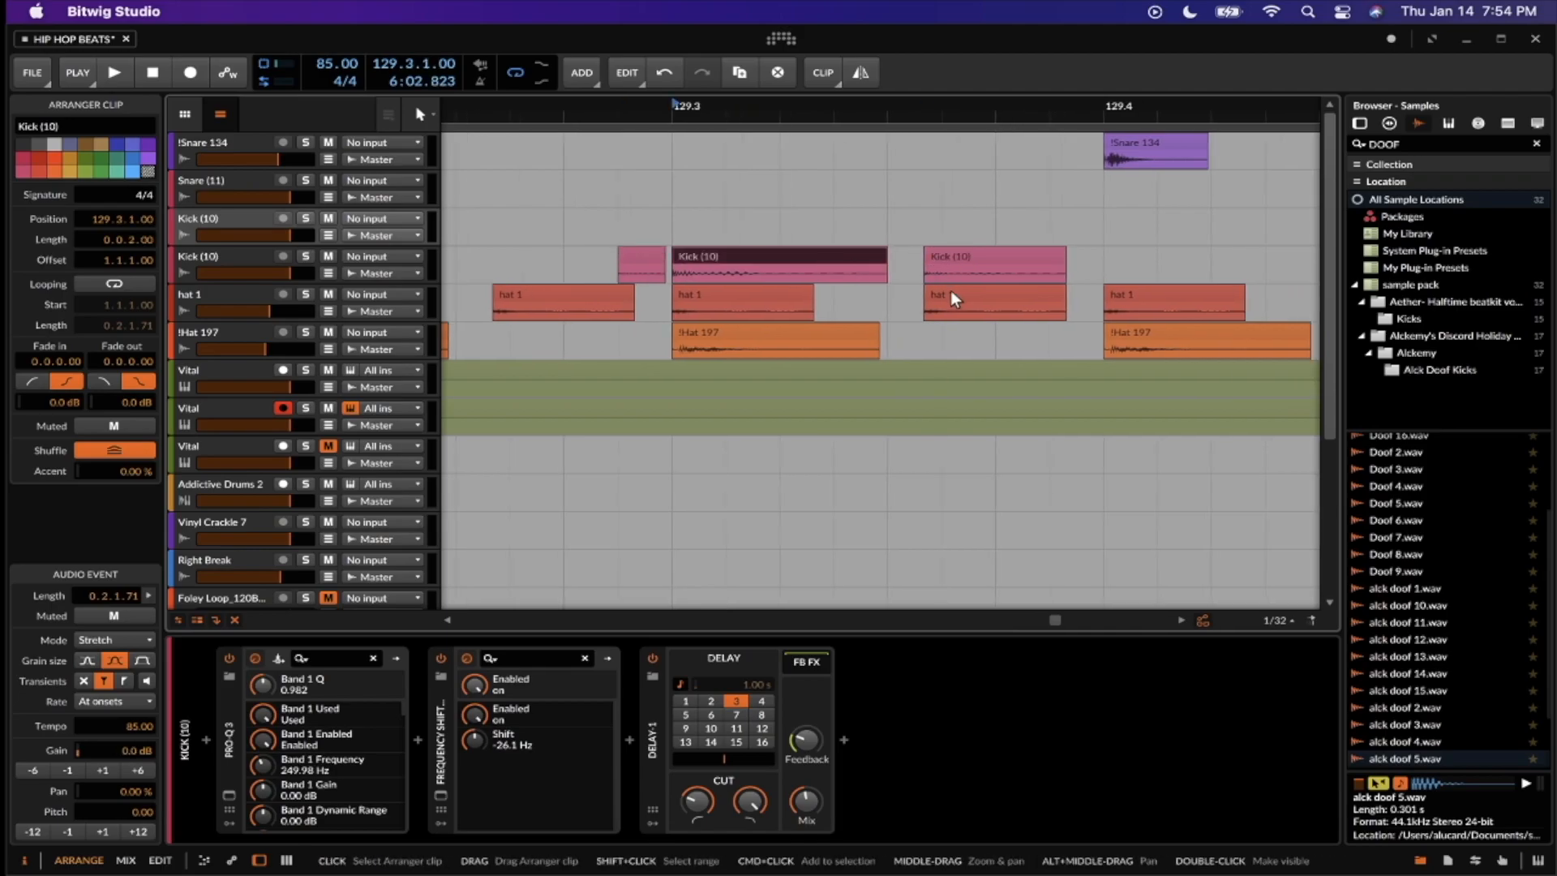
left_click(950, 292)
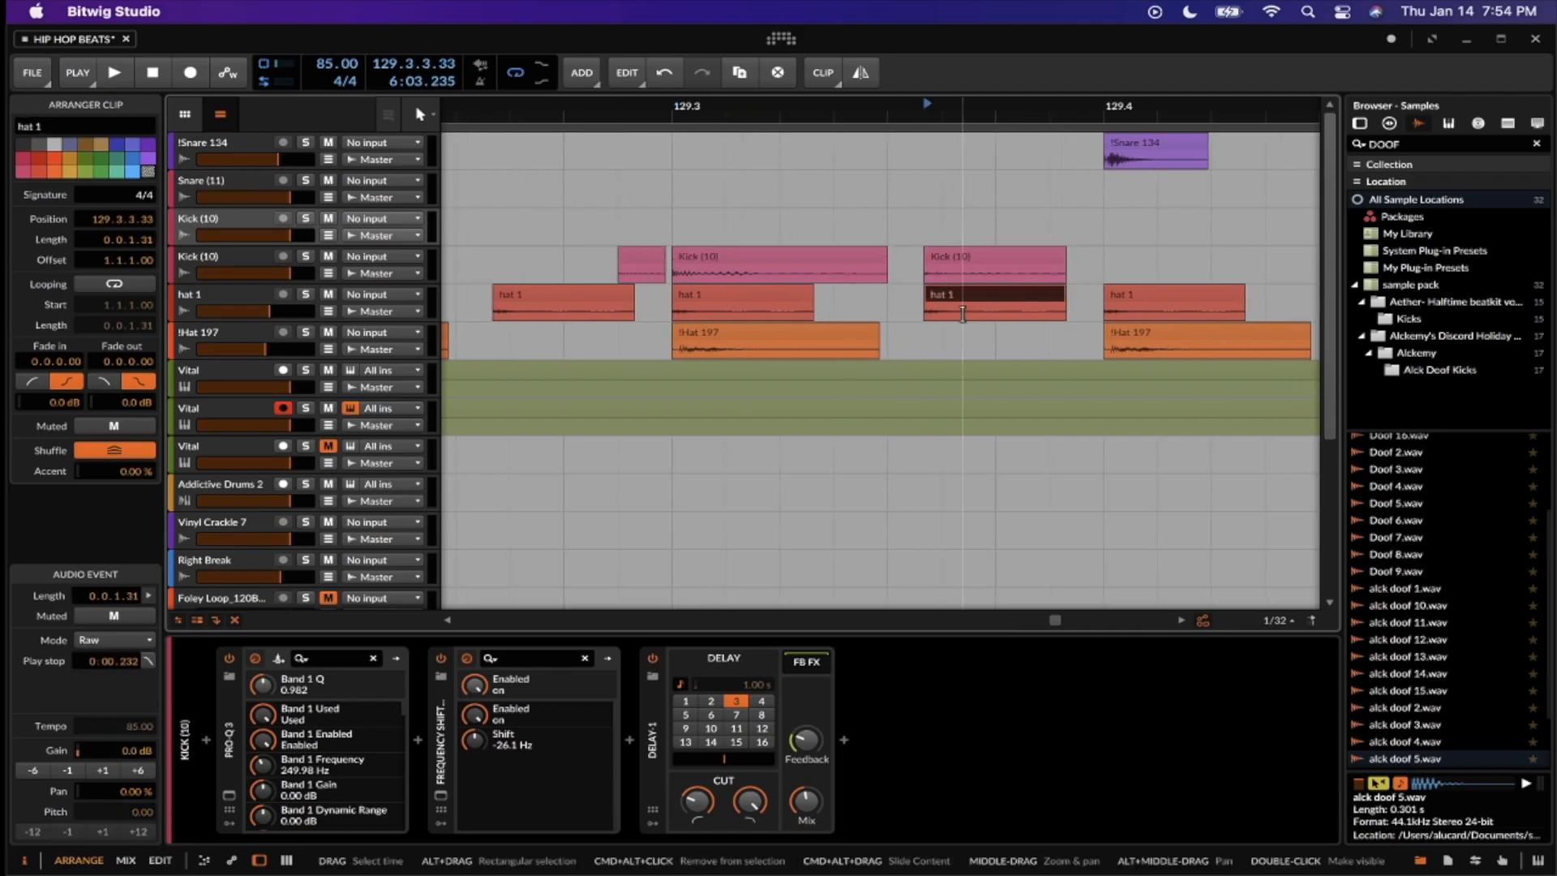
scroll(962, 314, "down", 5)
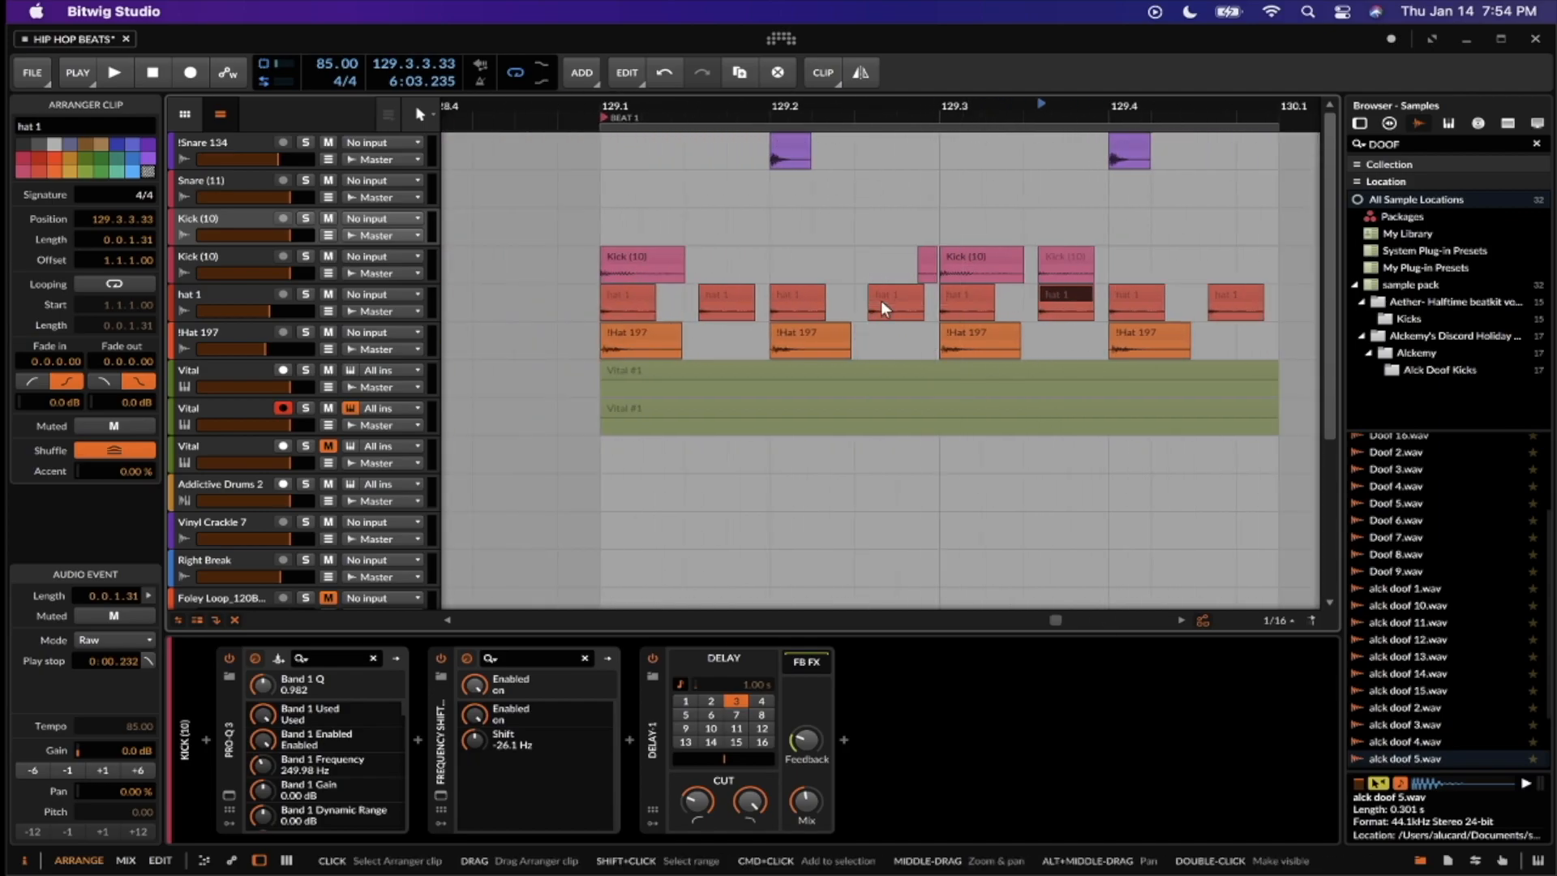
scroll(881, 300, "up", 2)
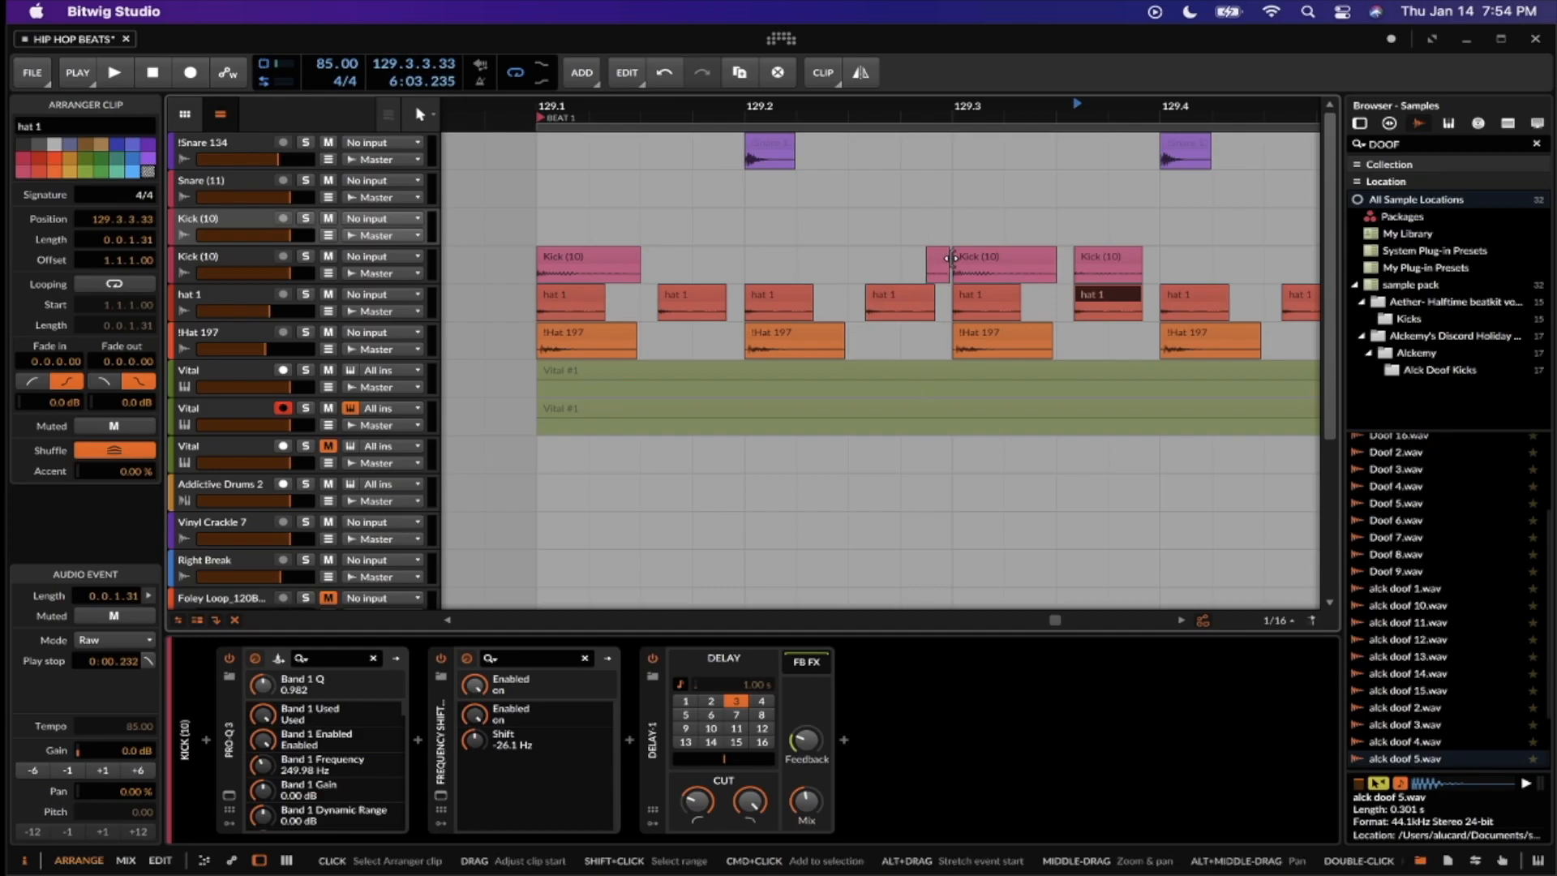
Set the playback position to BEAT 2 at bar 131, play the bar, and stop playback
scroll(616, 267, "down", 5)
left_click(872, 197)
key("space")
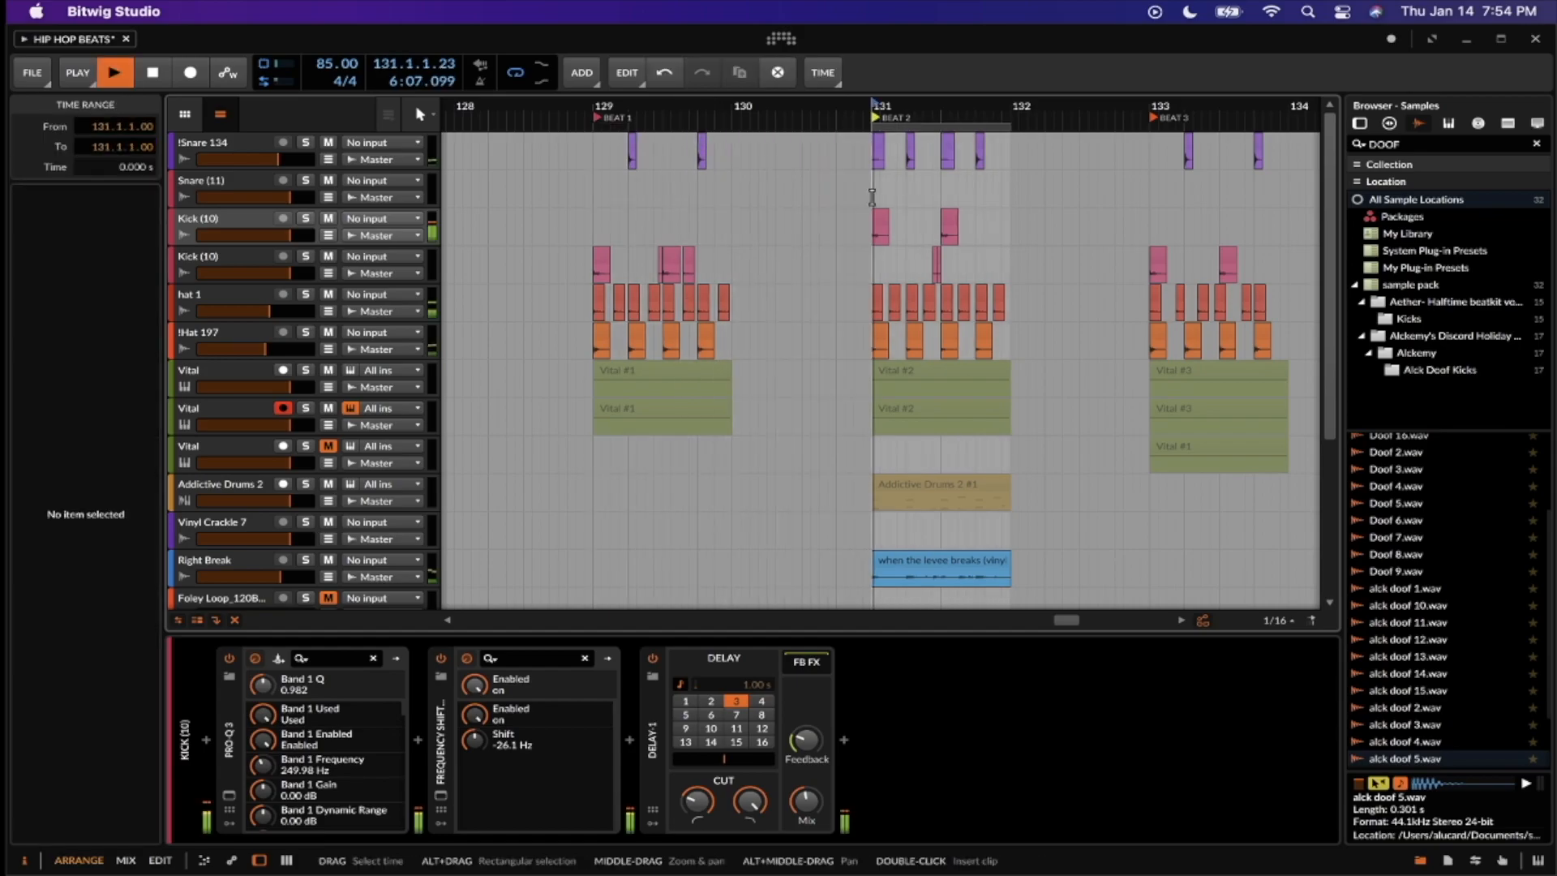
scroll(872, 197, "up", 3)
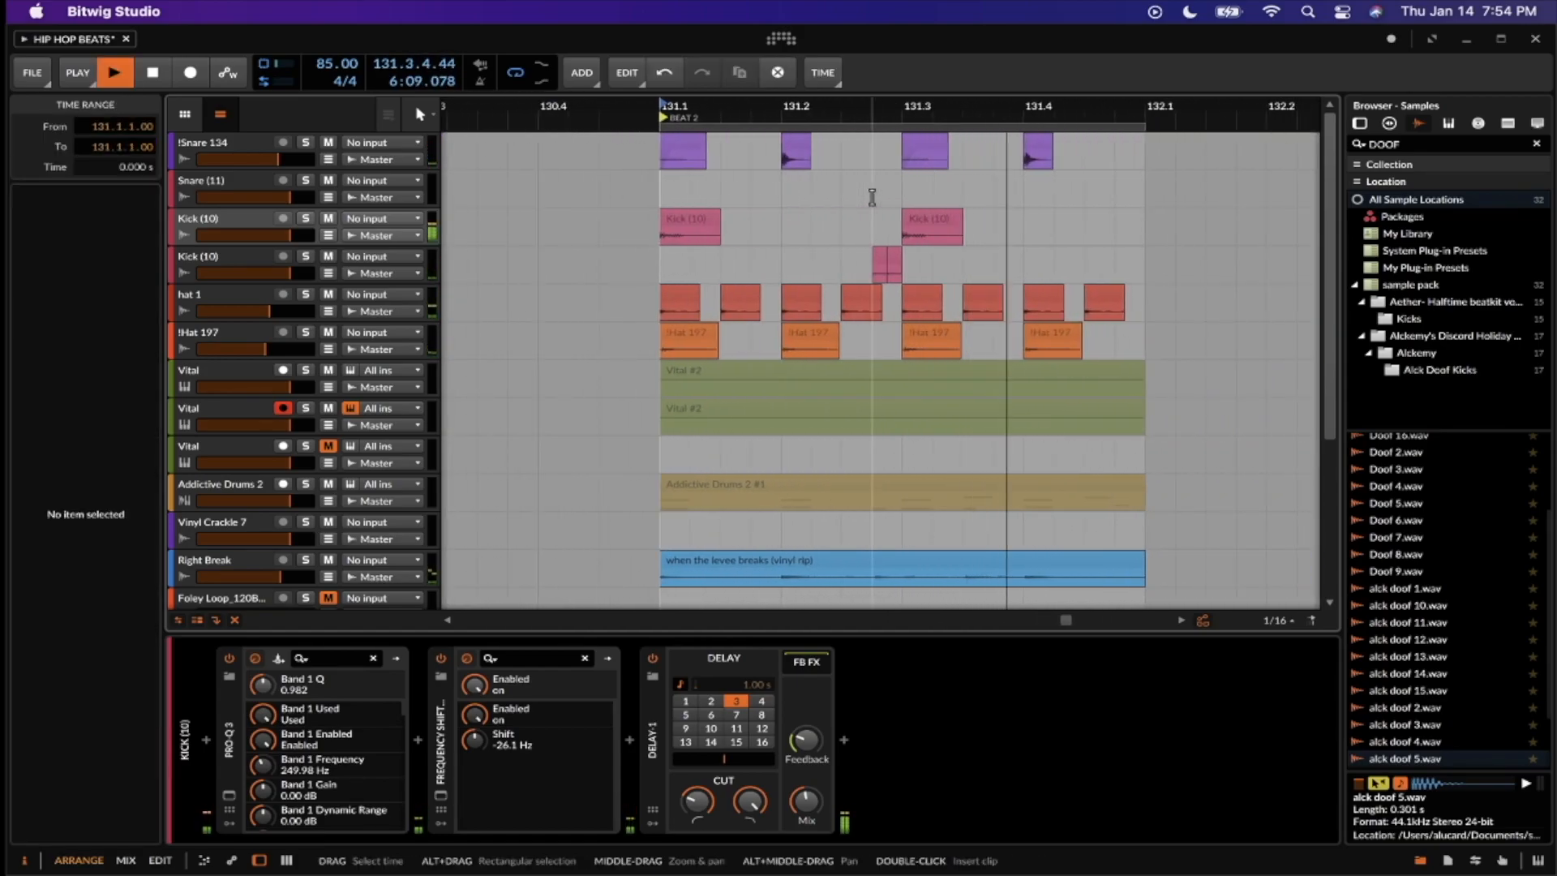
scroll(813, 230, "up", 3)
scroll(812, 231, "down", 2)
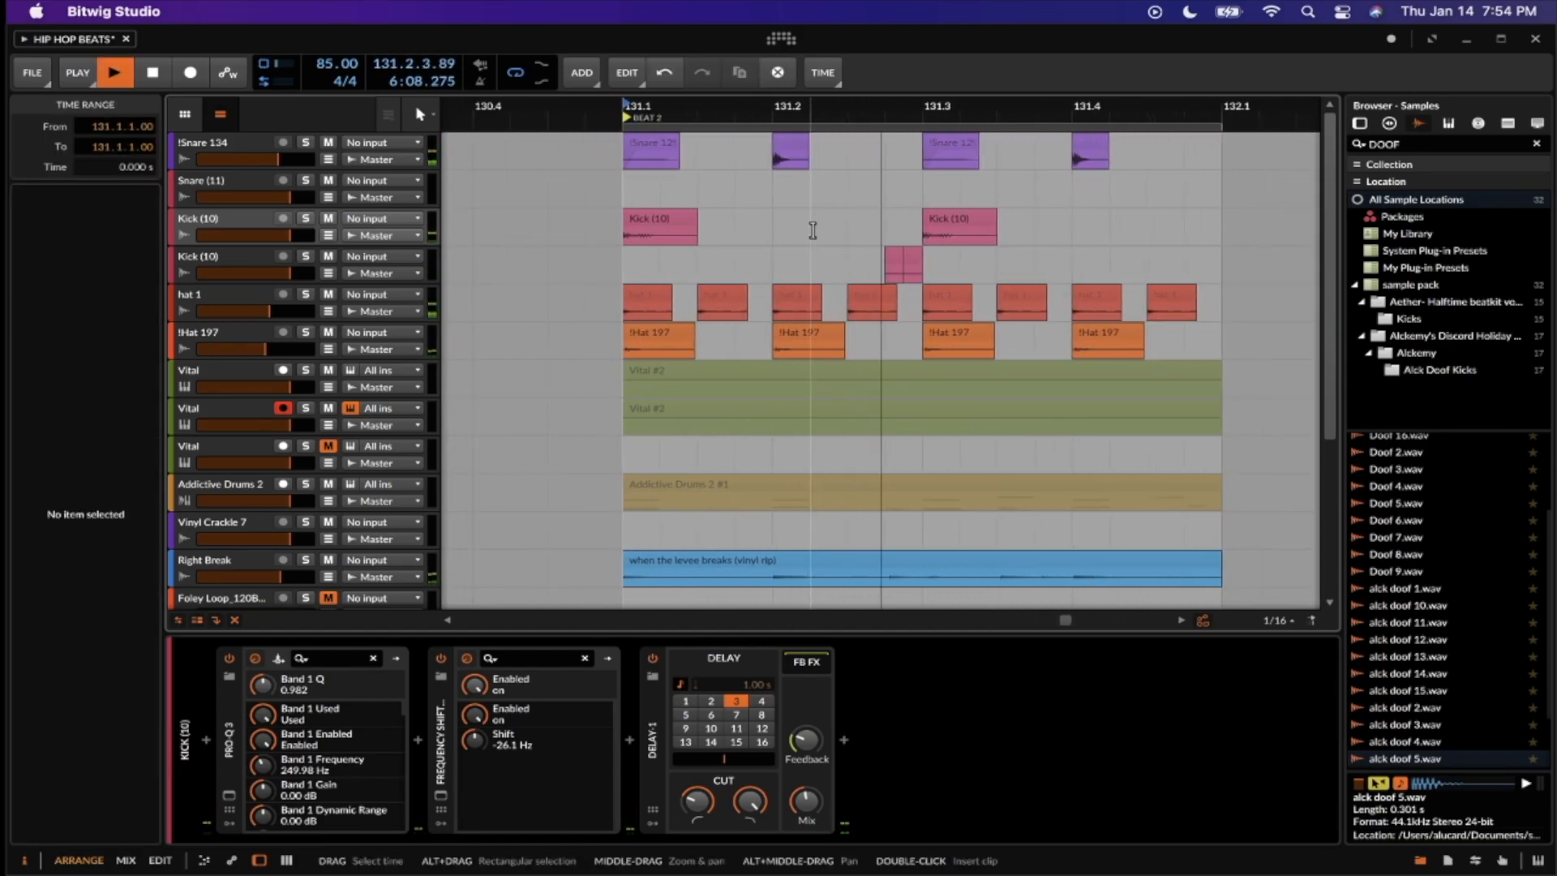
key("space")
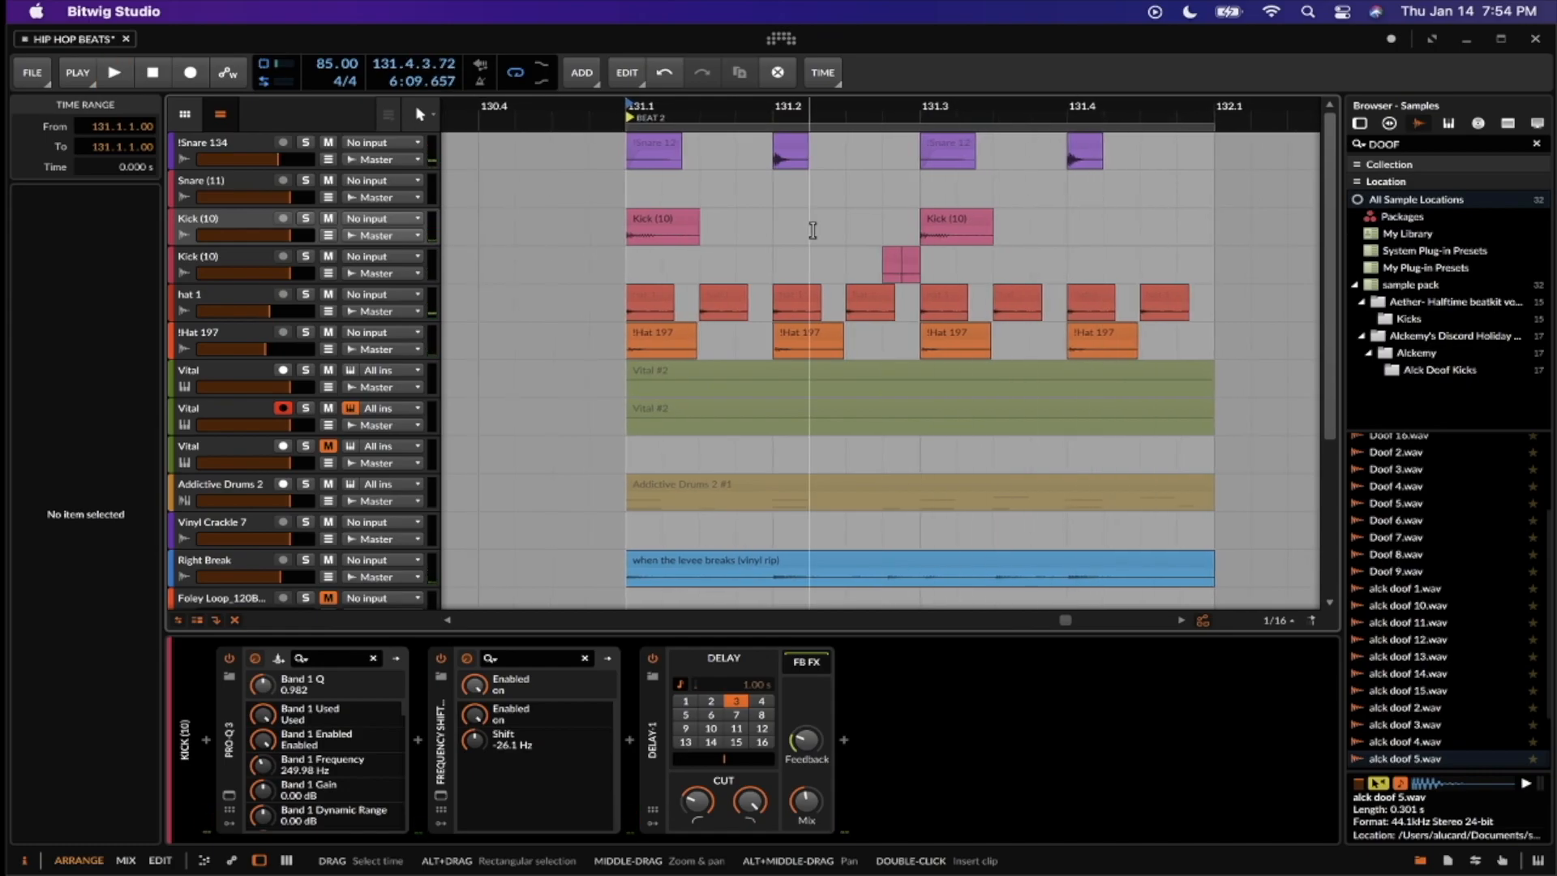
Select the short Kick (10) clip at 131.2.4, examine its placement on the grid, and play briefly from there
scroll(812, 231, "down", 1)
scroll(813, 230, "up", 1)
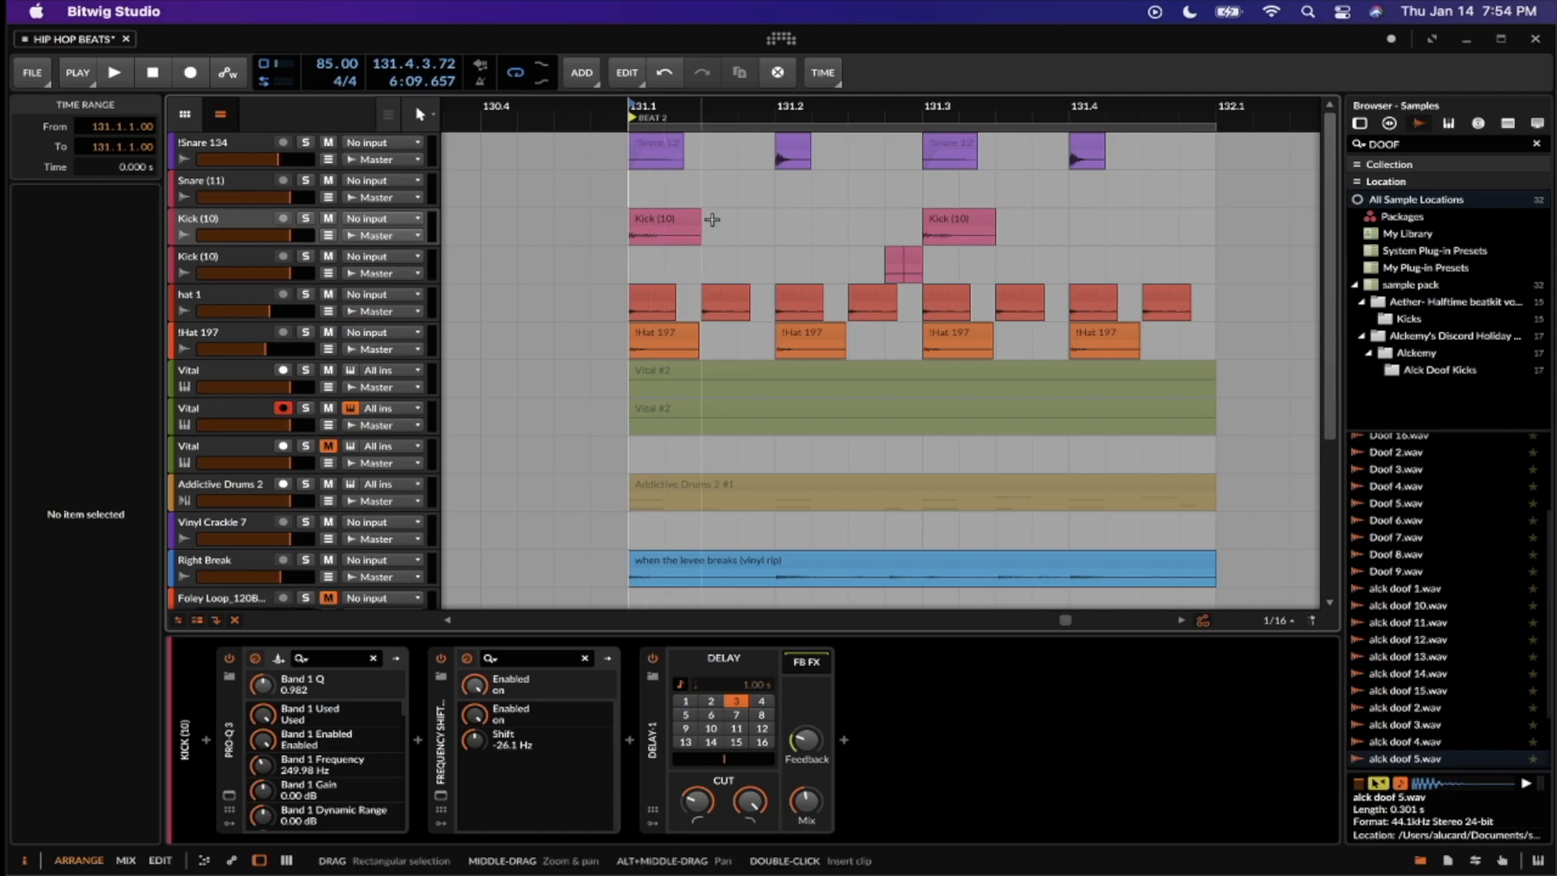
scroll(712, 219, "up", 2)
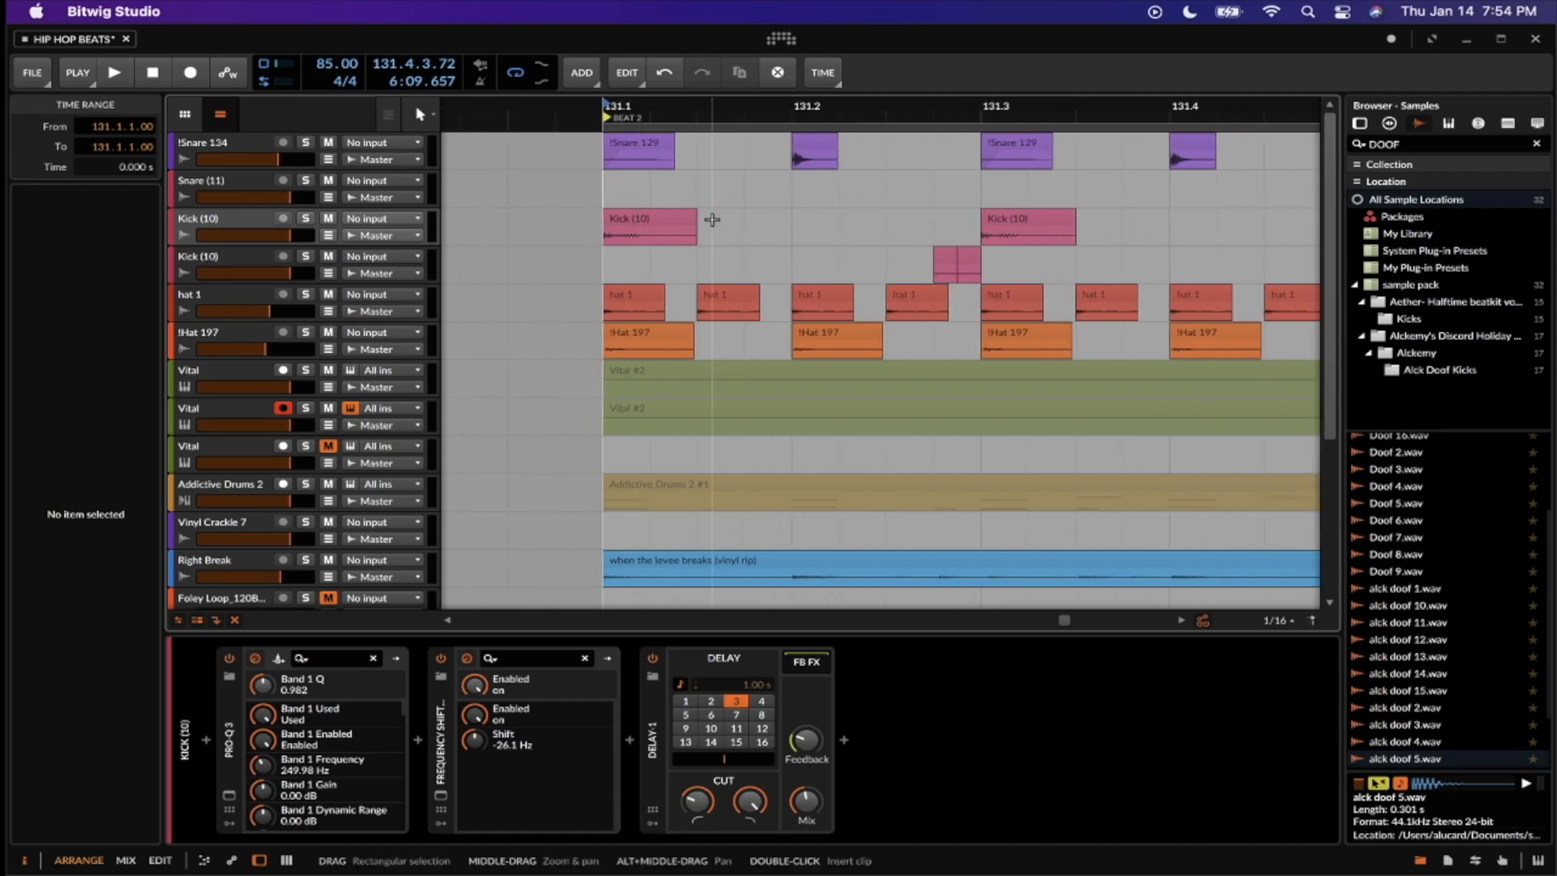
left_click(940, 258)
scroll(940, 255, "up", 3)
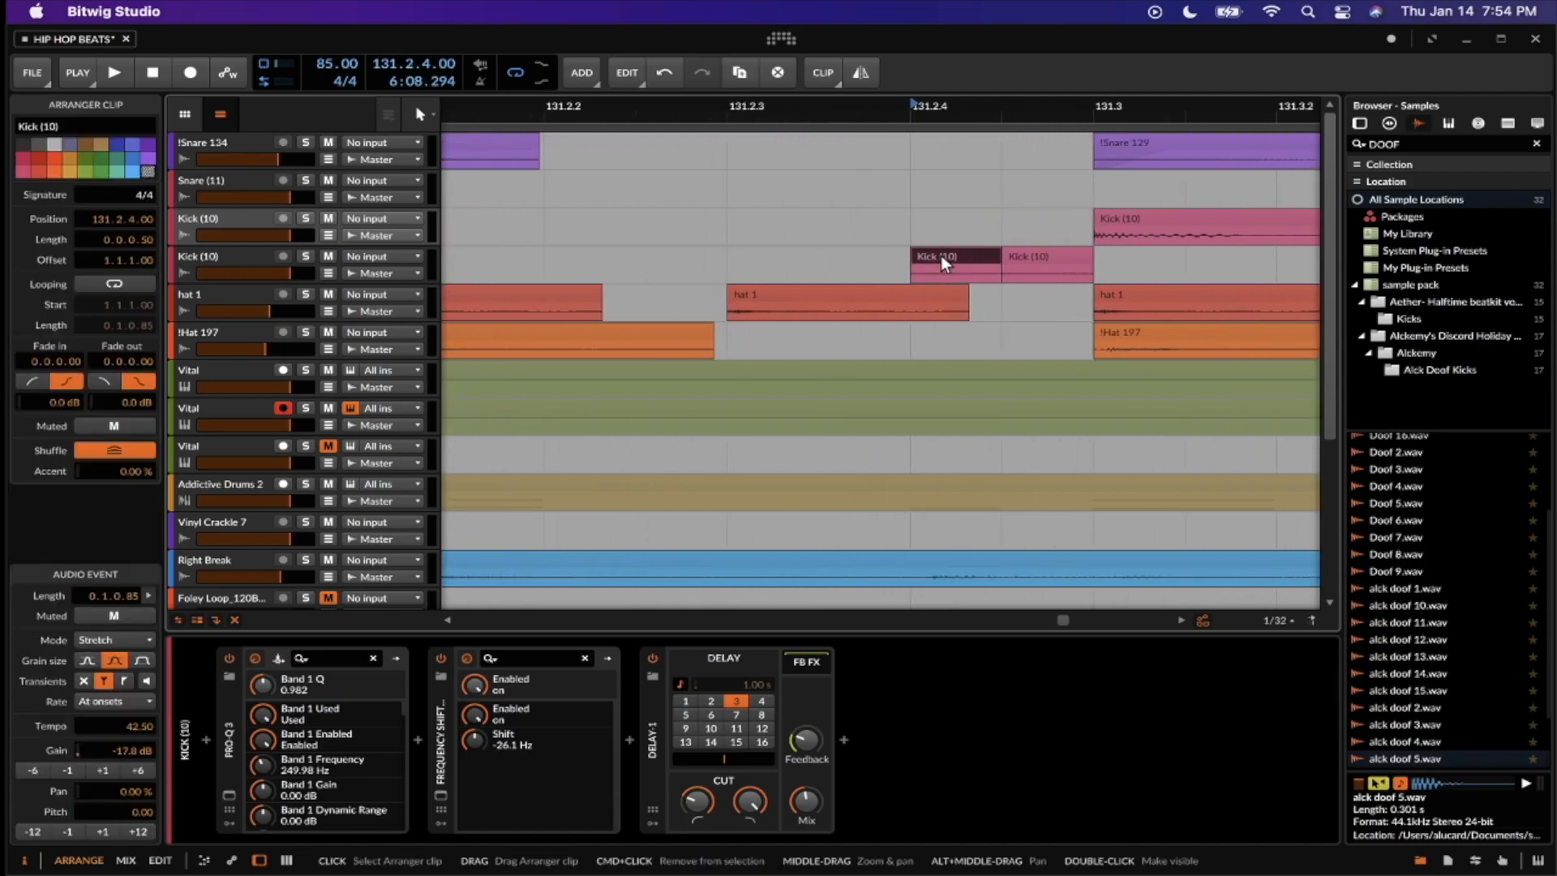
scroll(941, 255, "down", 1)
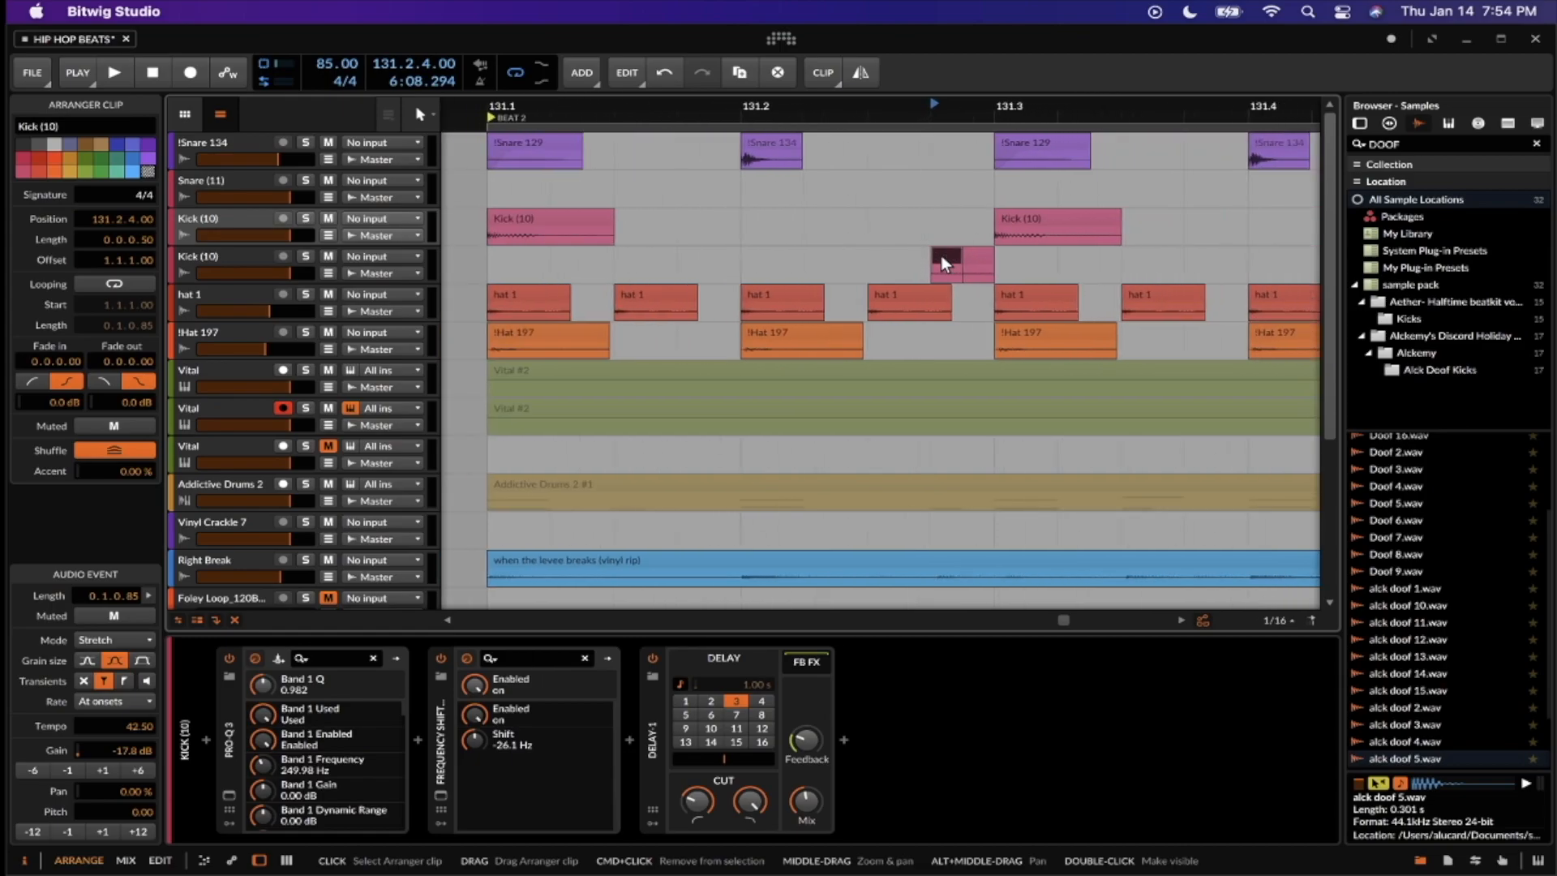
key("space")
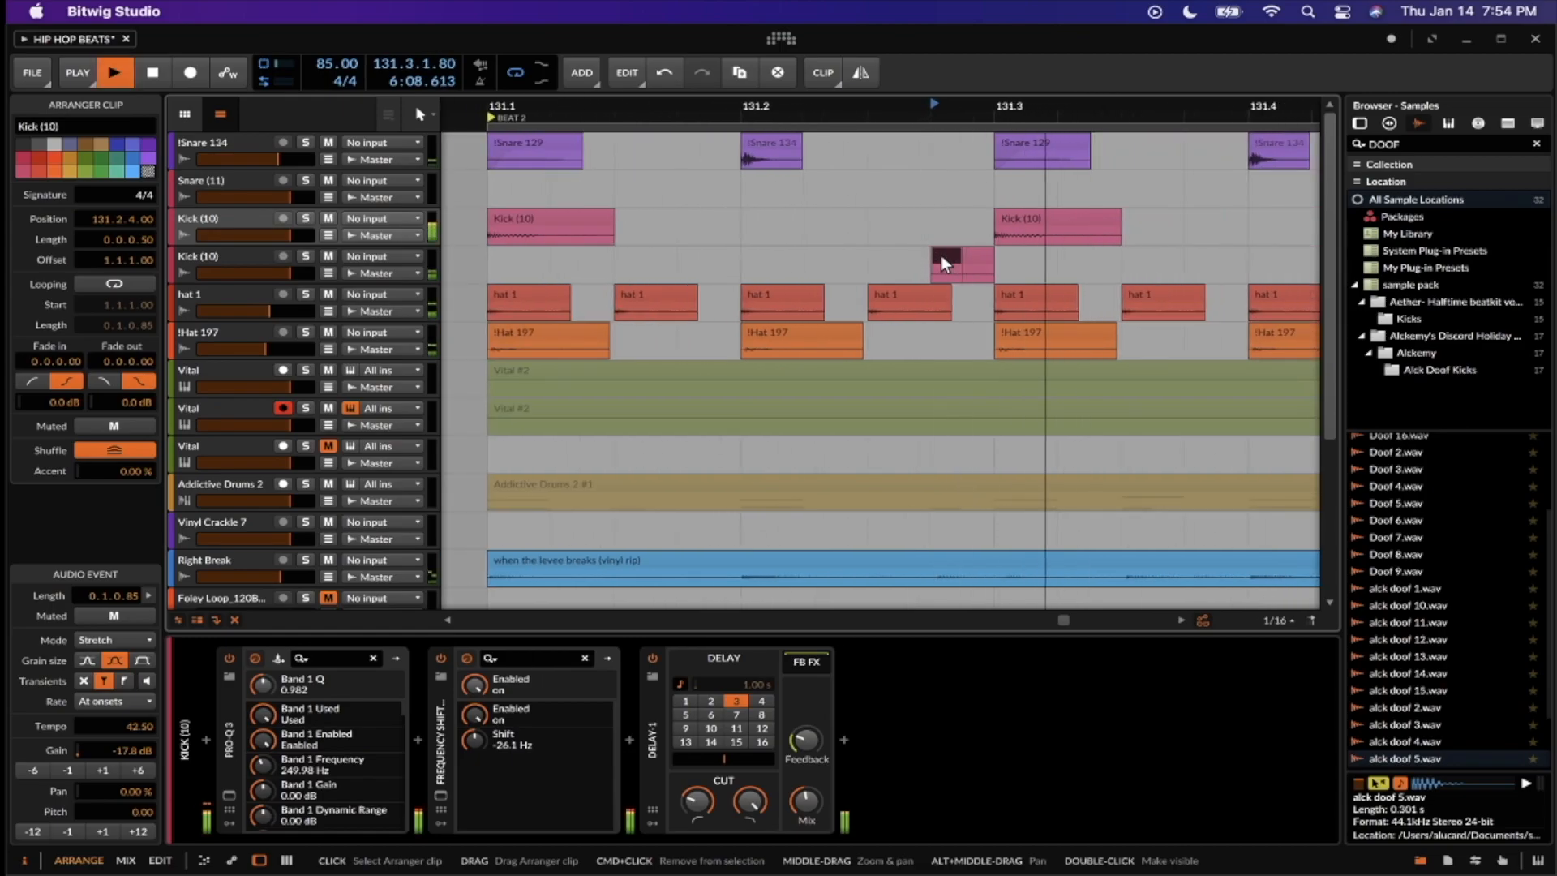
key("space")
Select BEAT 2's first Kick (10) clip at 131.1, play briefly from there, and stop playback
scroll(948, 250, "down", 6)
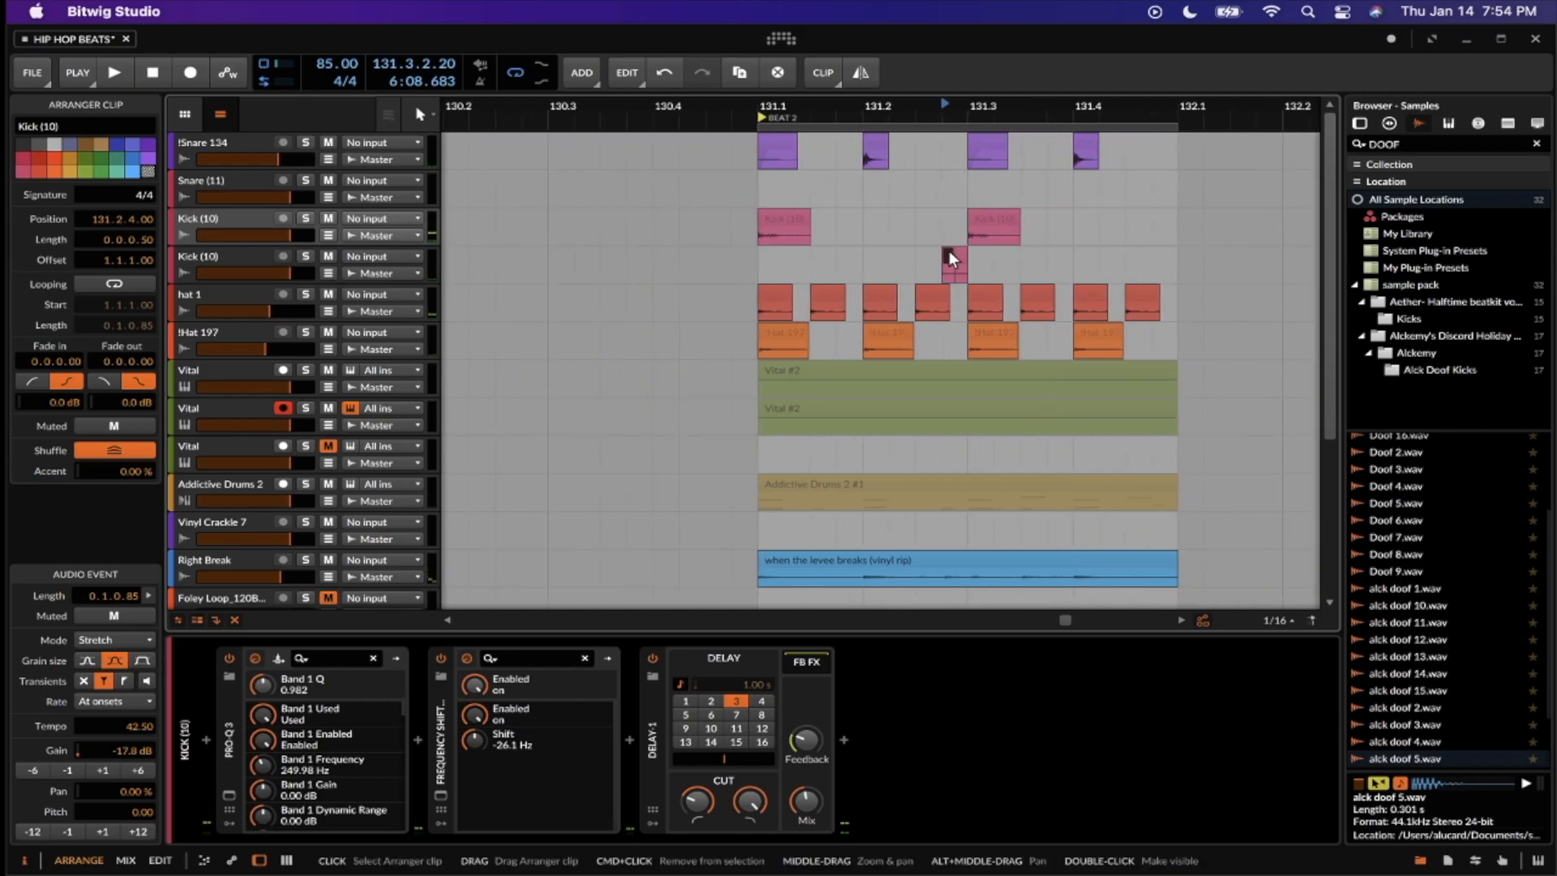
left_click(783, 224)
key("space")
key("space")
Select the first three snare clips of BEAT 2, from the opening !Snare 129 to the one on beat 131.3
scroll(781, 222, "up", 5)
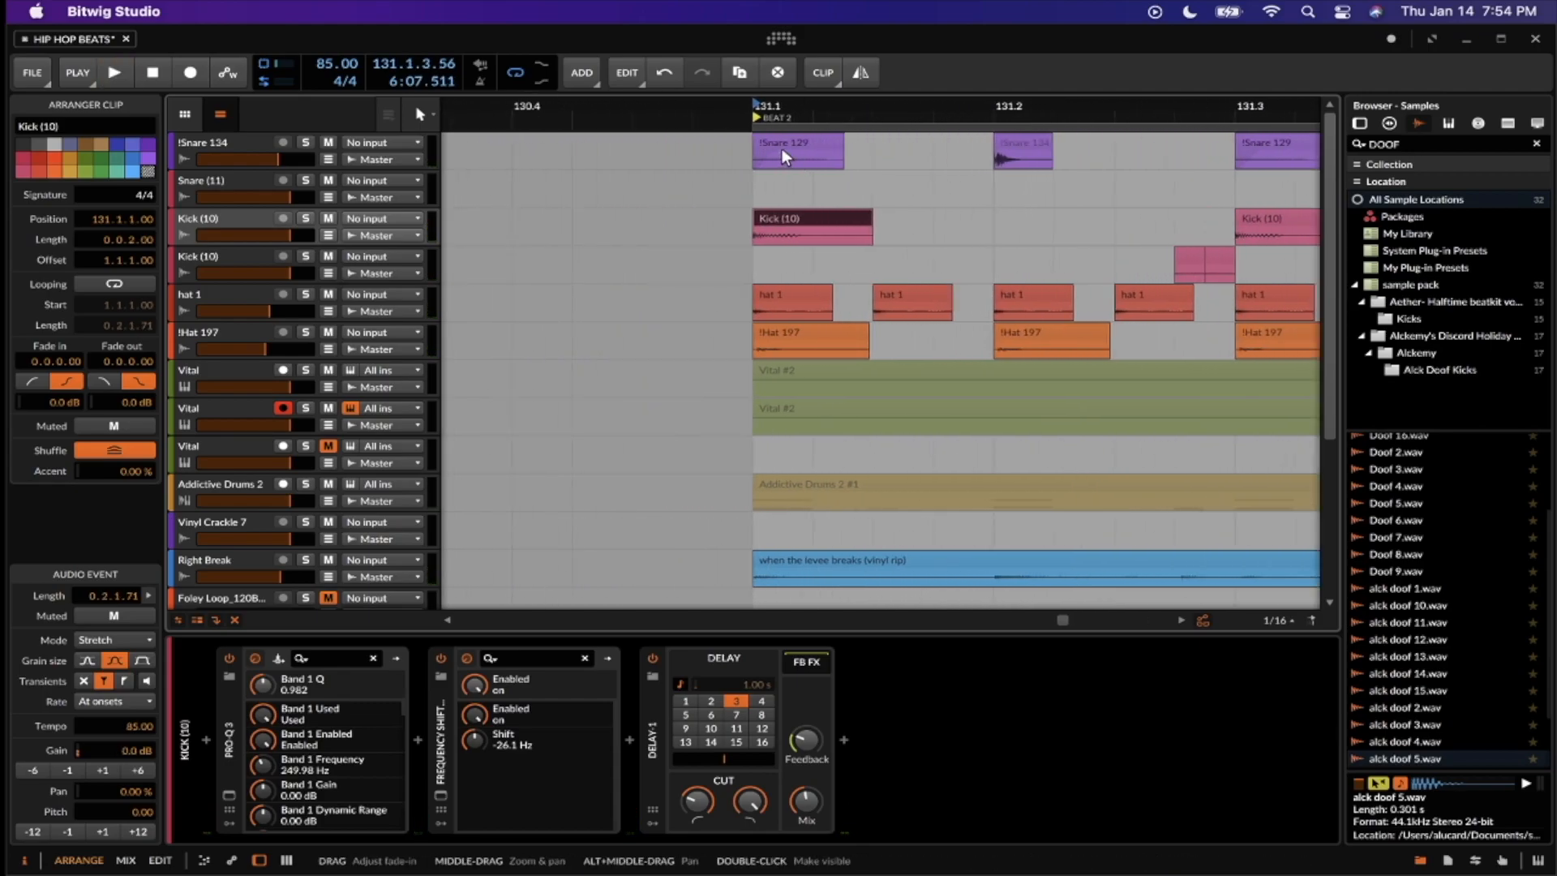
left_click(780, 146)
scroll(810, 146, "right", 5)
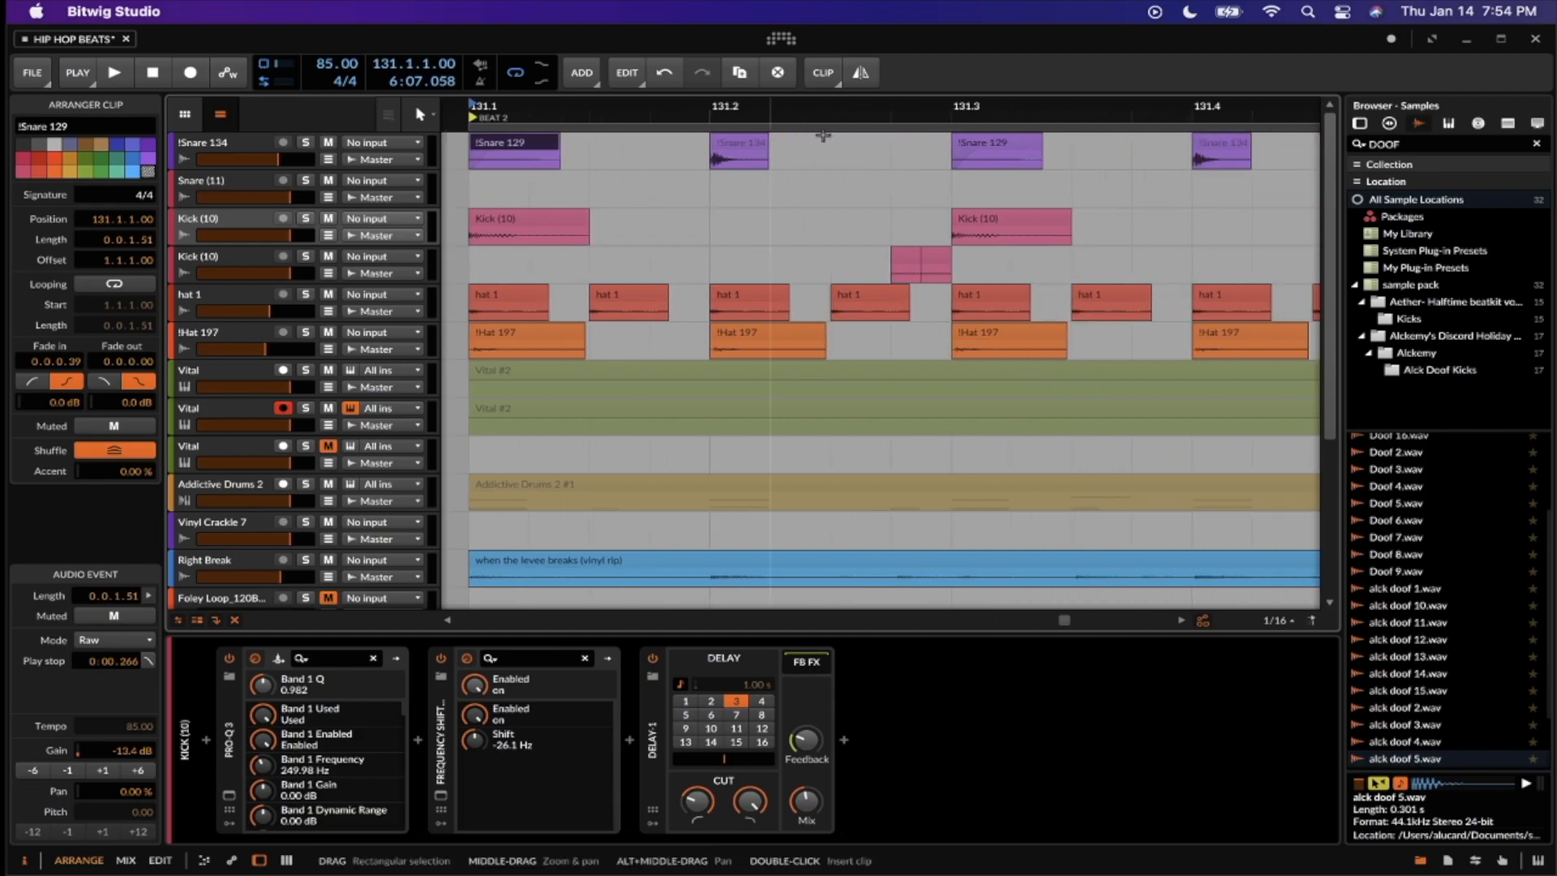
left_click(1009, 146, "shift")
Solo the !Snare 134 track and play BEAT 2 from 131.1 to hear the snare pattern alone
scroll(811, 146, "down", 5)
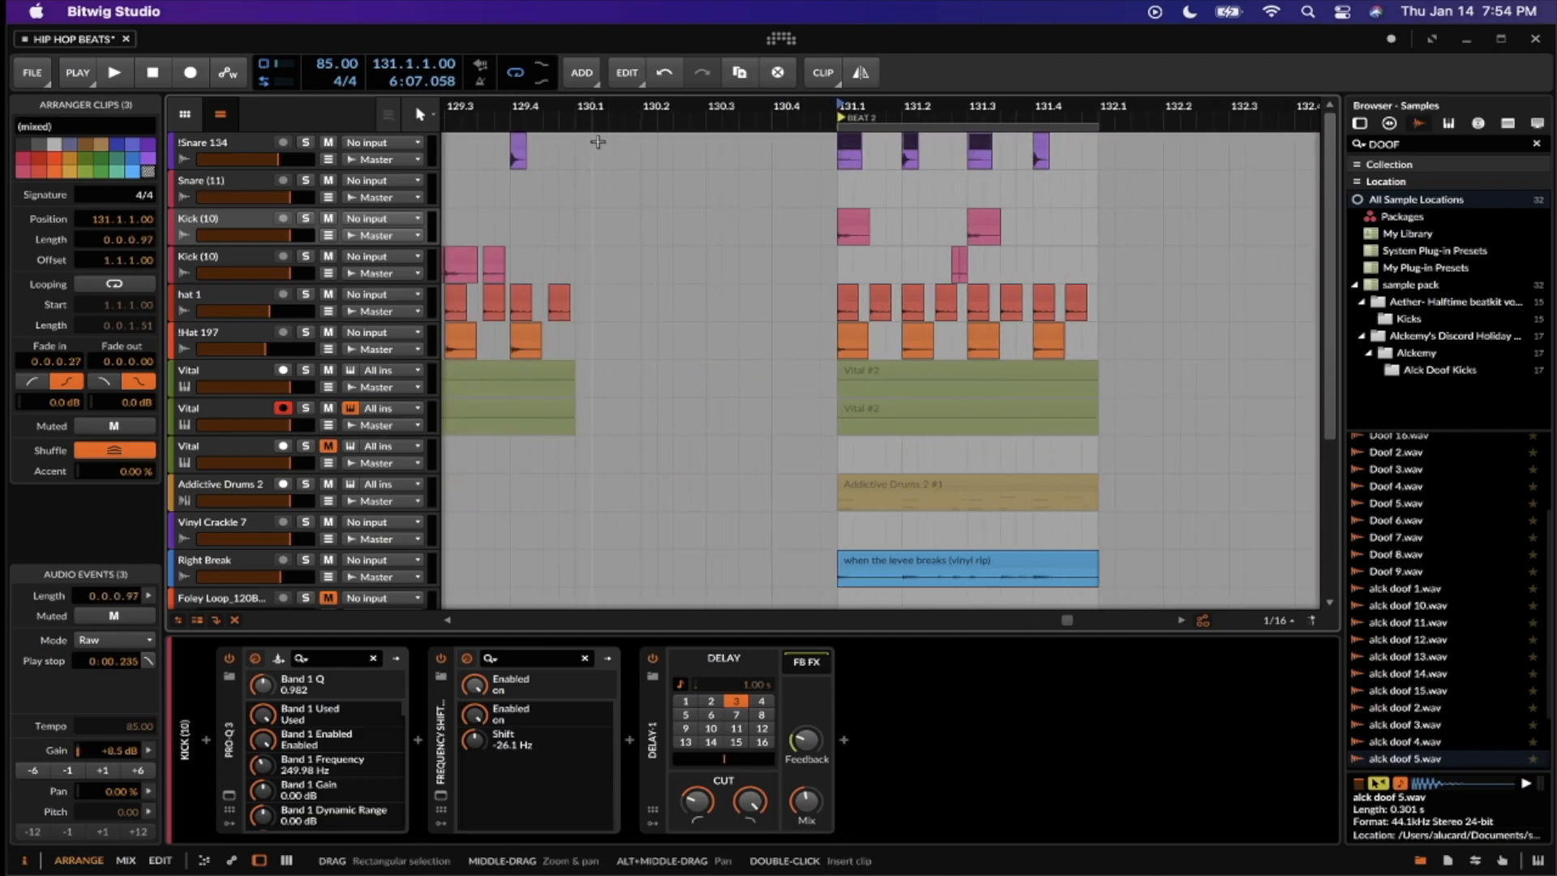
left_click(305, 142)
left_click(835, 154)
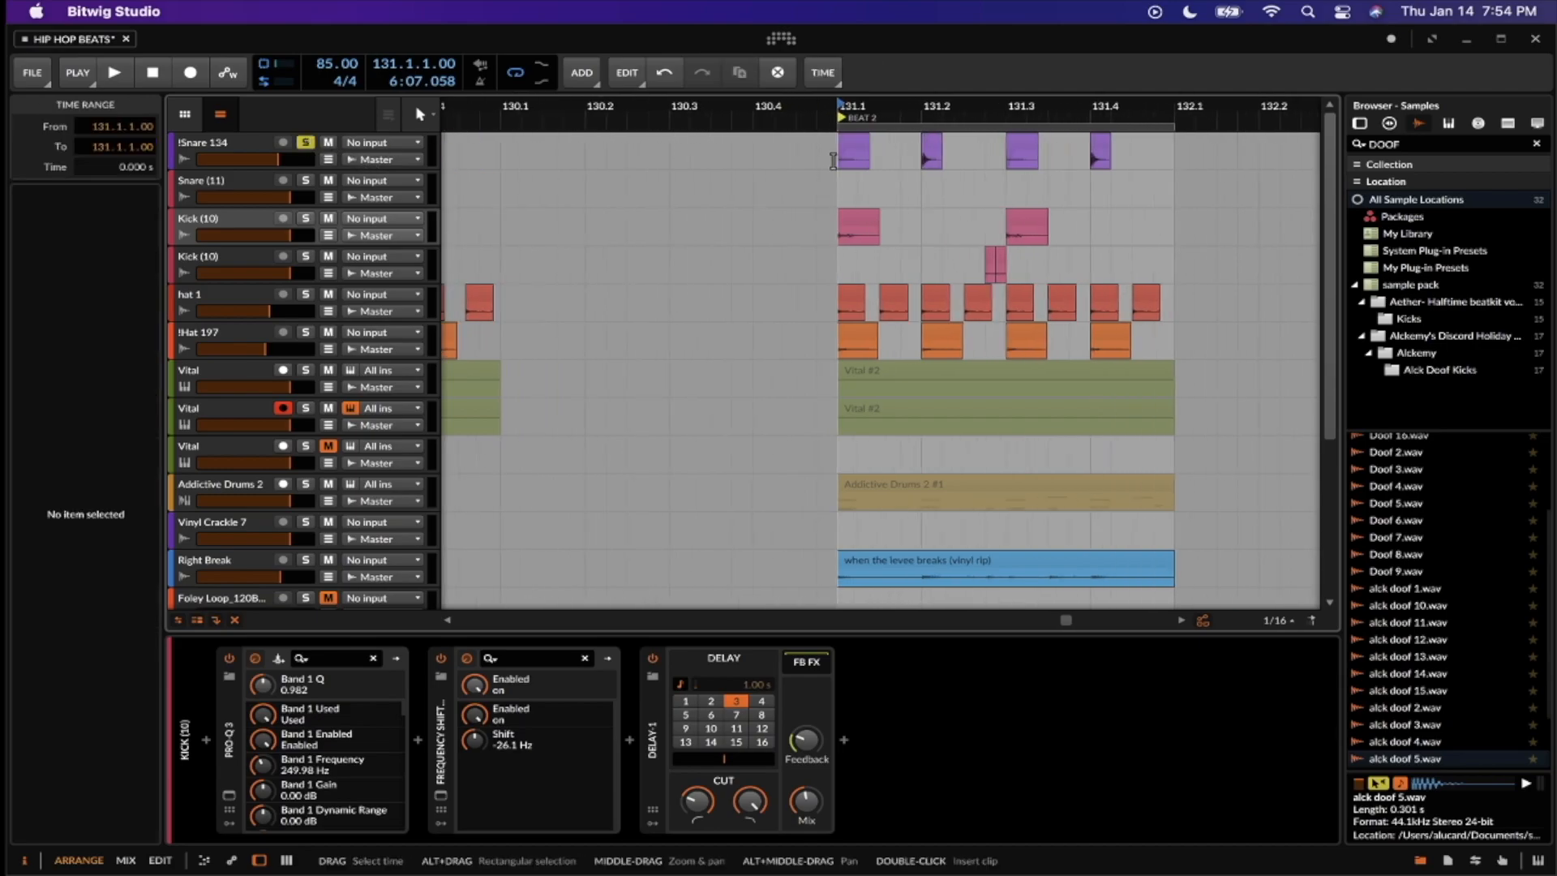
key("space")
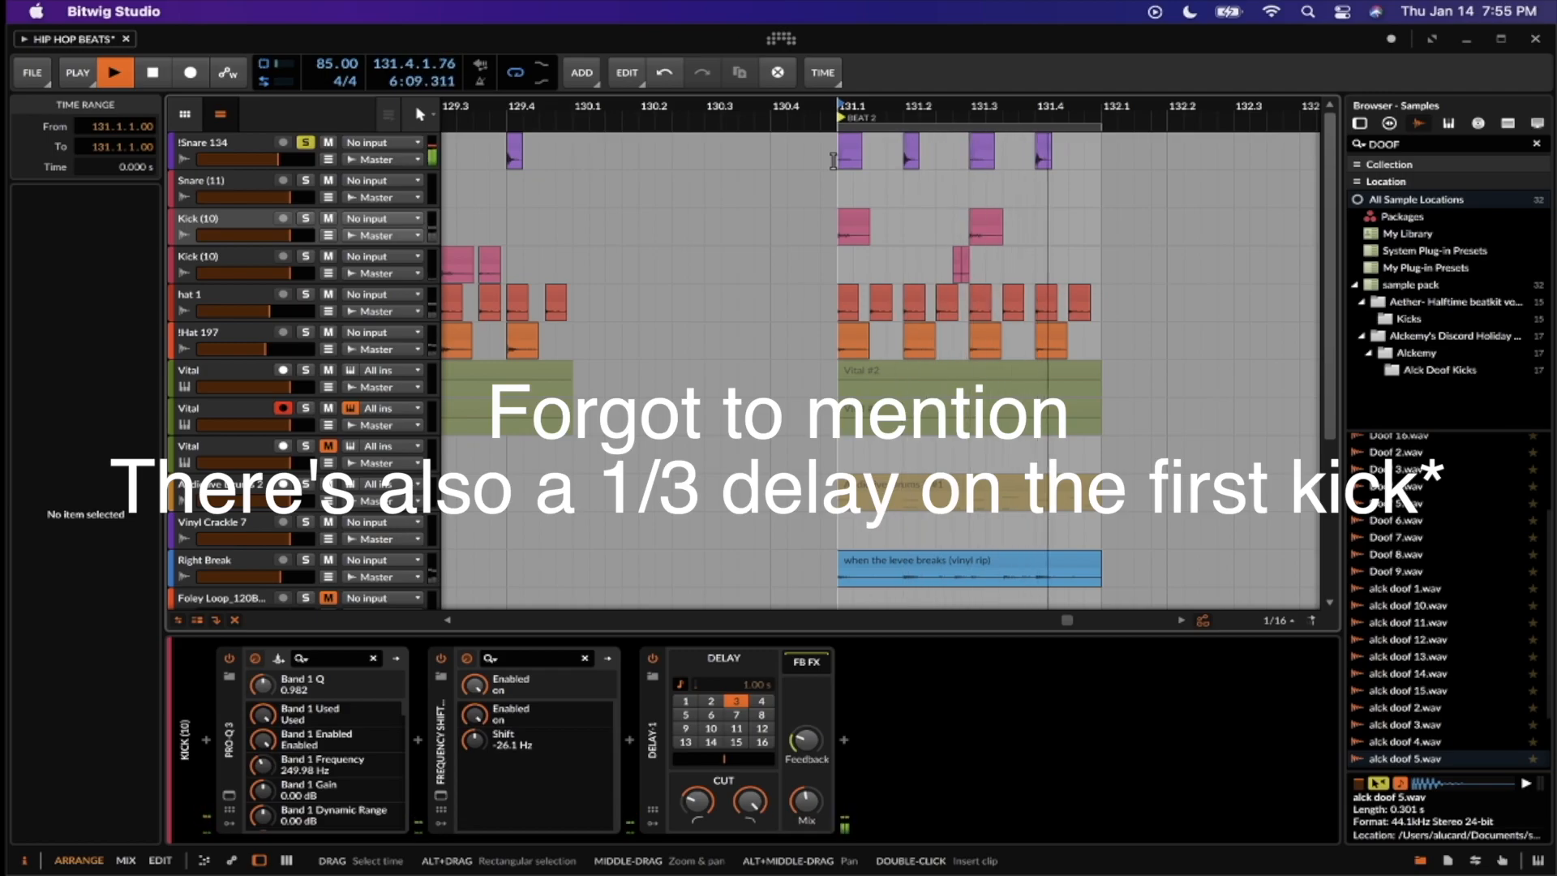
Unsolo the !Snare 134 track, hear BEAT 2 with all its drums, and stop playback
left_click(306, 143)
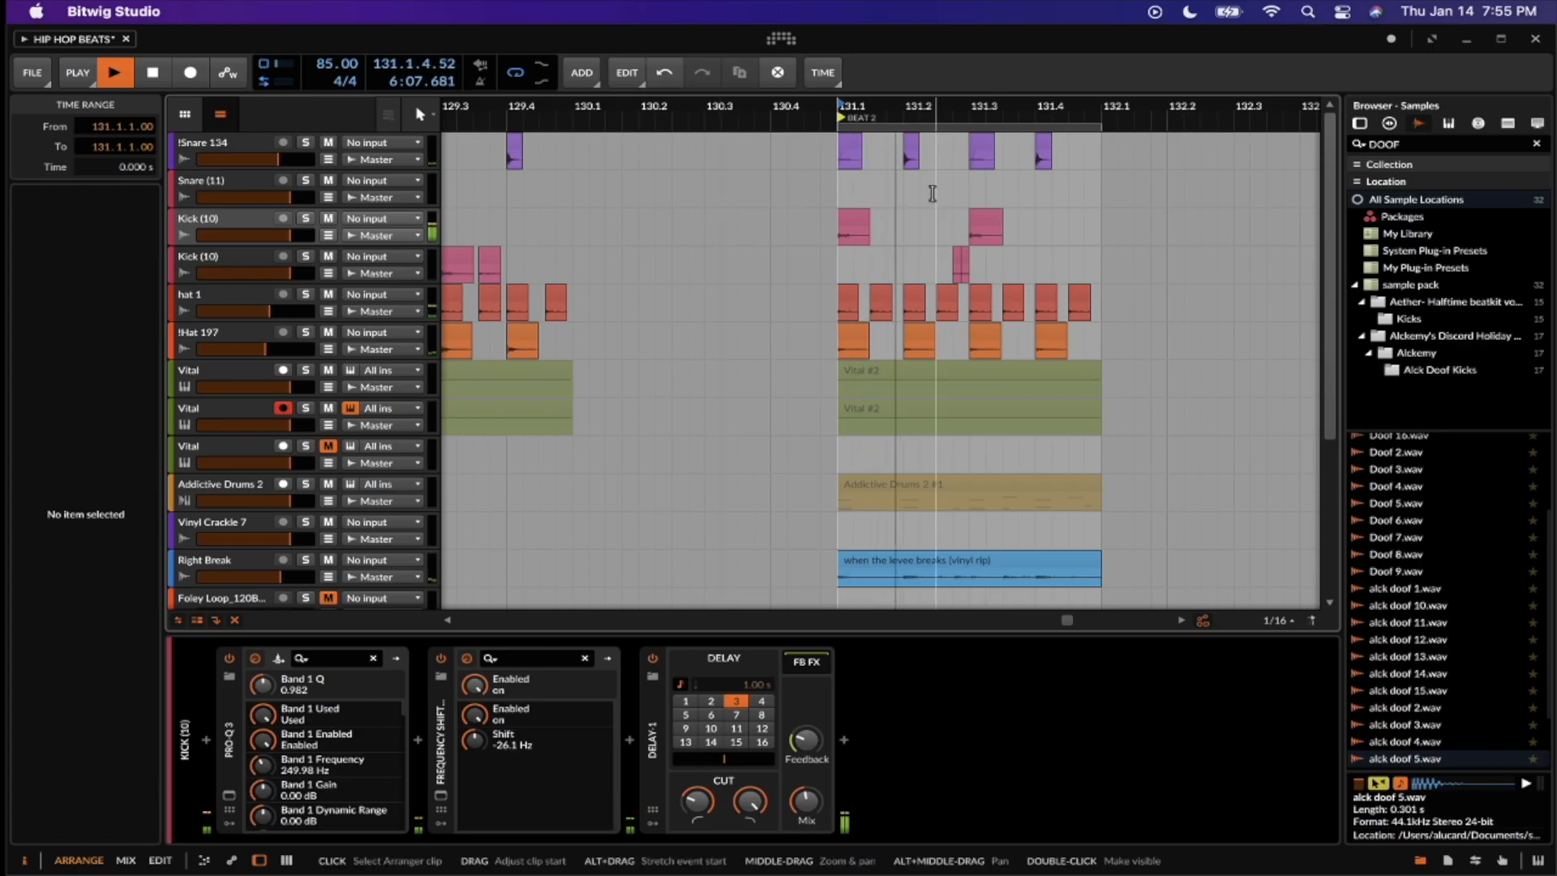
scroll(854, 242, "down", 2)
scroll(854, 243, "up", 2)
scroll(854, 242, "right", 1)
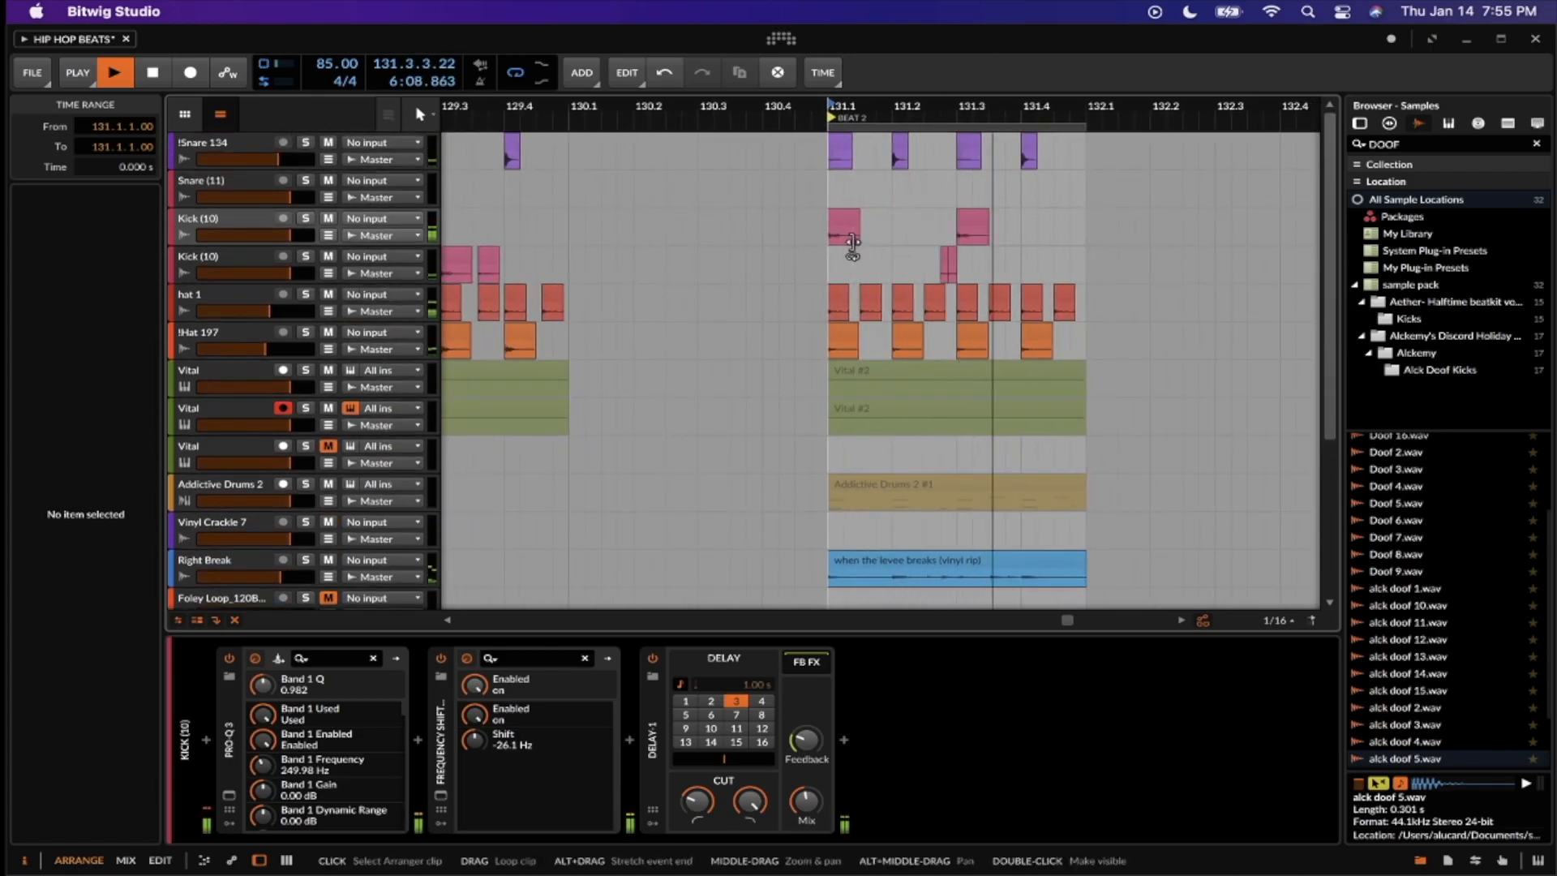
key("space")
Select the "when the levee breaks (vinyl rip)" clip, solo the Right Break track, and play the break alone
scroll(852, 244, "down", 5)
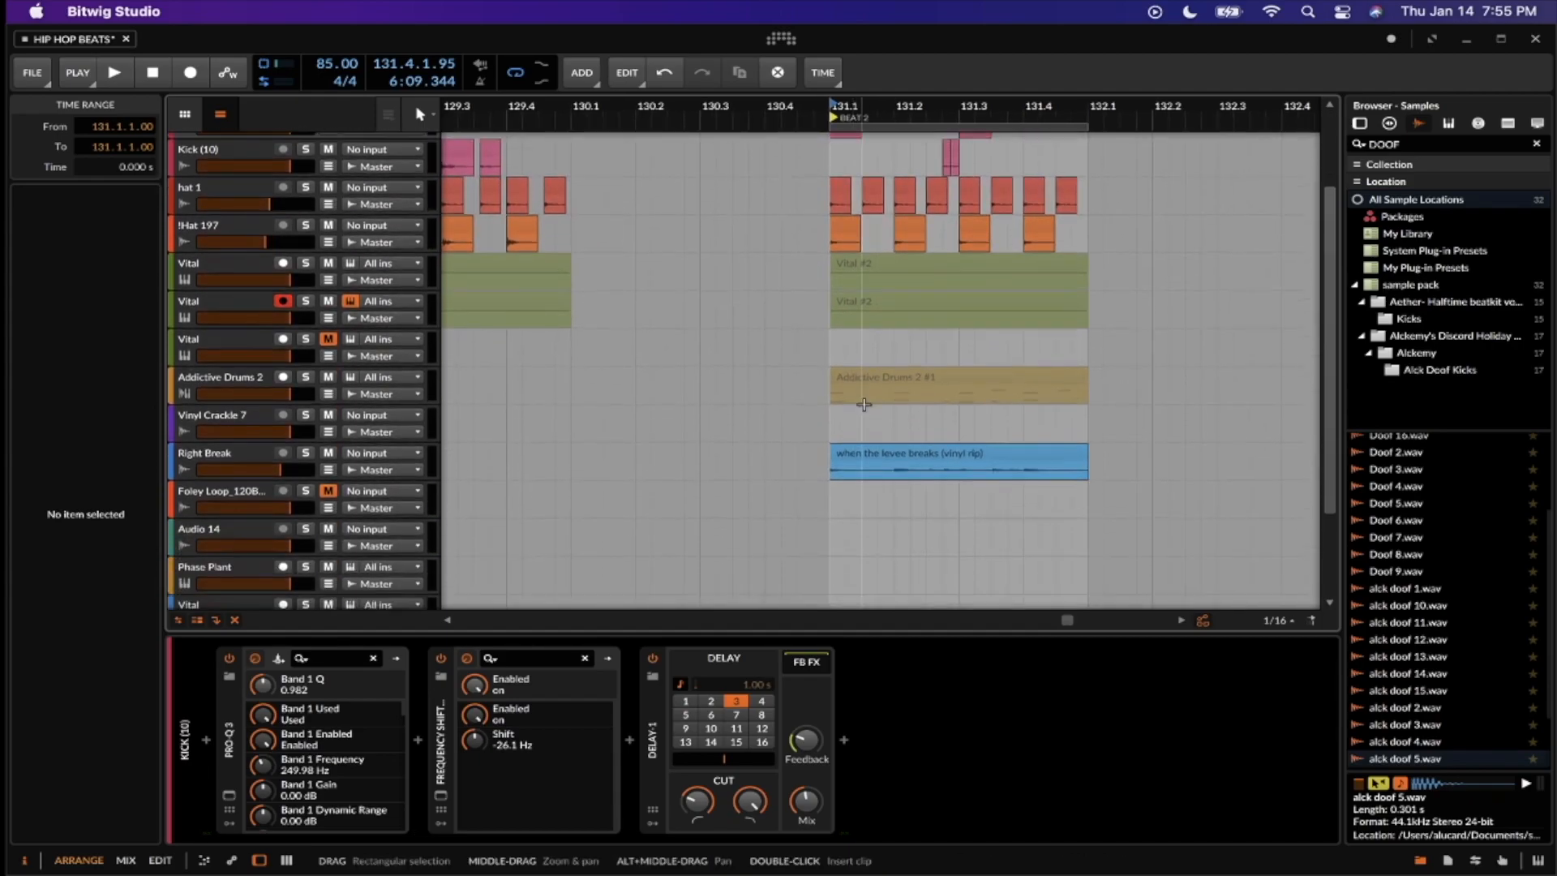
left_click(900, 336)
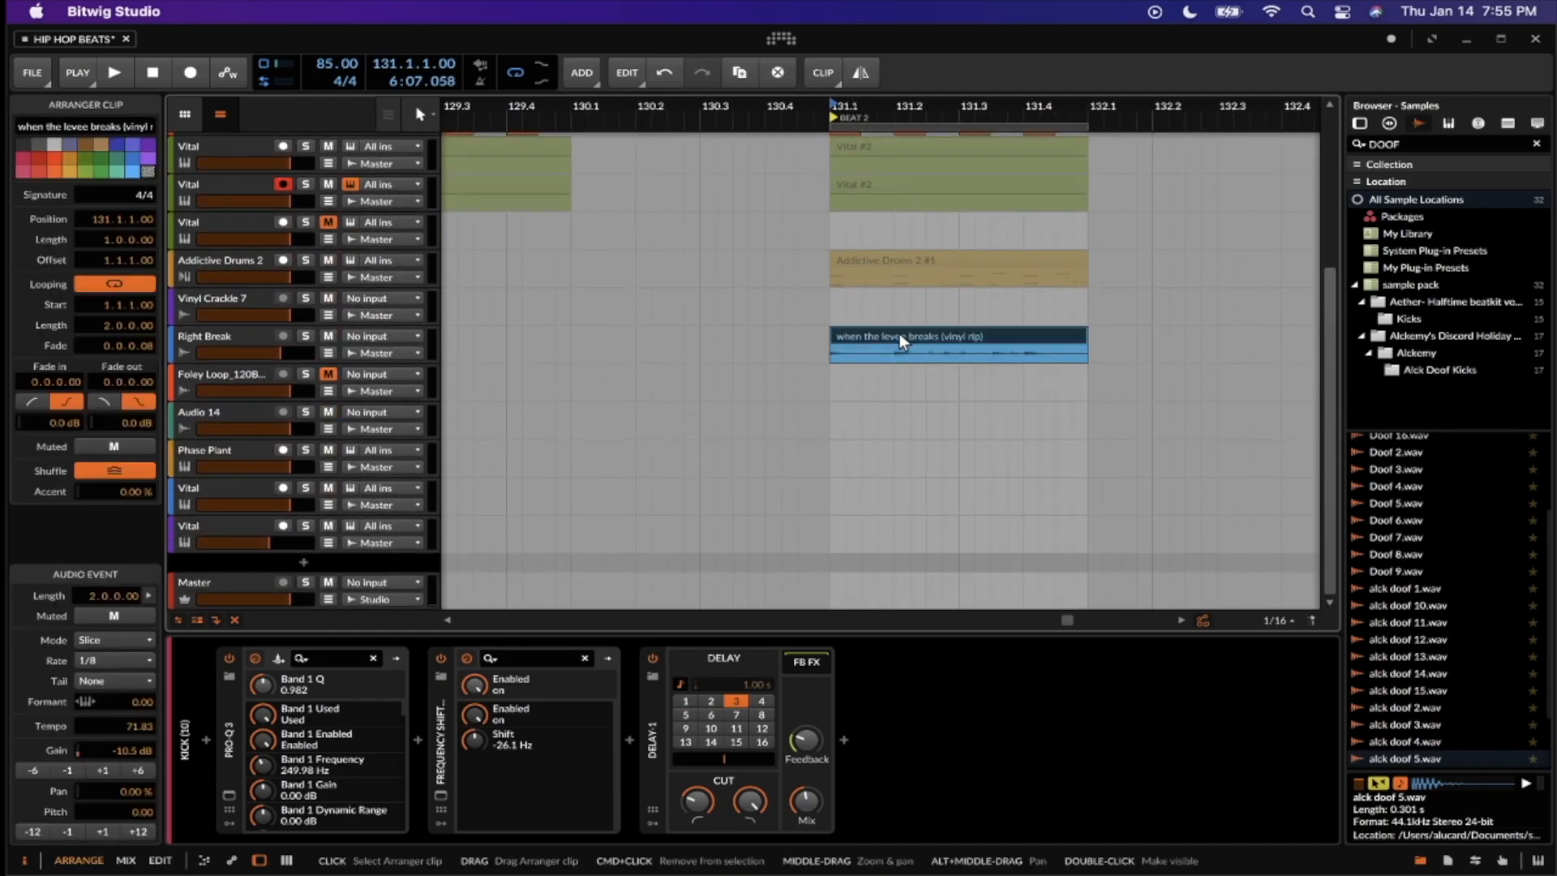
left_click(305, 336)
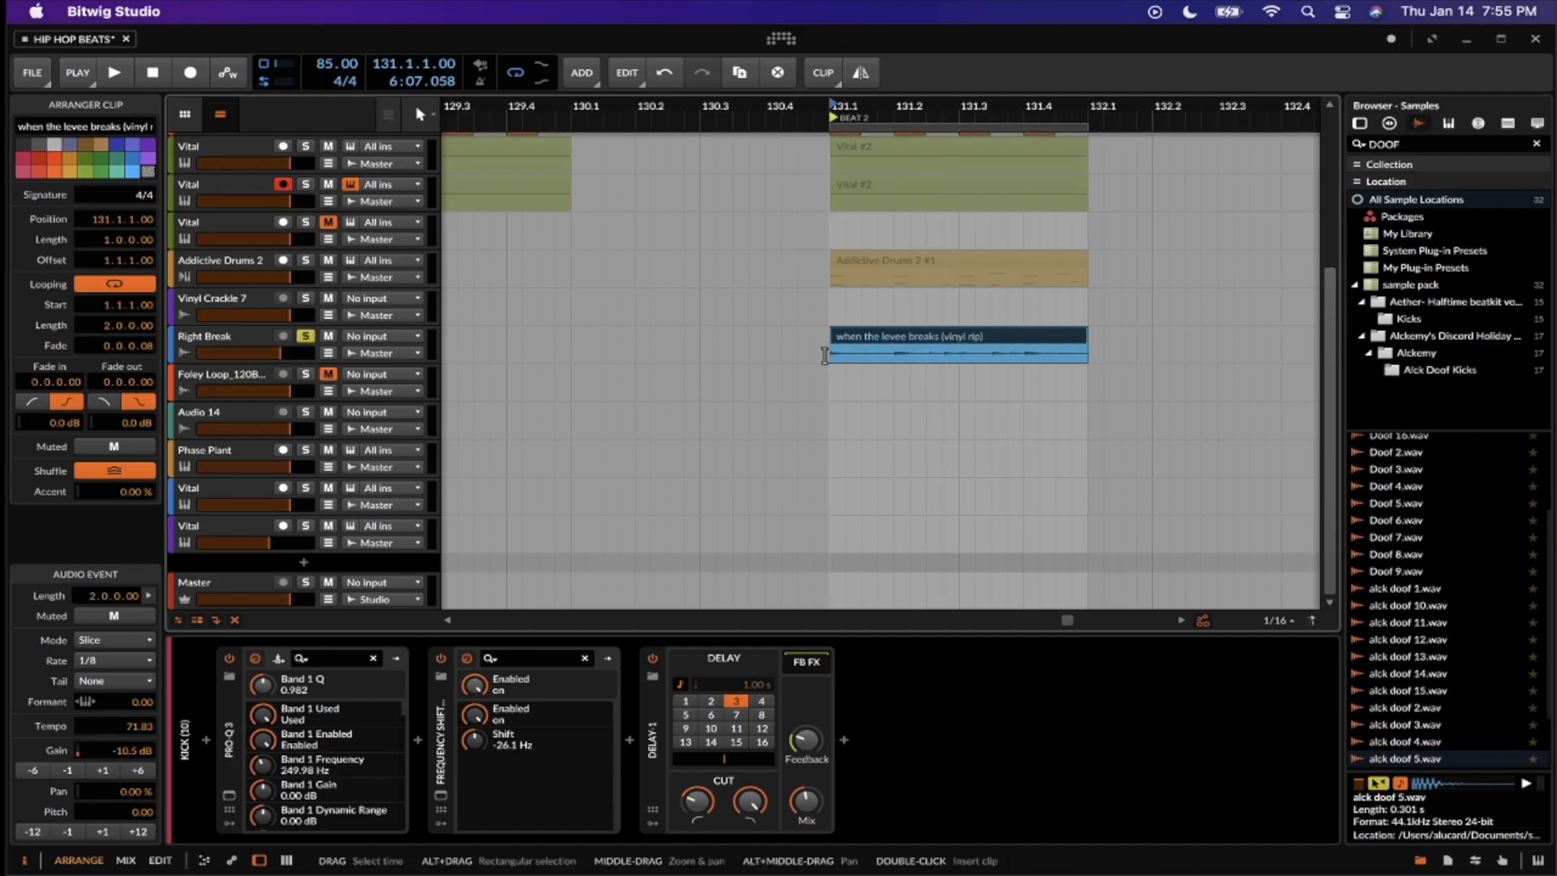
key("space")
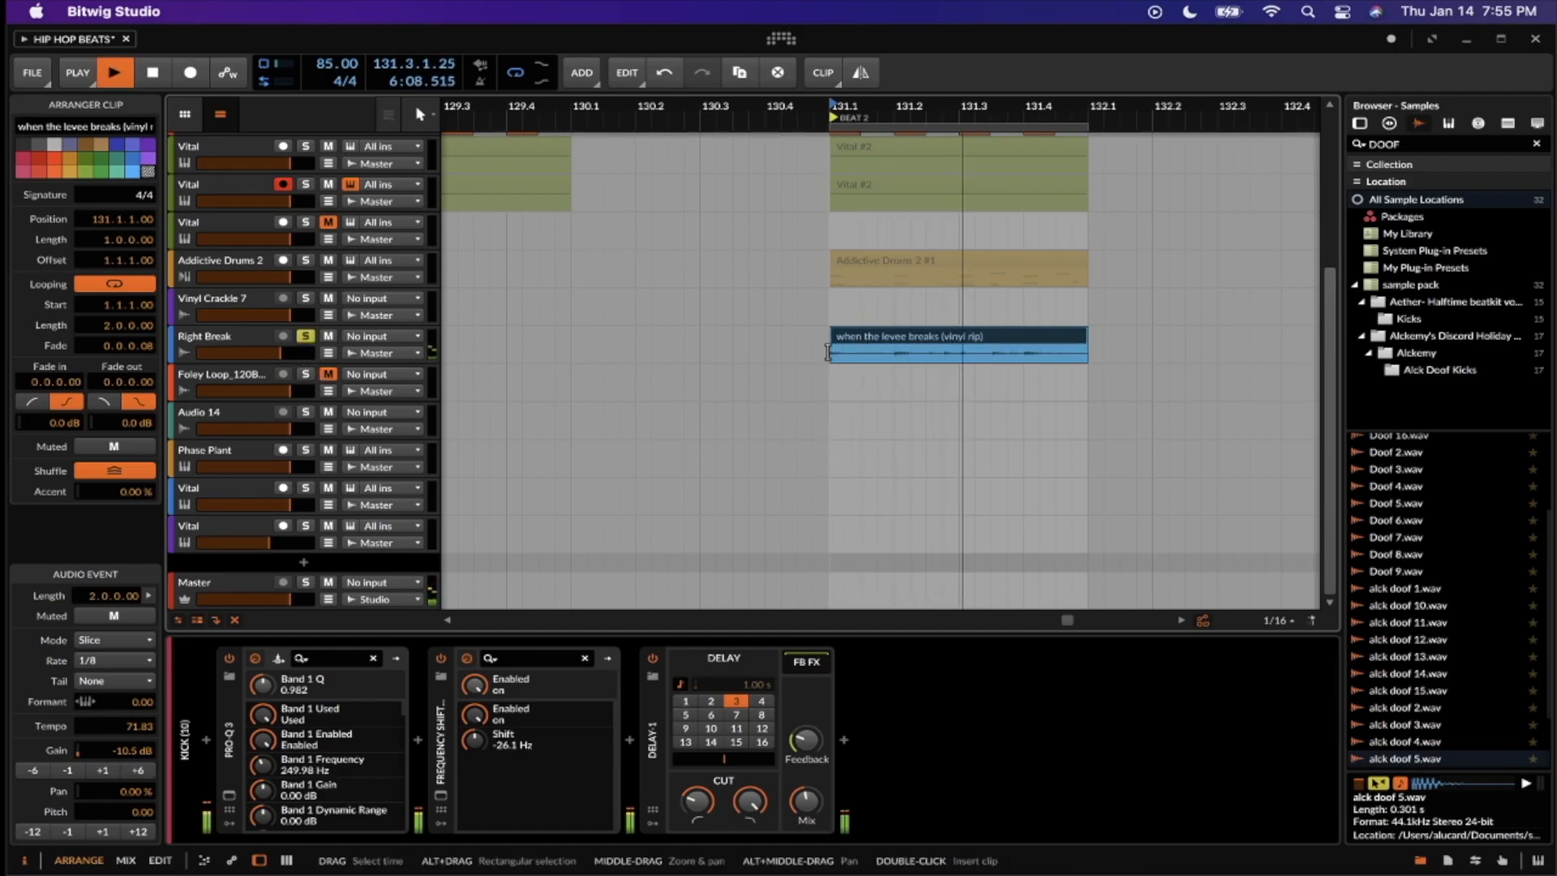
scroll(828, 352, "down", 3)
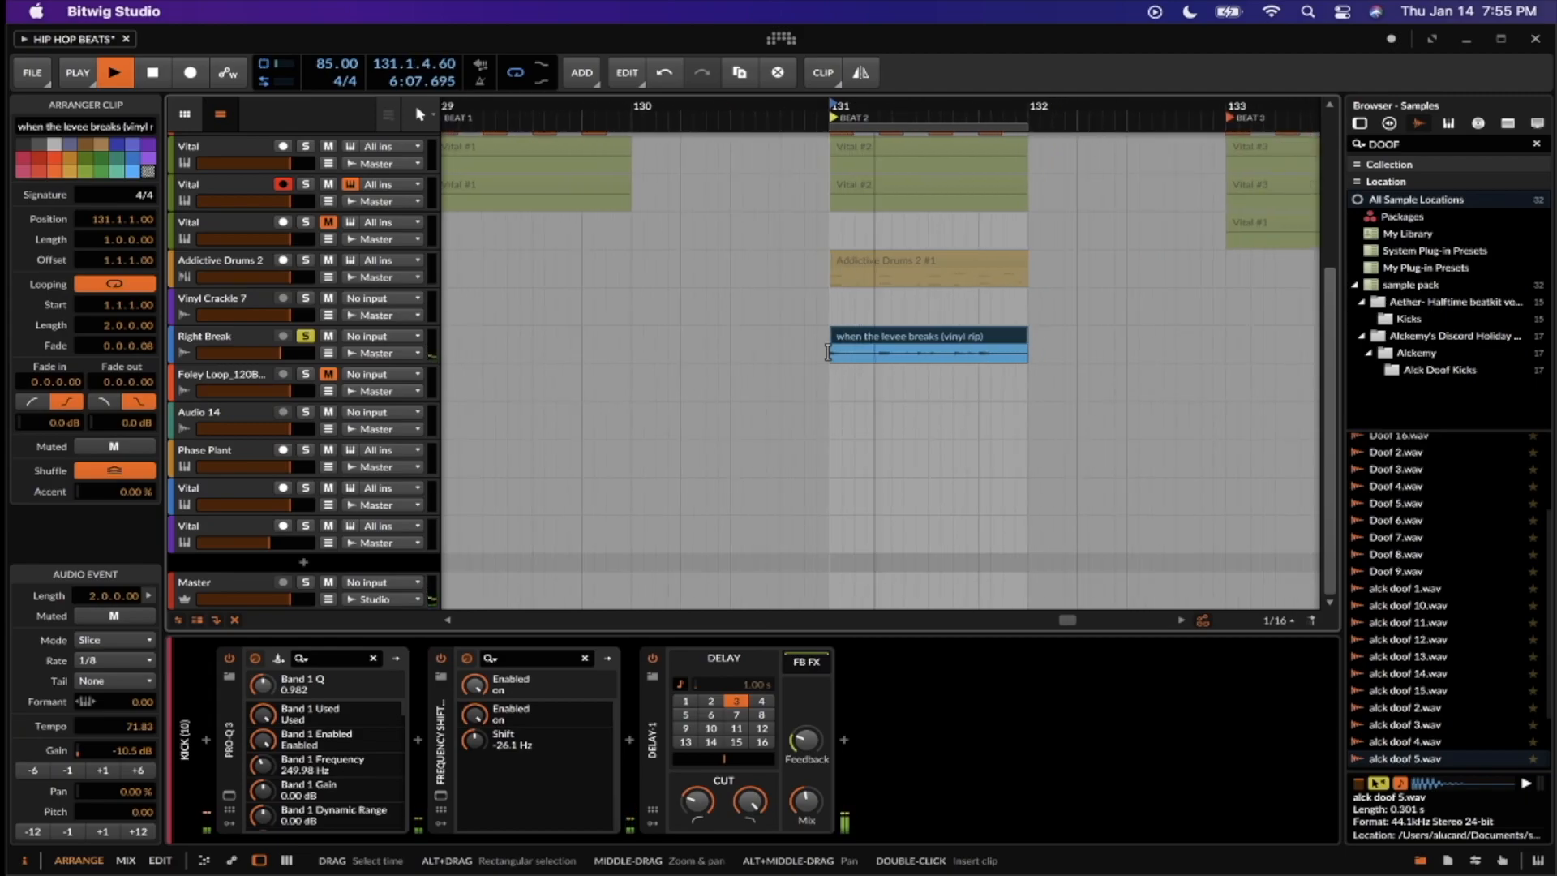
scroll(828, 352, "up", 4)
scroll(828, 352, "up", 3)
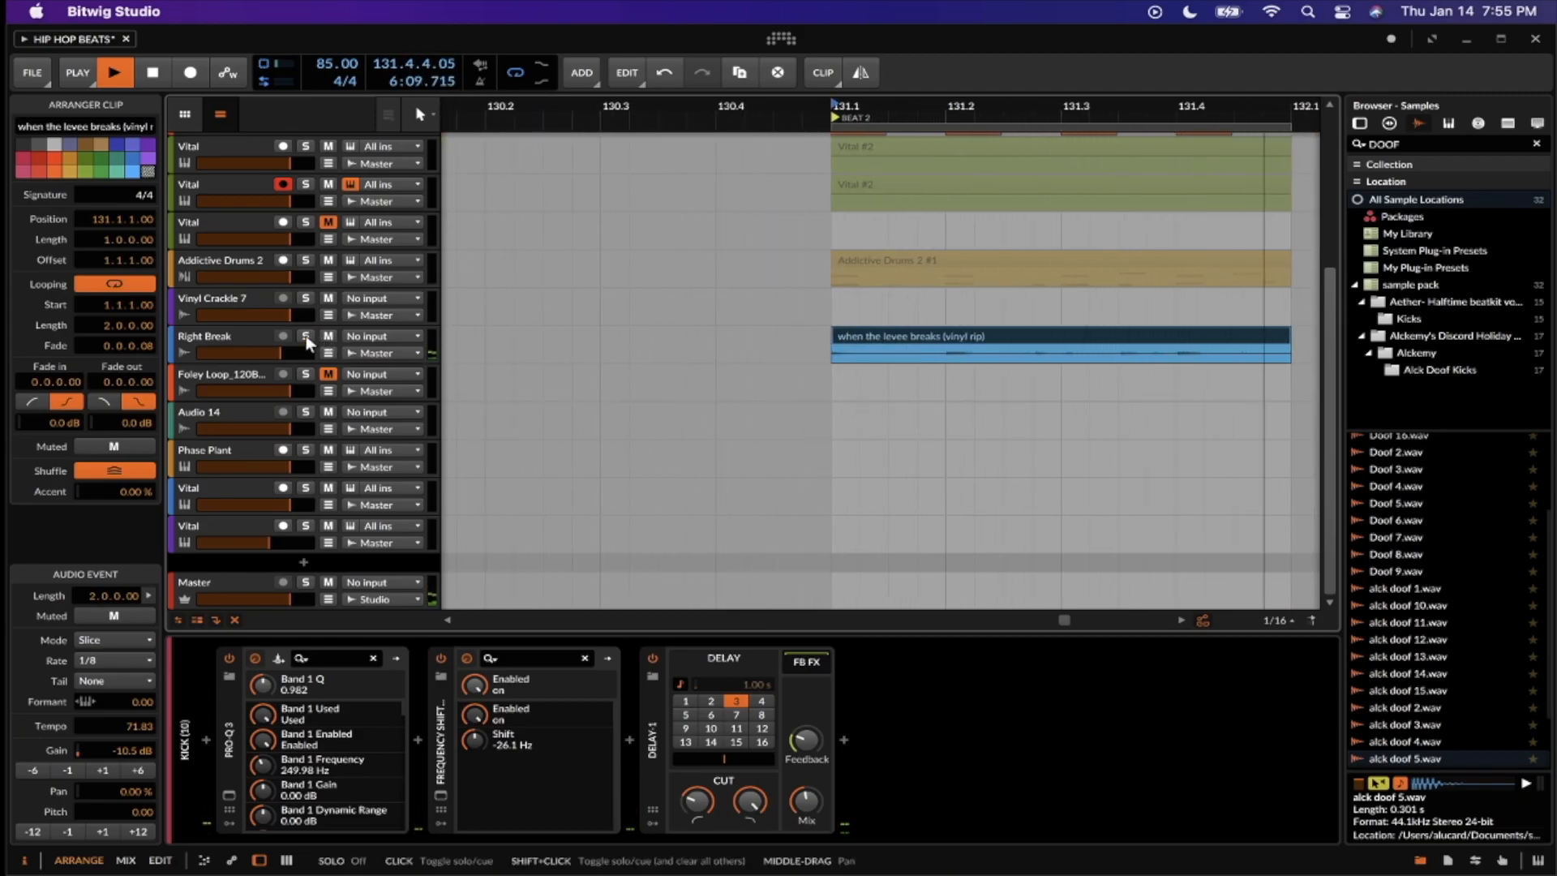
Listen to BEAT 2 with the break and all drum tracks together, stop playback, and view its clip layout
scroll(1034, 265, "down", 6)
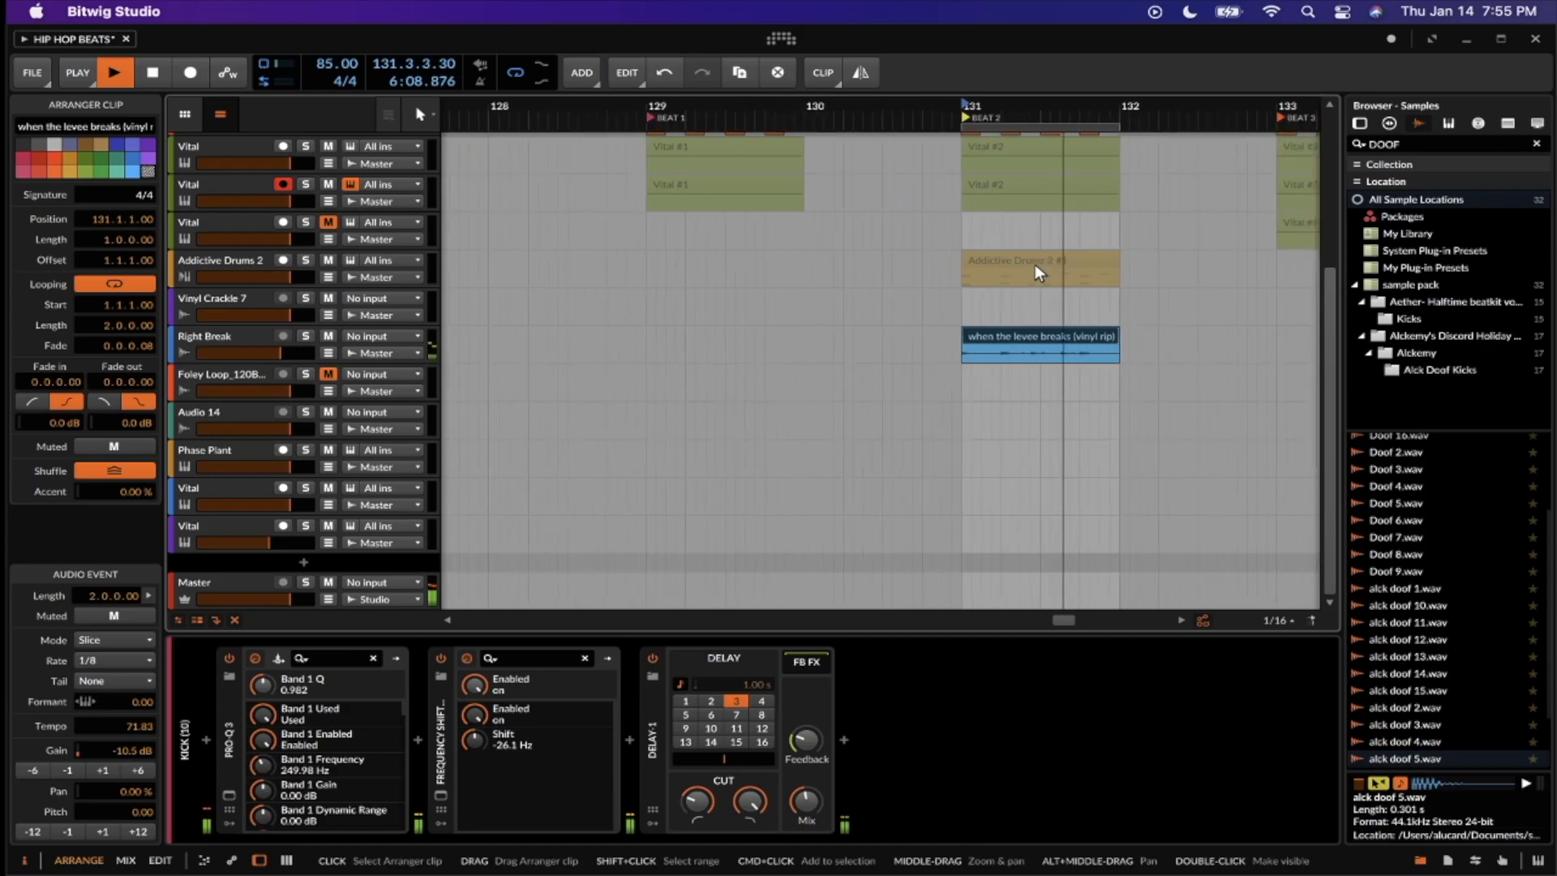
scroll(1035, 265, "down", 1)
scroll(1035, 265, "up", 5)
key("space")
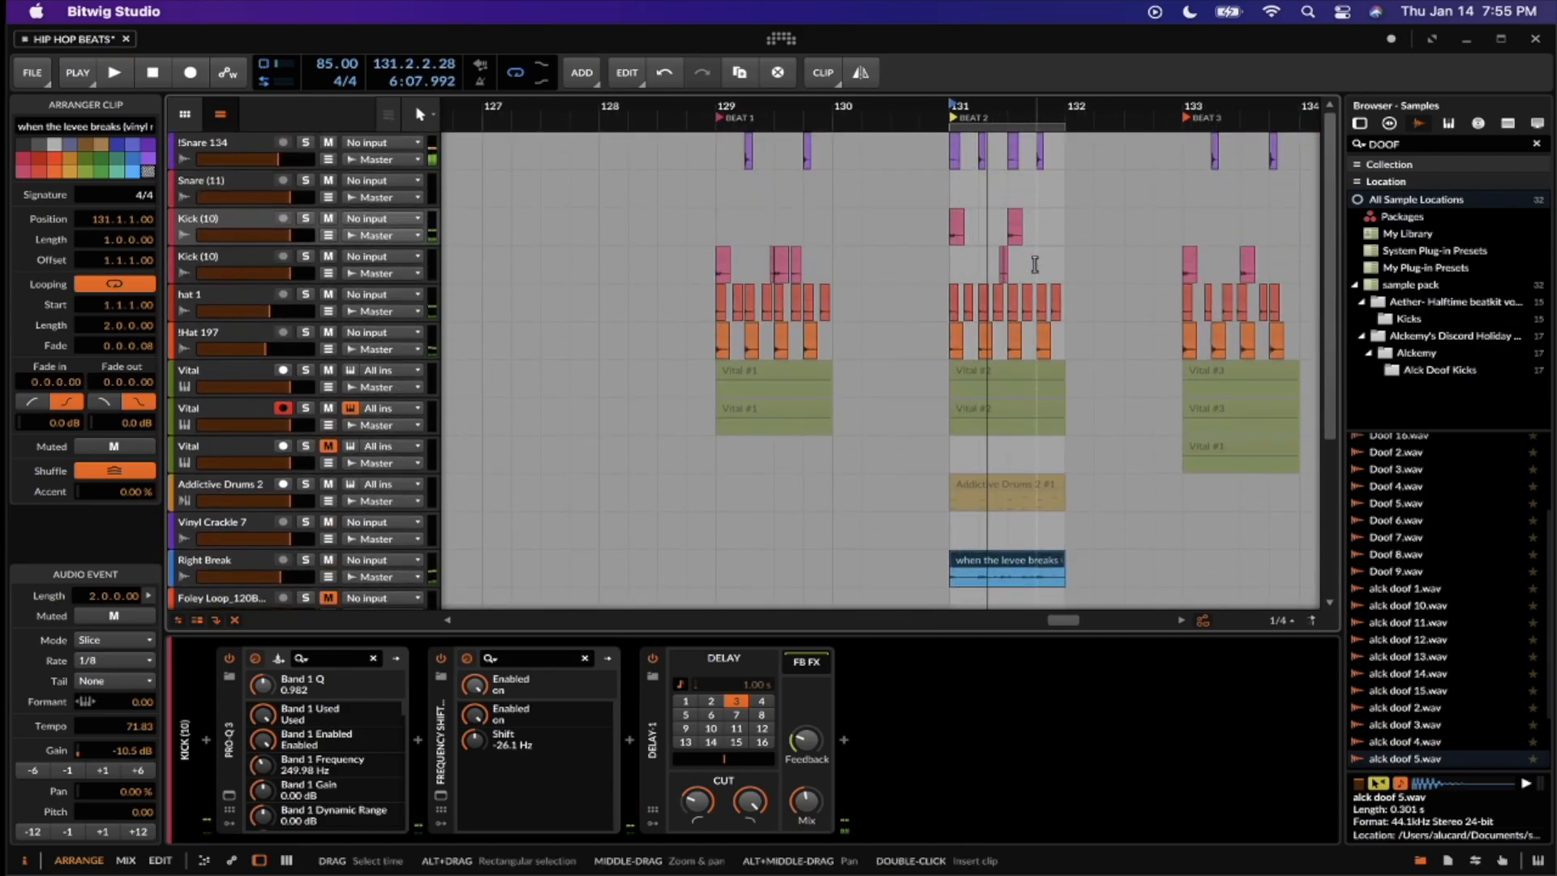
scroll(986, 251, "up", 5)
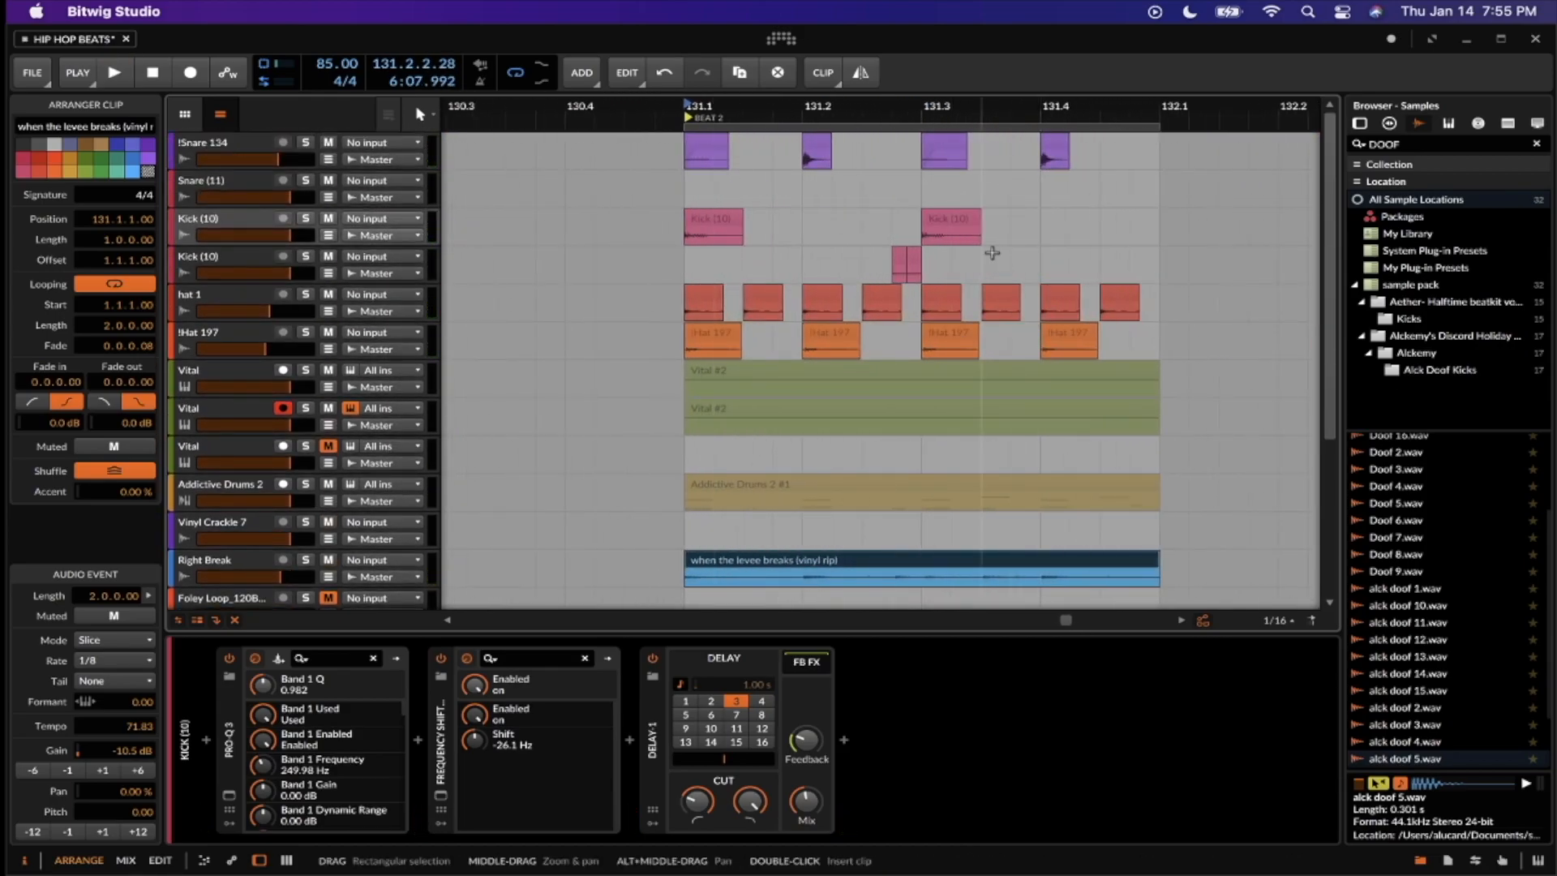
Move the arranger loop range from BEAT 2 to BEAT 3, covering bar 133
scroll(992, 253, "down", 2)
scroll(994, 253, "down", 2)
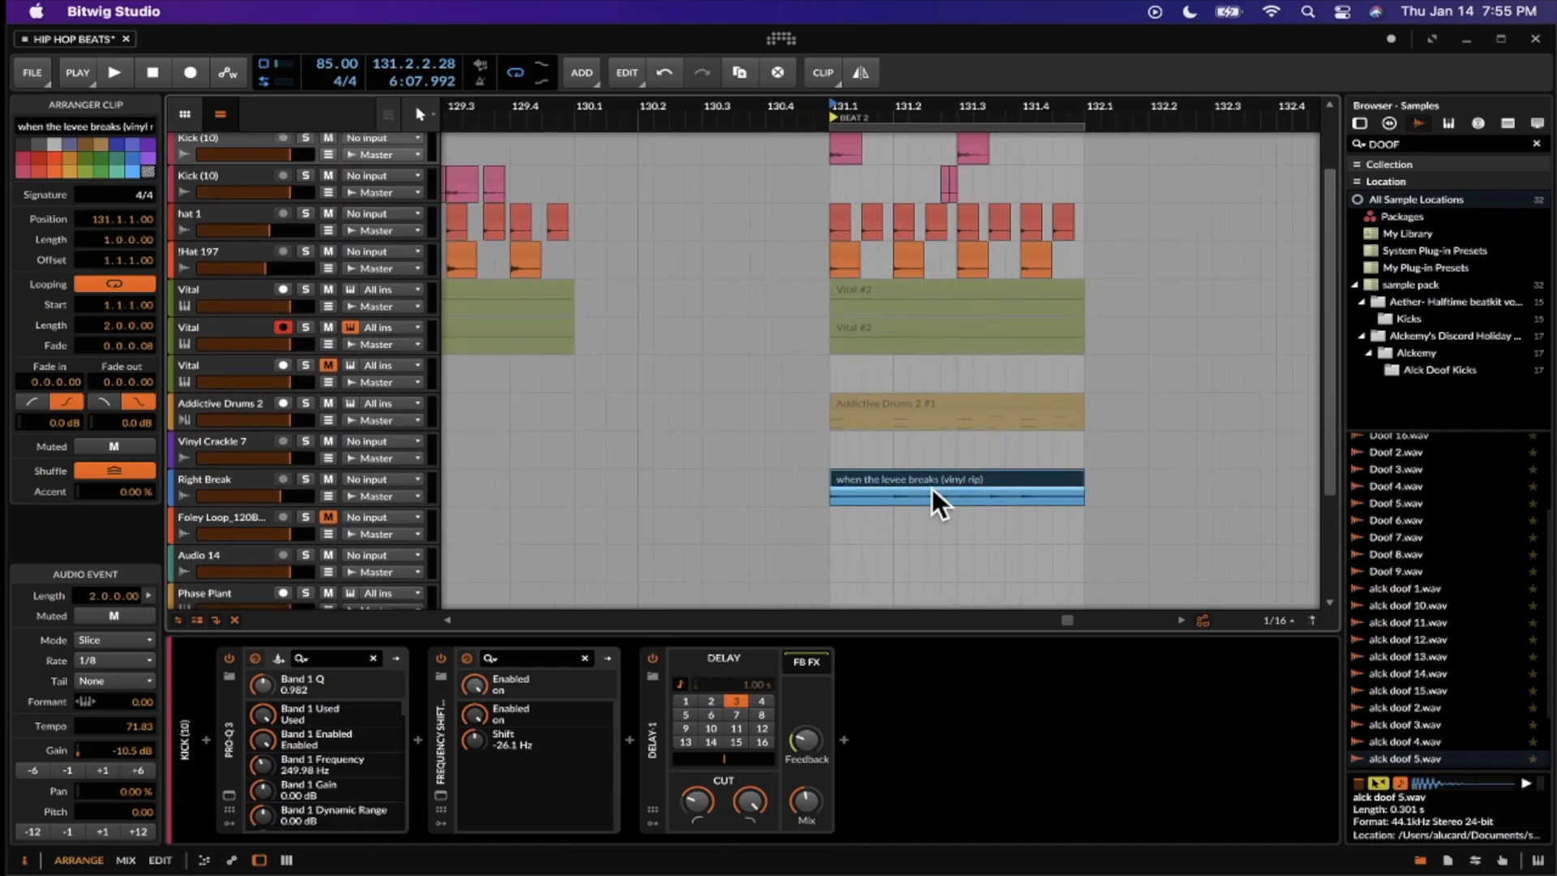
scroll(1055, 495, "down", 2)
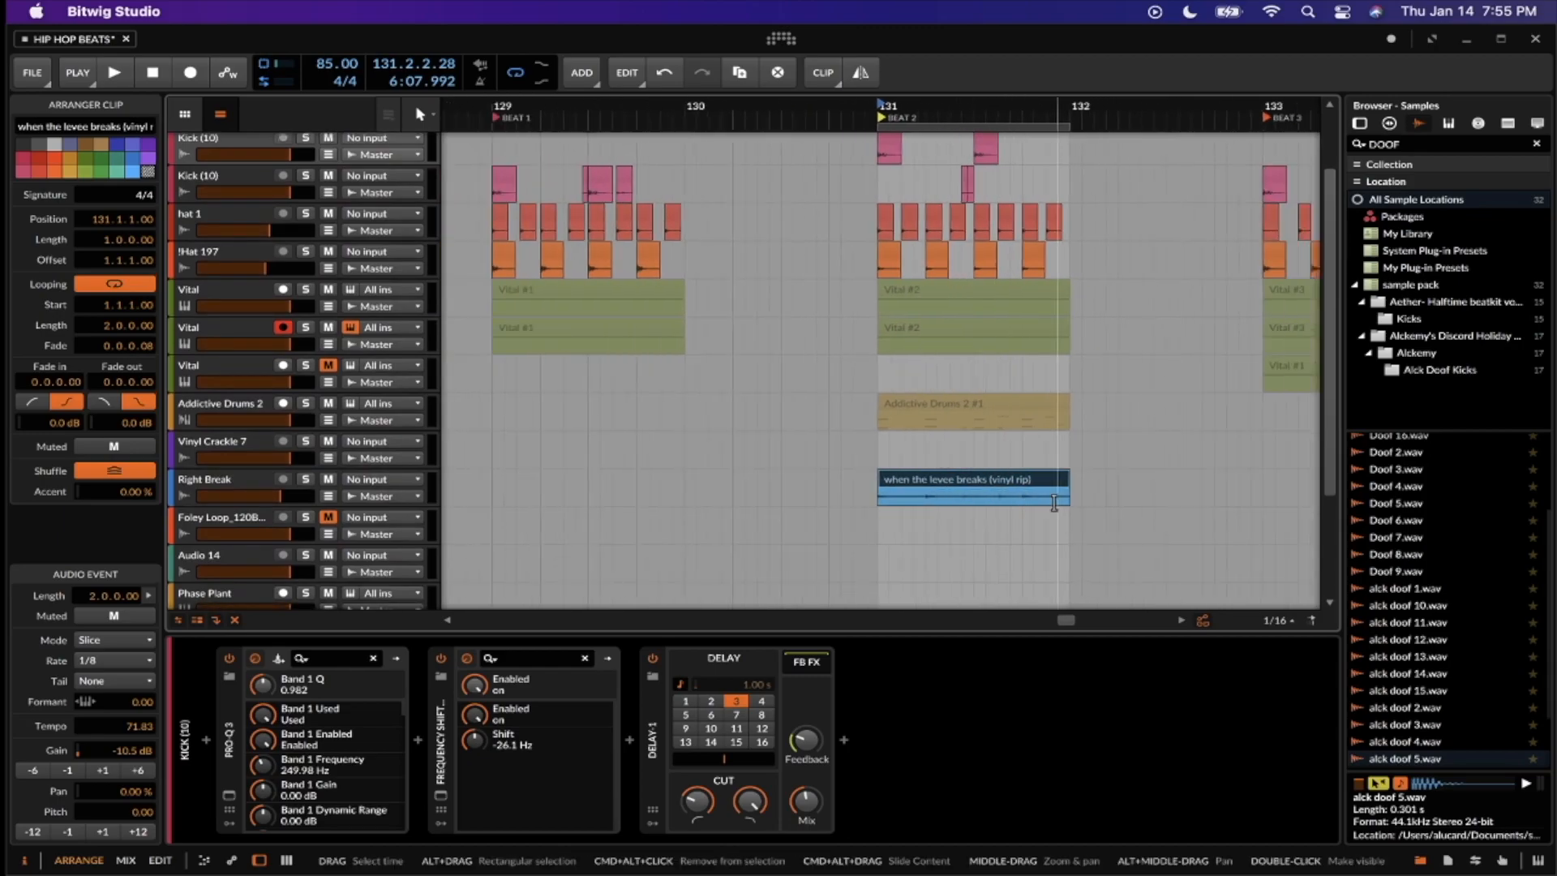
scroll(1054, 503, "down", 3)
scroll(1006, 332, "up", 2)
scroll(1005, 332, "up", 2)
left_click_drag(699, 127, 954, 120)
Play BEAT 3 from 133.1 with all its drums, and stop playback
key("space")
left_click(937, 155)
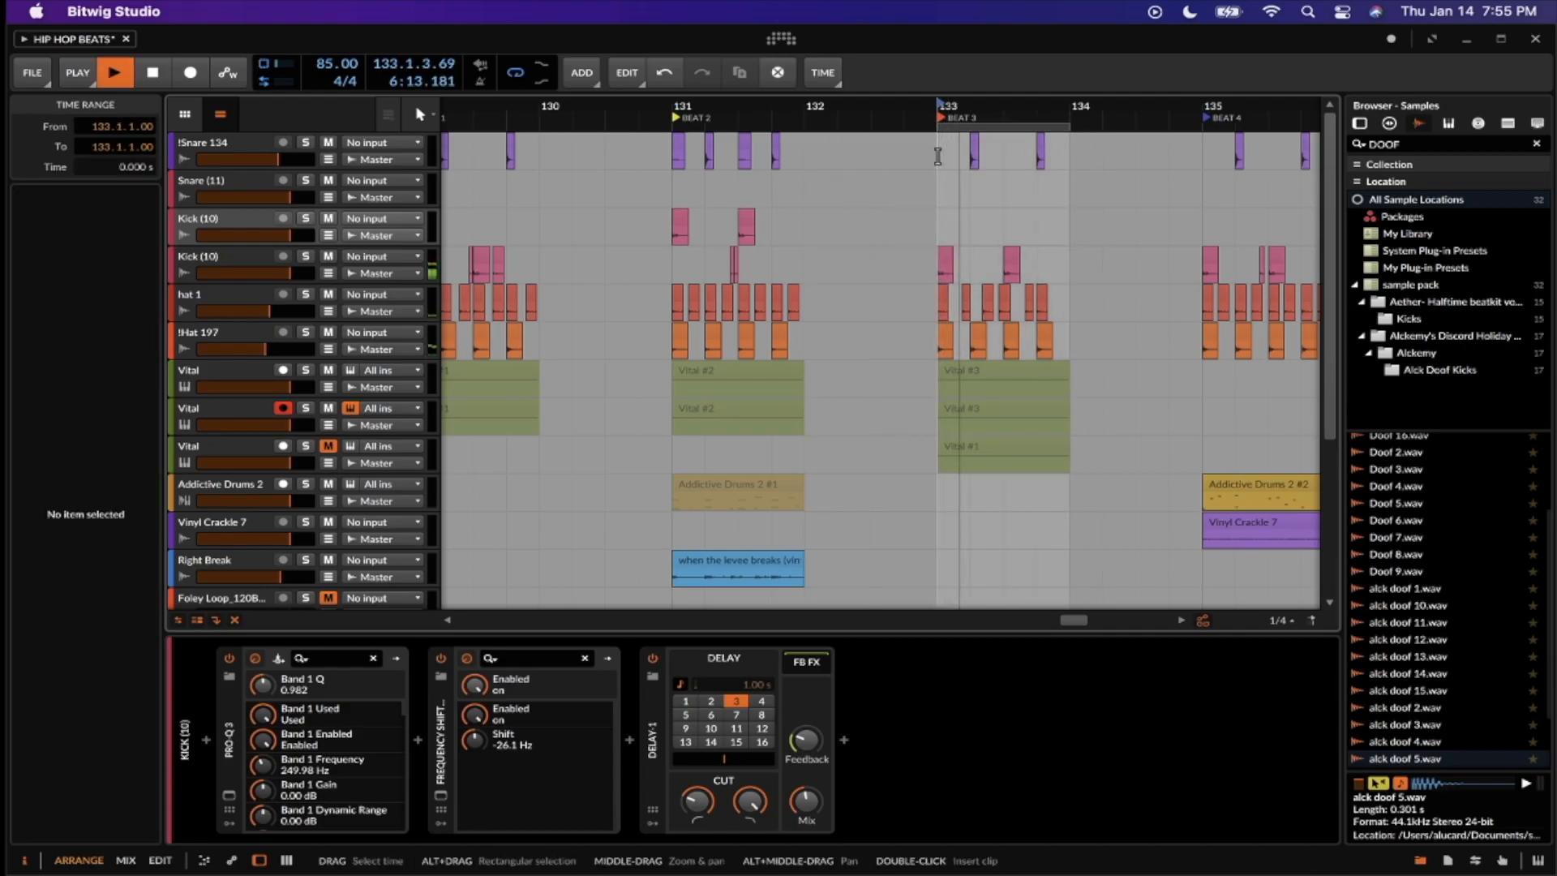
scroll(937, 155, "up", 5)
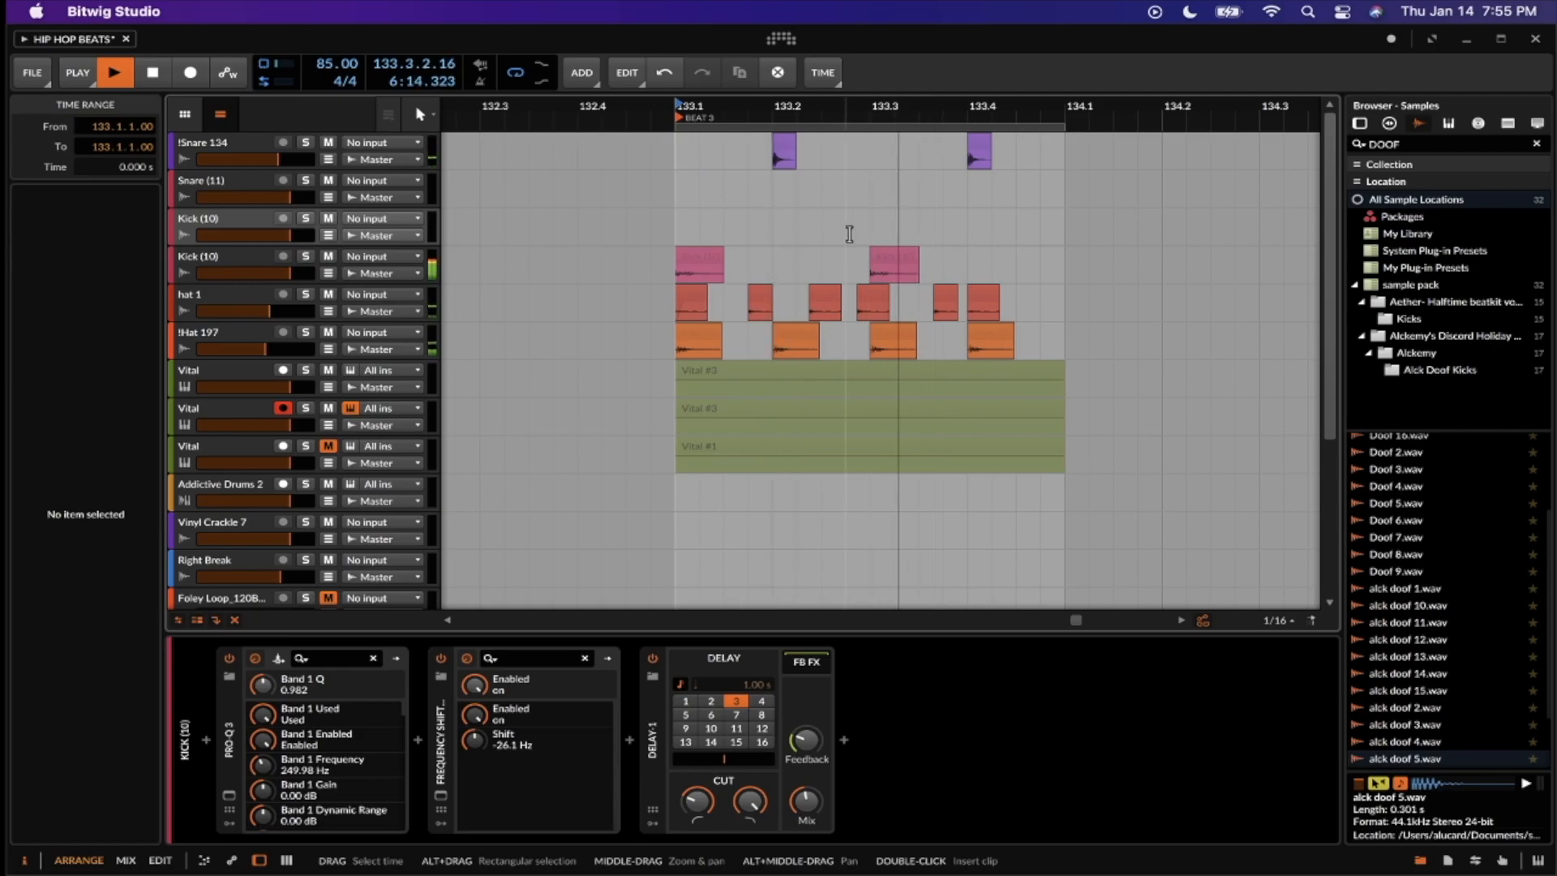
key("space")
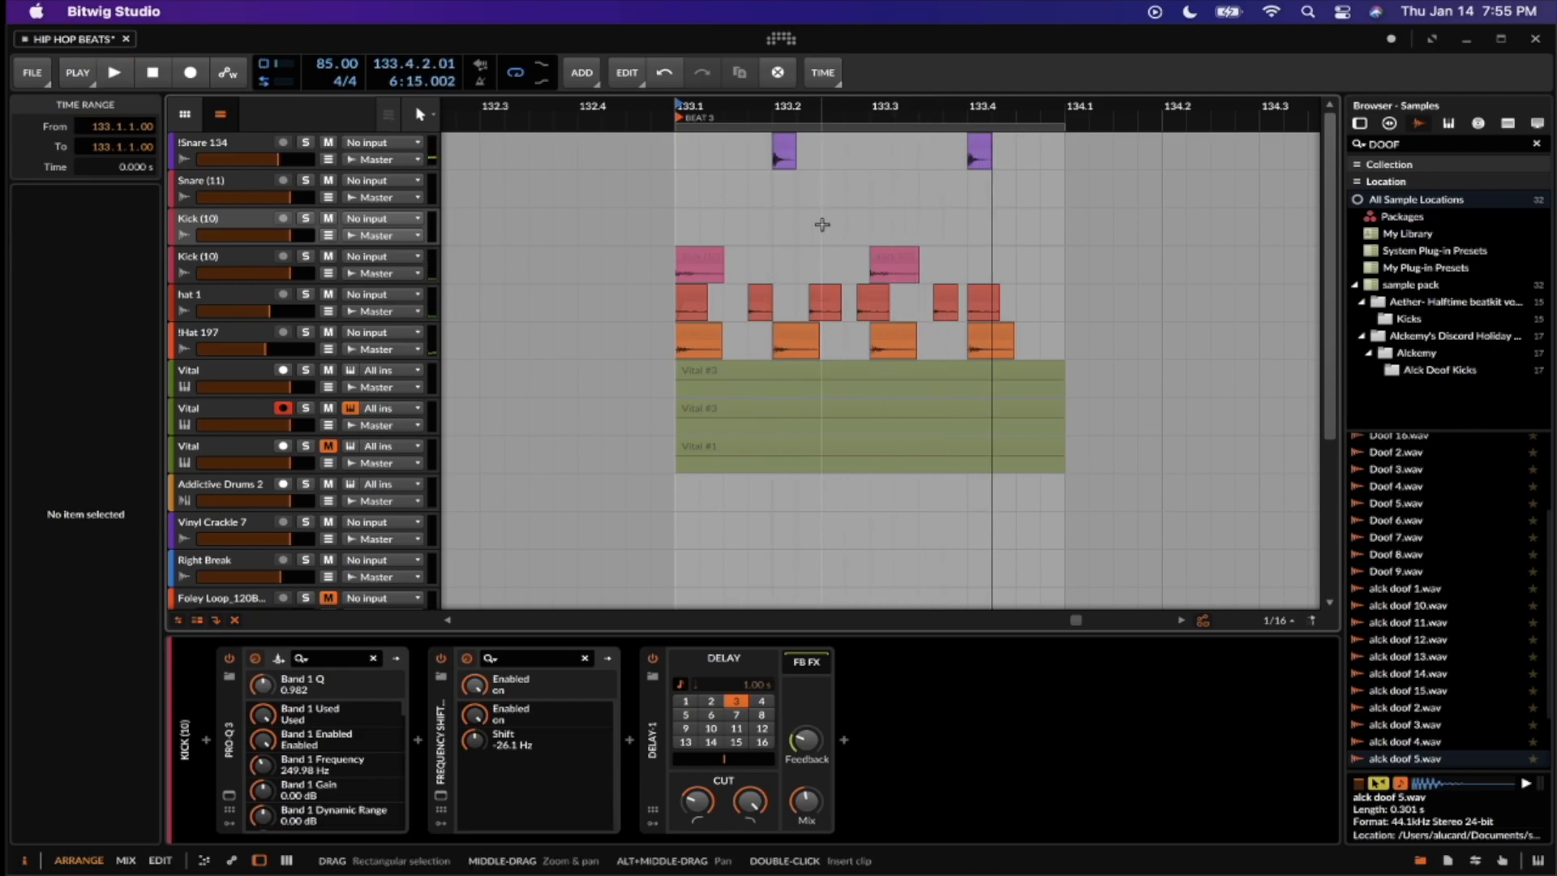
Select the Kick (10) clip at 133.1 and the !Snare 134 clip at 133.2 to examine their placement in BEAT 3
left_click(704, 257)
left_click(779, 142)
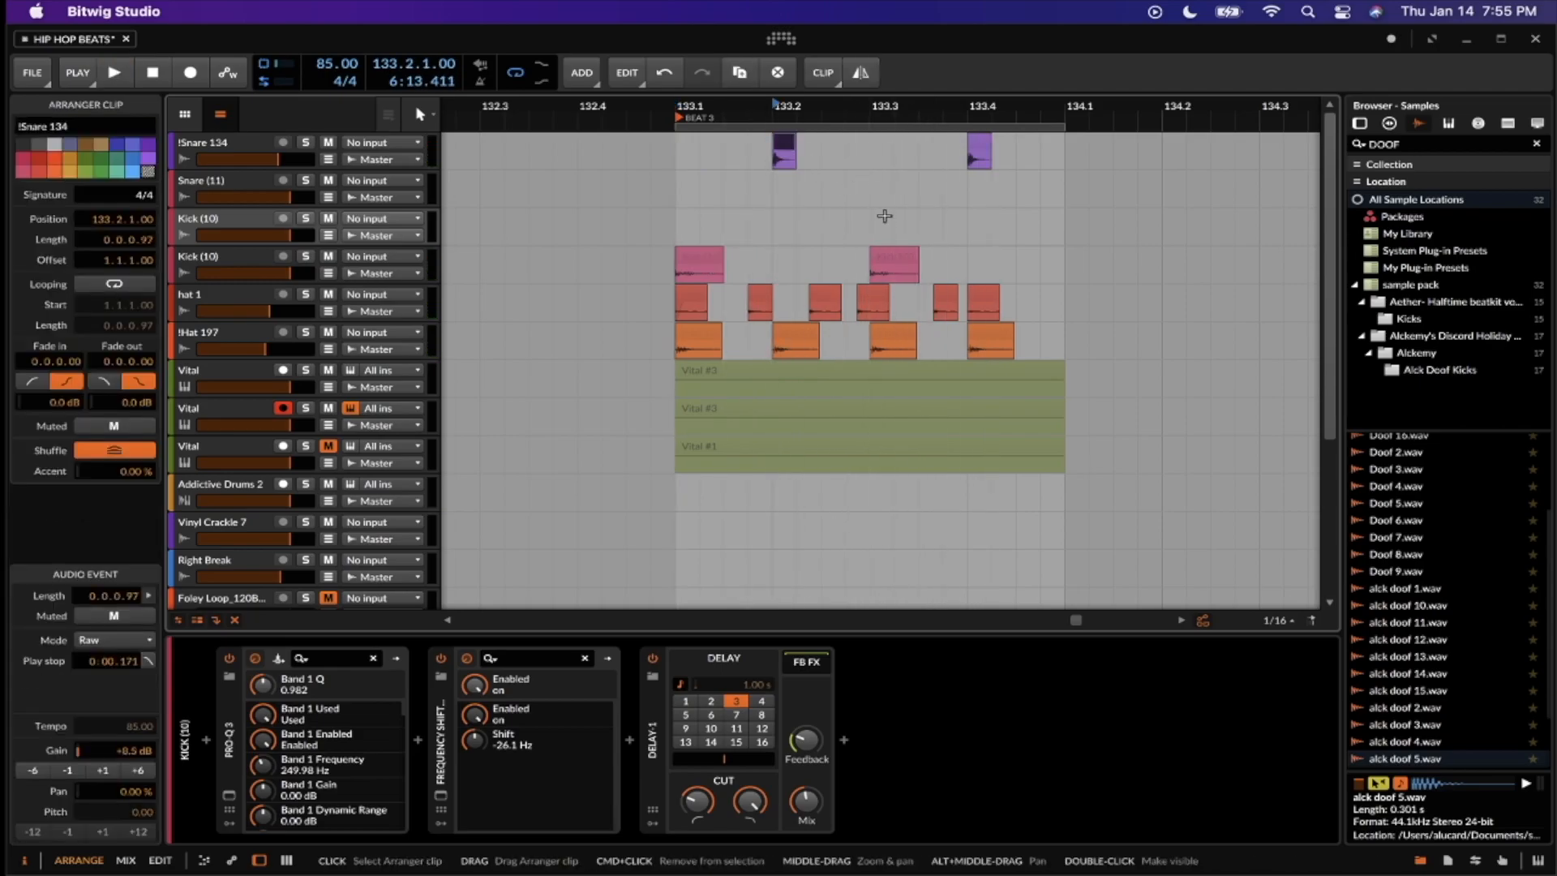
scroll(767, 214, "up", 2)
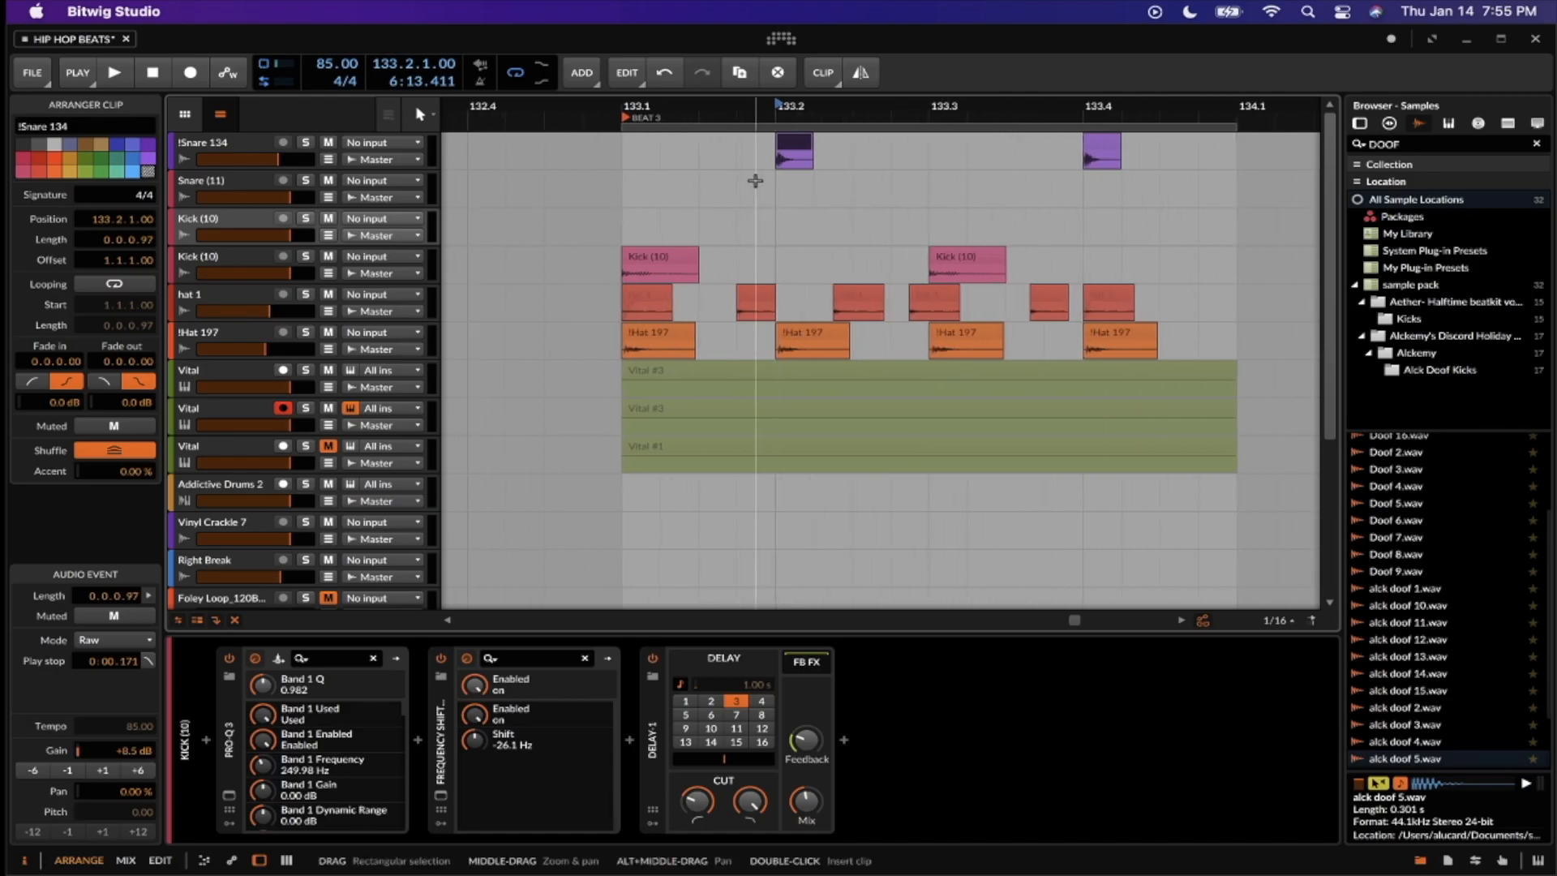
Select the !Hat 197 clip at 133.1, solo its track, play the hat pattern alone, and unsolo it
left_click(662, 334)
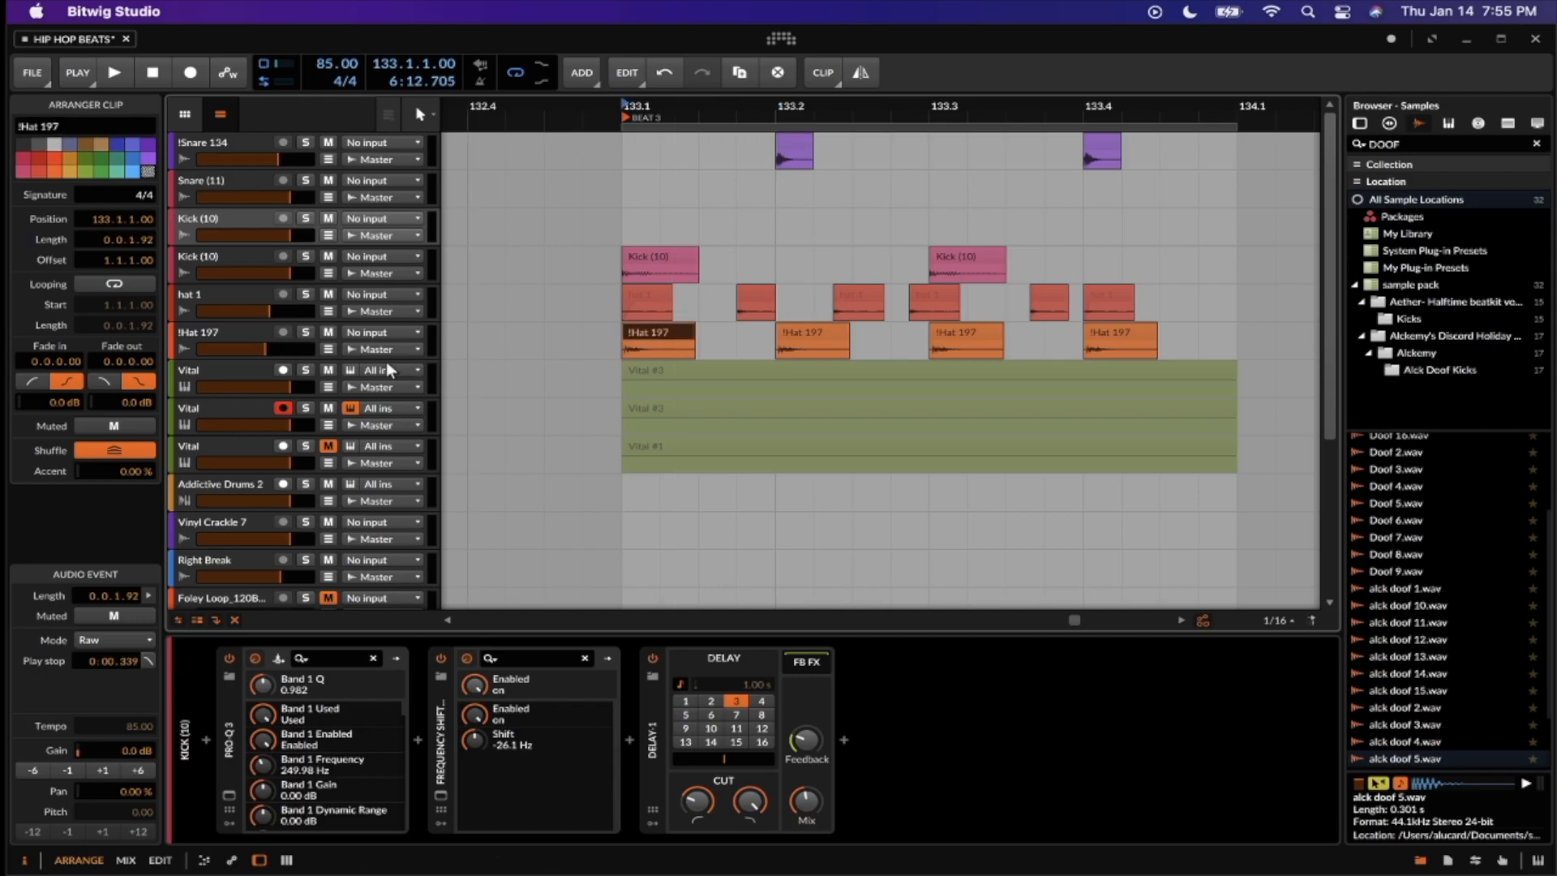
left_click(305, 334)
key("space")
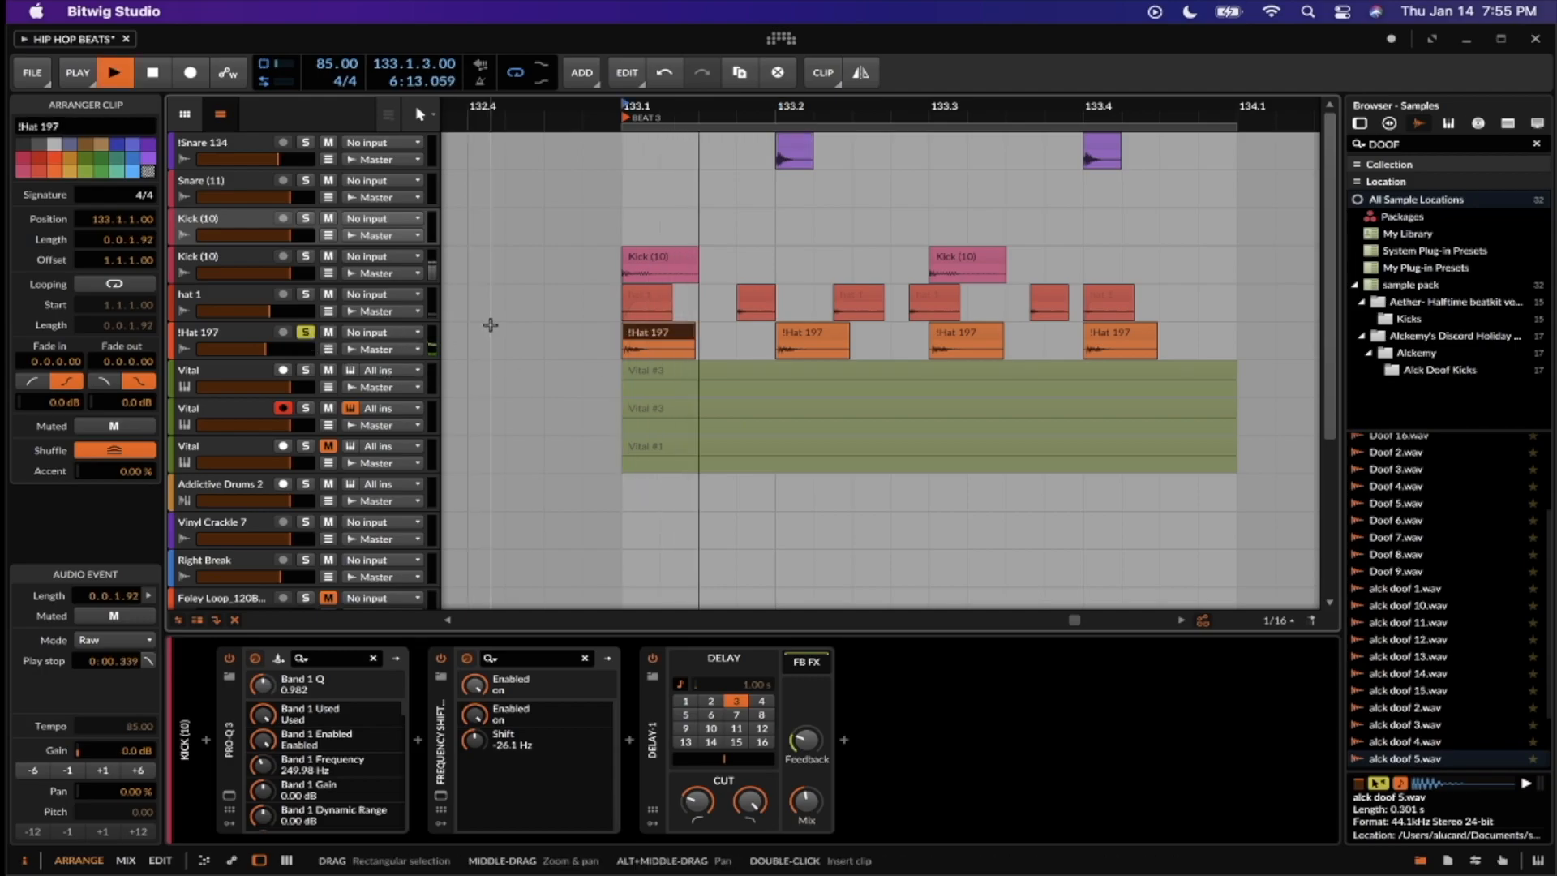
key("space")
left_click(305, 332)
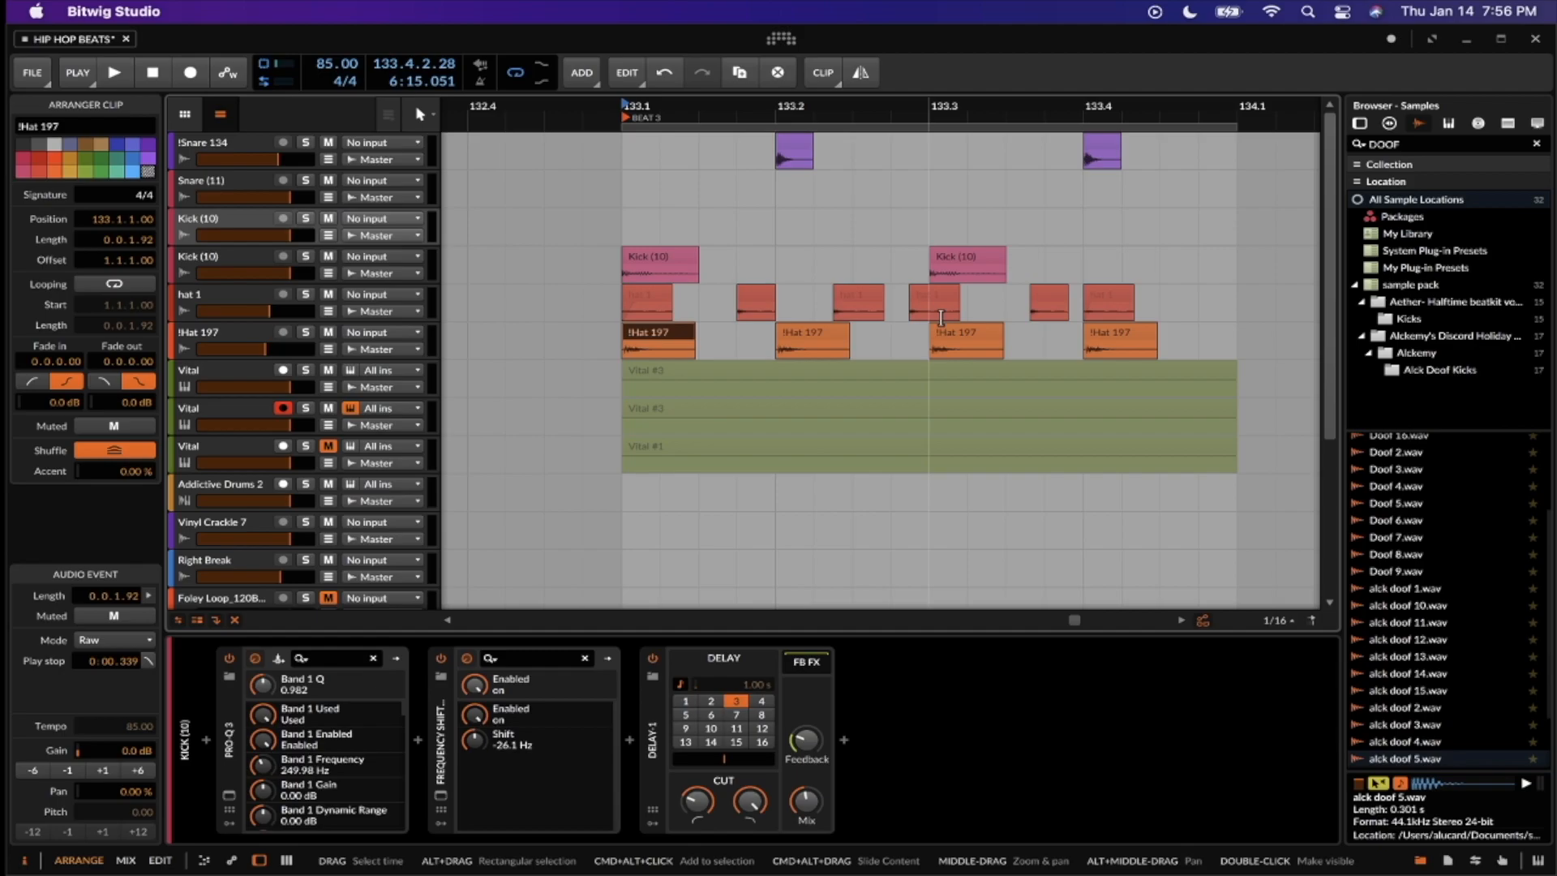
Select the hat 1 clip at 133.1, solo the hat 1 track, play its pattern alone, and stop playback
left_click(647, 253)
left_click(647, 291)
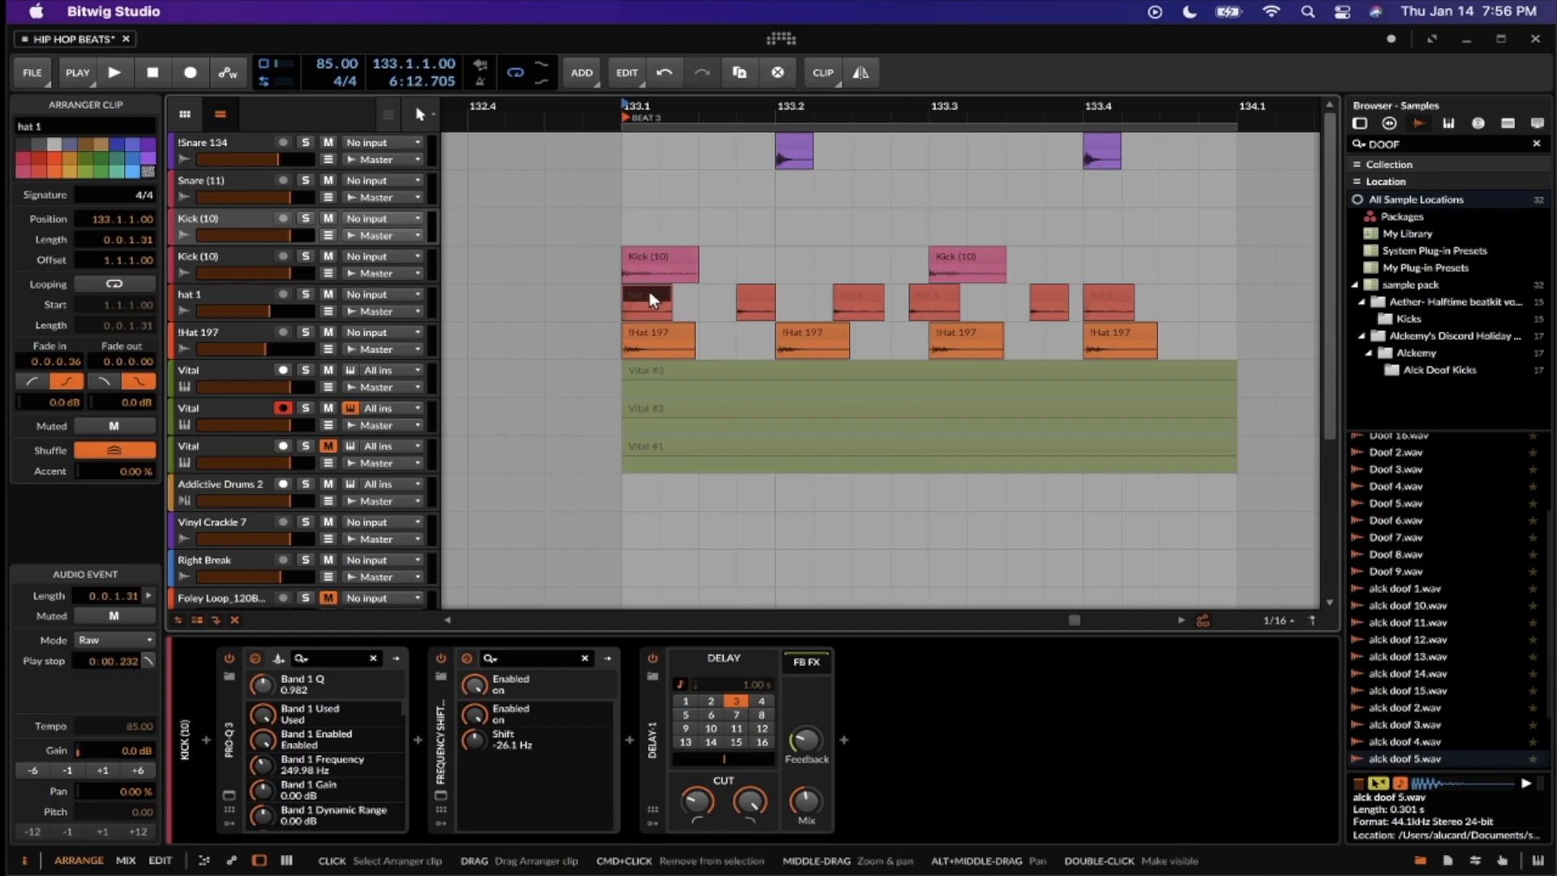
left_click(304, 294)
key("space")
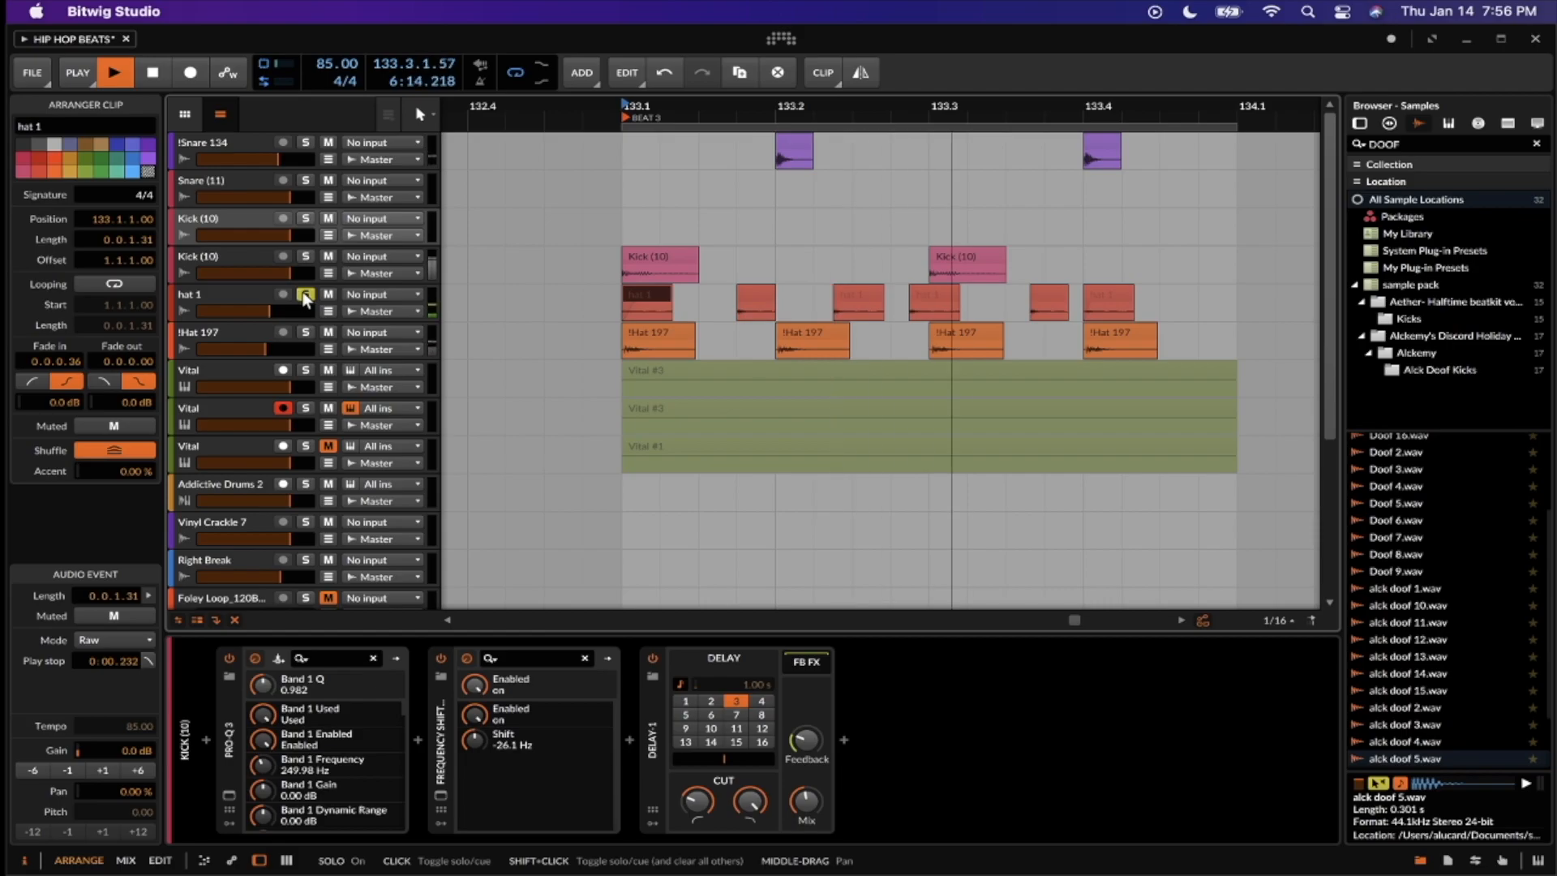
key("space")
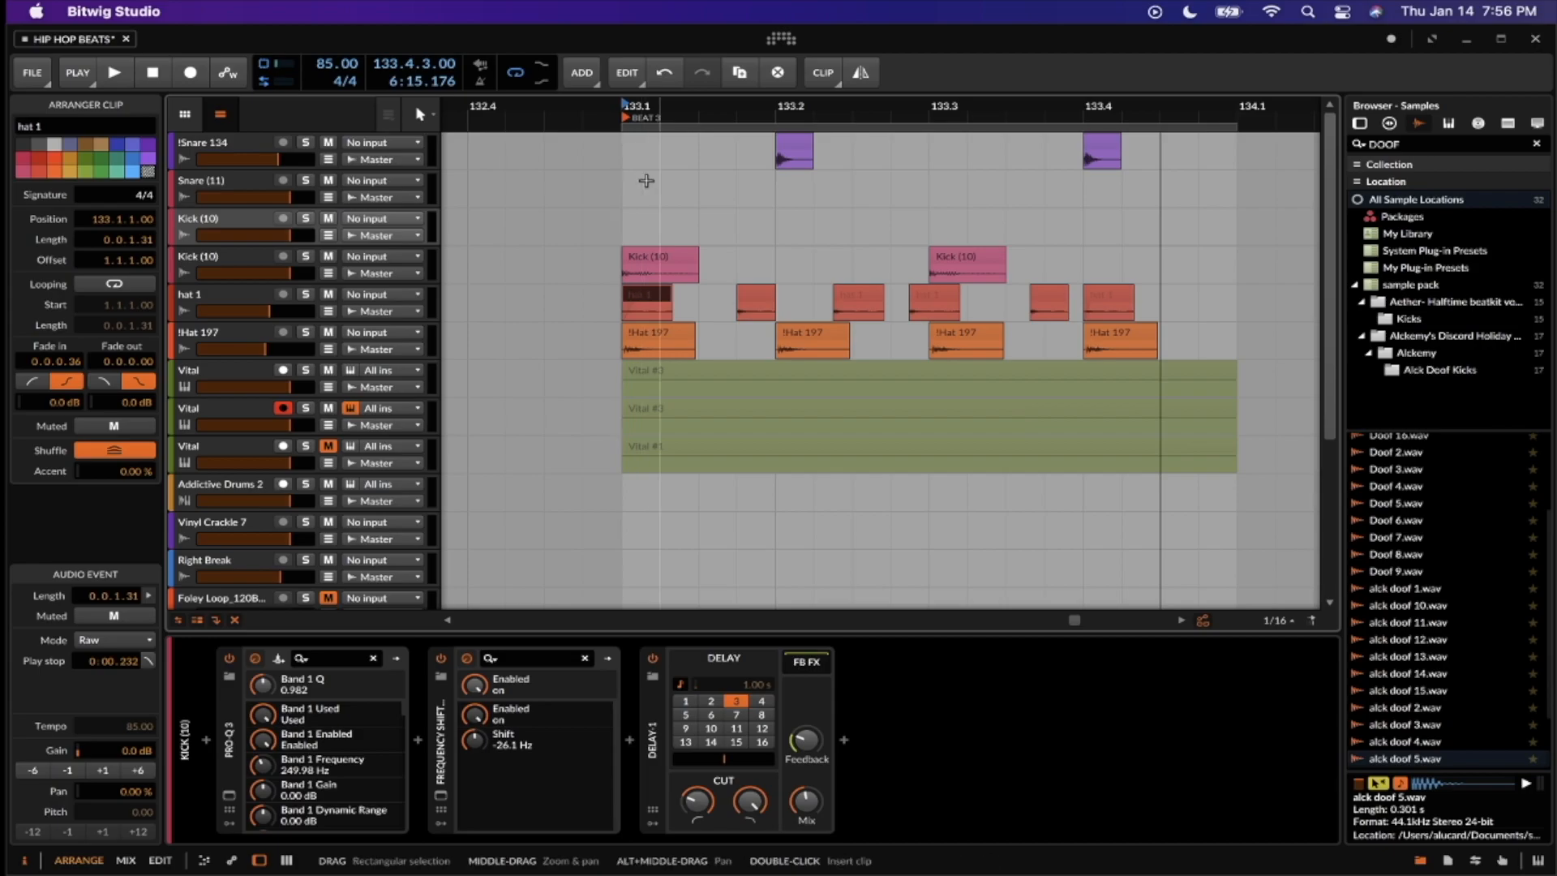
Set the play start to 133.1, replay BEAT 3 with every drum track audible, and stop playback
left_click(621, 162)
key("space")
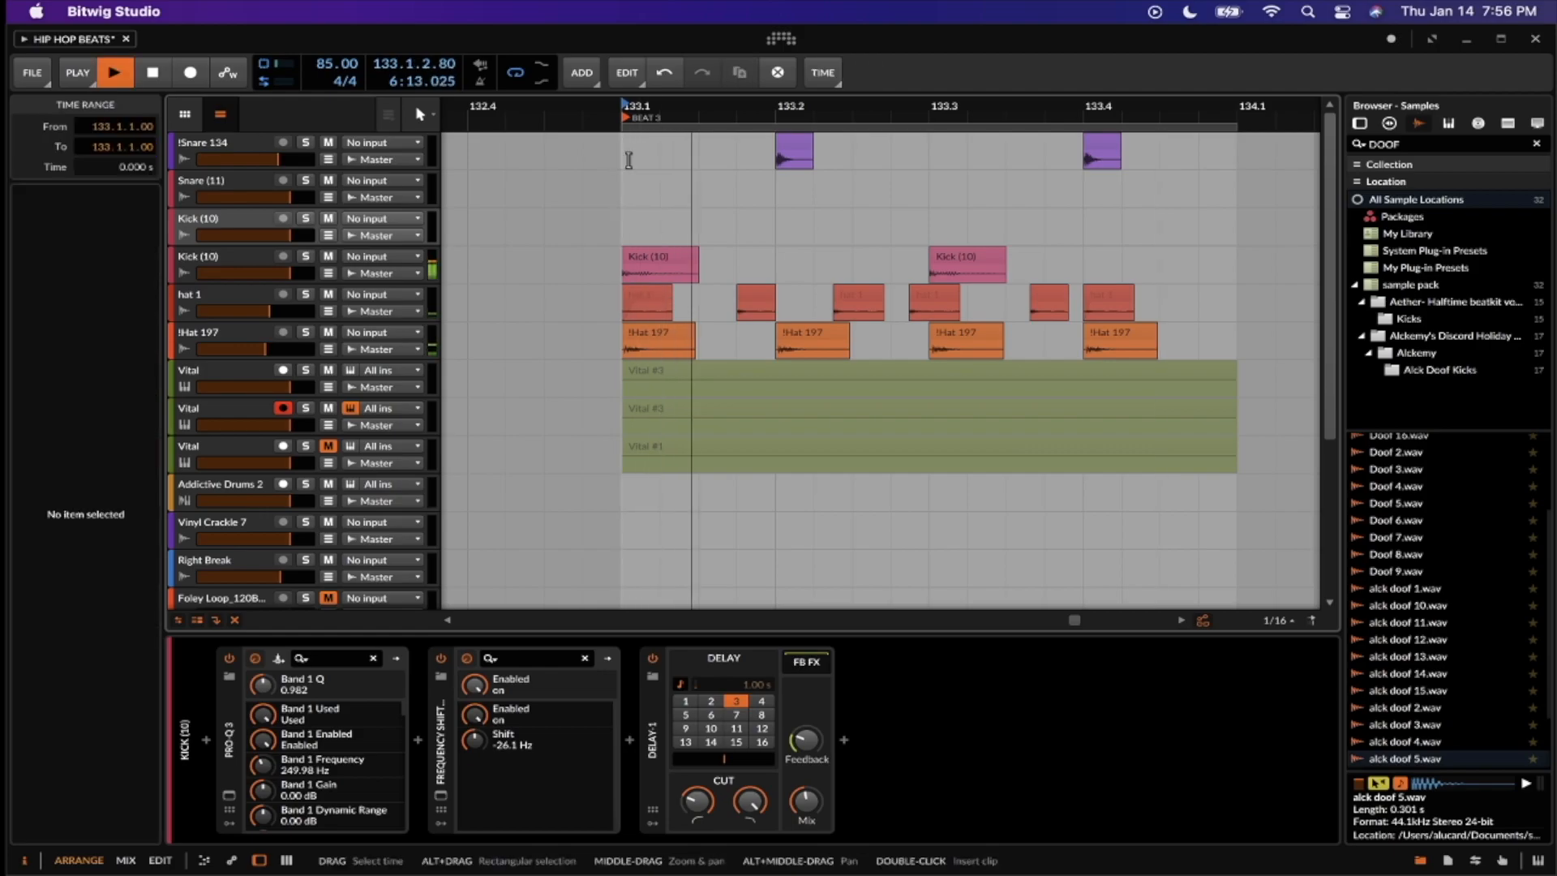
scroll(665, 154, "right", 3)
scroll(665, 154, "down", 2)
scroll(666, 154, "down", 3)
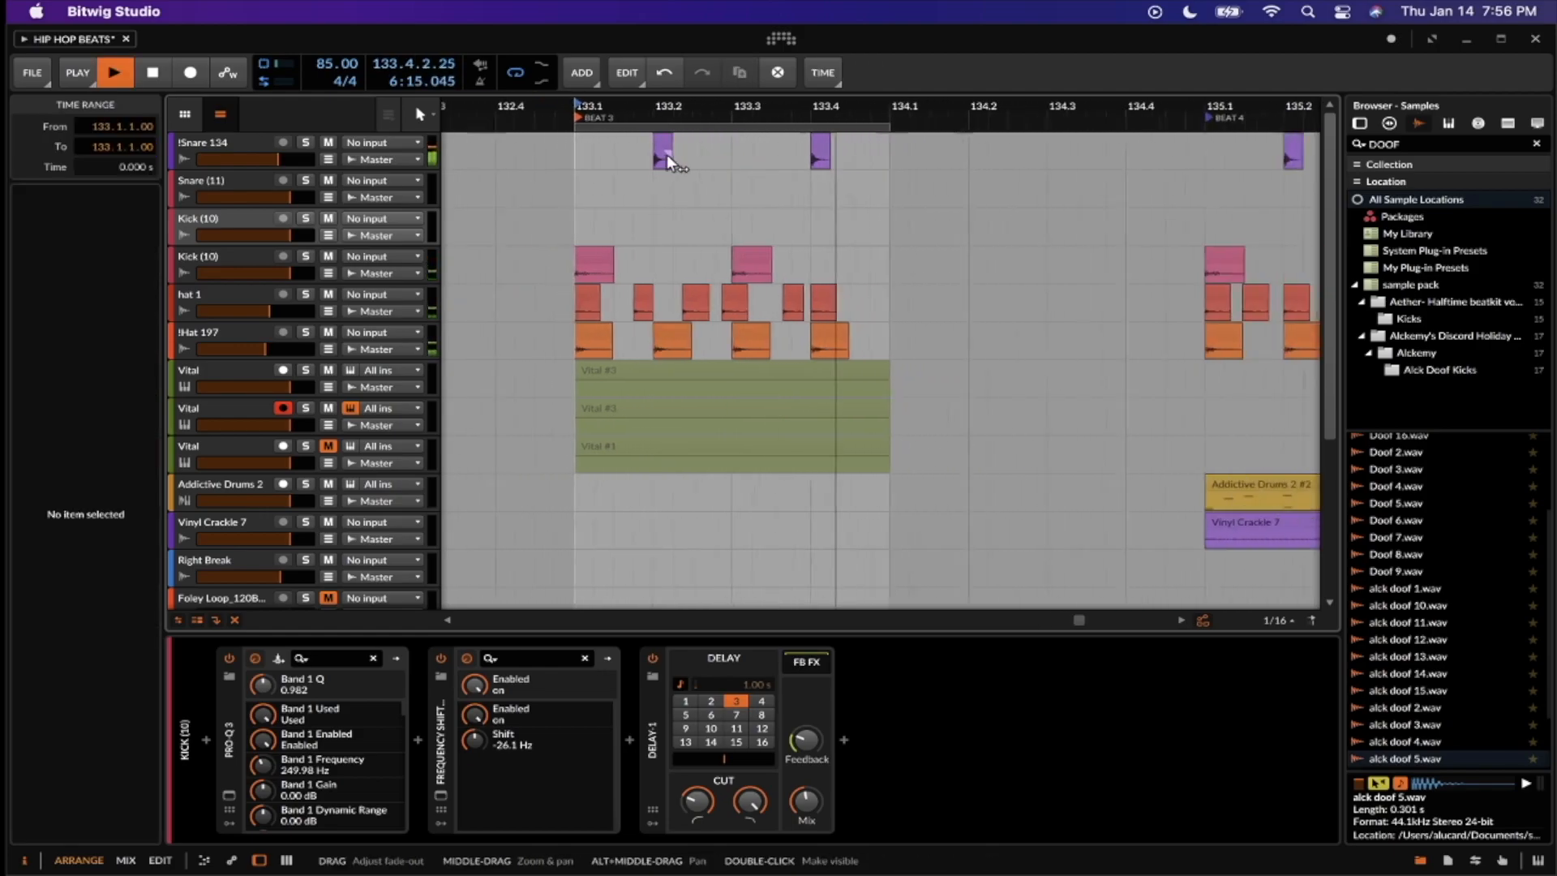
scroll(670, 150, "down", 2)
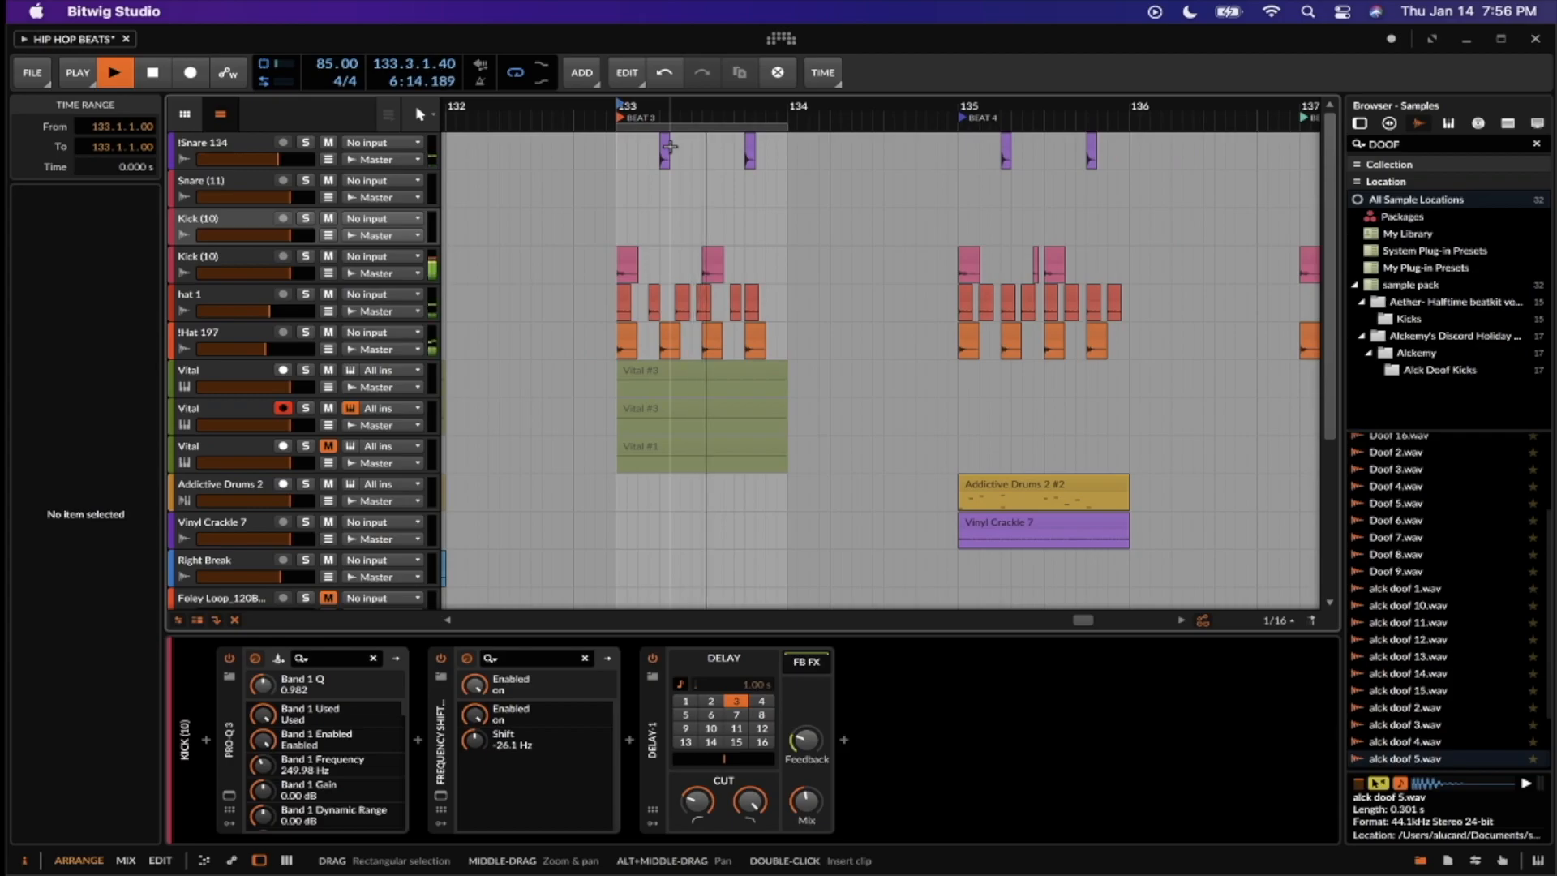
key("space")
Move the loop range to BEAT 4 at bar 135, play the full pattern from 135.1, and stop playback
left_click_drag(671, 127, 1009, 156)
key("space")
scroll(958, 172, "up", 4)
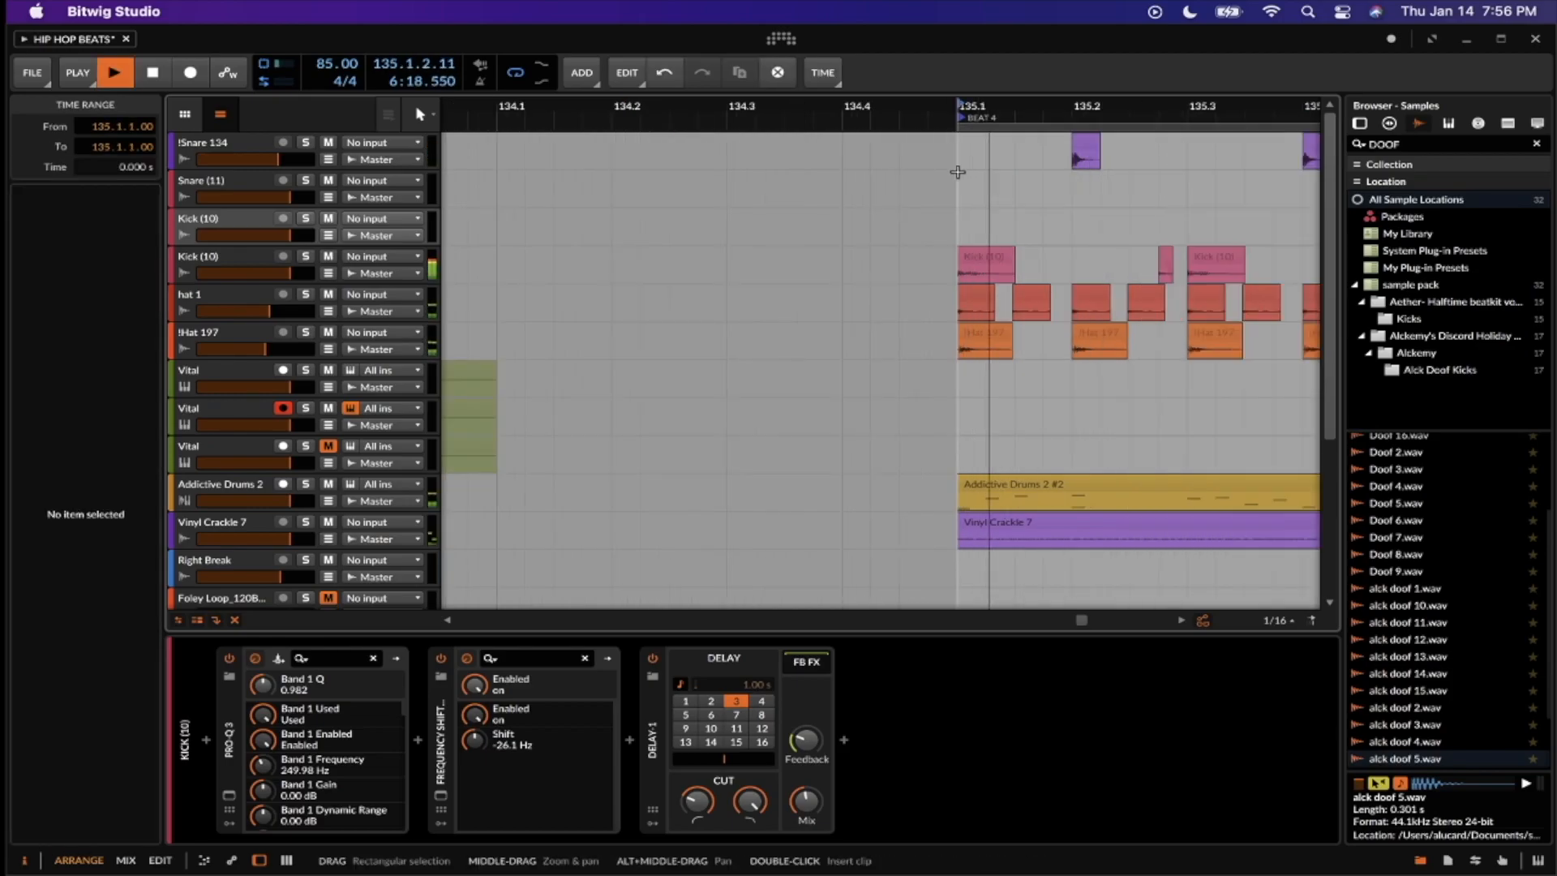
scroll(958, 172, "right", 2)
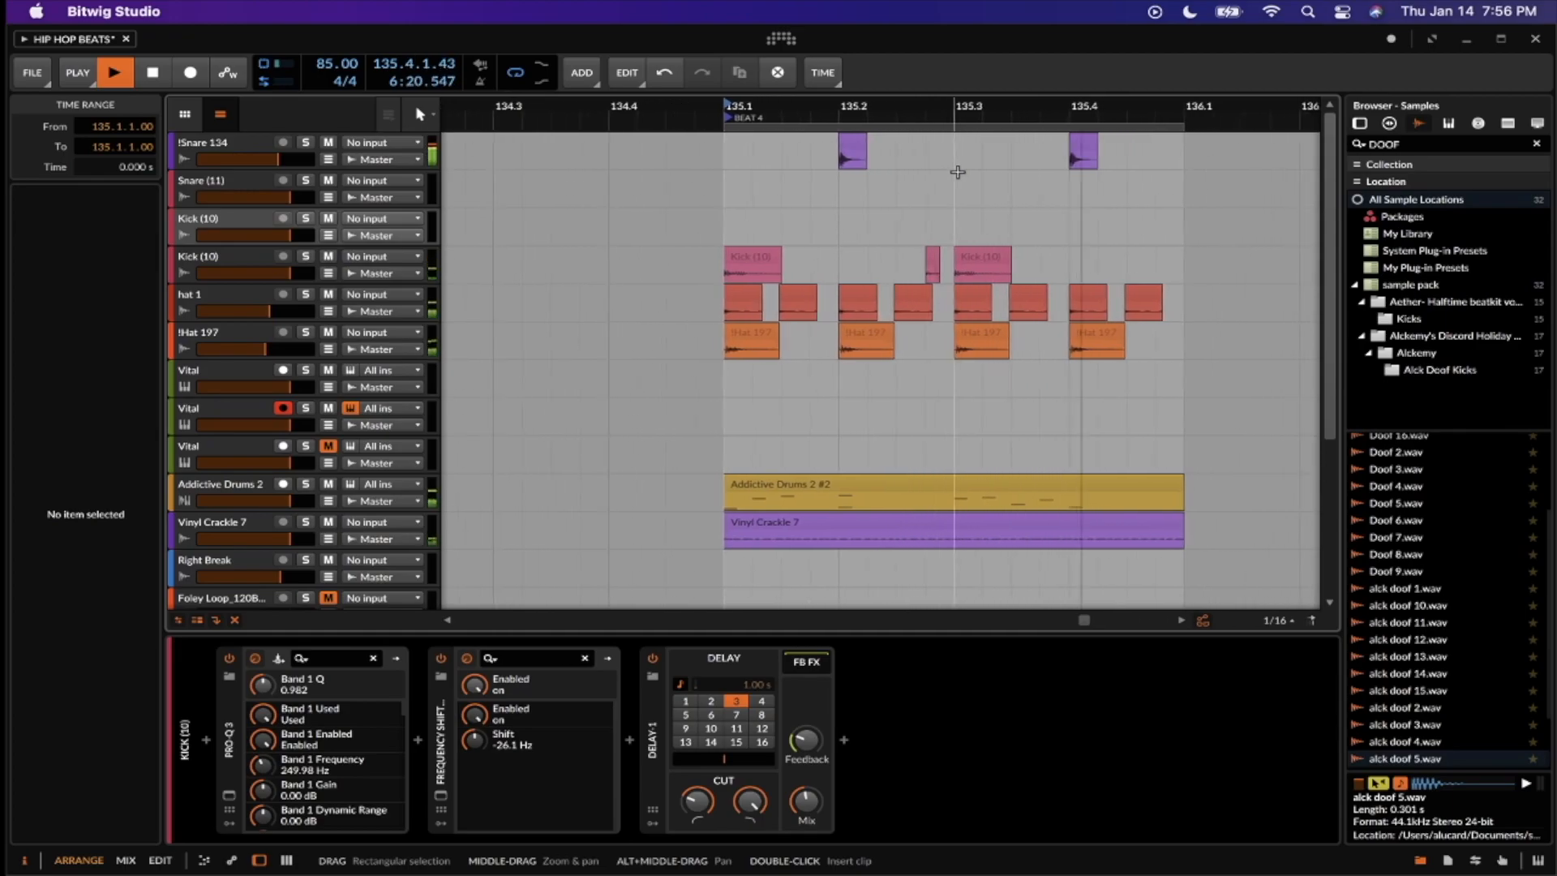
scroll(958, 172, "down", 1)
scroll(956, 169, "up", 1)
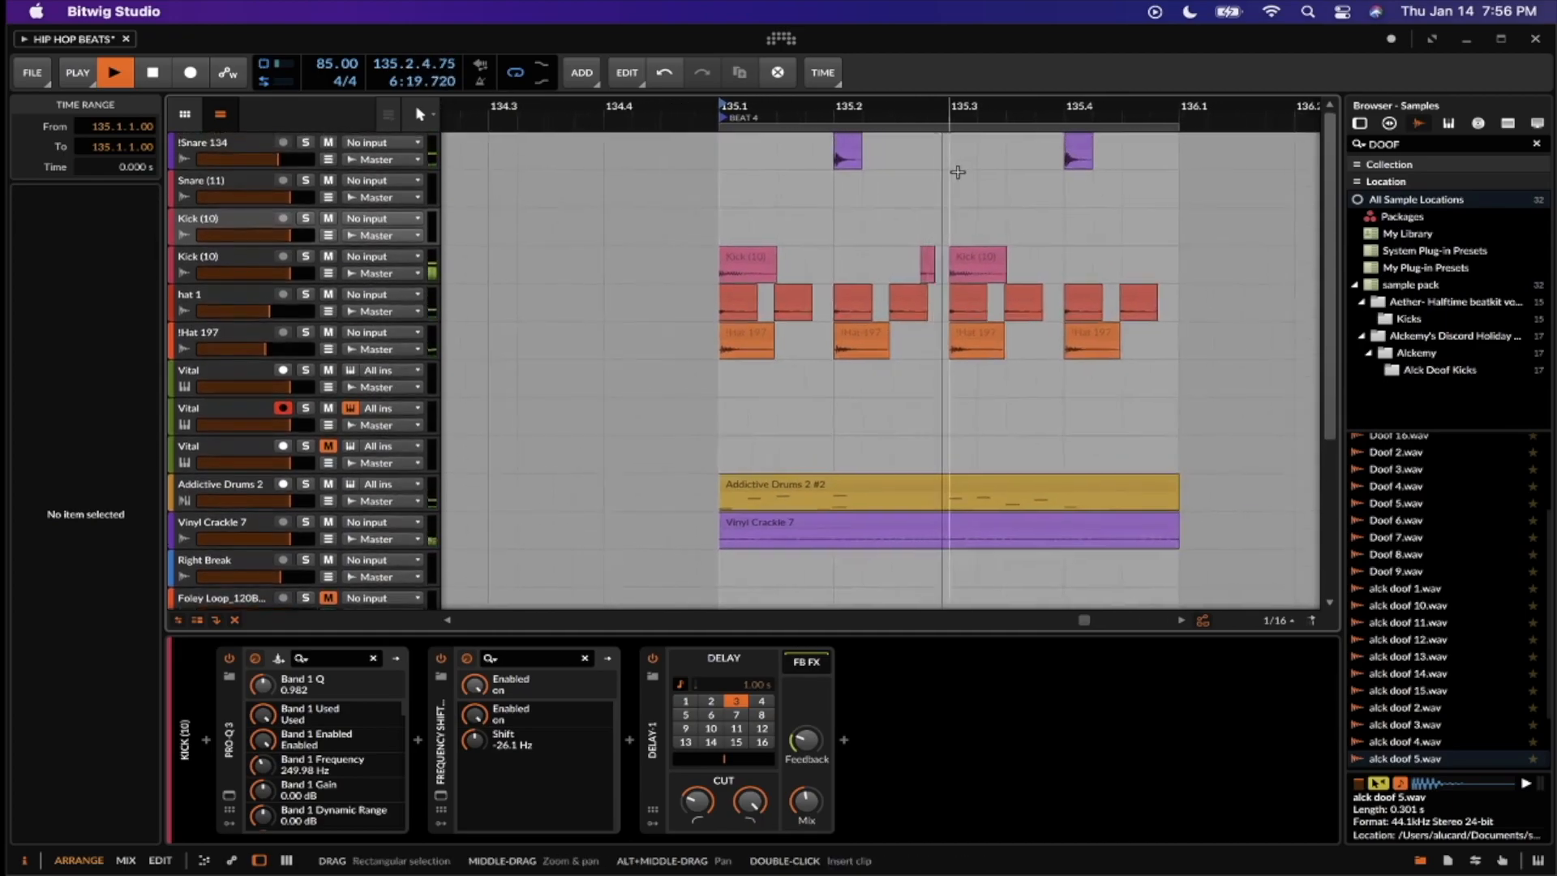
scroll(955, 167, "right", 2)
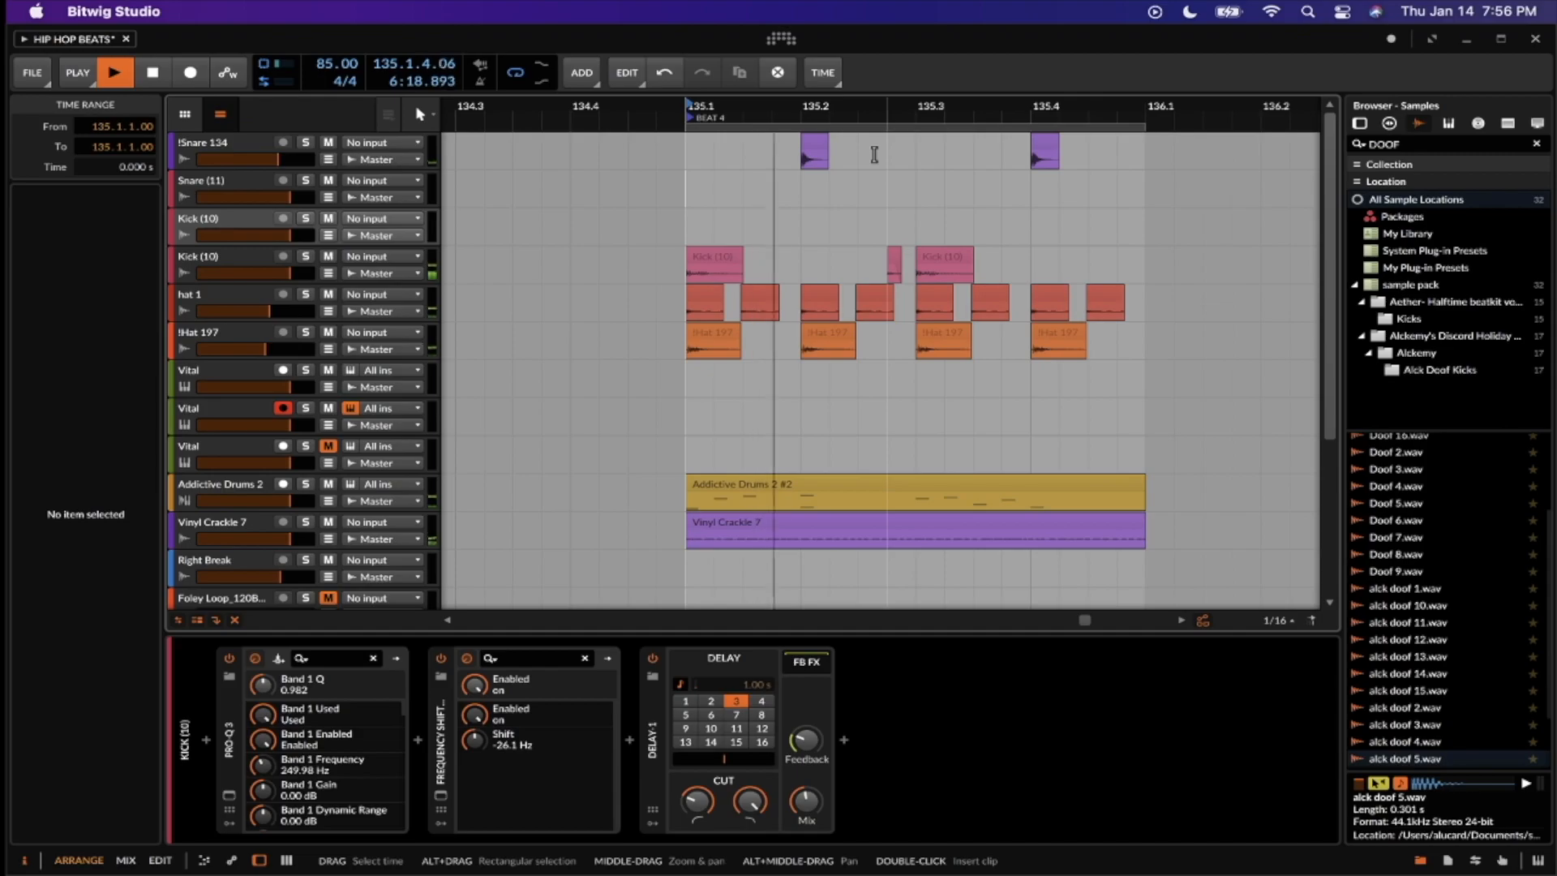
key("space")
Select the Kick (10) clip at 135.1, solo its track, play the BEAT 4 kicks alone, unsolo it and stop playback
scroll(874, 155, "up", 5)
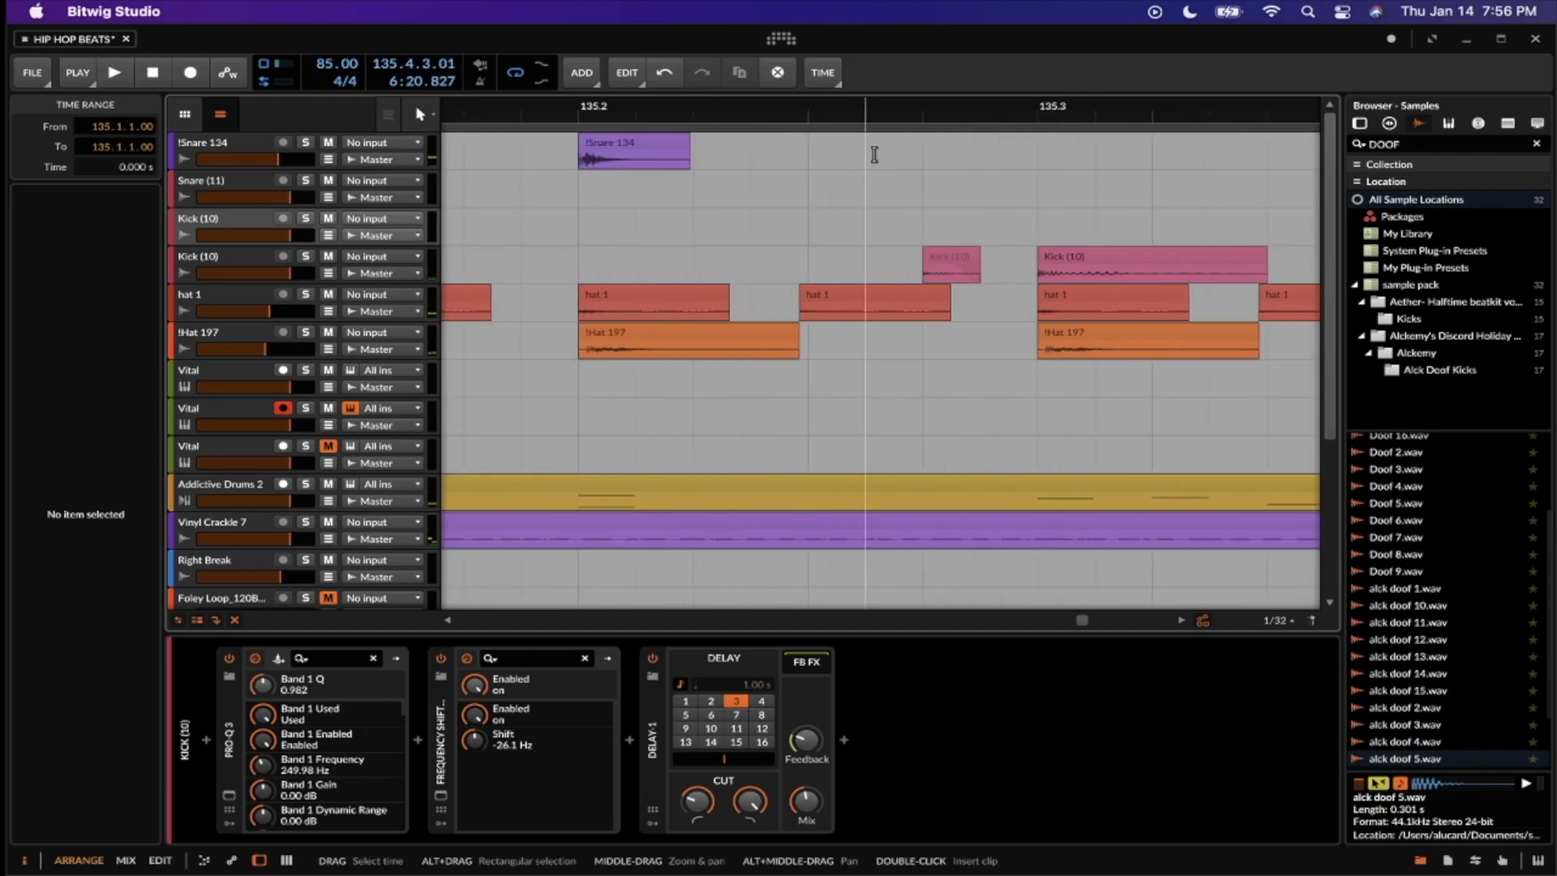
scroll(874, 155, "down", 2)
scroll(874, 155, "left", 5)
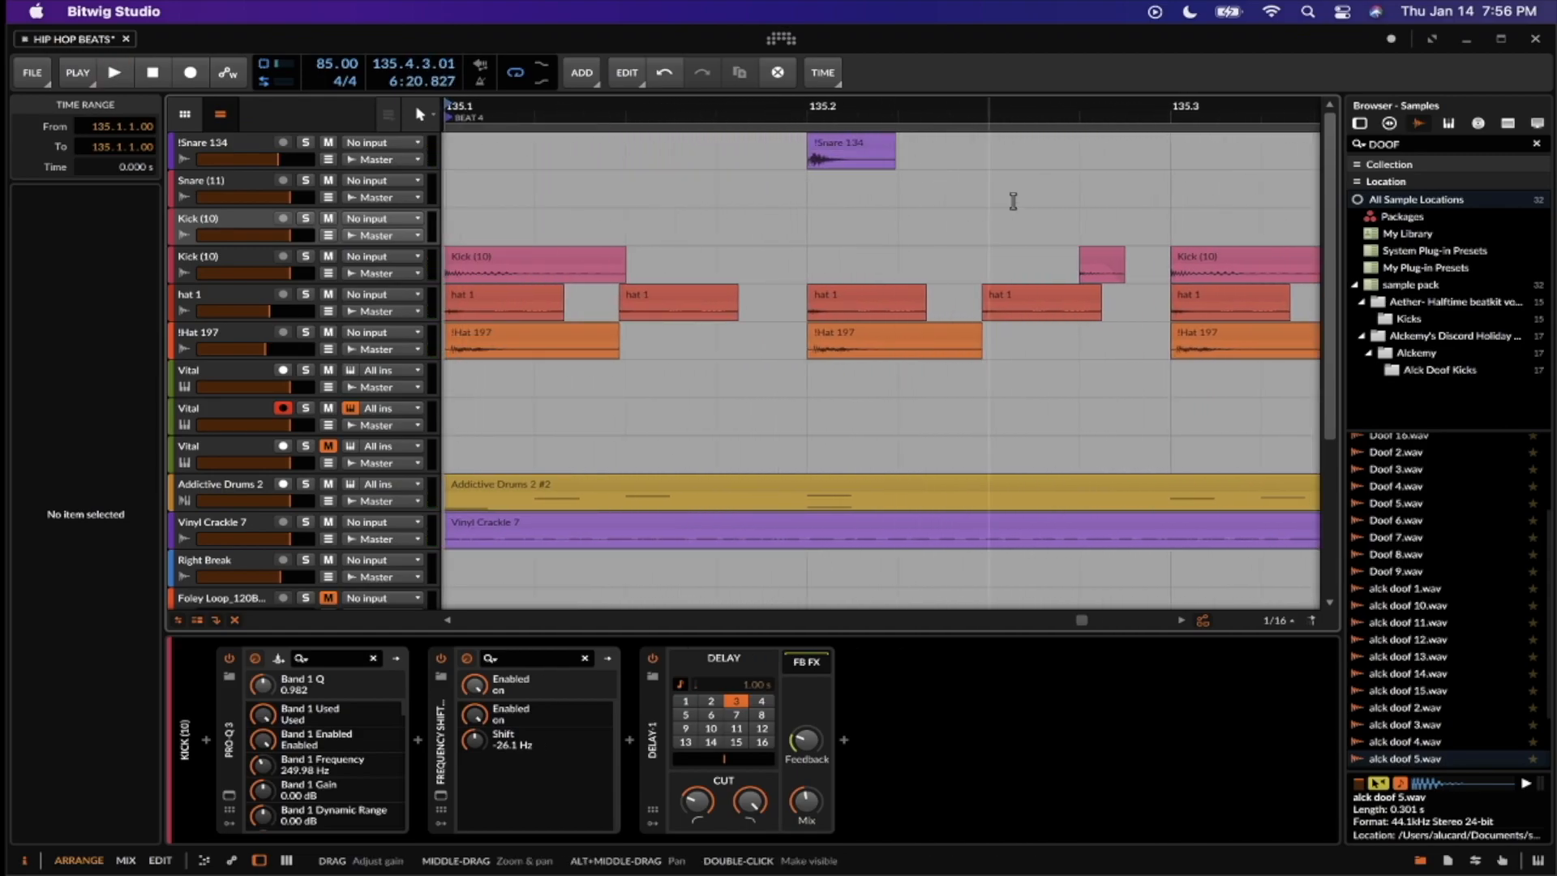
left_click(535, 257)
left_click(305, 258)
key("space")
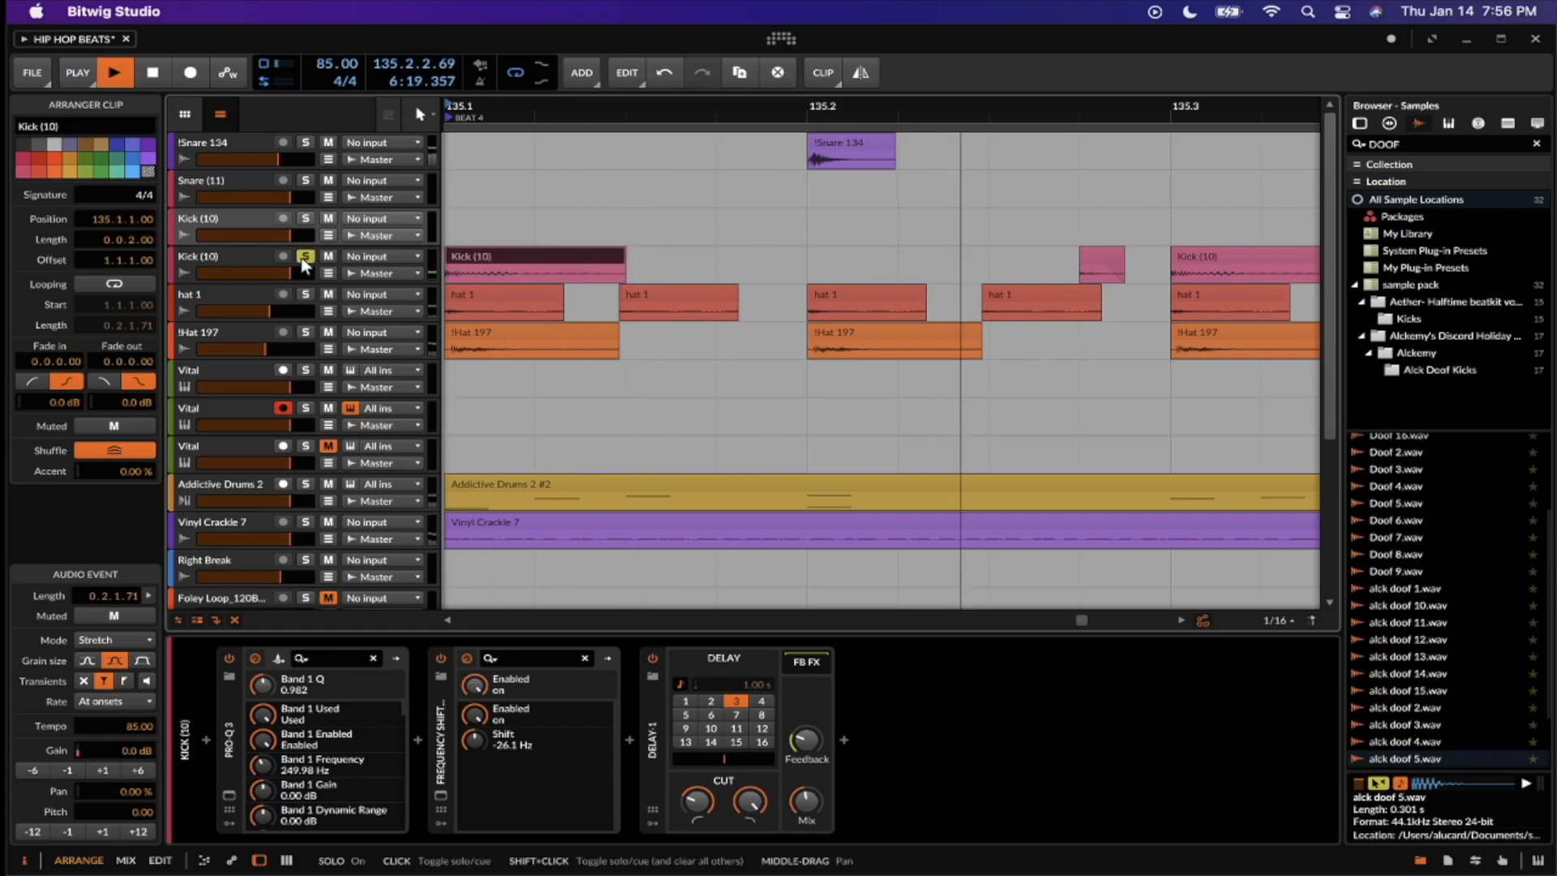
left_click(305, 258)
key("space")
scroll(987, 281, "down", 1)
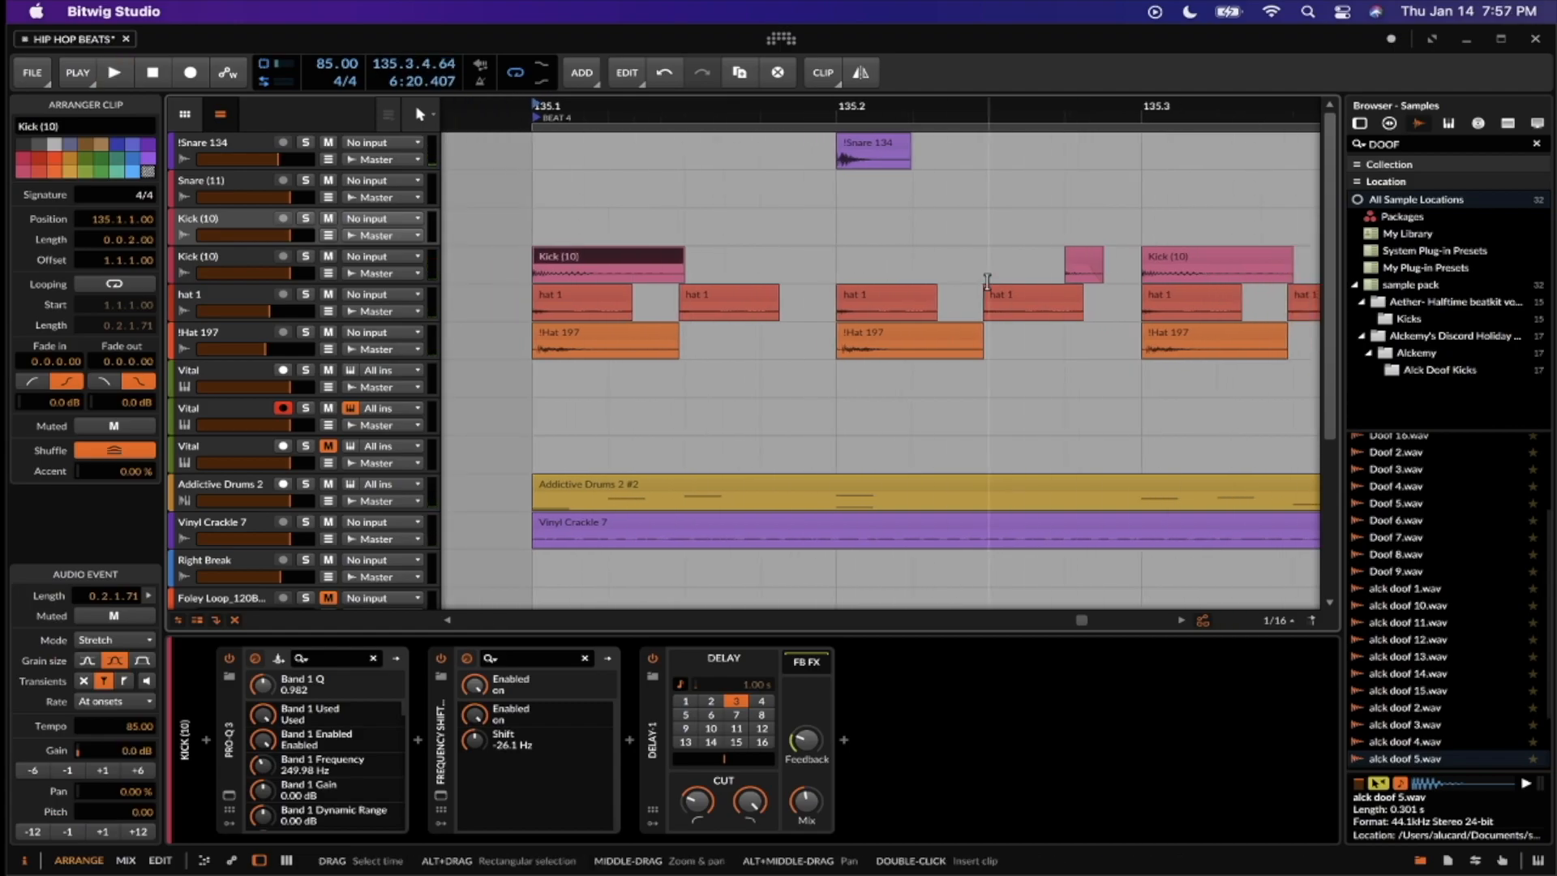
Select the short Kick (10) clip at 135.2.4 to examine its placement in BEAT 4
scroll(987, 281, "right", 3)
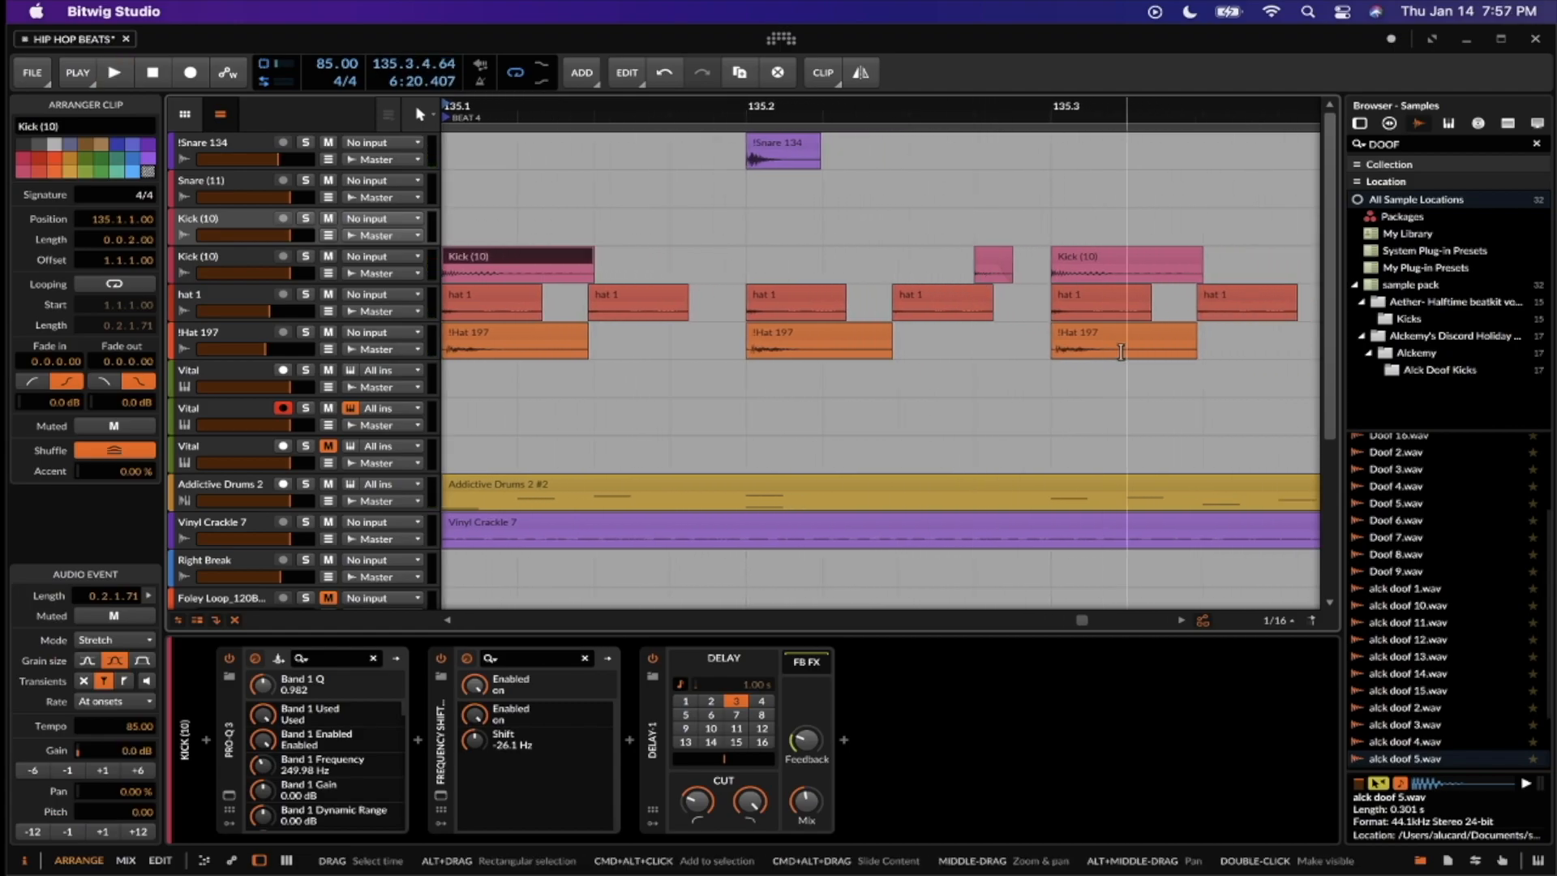
left_click(988, 256)
scroll(988, 256, "down", 1)
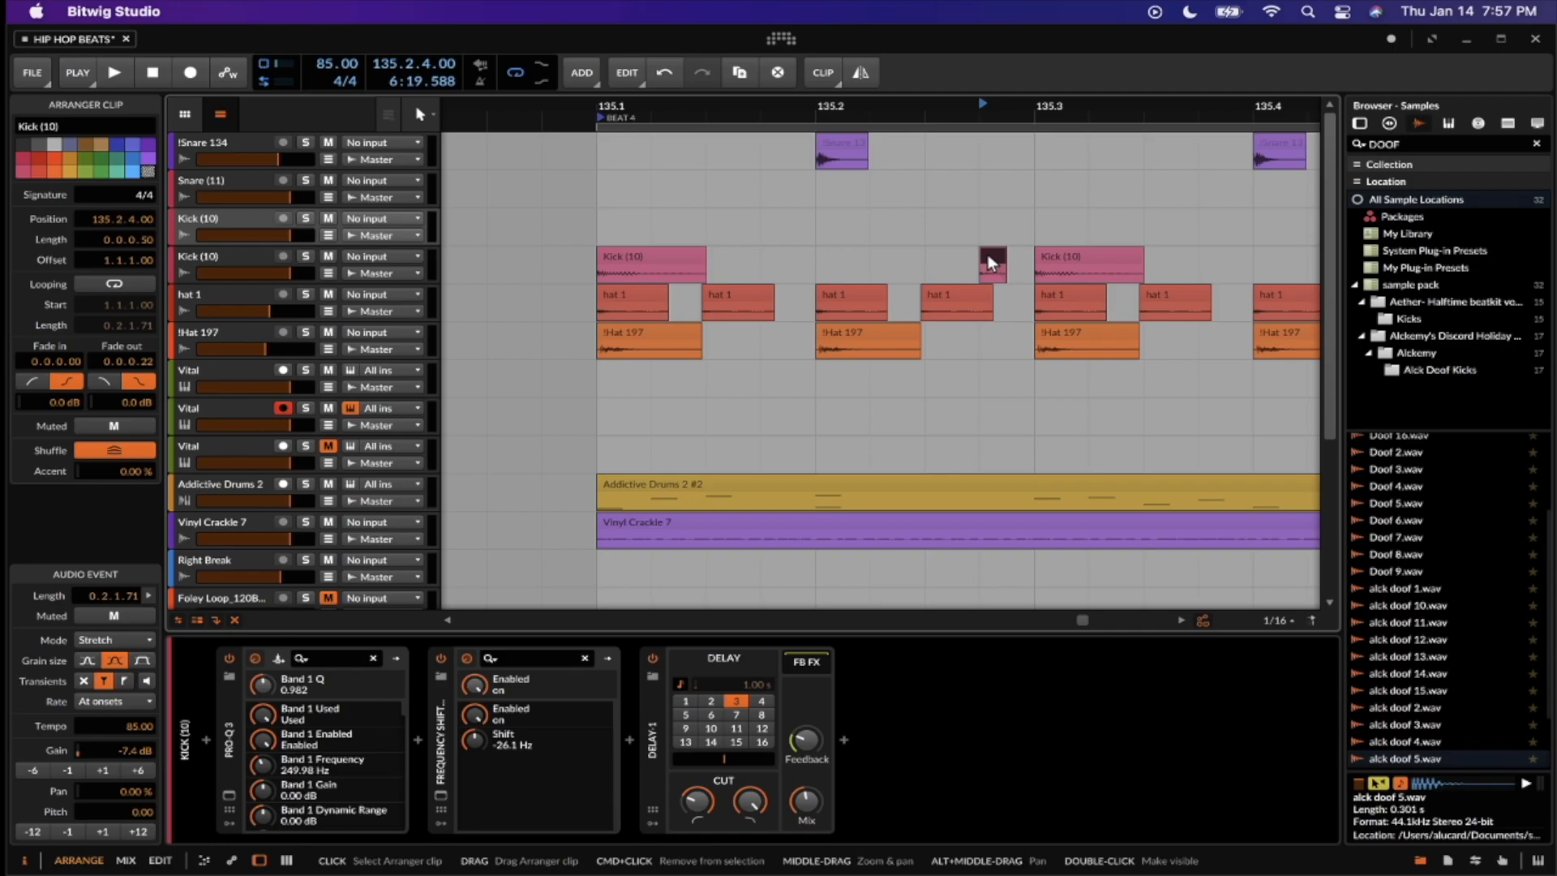
scroll(988, 258, "down", 1)
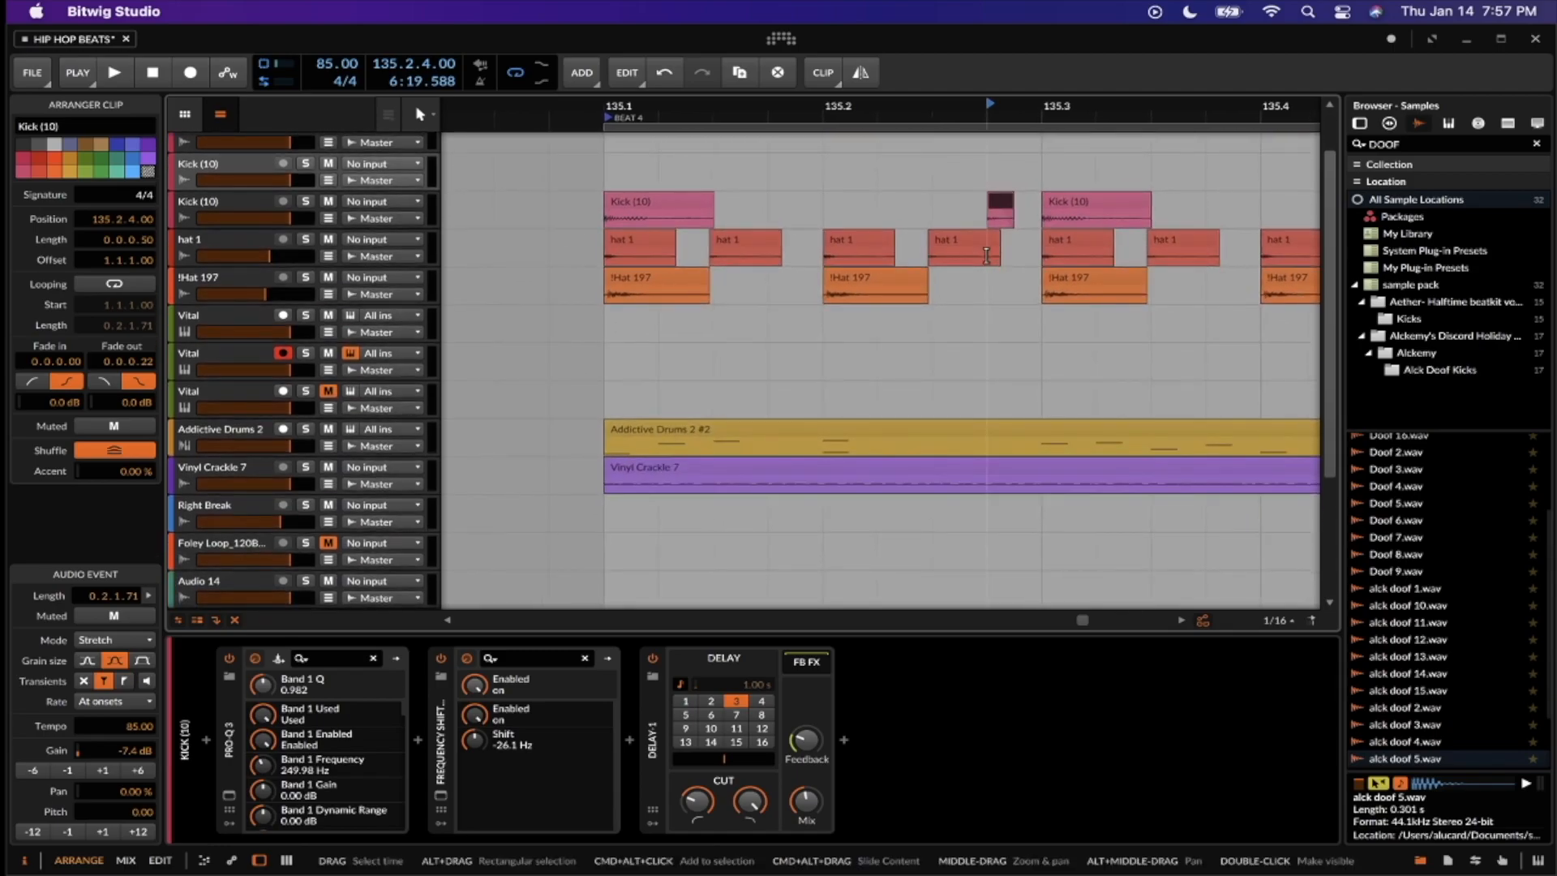
Select the Addictive Drums 2 #2 clip, solo its track, play the BEAT 4 percussion alone, and stop playback
scroll(987, 263, "down", 3)
scroll(983, 272, "right", 4)
left_click(824, 424)
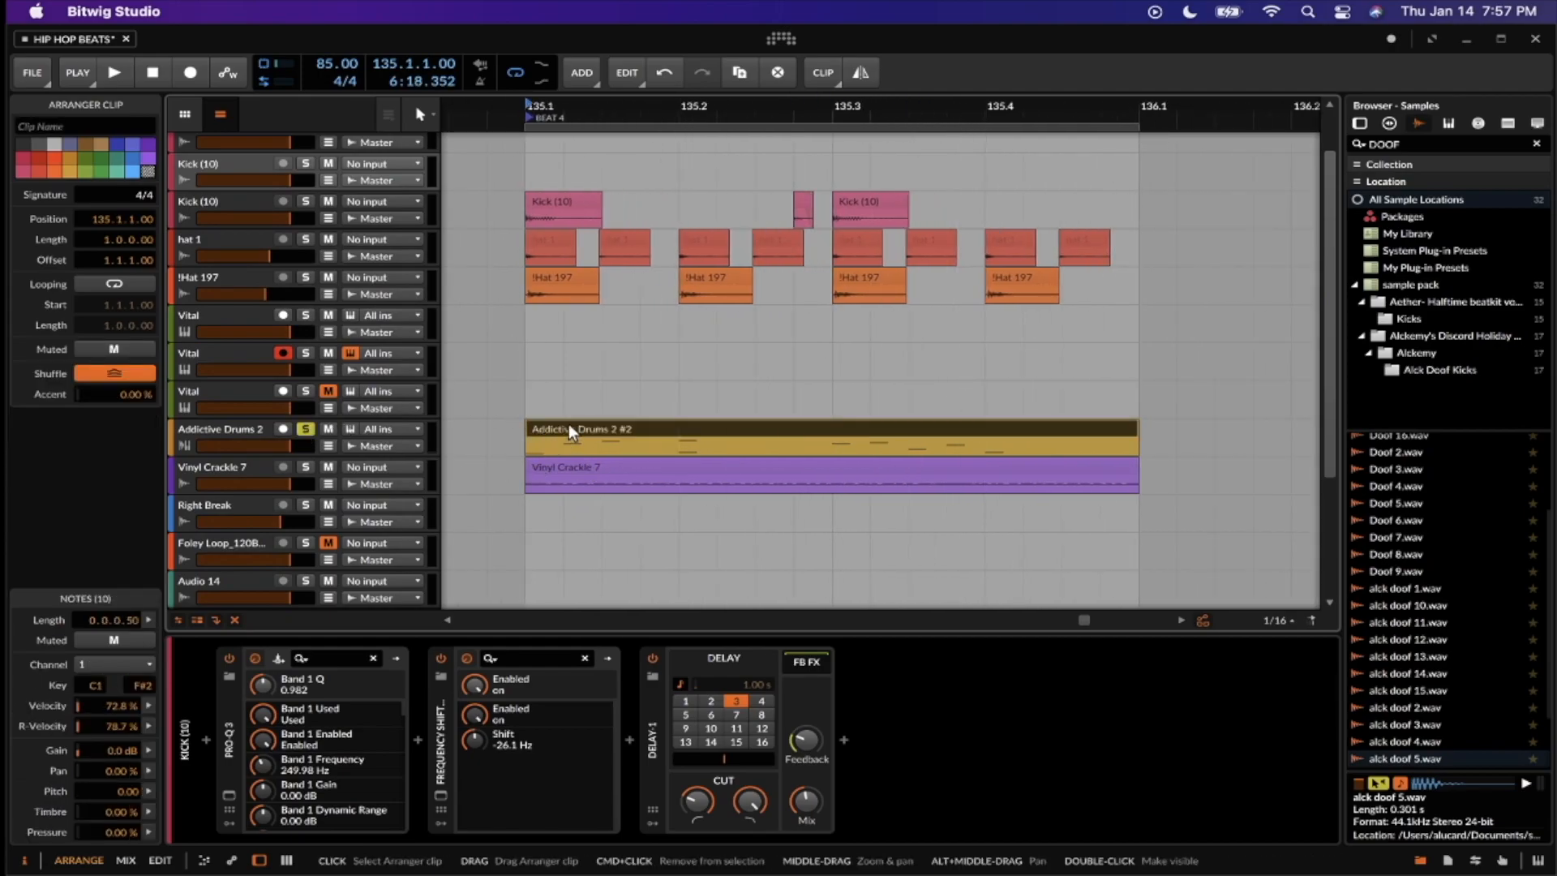
key("space")
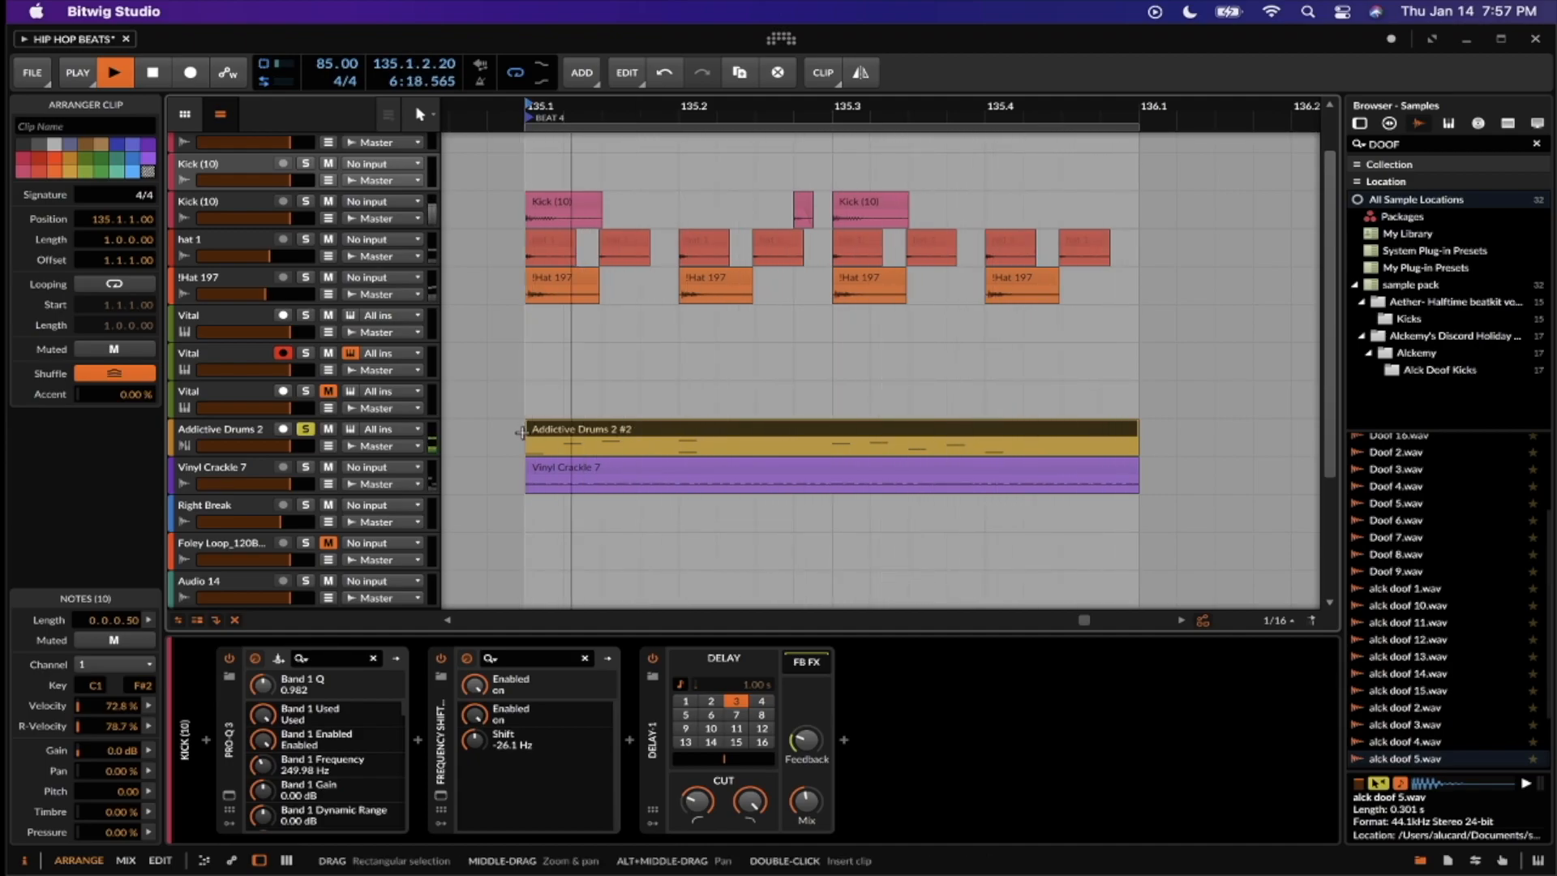
key("space")
Solo the Vinyl Crackle 7 track, play the crackle alone, stop playback, and unsolo it
left_click(304, 466)
key("space")
key("space")
left_click(304, 467)
Select the Addictive Drums 2 track to view its device chain, and reselect its BEAT 4 clip
left_click(238, 427)
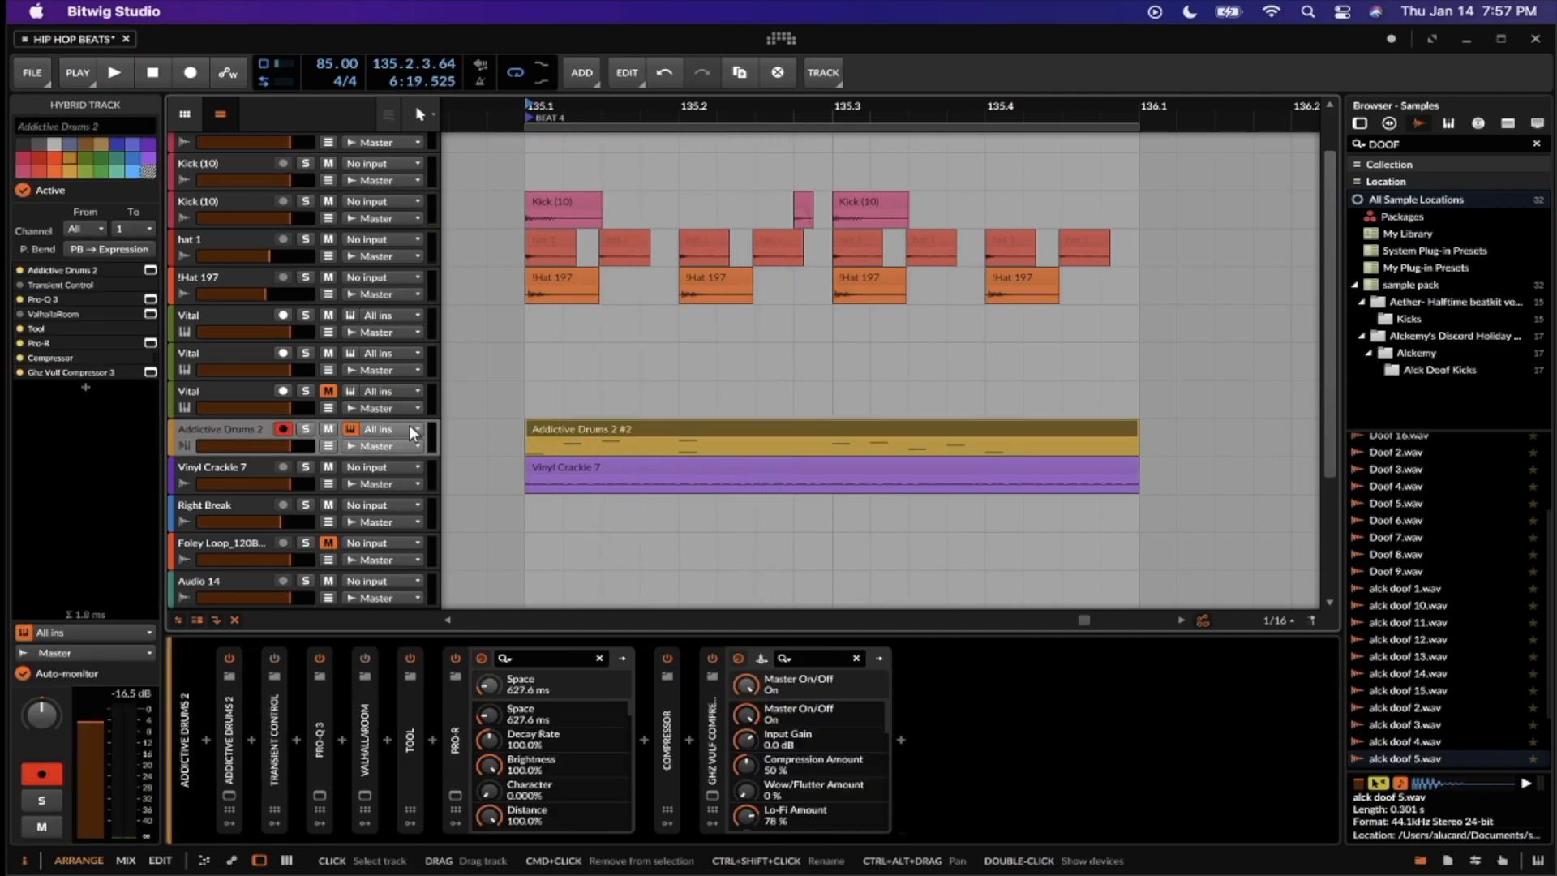
left_click(559, 427)
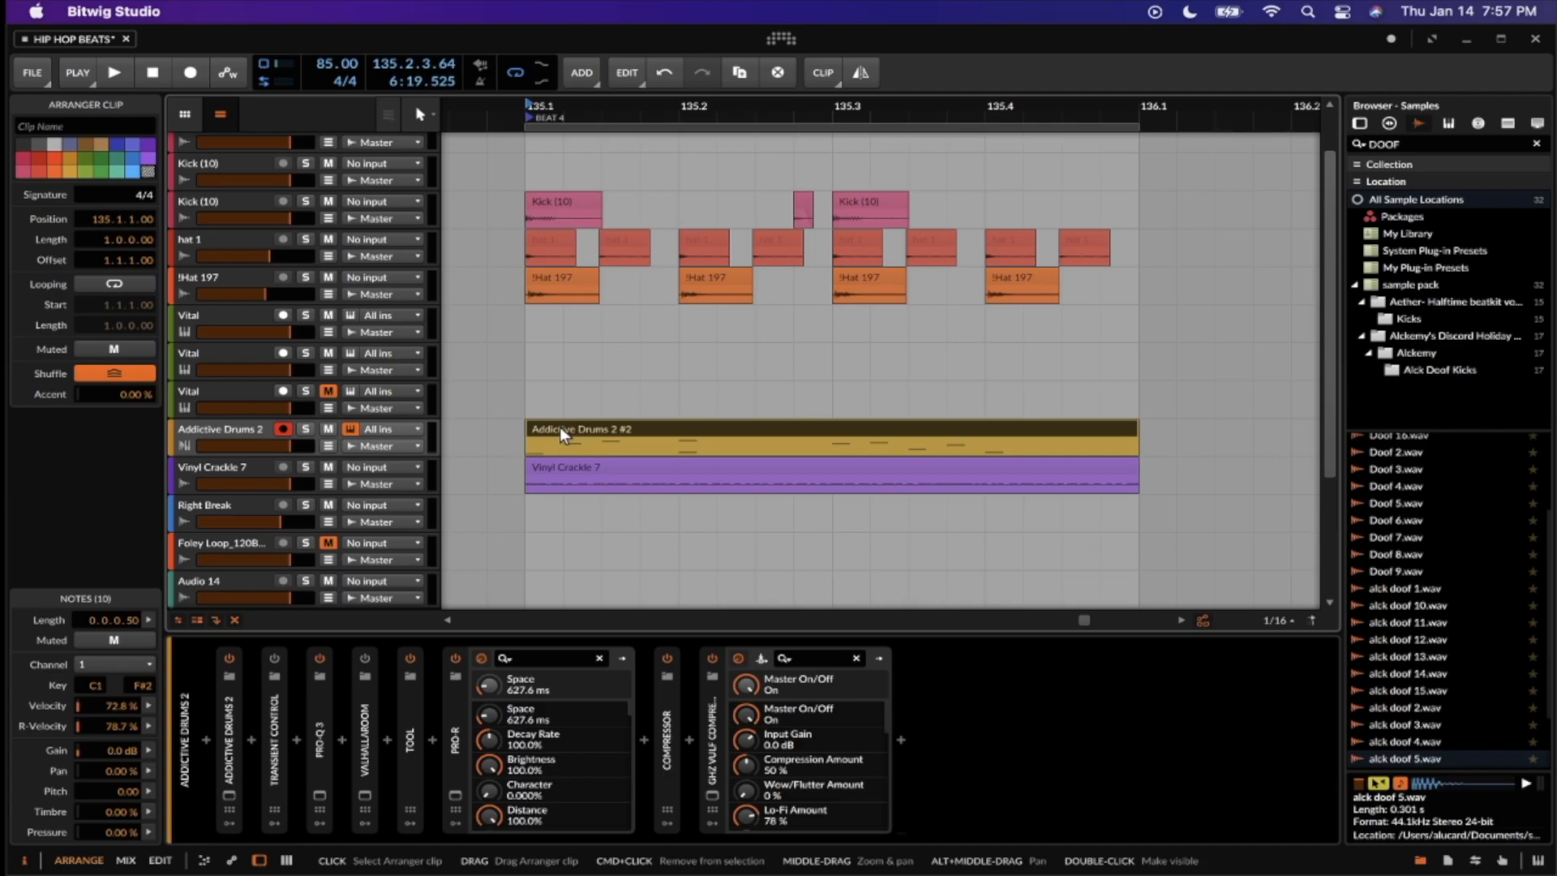
Examine the clip layout of BEAT 4 across all tracks and its position between BEAT 3 and BEAT 5
scroll(559, 426, "up", 2)
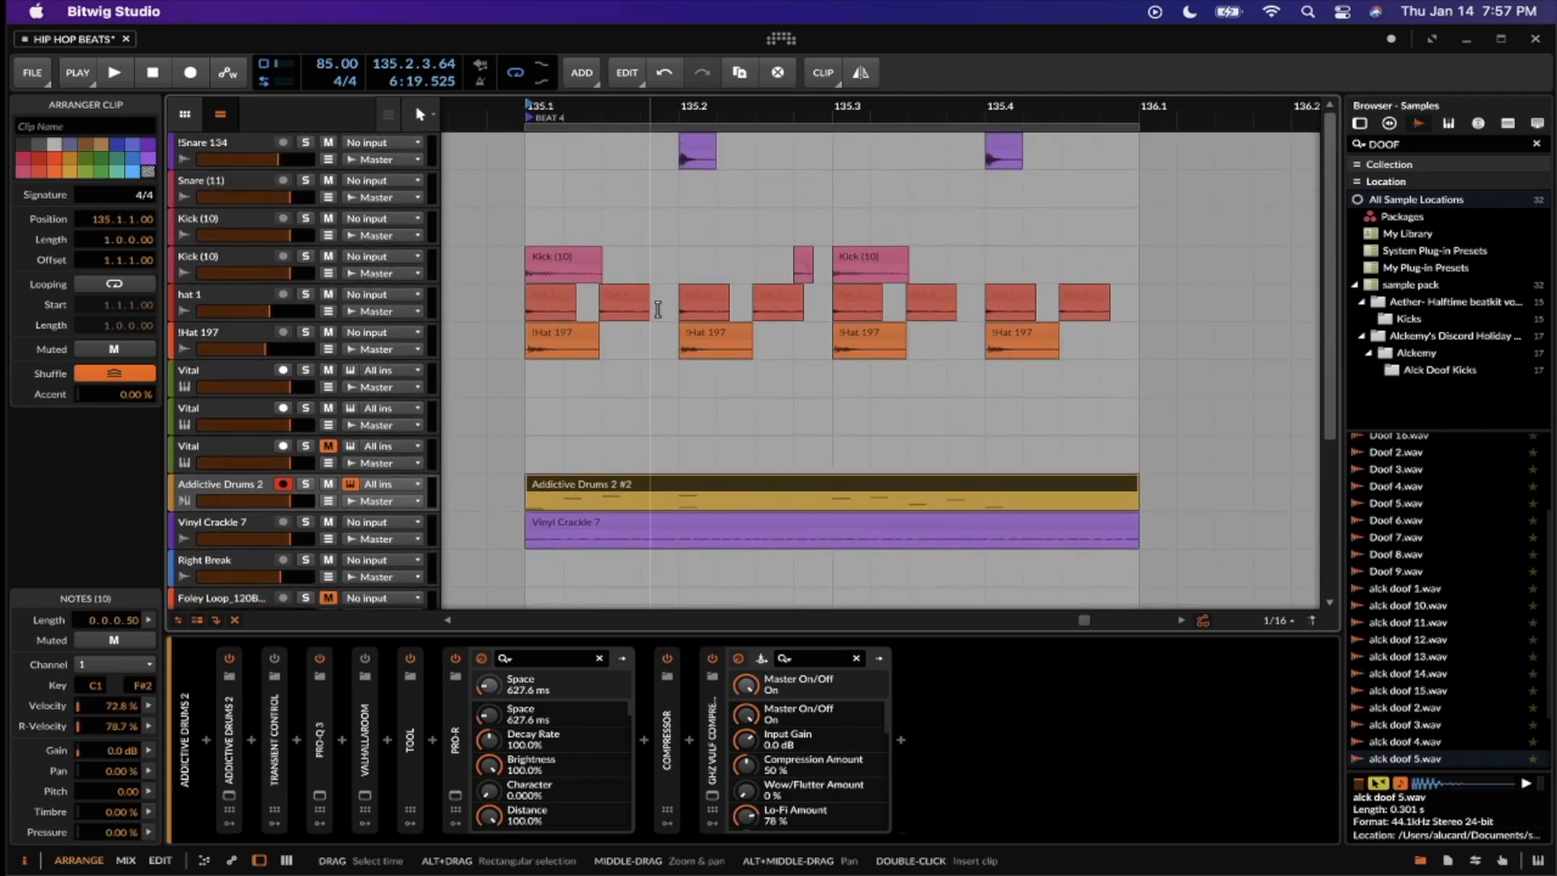
scroll(643, 322, "down", 2)
scroll(643, 322, "down", 1)
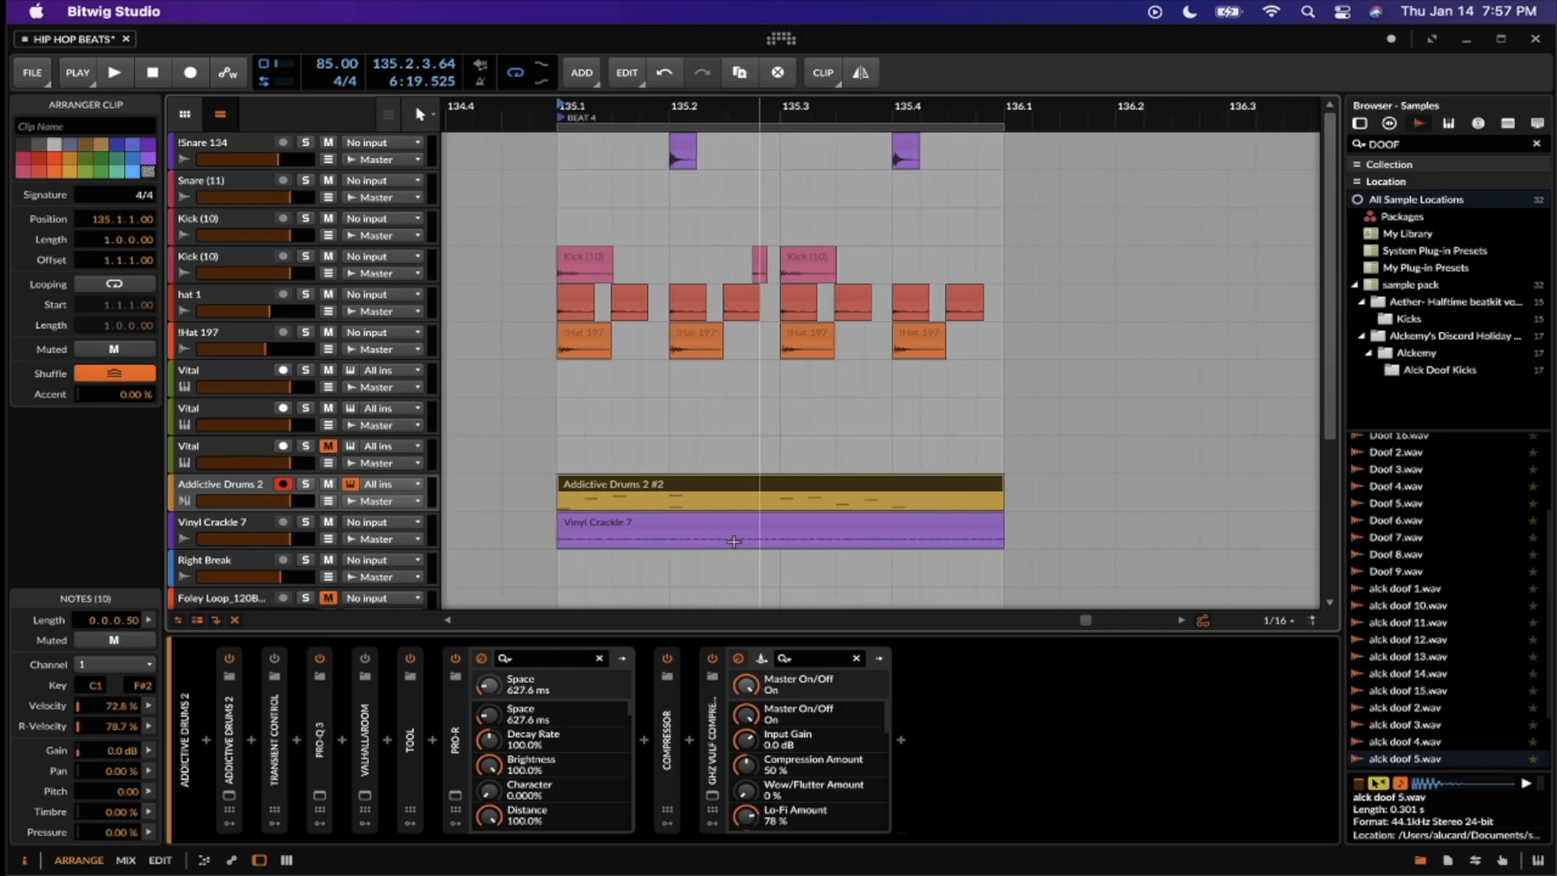
scroll(702, 476, "left", 10)
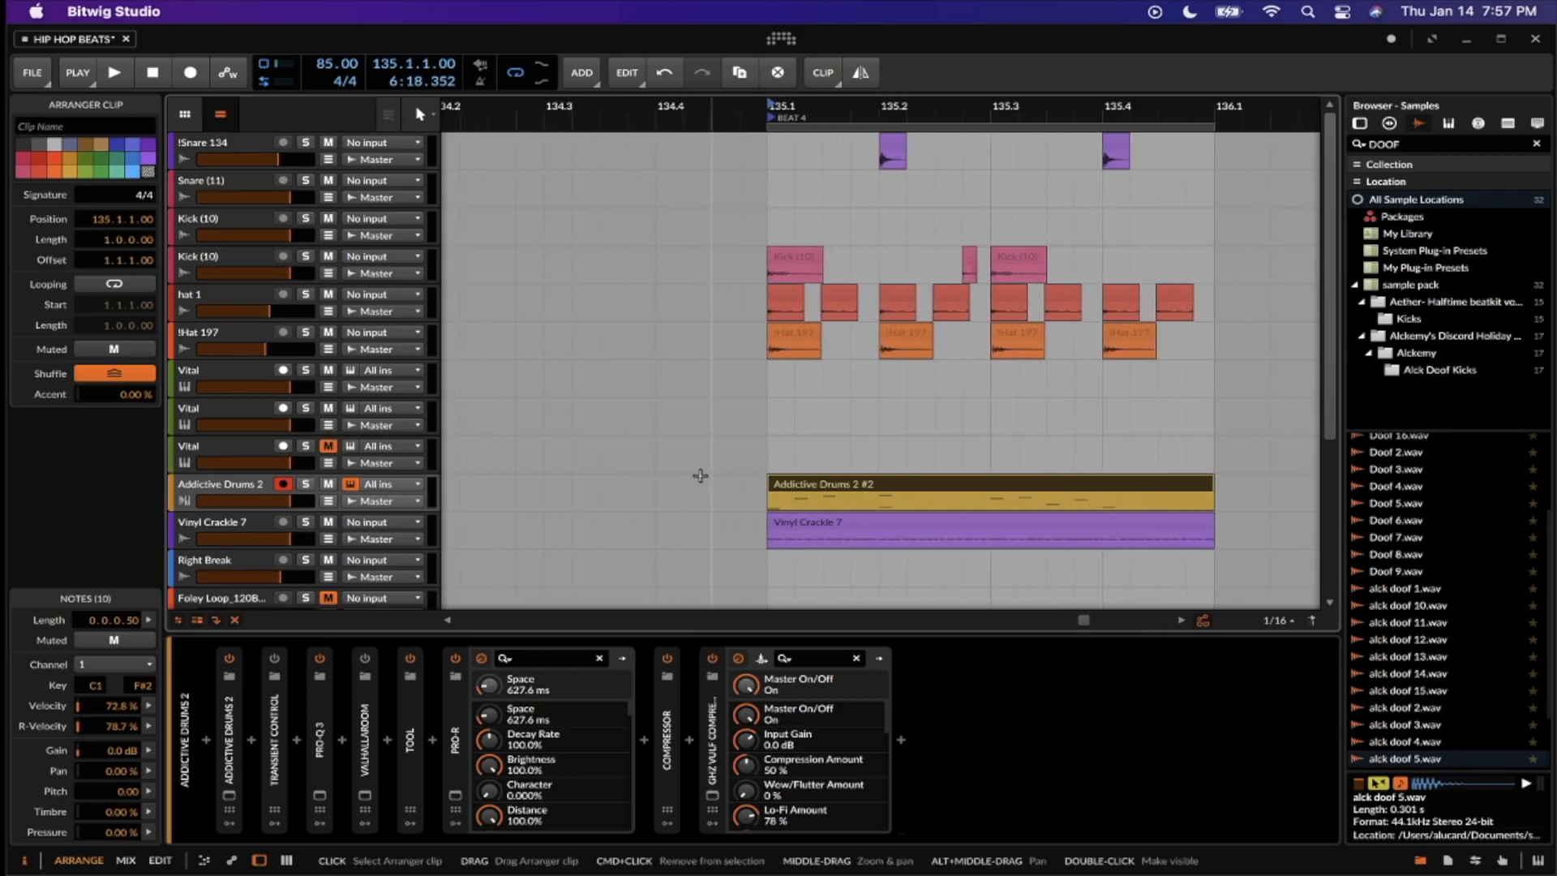
scroll(701, 476, "down", 1)
scroll(702, 476, "left", 2)
scroll(701, 476, "down", 4)
scroll(701, 476, "right", 4)
scroll(702, 476, "down", 3)
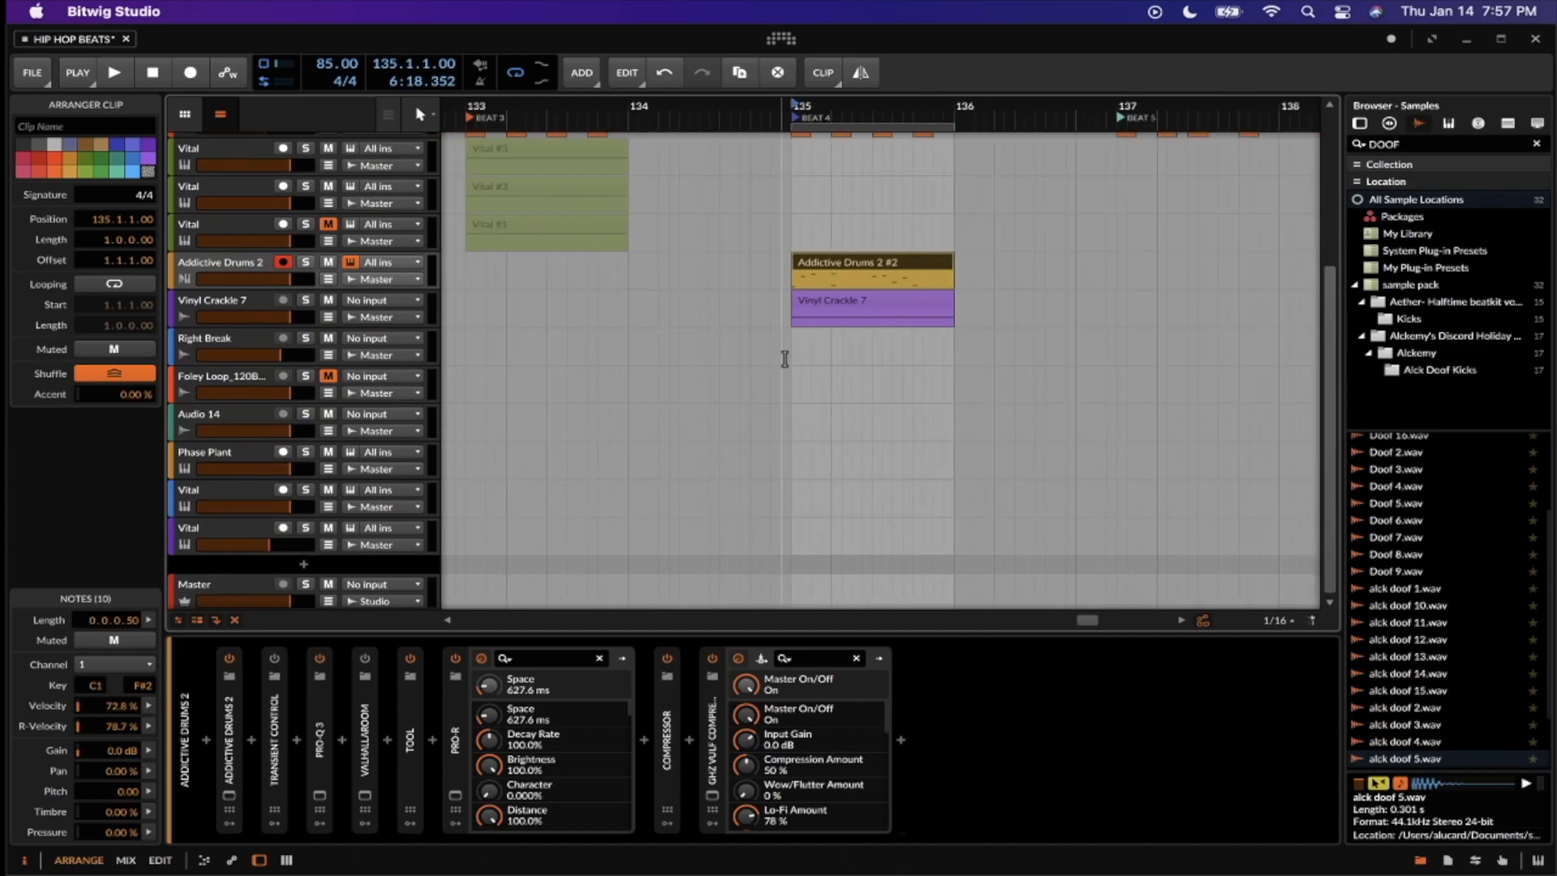
Select the first hat 1 clip in BEAT 4, play the full pattern, and stop playback
scroll(856, 277, "up", 2)
scroll(855, 276, "up", 3)
scroll(855, 277, "up", 2)
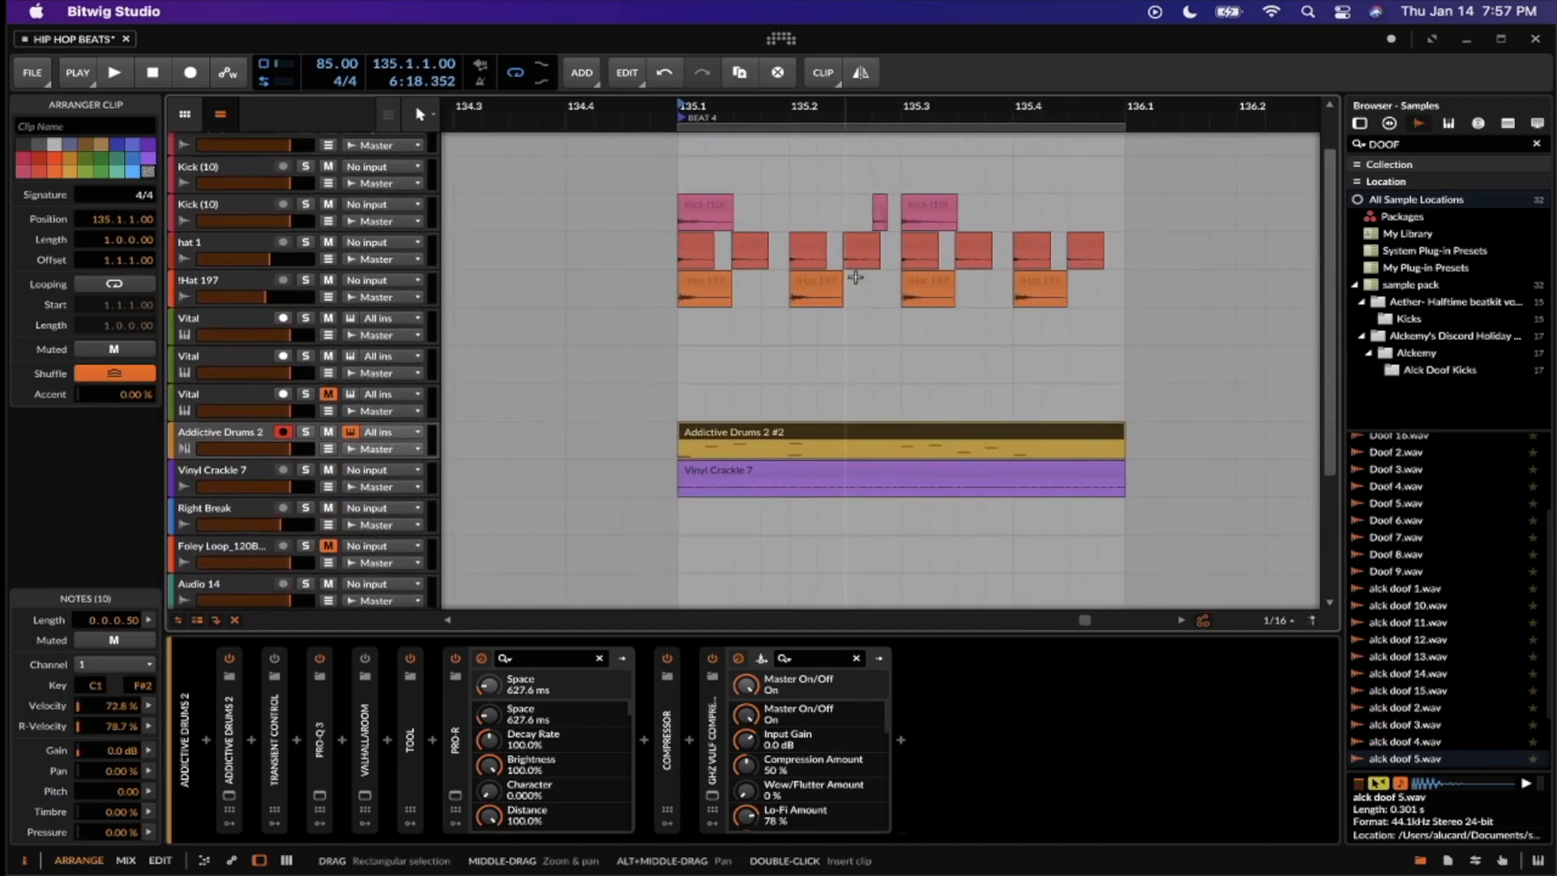
scroll(855, 277, "up", 1)
scroll(856, 276, "down", 1)
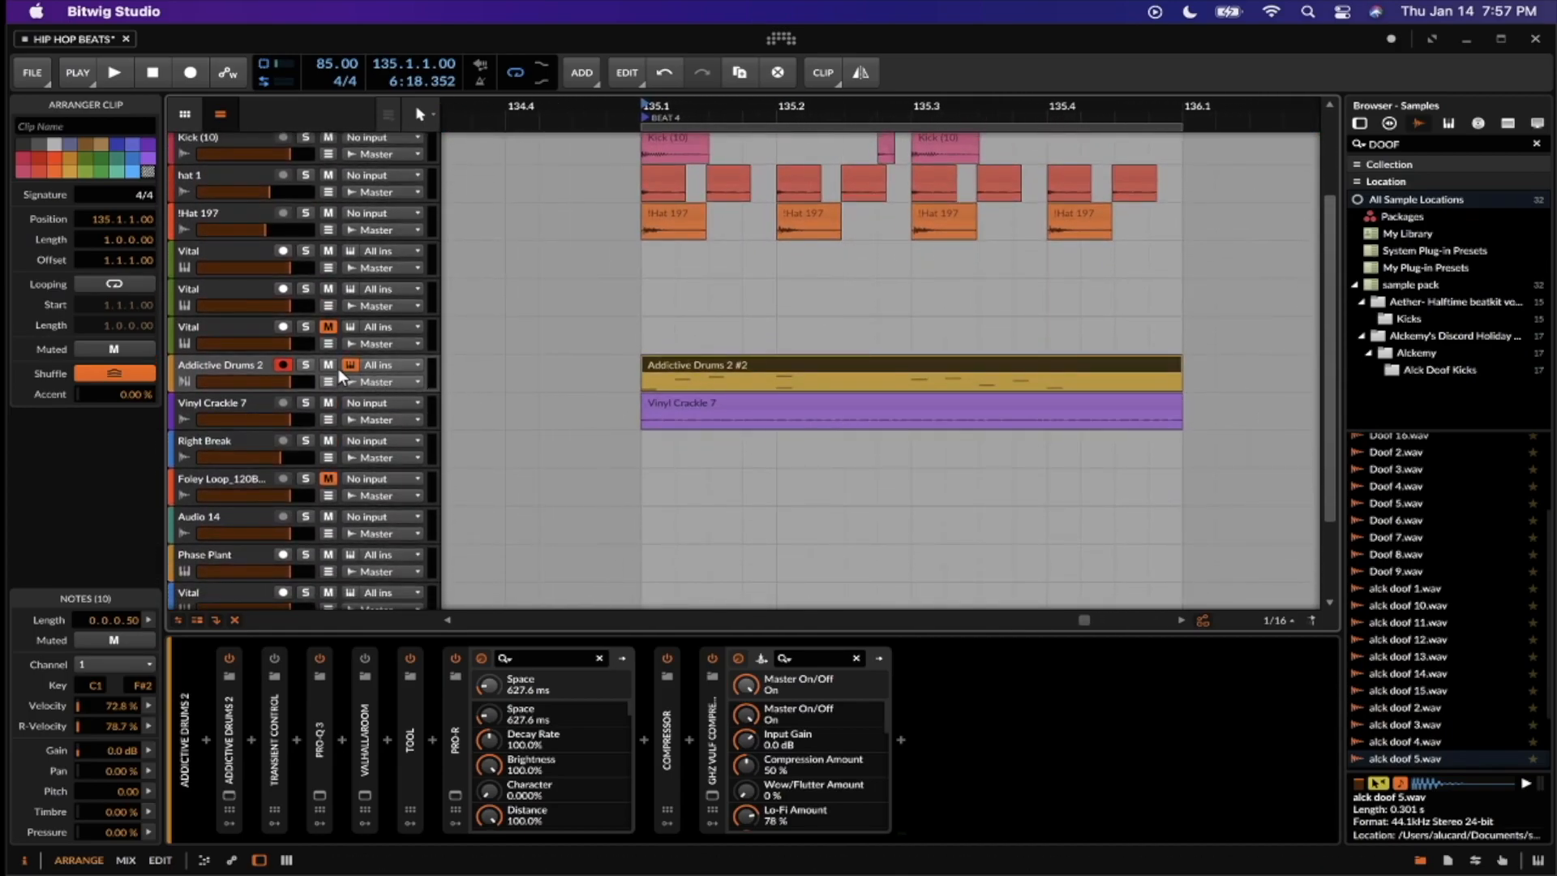
scroll(708, 304, "up", 3)
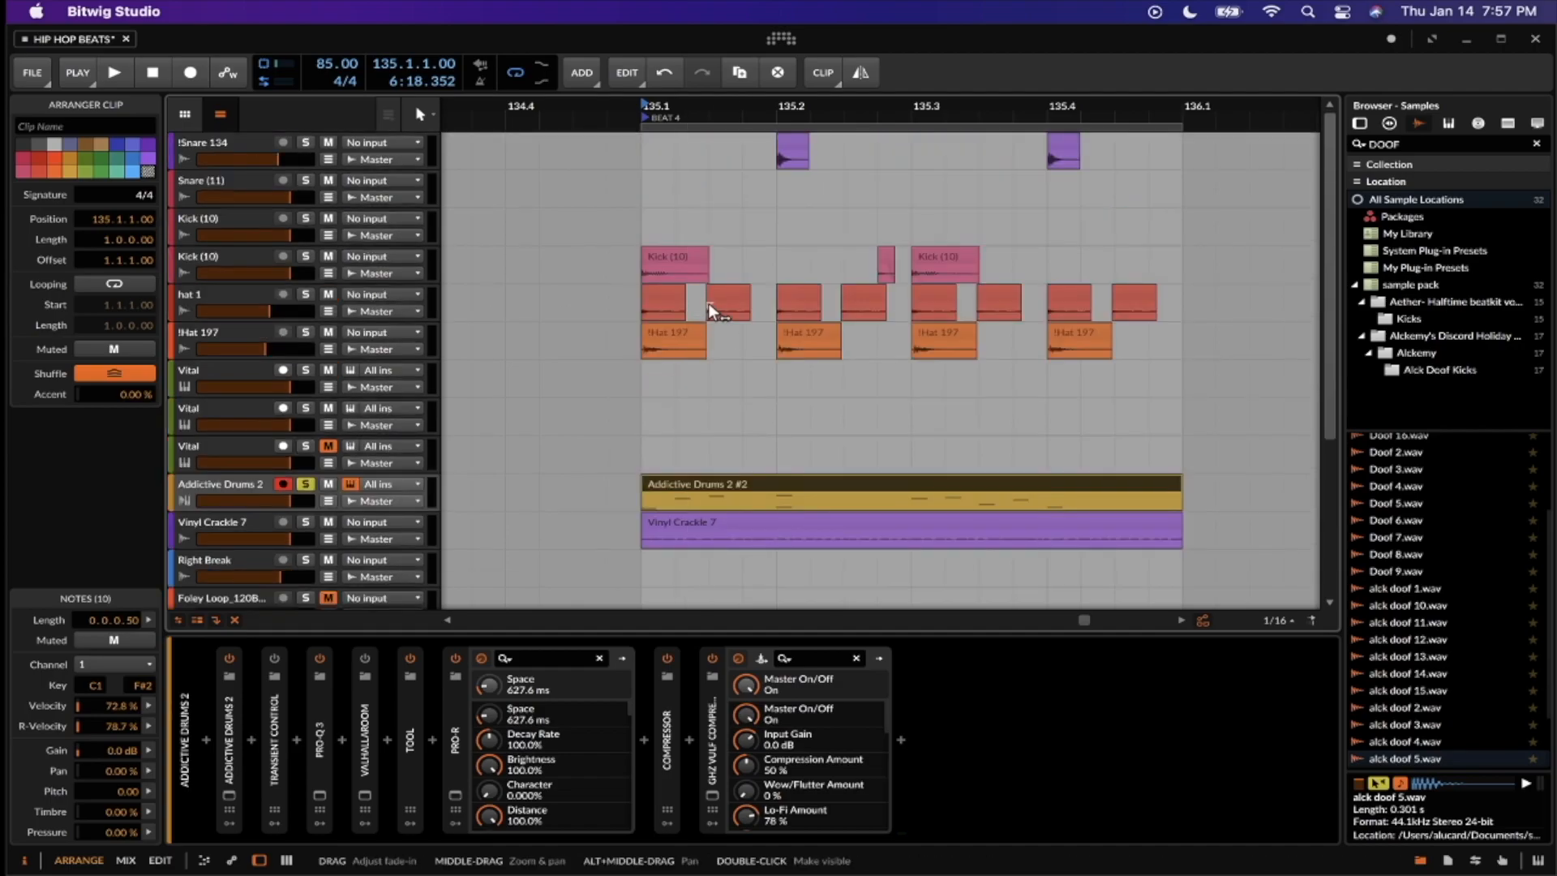
scroll(708, 303, "down", 2)
left_click(676, 298)
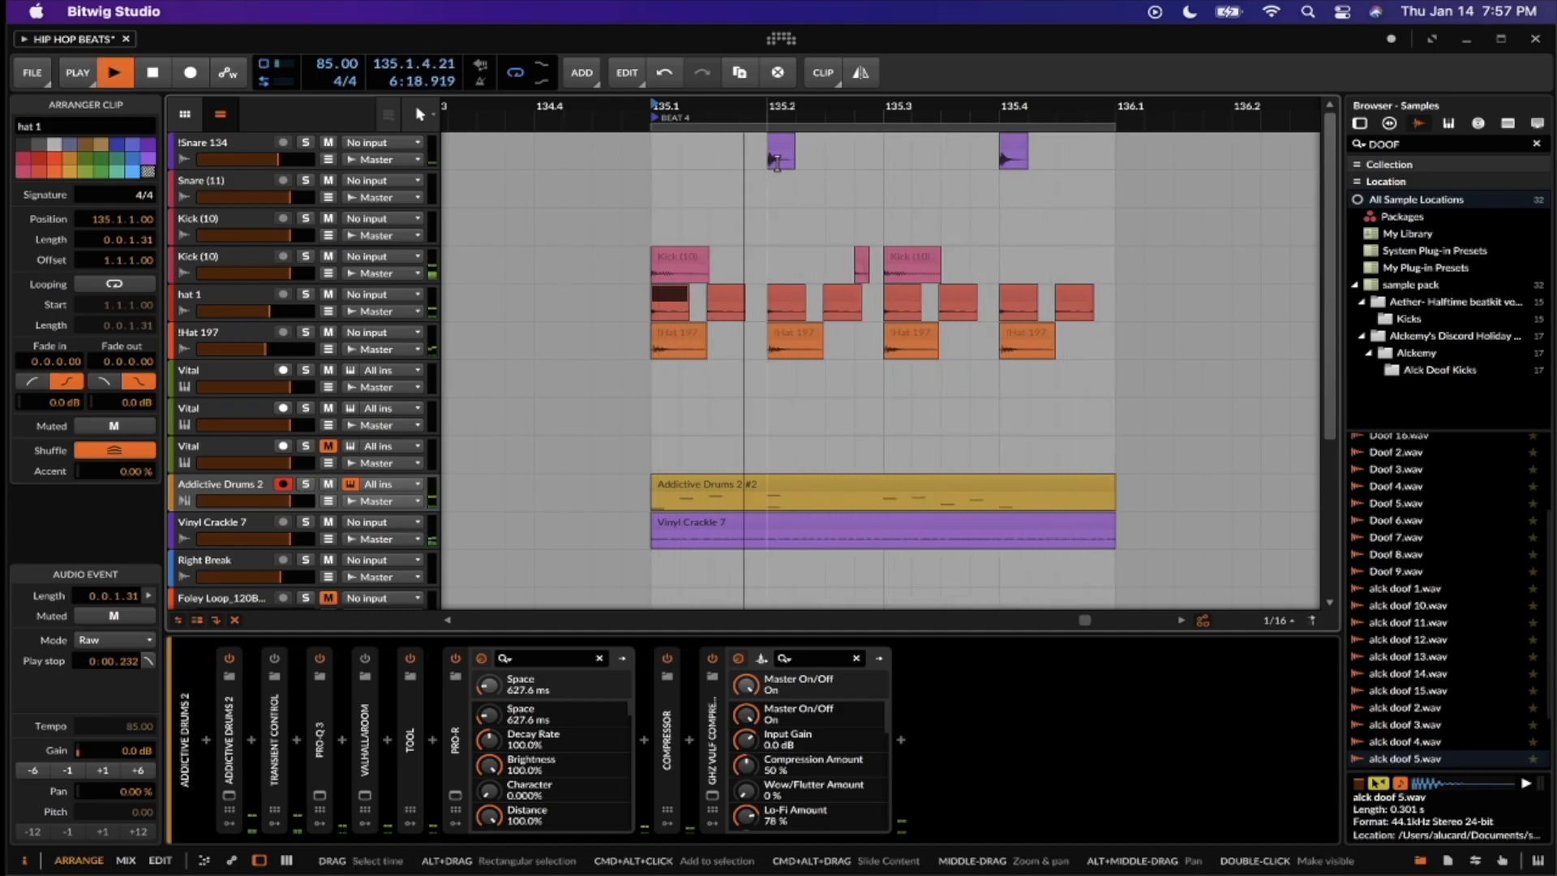
scroll(777, 162, "right", 3)
scroll(777, 163, "down", 3)
key("space")
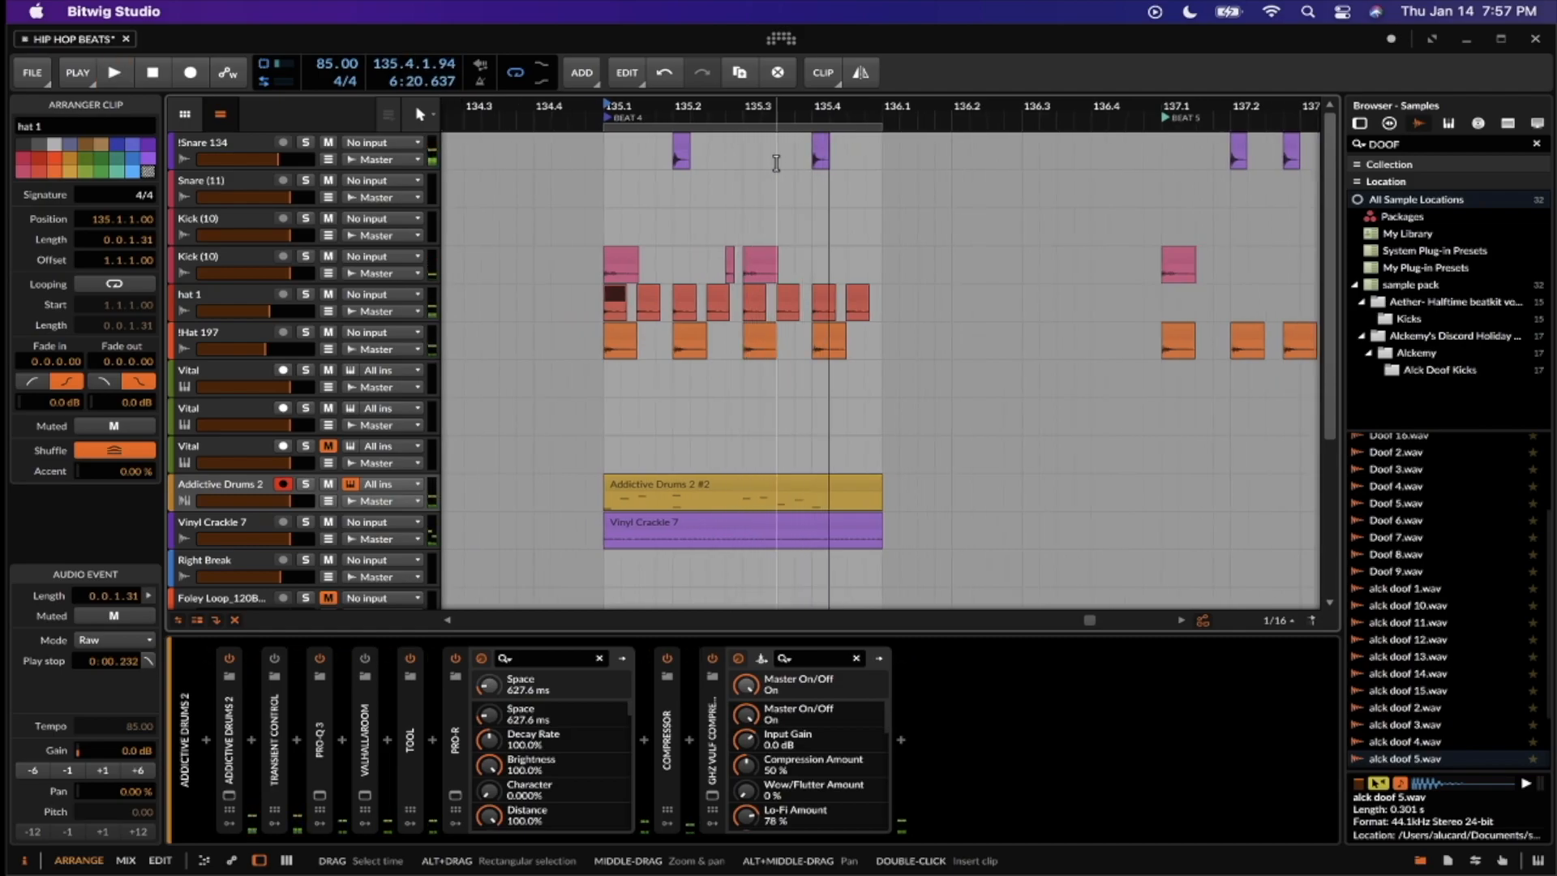
Move the loop region to BEAT 5 at 137.1.1.00 and play the pattern from its start
scroll(690, 364, "down", 1)
scroll(680, 368, "right", 4)
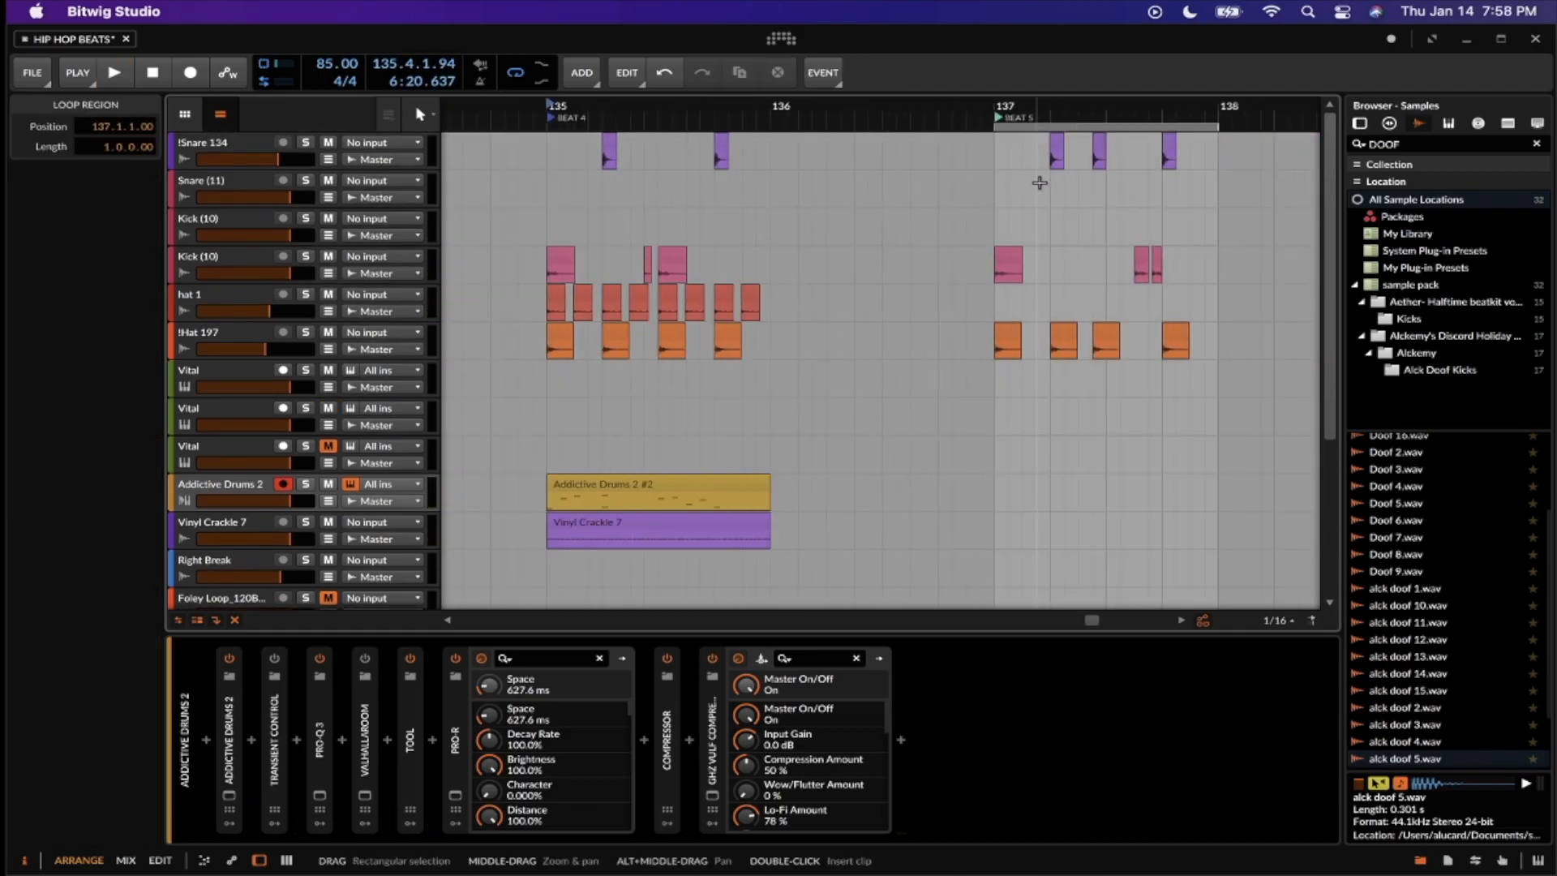
scroll(1039, 183, "up", 4)
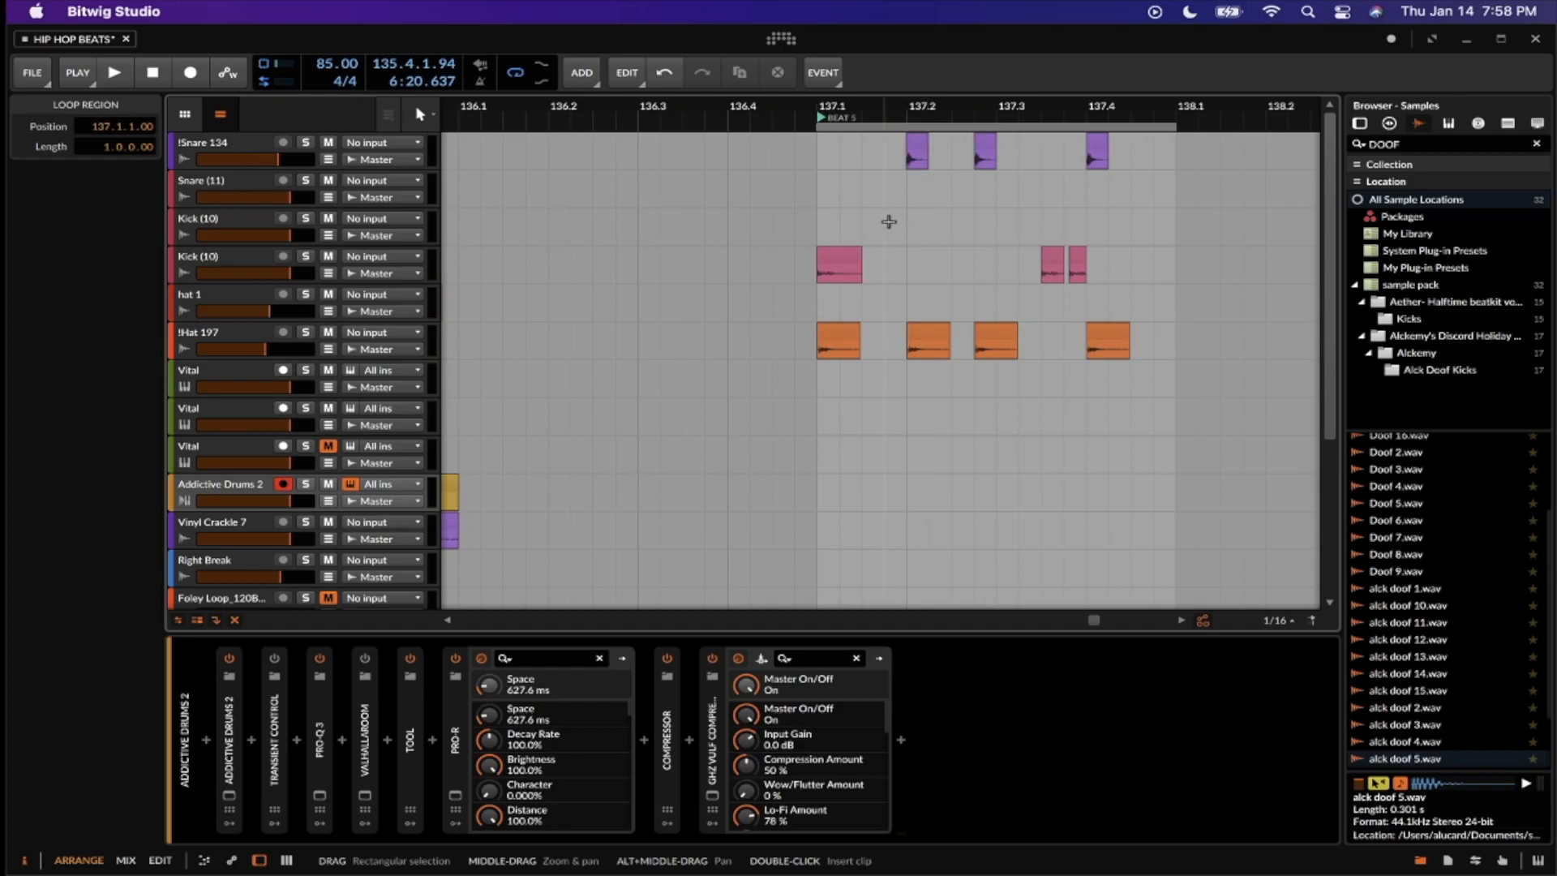
left_click(814, 176)
key("space")
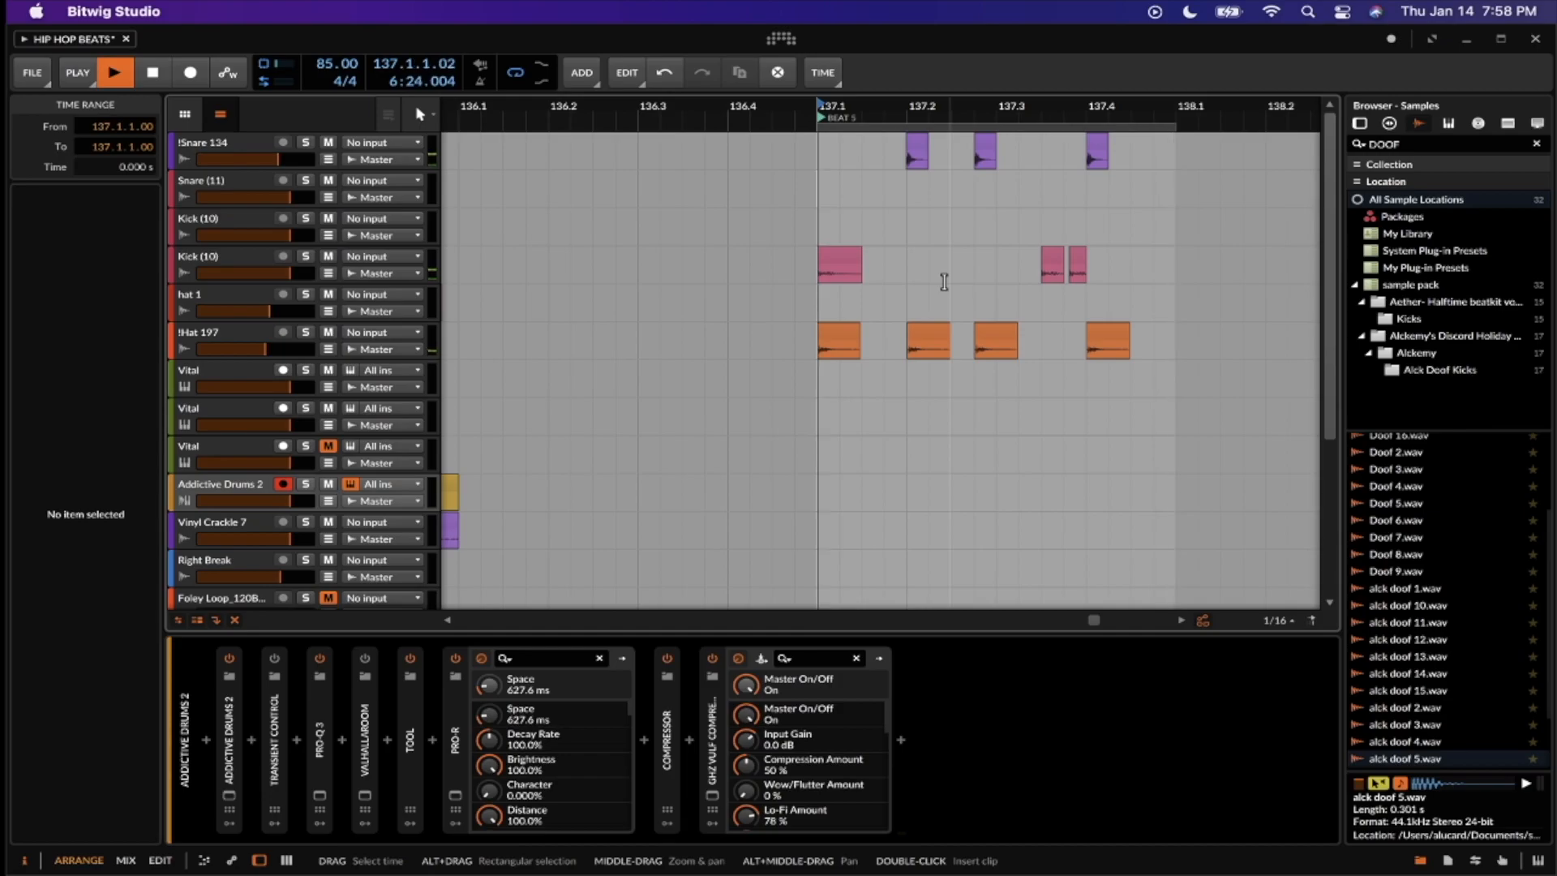
Select the first two !Snare 134 clips of BEAT 5 together and examine their placement against the grid
scroll(874, 268, "up", 3)
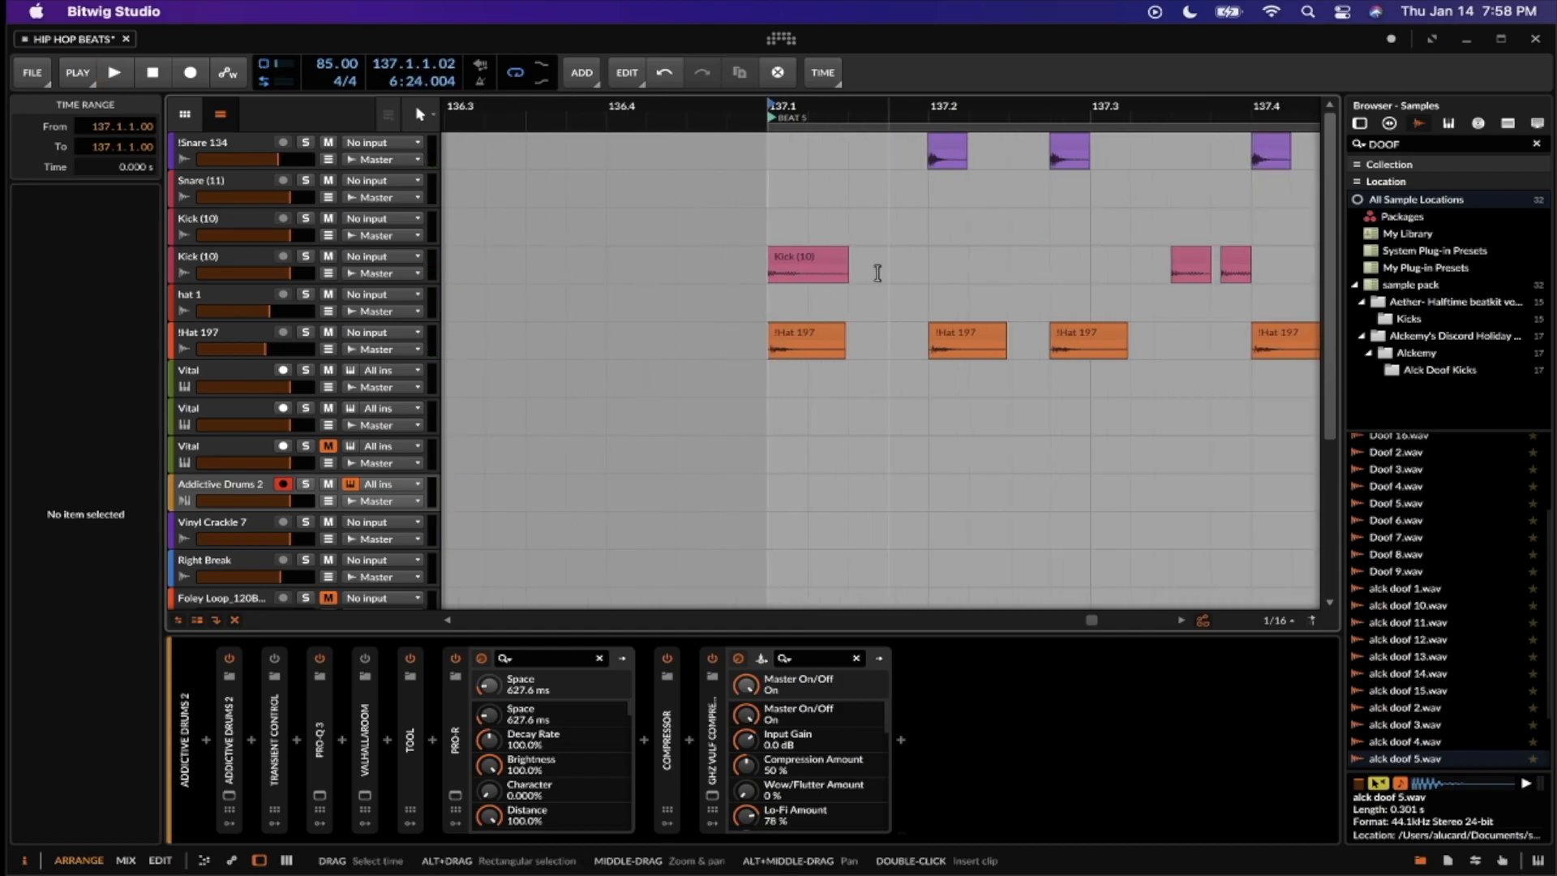
scroll(878, 272, "right", 2)
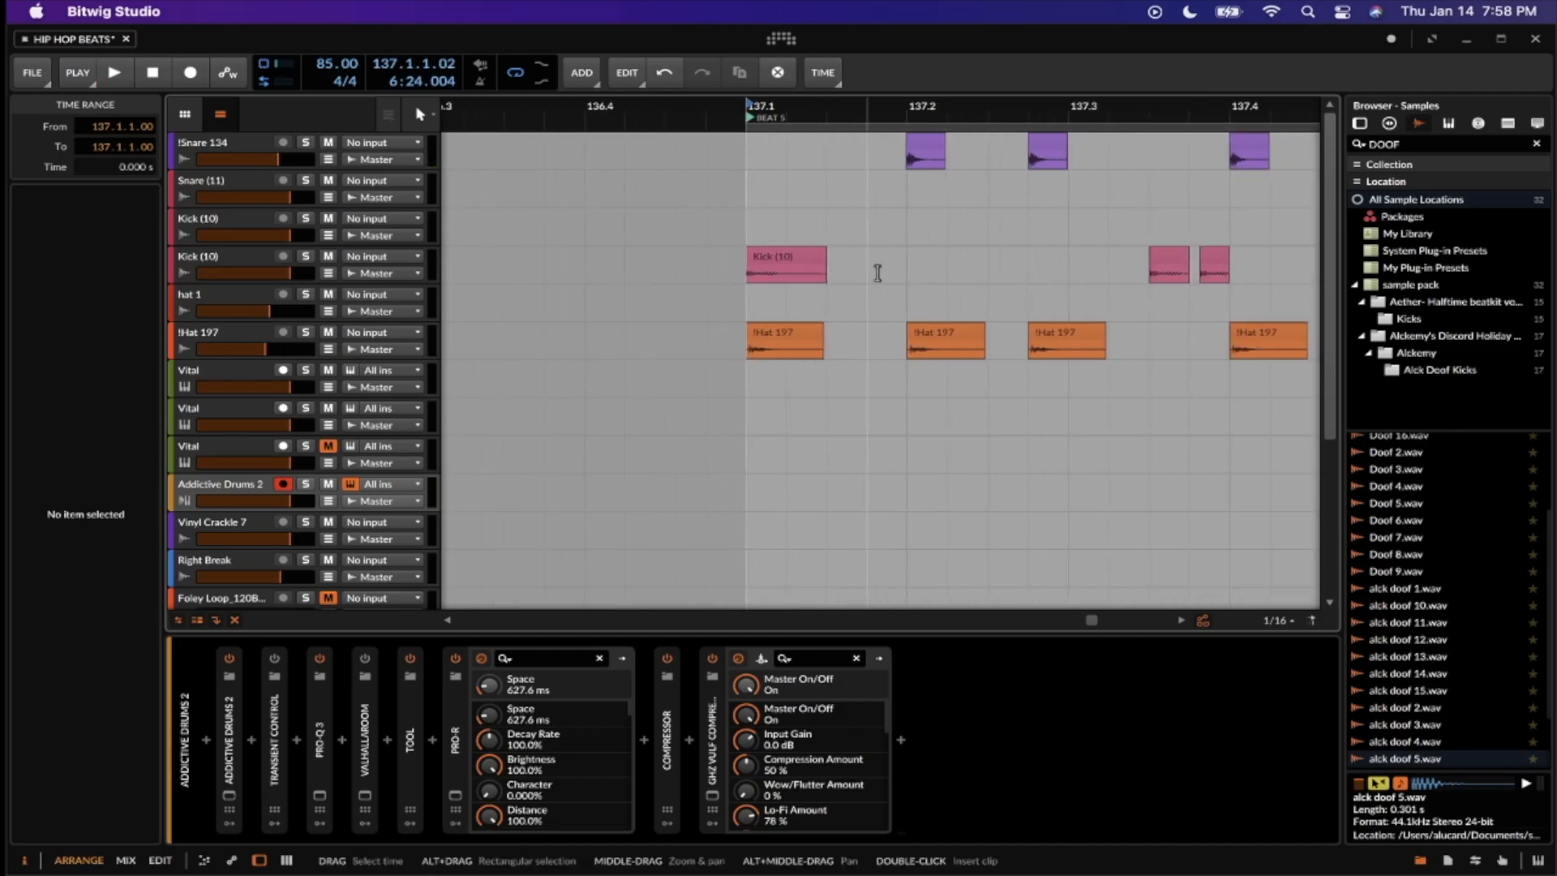
left_click(925, 143)
left_click(1044, 144, "shift")
scroll(1044, 145, "up", 4)
scroll(1043, 144, "up", 2)
scroll(1043, 144, "down", 3)
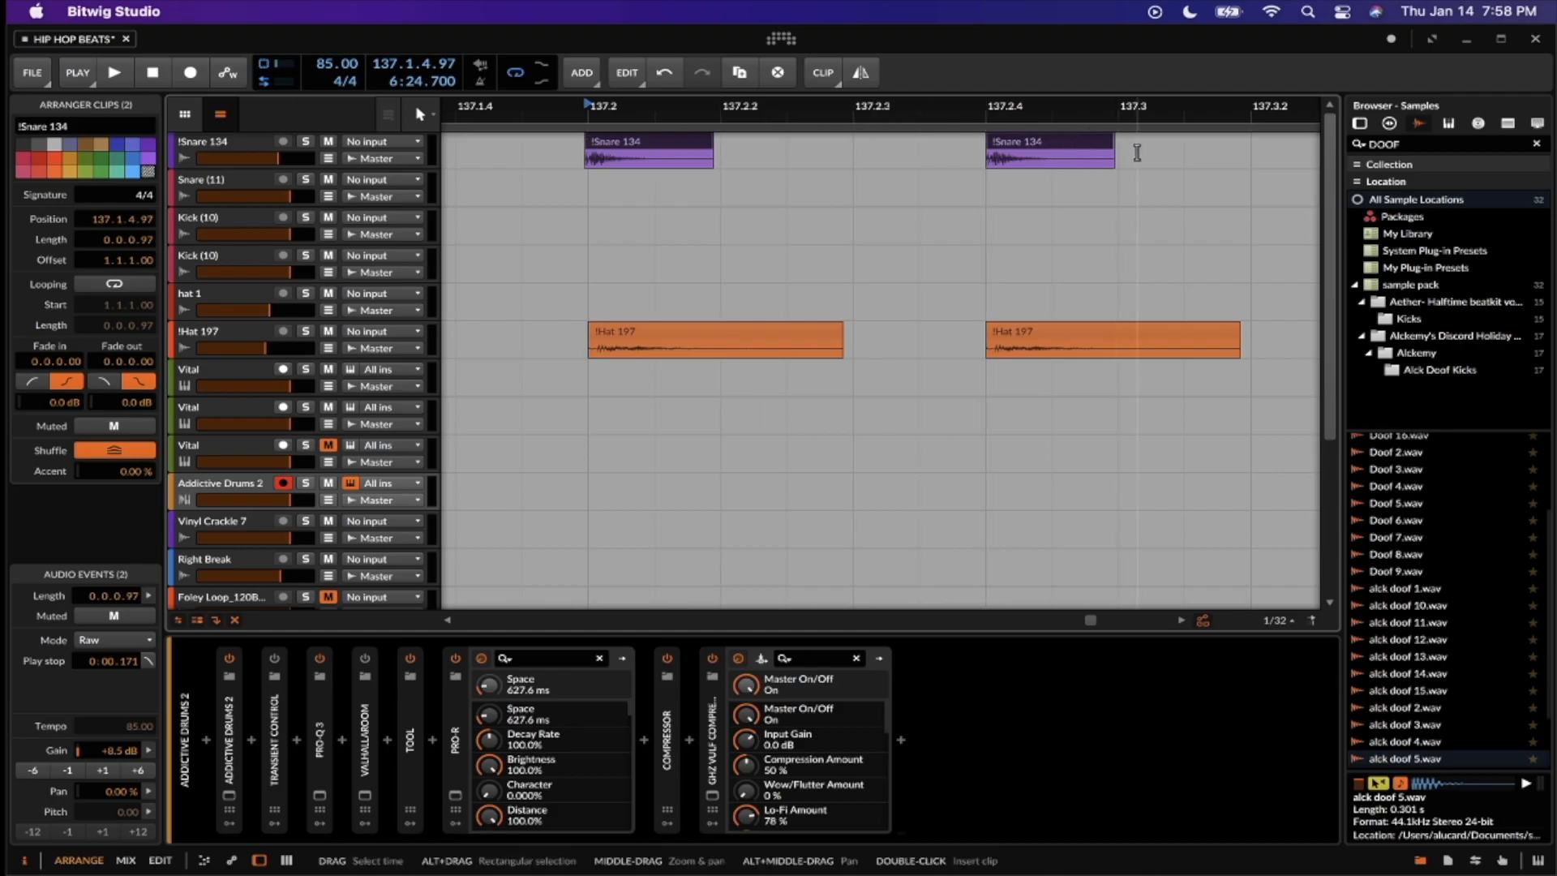
scroll(644, 144, "left", 4)
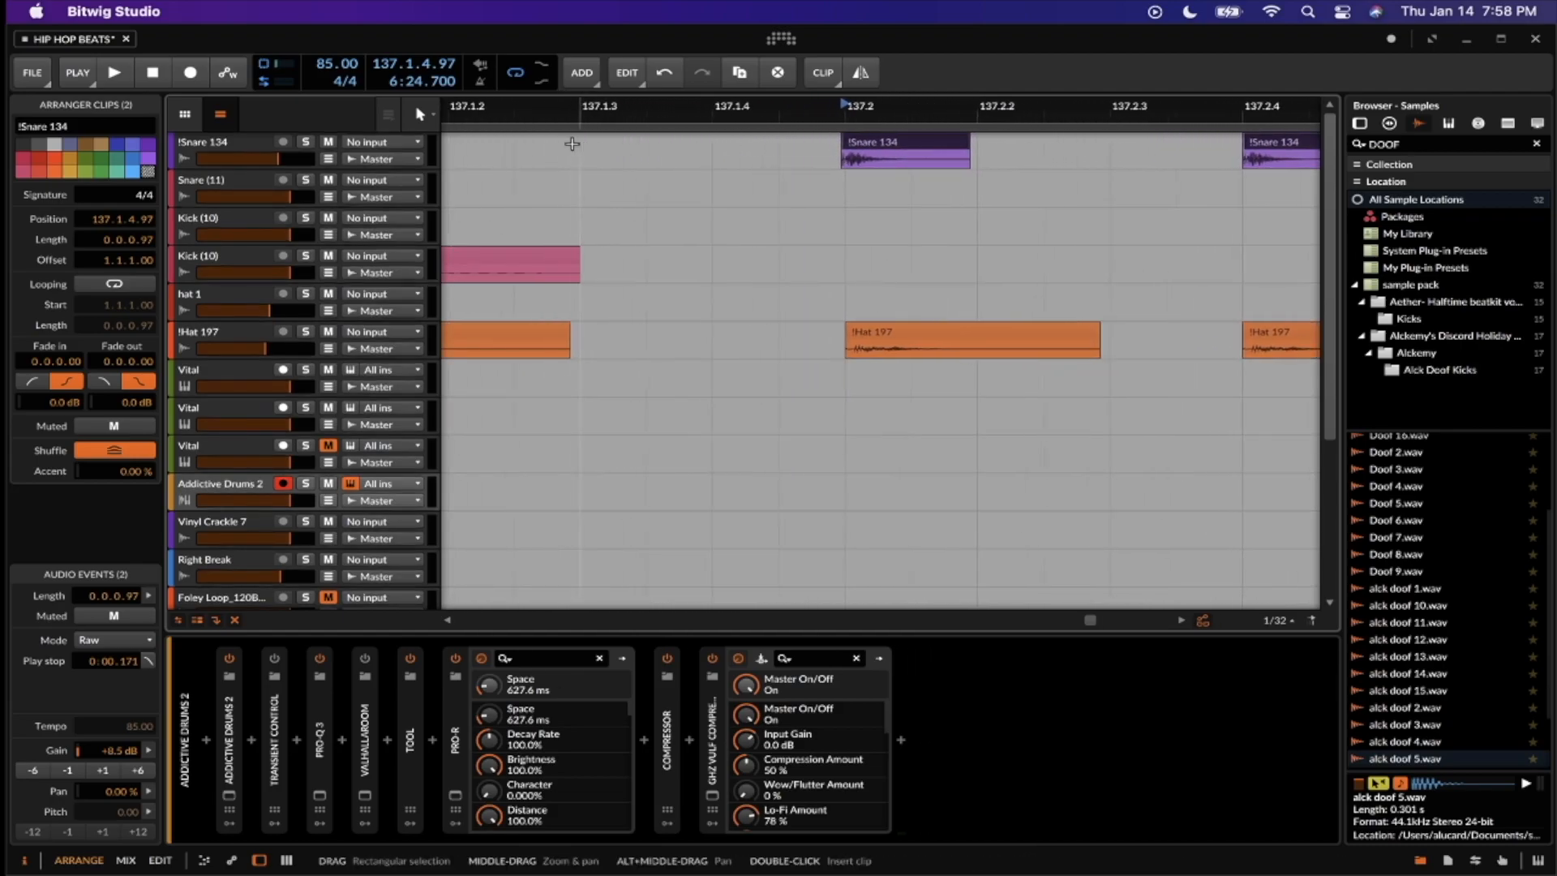
scroll(802, 142, "right", 3)
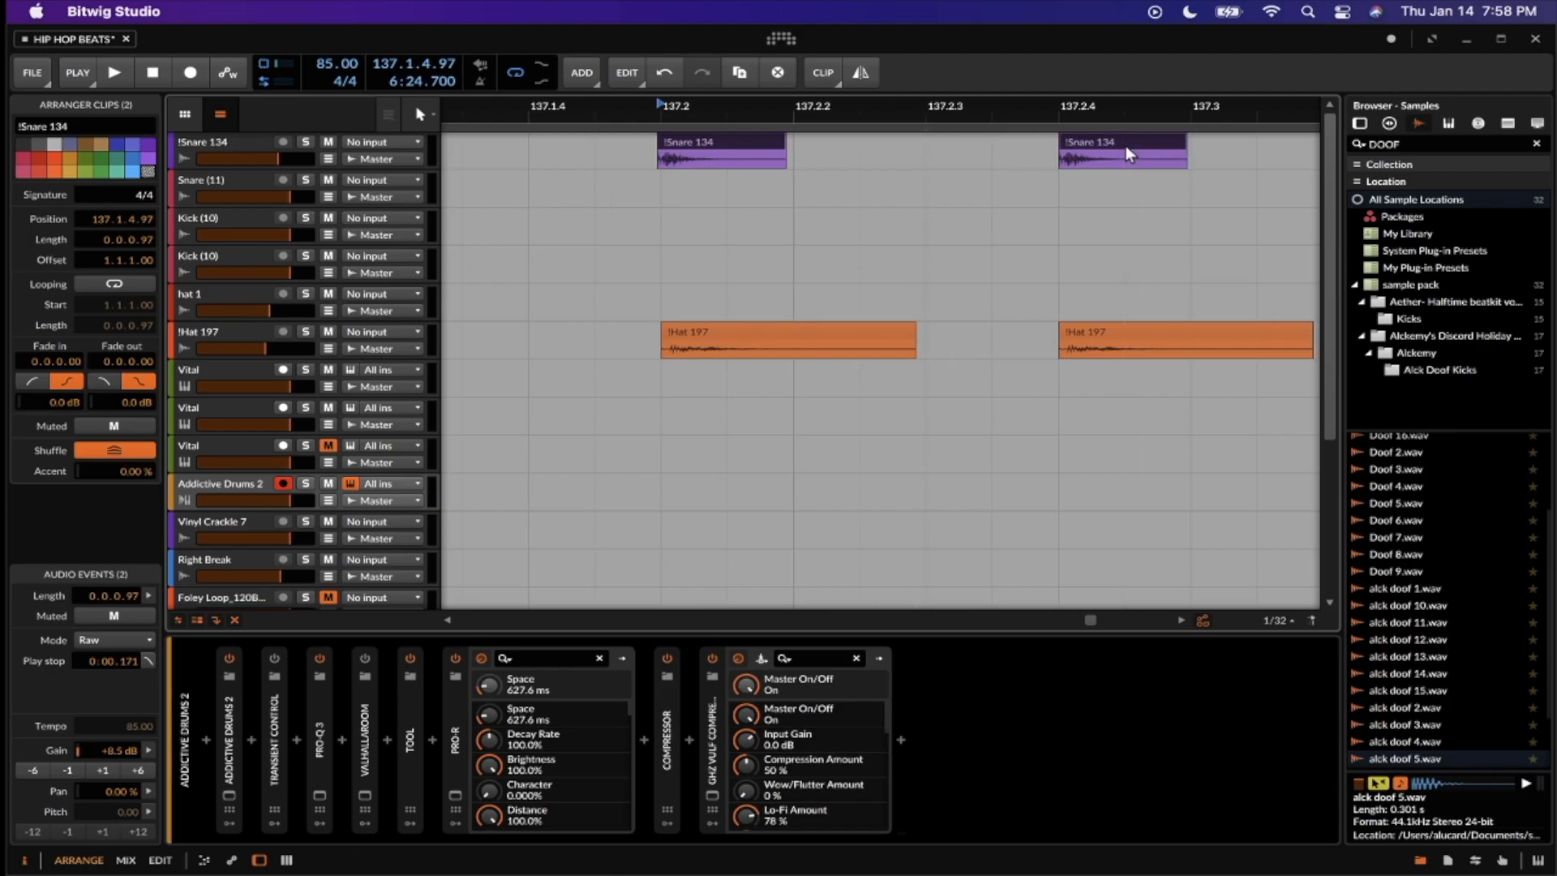
Select the second BEAT 5 snare clip, reselect the first one, play from it, and stop playback
left_click(1117, 141)
scroll(1117, 141, "down", 2)
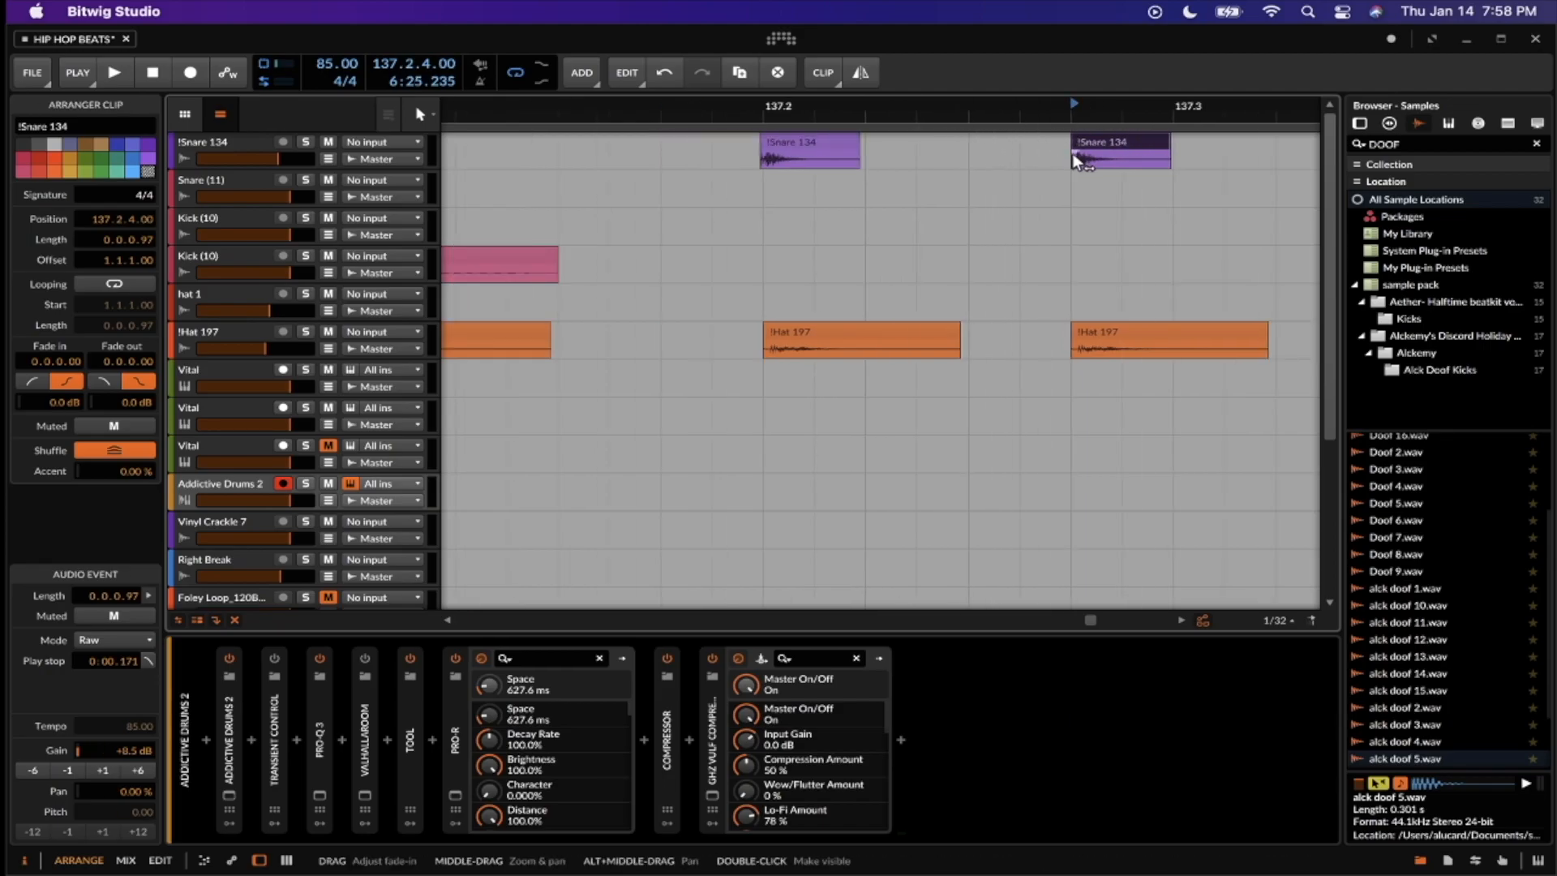
left_click(1067, 156)
left_click(830, 145)
key("space")
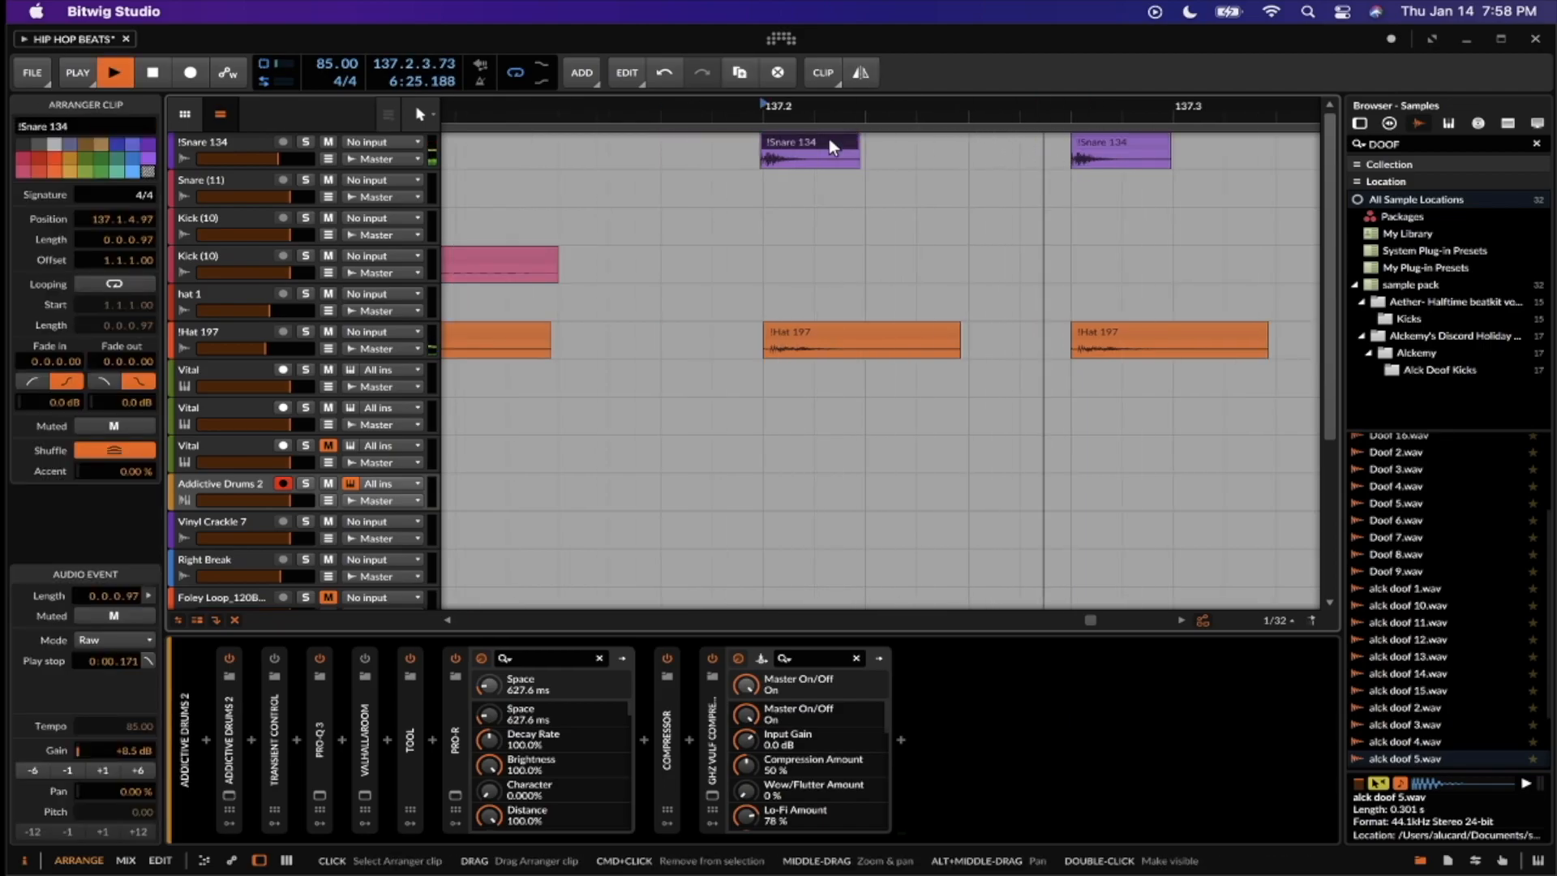
key("space")
Select the Kick (10) clip at 137.3.3.00, play BEAT 5 from there, and stop playback
scroll(825, 138, "down", 4)
scroll(825, 138, "up", 1)
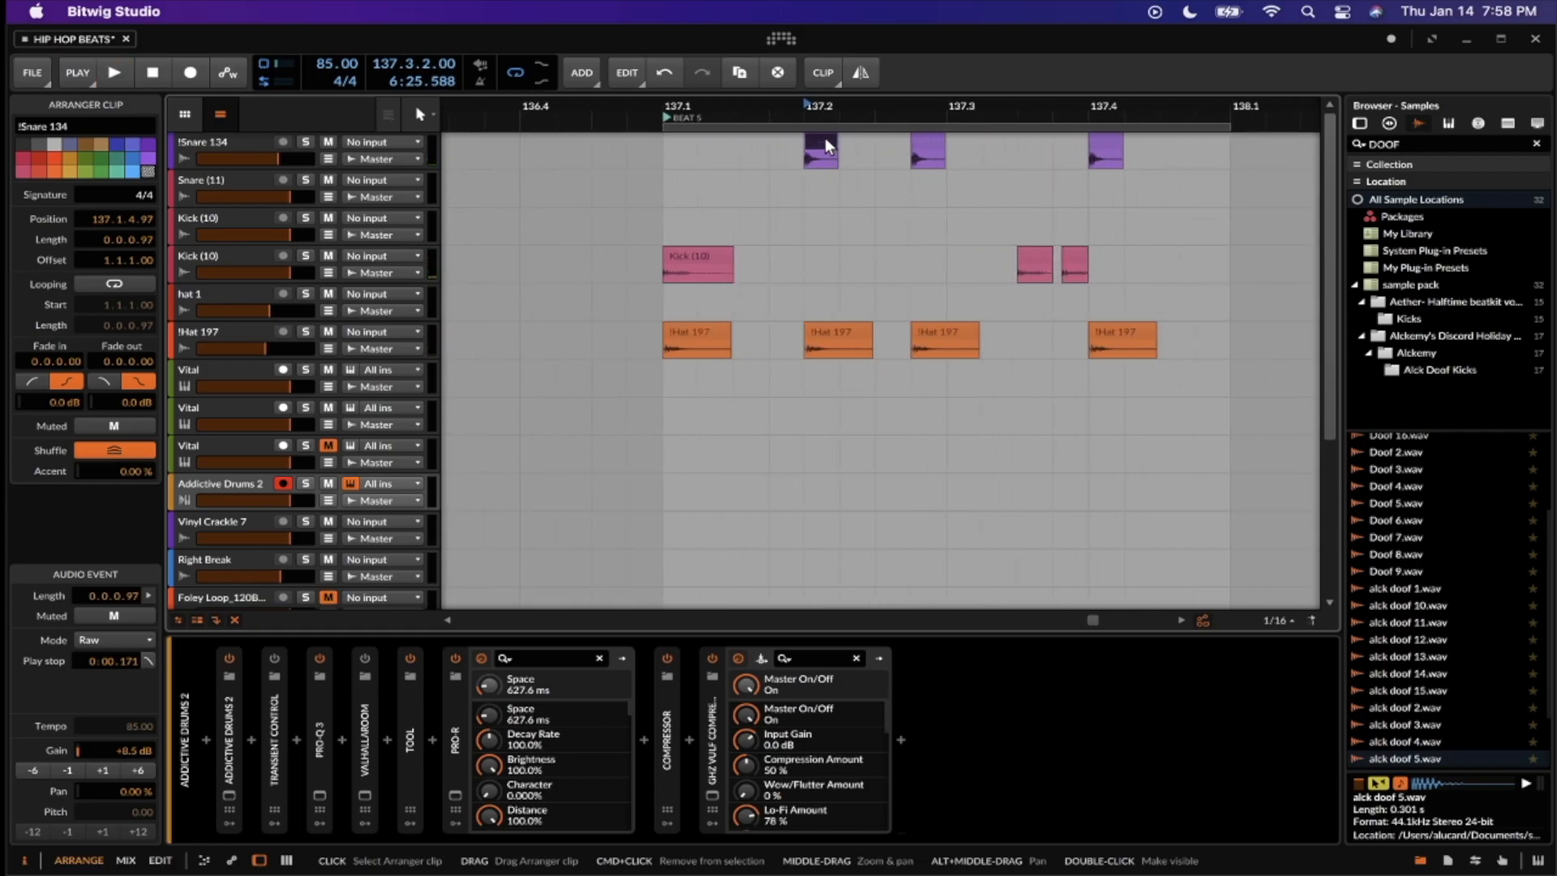
scroll(825, 138, "up", 1)
scroll(1044, 249, "up", 5)
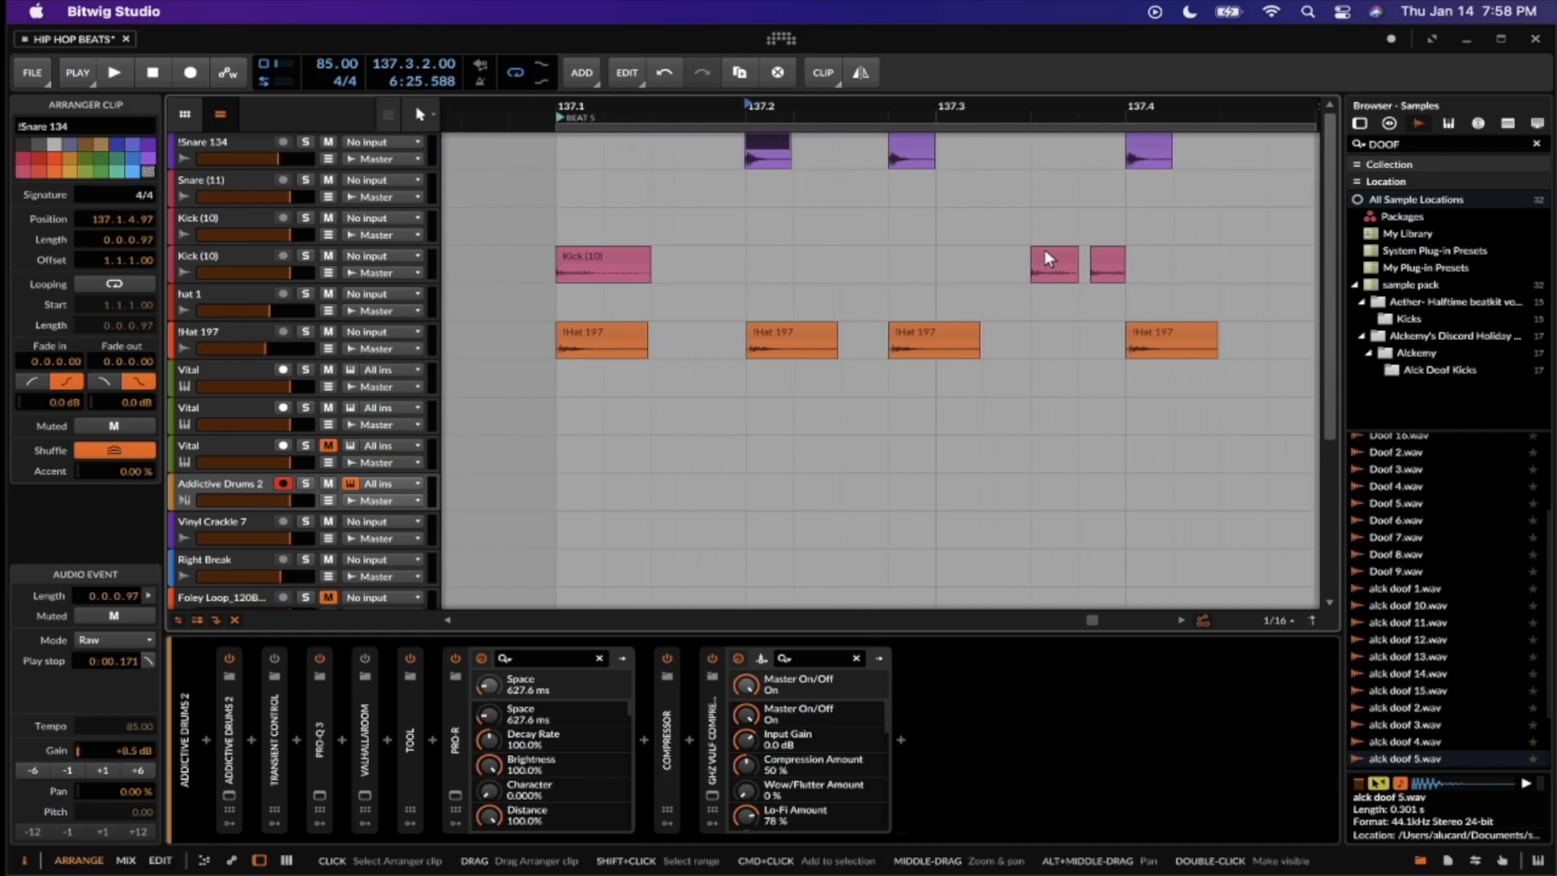
left_click(1044, 249)
scroll(1163, 247, "right", 2)
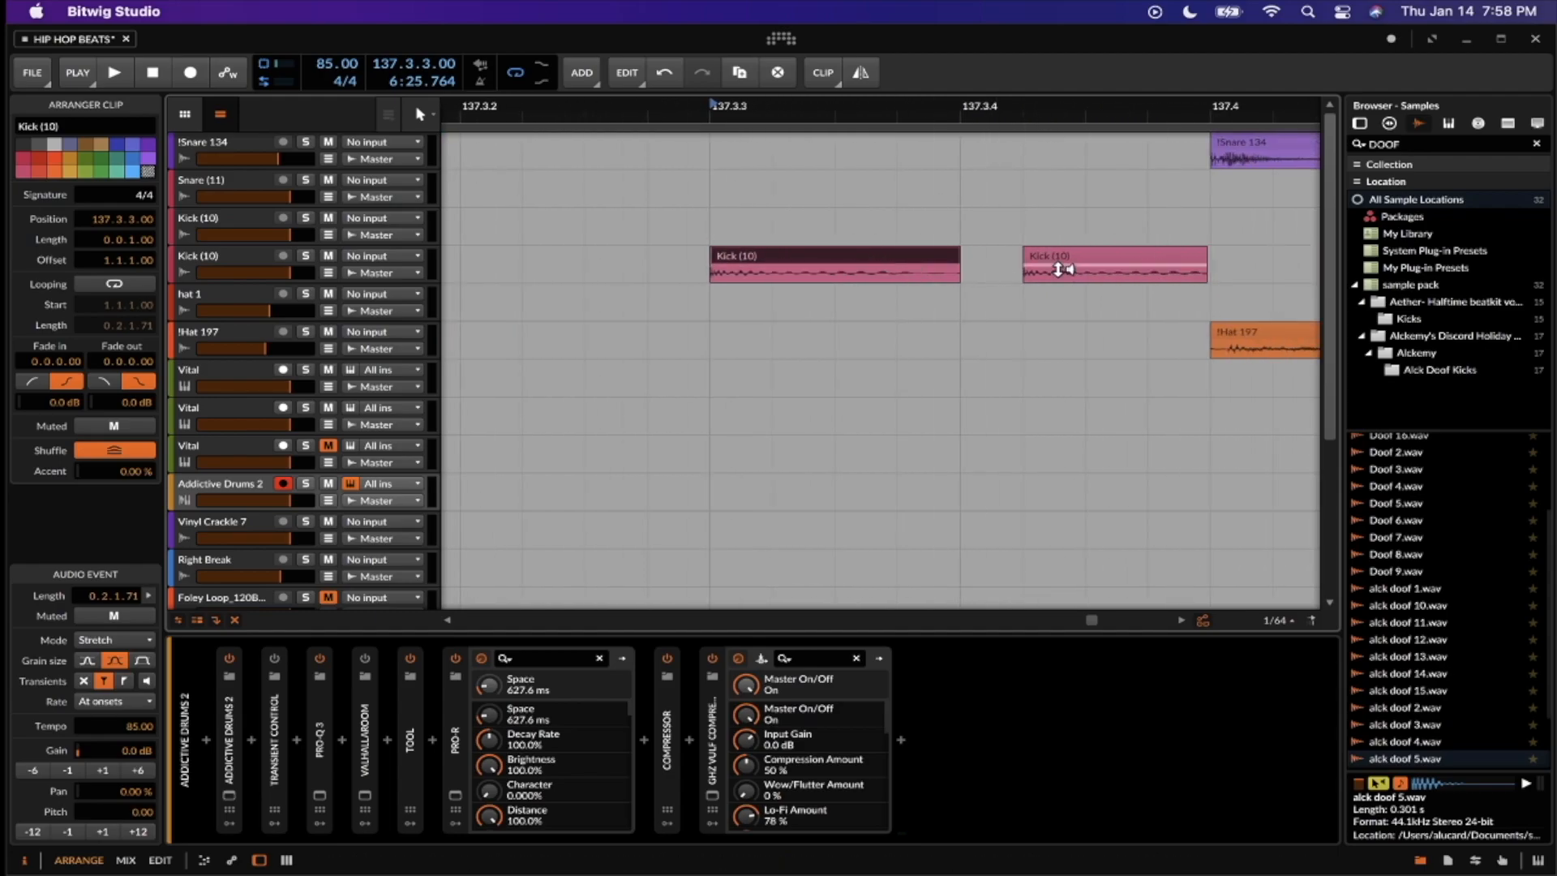
key("space")
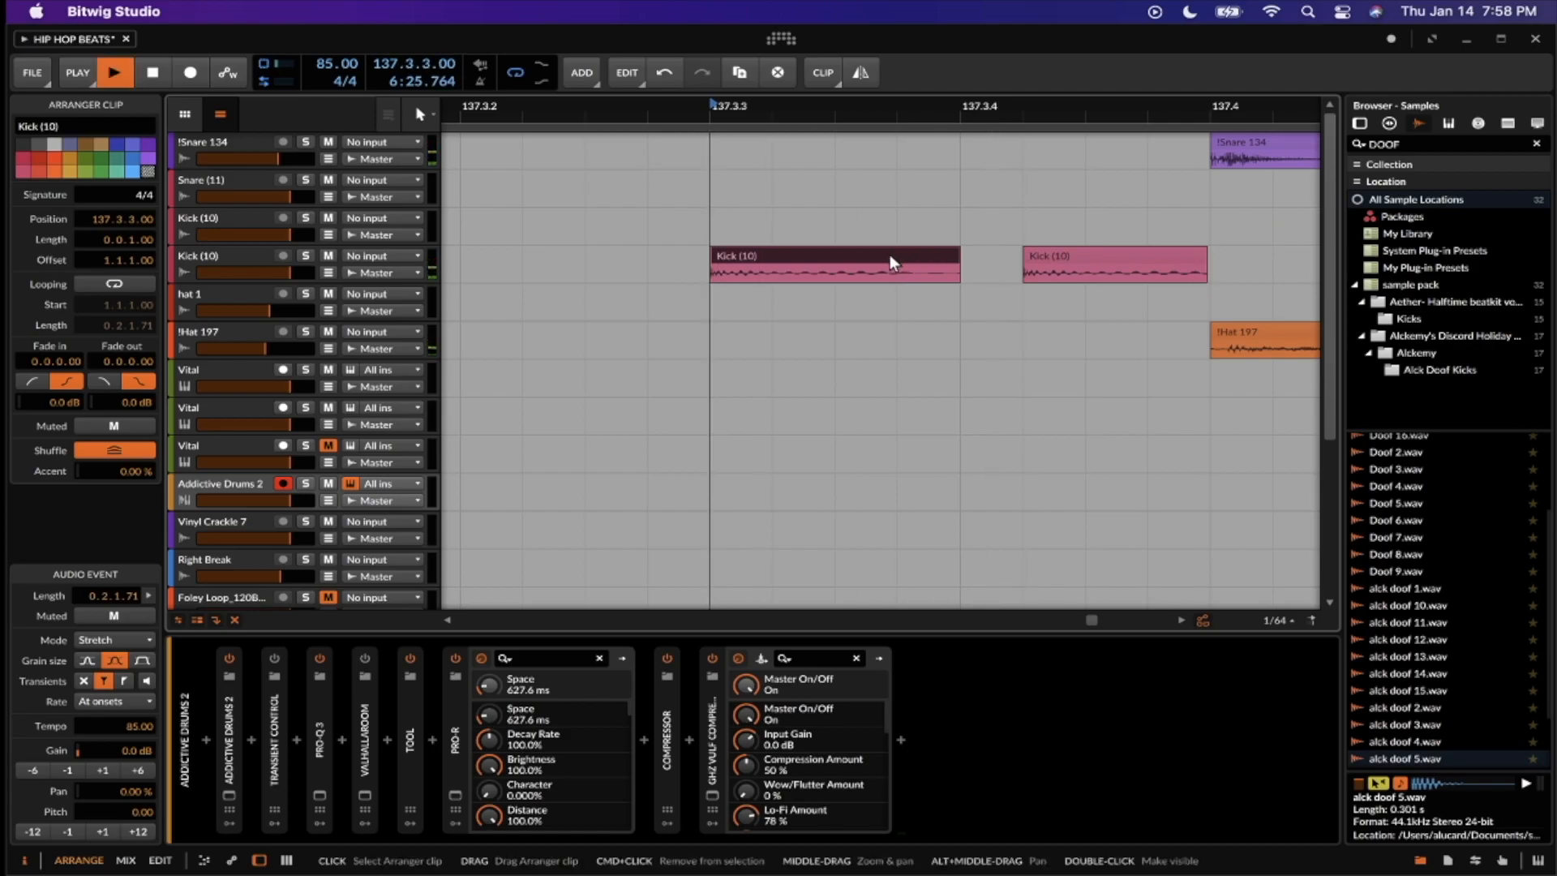
key("space")
Select the opening Kick (10) clip of BEAT 5, play the pattern from 137.1.1.00, and stop playback
scroll(889, 255, "down", 2)
scroll(868, 256, "down", 4)
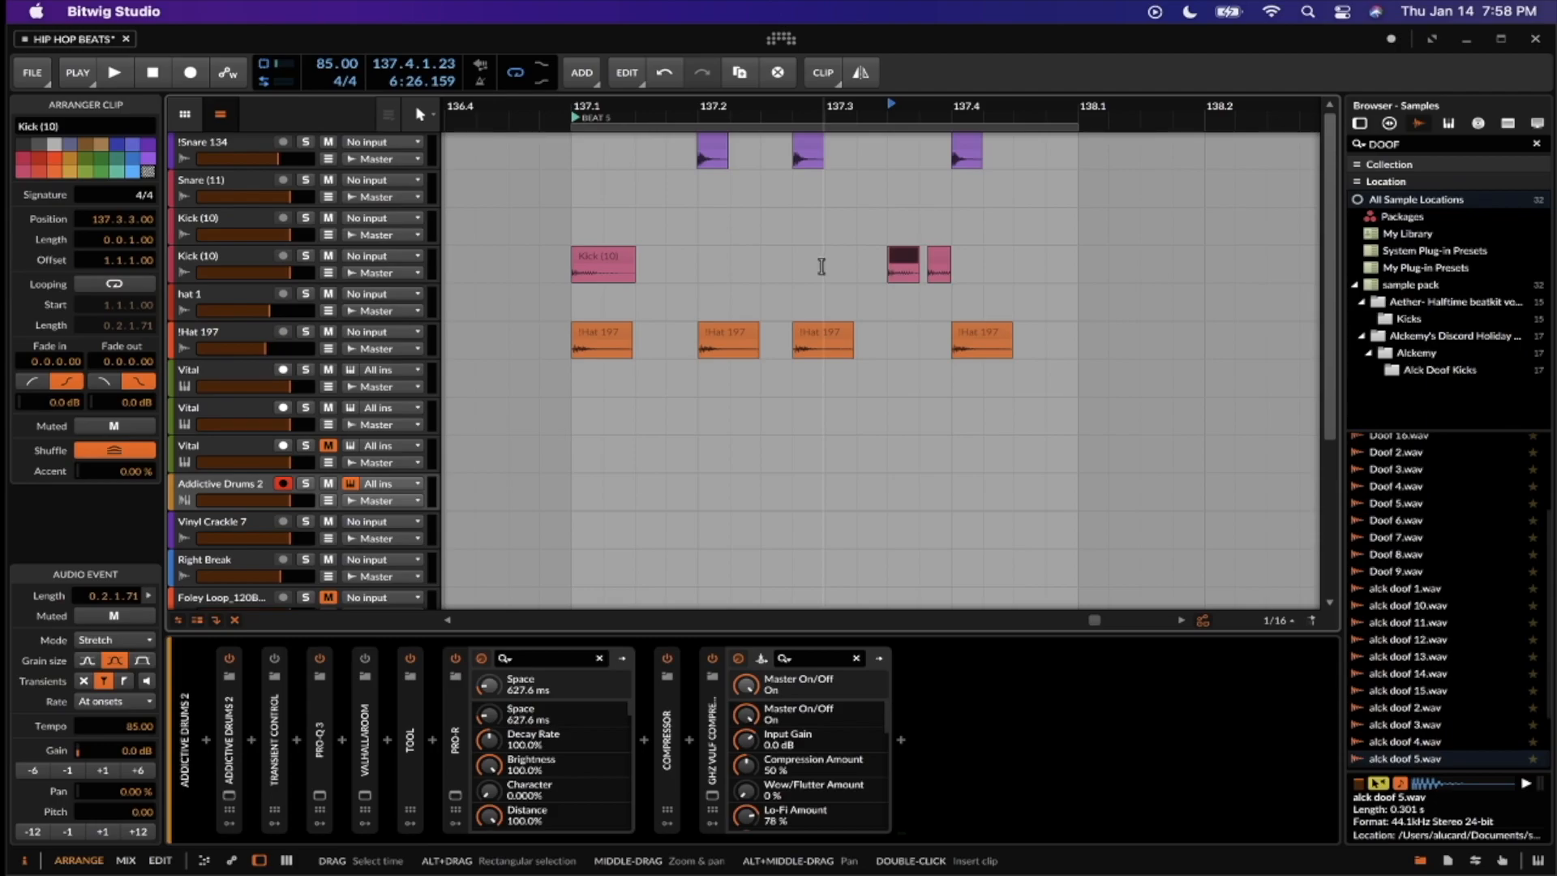
key("space")
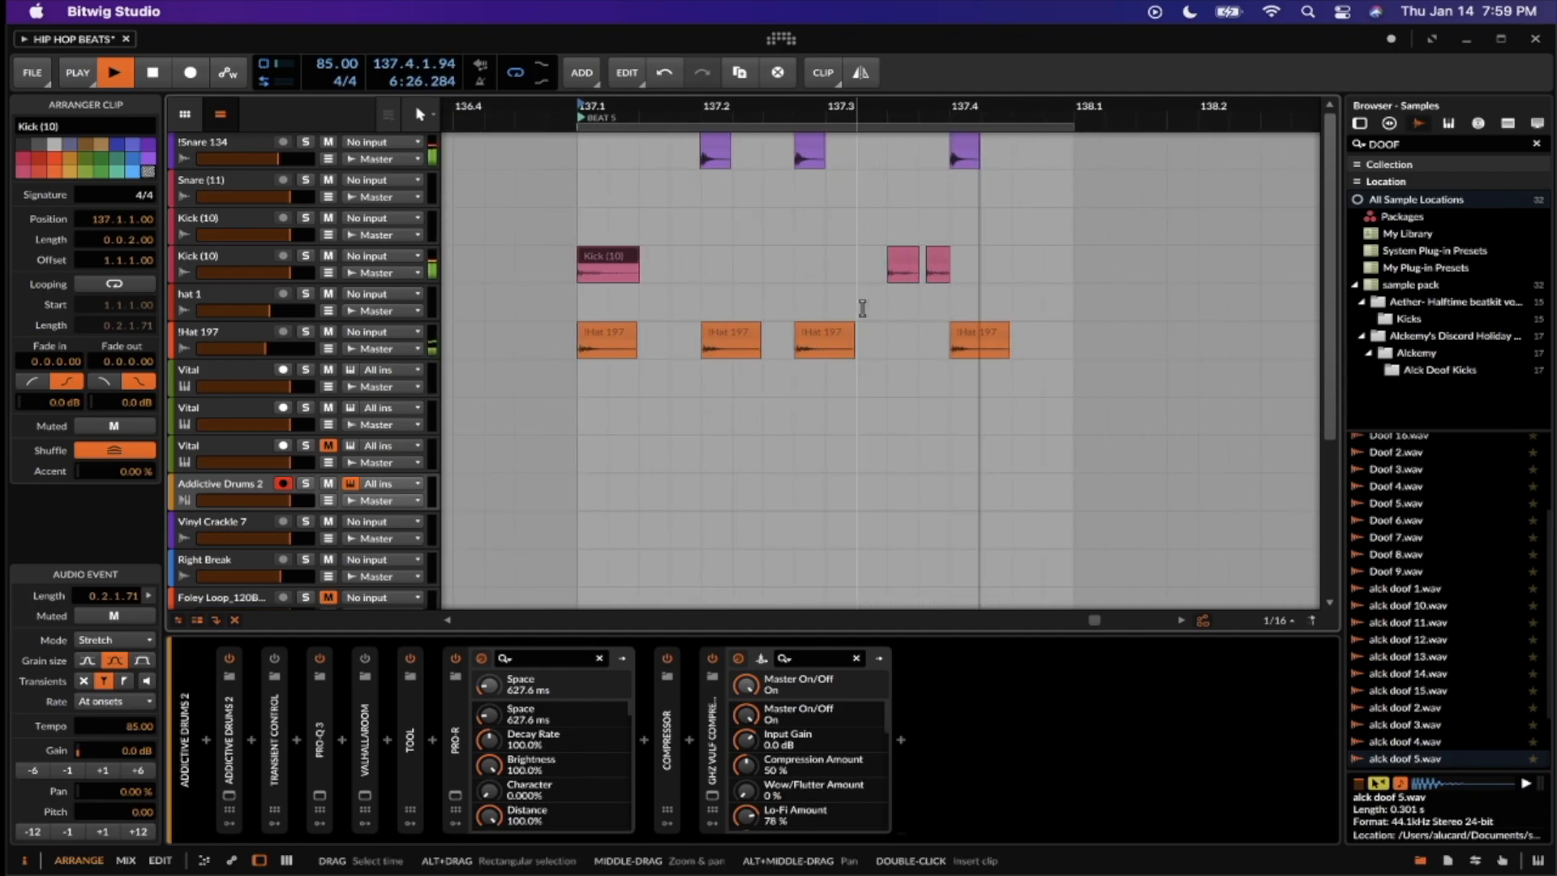
key("space")
Select the !Hat 197 clips of BEAT 5 one after another to examine where each hat falls
left_click(615, 333)
scroll(837, 346, "up", 2)
scroll(838, 346, "up", 4)
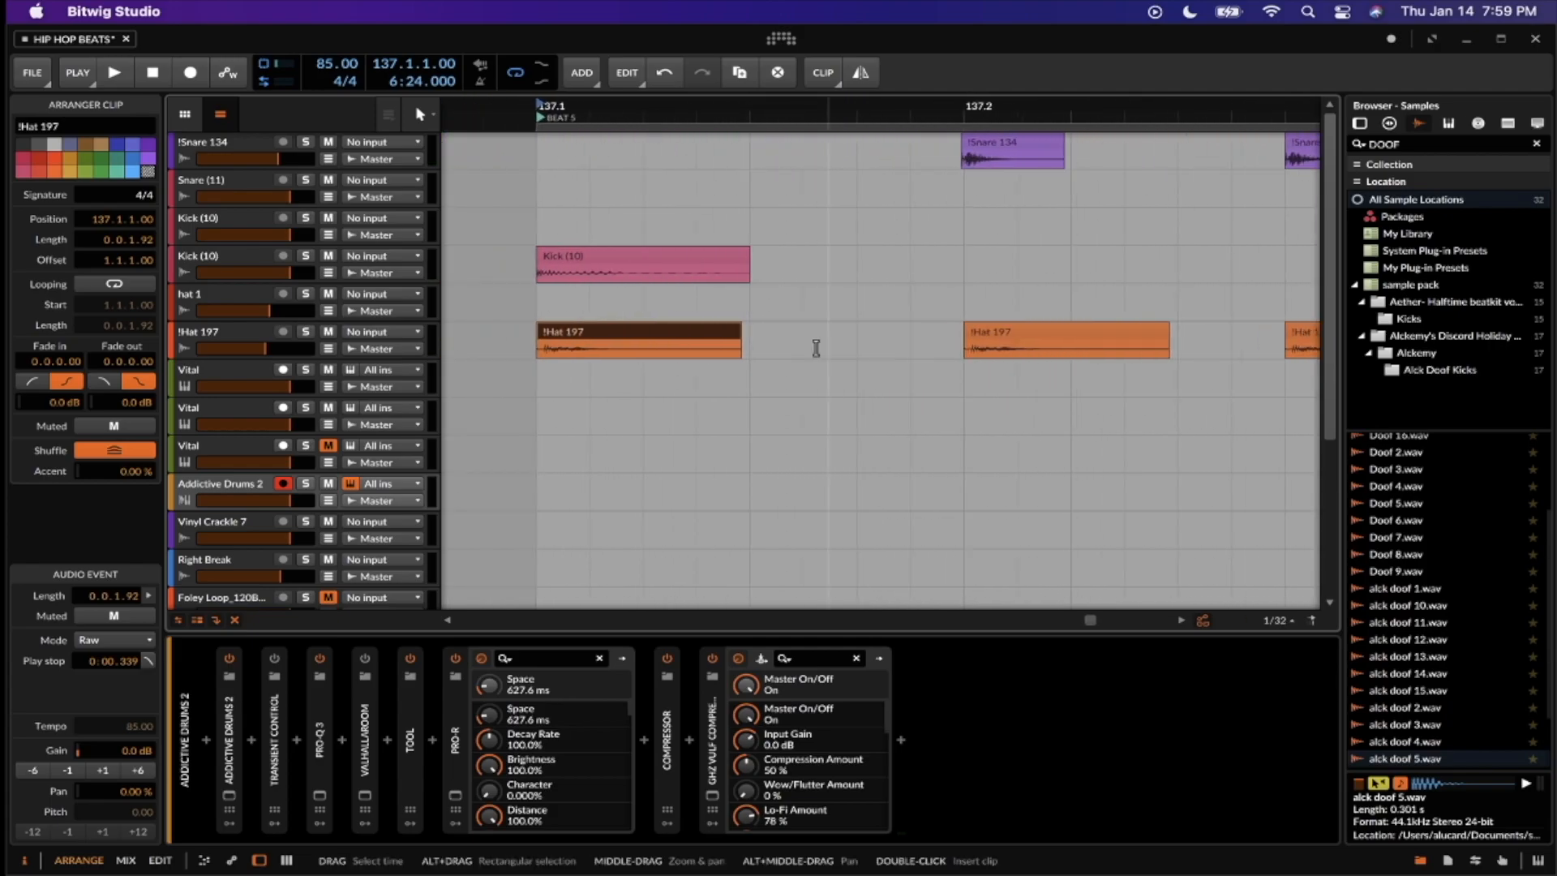
scroll(664, 326, "down", 4)
left_click(792, 336)
left_click(1160, 334)
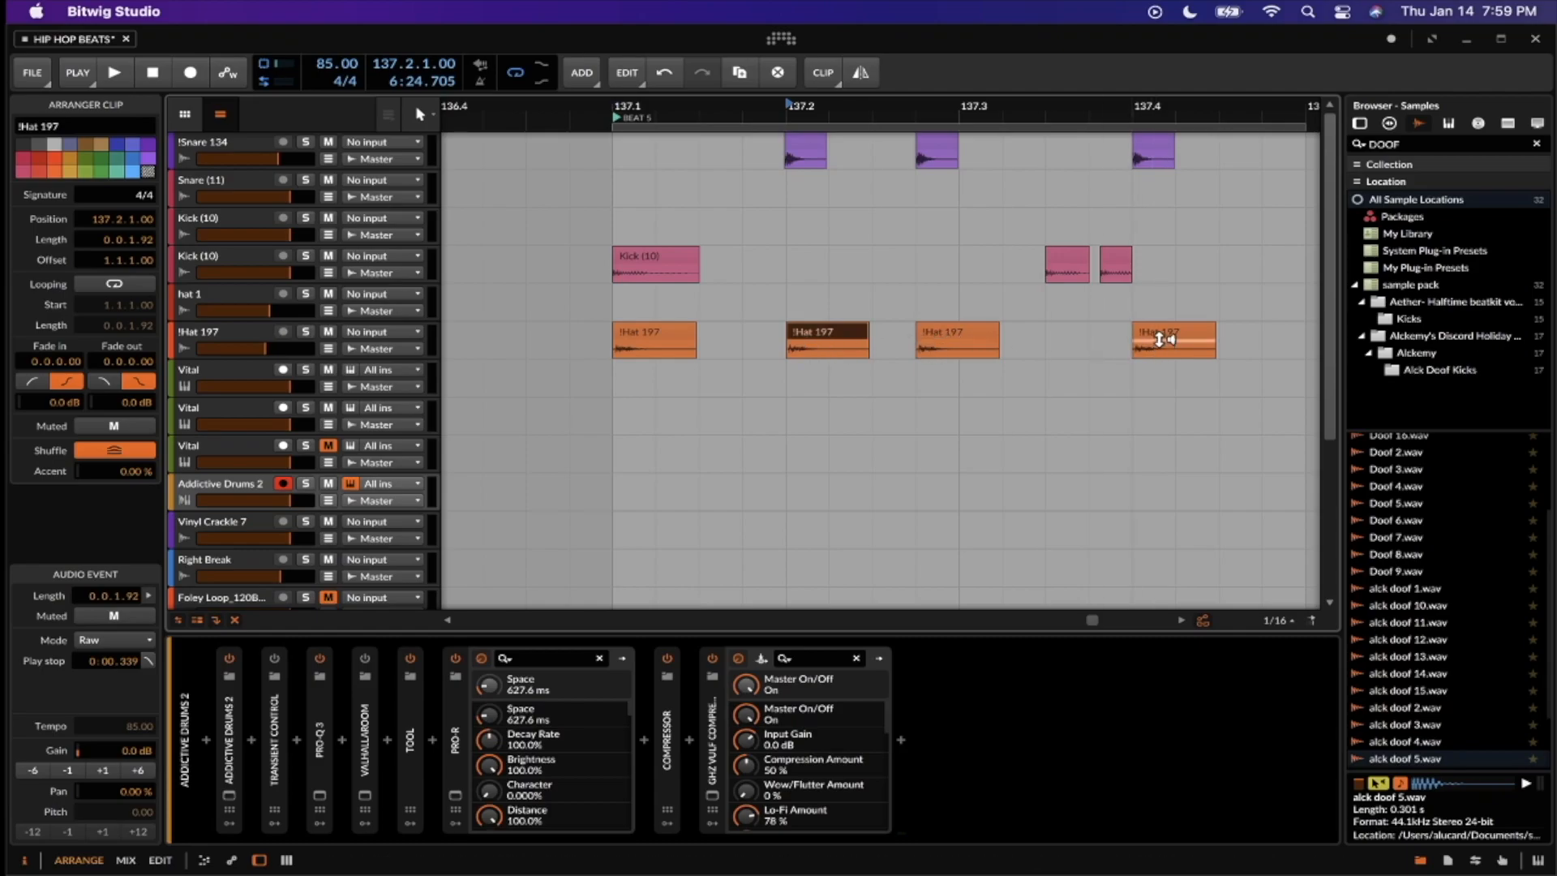
scroll(1160, 334, "down", 3)
scroll(1161, 334, "up", 5)
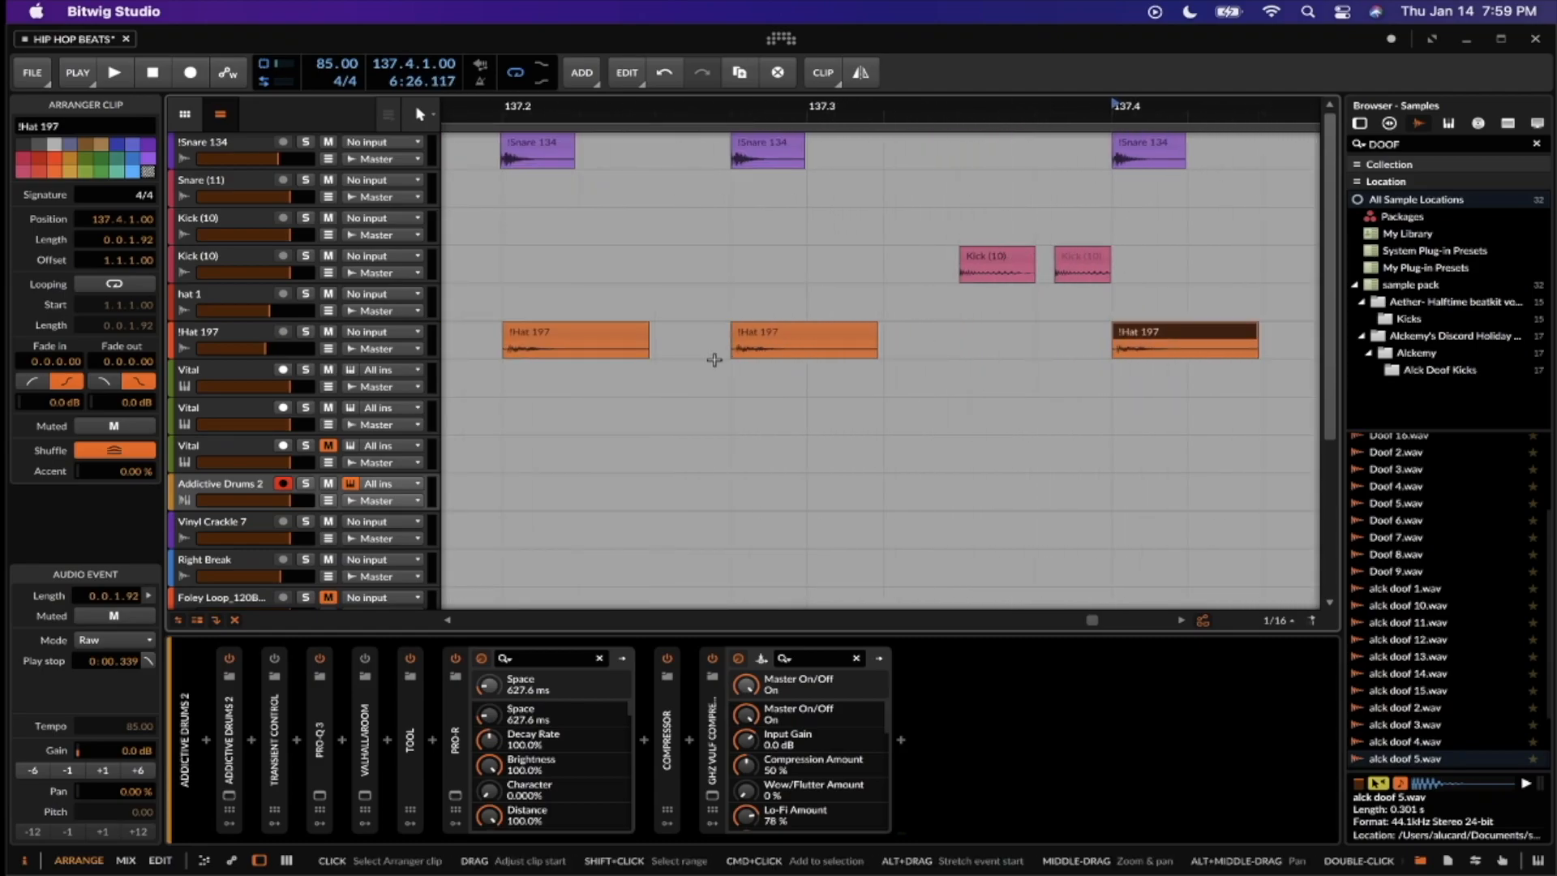
left_click(767, 329)
Select the two late Kick (10) clips of BEAT 5 together, and return the playback position to 137.1.1.00
left_click(1004, 258)
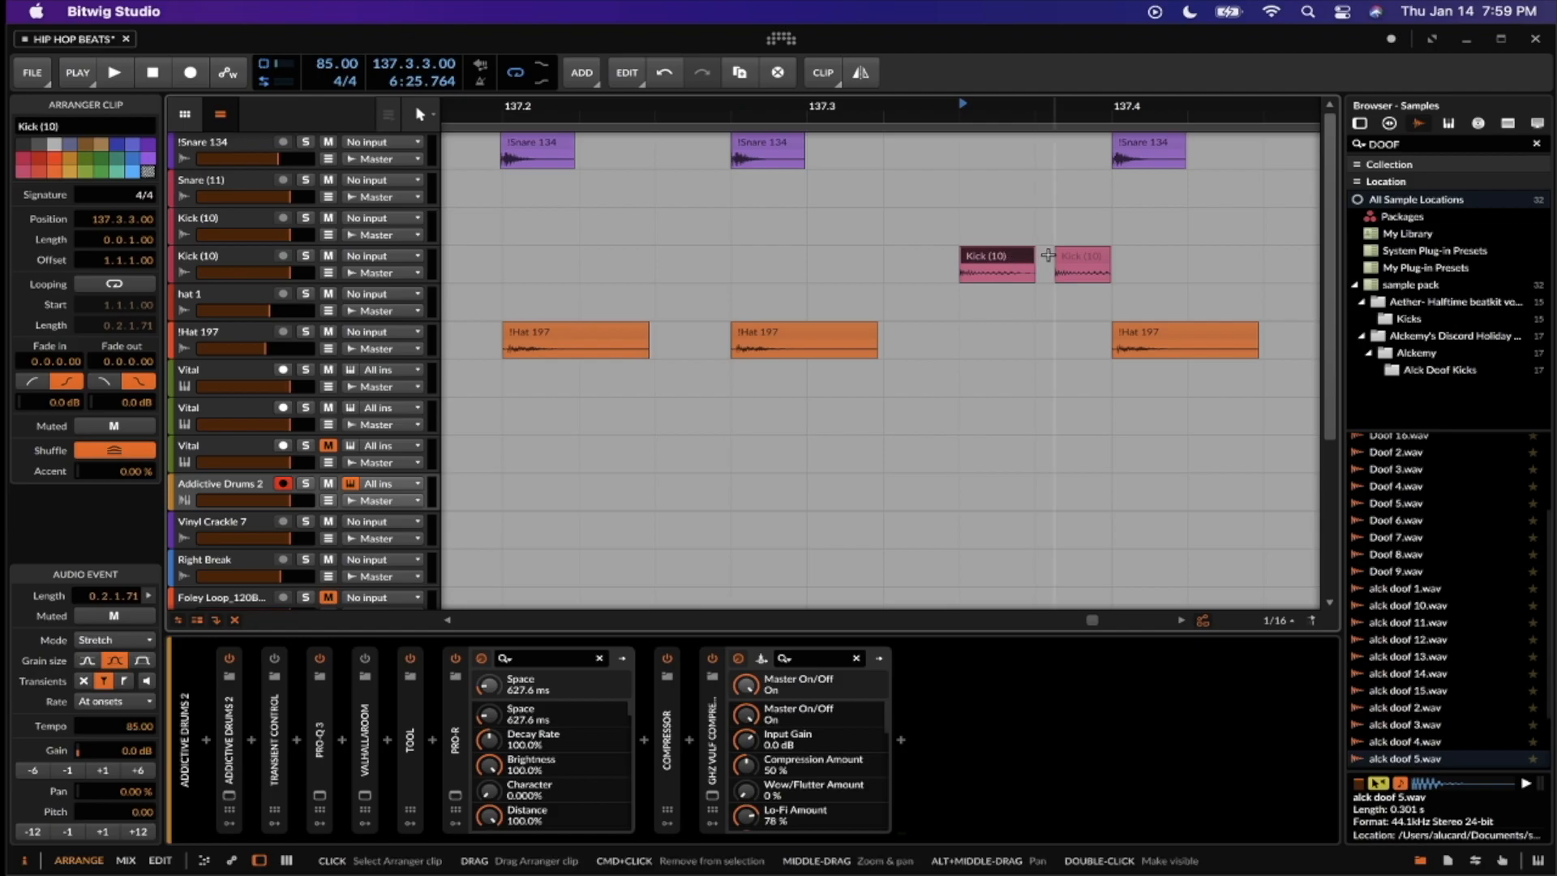
left_click(1065, 262, "shift")
scroll(1039, 253, "down", 4)
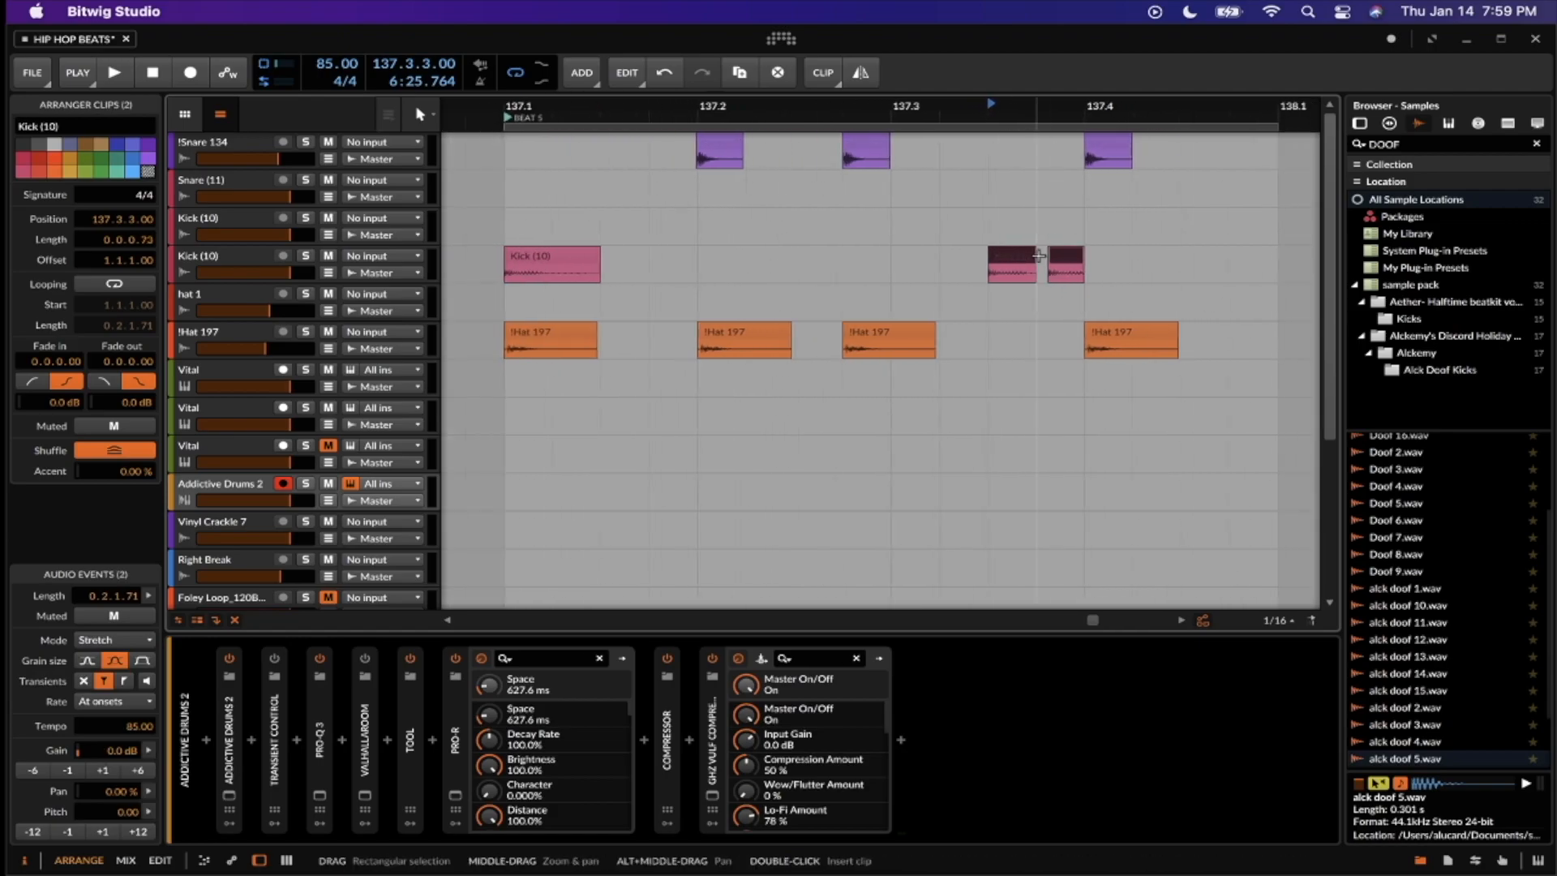
scroll(1039, 253, "up", 1)
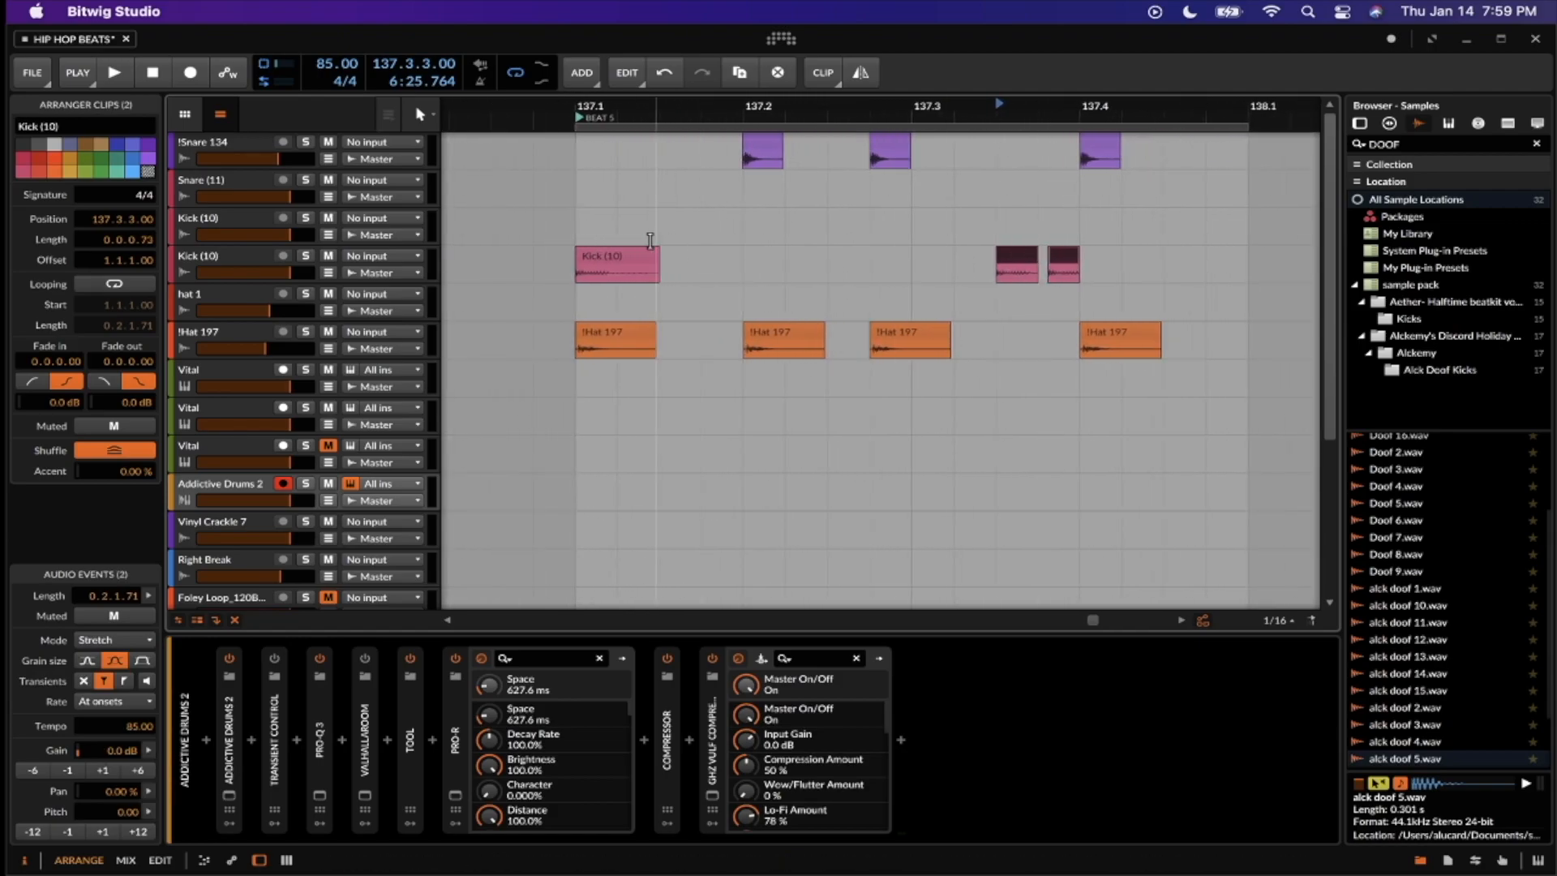
left_click(605, 251)
scroll(605, 251, "down", 1)
left_click(579, 224)
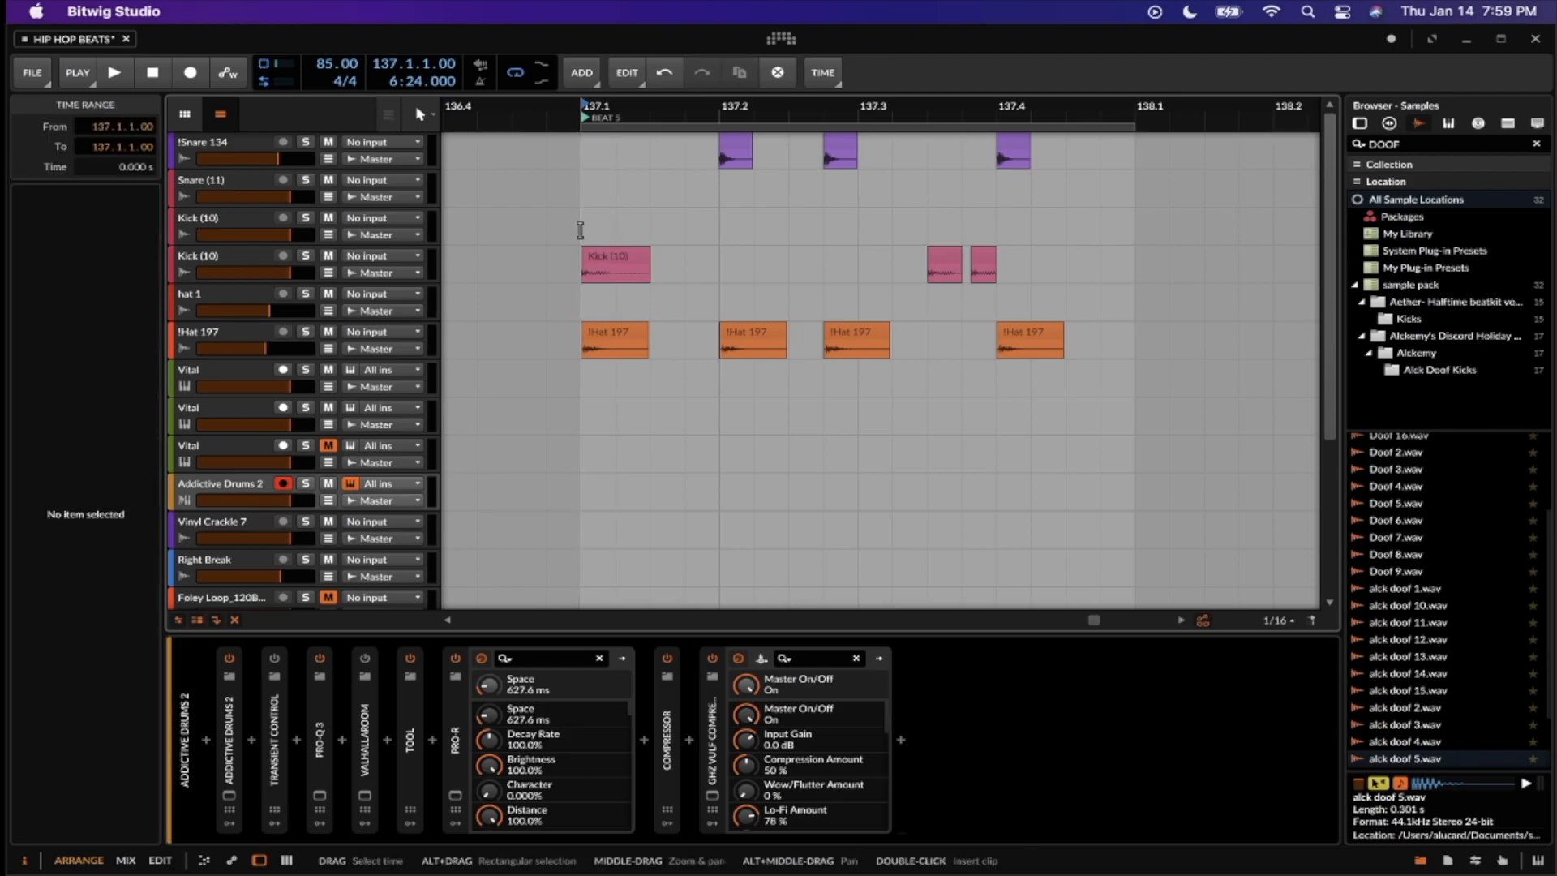
scroll(686, 282, "down", 2)
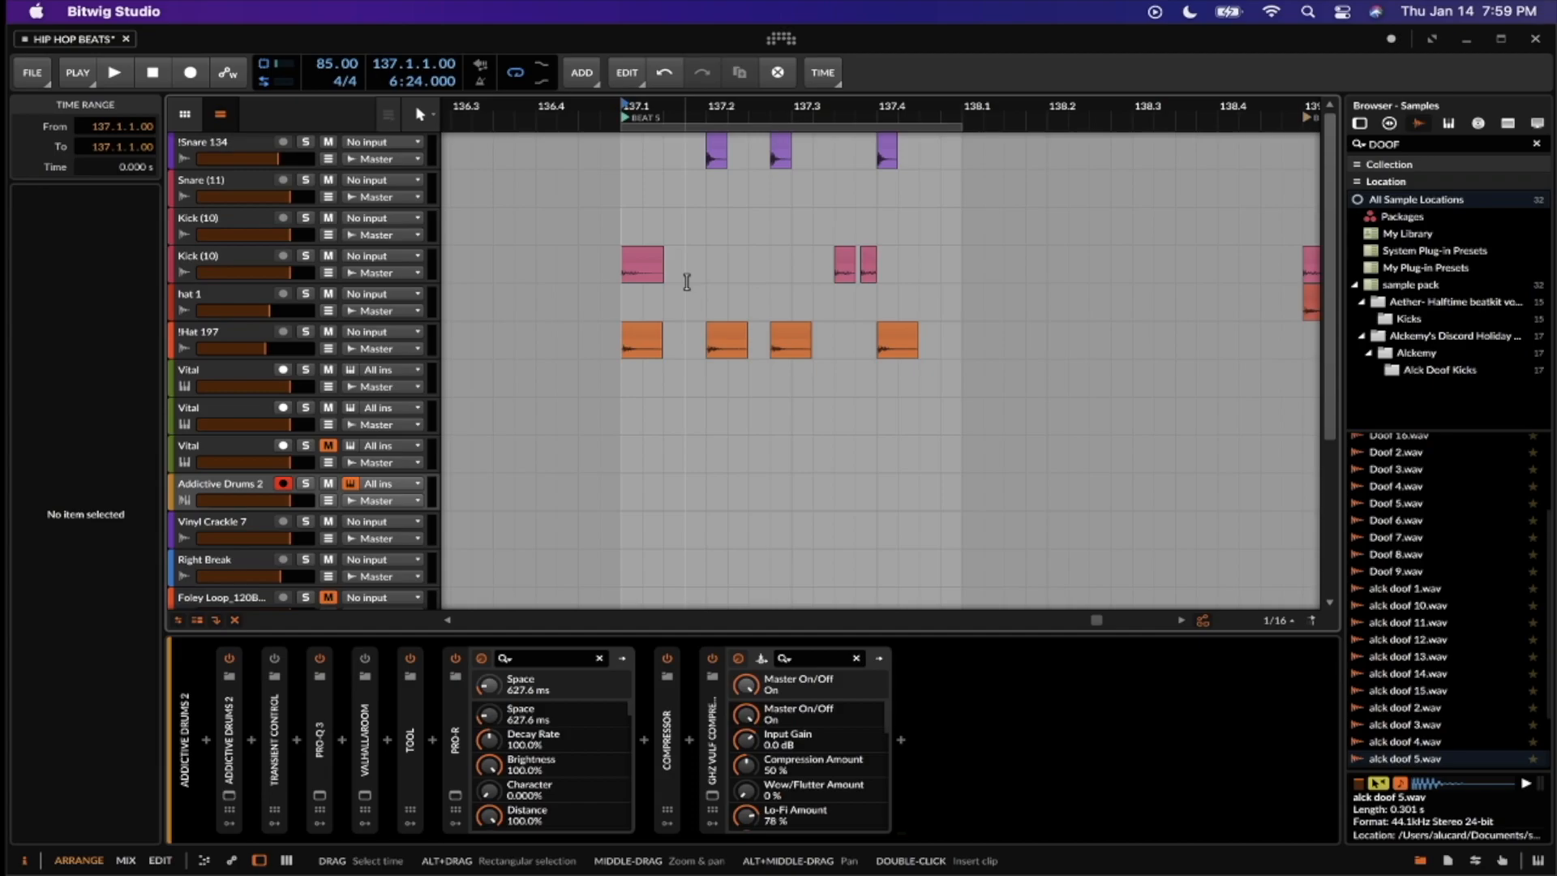
Select the opening Kick (10) clip and examine its spacing to the snares, hats and late kicks in BEAT 5
left_click(640, 253)
scroll(640, 253, "left", 1)
scroll(640, 253, "up", 3)
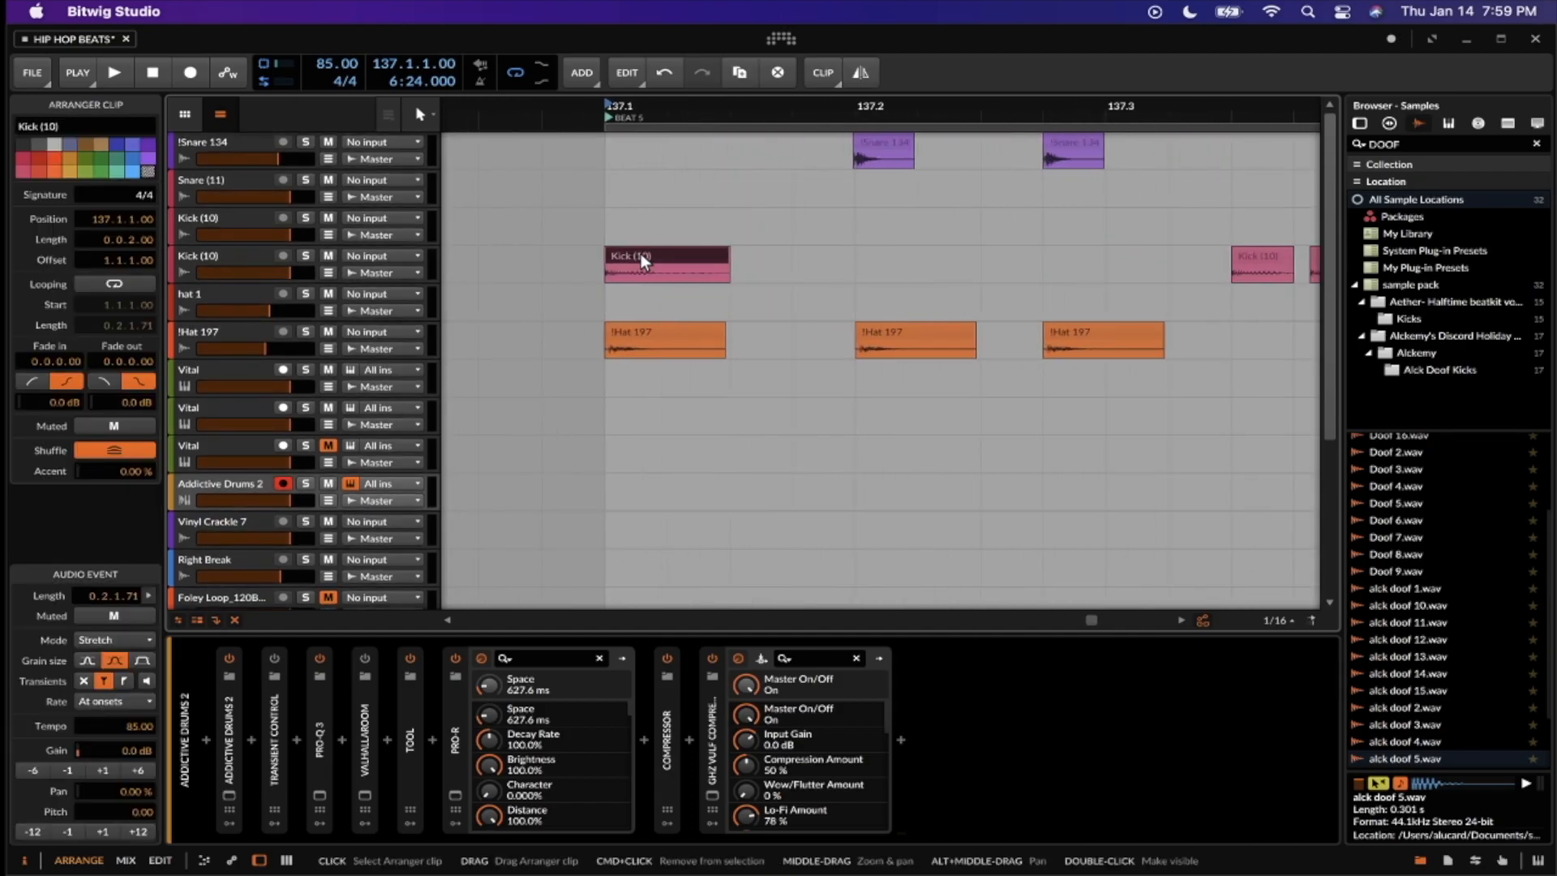
scroll(637, 255, "down", 2)
scroll(635, 255, "up", 3)
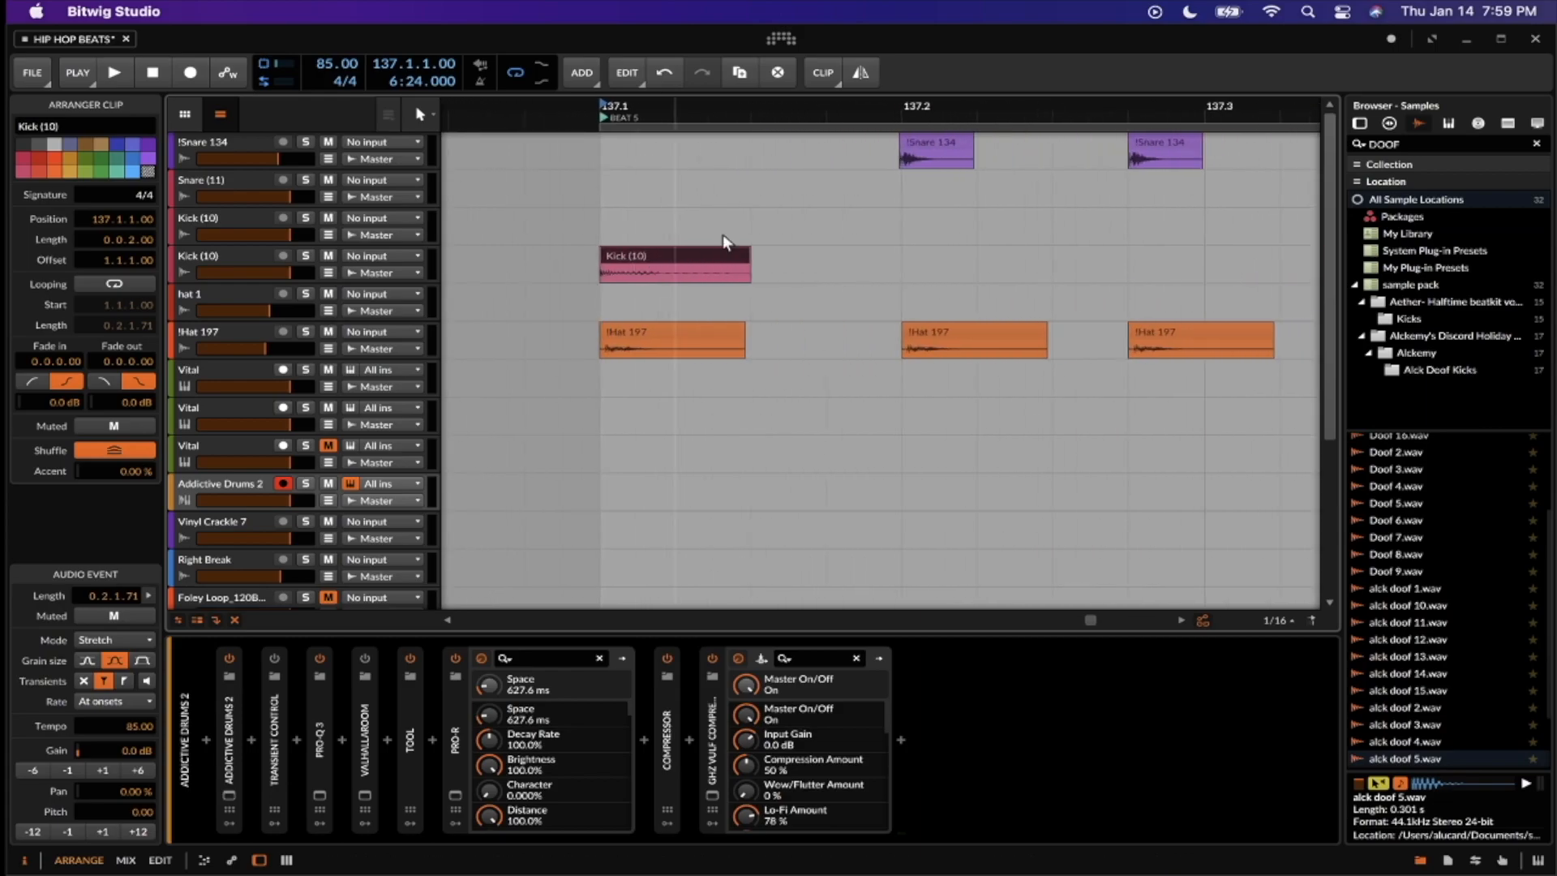
scroll(1165, 324, "right", 4)
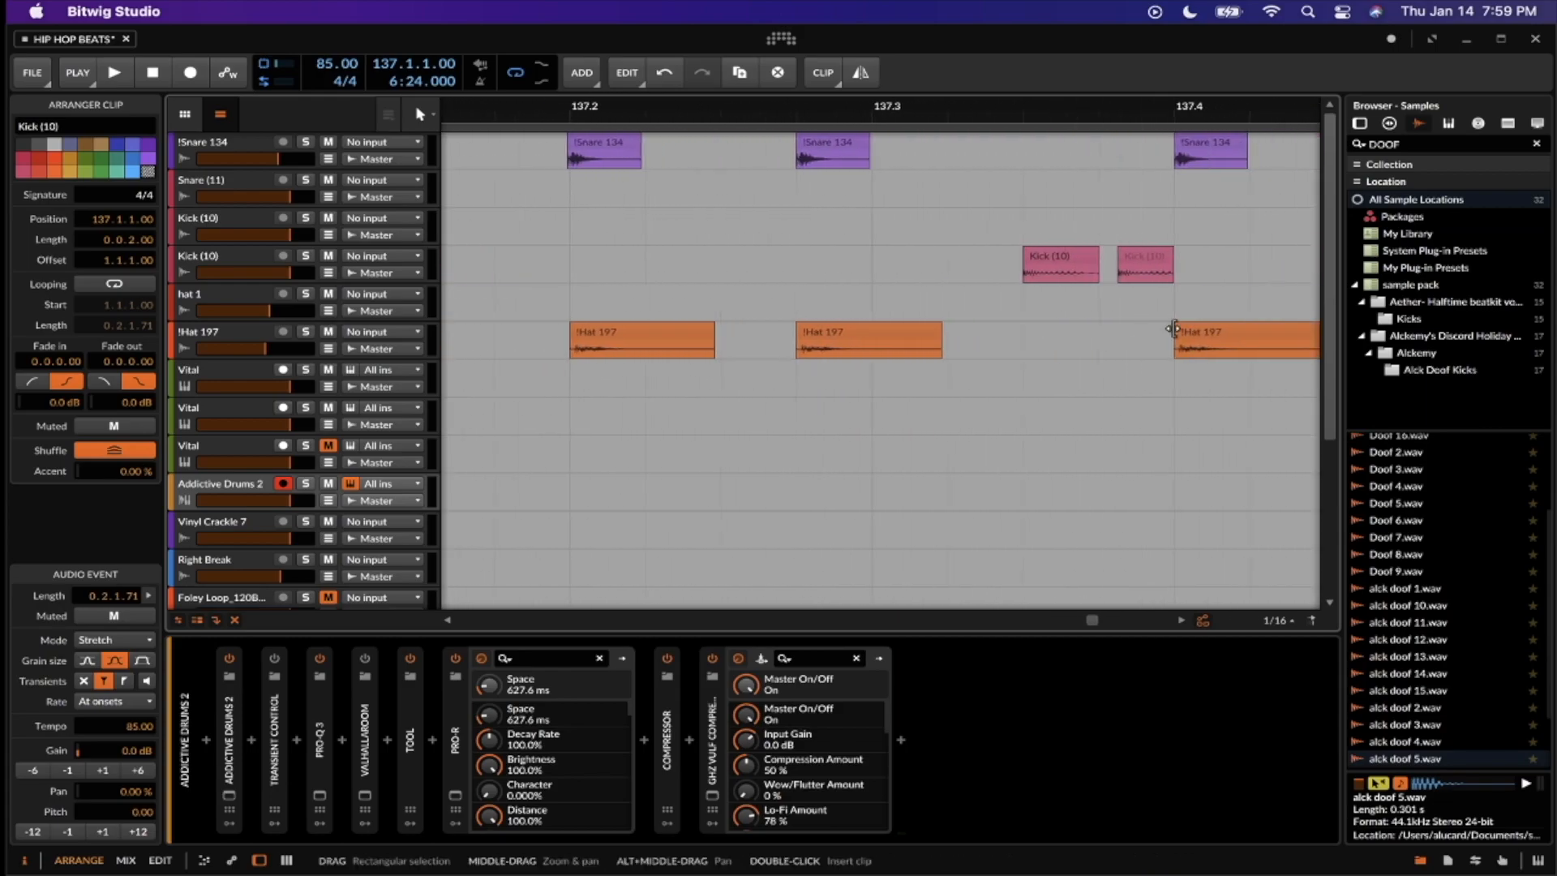
scroll(1049, 325, "down", 2)
scroll(890, 288, "left", 3)
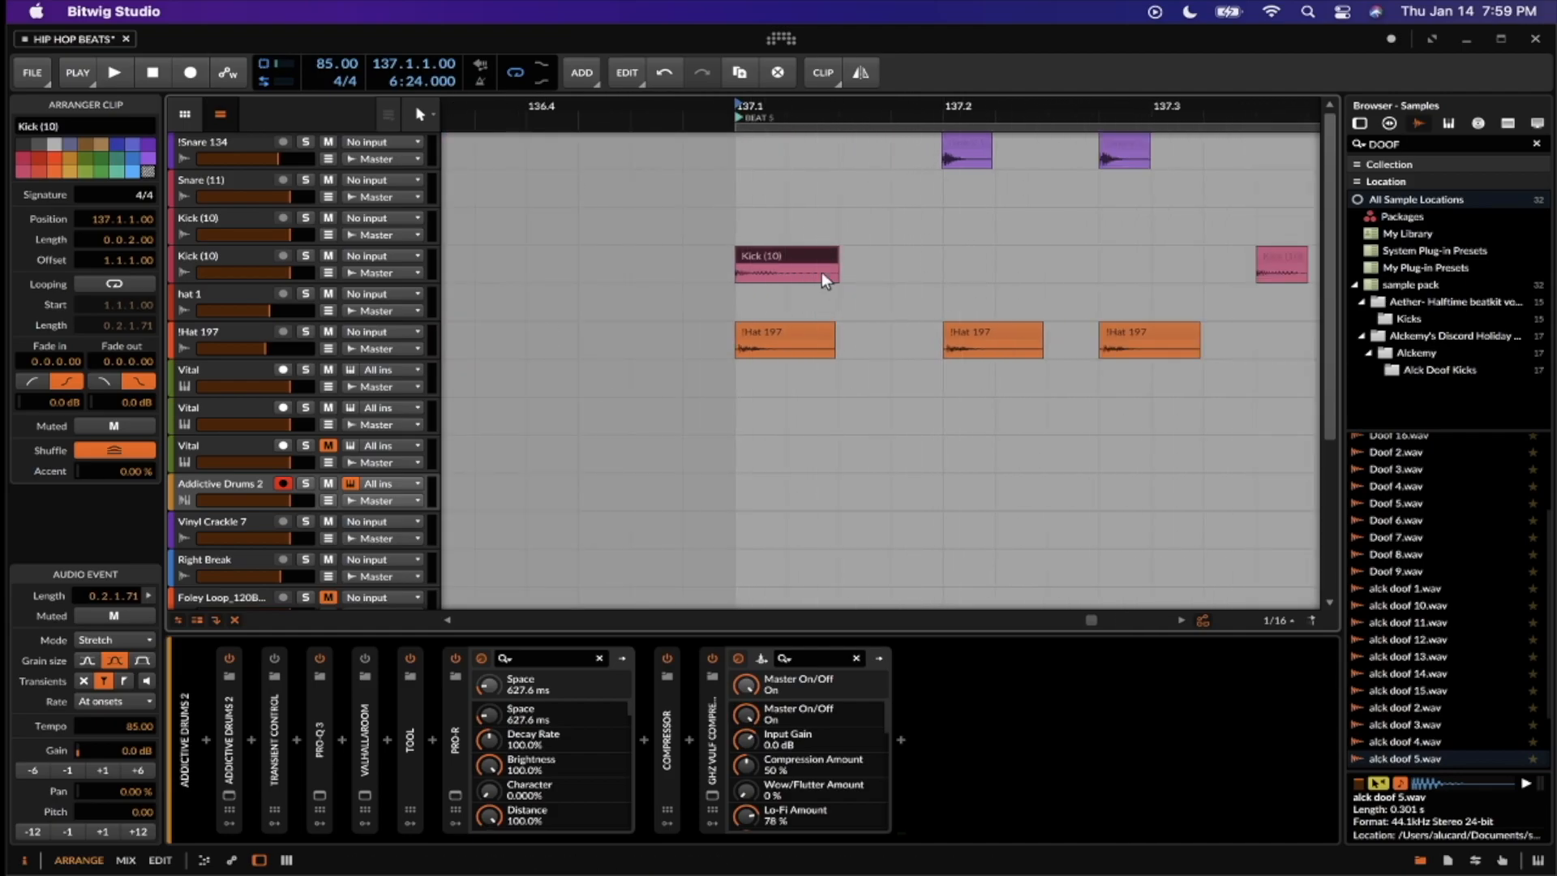
Mark the first beat of BEAT 5 across the first two Vital tracks, and view BEAT 5 alongside BEAT 6
left_click_drag(757, 397, 939, 410)
scroll(822, 300, "down", 5)
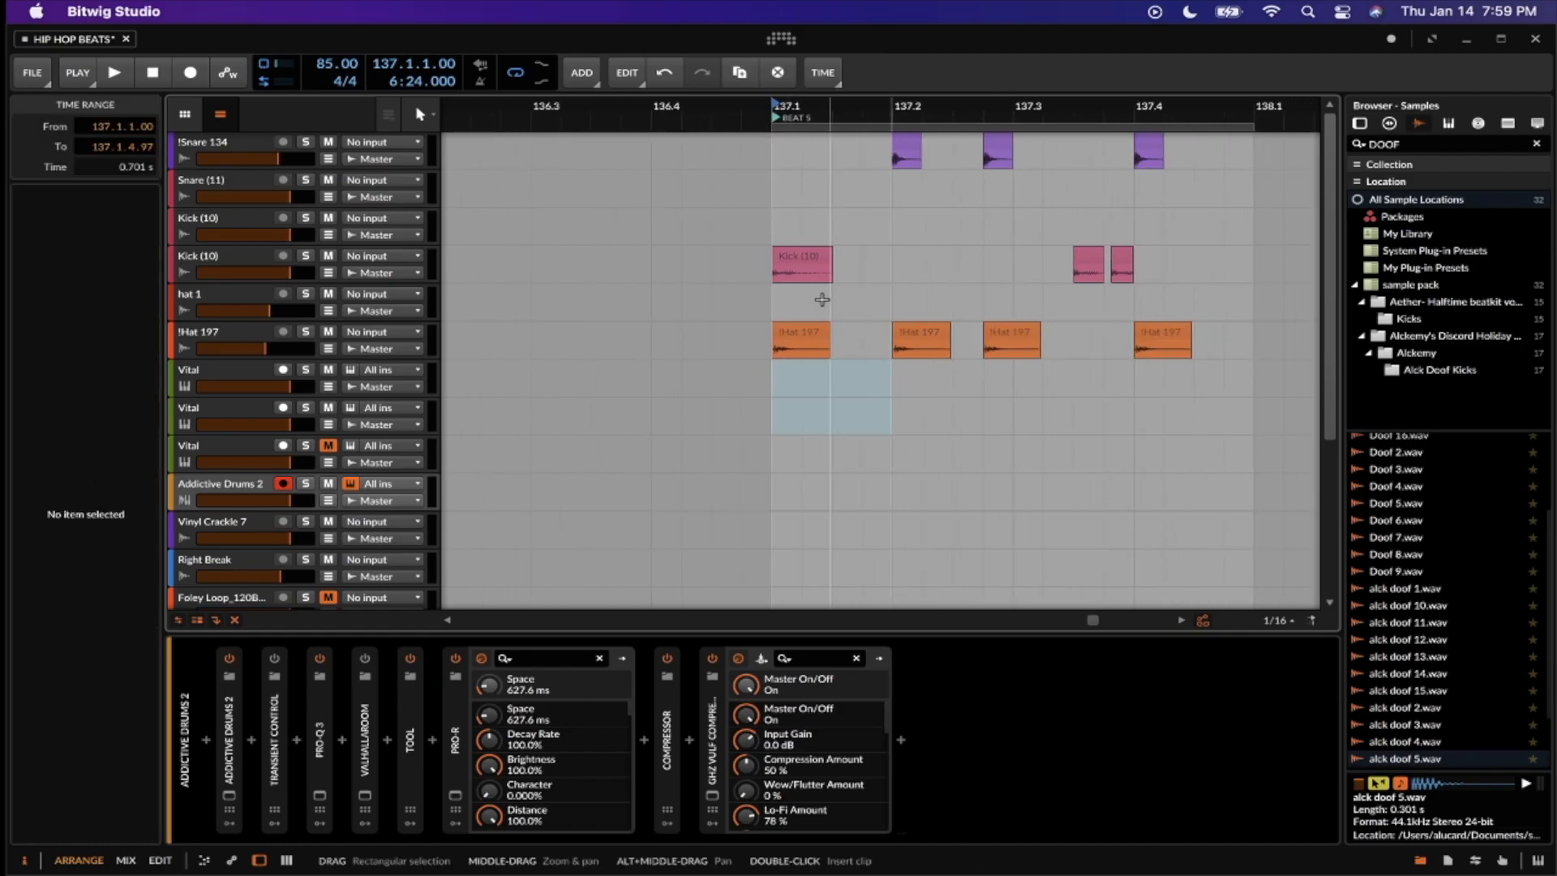
scroll(822, 300, "down", 4)
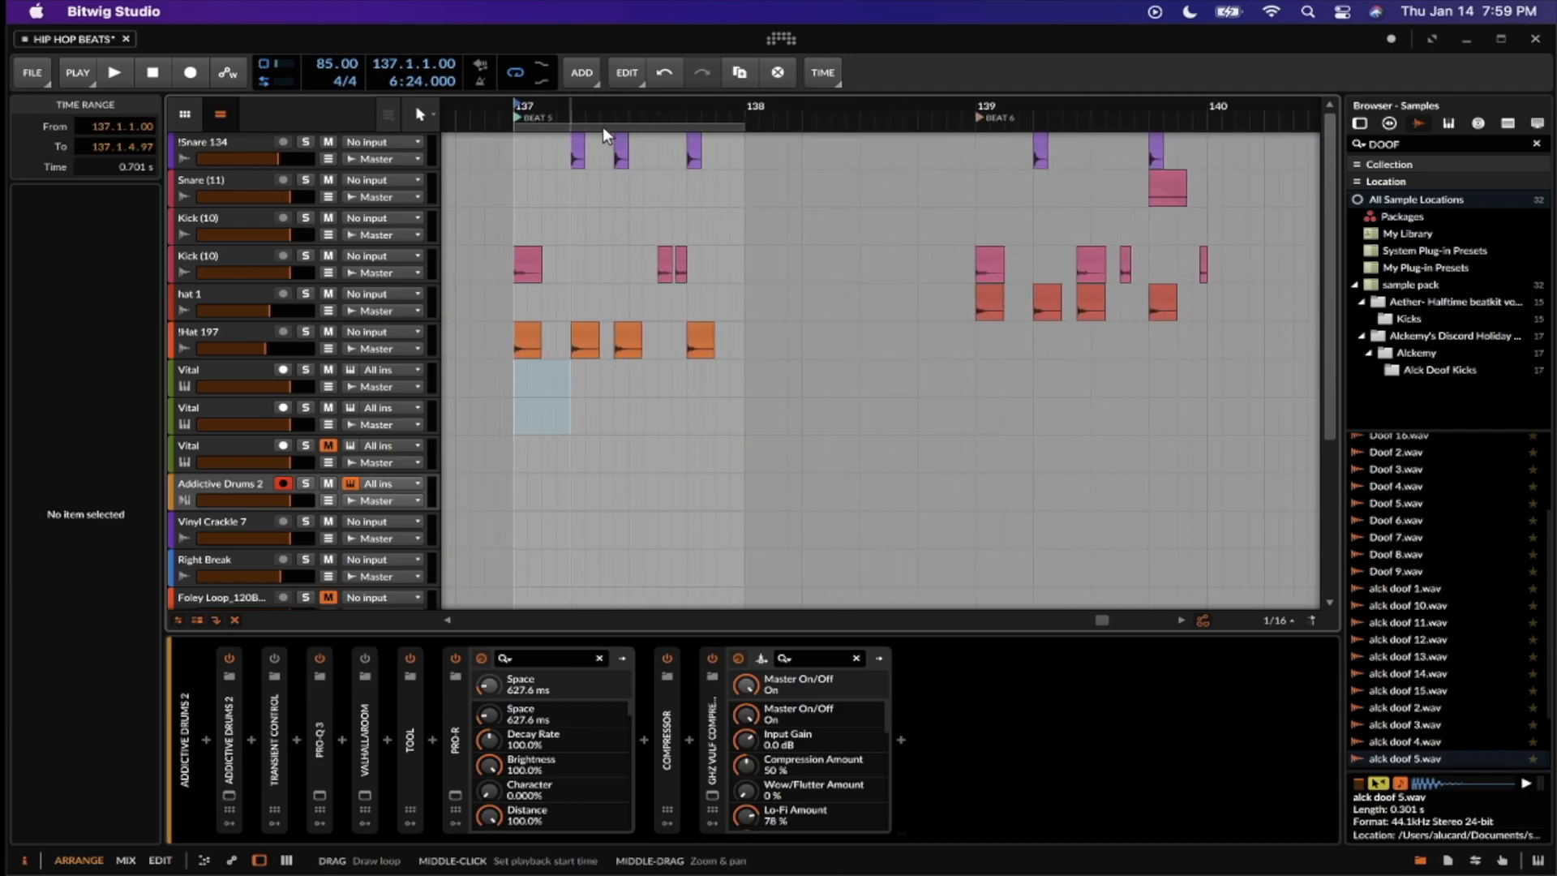
Move the loop region to BEAT 6 at 139.1.1.00 and audition the pattern from that position
left_click_drag(577, 123, 1033, 144)
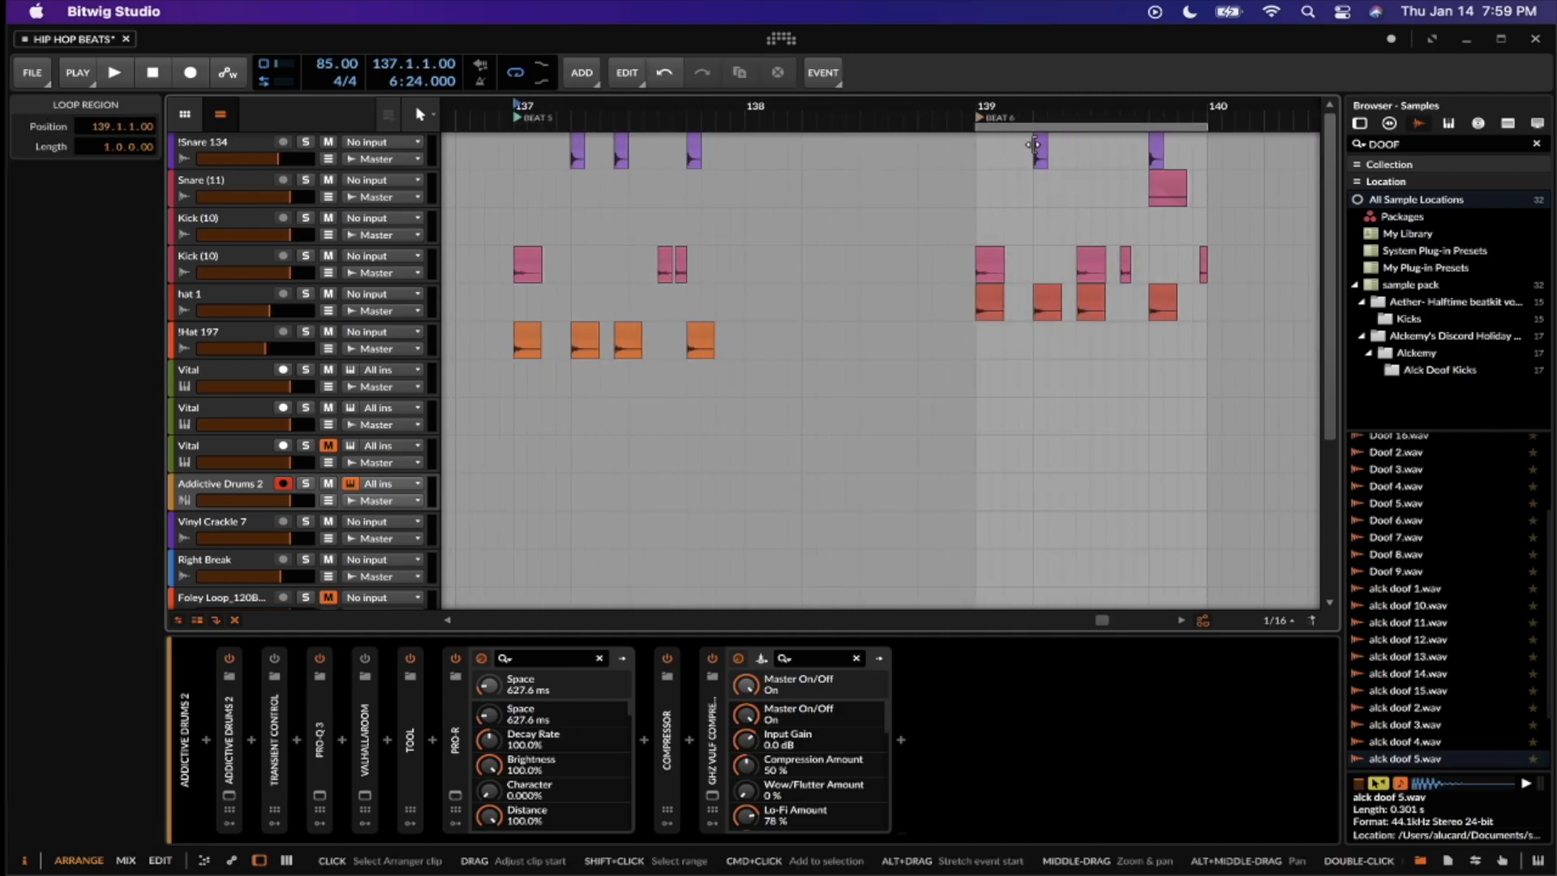
left_click(977, 161)
scroll(976, 162, "right", 3)
scroll(976, 162, "up", 5)
key("space")
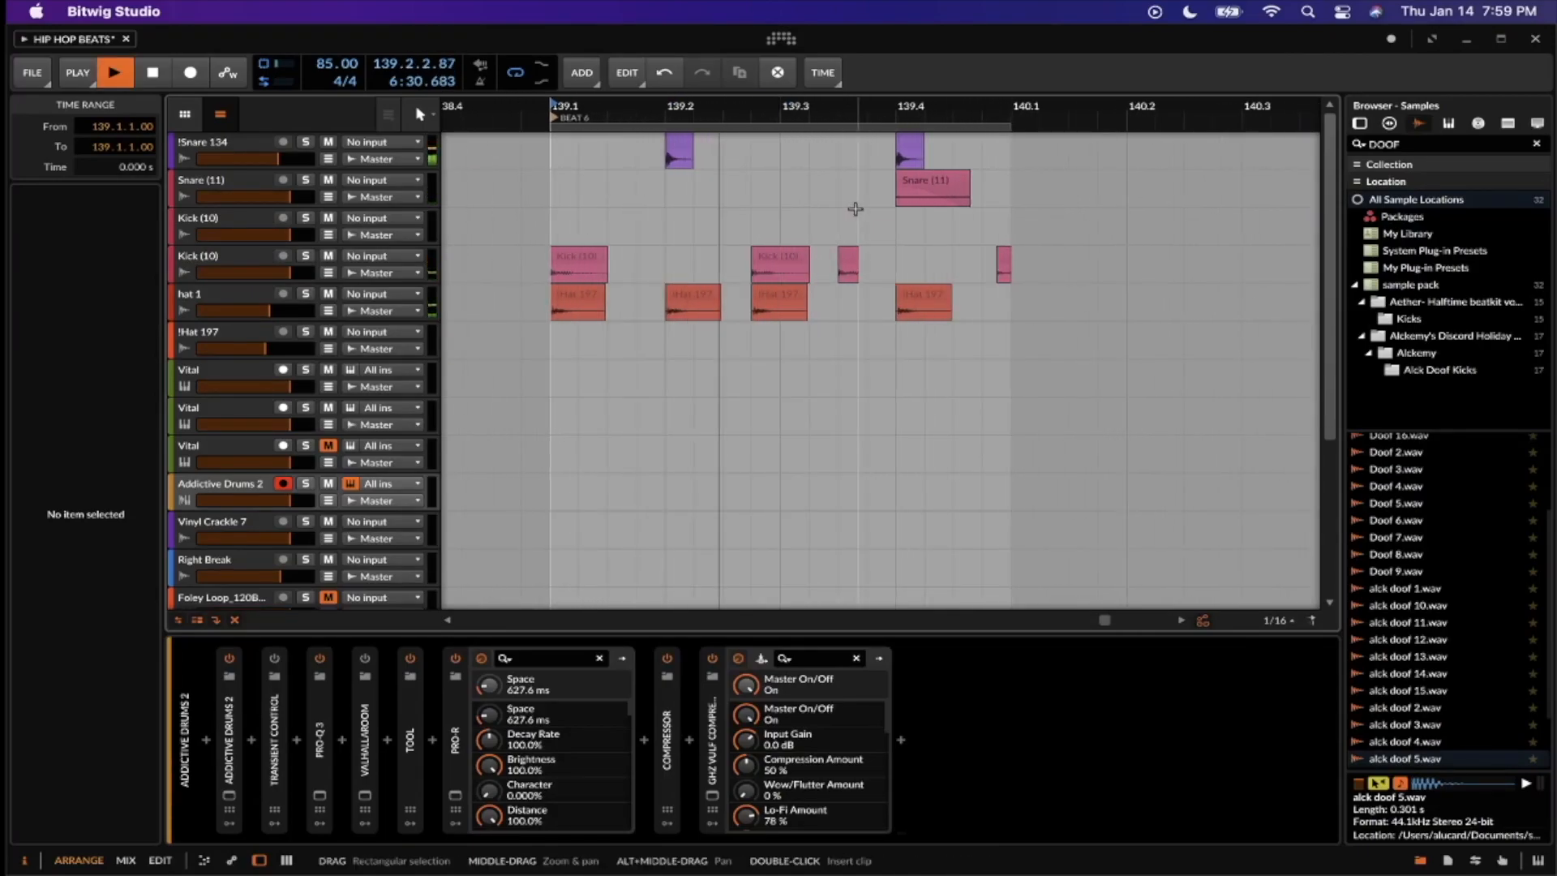
key("space")
scroll(855, 209, "left", 1)
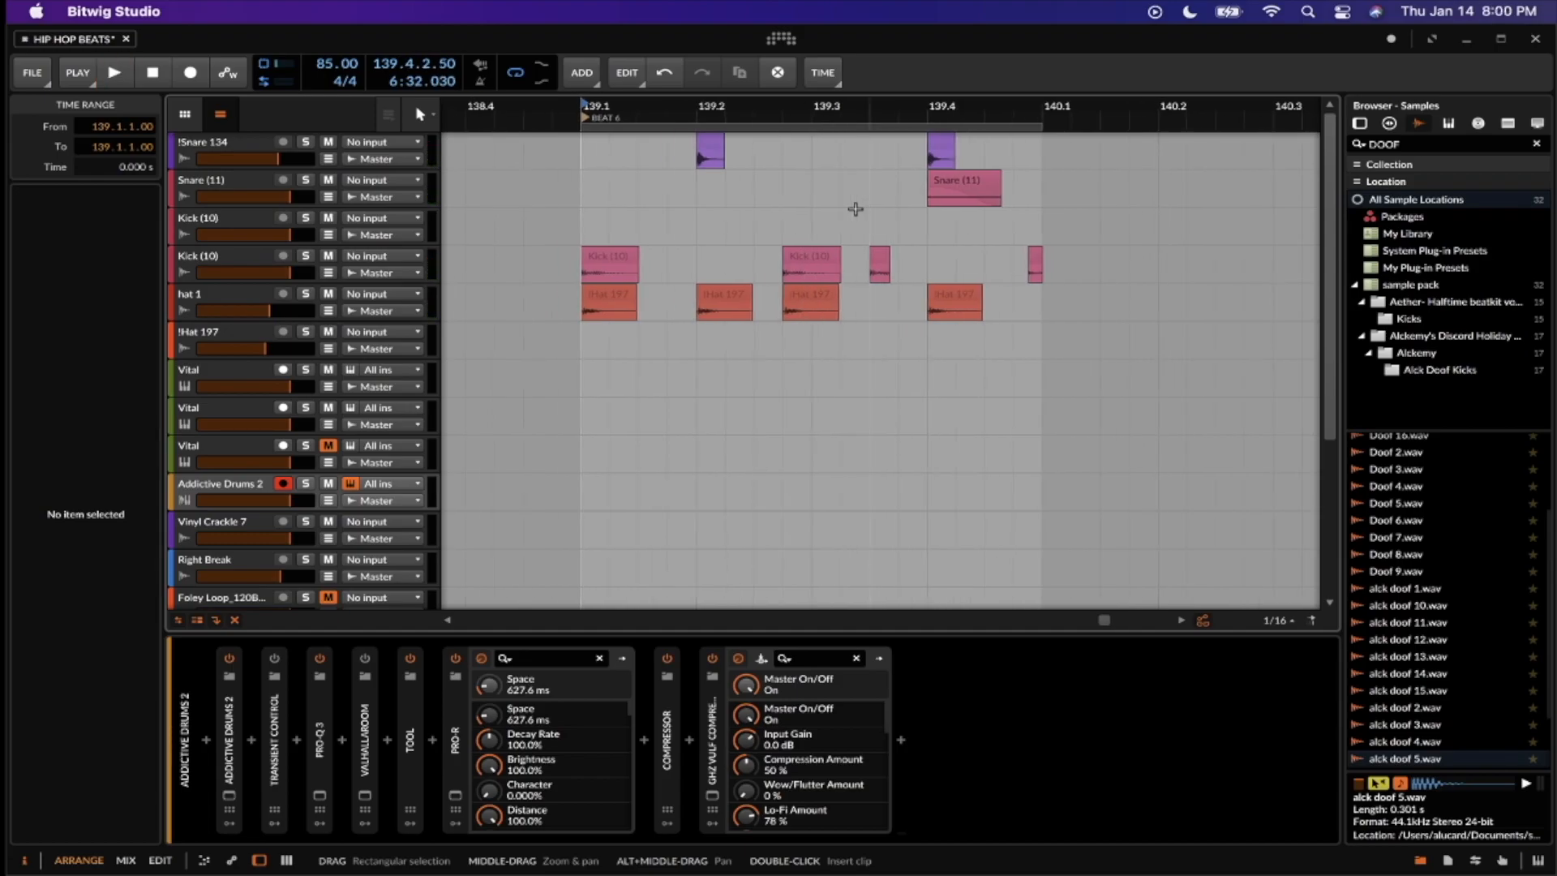
Select the Kick (10) clip before 139.3 and the last kick of BEAT 6 to examine their placement in the bar
scroll(684, 211, "up", 2)
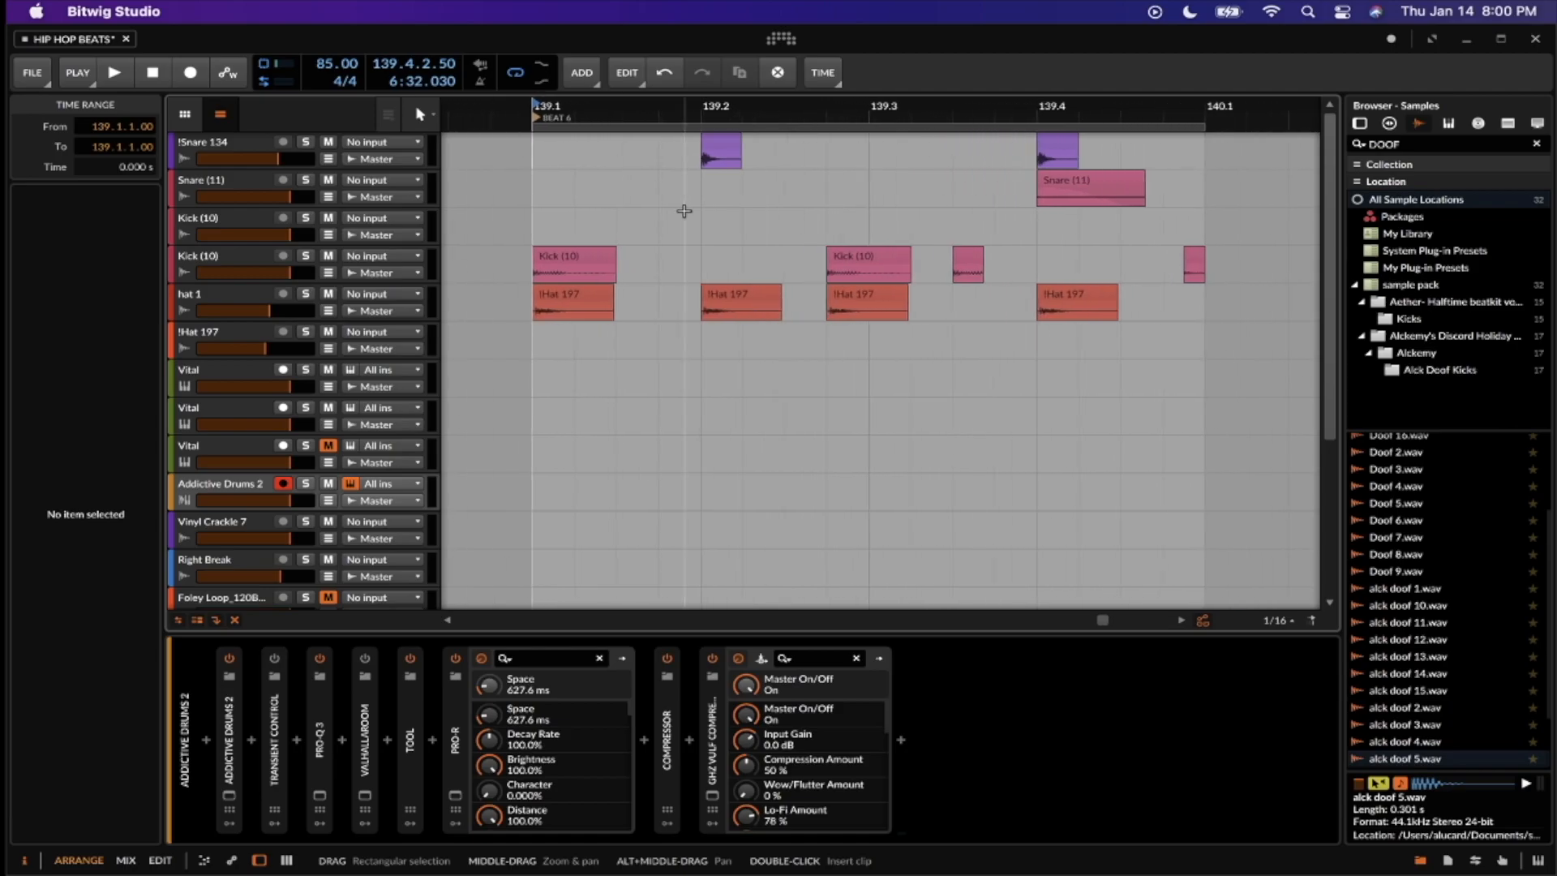
left_click(855, 254)
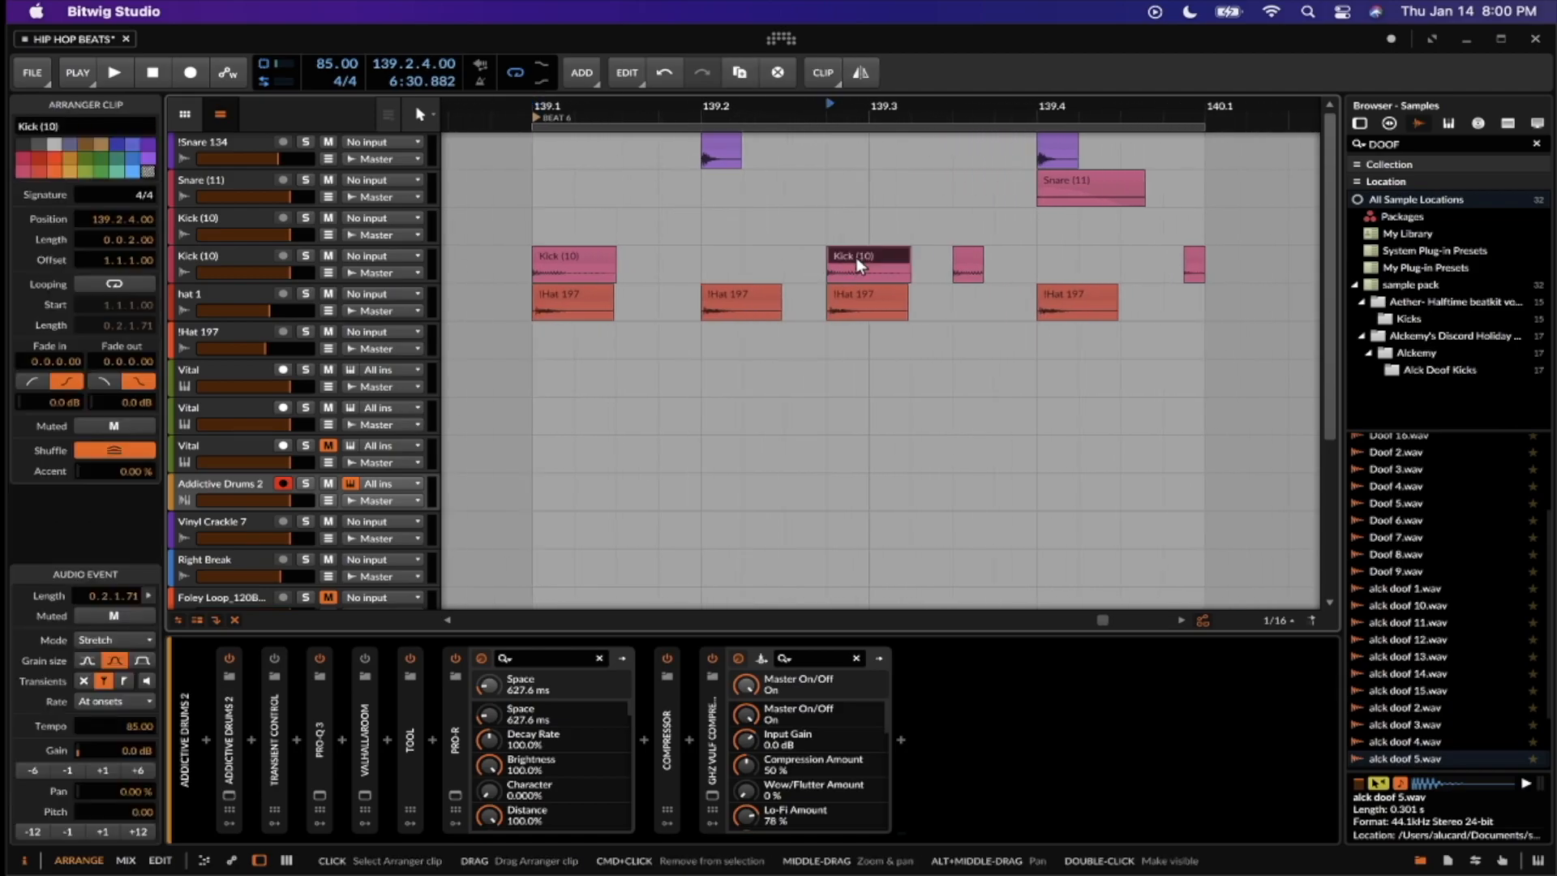
left_click(832, 161)
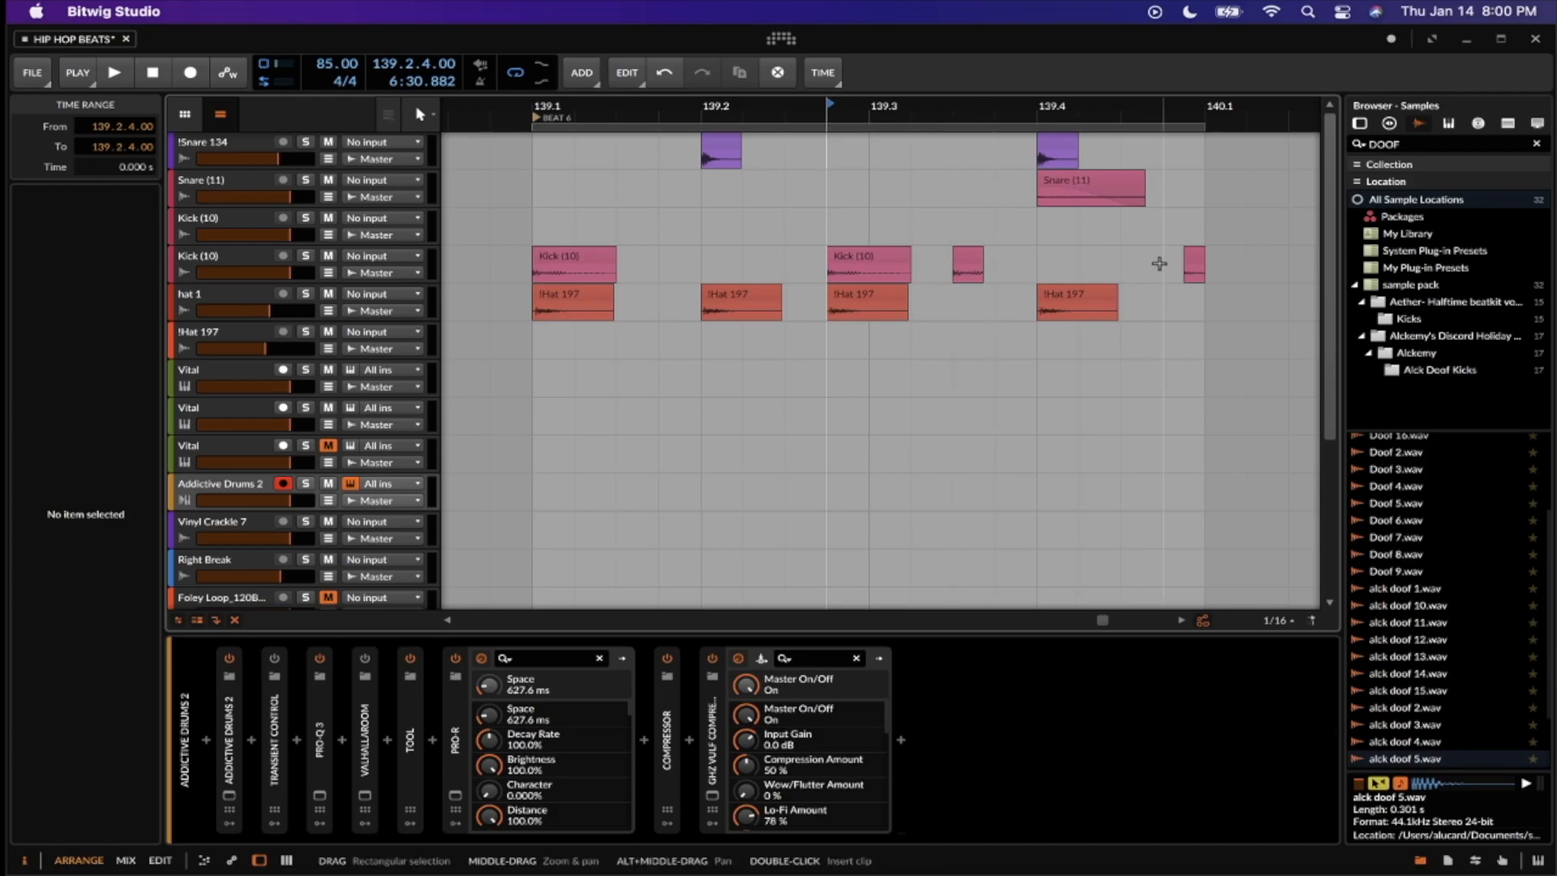
scroll(1164, 265, "up", 2)
left_click(1249, 256)
scroll(1249, 256, "up", 3)
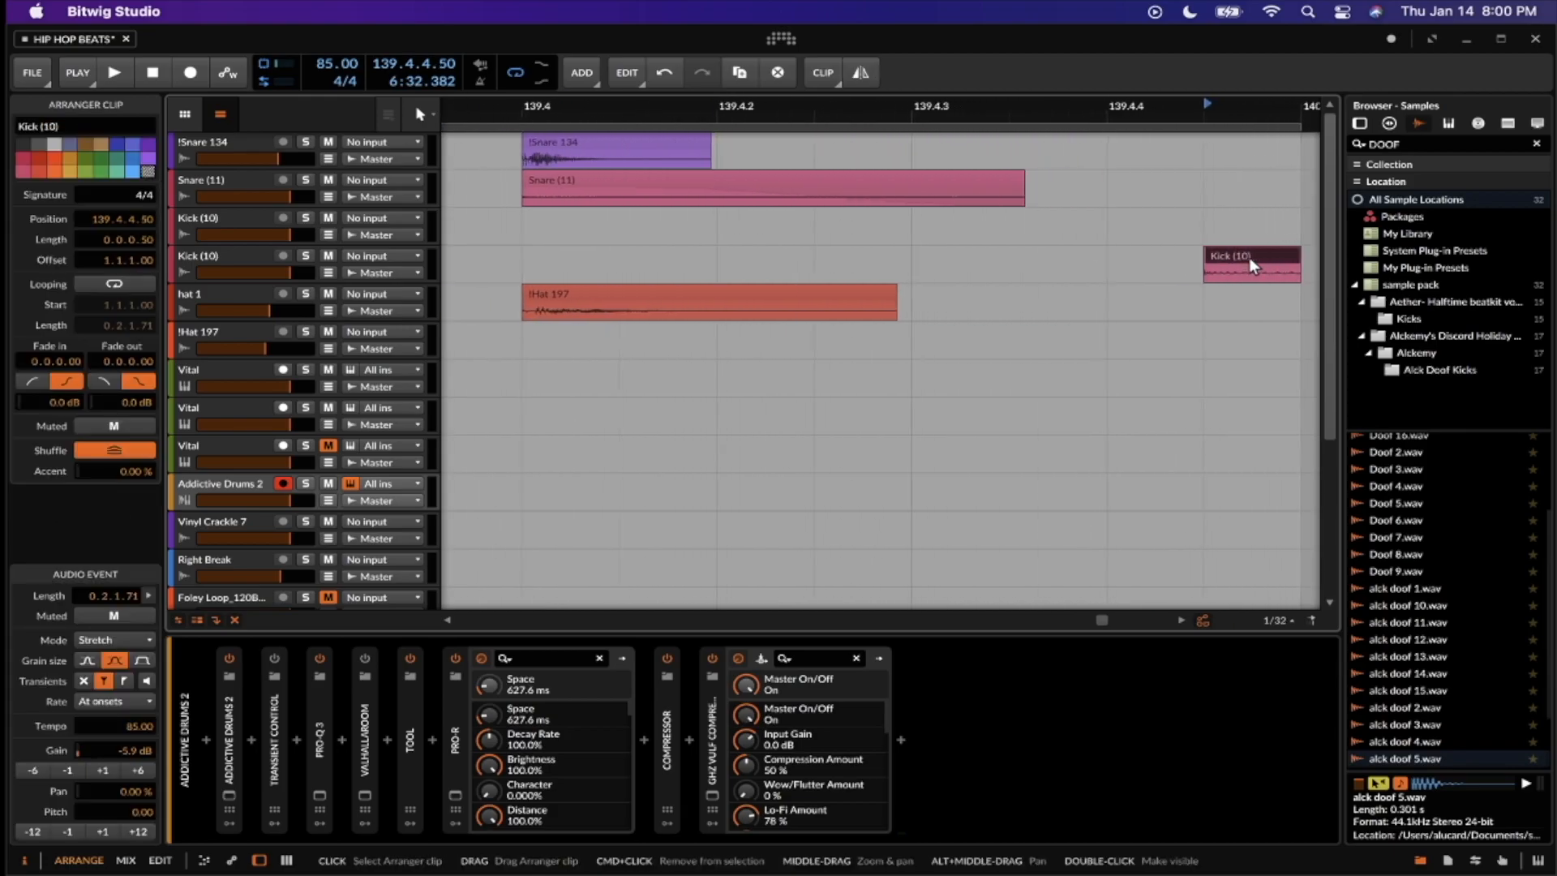
scroll(1249, 258, "down", 4)
scroll(1248, 257, "left", 5)
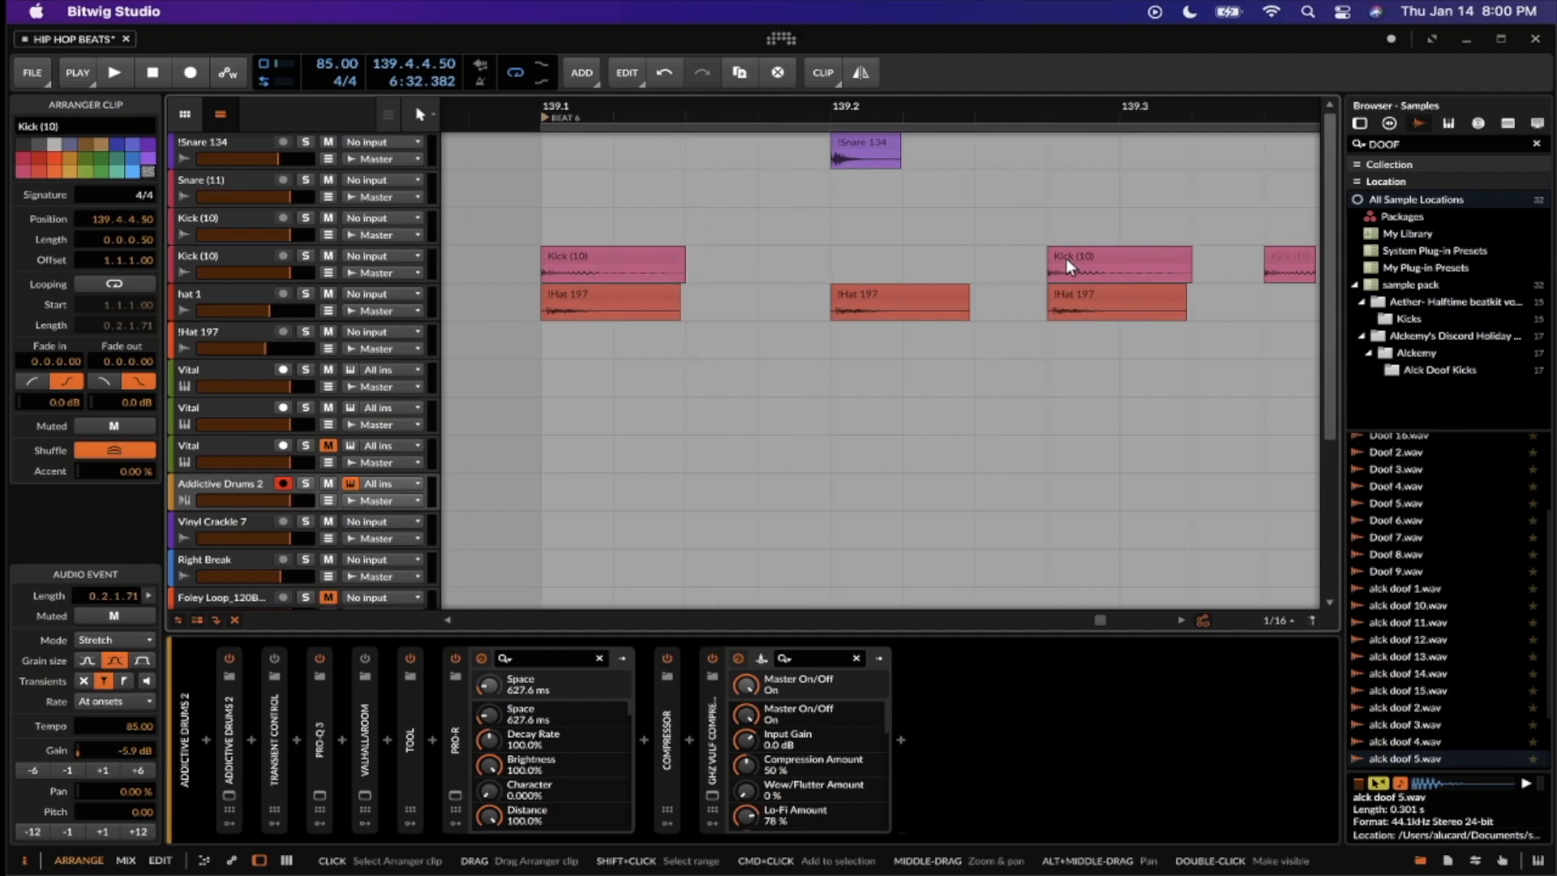
scroll(1066, 258, "right", 4)
scroll(956, 249, "left", 5)
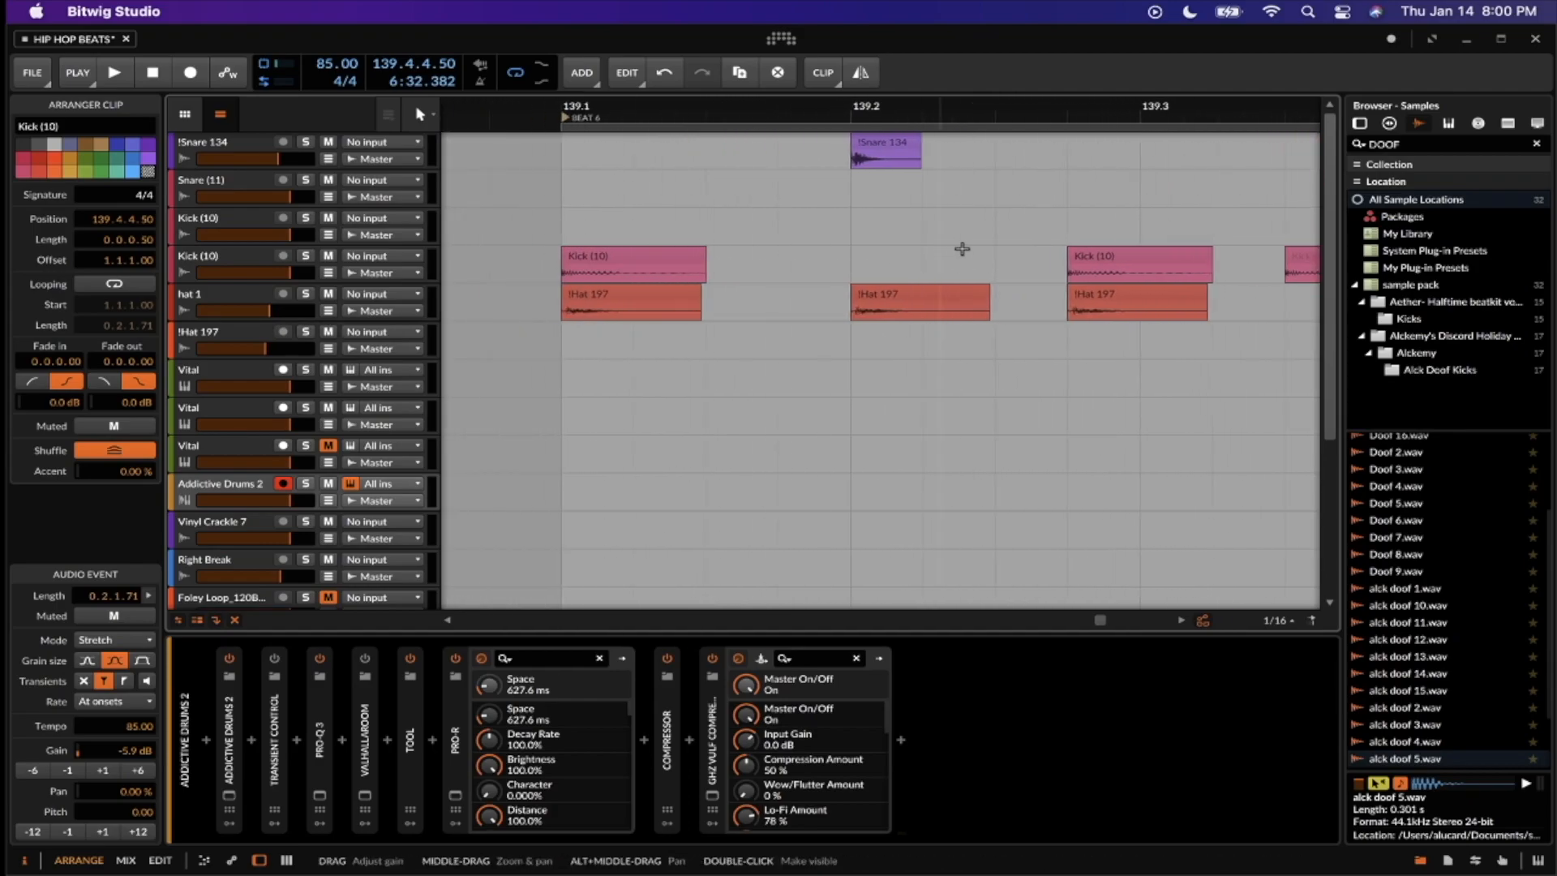
Play BEAT 6 in the loop from its opening Kick (10) clip at 139.1.1.00
scroll(955, 249, "right", 3)
key("space")
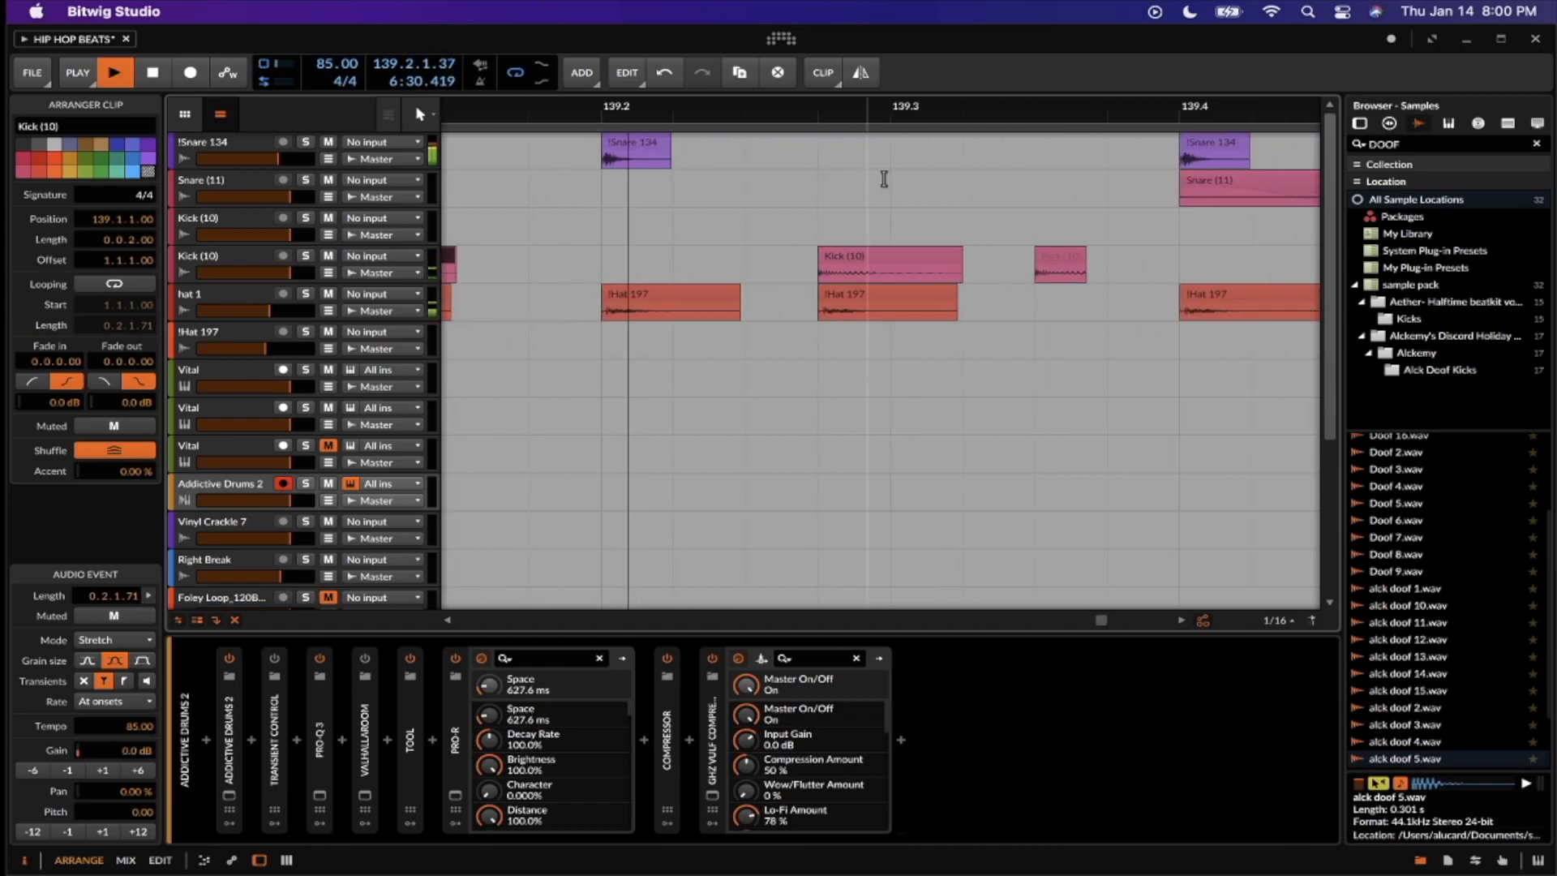
scroll(998, 217, "down", 5)
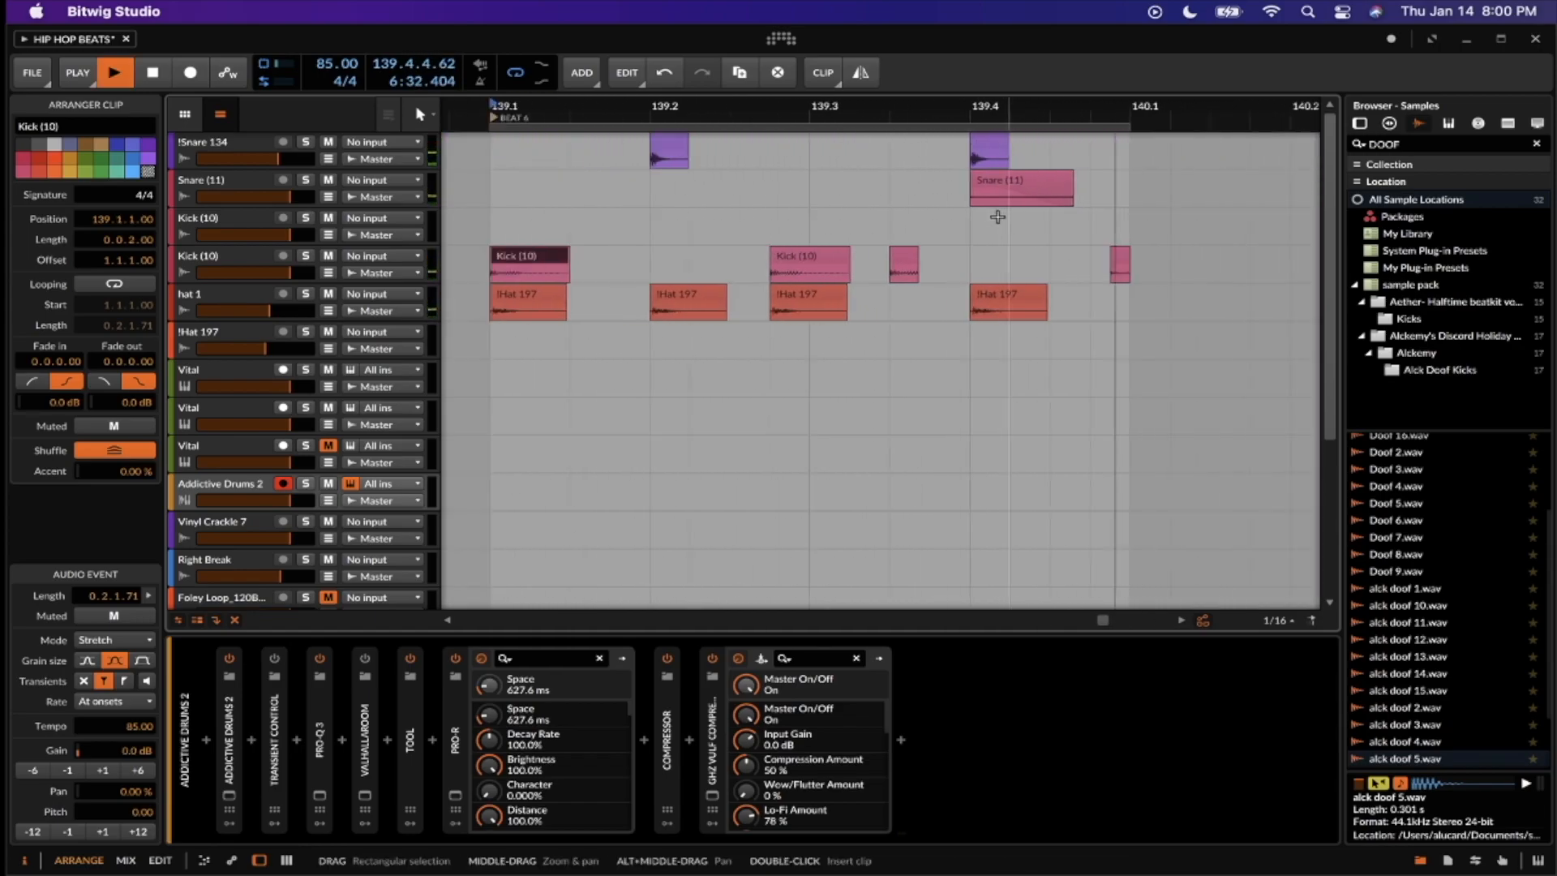
scroll(998, 216, "up", 4)
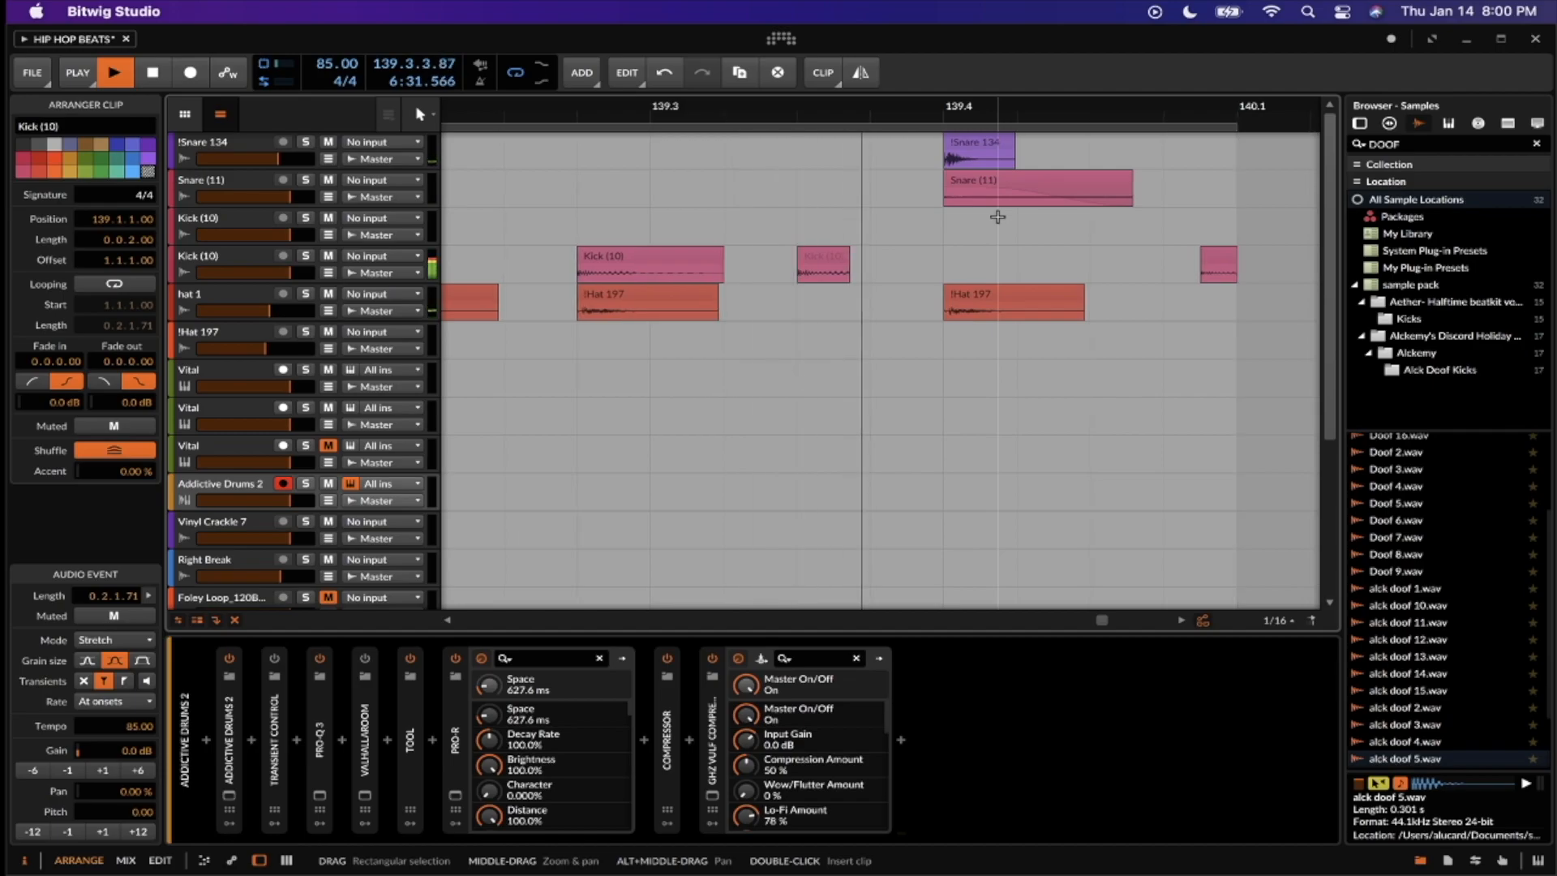
scroll(997, 216, "down", 3)
key("space")
Select the Snare (11) clip at 139.4, and audition BEAT 6 from the !Snare 134 clip at 139.2
left_click(991, 175)
scroll(993, 179, "up", 4)
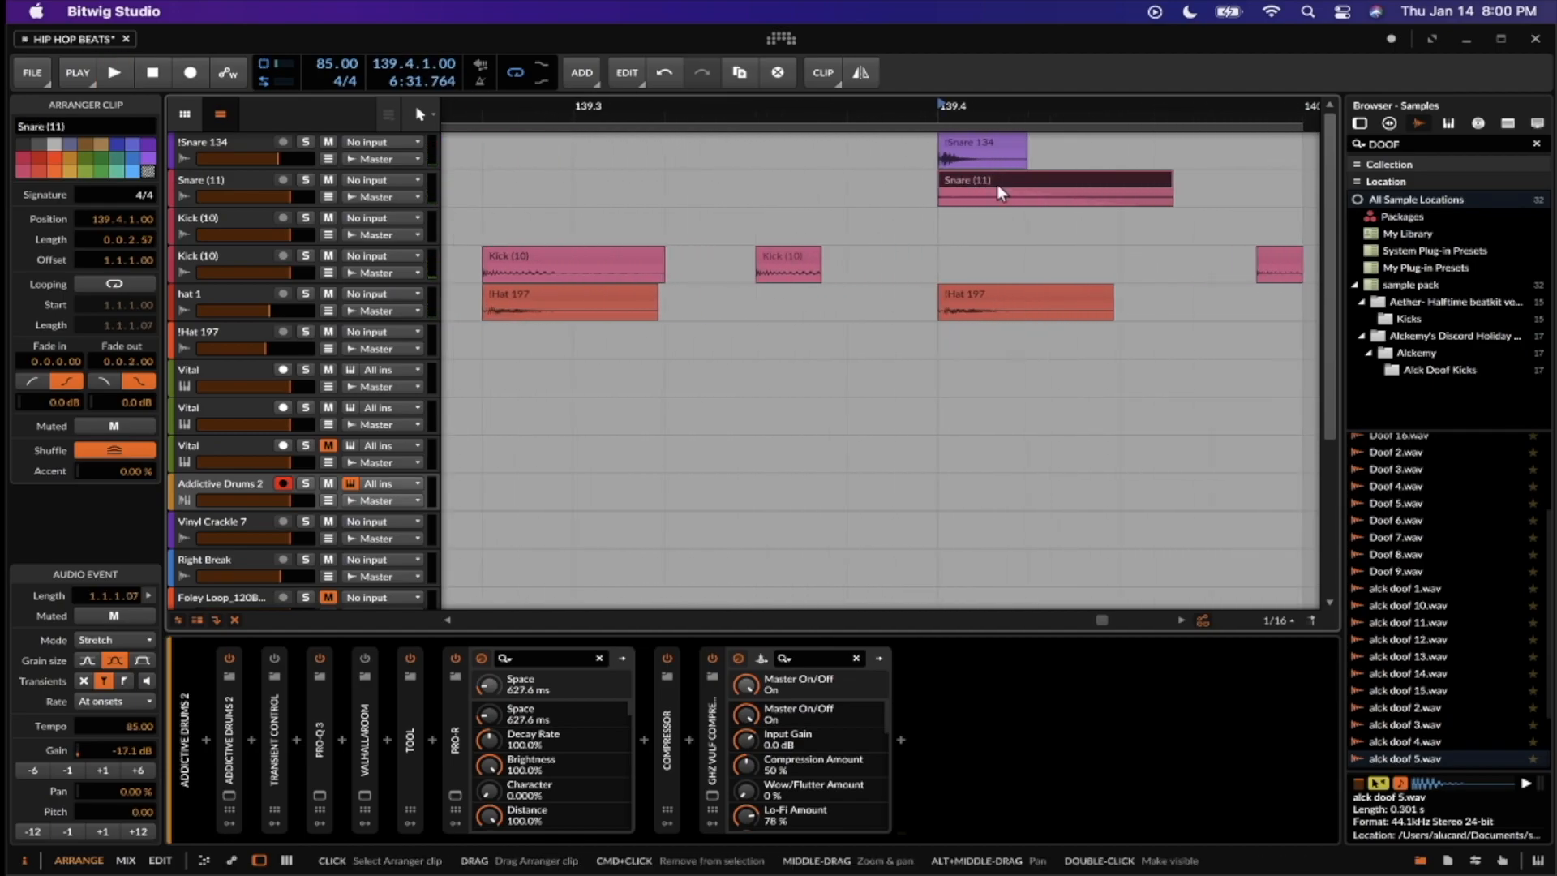
scroll(996, 183, "left", 5)
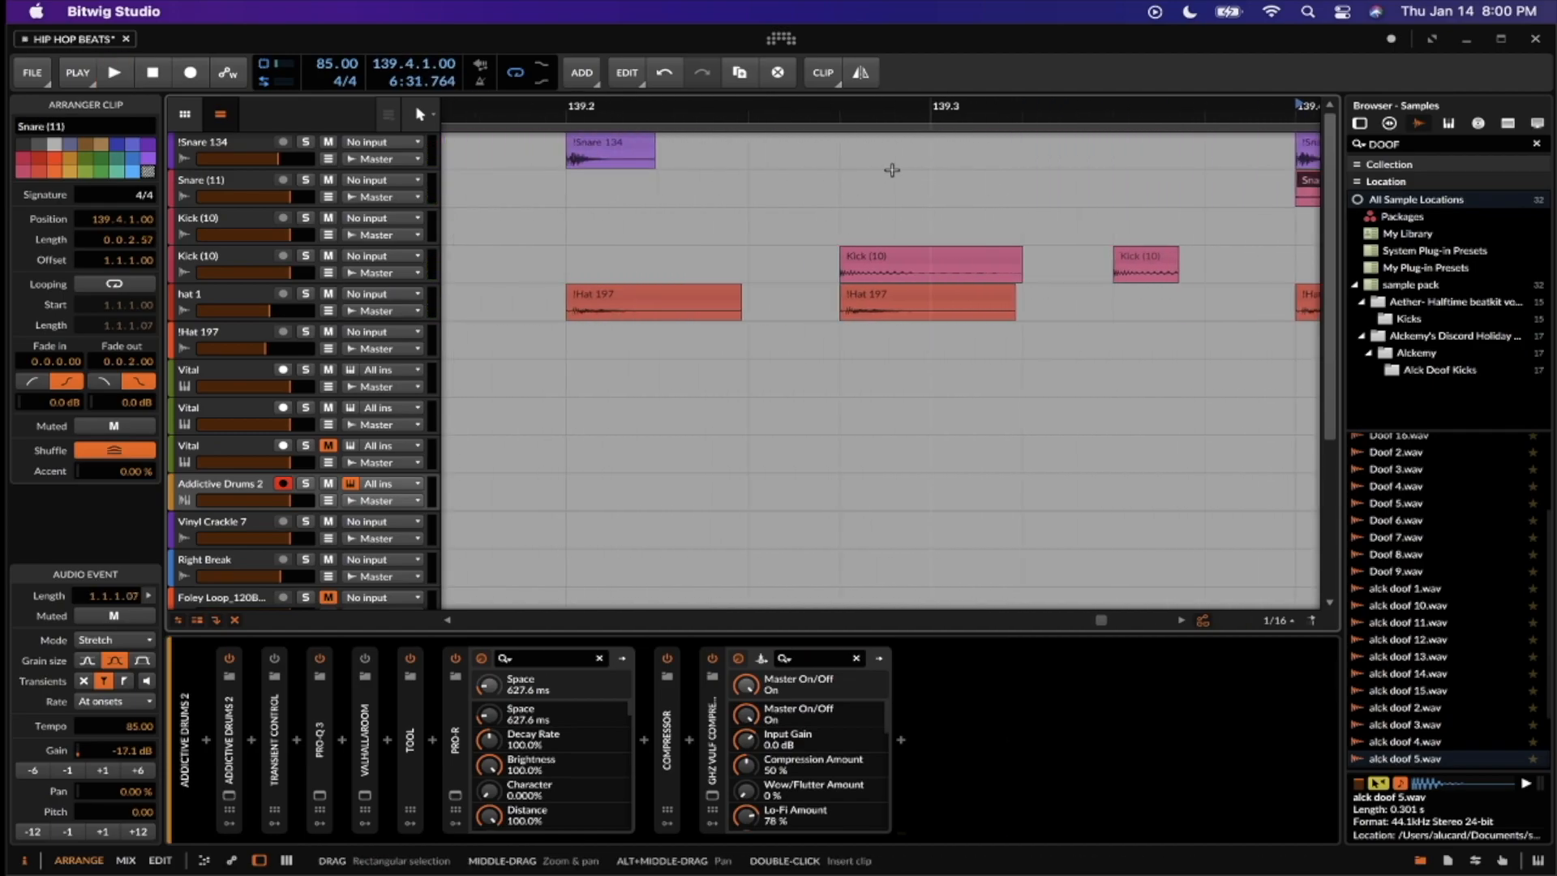
left_click(591, 144)
key("space")
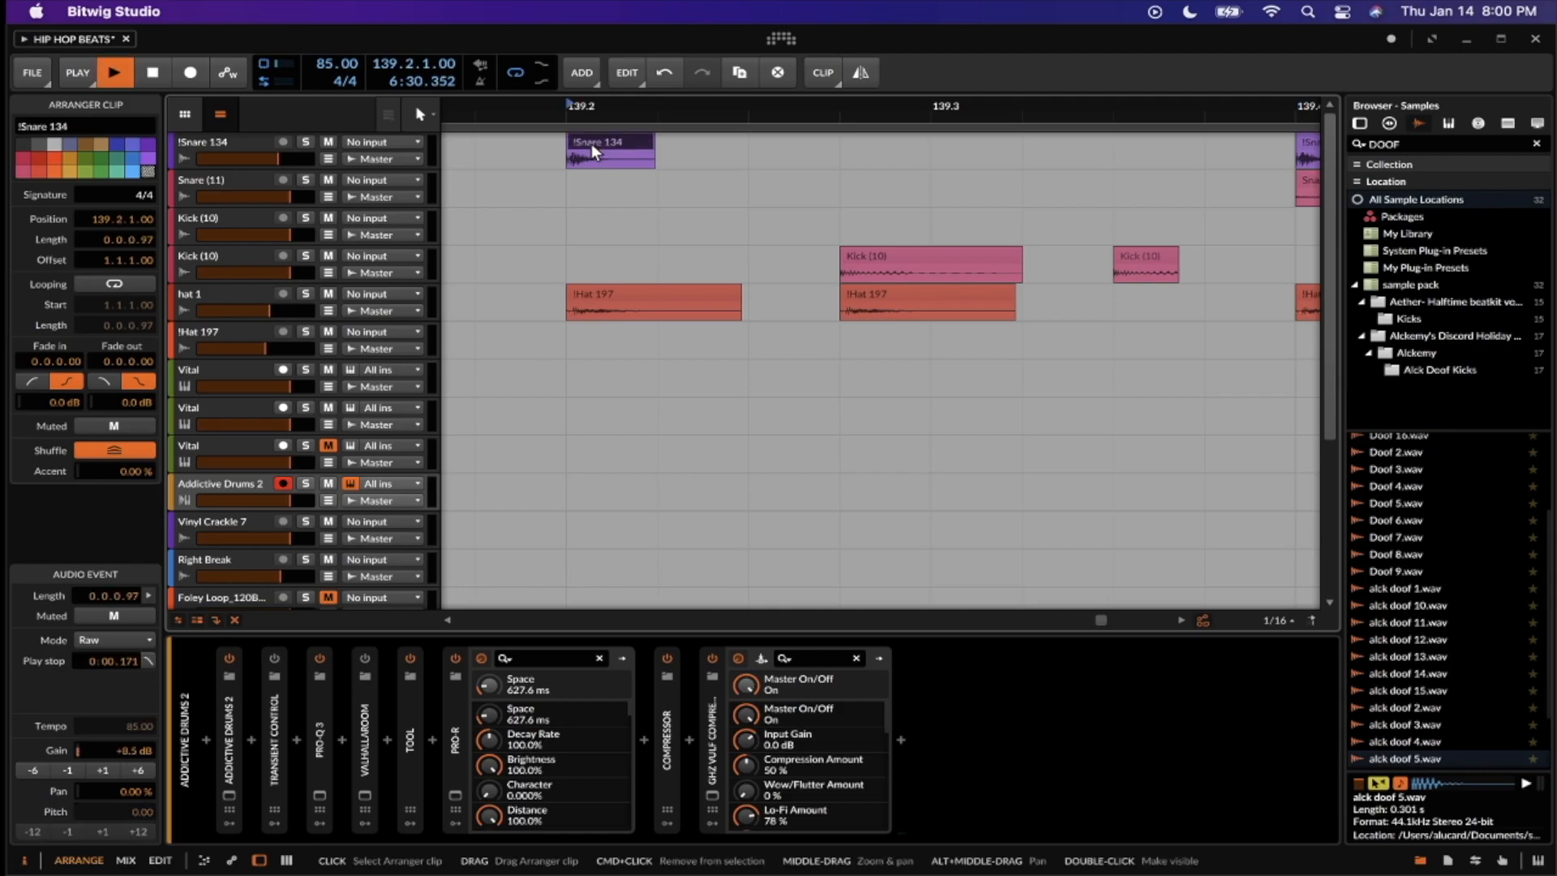
key("space")
Compare the layered !Snare 134 and Snare (11) clips at 139.4, and play the layered hit
scroll(591, 143, "right", 4)
left_click(1005, 147)
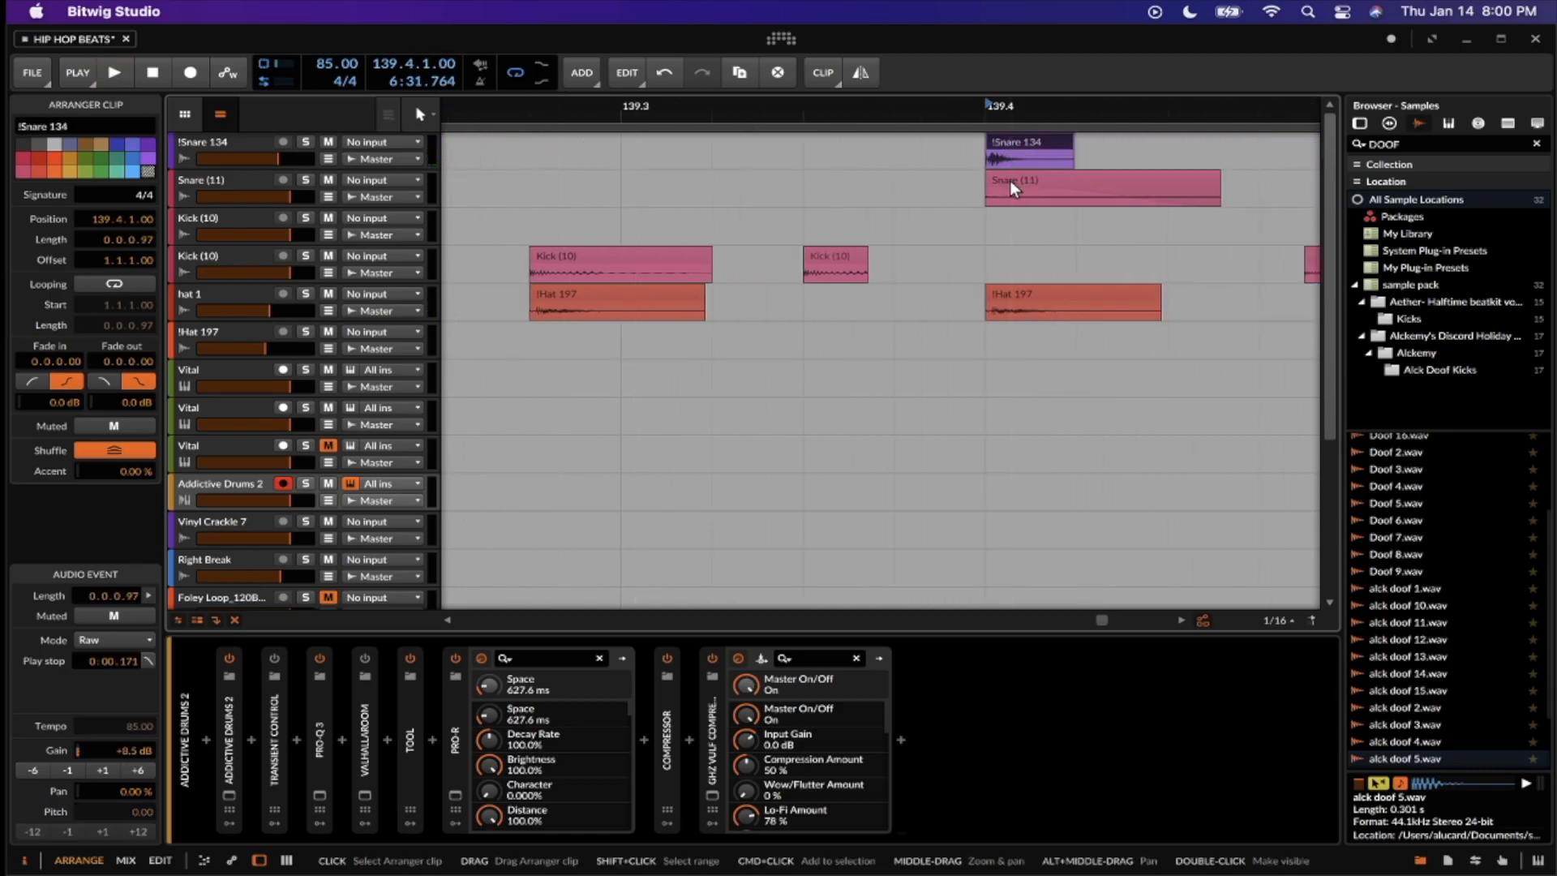
left_click(1009, 180)
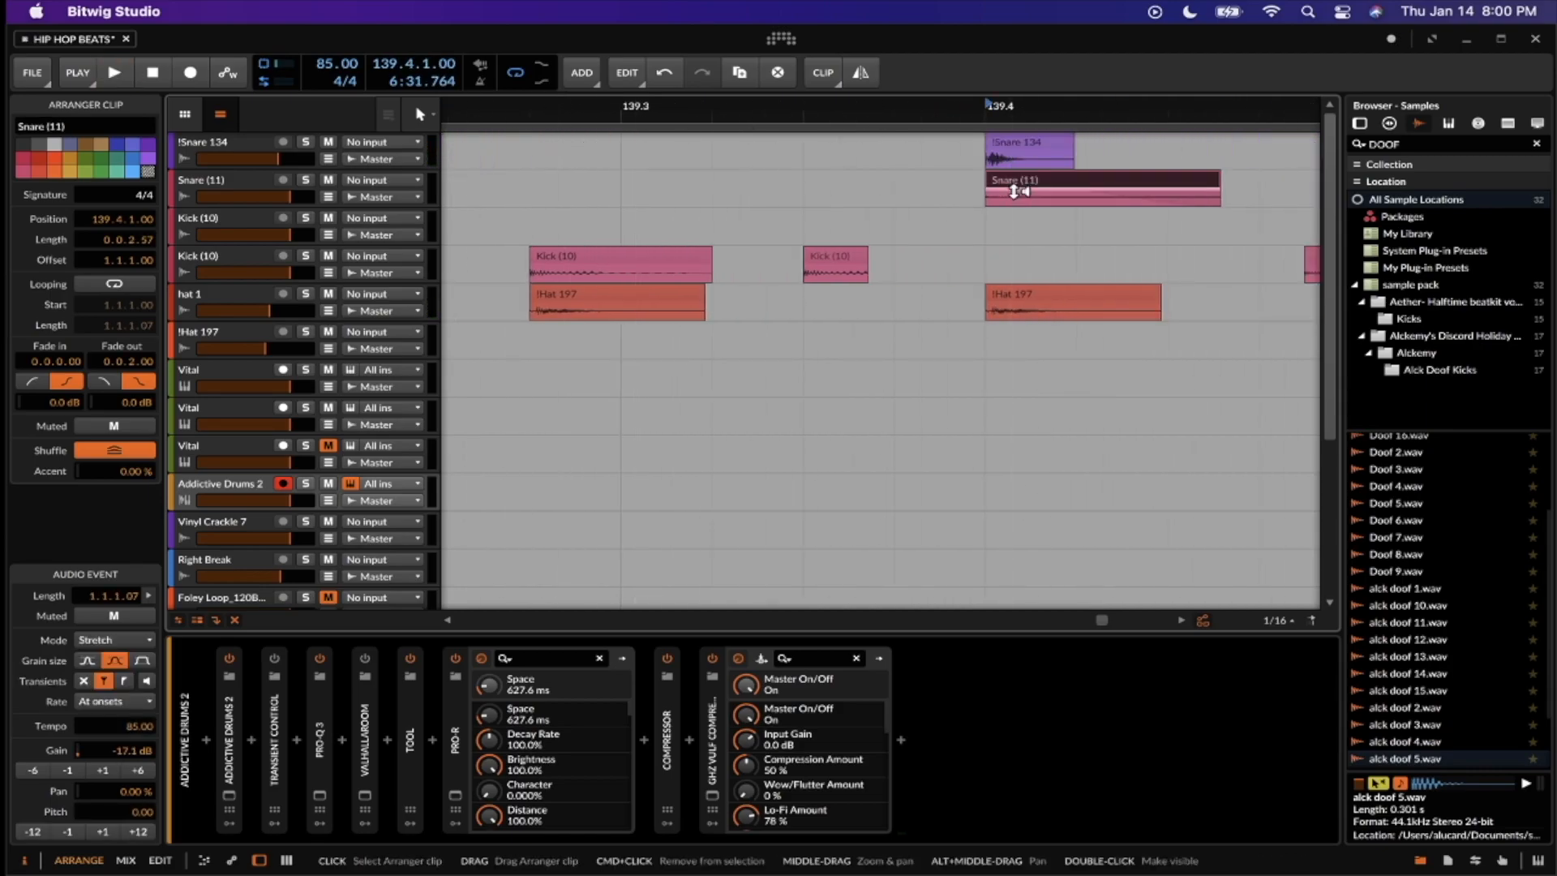
left_click(1005, 144)
key("space")
key("space")
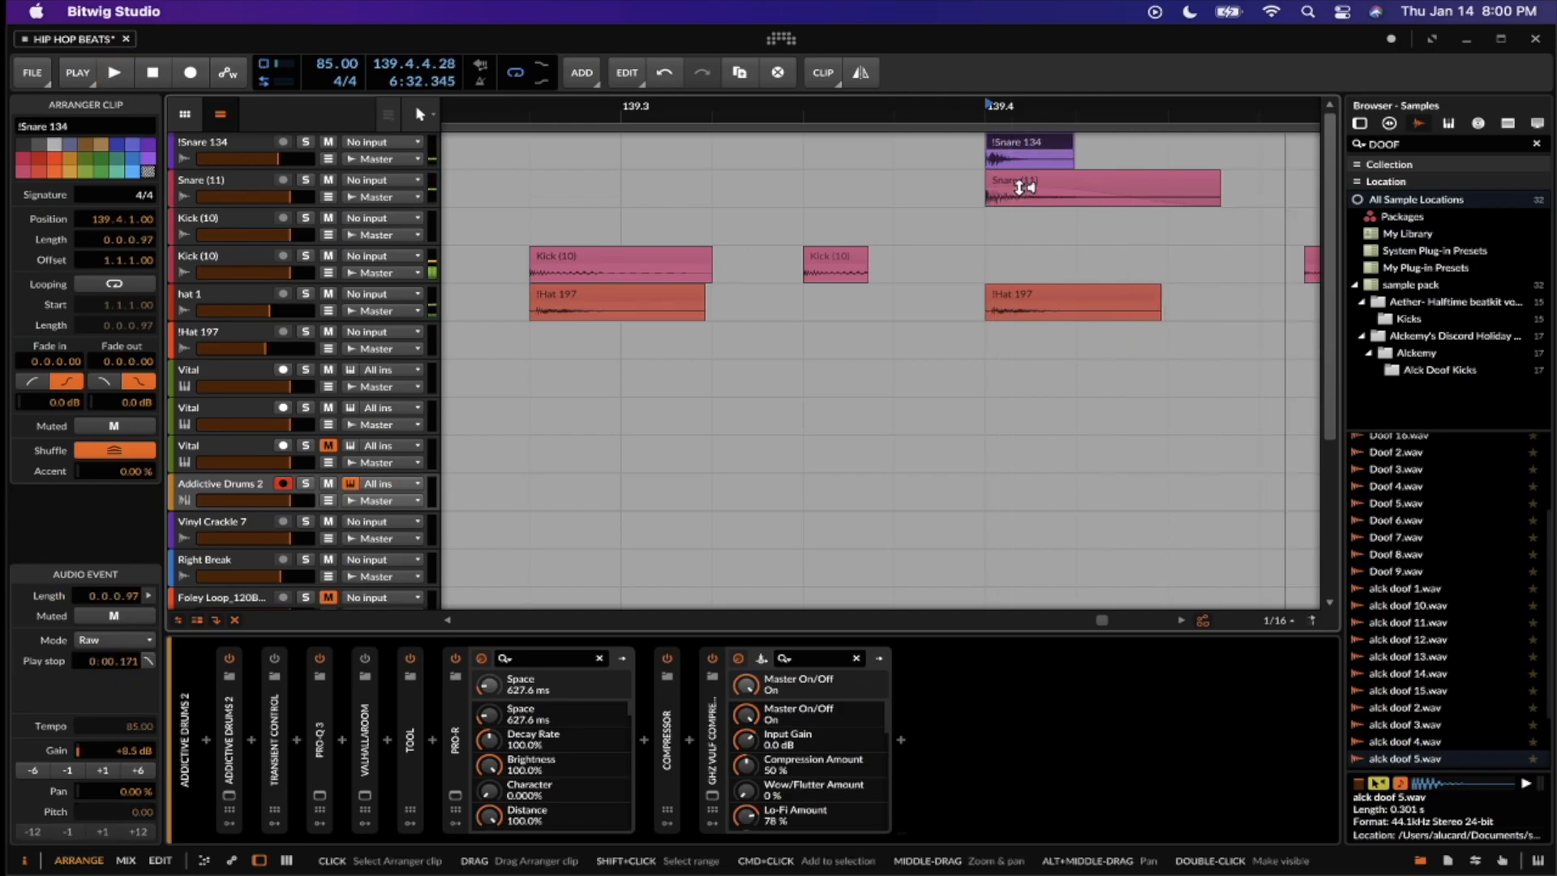
left_click_drag(1020, 203, 1021, 205)
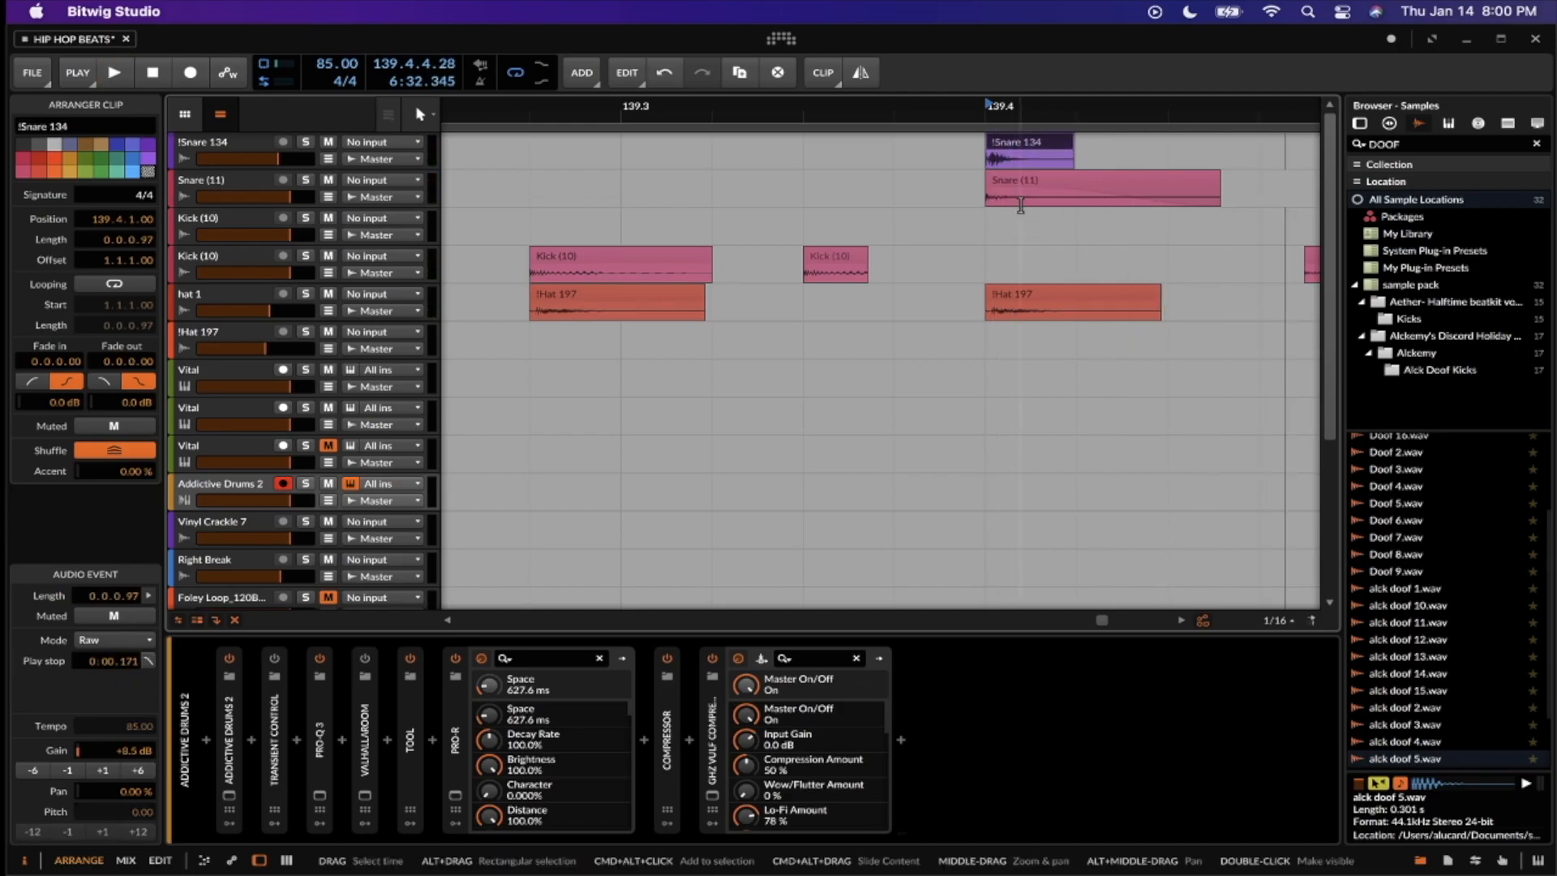
scroll(1021, 205, "down", 3)
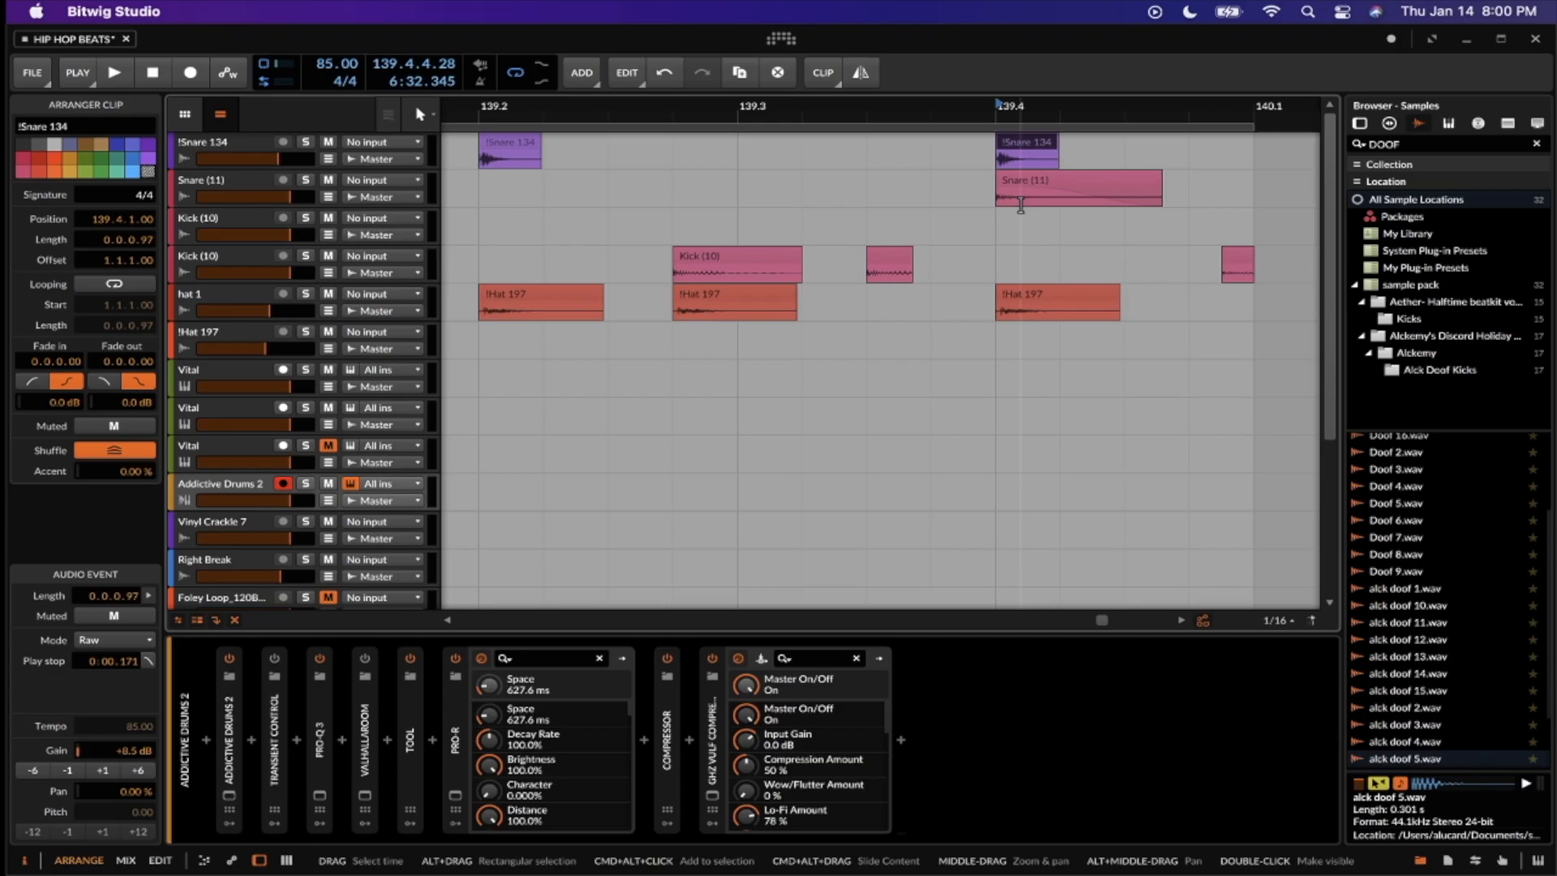
Set the playback position to 139.1.1.00 and loop through the complete BEAT 6 pattern again
scroll(1020, 205, "down", 5)
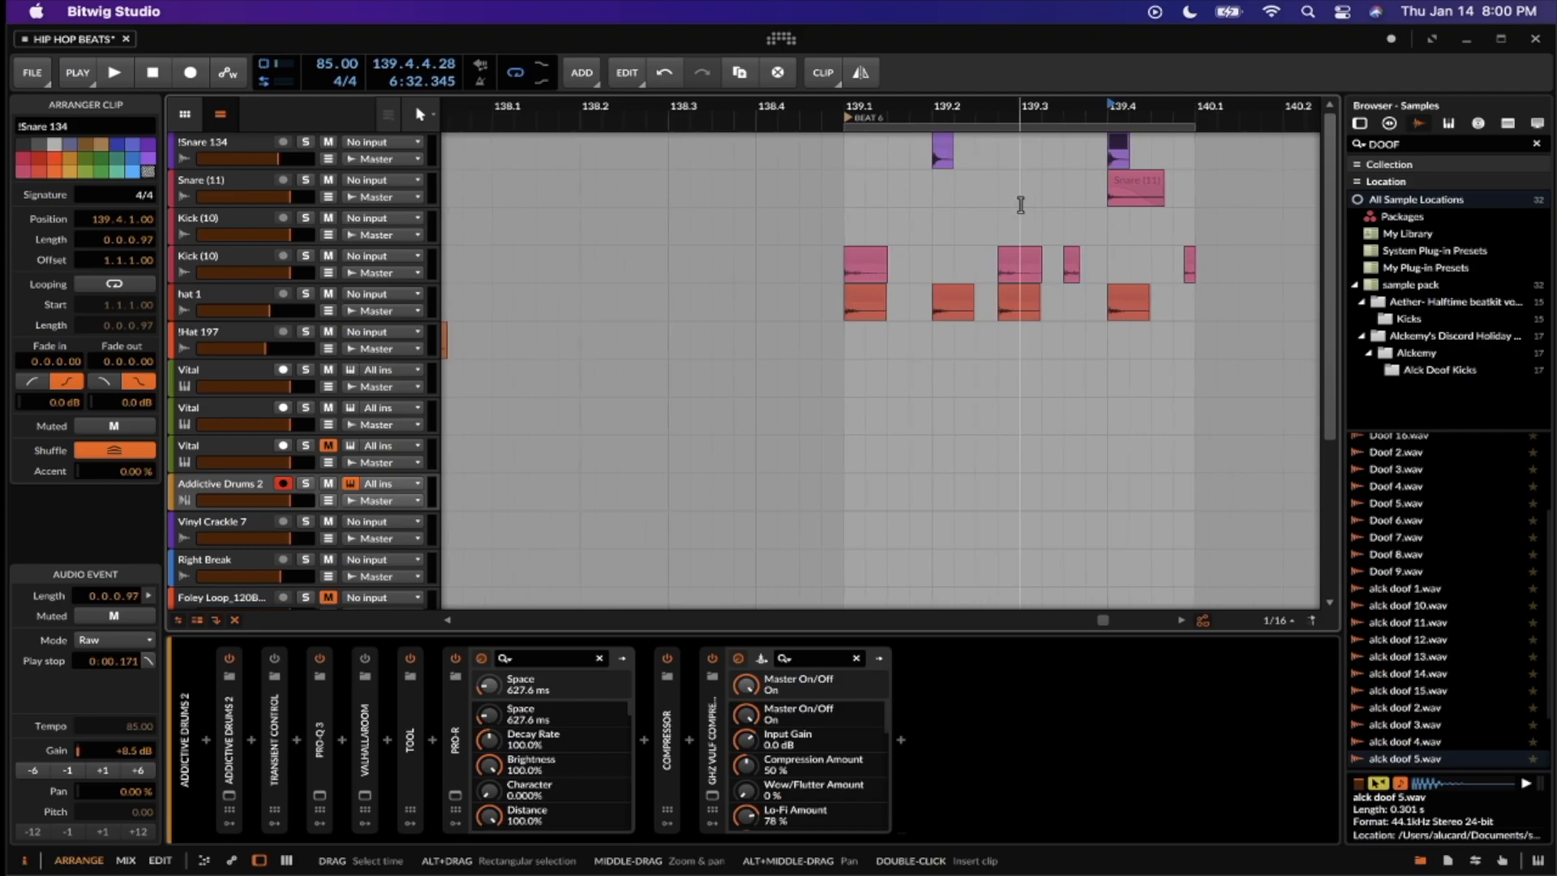
left_click(849, 160)
scroll(849, 160, "up", 3)
scroll(849, 160, "down", 2)
key("space")
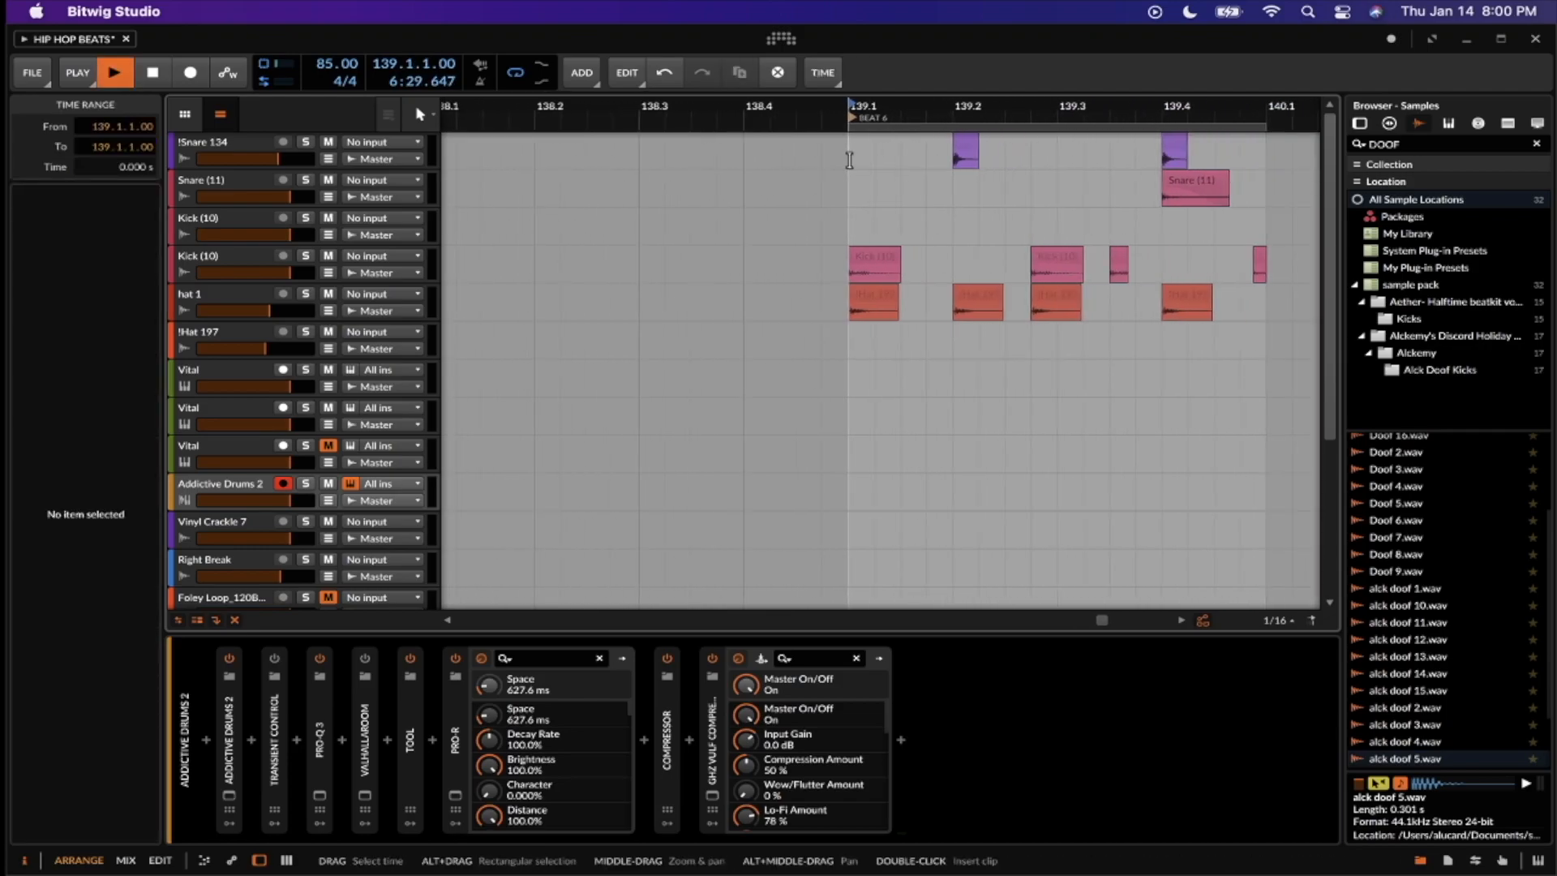
scroll(853, 155, "right", 5)
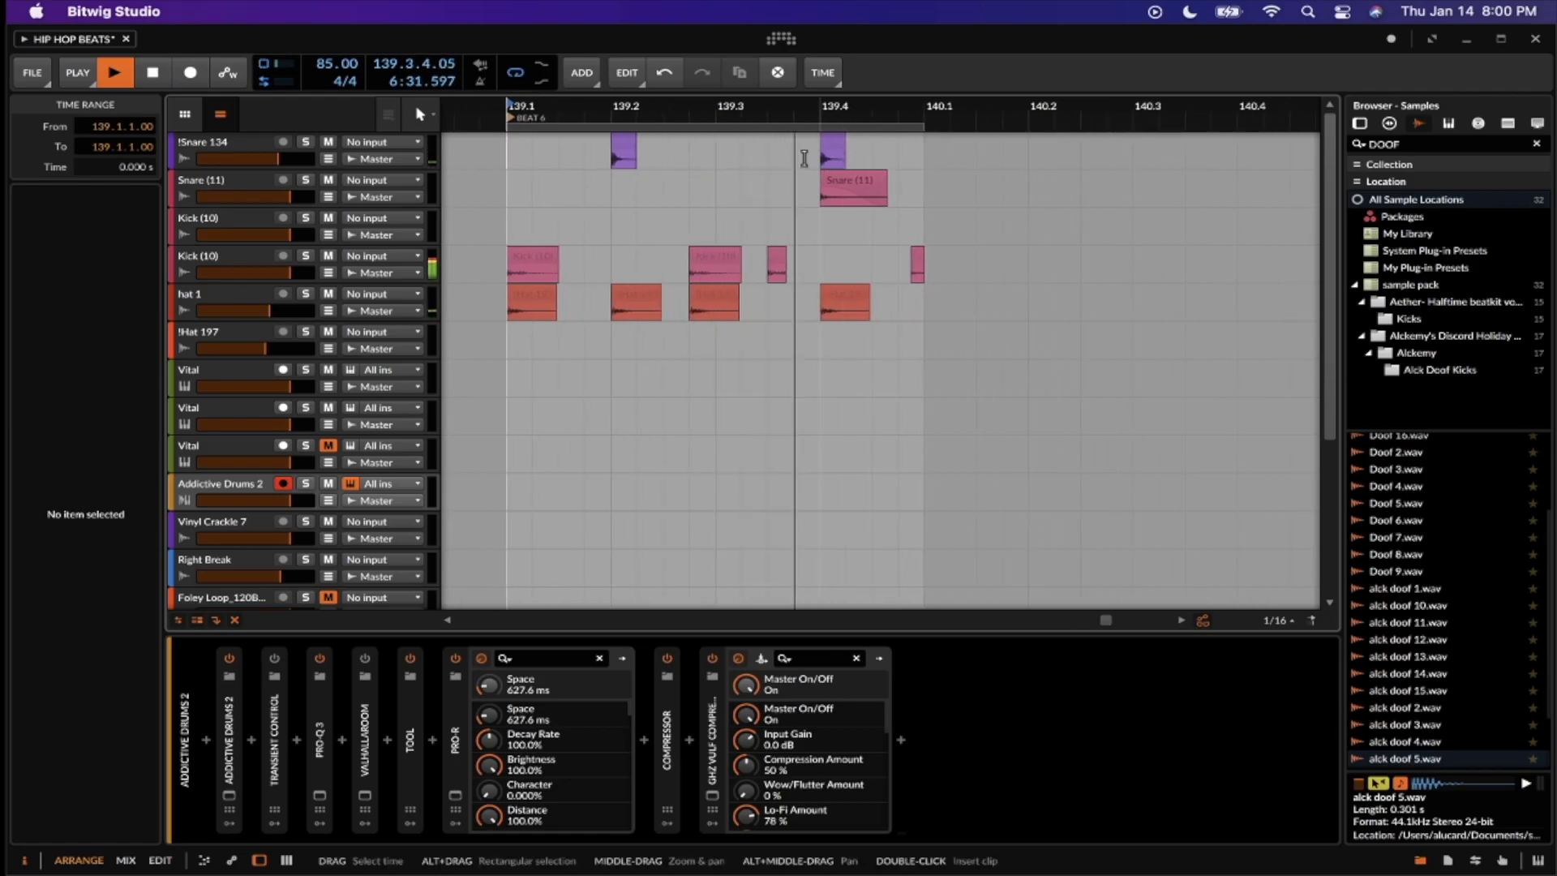
scroll(806, 158, "down", 2)
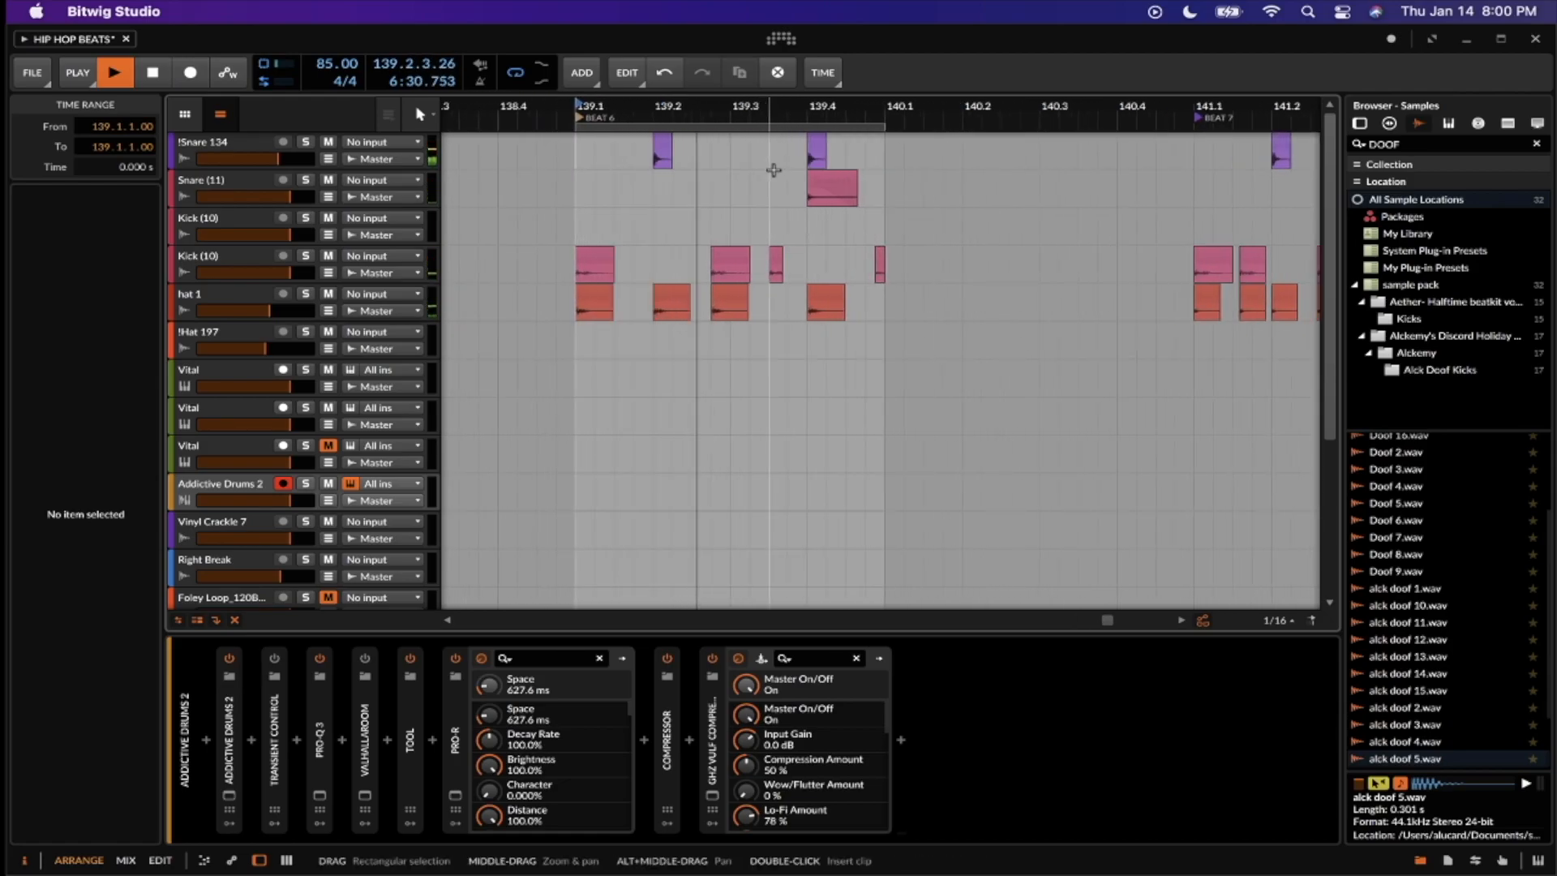
scroll(773, 170, "down", 2)
key("space")
Move the loop region to BEAT 7 at 141.1.1.00, and play the pattern while viewing its clips up close
left_click_drag(679, 123, 1088, 124)
scroll(1061, 180, "right", 3)
scroll(1060, 180, "up", 2)
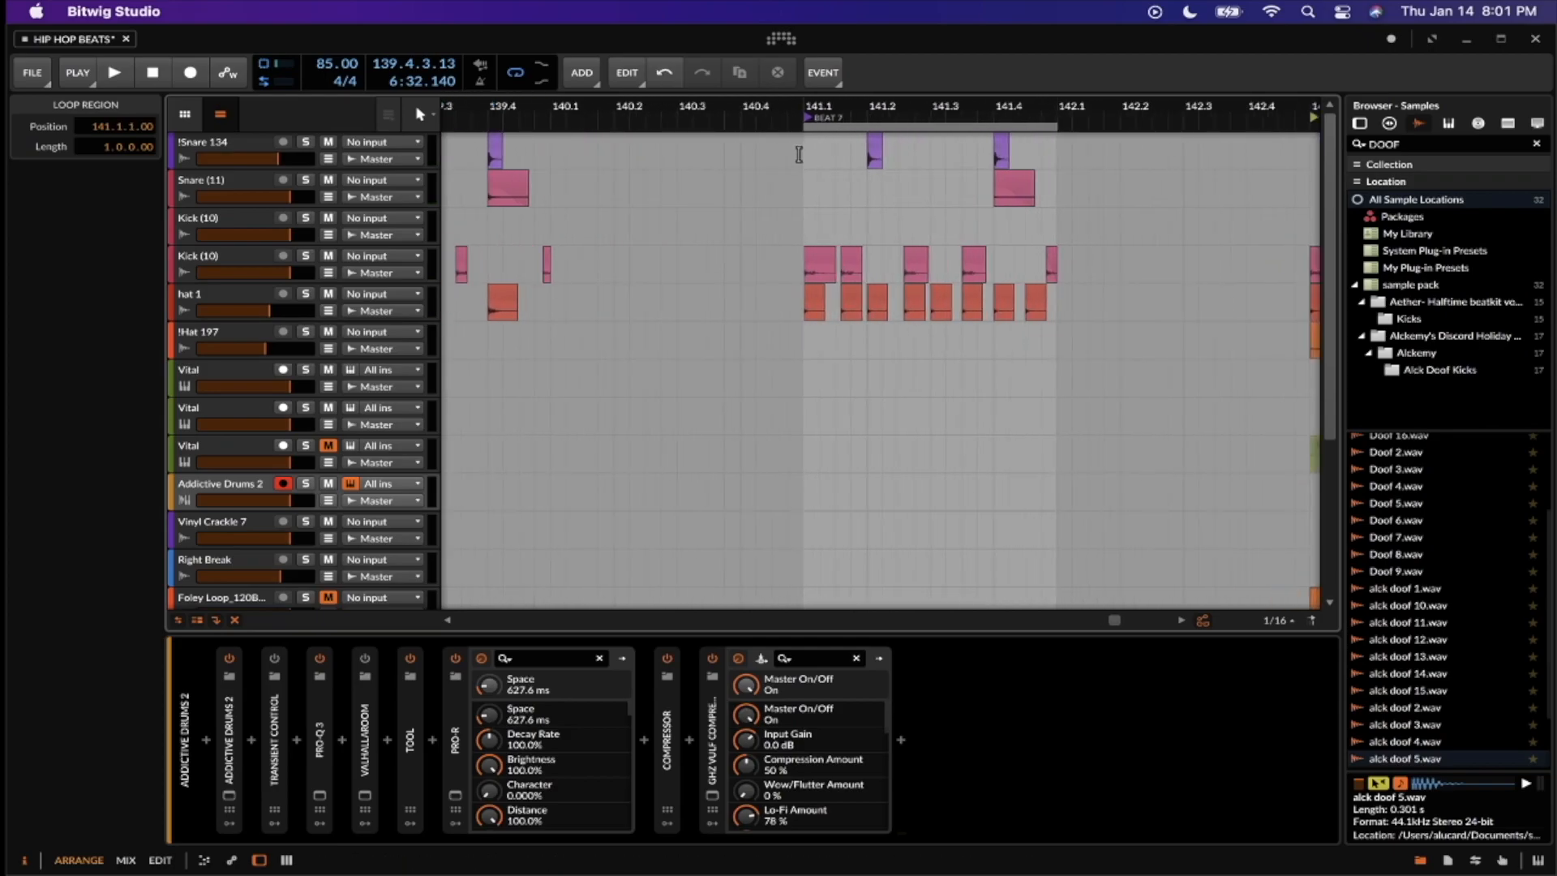
left_click(799, 153)
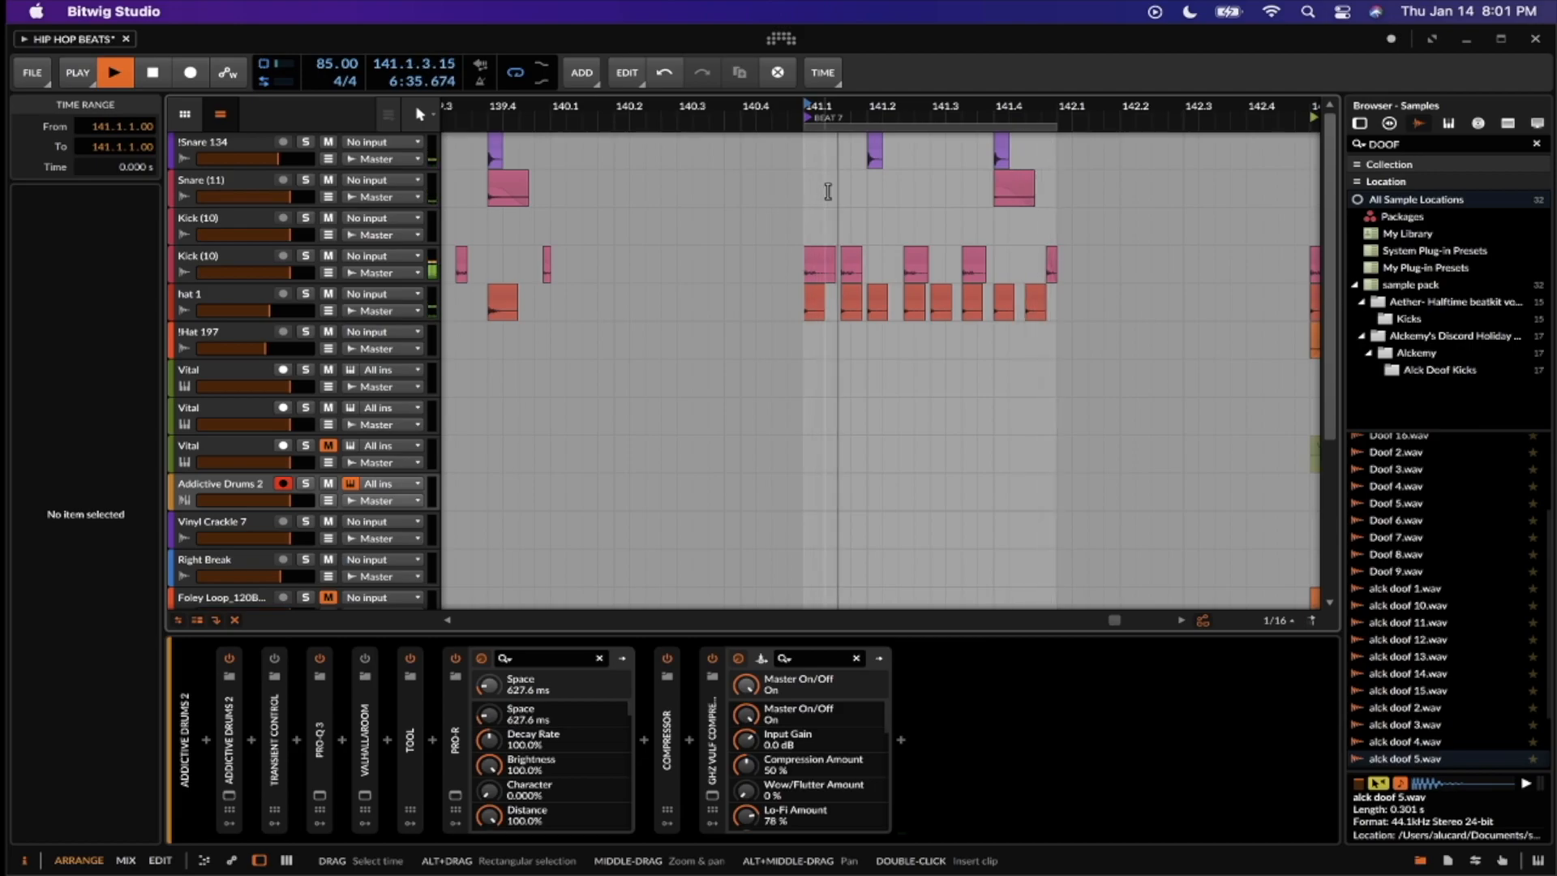
scroll(828, 192, "up", 5)
scroll(827, 192, "right", 3)
scroll(828, 193, "down", 1)
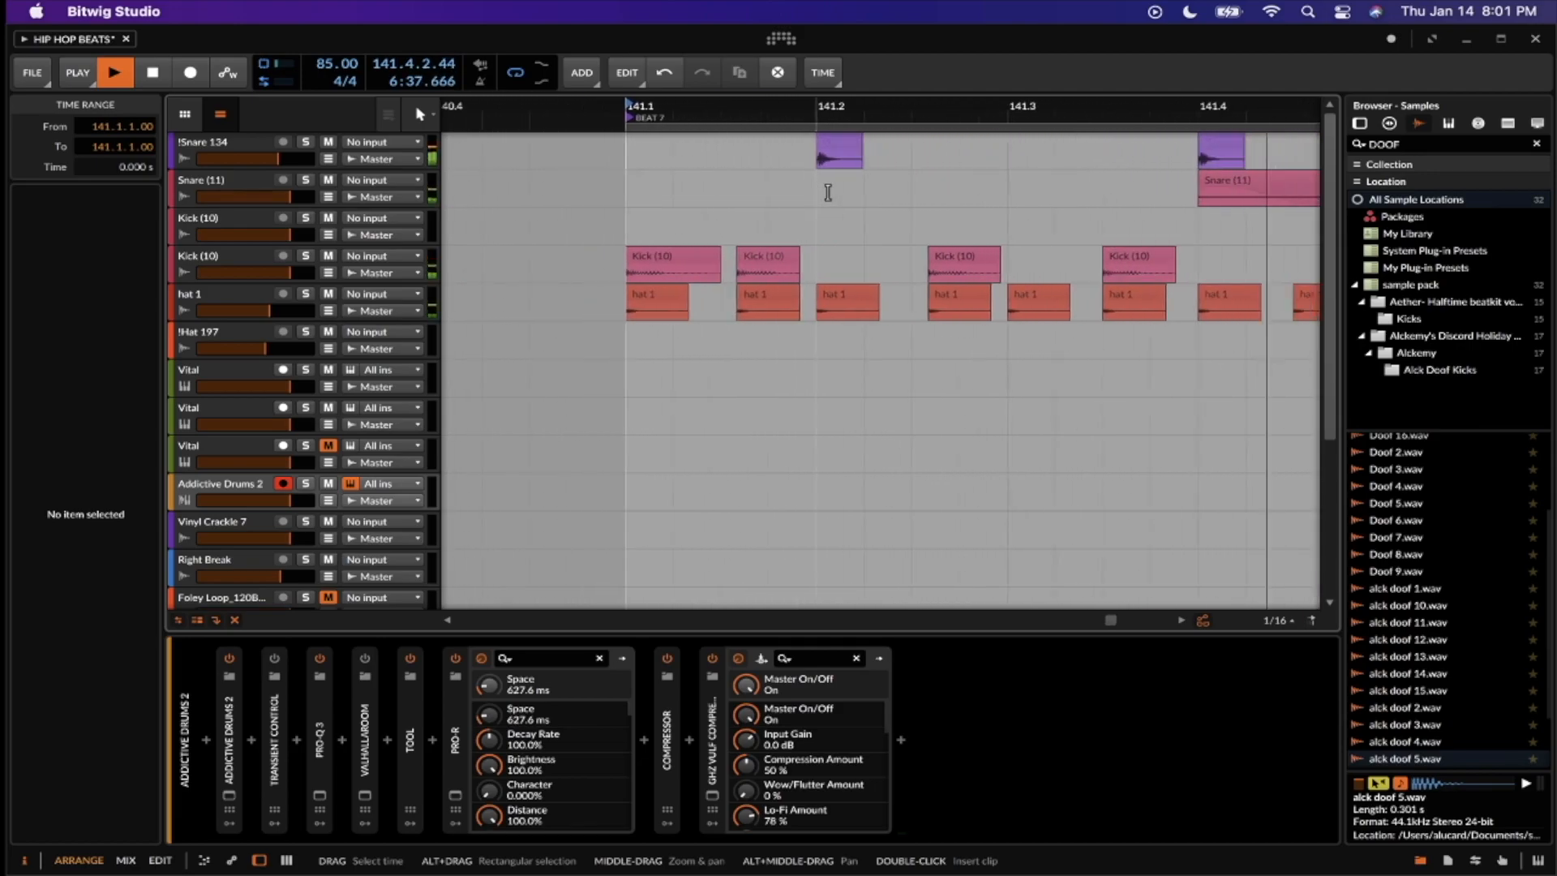
scroll(828, 192, "down", 3)
scroll(828, 192, "up", 6)
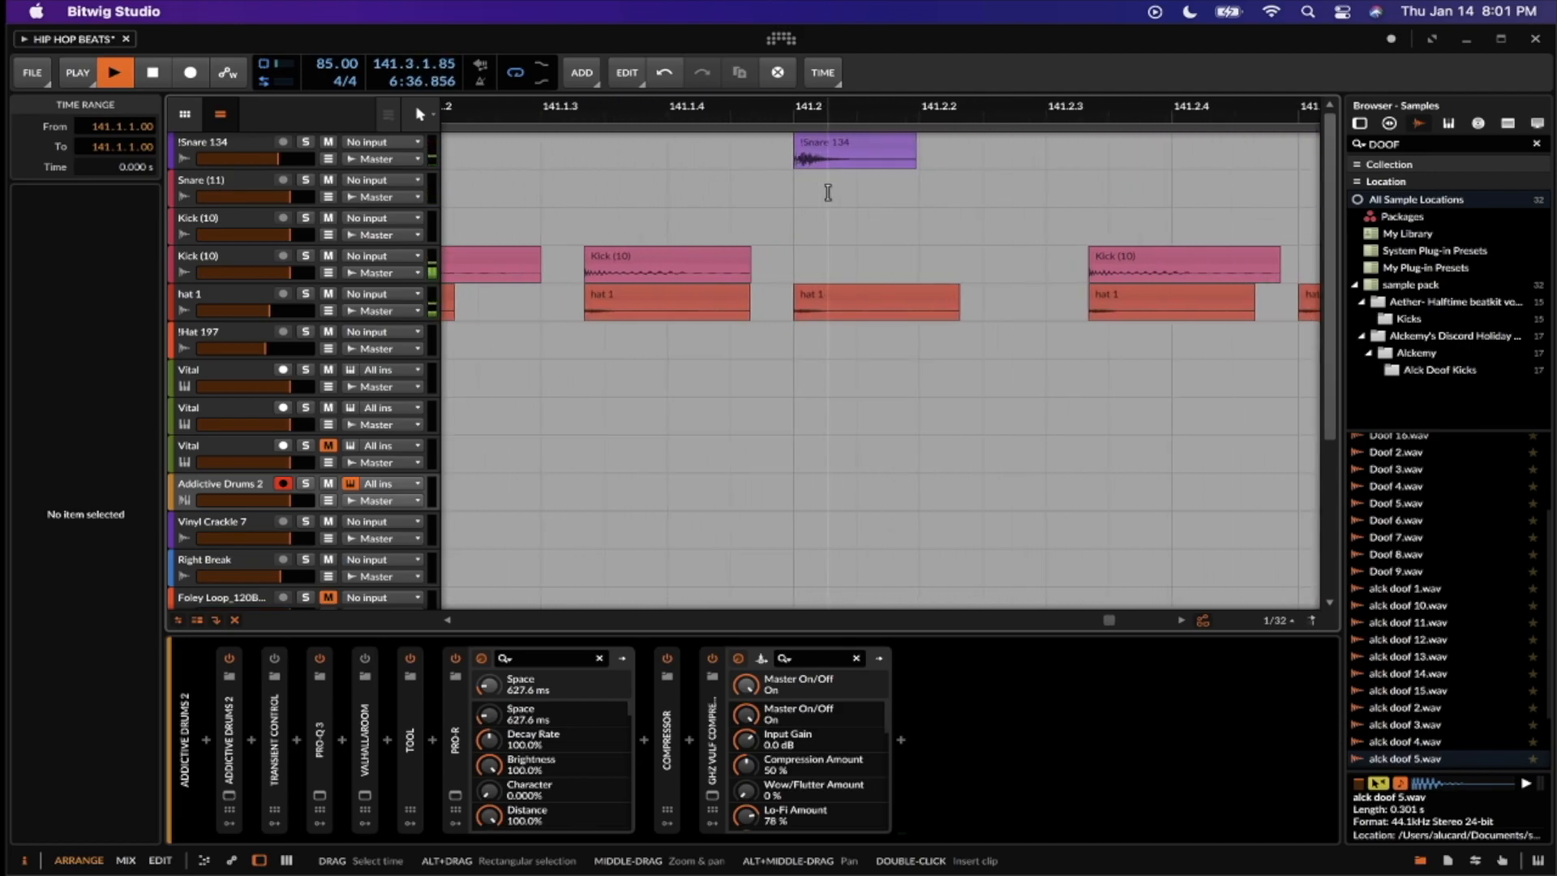
scroll(828, 192, "down", 4)
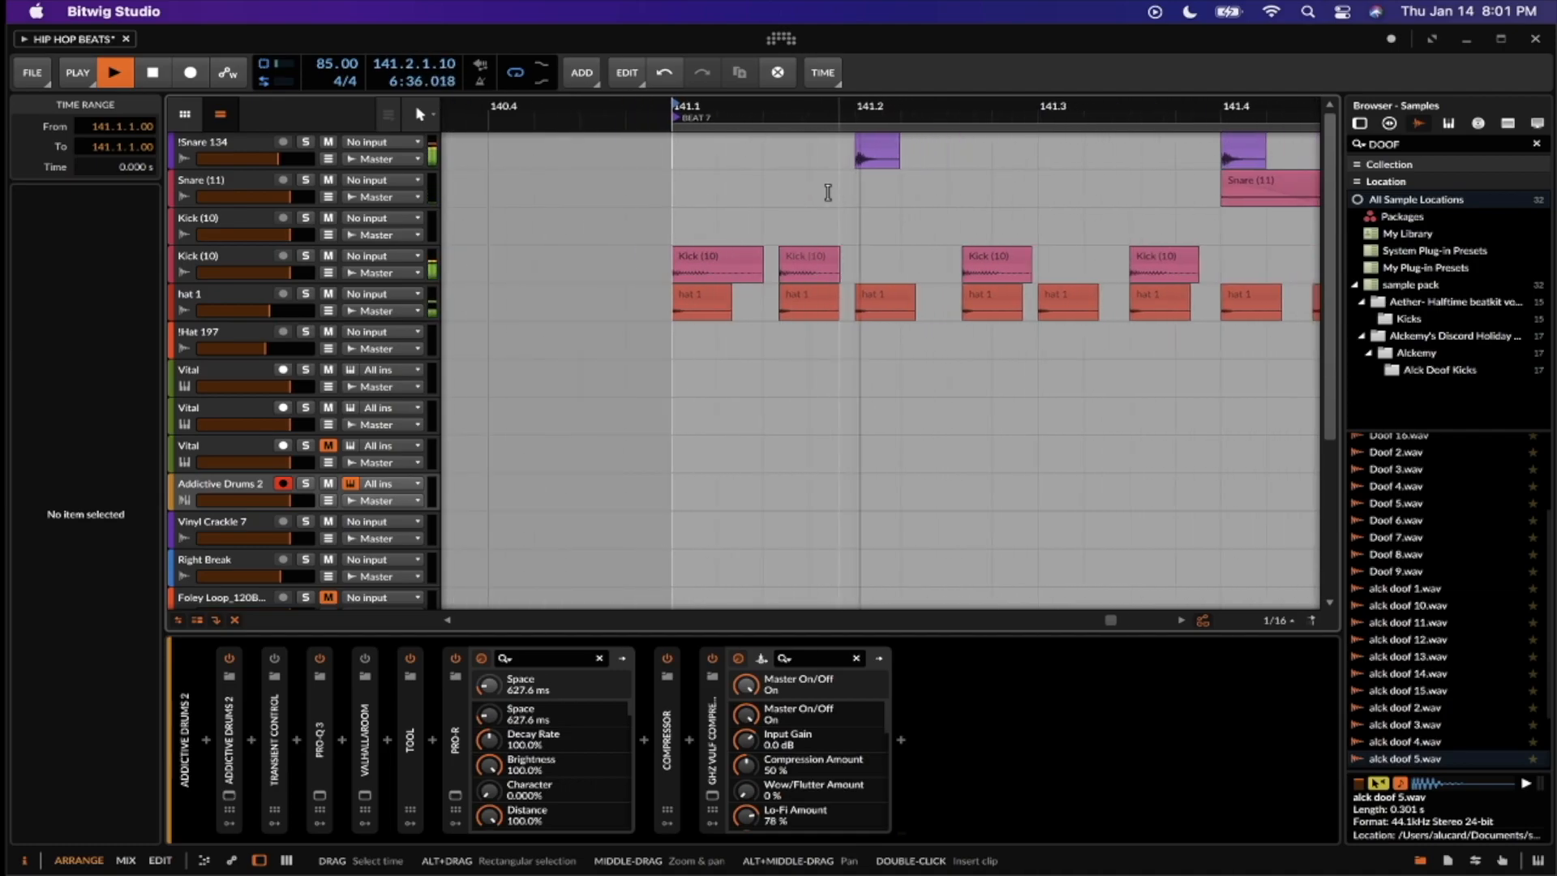
key("space")
Select all the hat 1 clips of BEAT 7 together to examine the hat rhythm
scroll(828, 192, "down", 2)
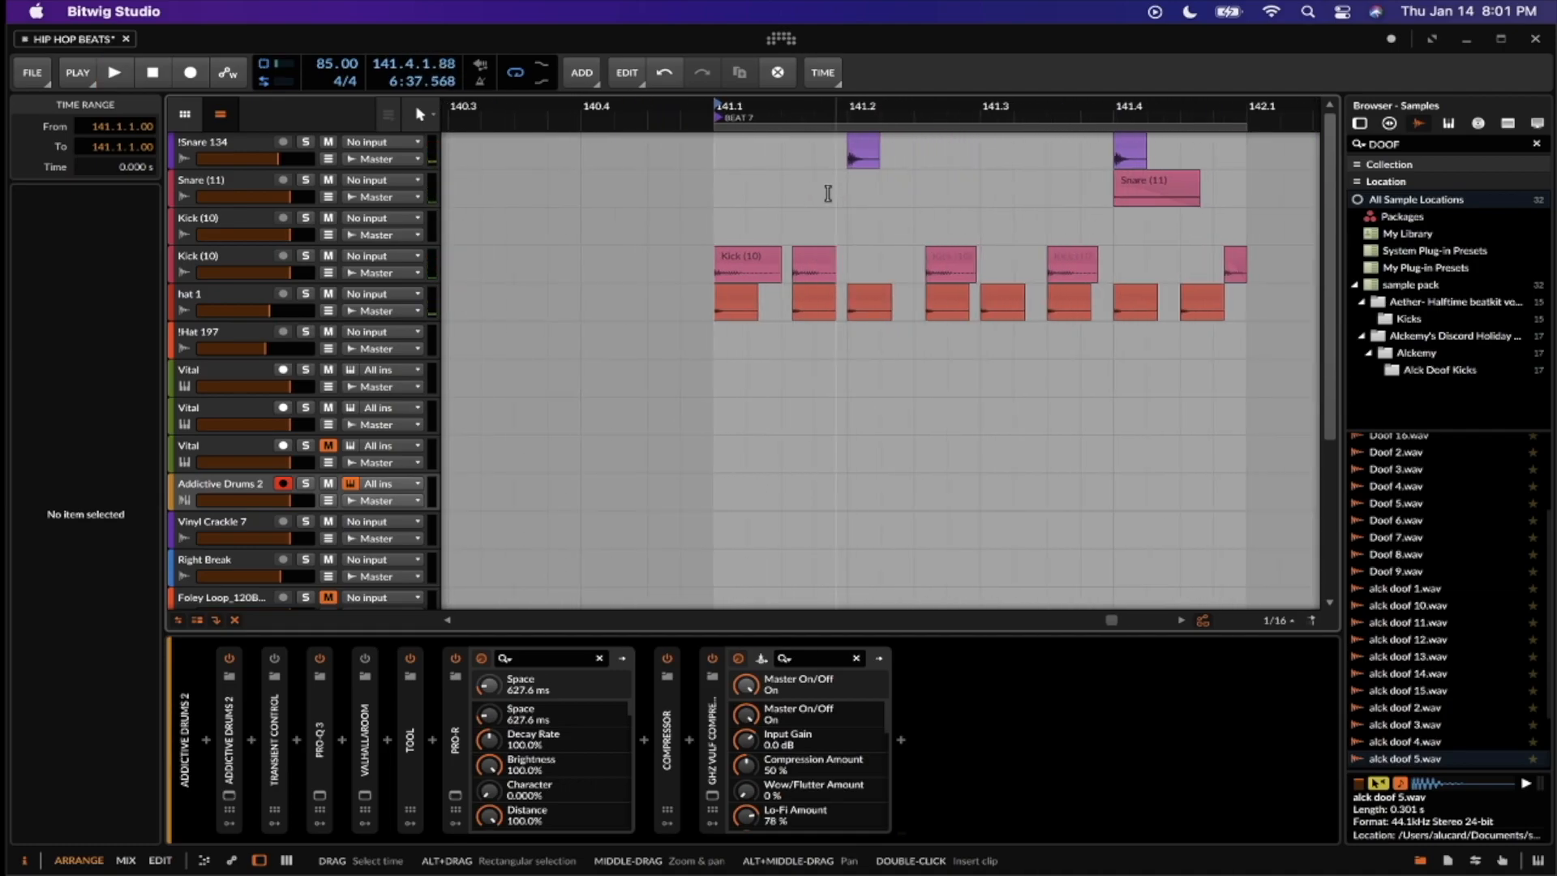
left_click(746, 292)
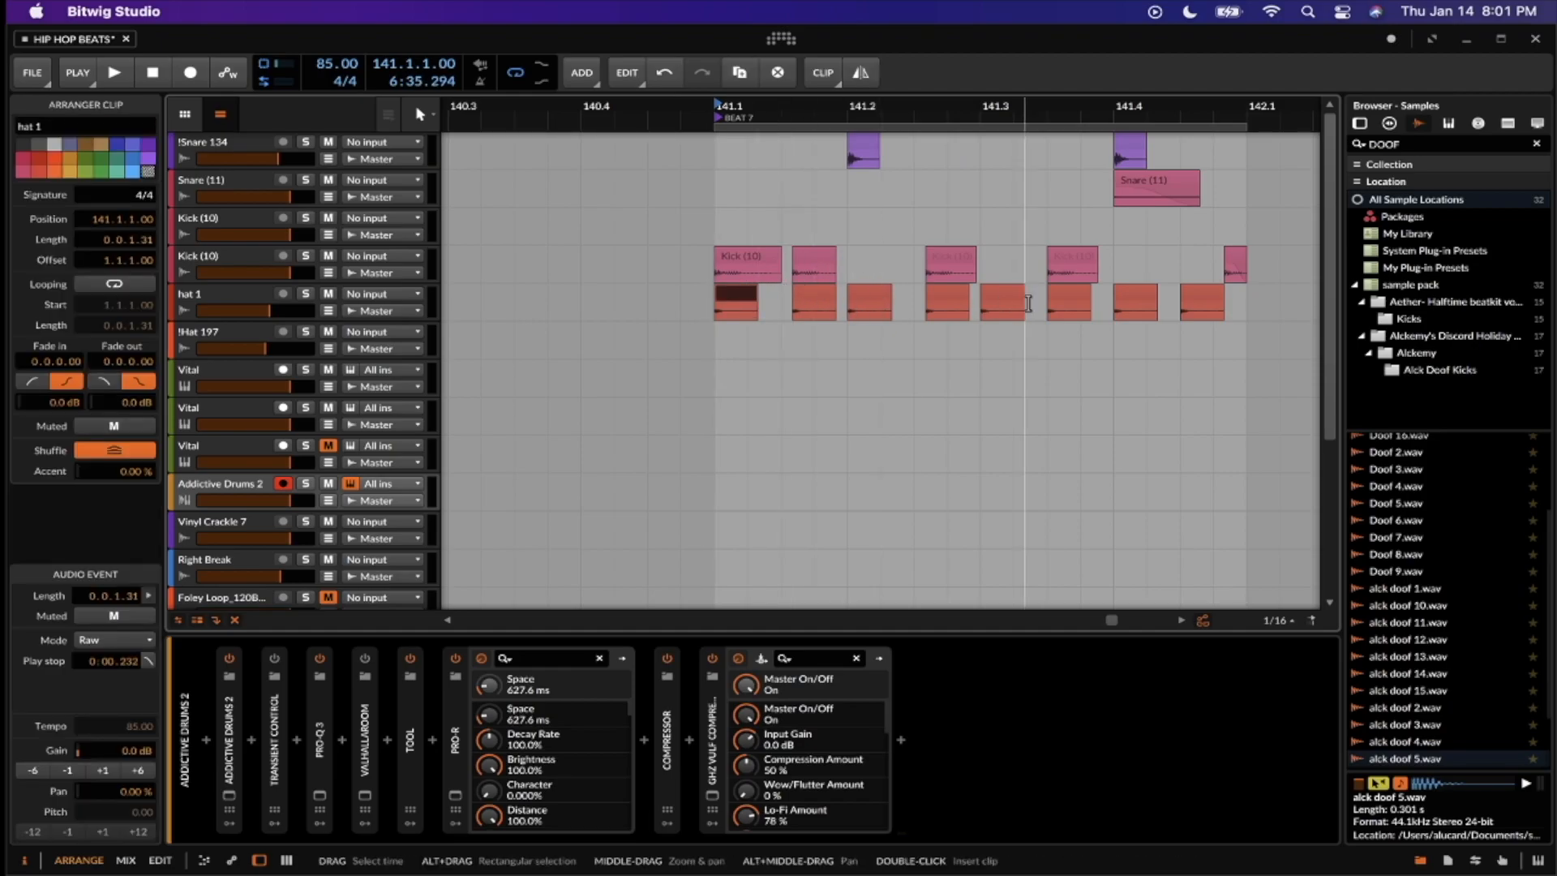
left_click(1197, 297, "shift")
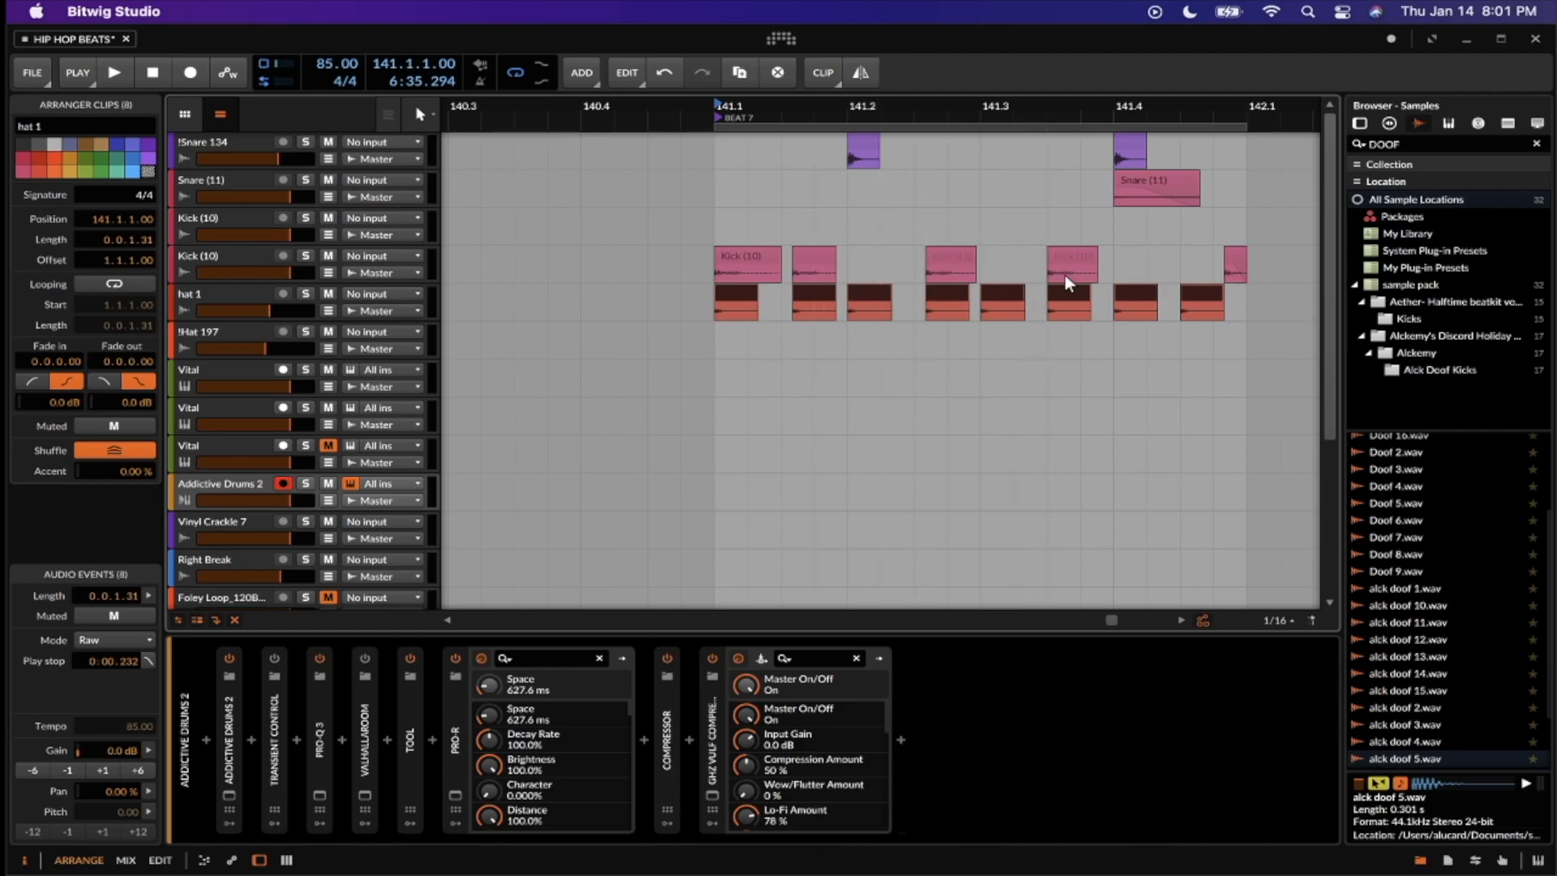
Select the opening Kick (10) and hat 1 clips of BEAT 7 in turn to examine their alignment on the first beat
left_click(763, 258)
scroll(762, 253, "up", 5)
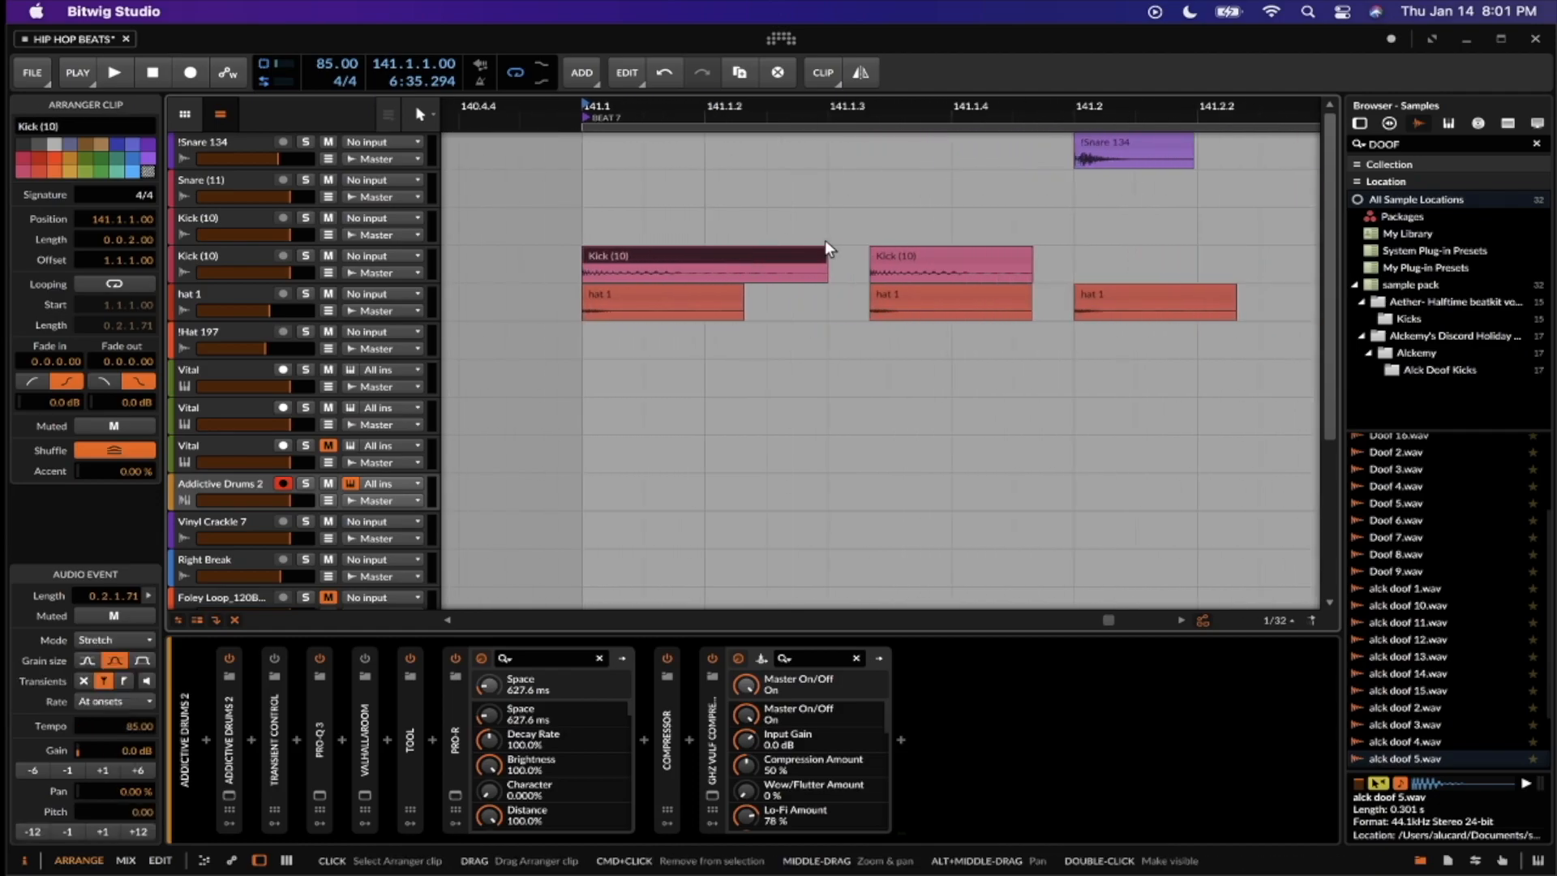
scroll(965, 174, "down", 3)
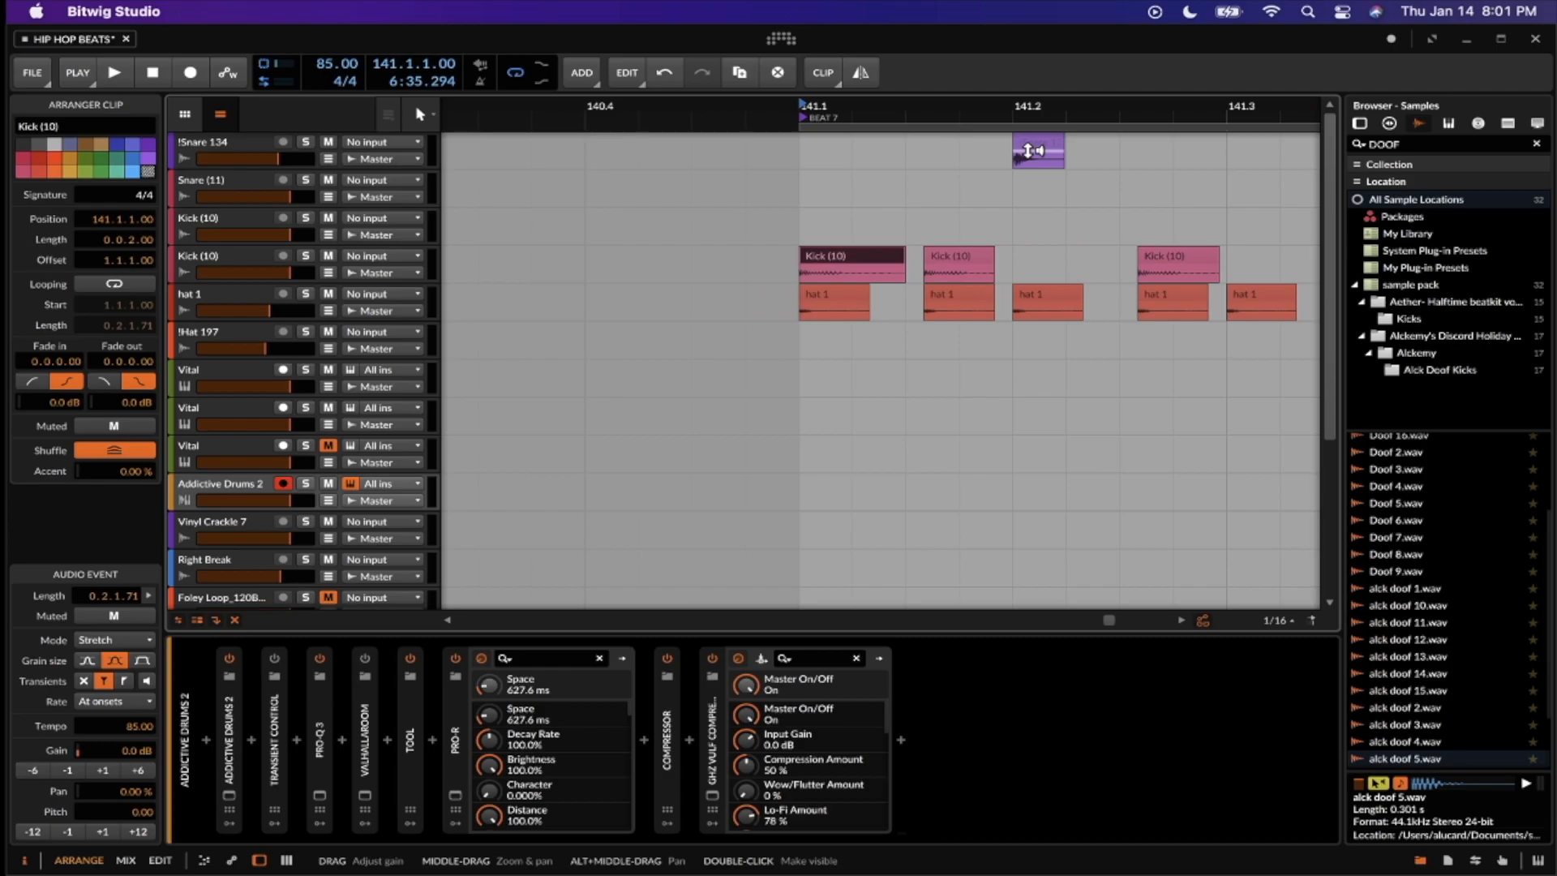
left_click(814, 289)
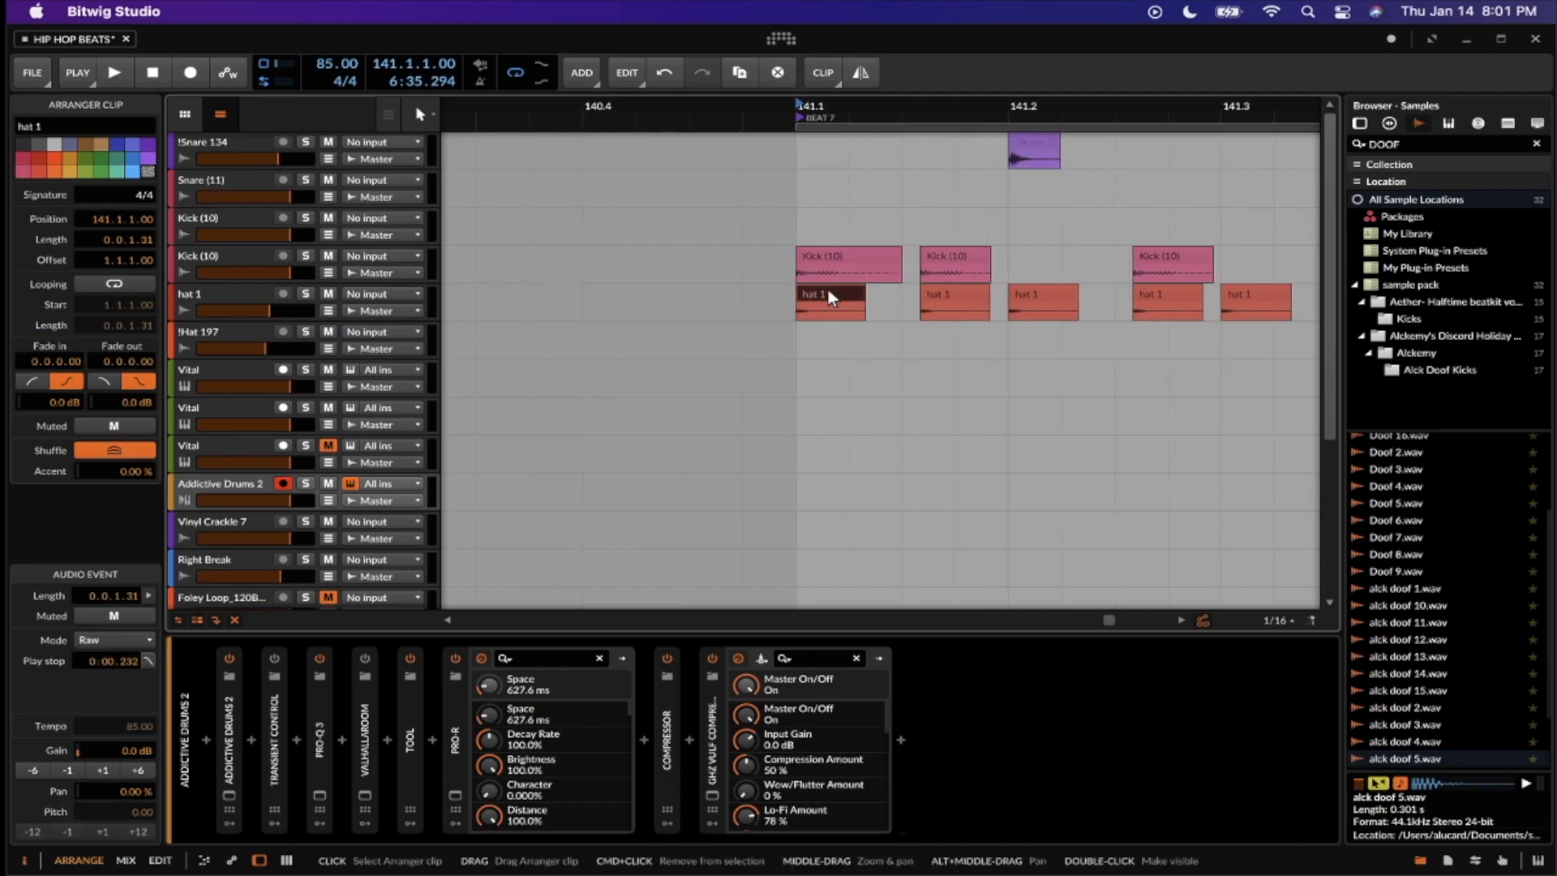
Select the opening Kick (10) clip of BEAT 7 and play the pattern from 141.1.1.00
scroll(829, 289, "right", 2)
scroll(925, 273, "down", 2)
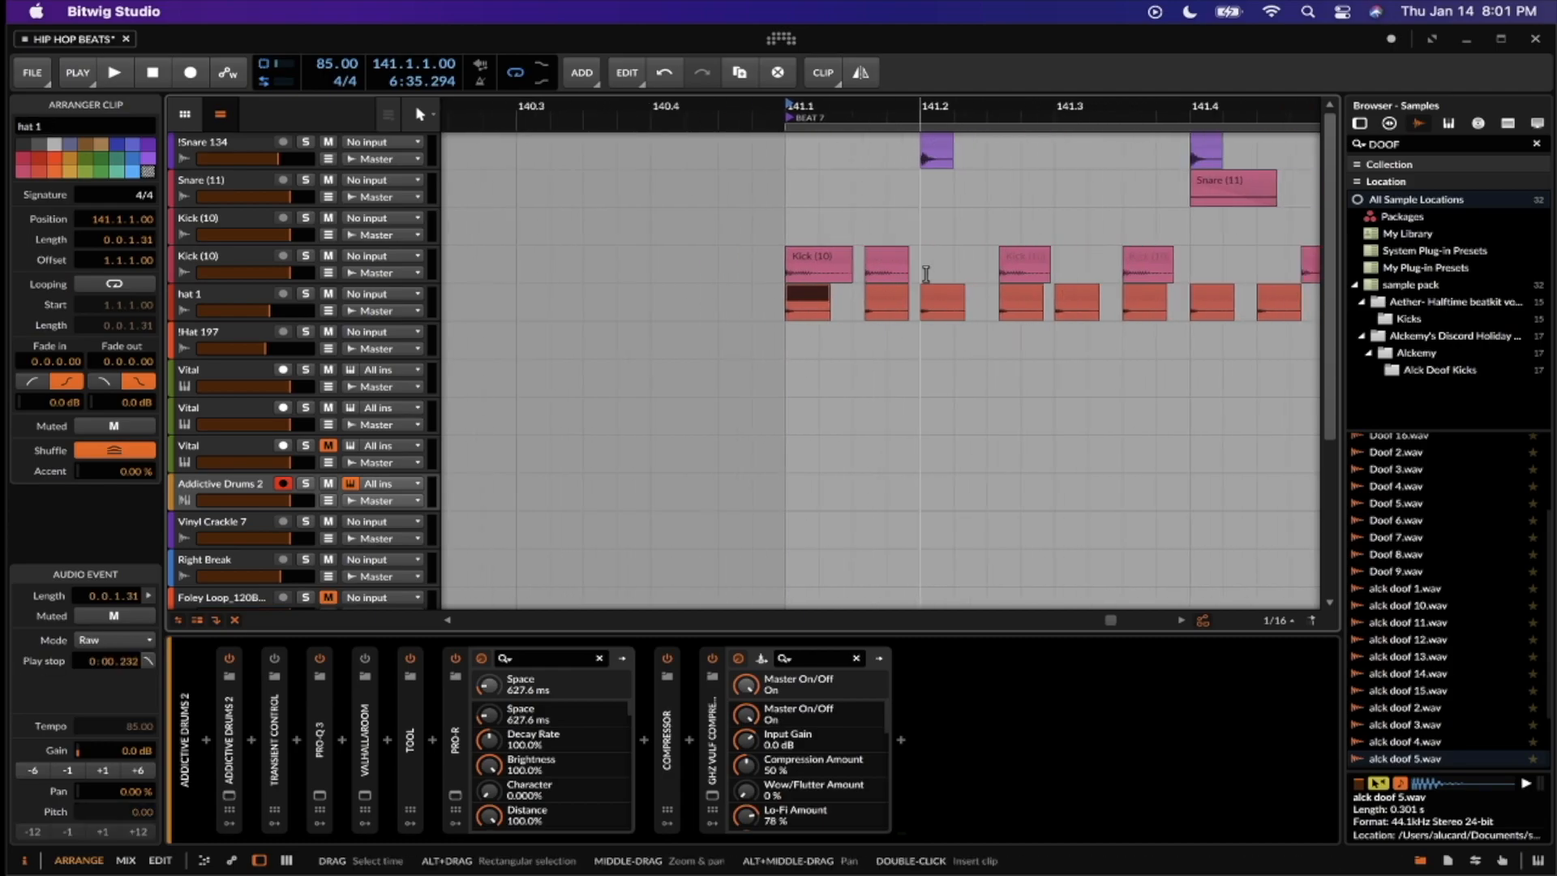
scroll(926, 274, "right", 2)
left_click(674, 249)
key("space")
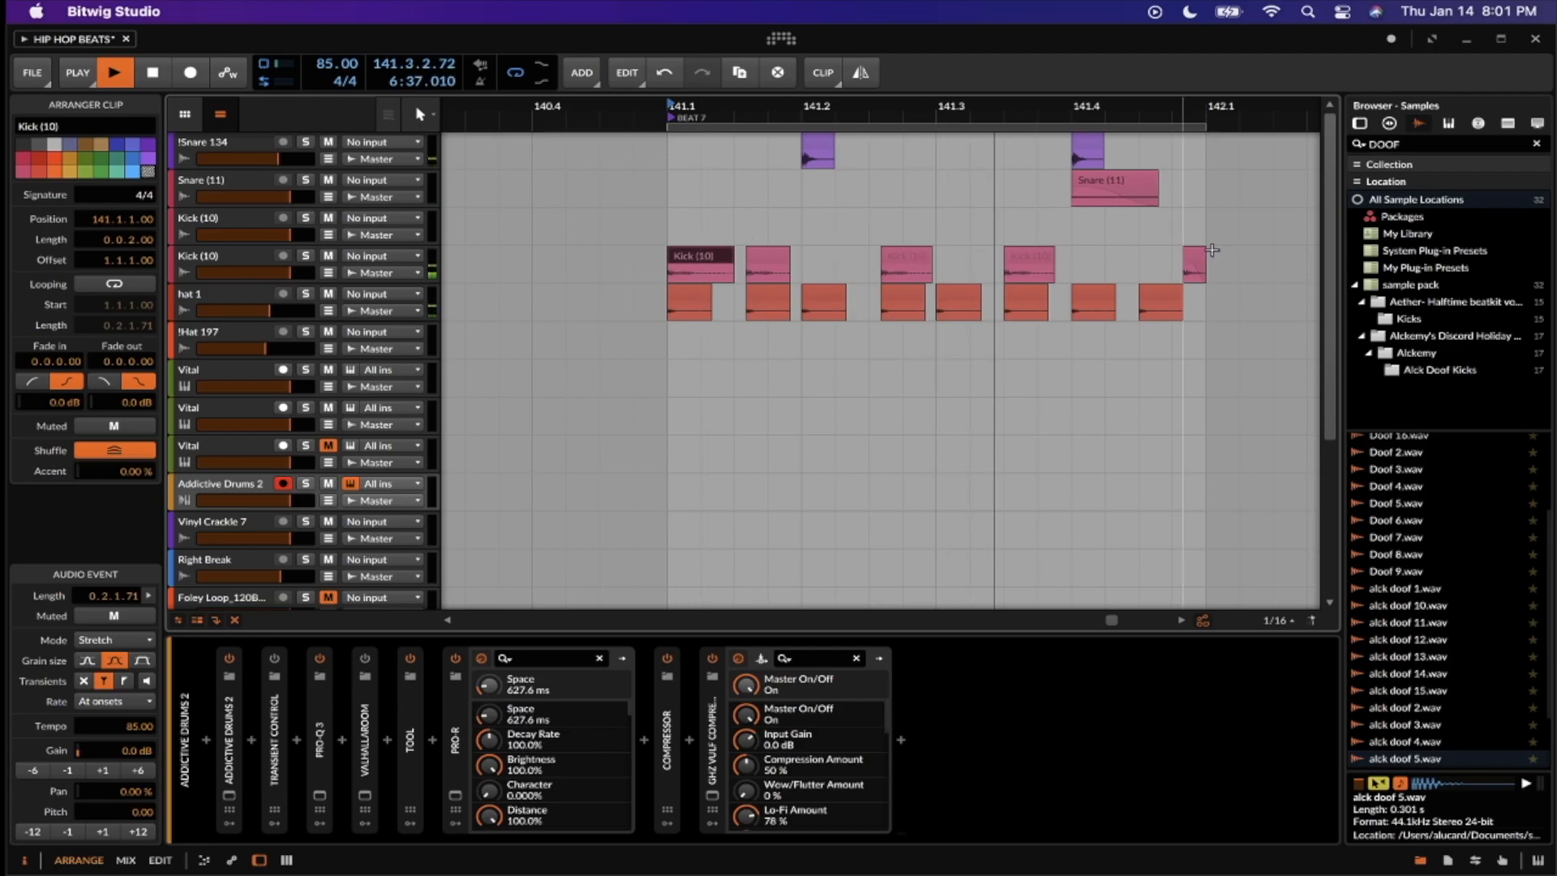
Stop playback and select the final Kick (10) clip of BEAT 7 at 141.4.4.31 to examine its placement up close
scroll(1245, 275, "up", 5)
key("space")
left_click(1062, 255)
scroll(1062, 255, "up", 3)
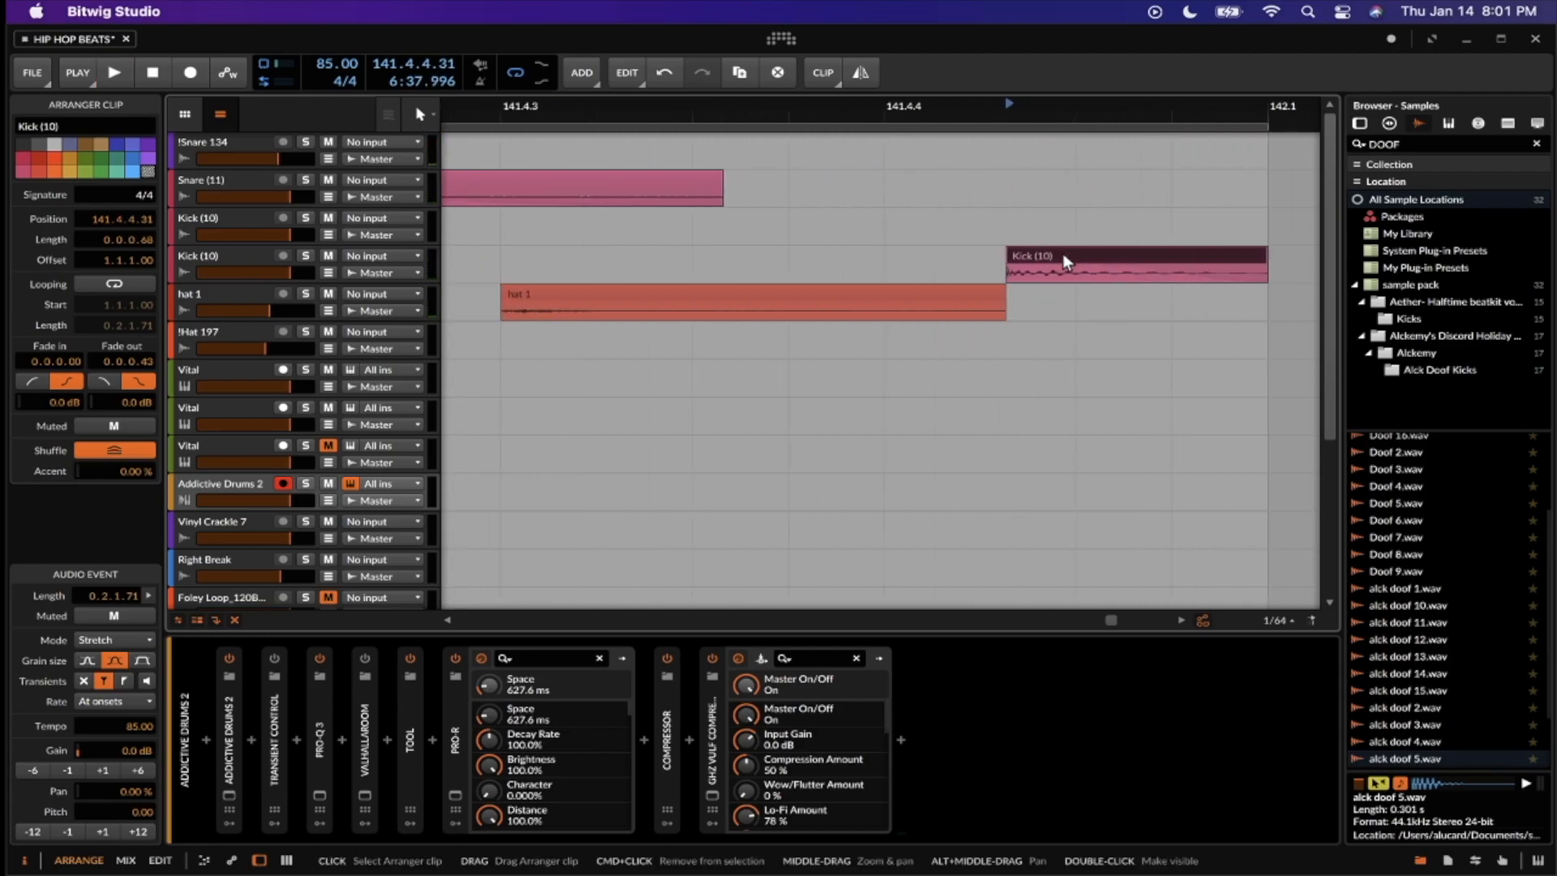
Replay BEAT 7 from its first Kick (10) clip while viewing the whole pattern and the neighbouring BEAT 8
scroll(1062, 255, "down", 5)
scroll(1050, 263, "left", 5)
scroll(1050, 263, "left", 5)
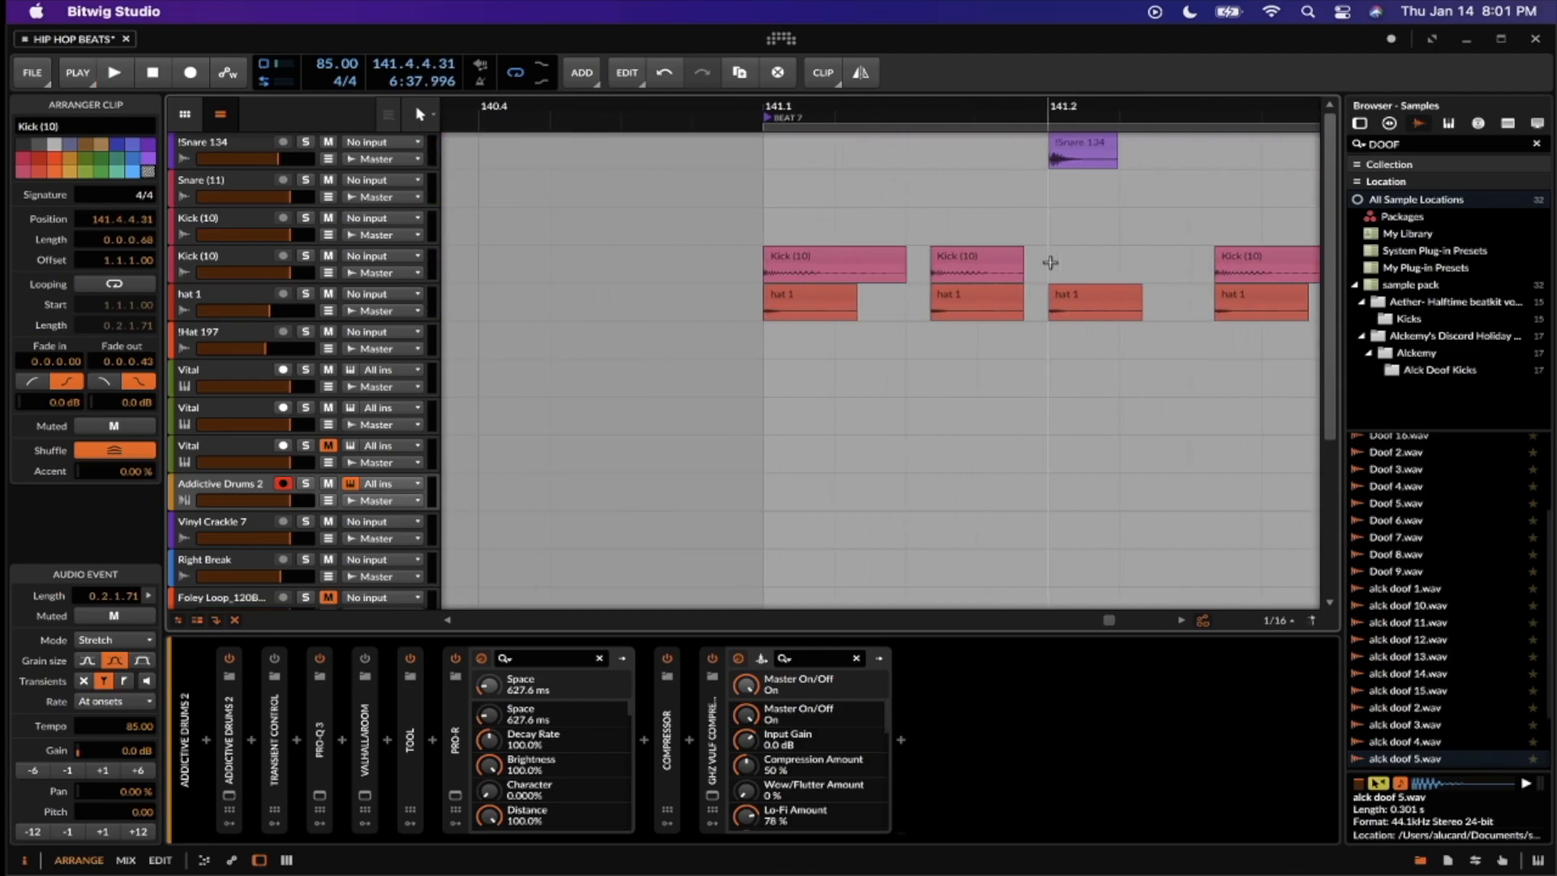
left_click(871, 254)
key("space")
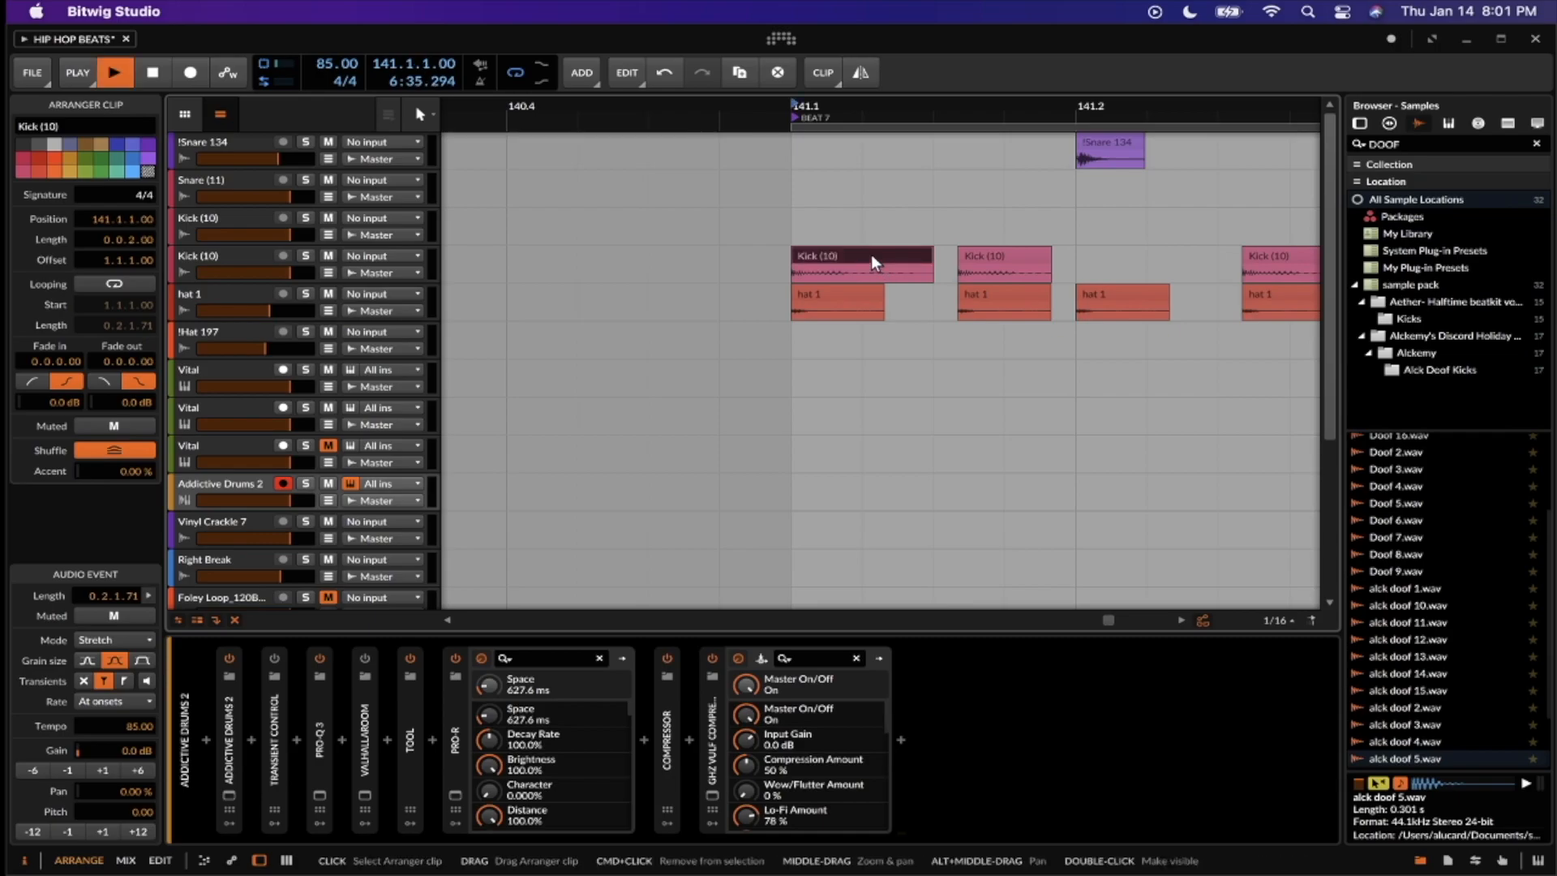
scroll(870, 255, "down", 6)
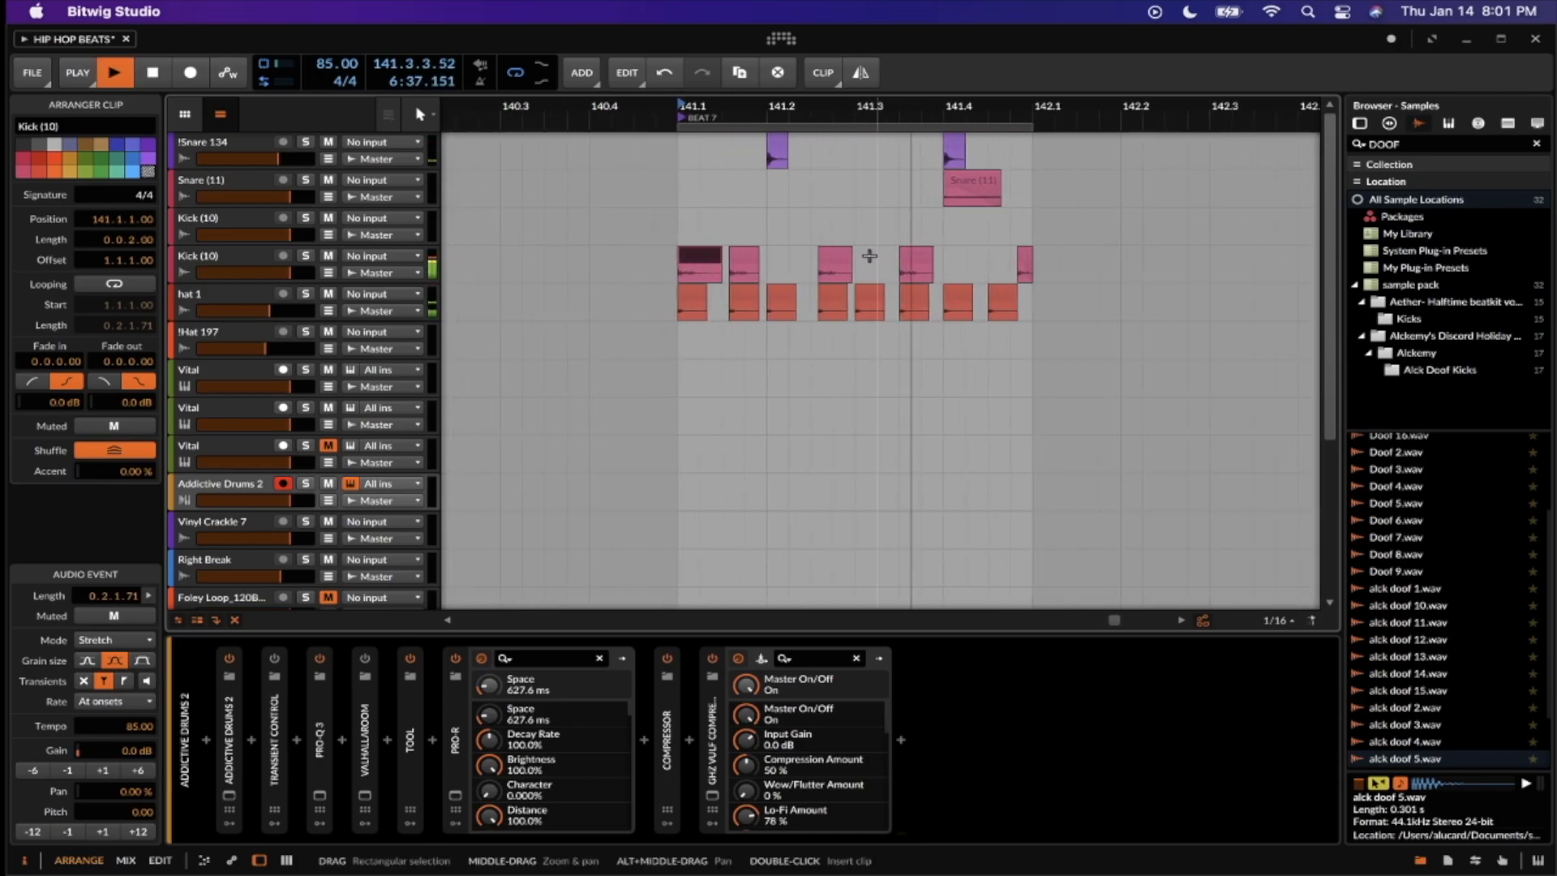
scroll(868, 255, "right", 5)
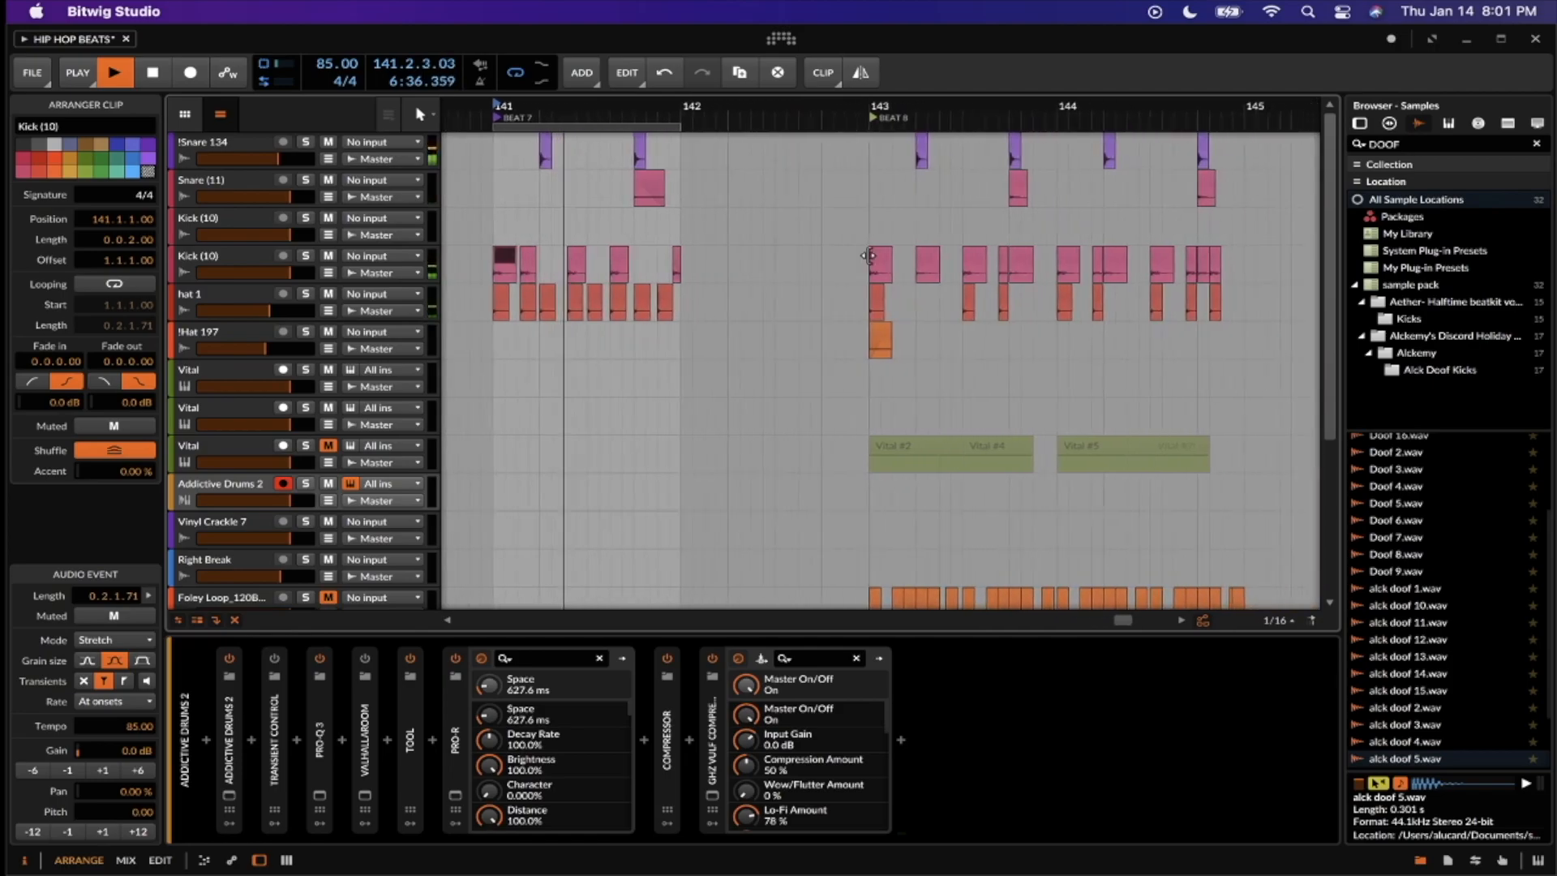
Move the loop region to BEAT 8 at 143.1.1.00 with a length of two bars, and set the playback position to its start
left_click_drag(513, 124, 1205, 126)
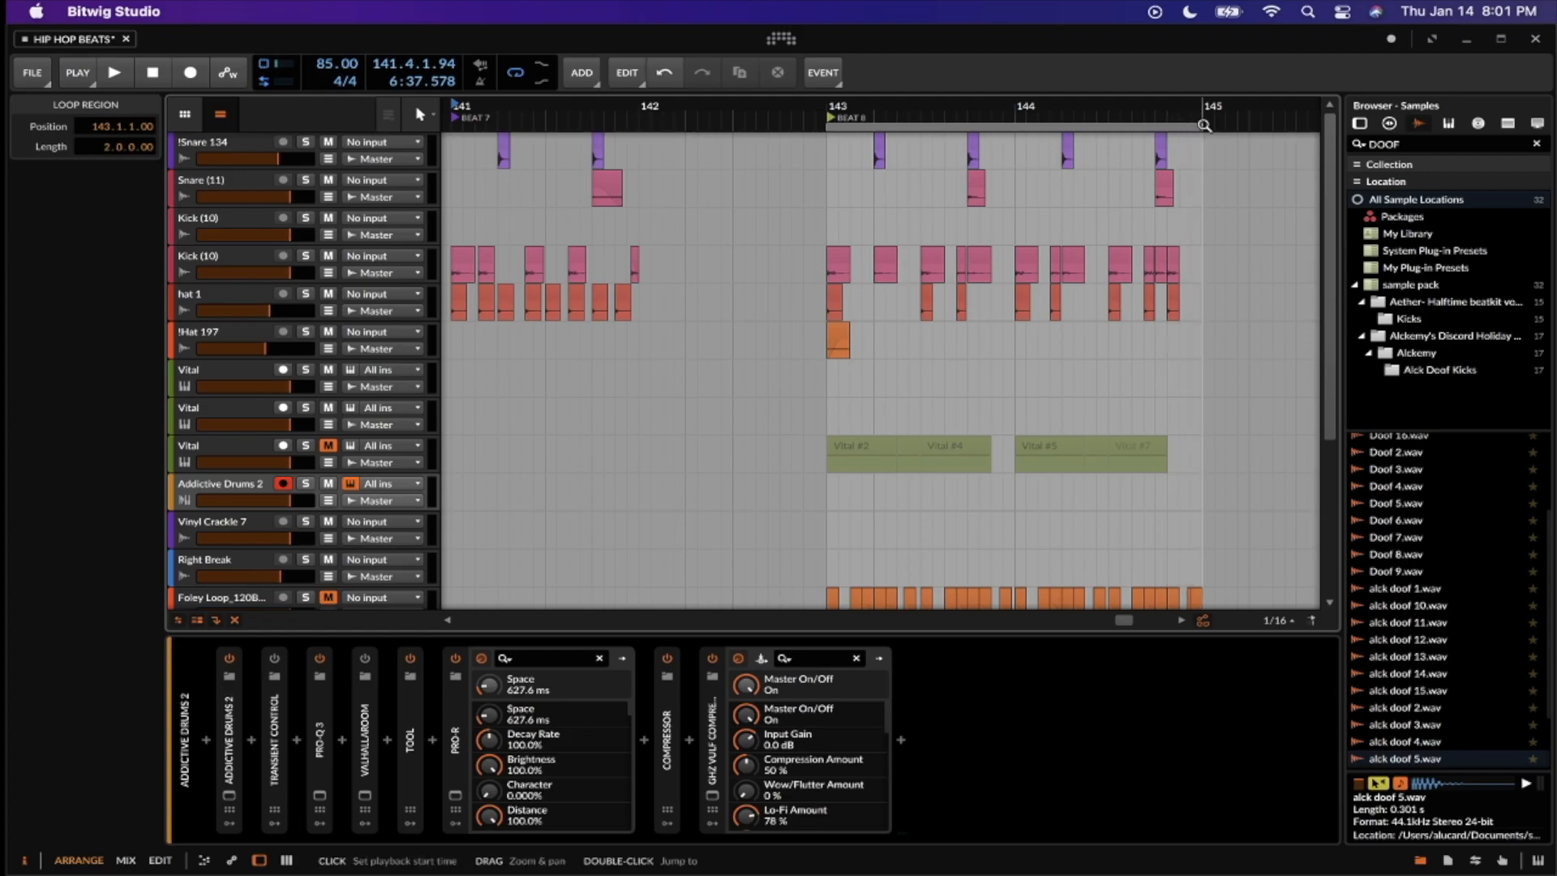
left_click(827, 224)
scroll(827, 228, "up", 5)
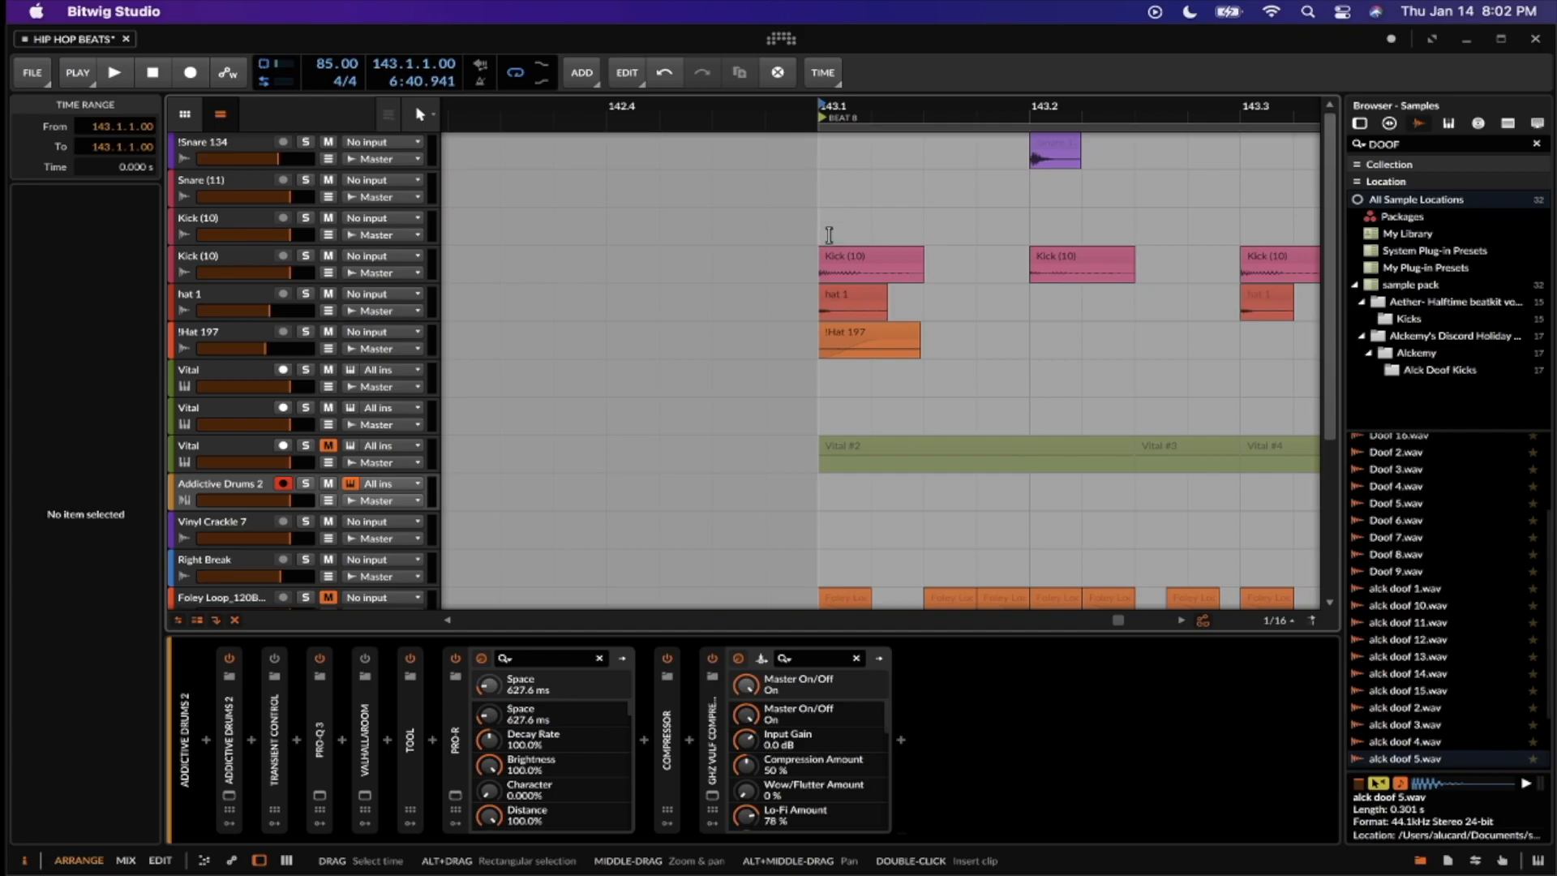
Select Kick (10) clips of BEAT 8 in turn, including those at 143.2.1.00 and 144.1.4.03, to examine the kick rhythm
left_click(834, 260)
scroll(834, 261, "right", 4)
left_click(894, 253)
scroll(893, 246, "right", 4)
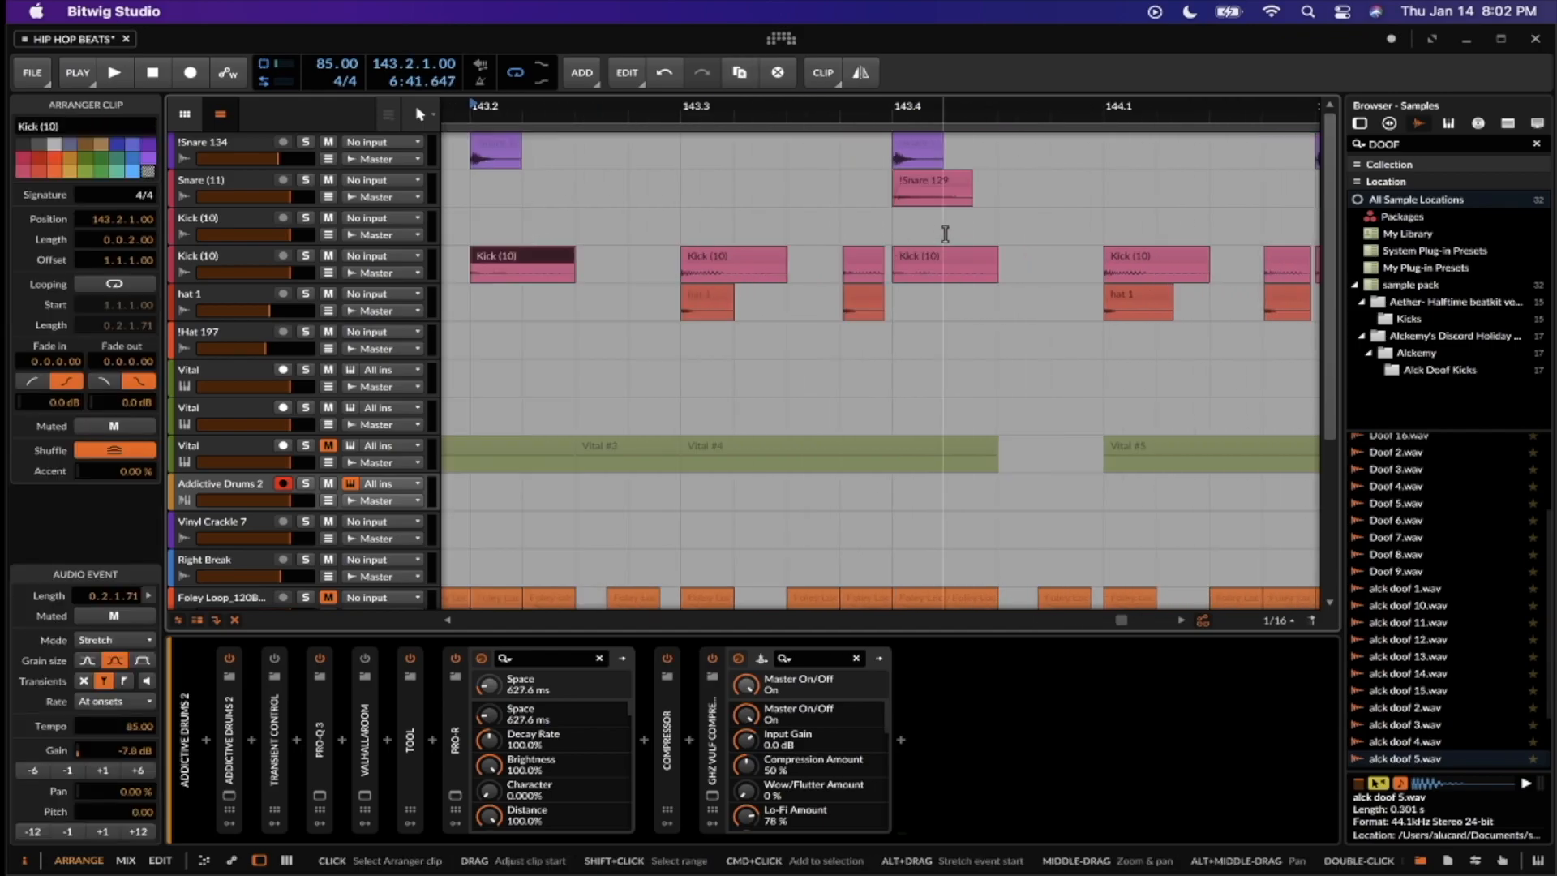
scroll(863, 257, "up", 1)
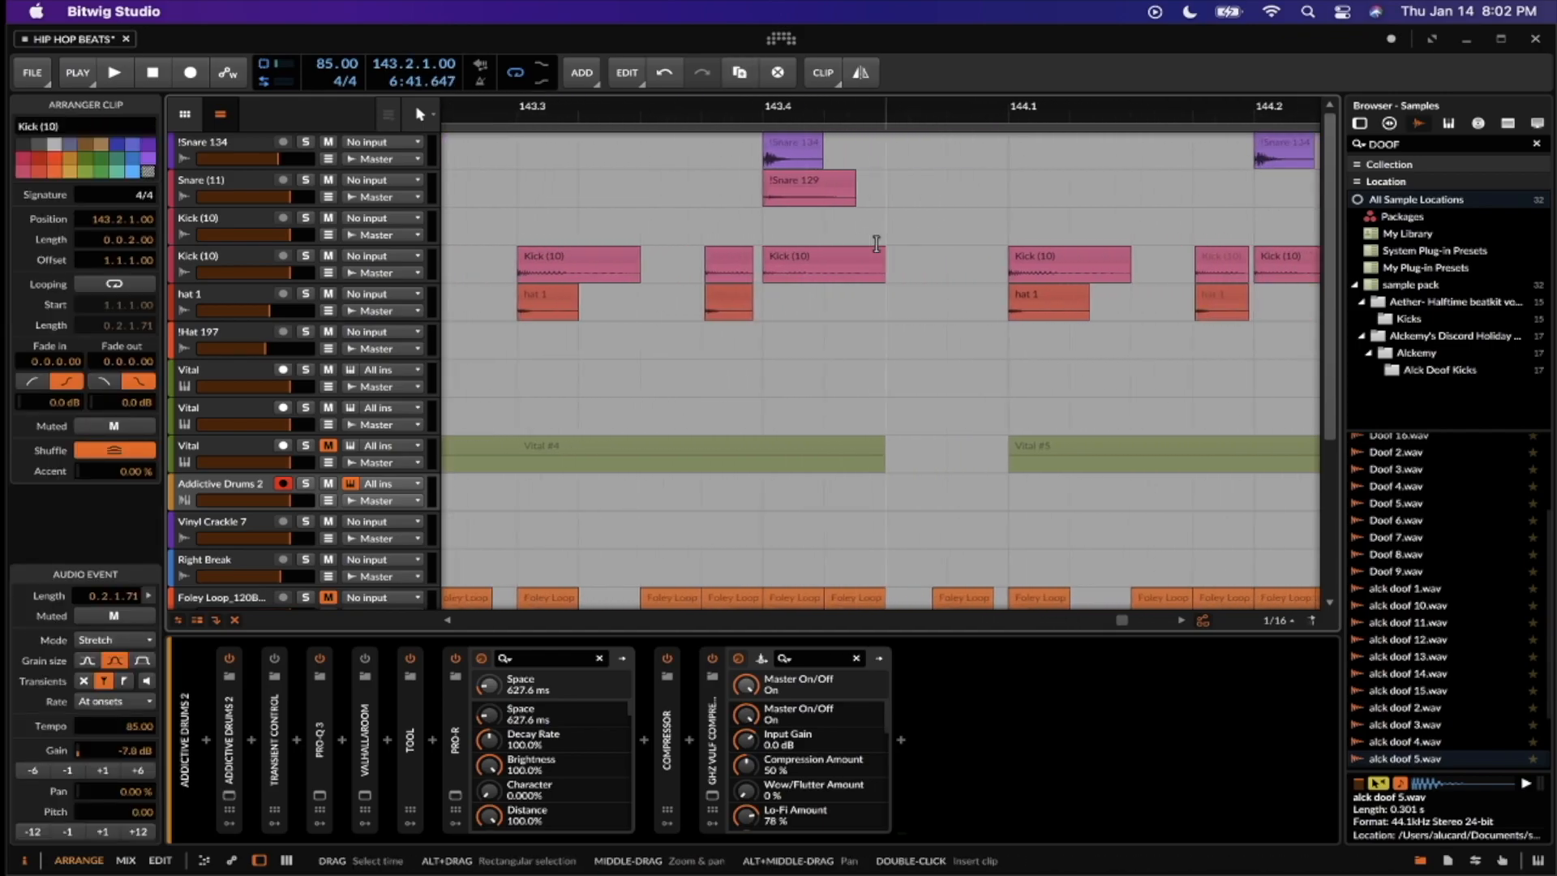
scroll(869, 250, "right", 3)
scroll(1012, 247, "right", 1)
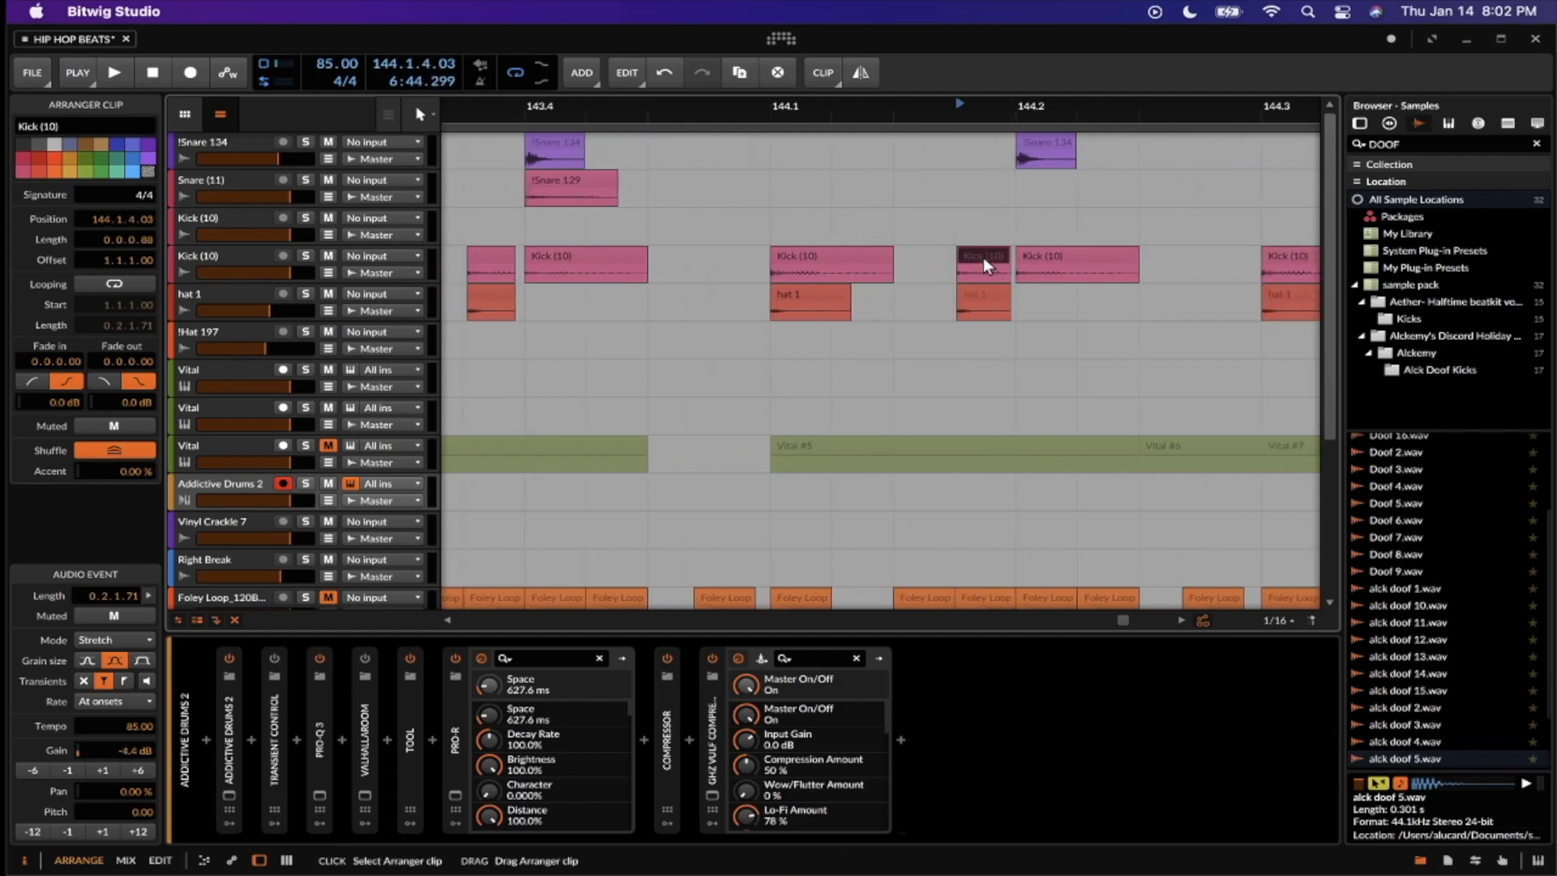
Play BEAT 8 from its opening Kick (10) clip, follow its clips up close through the second bar, and stop playback
scroll(983, 256, "down", 8)
left_click(821, 257)
key("space")
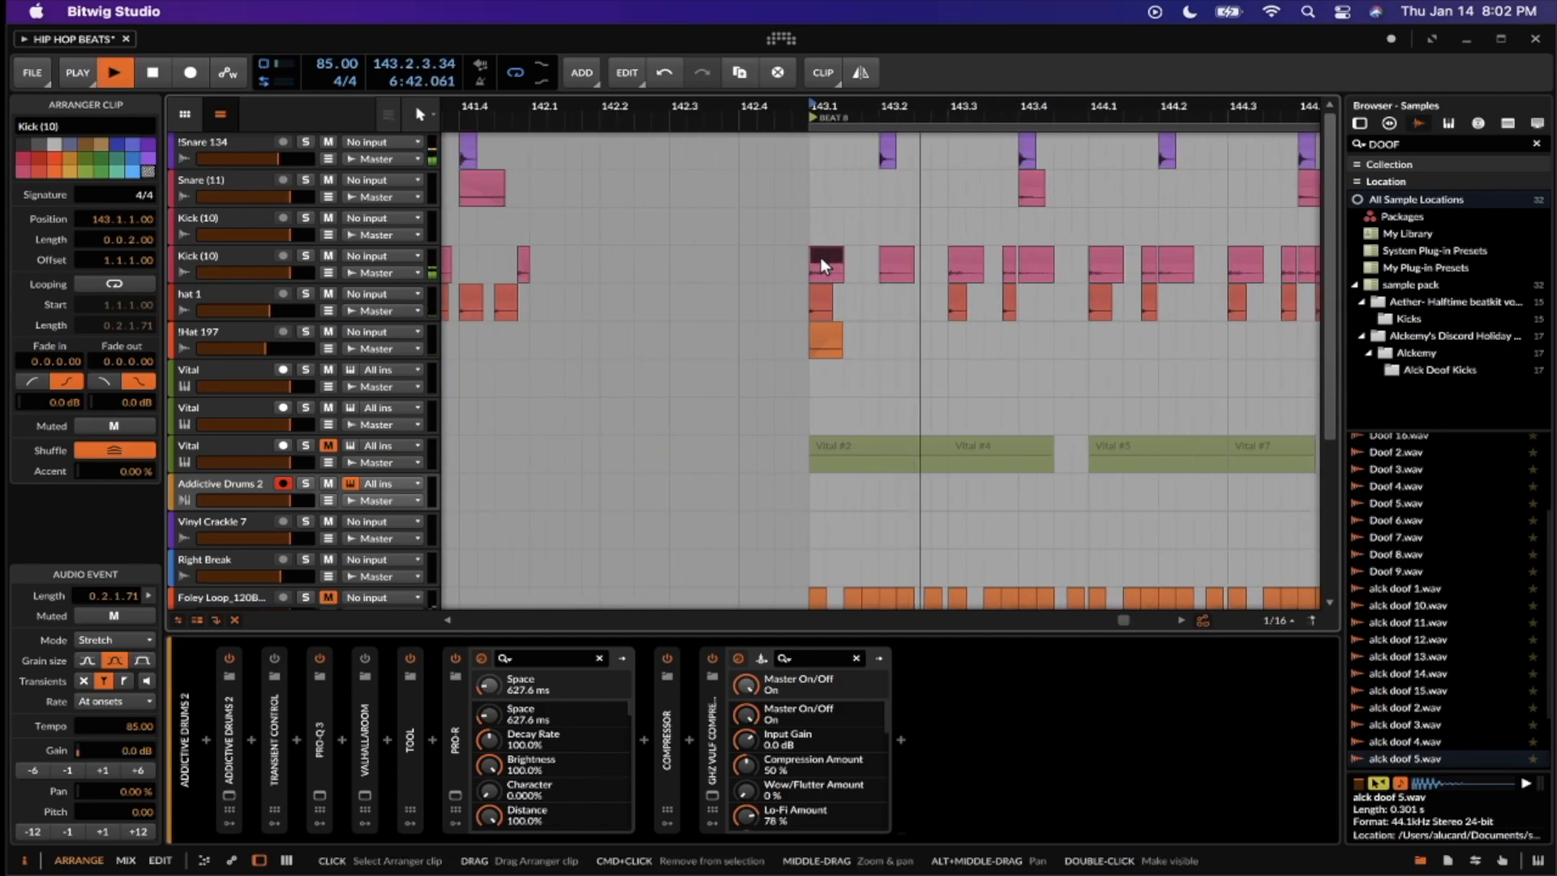
scroll(820, 258, "right", 2)
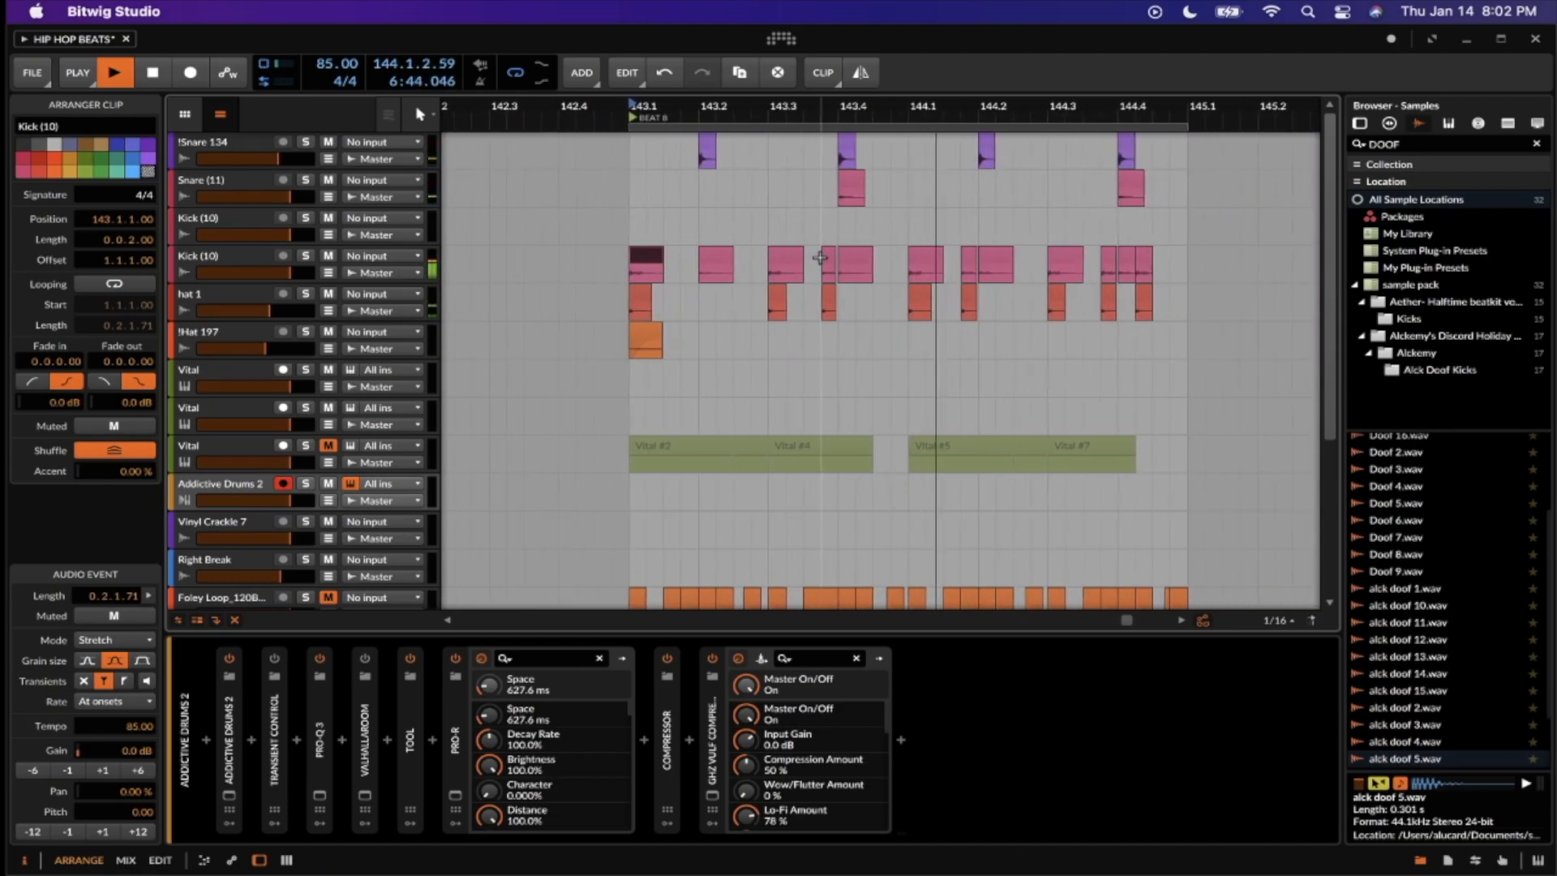
scroll(821, 258, "right", 2)
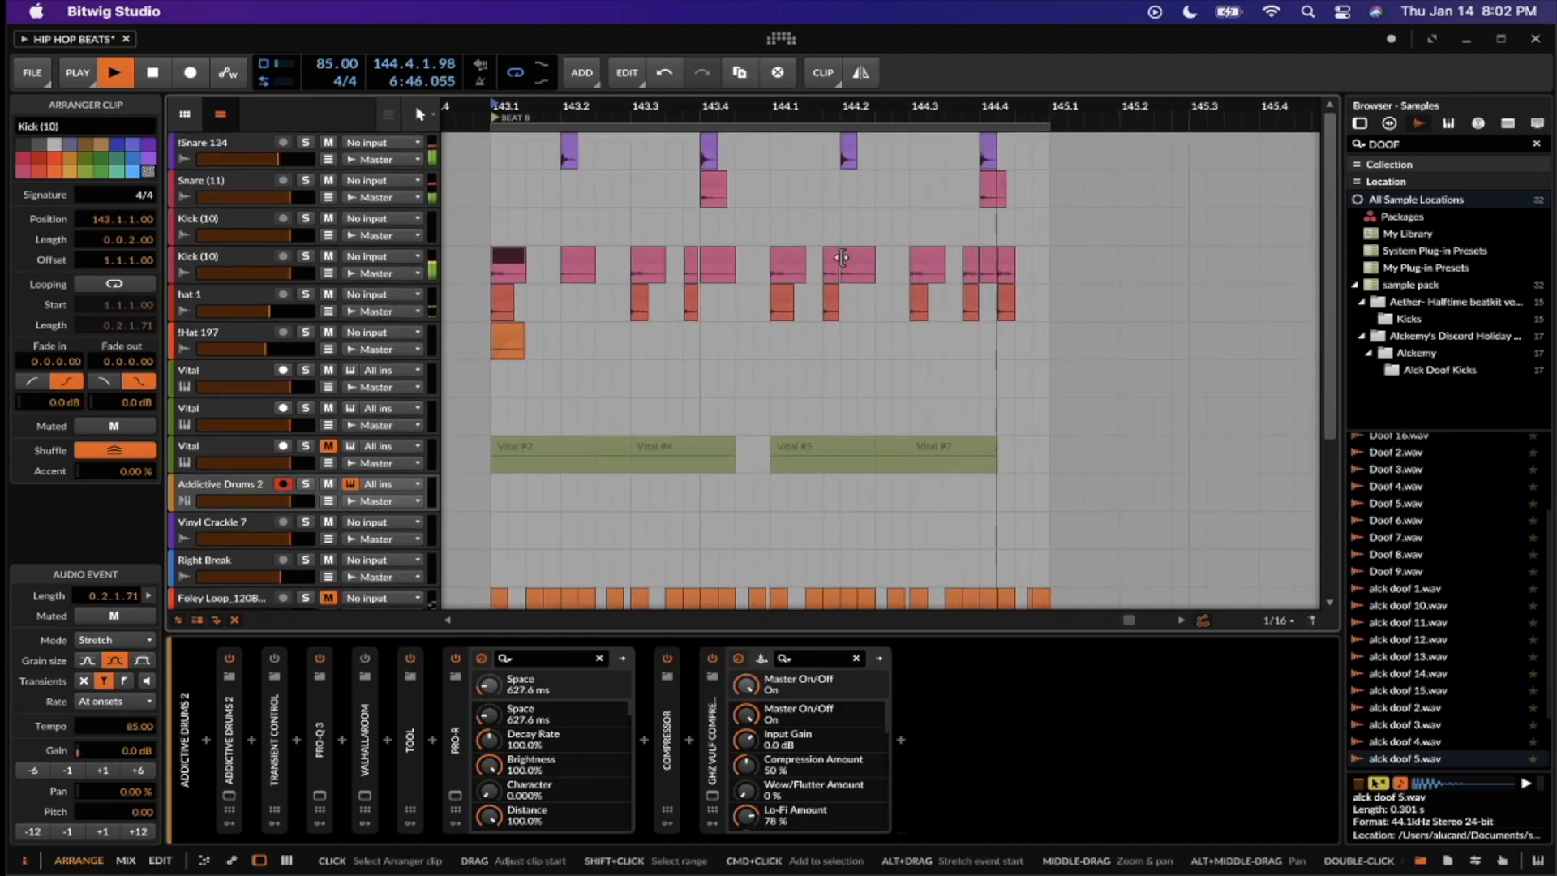
scroll(841, 257, "up", 3)
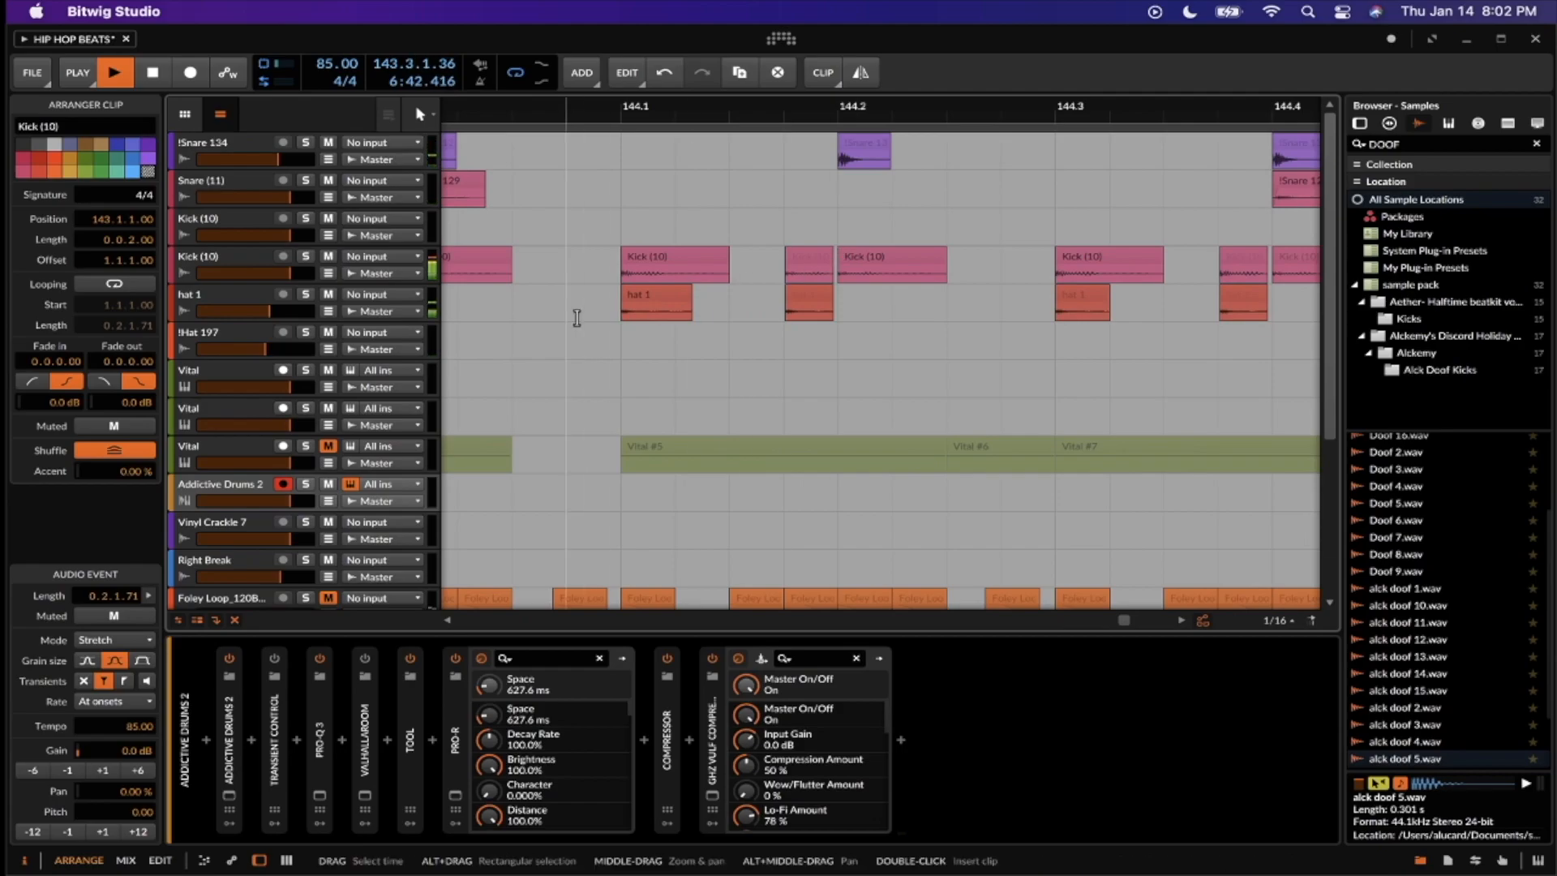
scroll(577, 318, "up", 5)
scroll(577, 317, "right", 15)
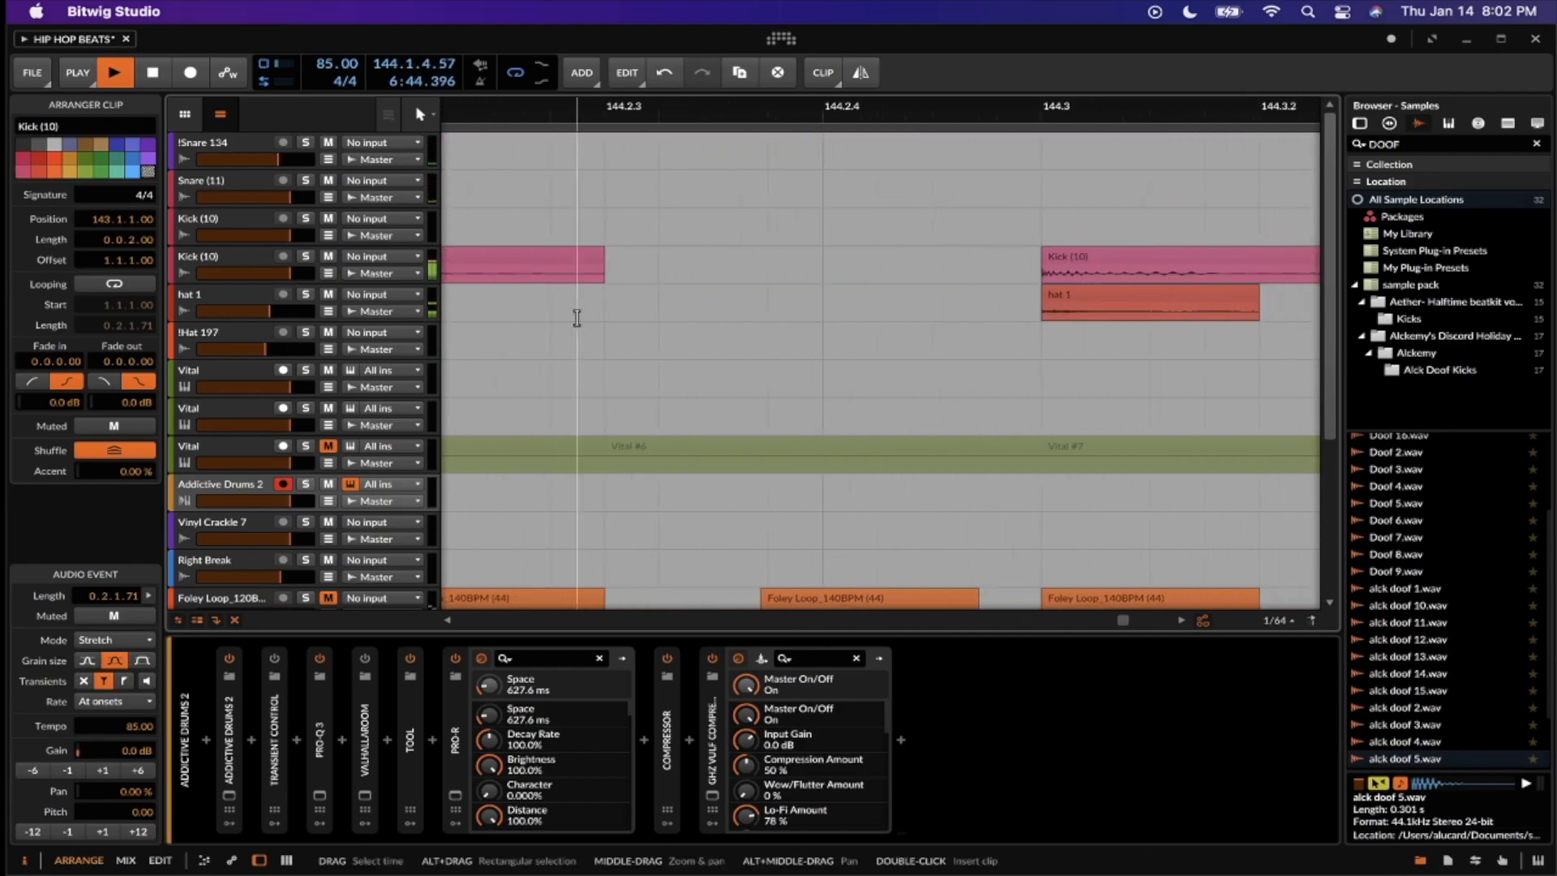
key("space")
Select the Kick (10) clip at 144.3.4.03 in BEAT 8 and examine its offset from the grid up close
scroll(575, 318, "down", 3)
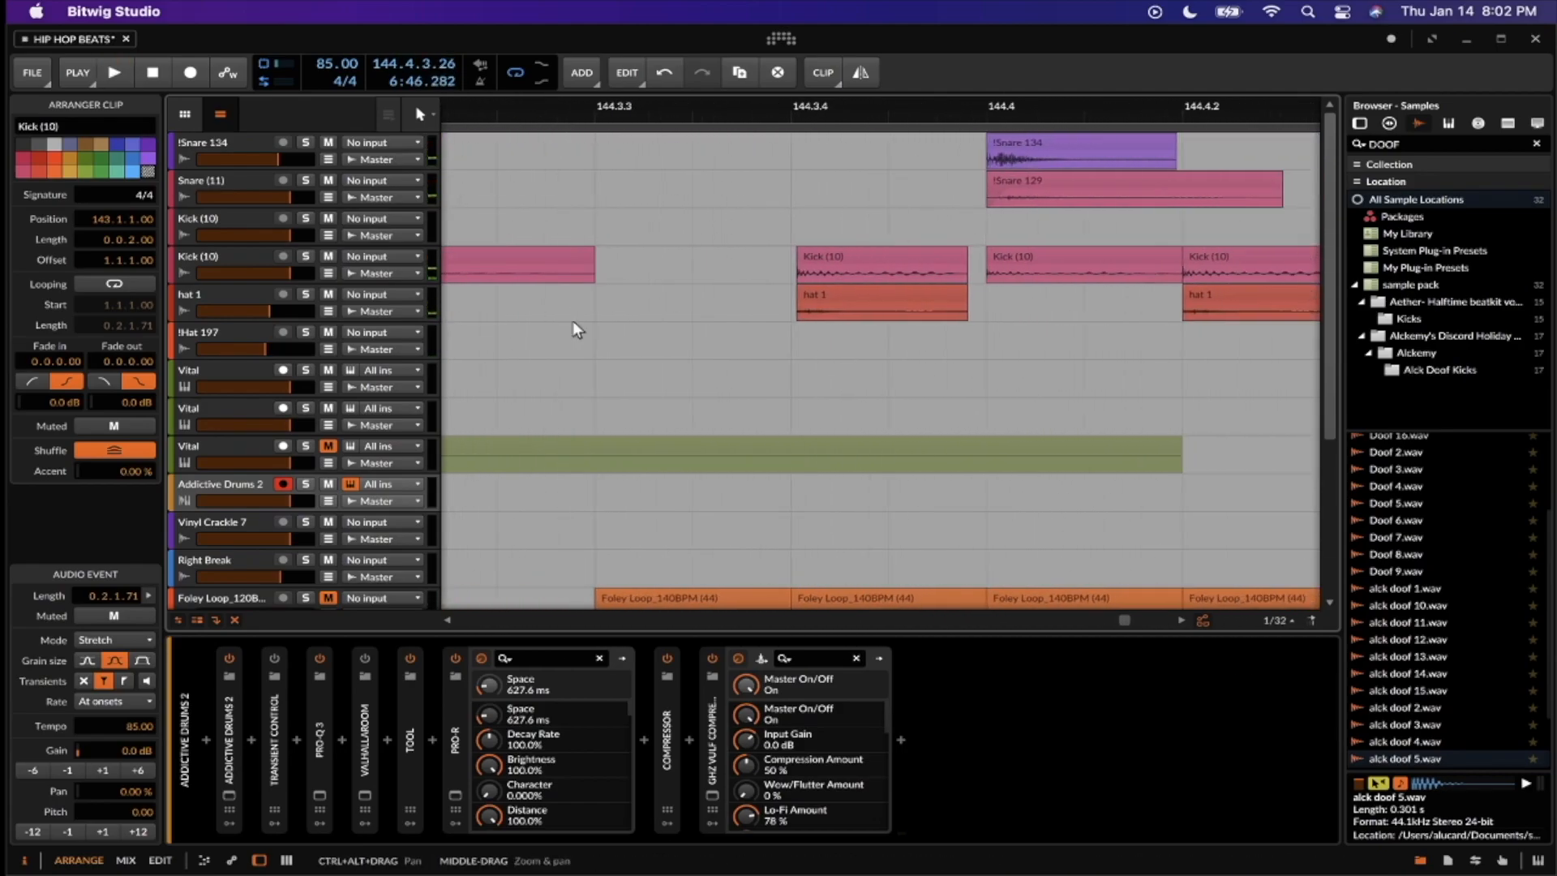
left_click(698, 257)
scroll(742, 226, "up", 4)
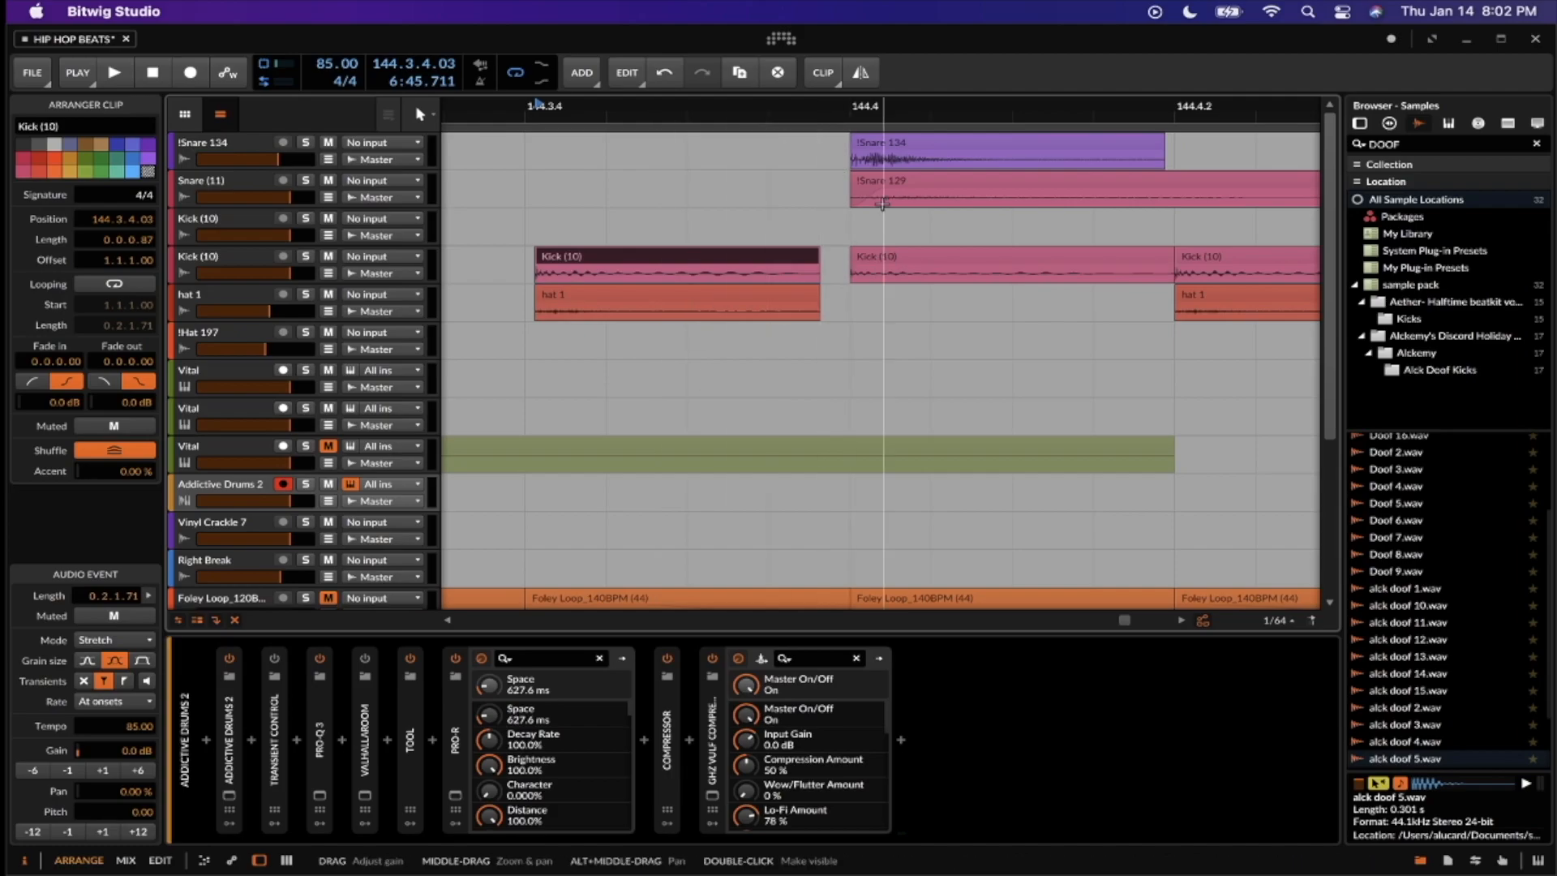
scroll(621, 322, "up", 2)
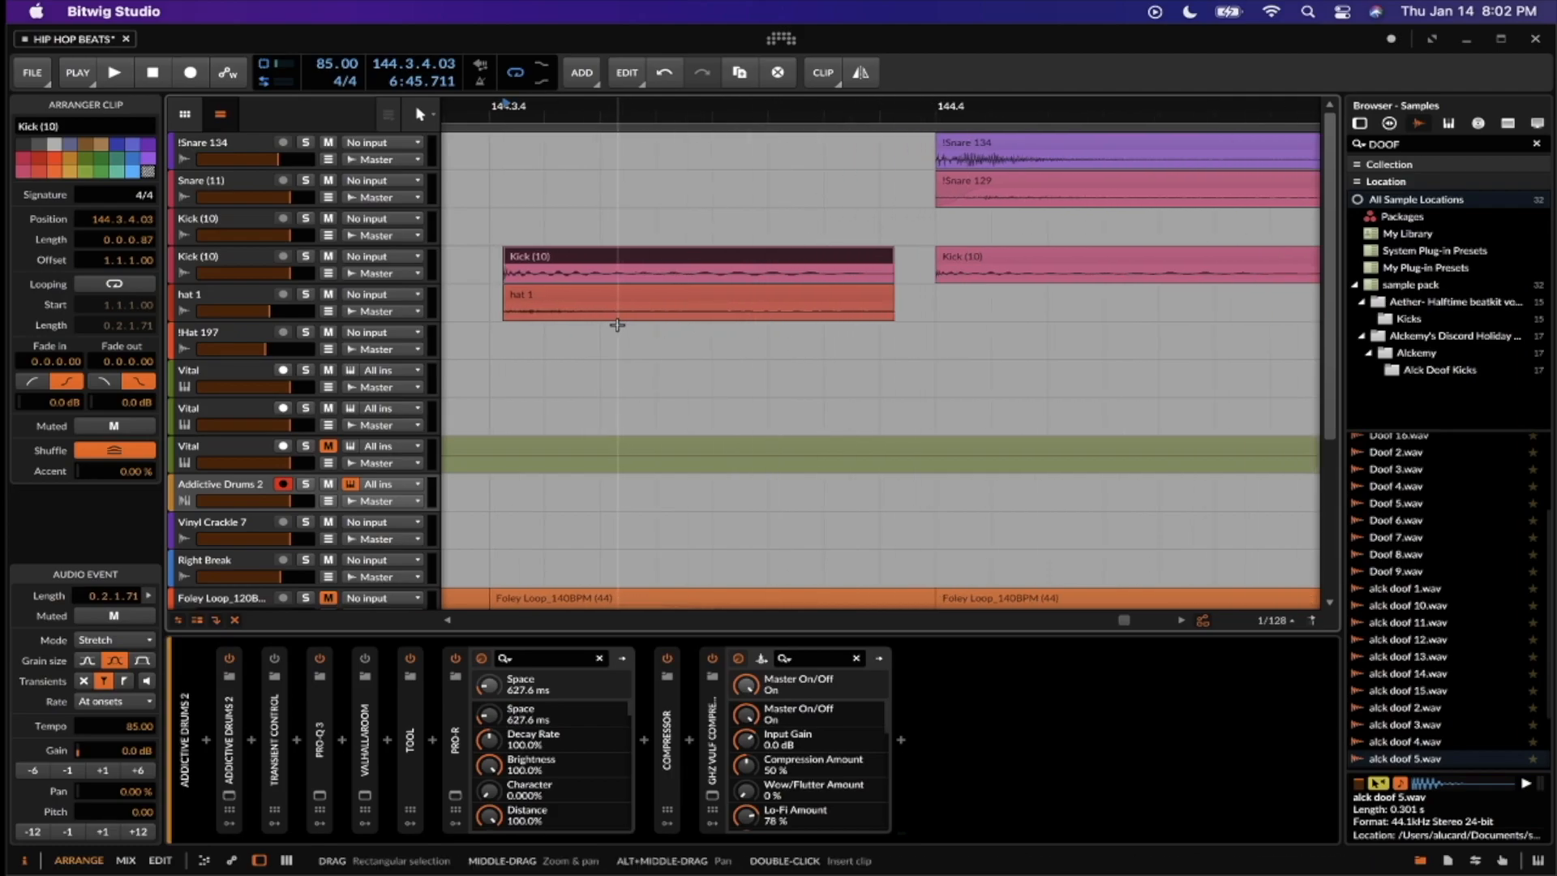
scroll(617, 325, "left", 2)
scroll(616, 325, "down", 2)
scroll(543, 307, "left", 3)
scroll(786, 250, "up", 5)
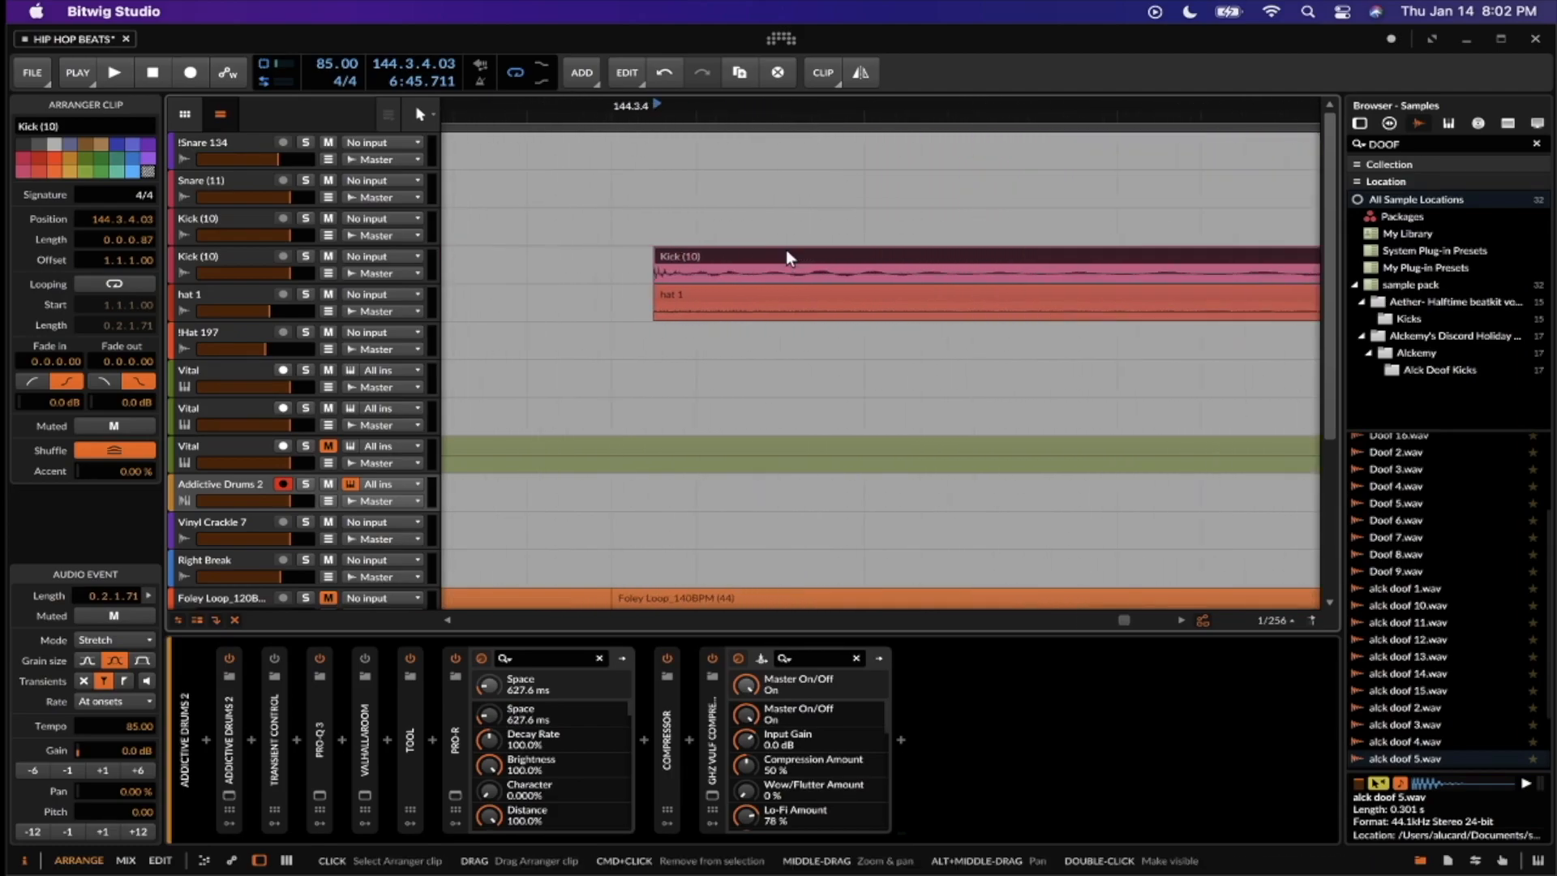
Mark the time range from 144.3.4.00 to 144.3.4.03 to examine the gap before the late Kick (10) clip
scroll(689, 255, "up", 2)
left_click(569, 267)
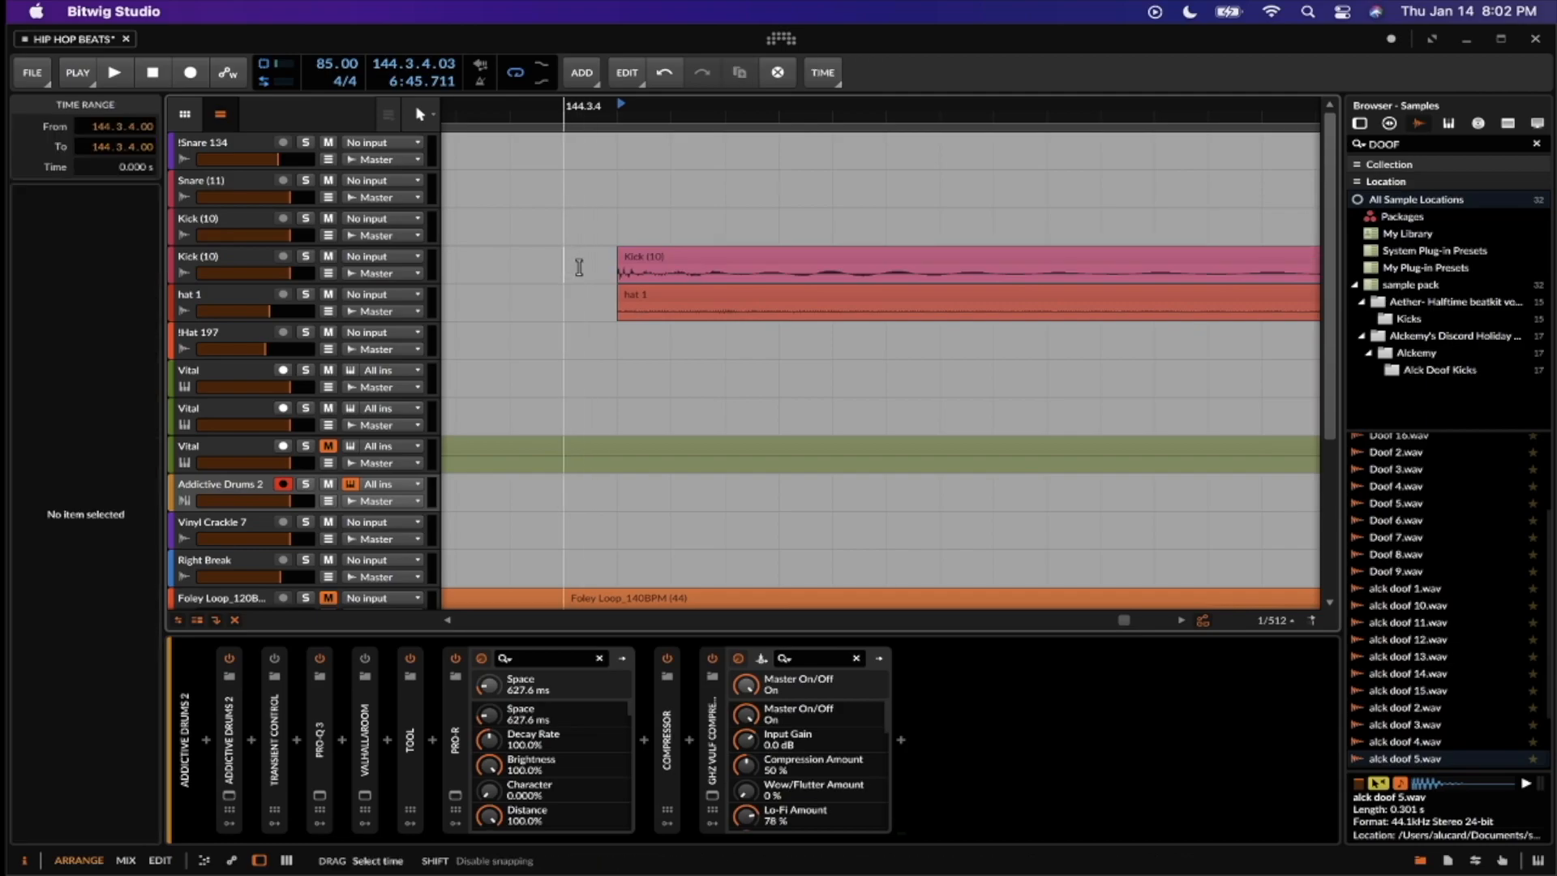
scroll(612, 266, "down", 4)
scroll(612, 267, "up", 1)
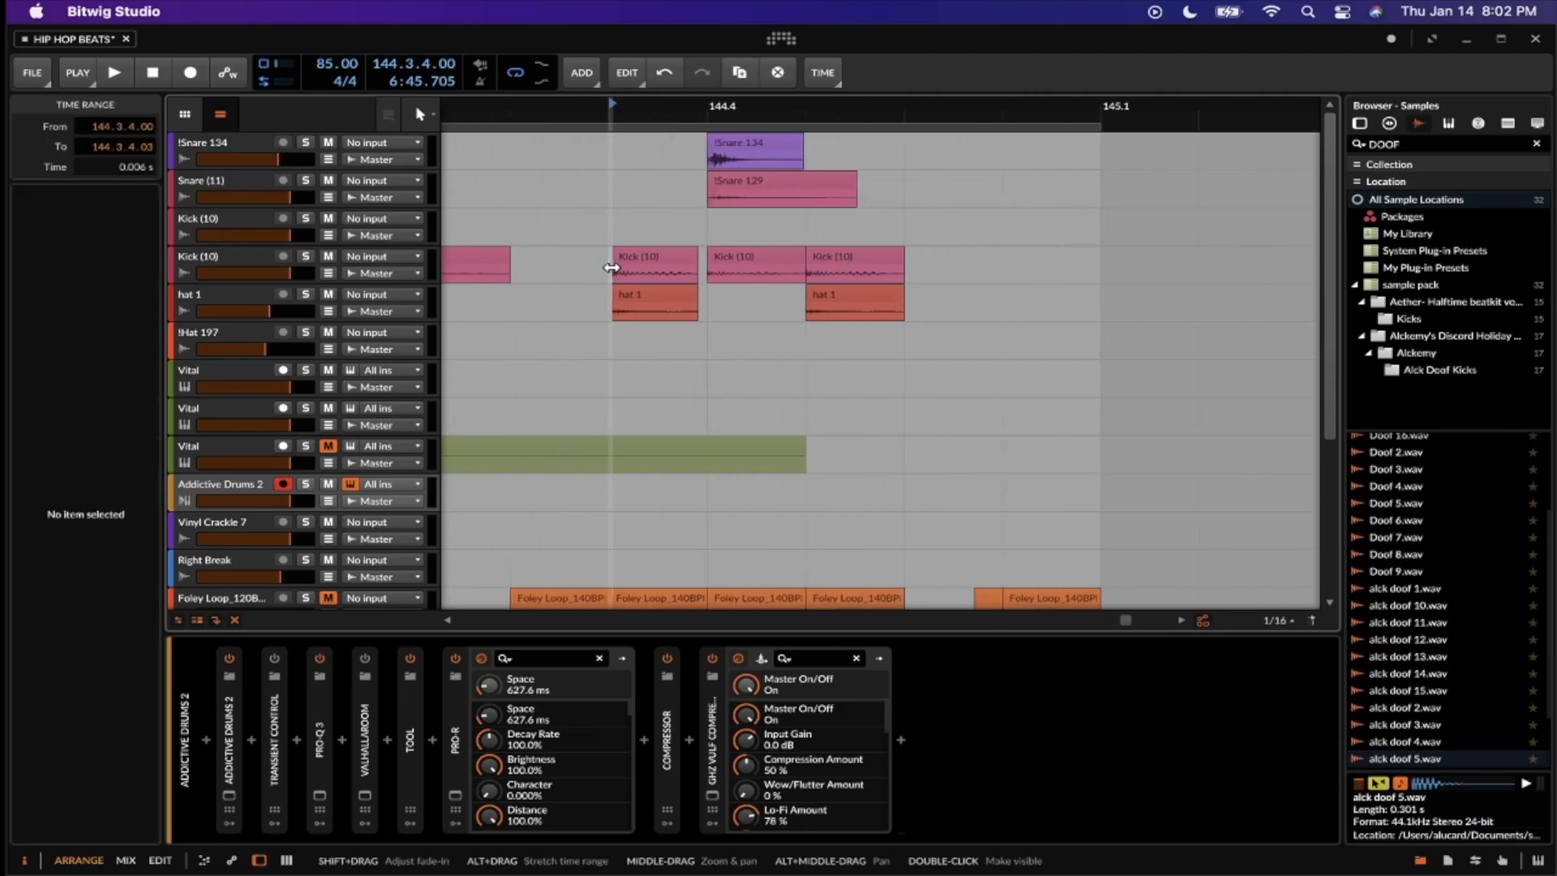
Examine the muted Foley Loop clips under BEAT 8 and set the playback position to 143.1.1.00
scroll(614, 267, "left", 1)
scroll(612, 266, "left", 3)
scroll(612, 267, "down", 5)
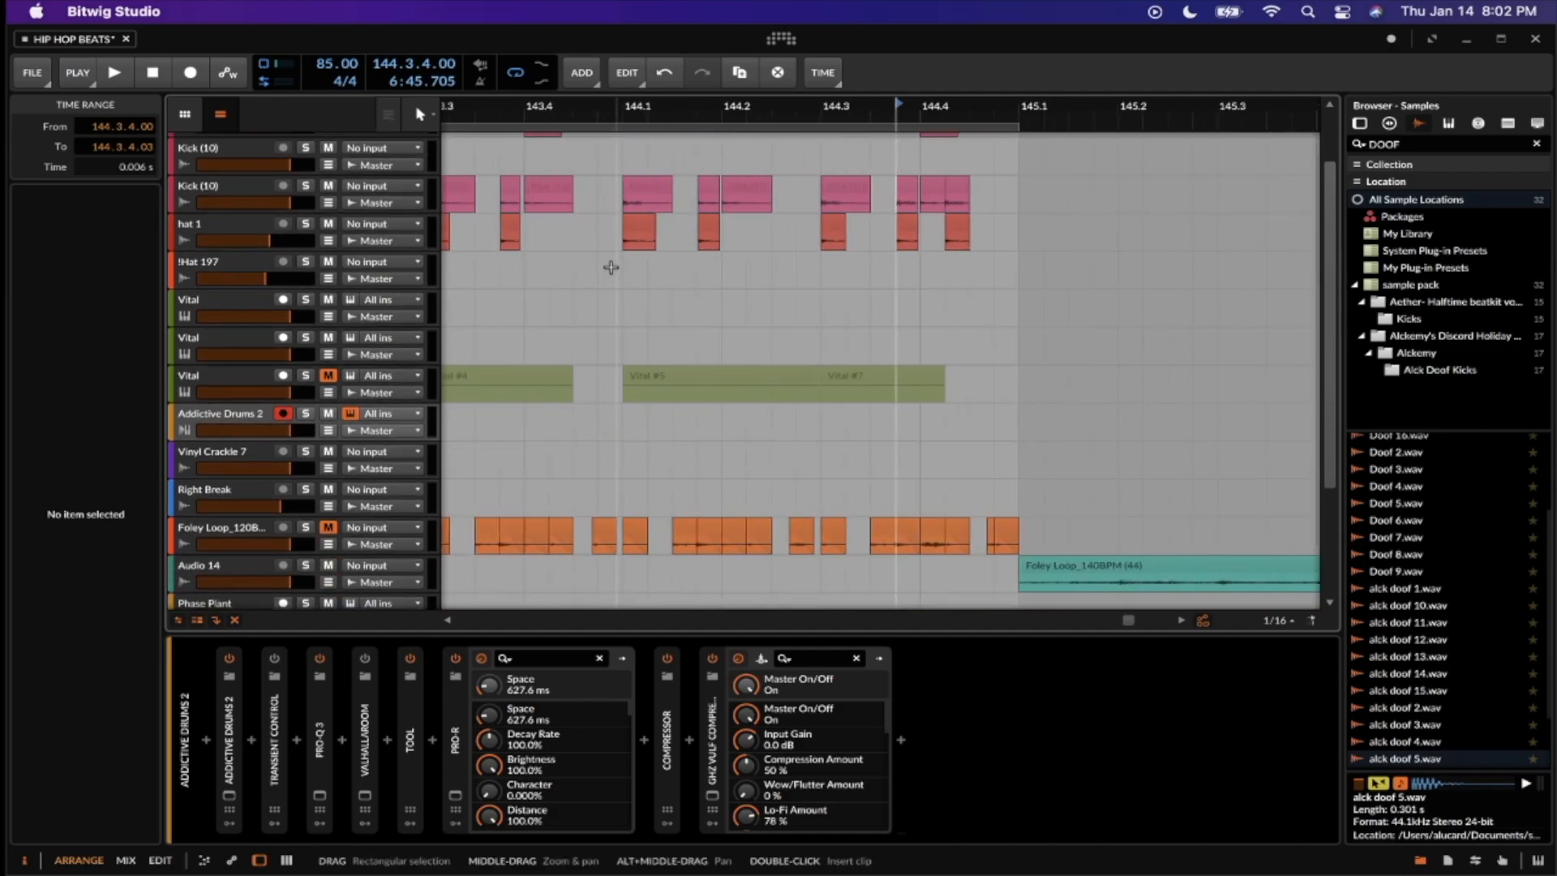
scroll(612, 267, "down", 3)
scroll(612, 267, "left", 2)
scroll(612, 267, "down", 2)
scroll(572, 399, "left", 4)
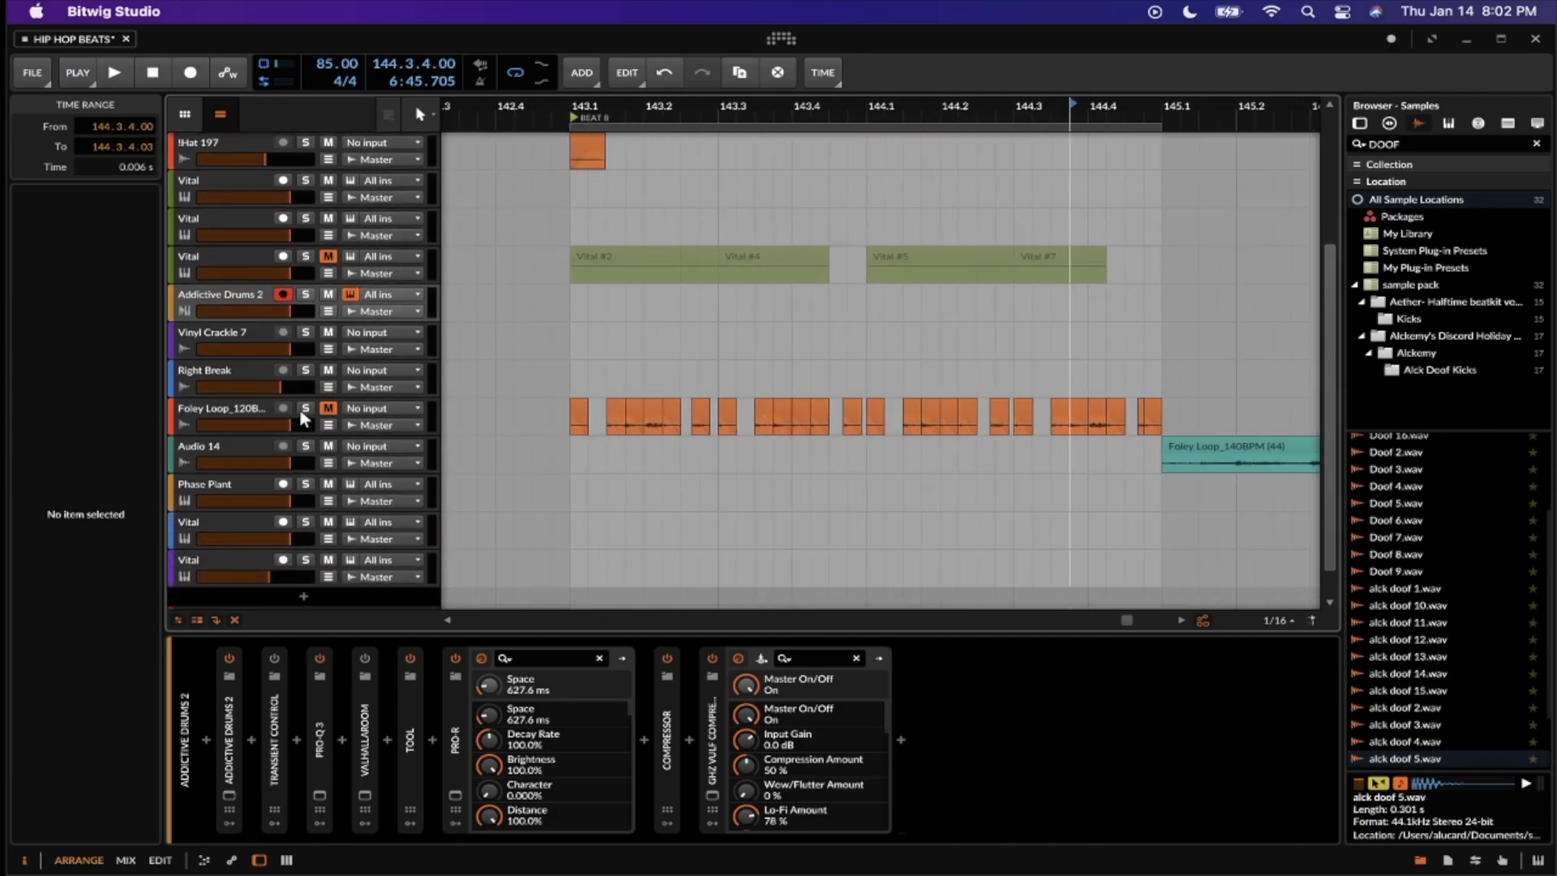
left_click(572, 388)
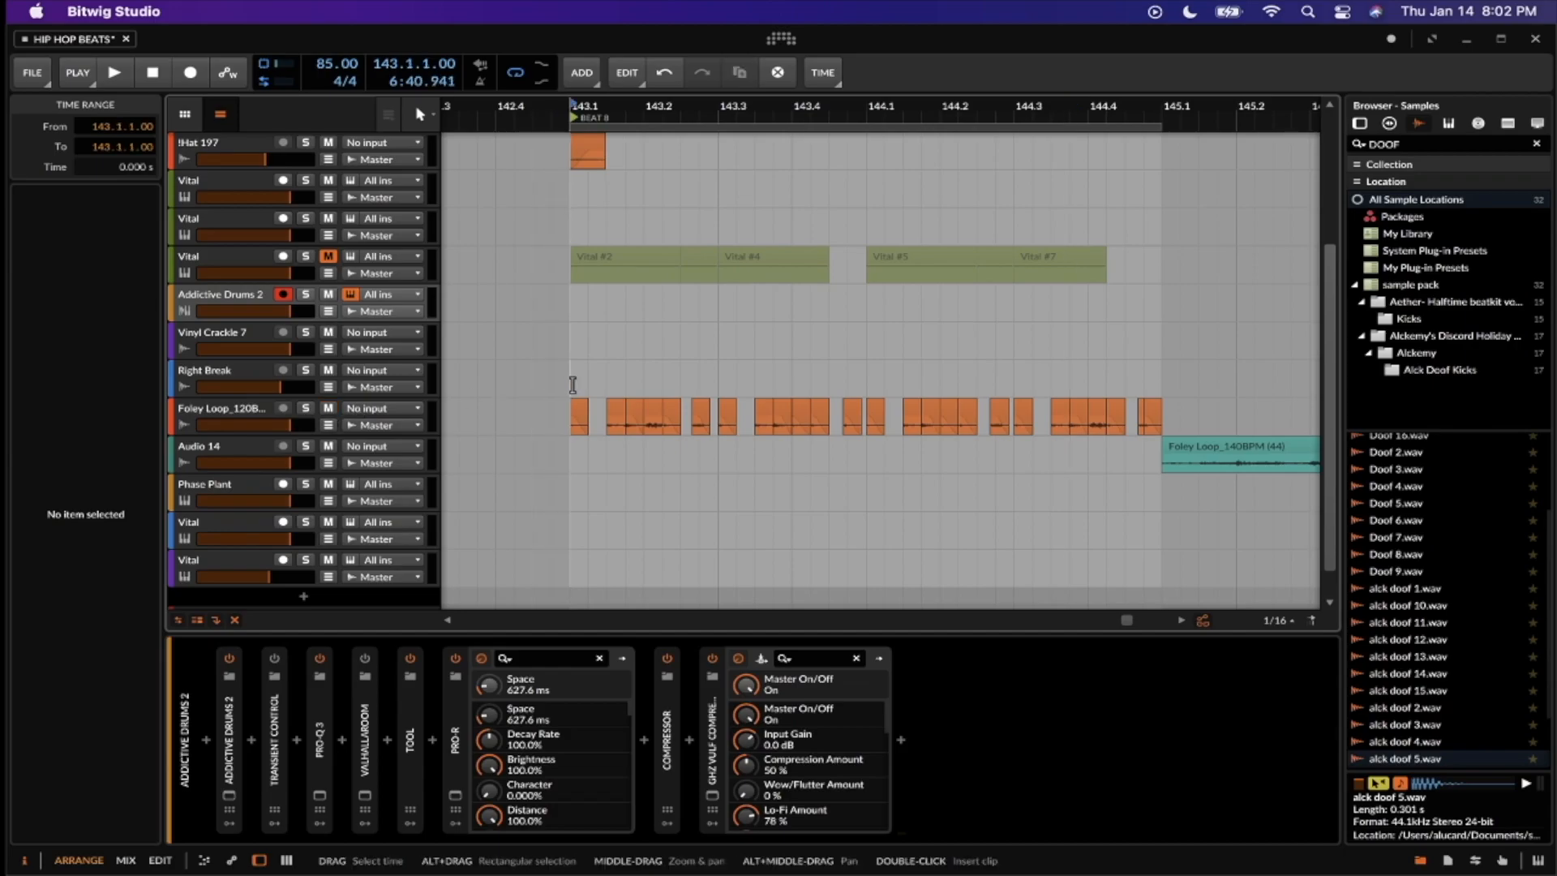
Review the drum and Foley Loop tracks of BEAT 8, play the pattern from 143.1.1.00, and stop playback
scroll(573, 385, "up", 5)
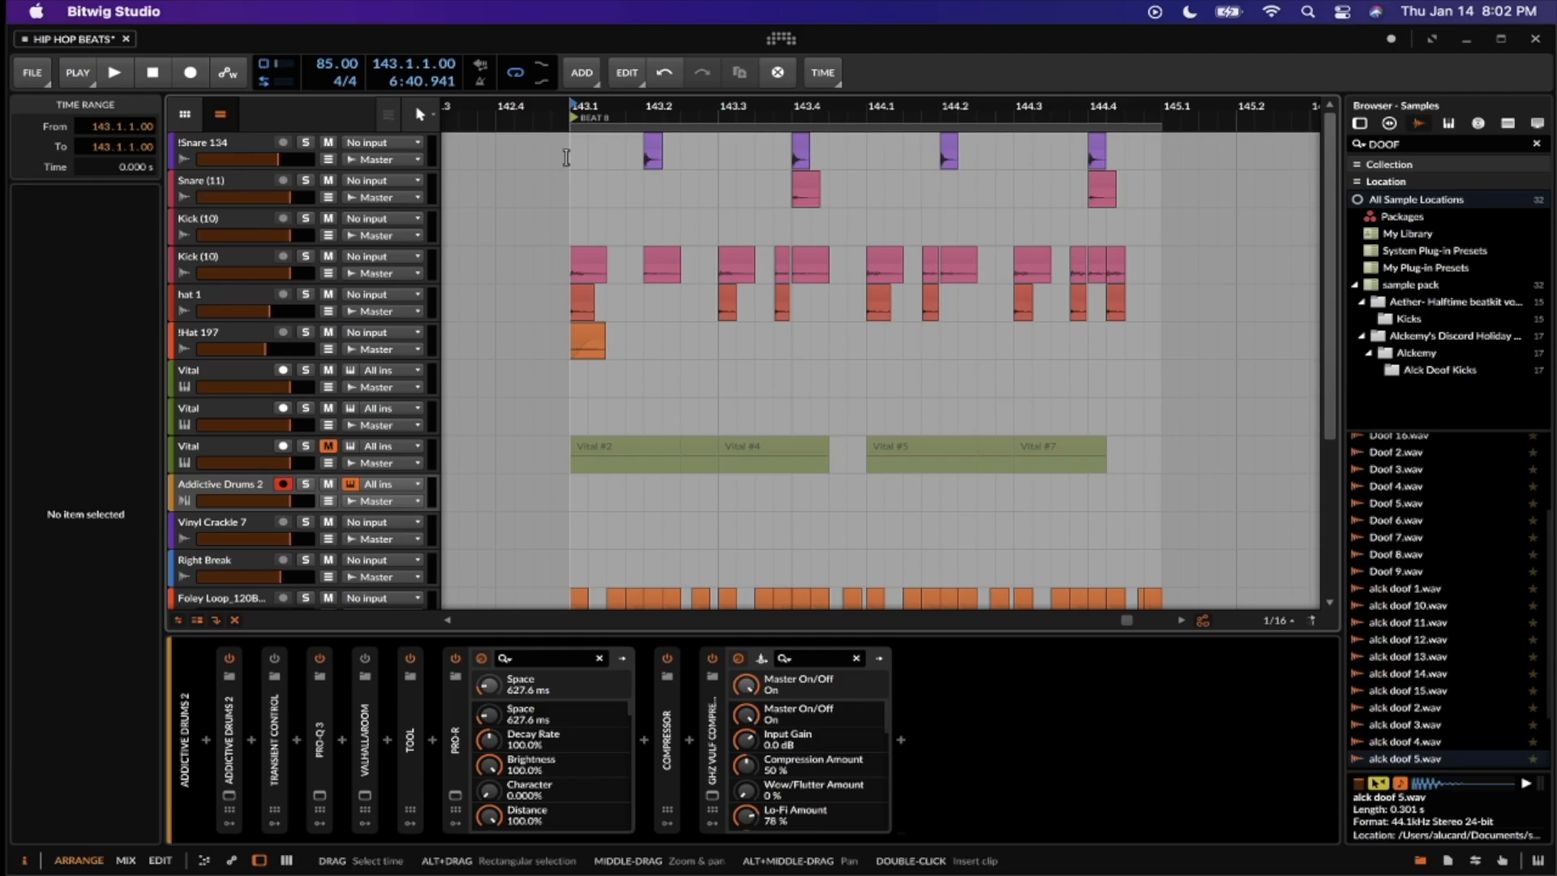
scroll(584, 211, "down", 6)
scroll(636, 355, "up", 2)
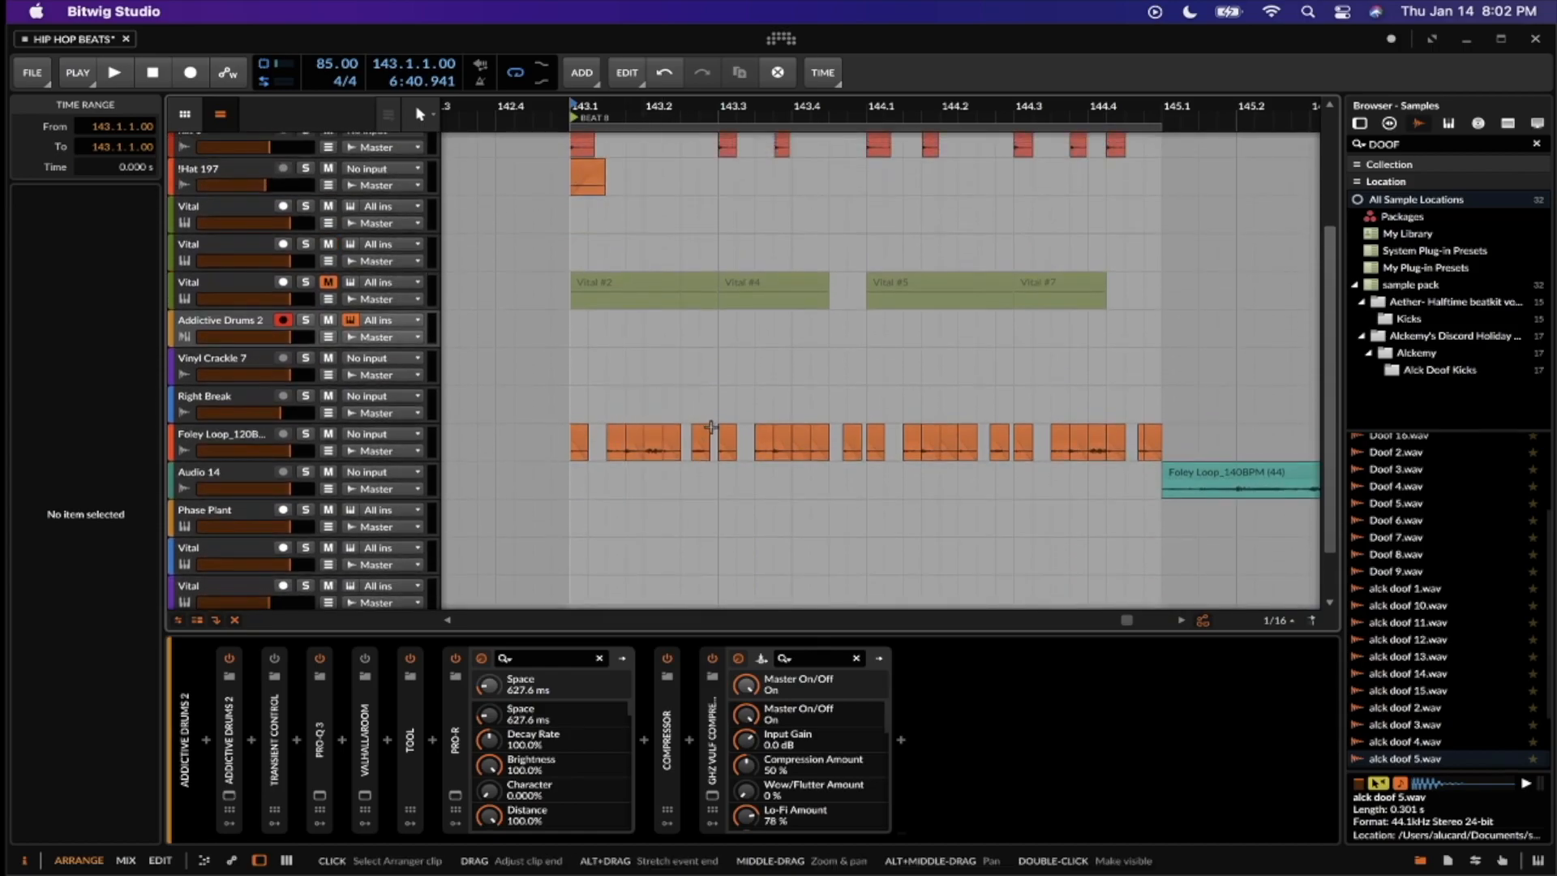
scroll(682, 369, "up", 4)
key("space")
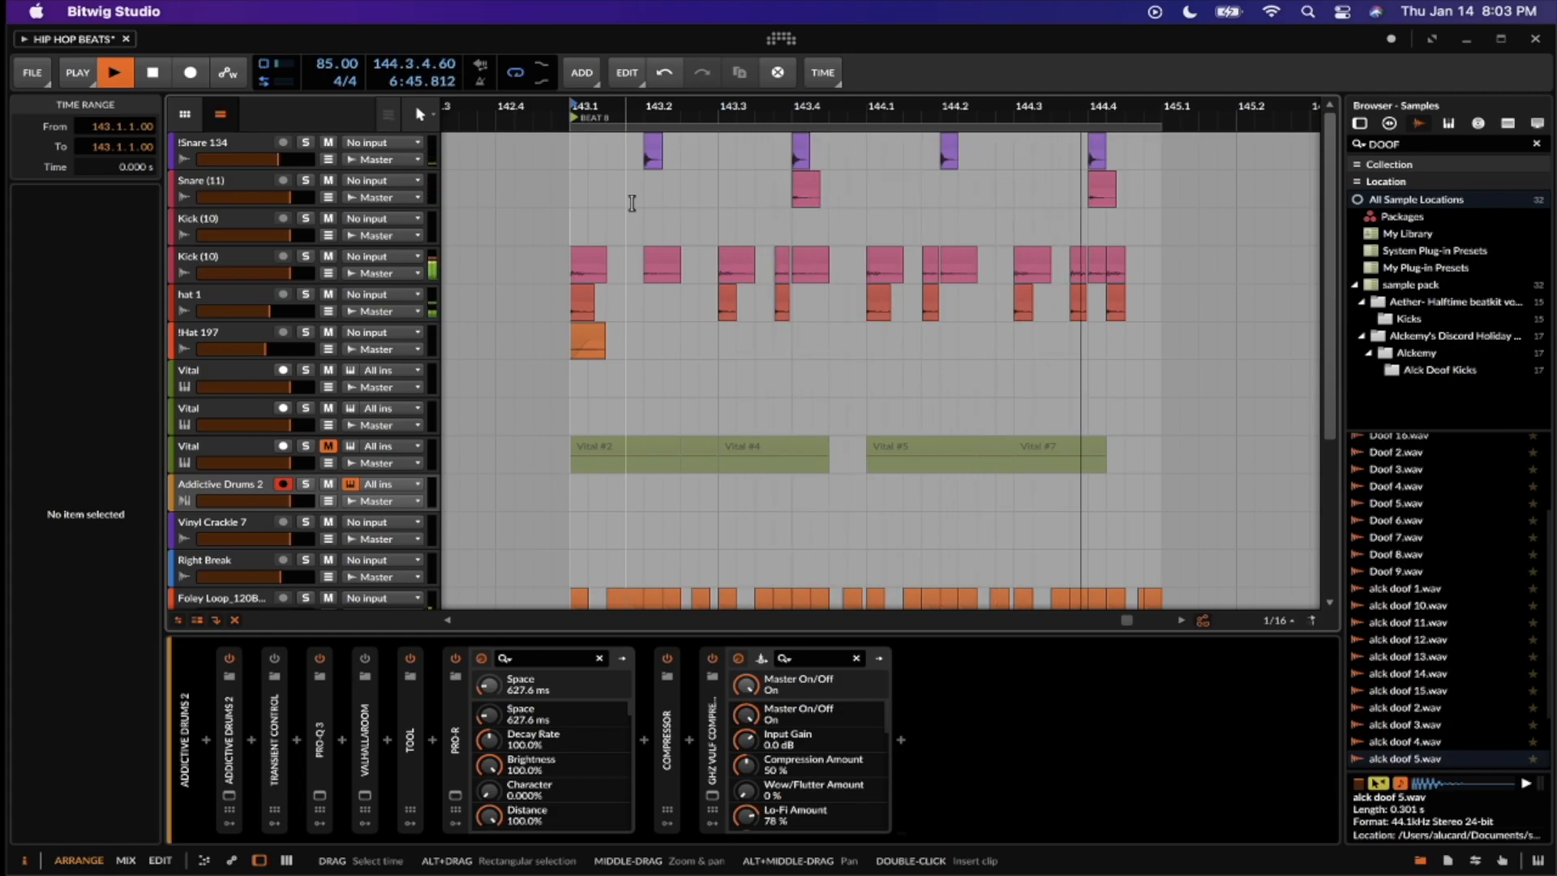
key("space")
Examine how the kick, hat and snare clips of BEAT 8 line up with the Foley Loop slices on the lower track
scroll(631, 203, "down", 1)
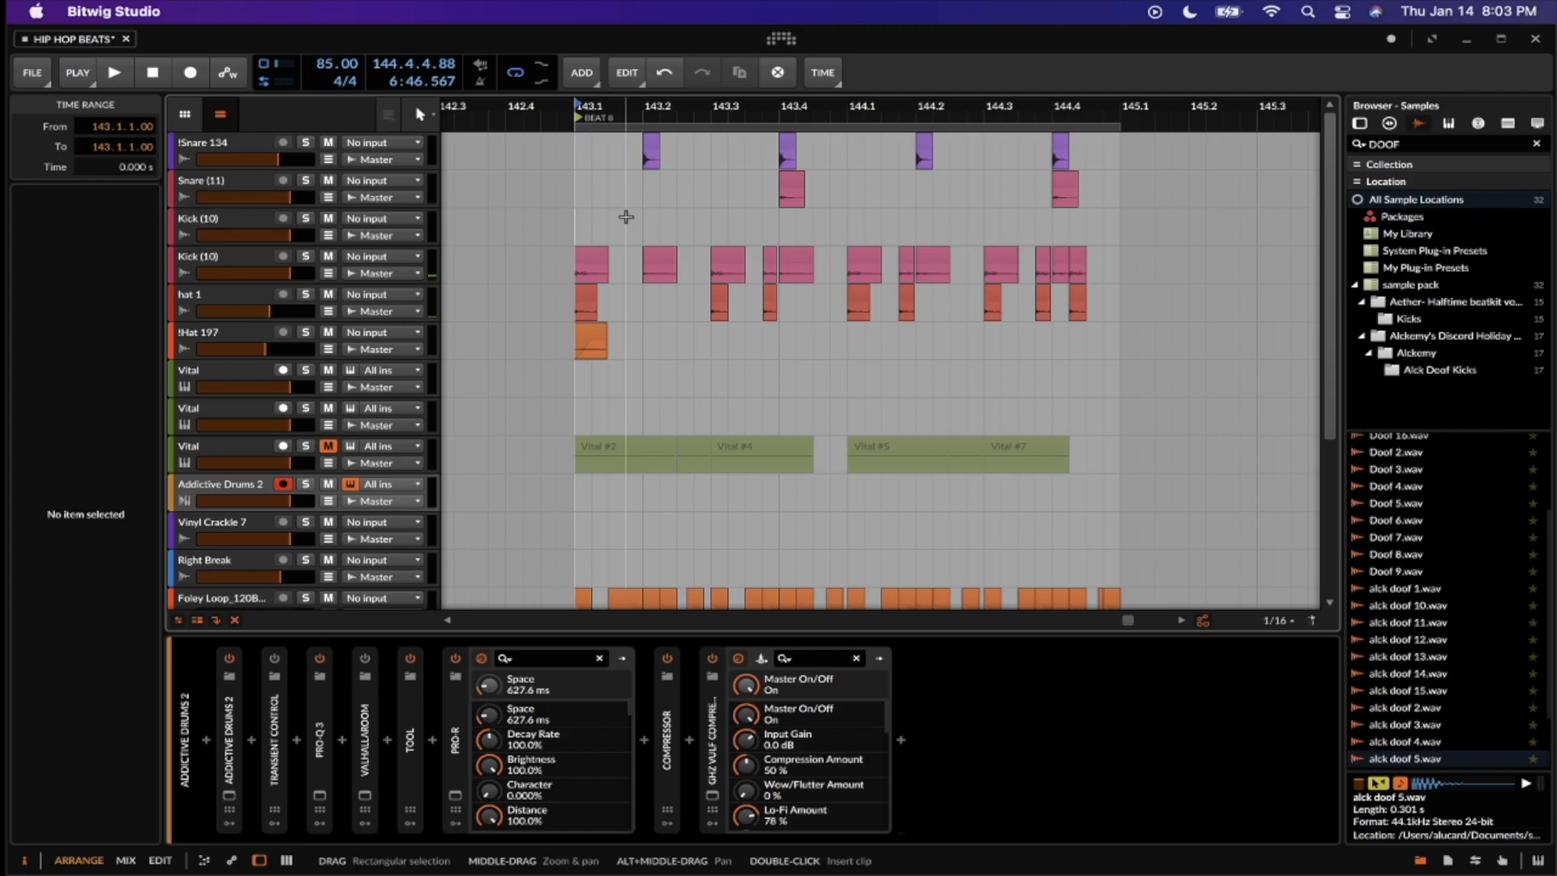
scroll(626, 216, "up", 3)
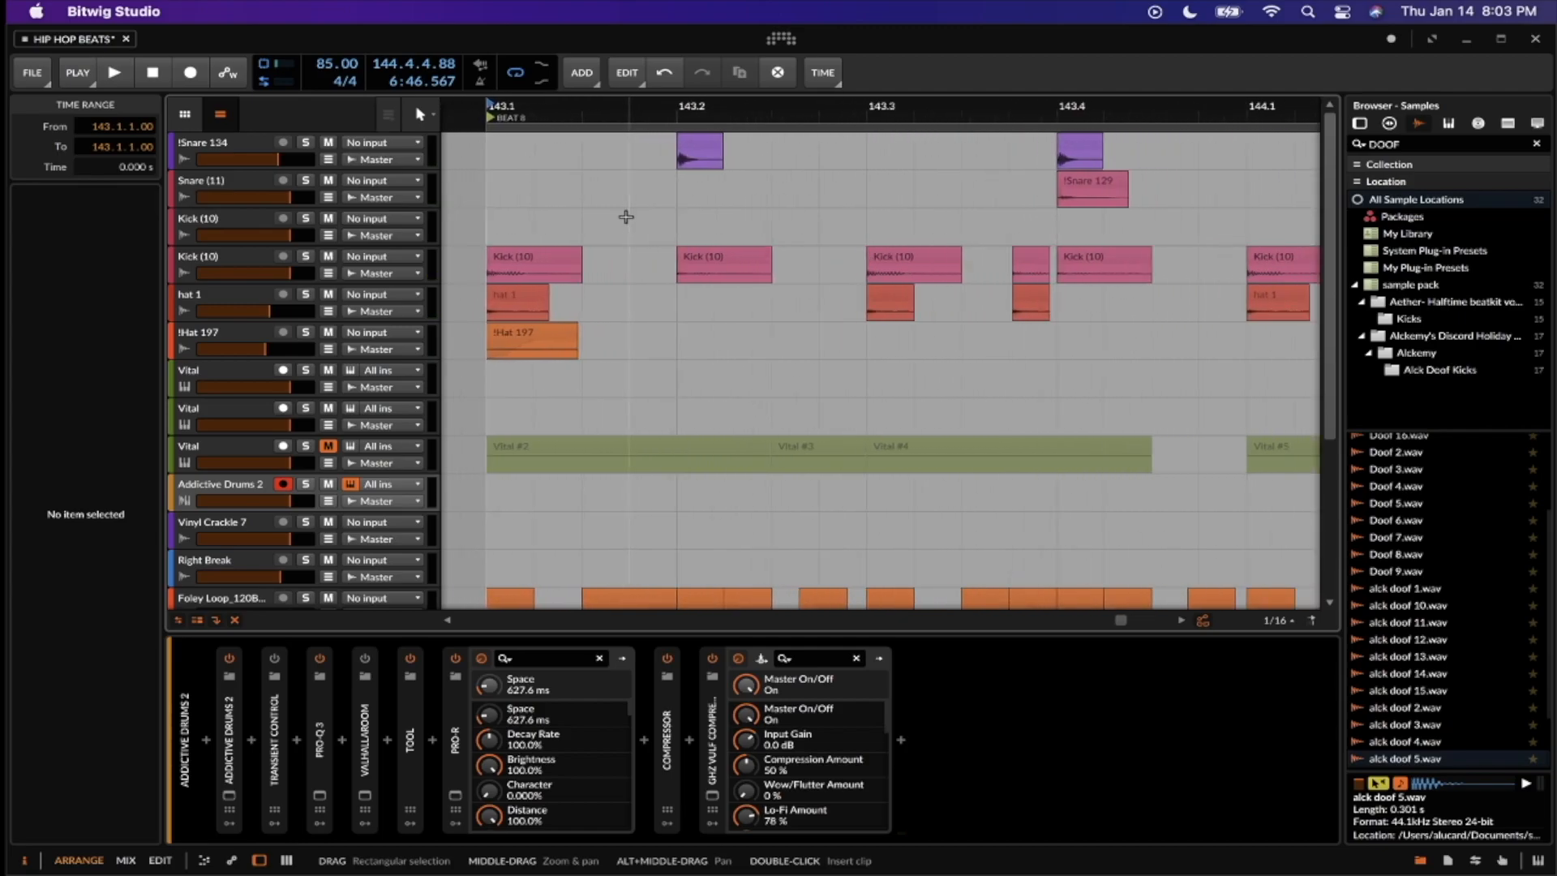
scroll(626, 216, "up", 1)
scroll(624, 261, "down", 1)
scroll(625, 262, "down", 4)
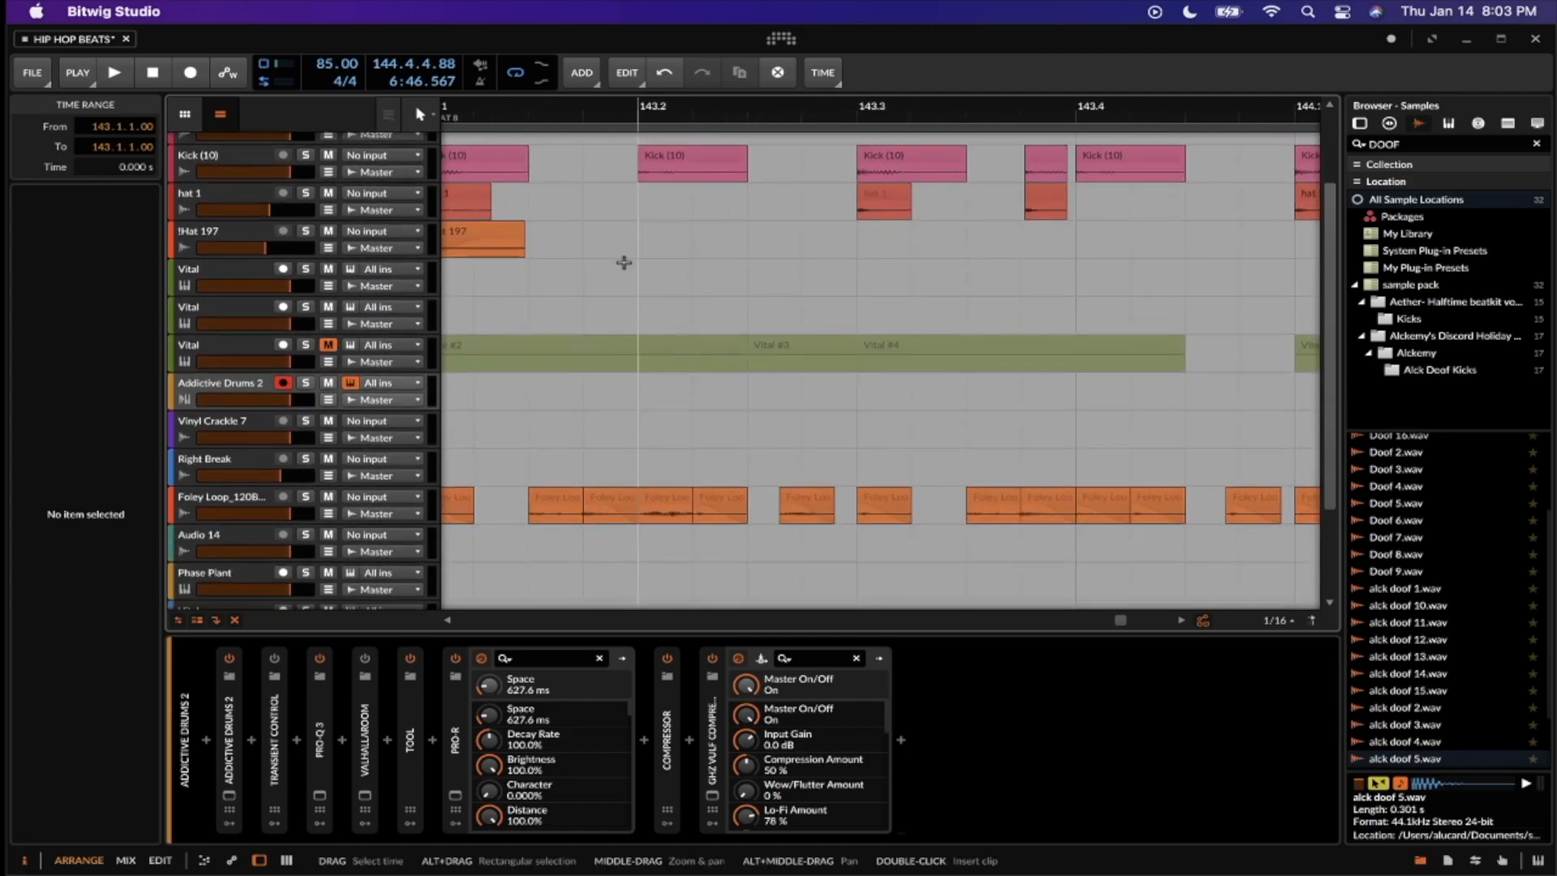
scroll(623, 262, "down", 2)
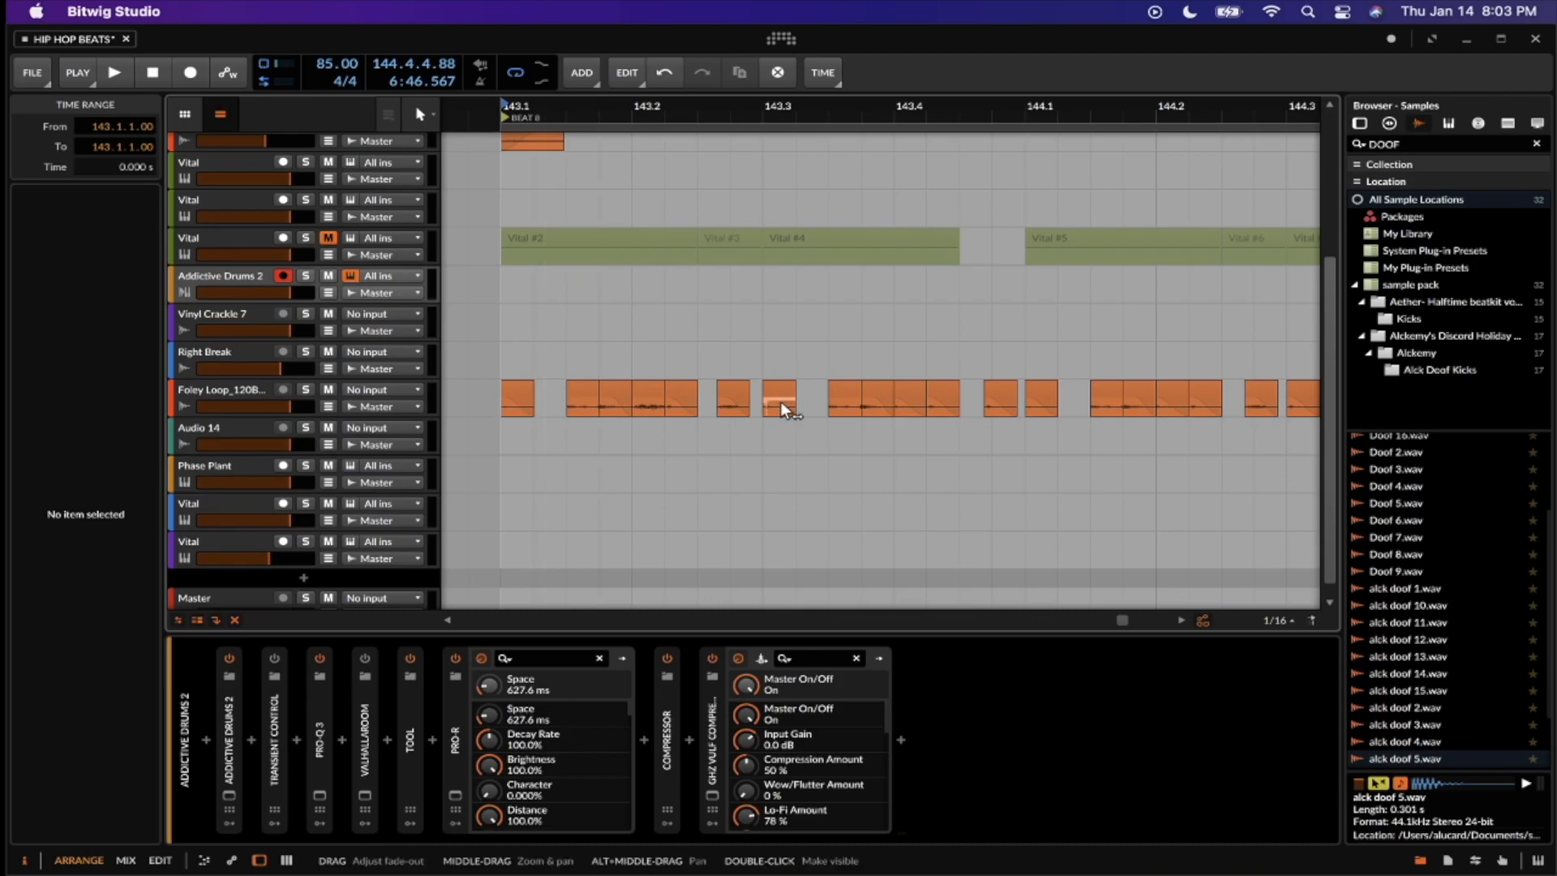
scroll(780, 401, "down", 3)
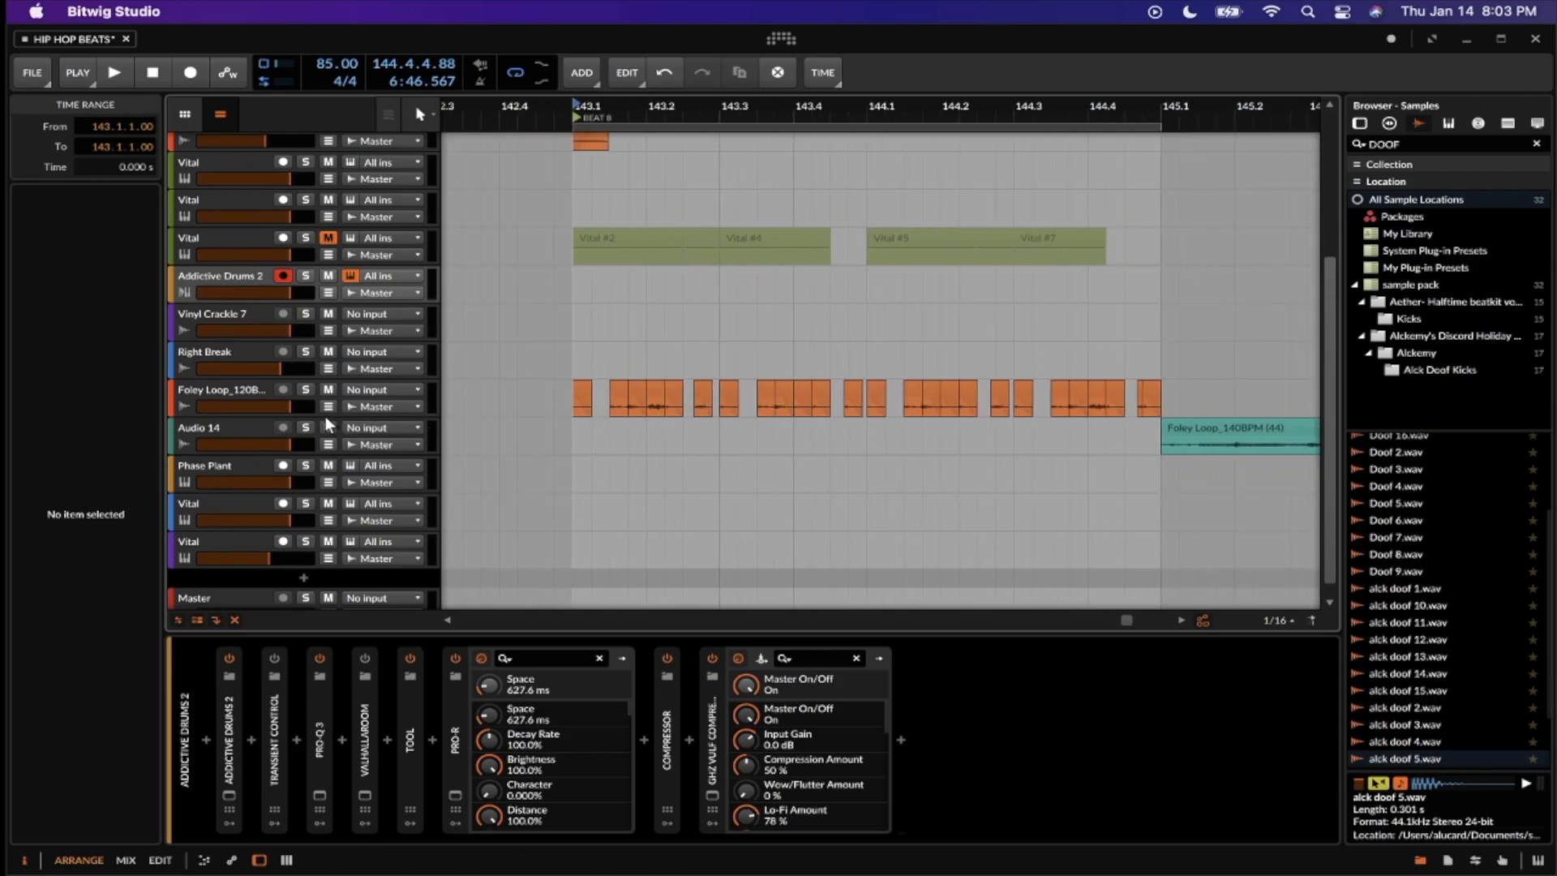
scroll(770, 264, "up", 5)
scroll(783, 272, "up", 3)
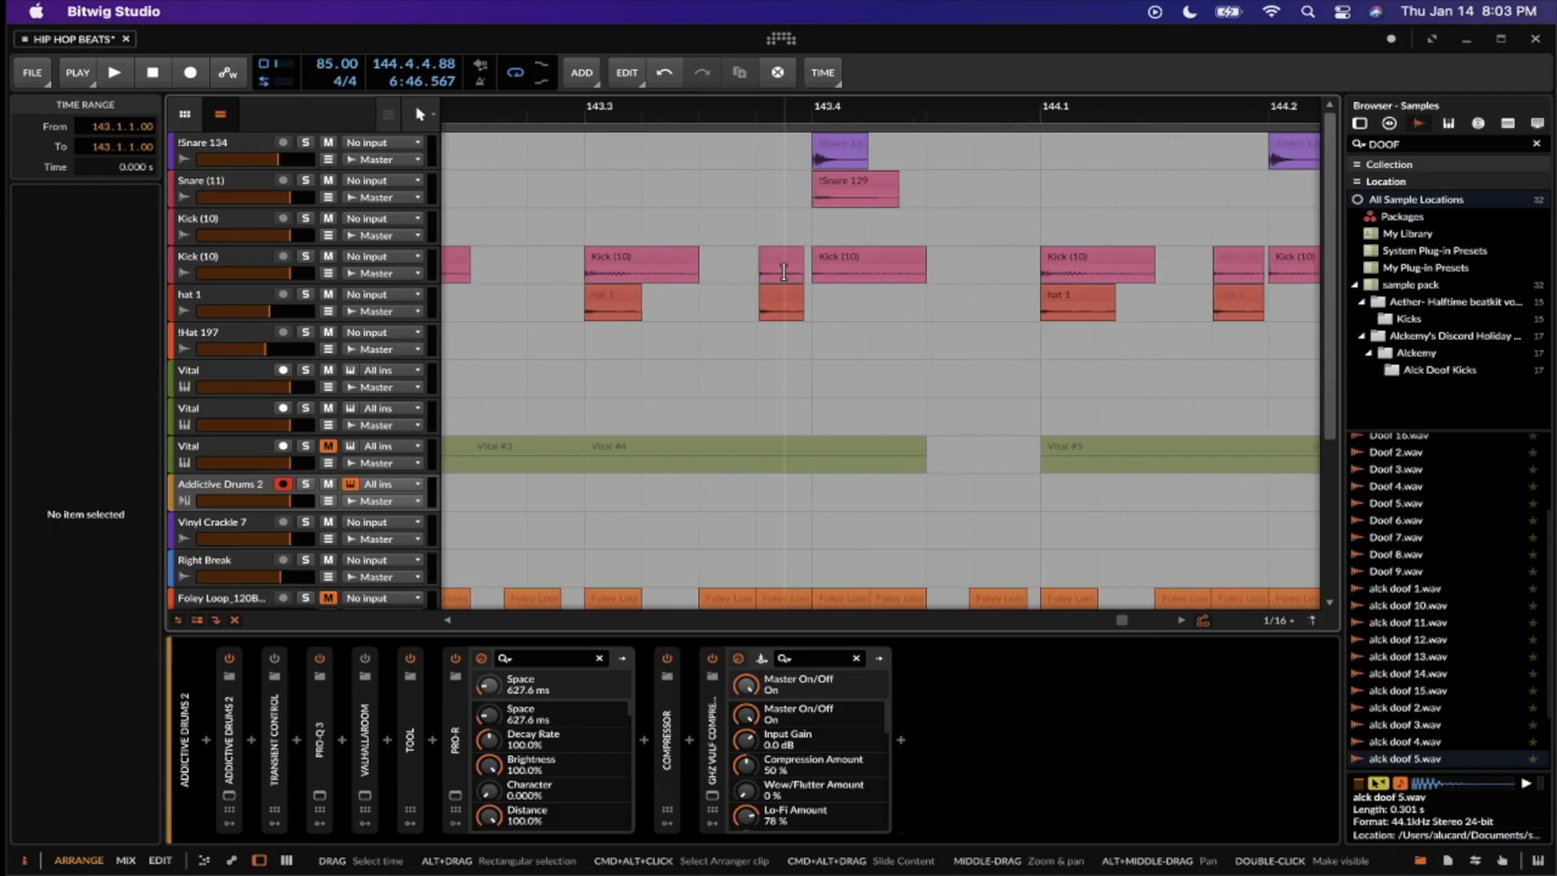
Mark the time range from 143.3.4.00 to 143.3.4.06 to examine the gap before the short Kick (10) clip
scroll(778, 268, "up", 2)
left_click(771, 257)
scroll(771, 256, "up", 5)
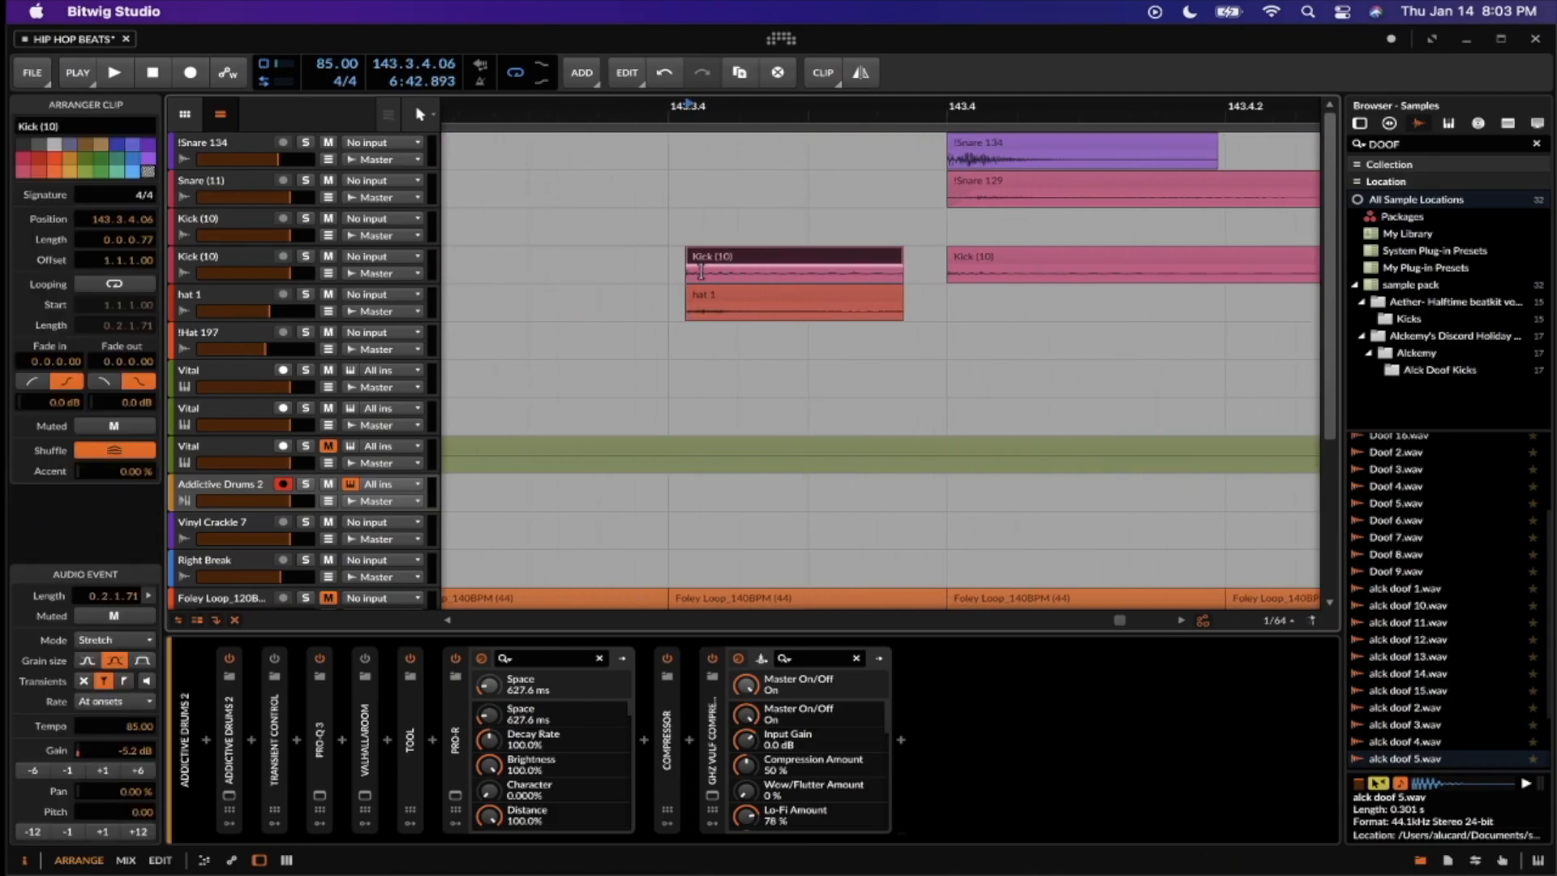
left_click(671, 274)
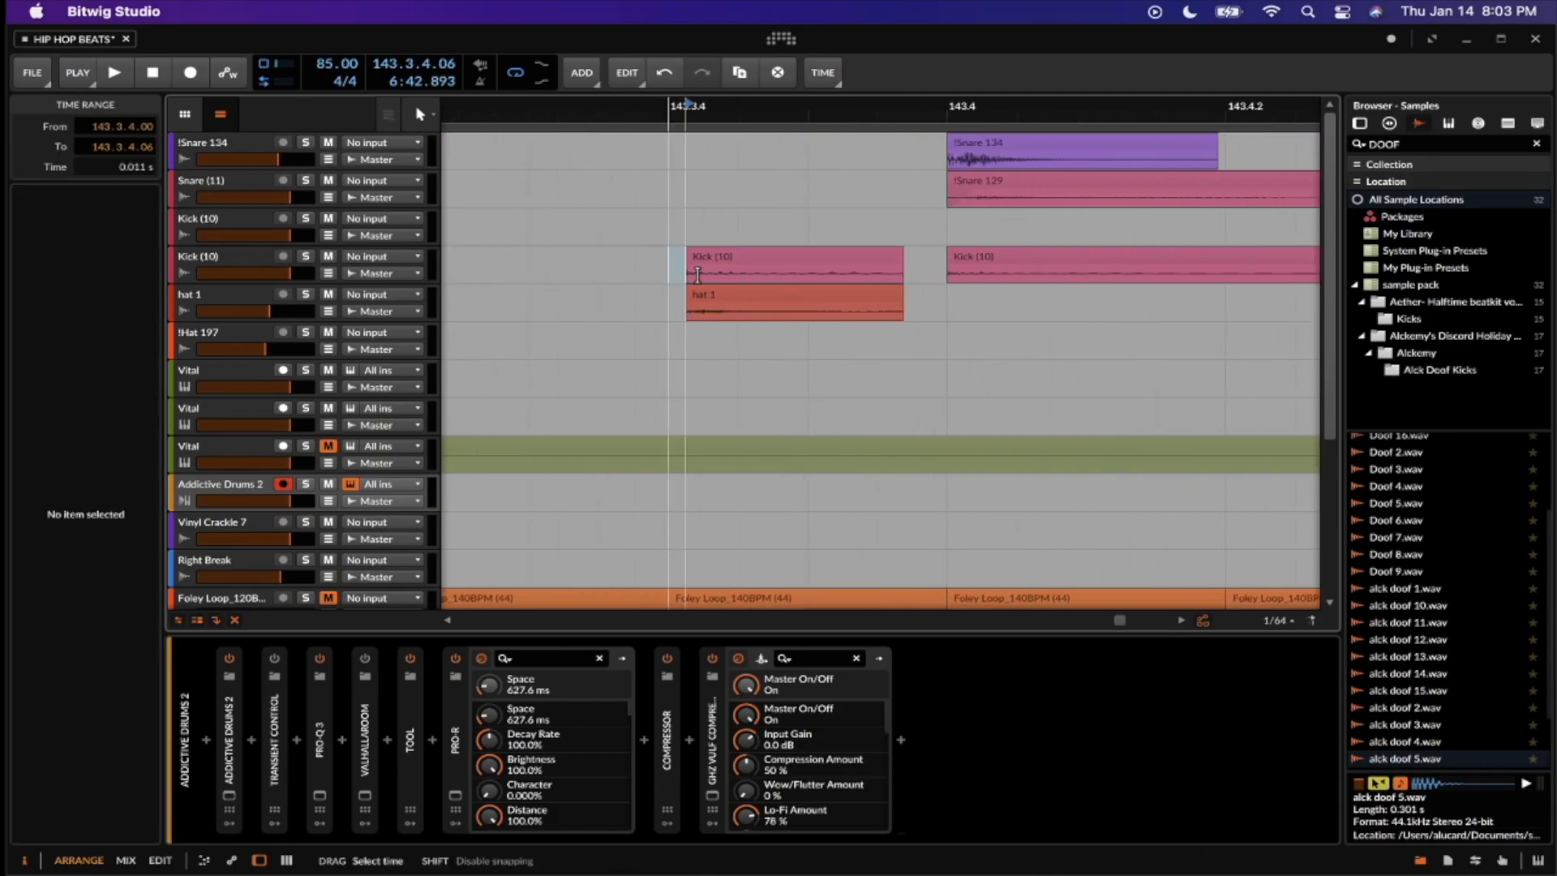
Mark BEAT 9 from 147.1.1.00 to 148.1.1.00, play the pattern, and stop playback
scroll(678, 271, "down", 10)
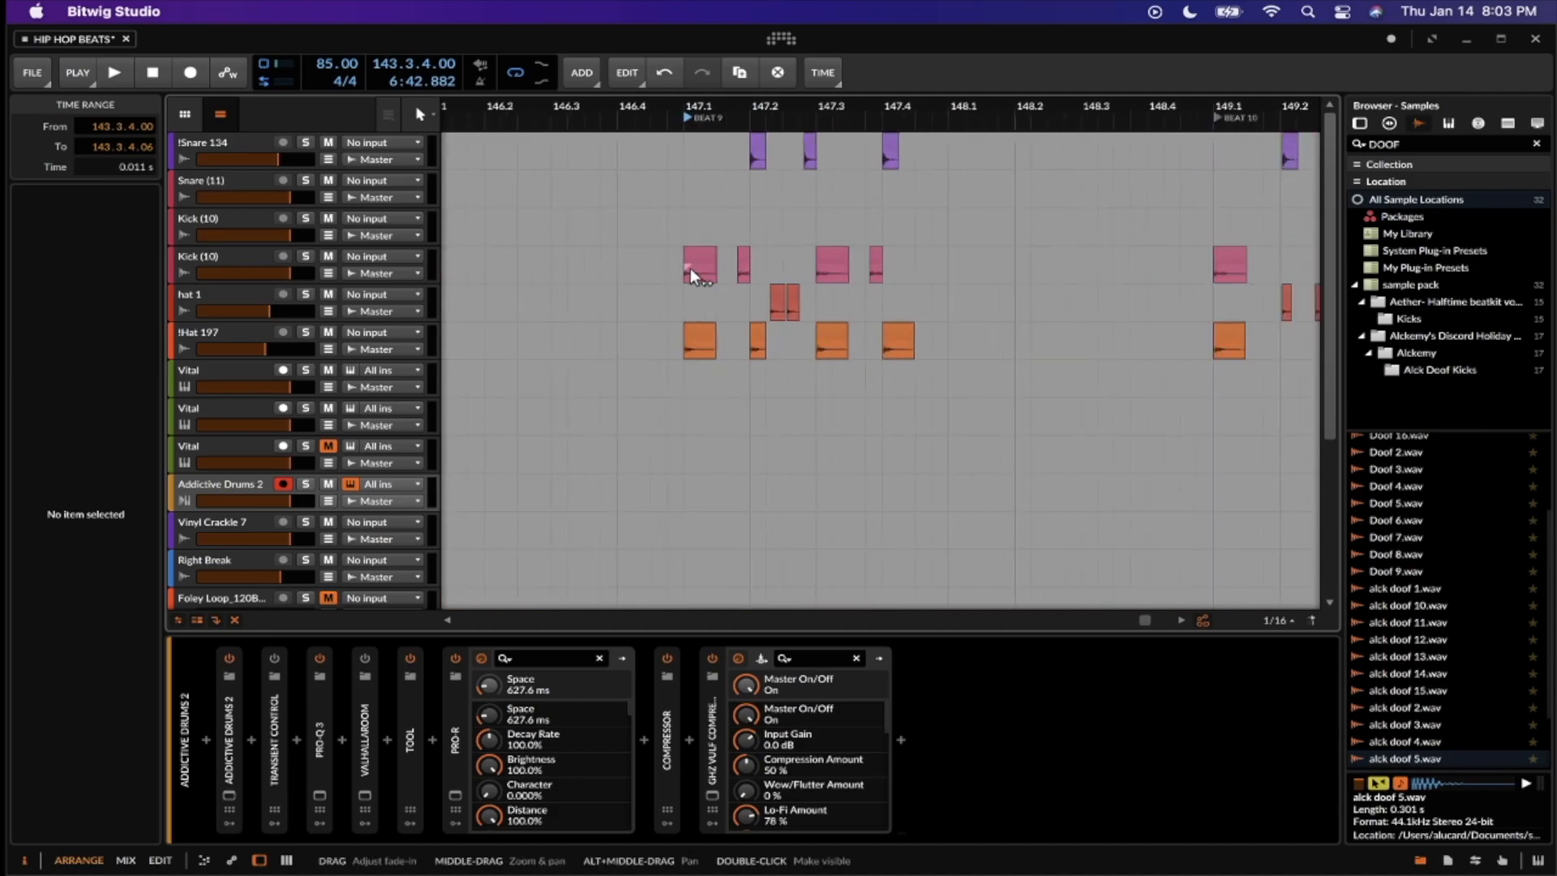
left_click_drag(689, 165, 755, 166)
key("space")
scroll(717, 169, "up", 6)
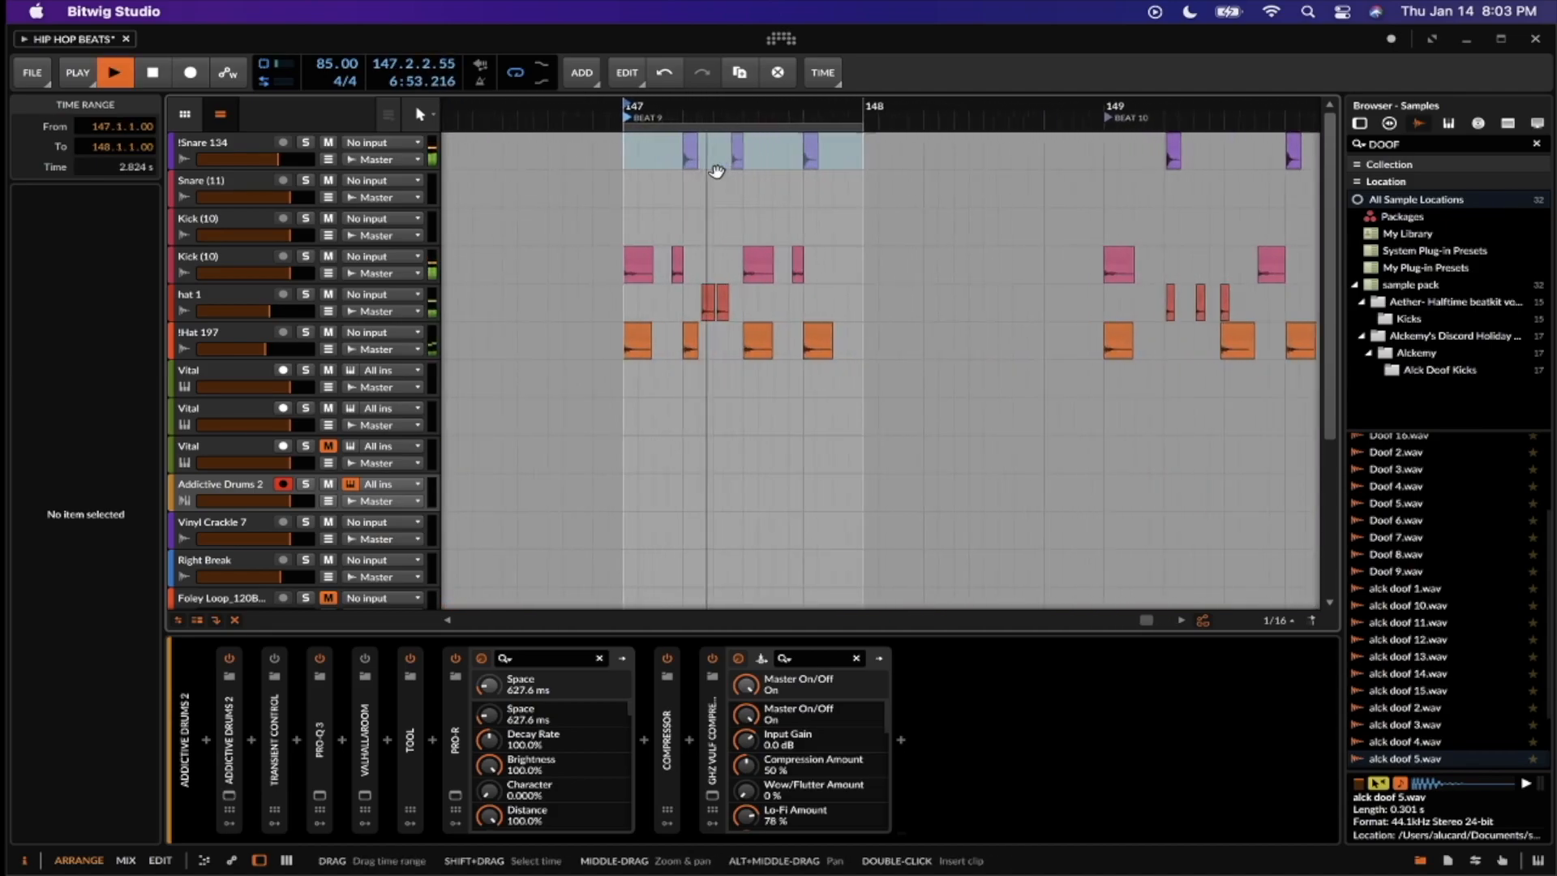
scroll(652, 185, "up", 5)
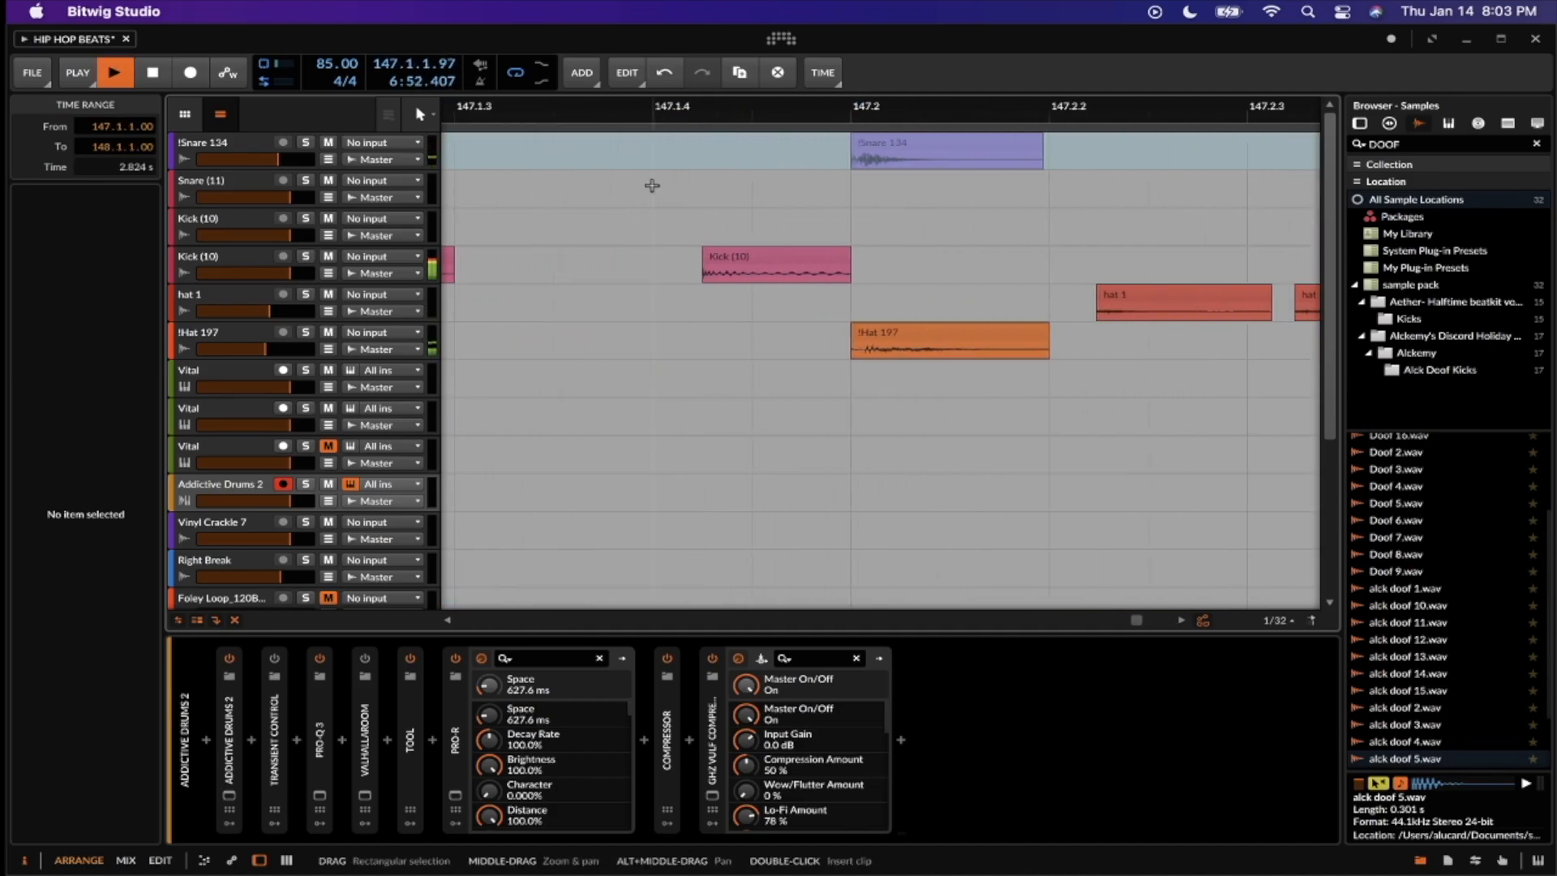
scroll(652, 185, "down", 4)
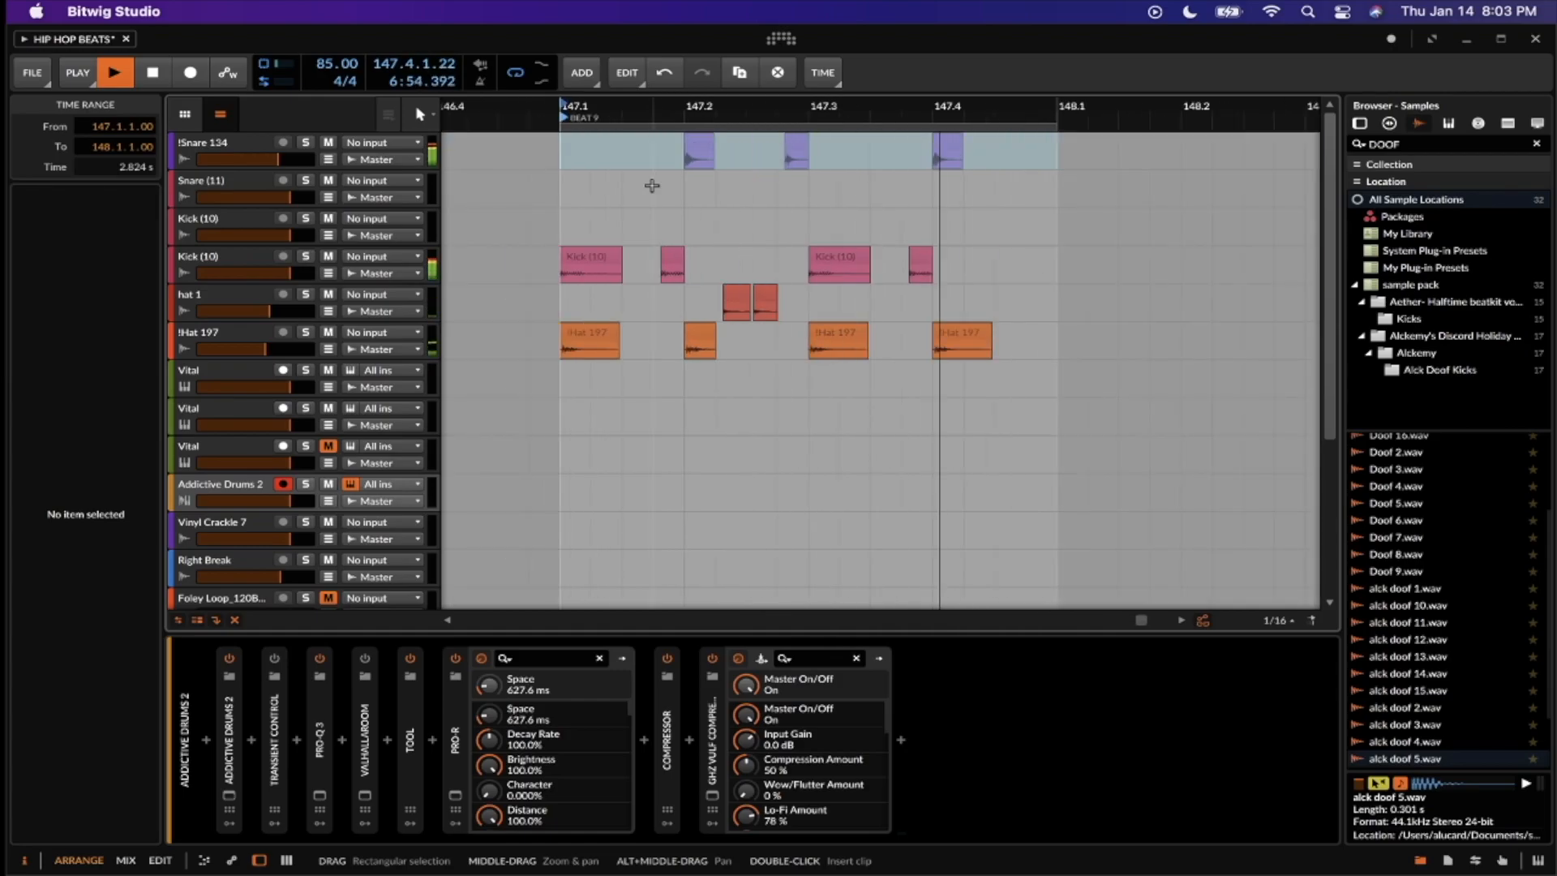
key("space")
Select the short Kick (10) clip just before 147.2 and examine its offset from the grid
left_click(636, 233)
scroll(639, 261, "up", 4)
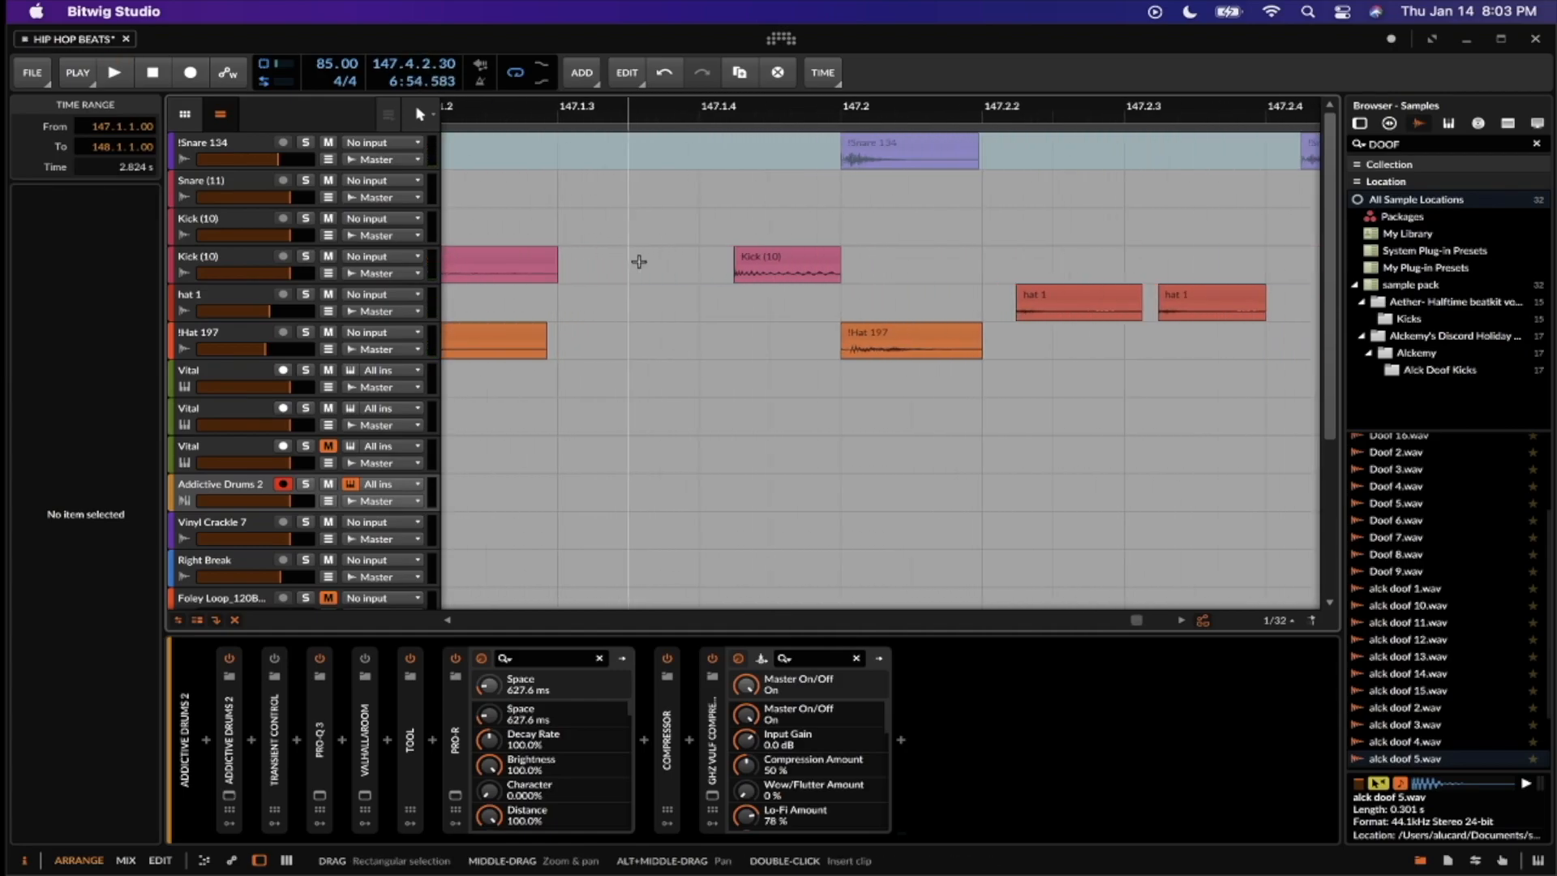
left_click(782, 256)
scroll(782, 257, "down", 3)
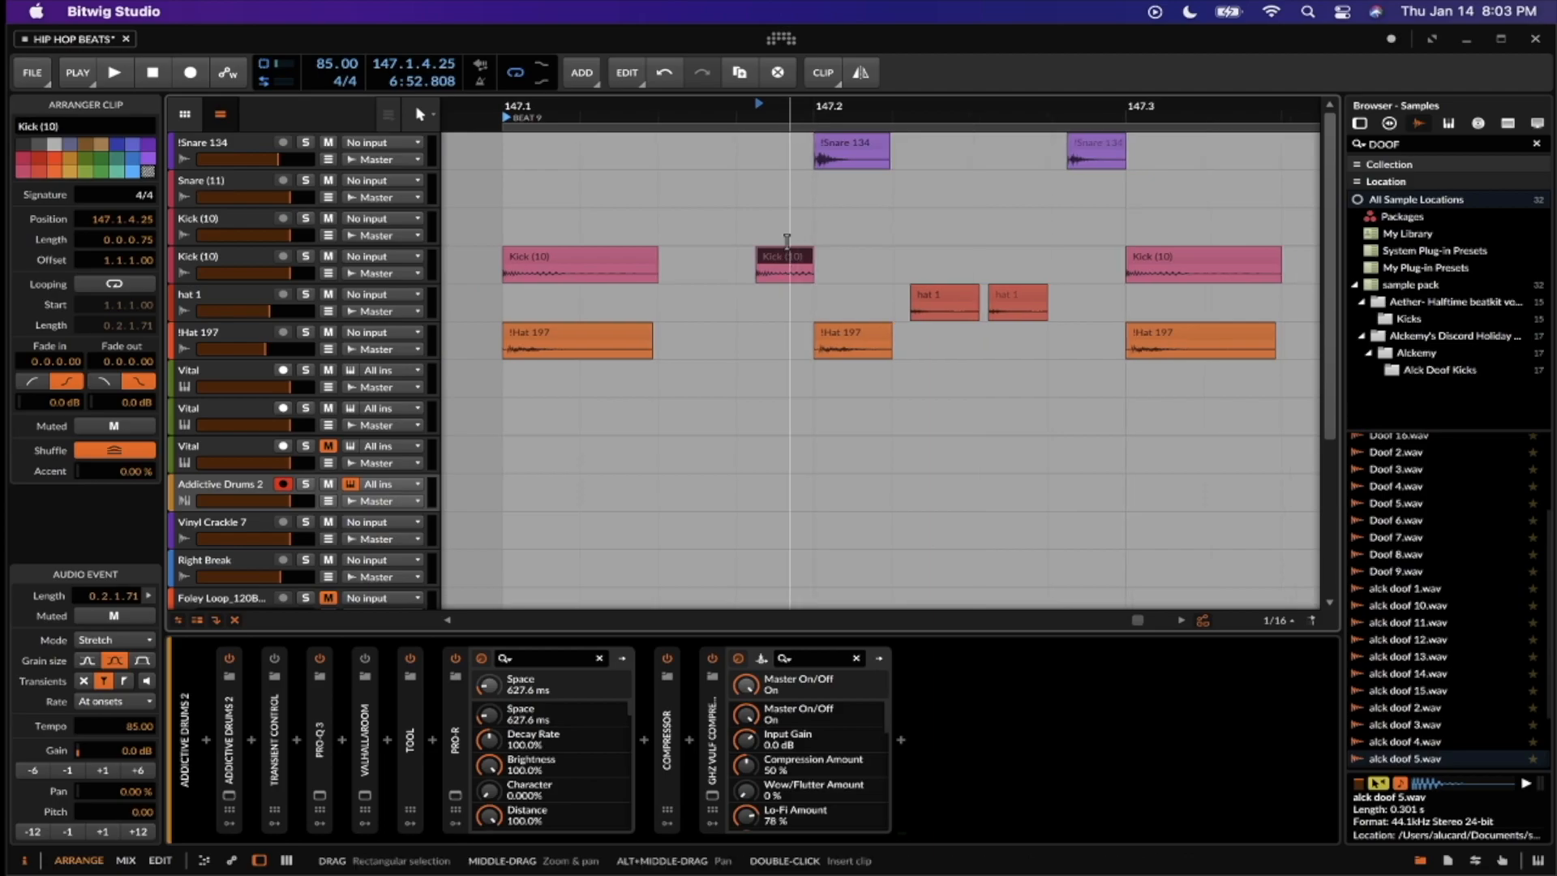
scroll(910, 285, "up", 4)
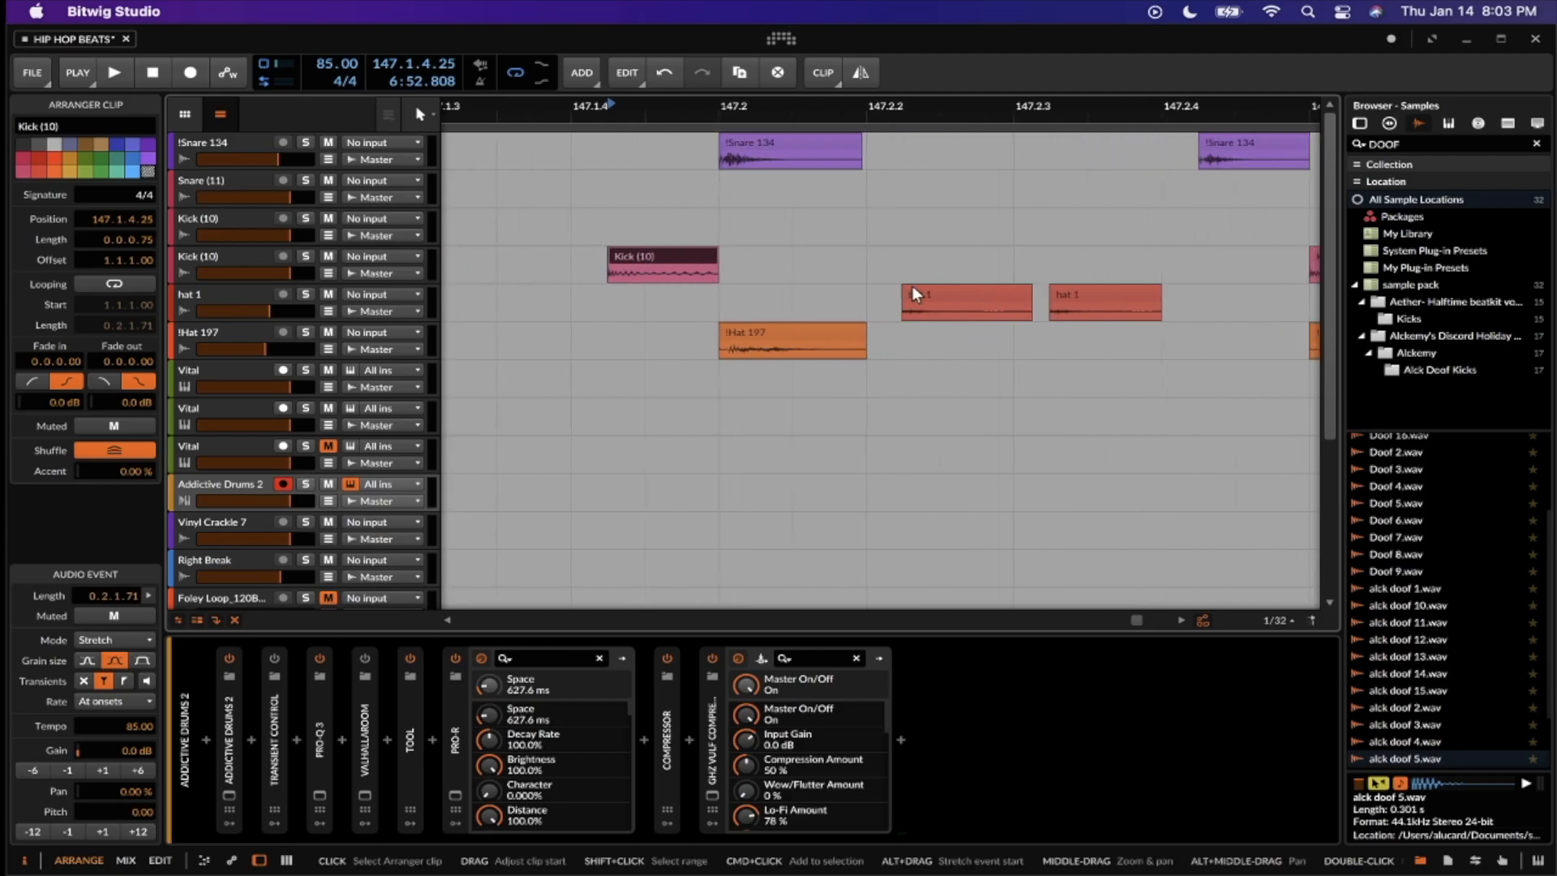
Select both hat 1 clips between 147.2 and 147.3 and examine their placement in the BEAT 9 pattern
scroll(912, 287, "down", 2)
left_click(906, 293)
left_click(980, 297, "super")
scroll(980, 297, "up", 3)
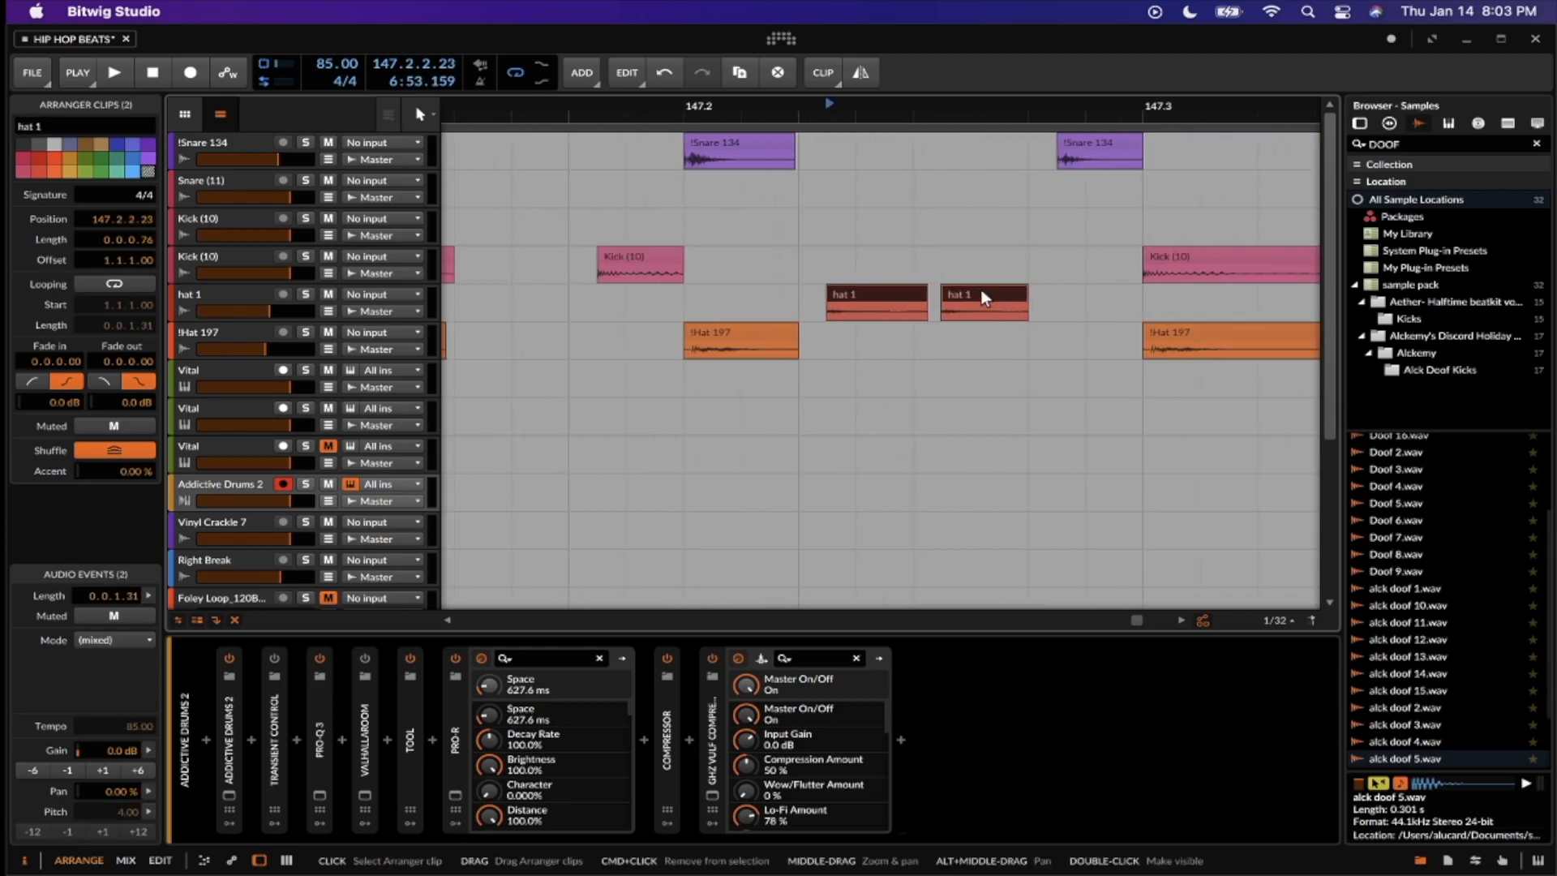
scroll(980, 296, "down", 3)
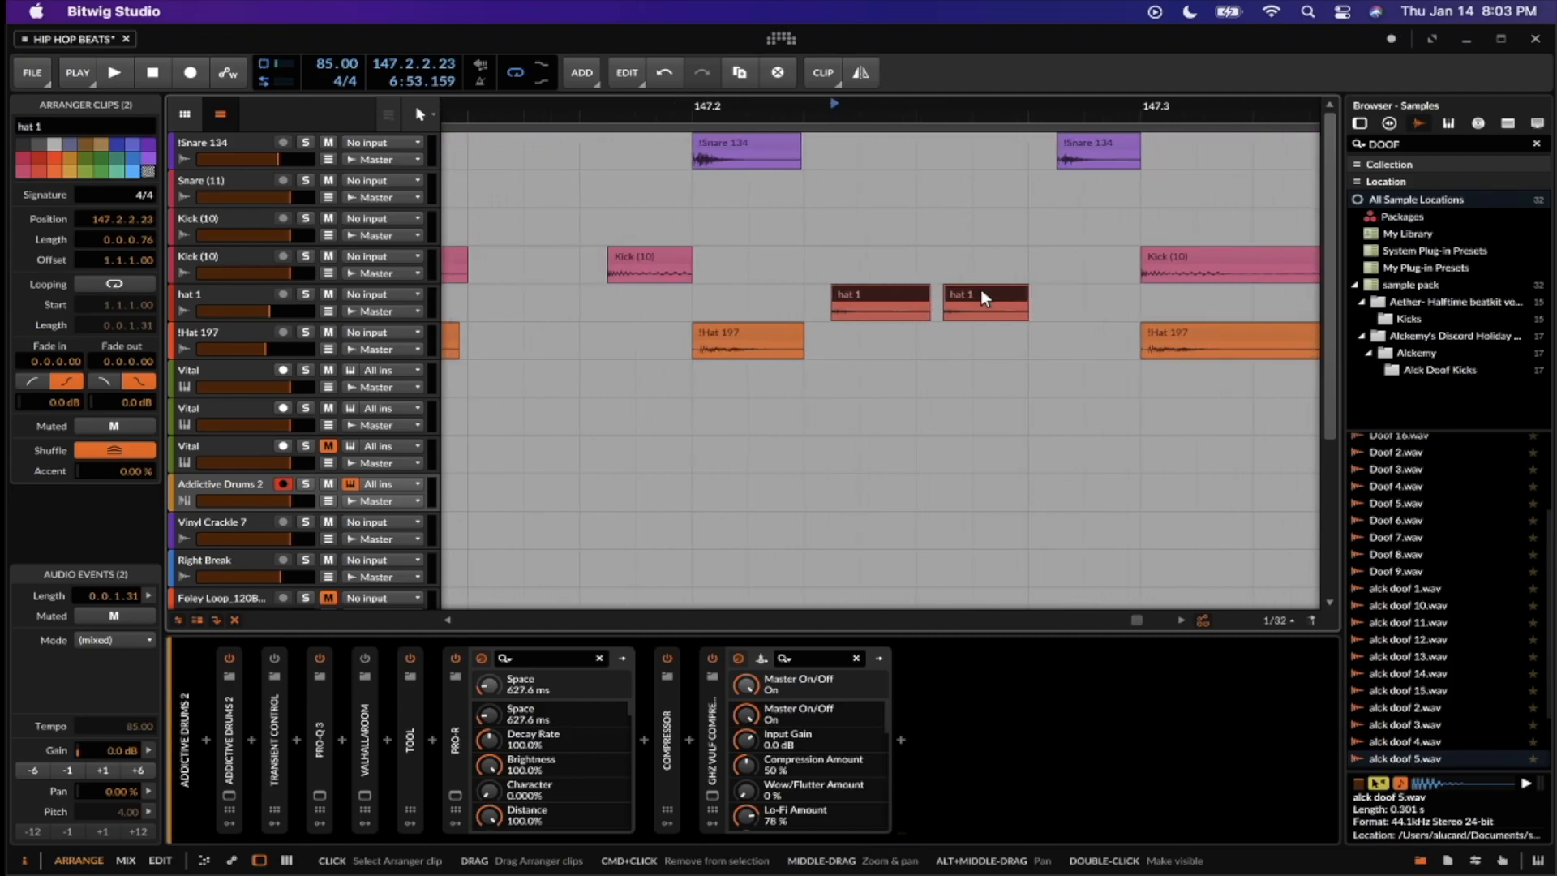
scroll(981, 289, "down", 3)
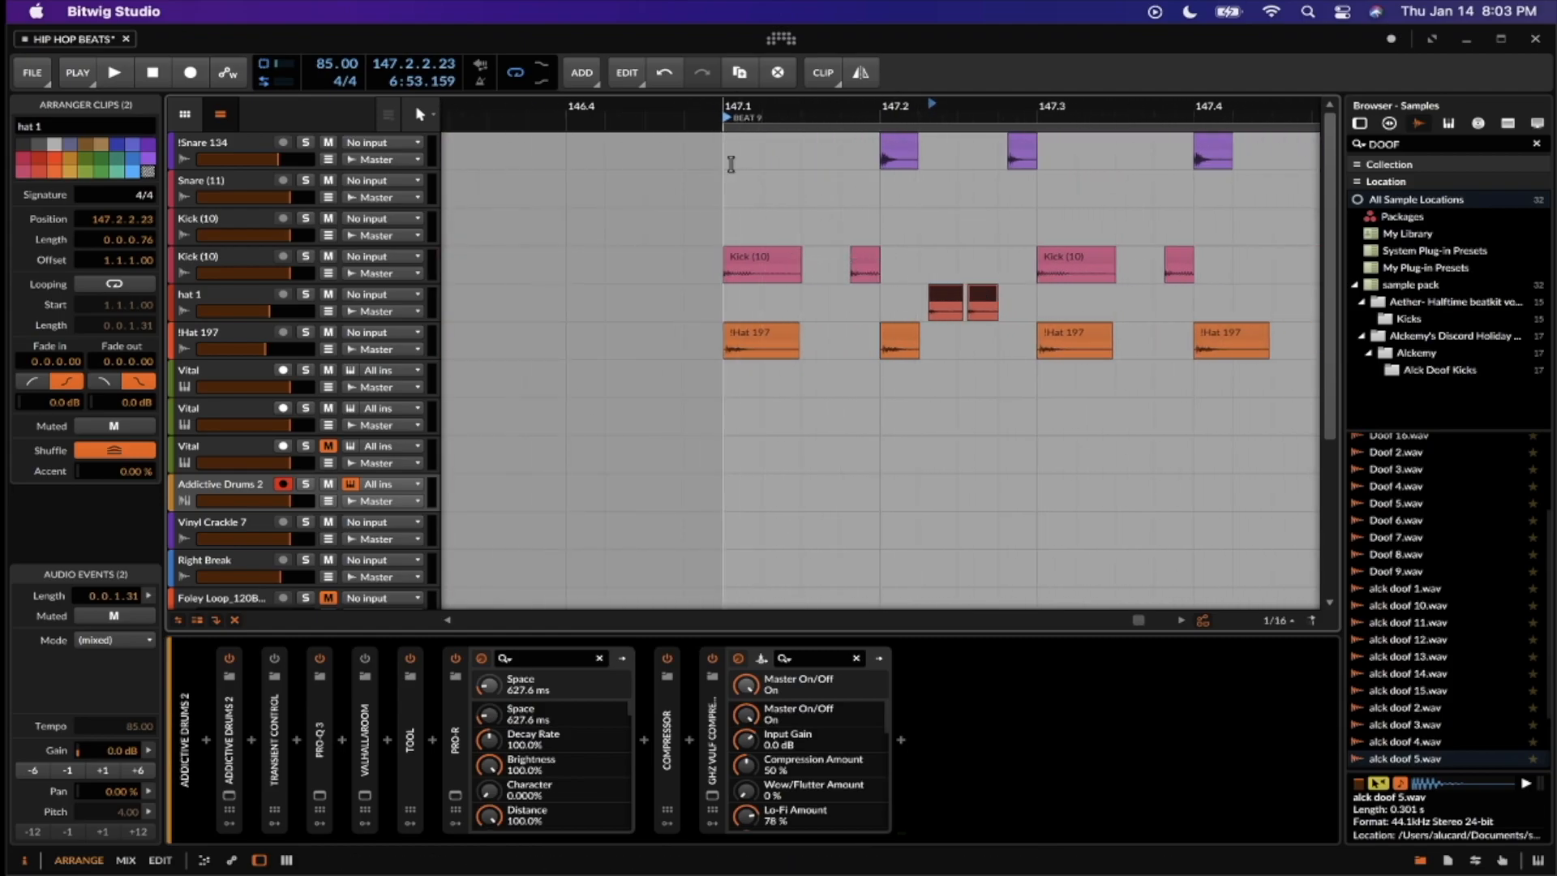
Mark the time range from 147.1.1.00 to 147.2.2.23 across the drum tracks, and select the first hat 1 clip
left_click_drag(727, 156, 931, 337)
scroll(952, 330, "right", 3)
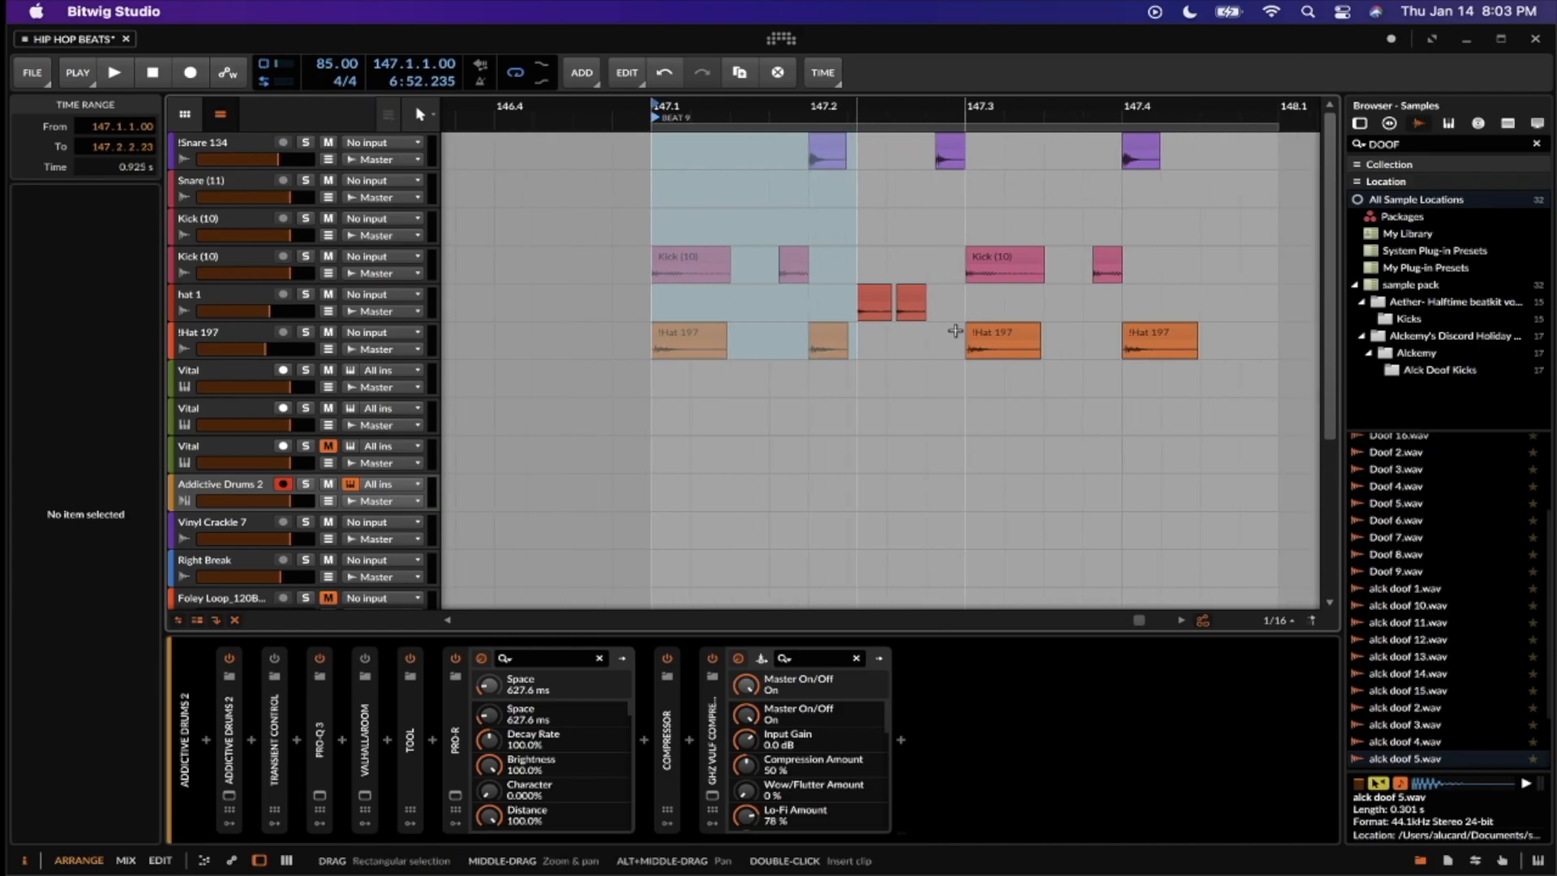
left_click(813, 292)
scroll(814, 293, "up", 2)
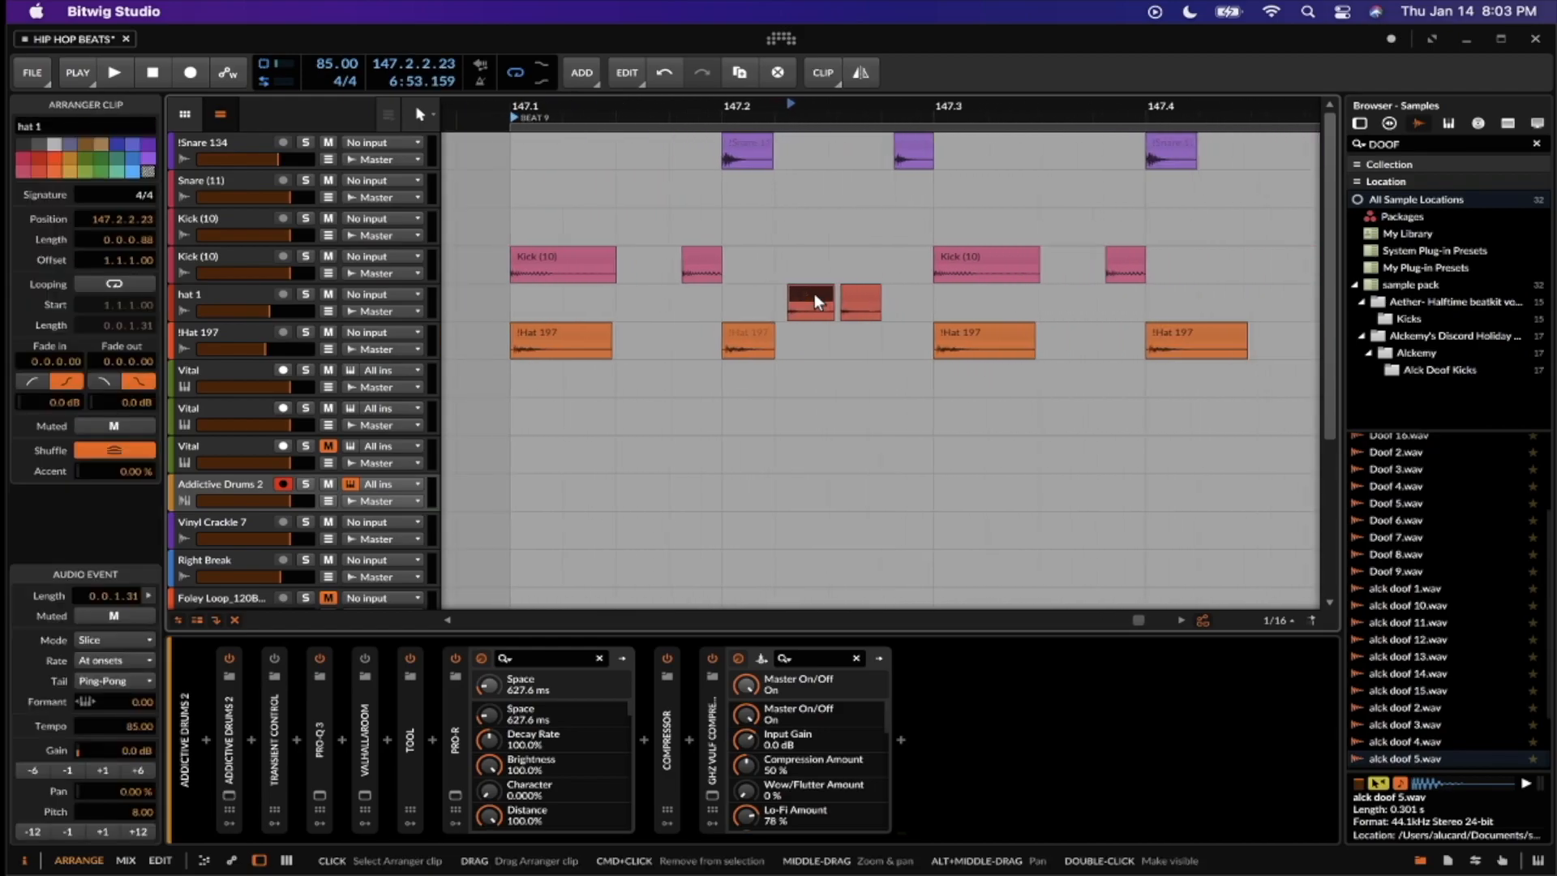
Mark the time range from 147.1.1.00 to 147.2.2.00 and examine how late both hat 1 clips sit against the grid
left_click(520, 159)
left_click_drag(752, 211, 782, 330)
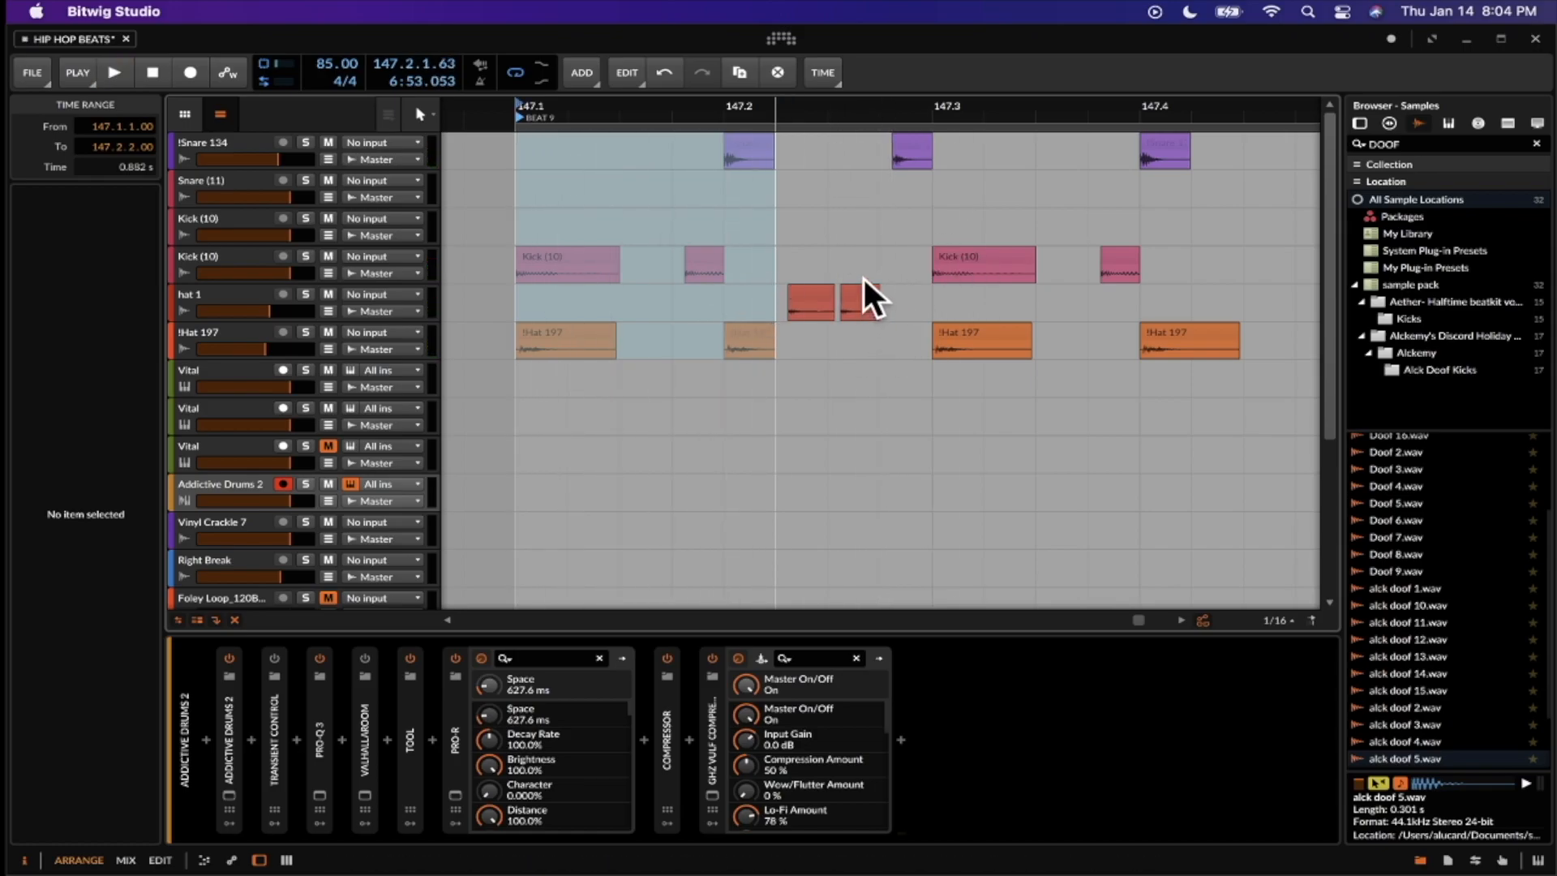
scroll(863, 278, "up", 5)
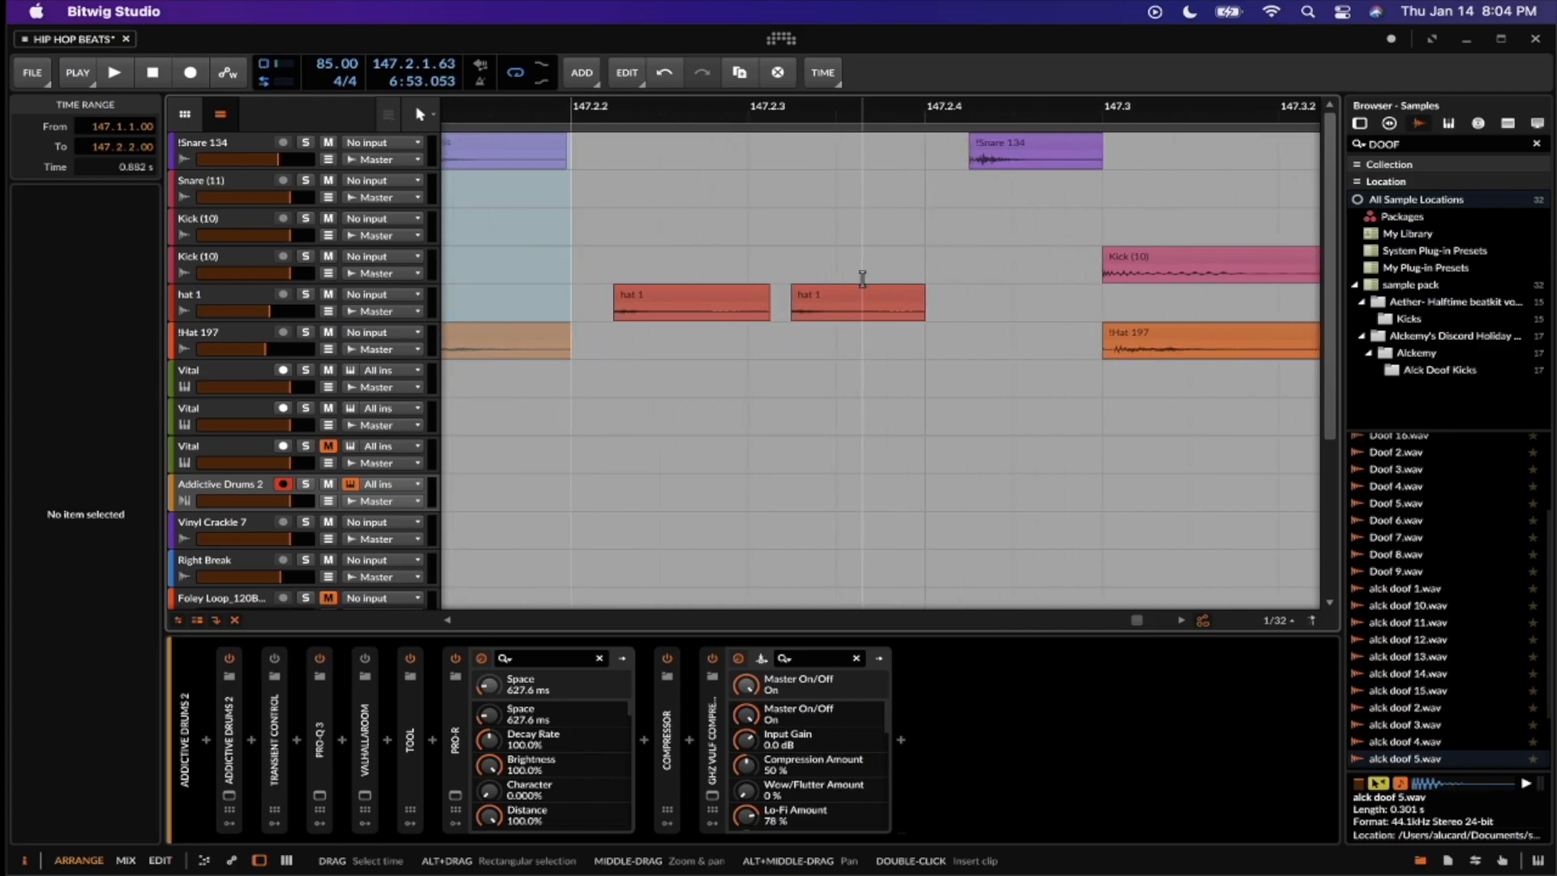
scroll(761, 289, "up", 8)
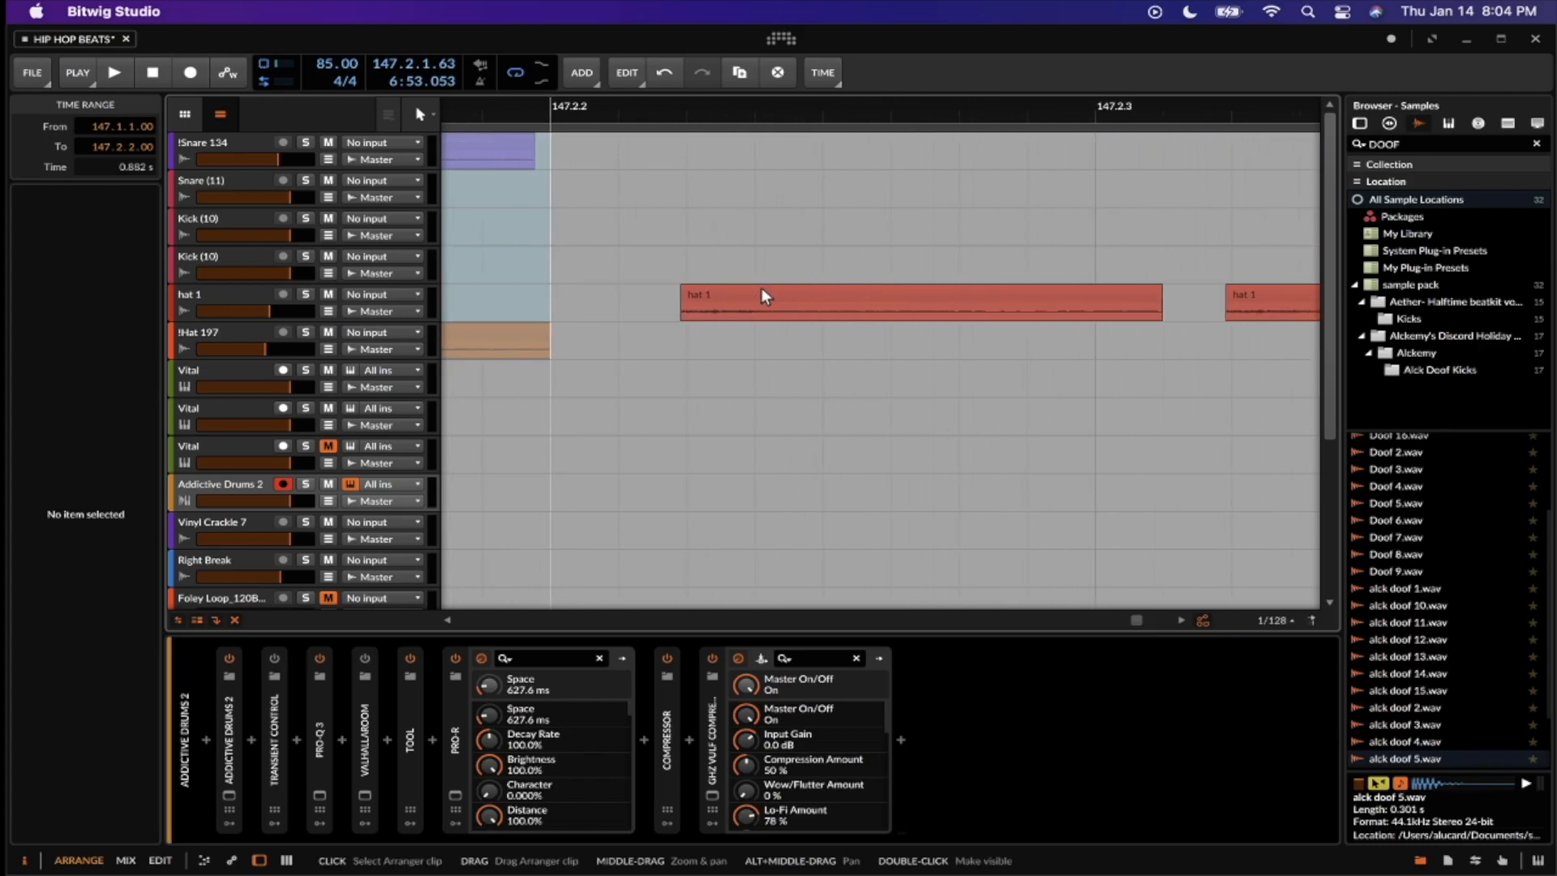
scroll(762, 288, "down", 3)
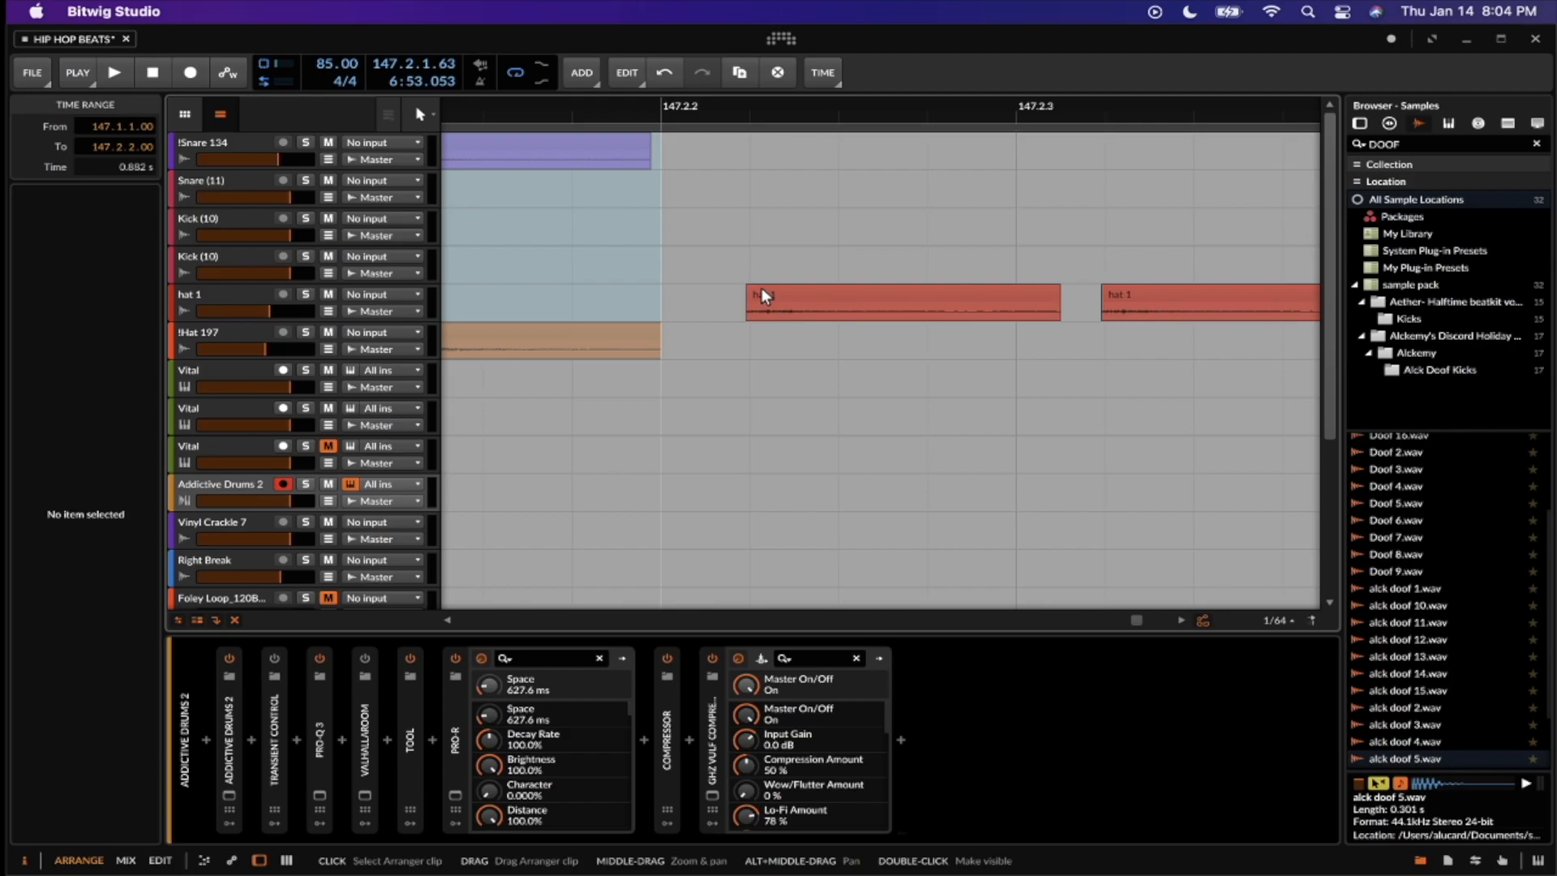
scroll(762, 288, "down", 2)
left_click(784, 290)
left_click(1035, 293)
Examine the timing of the !Snare 134 clip just before 147.3, and select the opening Kick (10) clip of BEAT 9
left_click(712, 140)
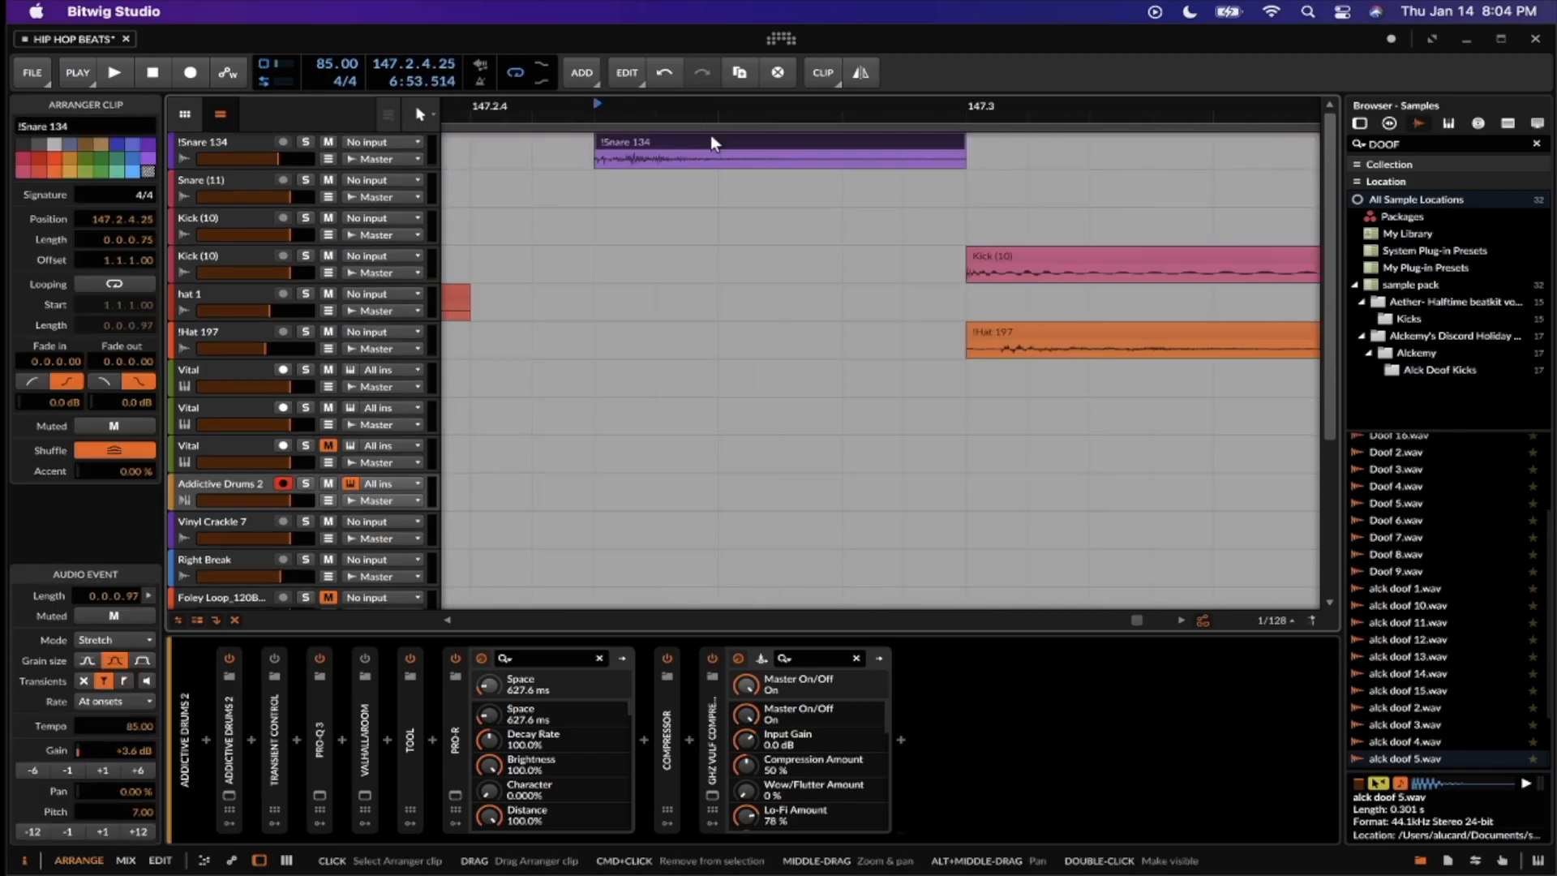
scroll(710, 142, "down", 4)
scroll(711, 143, "down", 3)
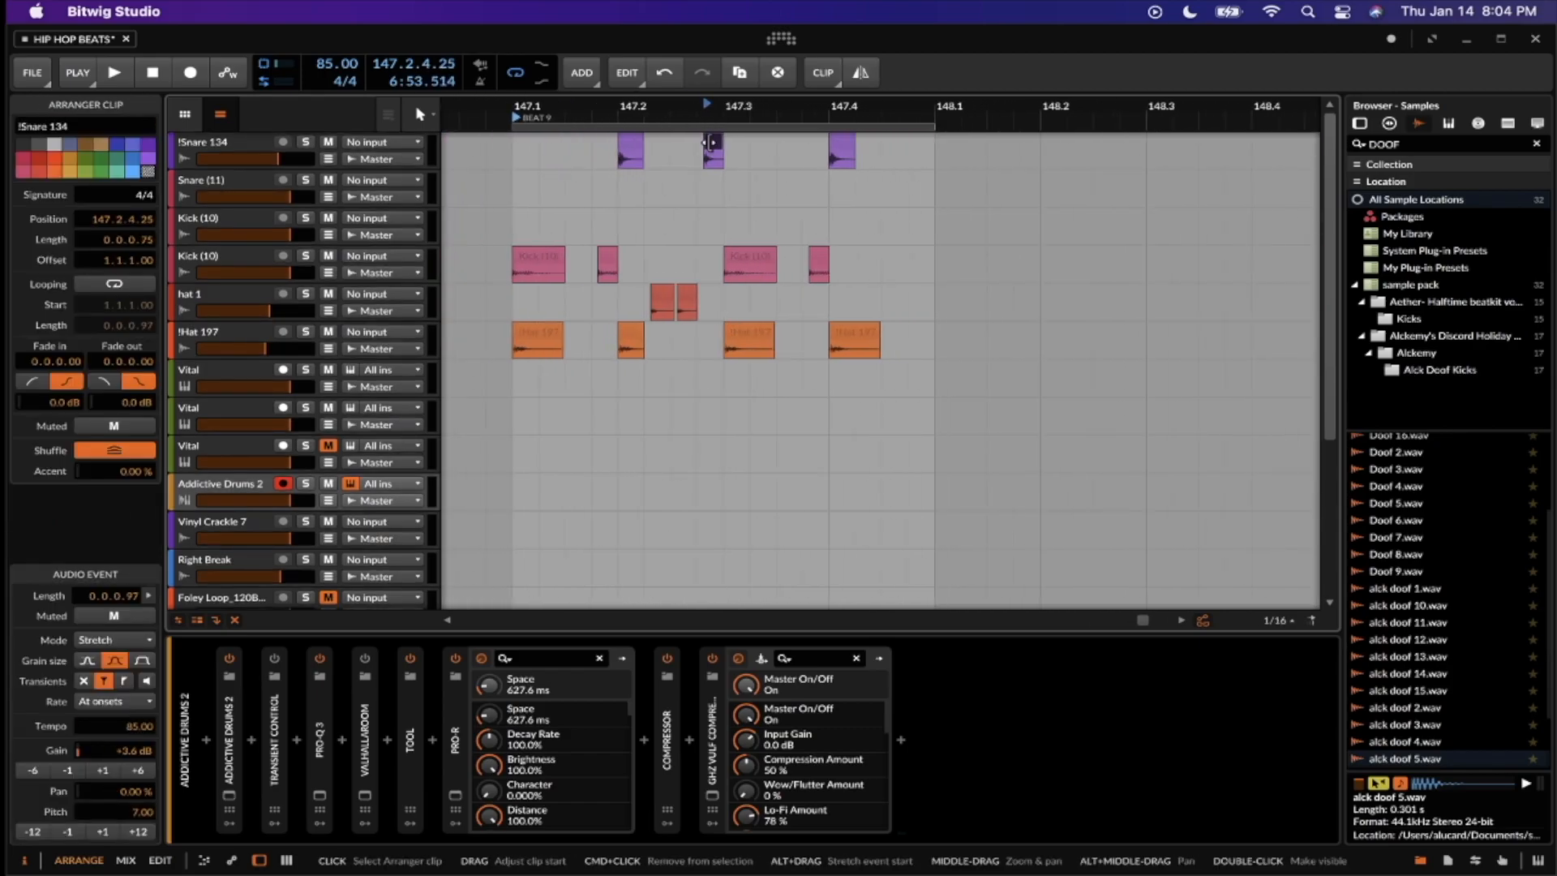
scroll(700, 159, "left", 2)
scroll(780, 145, "up", 4)
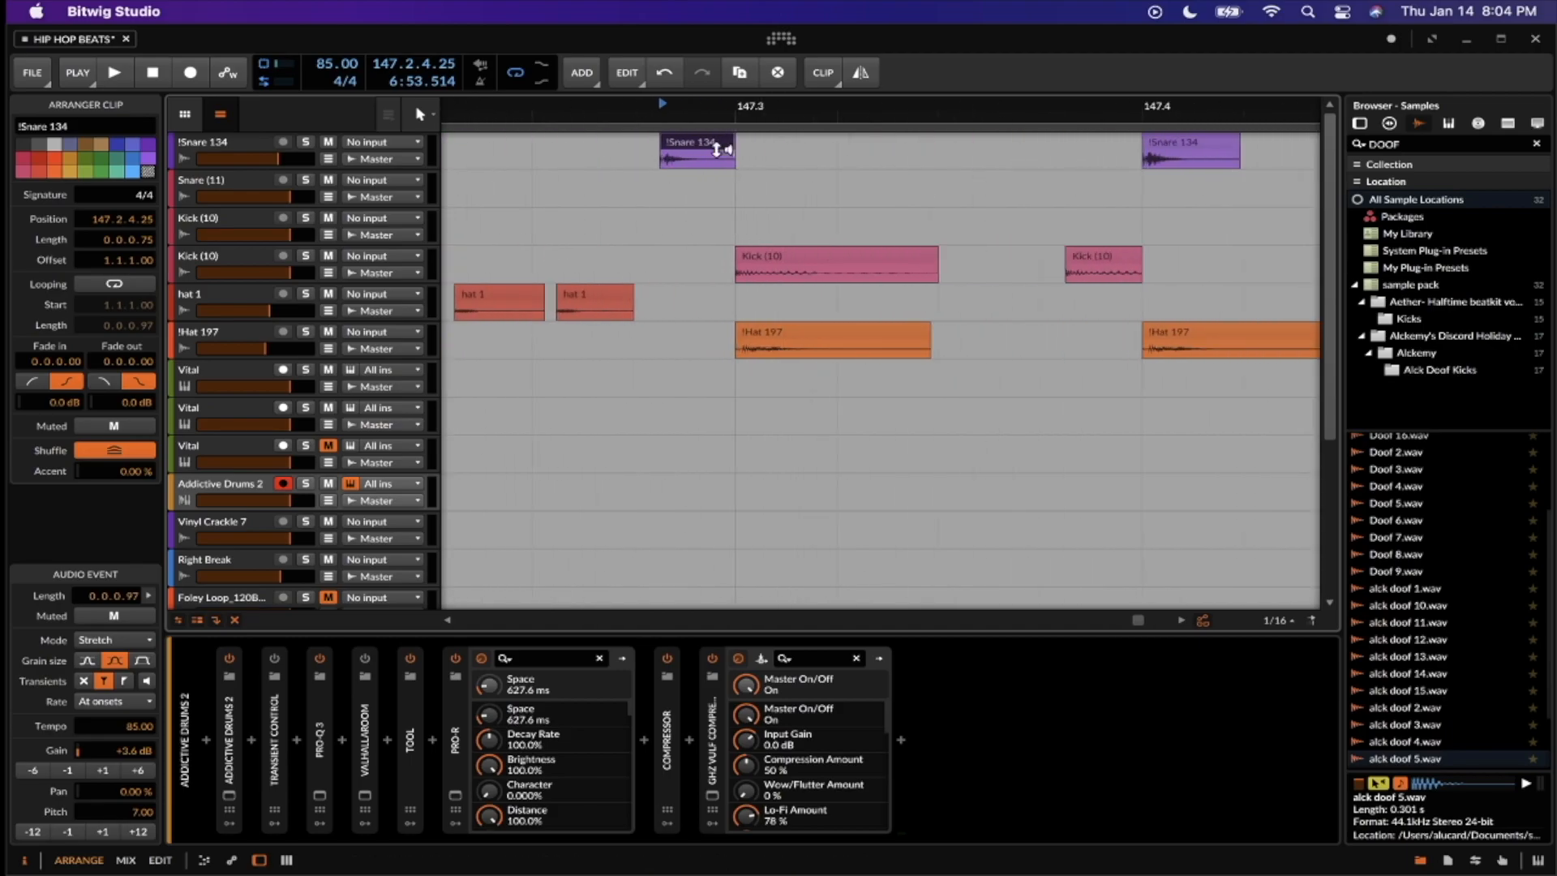
scroll(694, 149, "down", 2)
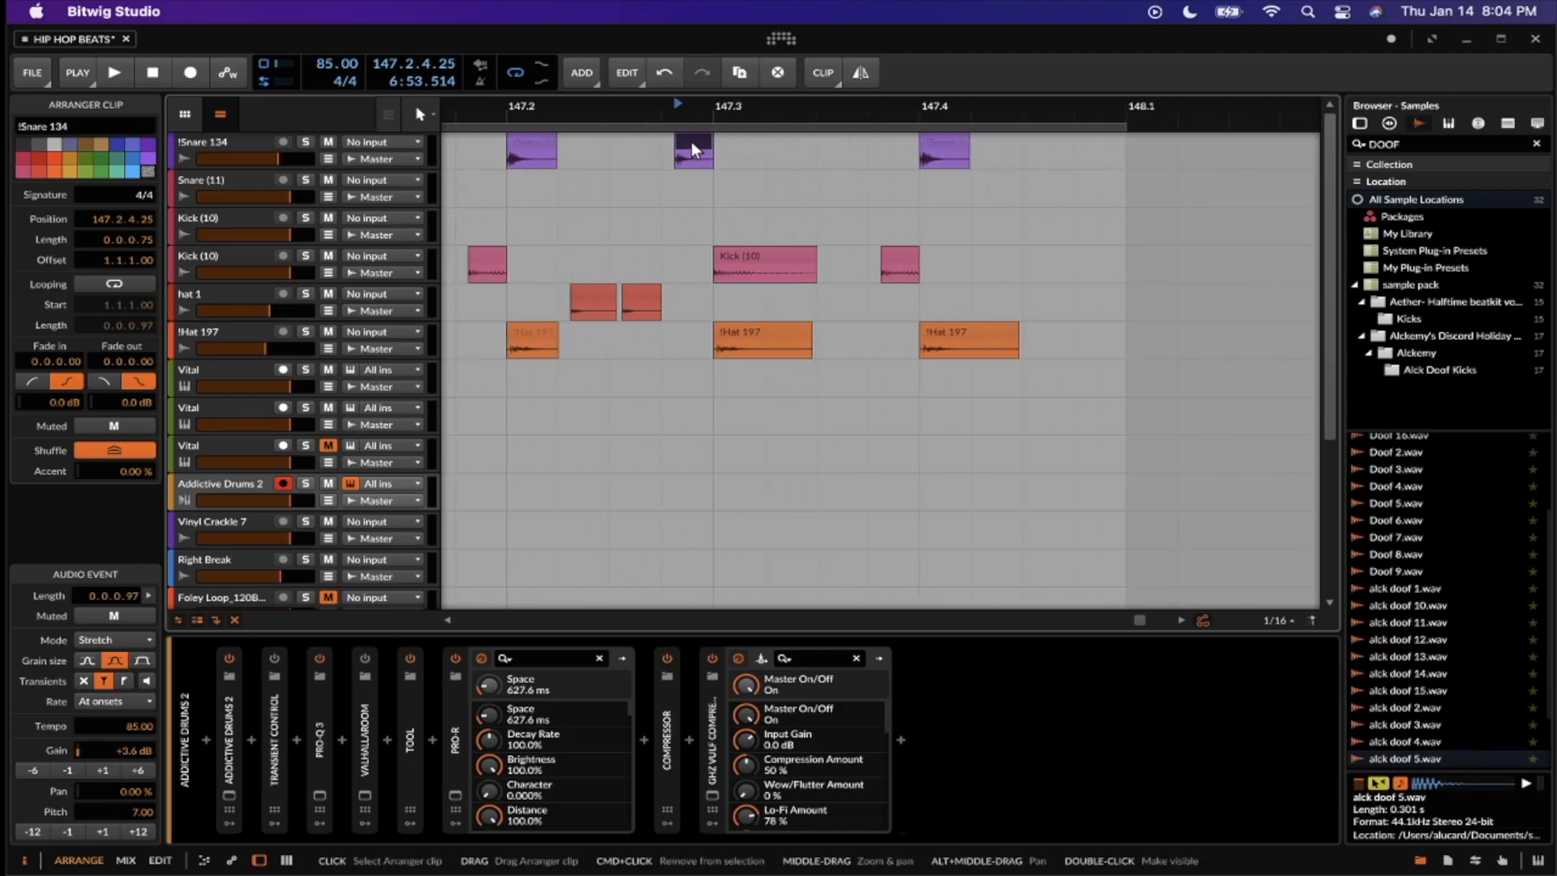
scroll(691, 142, "left", 5)
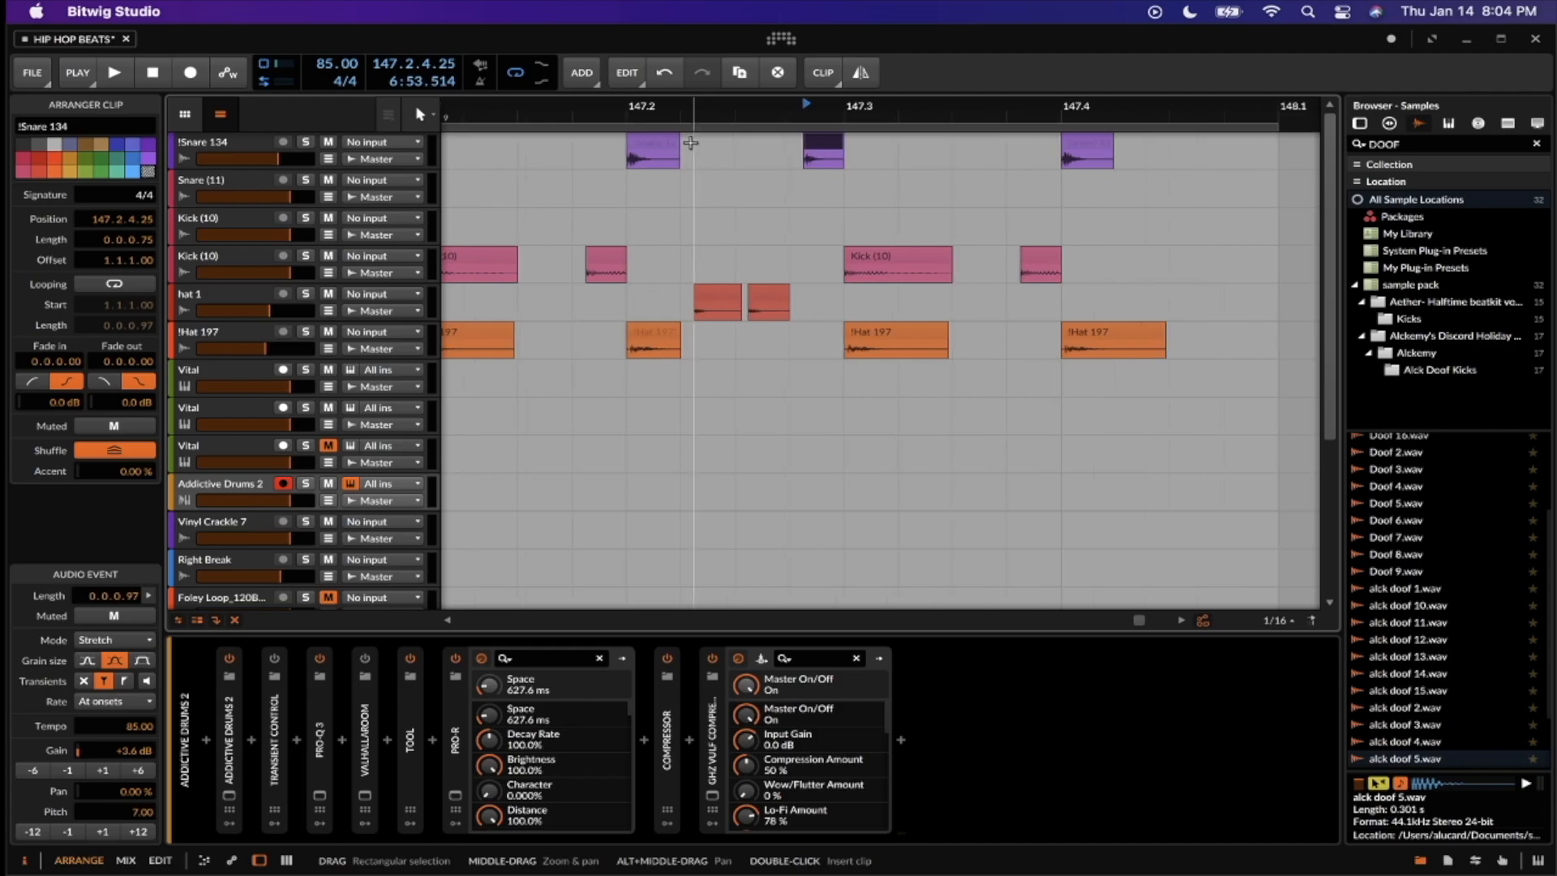
left_click(560, 244)
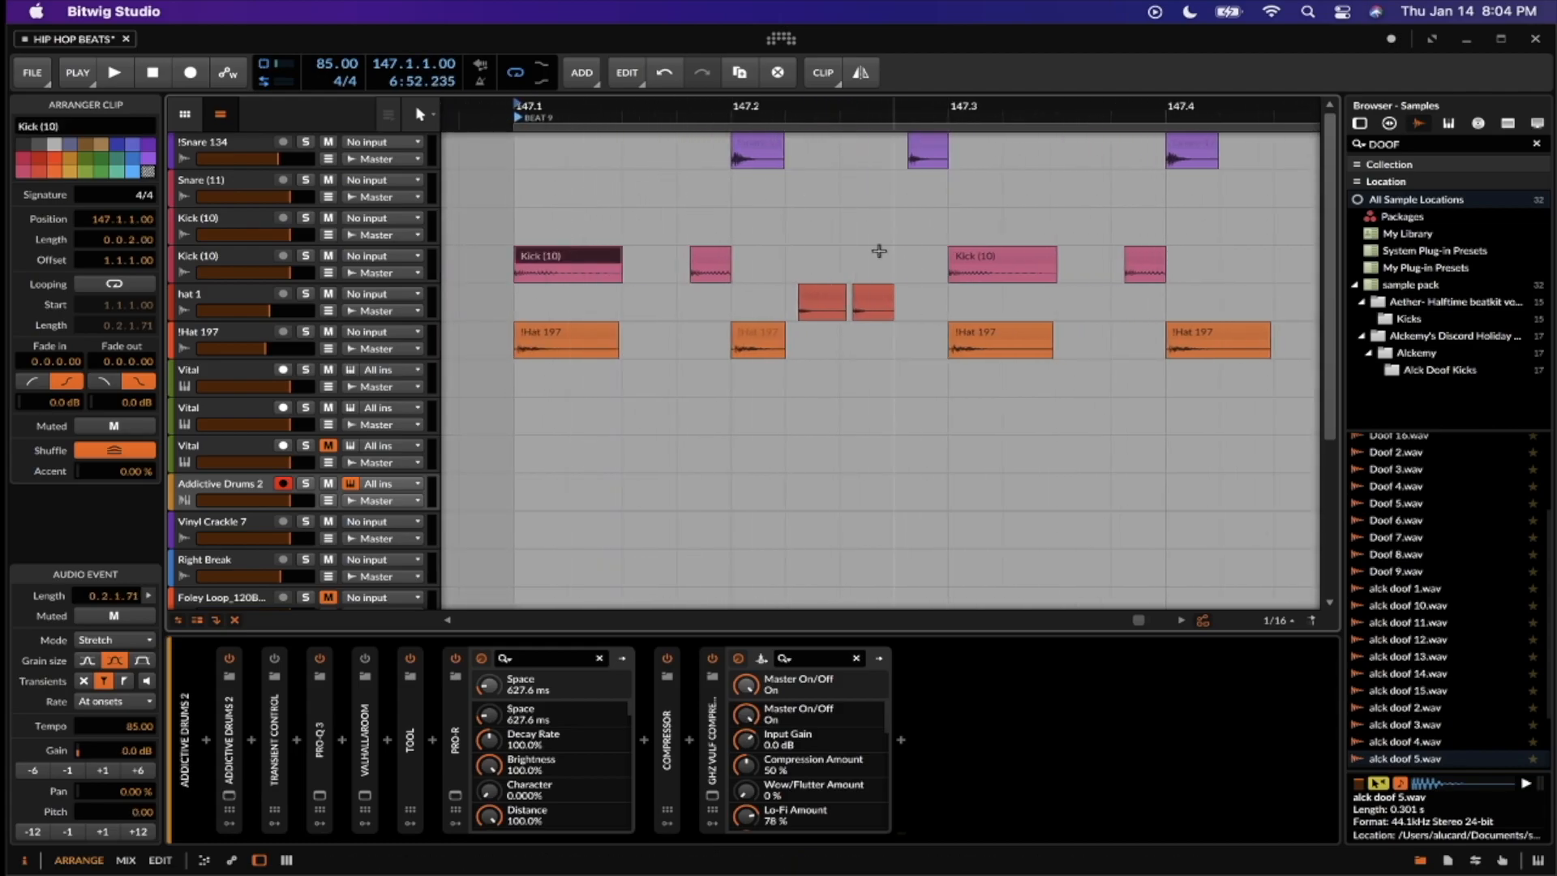
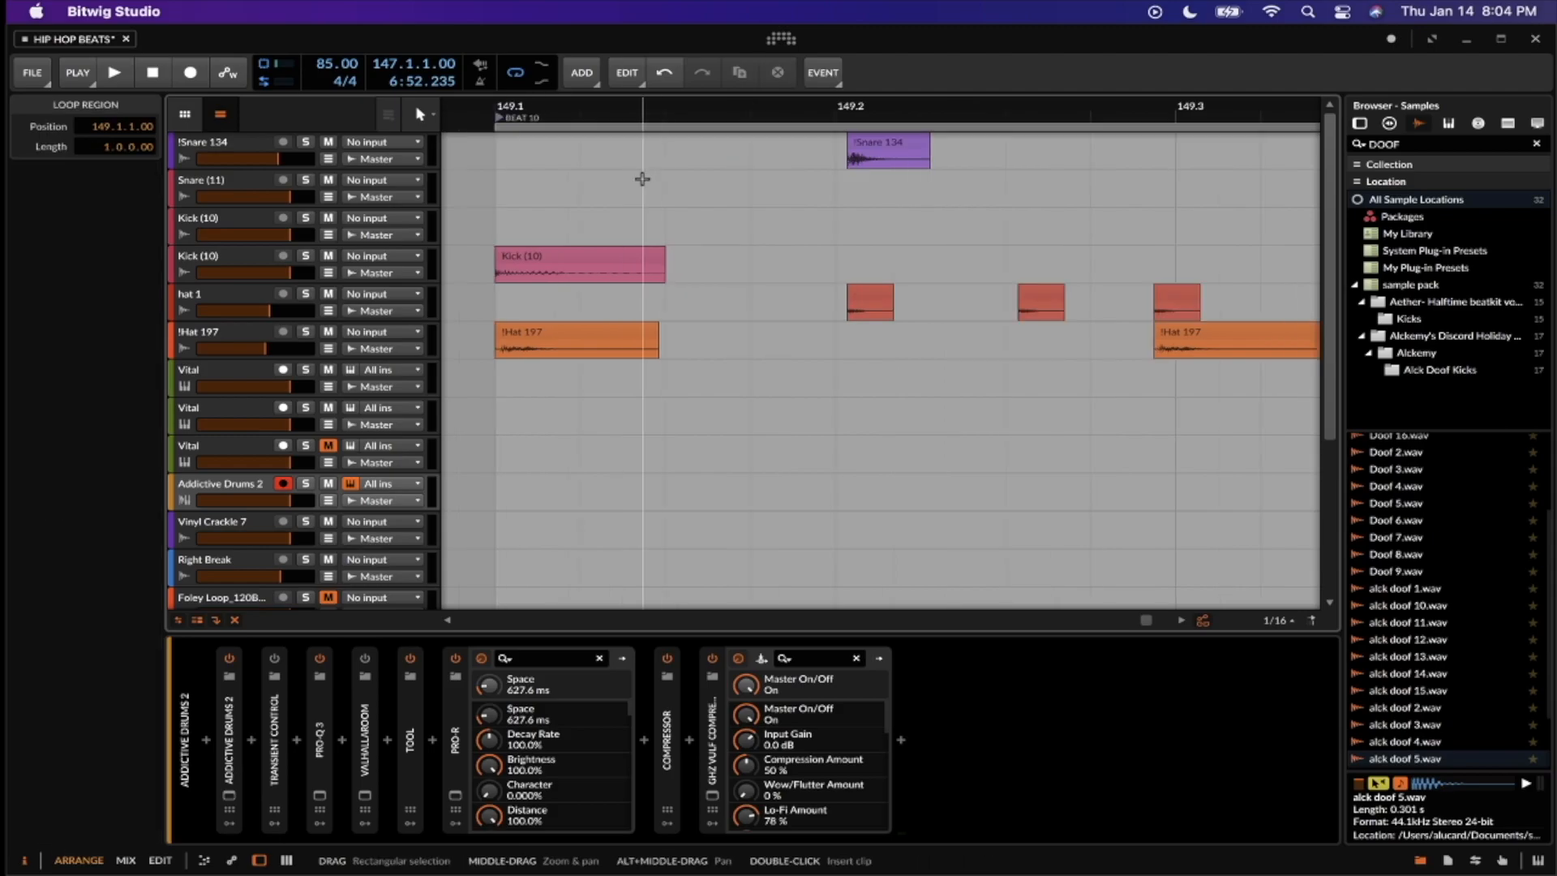
Set the playback position to 149.1.1.00, play the BEAT 10 pattern, and stop playback
scroll(640, 179, "left", 3)
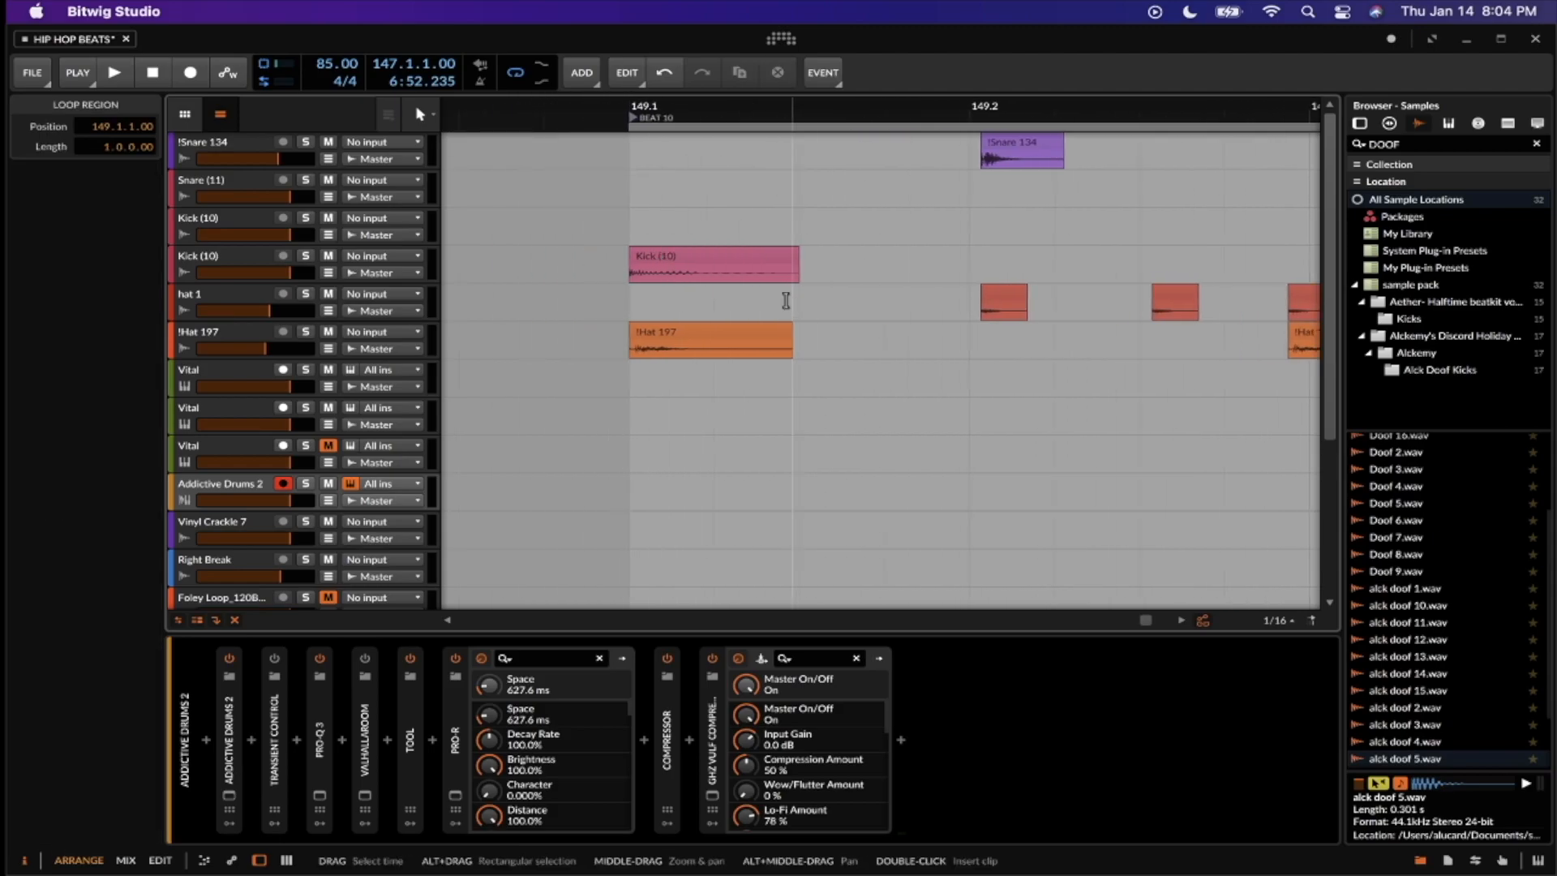
scroll(788, 304, "down", 3)
left_click(702, 162)
key("space")
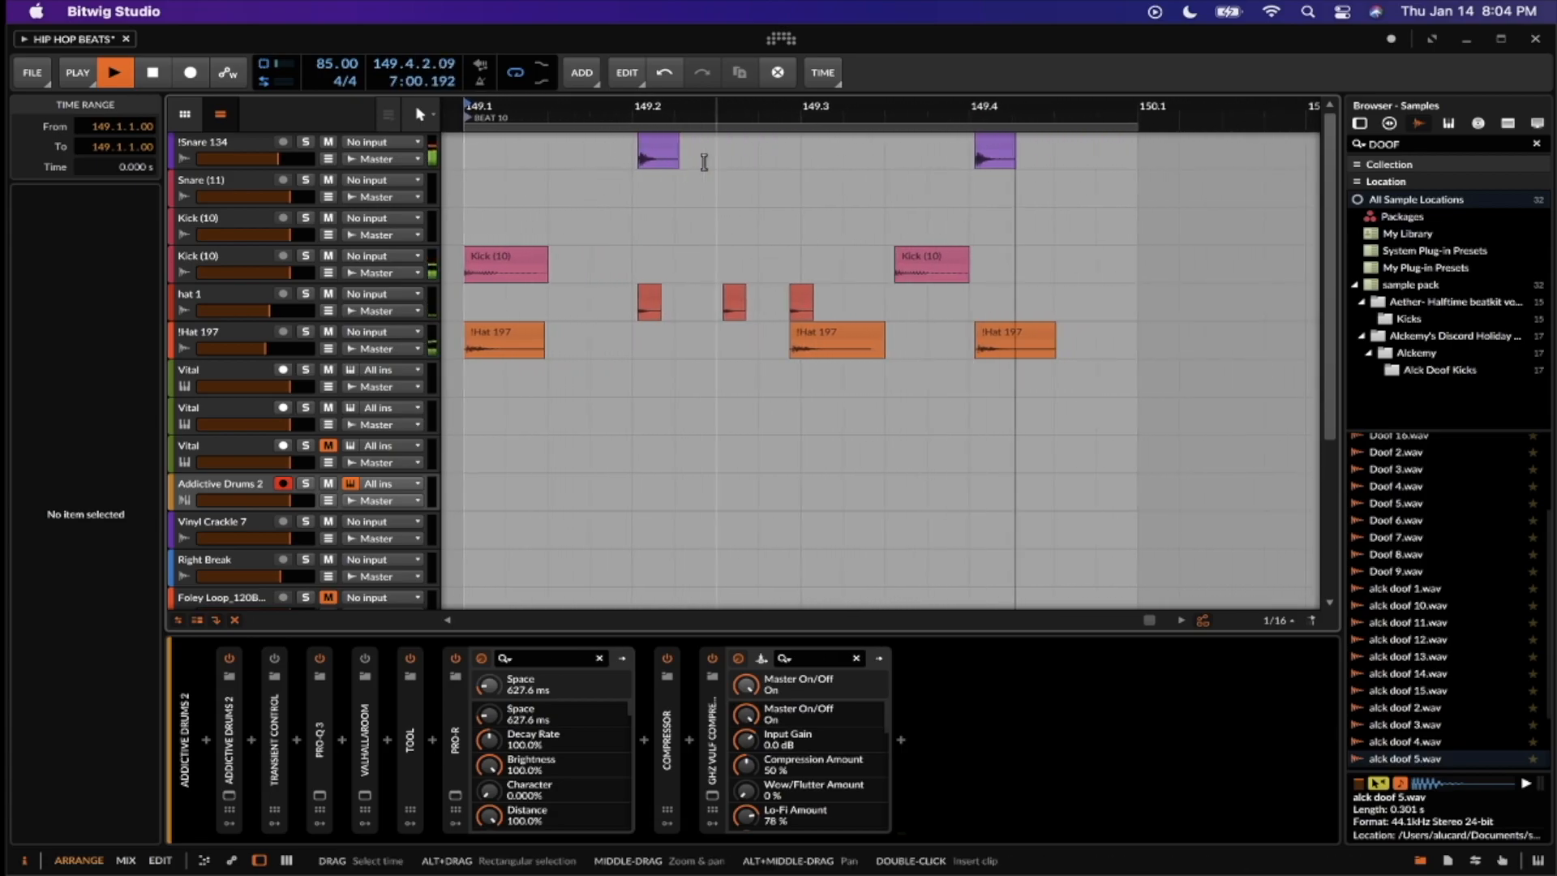
scroll(704, 161, "up", 4)
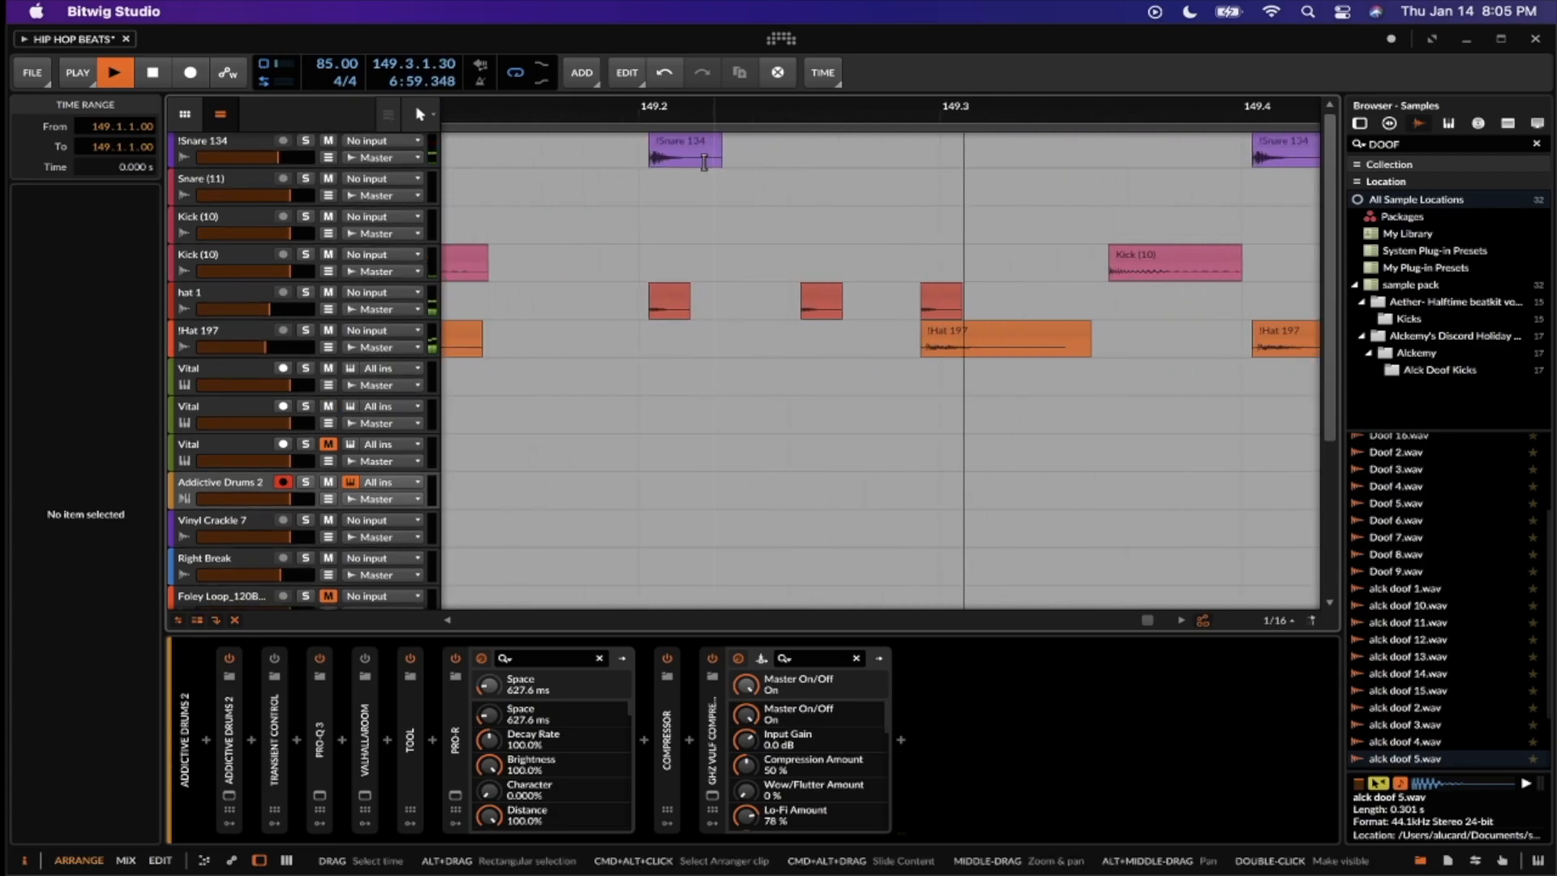
scroll(703, 161, "down", 3)
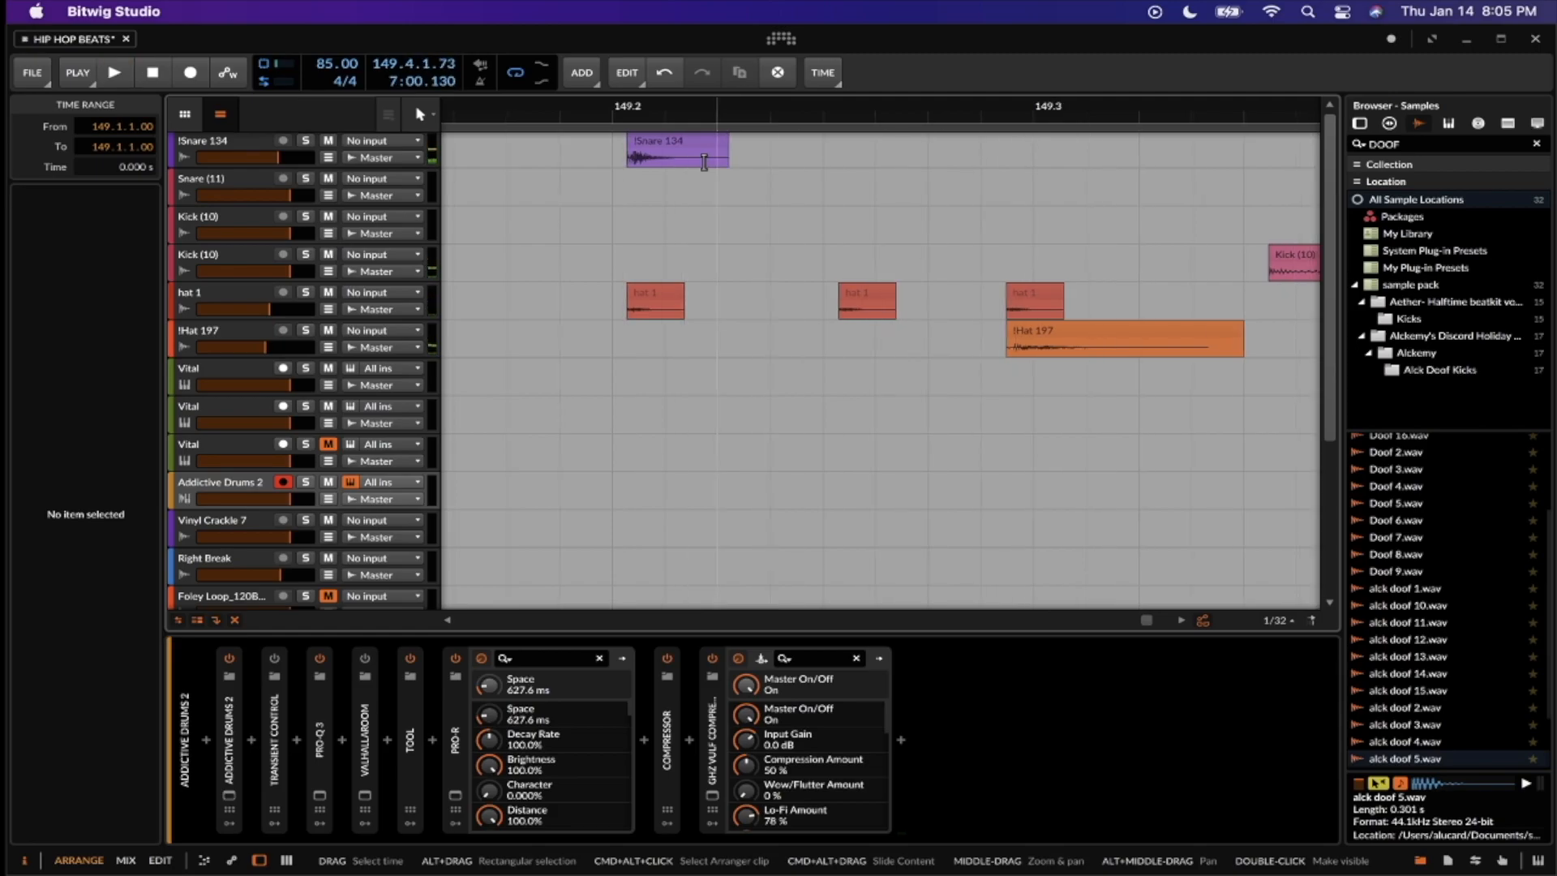
Compare the placement of the hat 1 and !Hat 197 clips that start just before 149.3
scroll(704, 161, "down", 2)
scroll(966, 319, "up", 5)
left_click(888, 284)
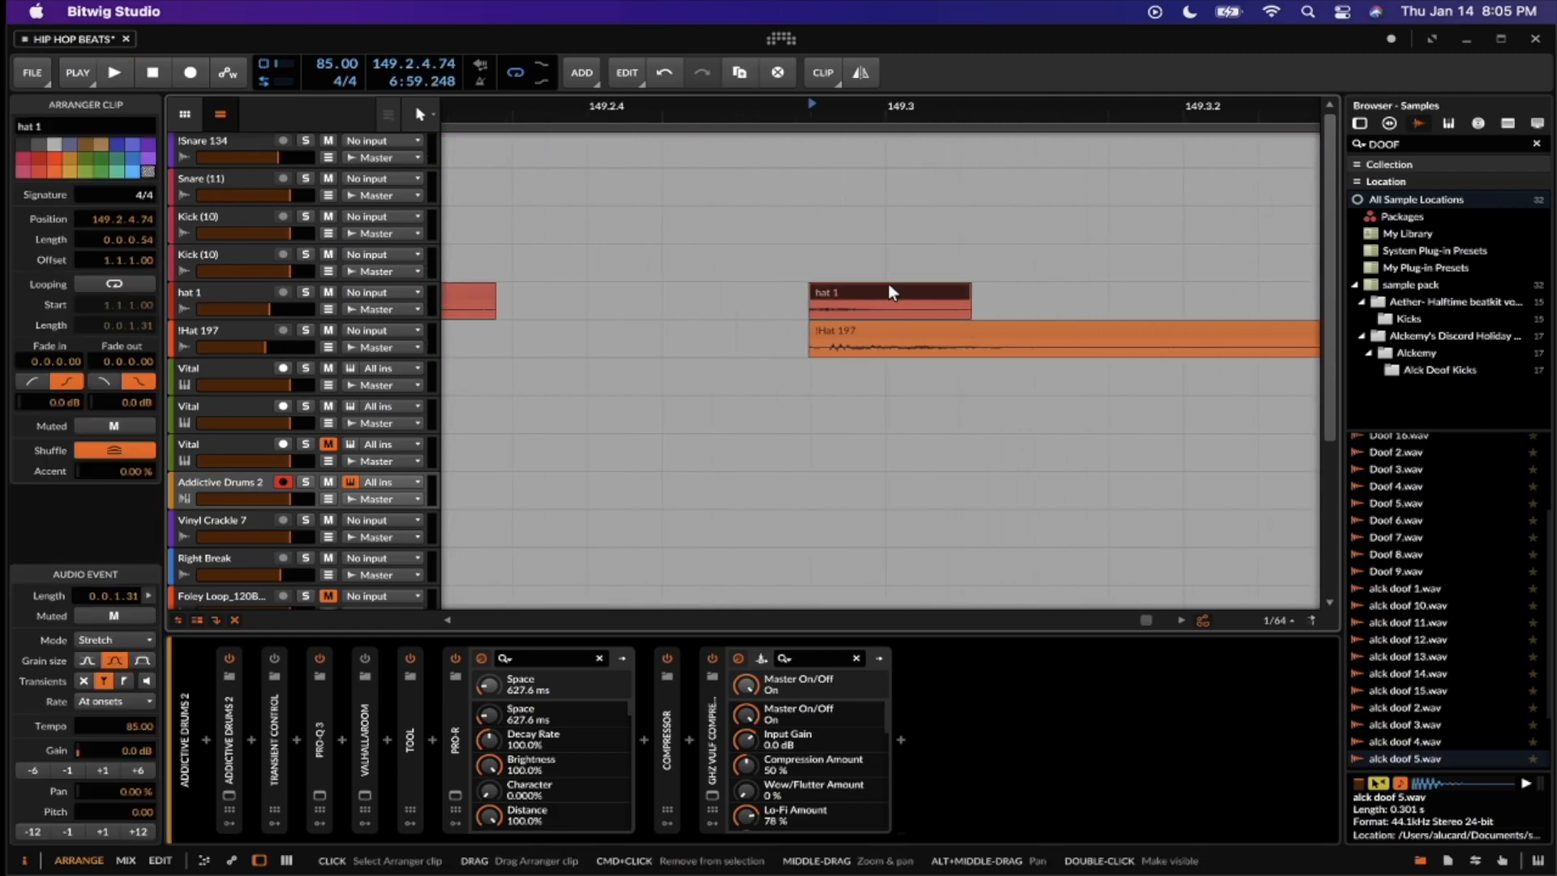
left_click(868, 329)
scroll(868, 330, "down", 3)
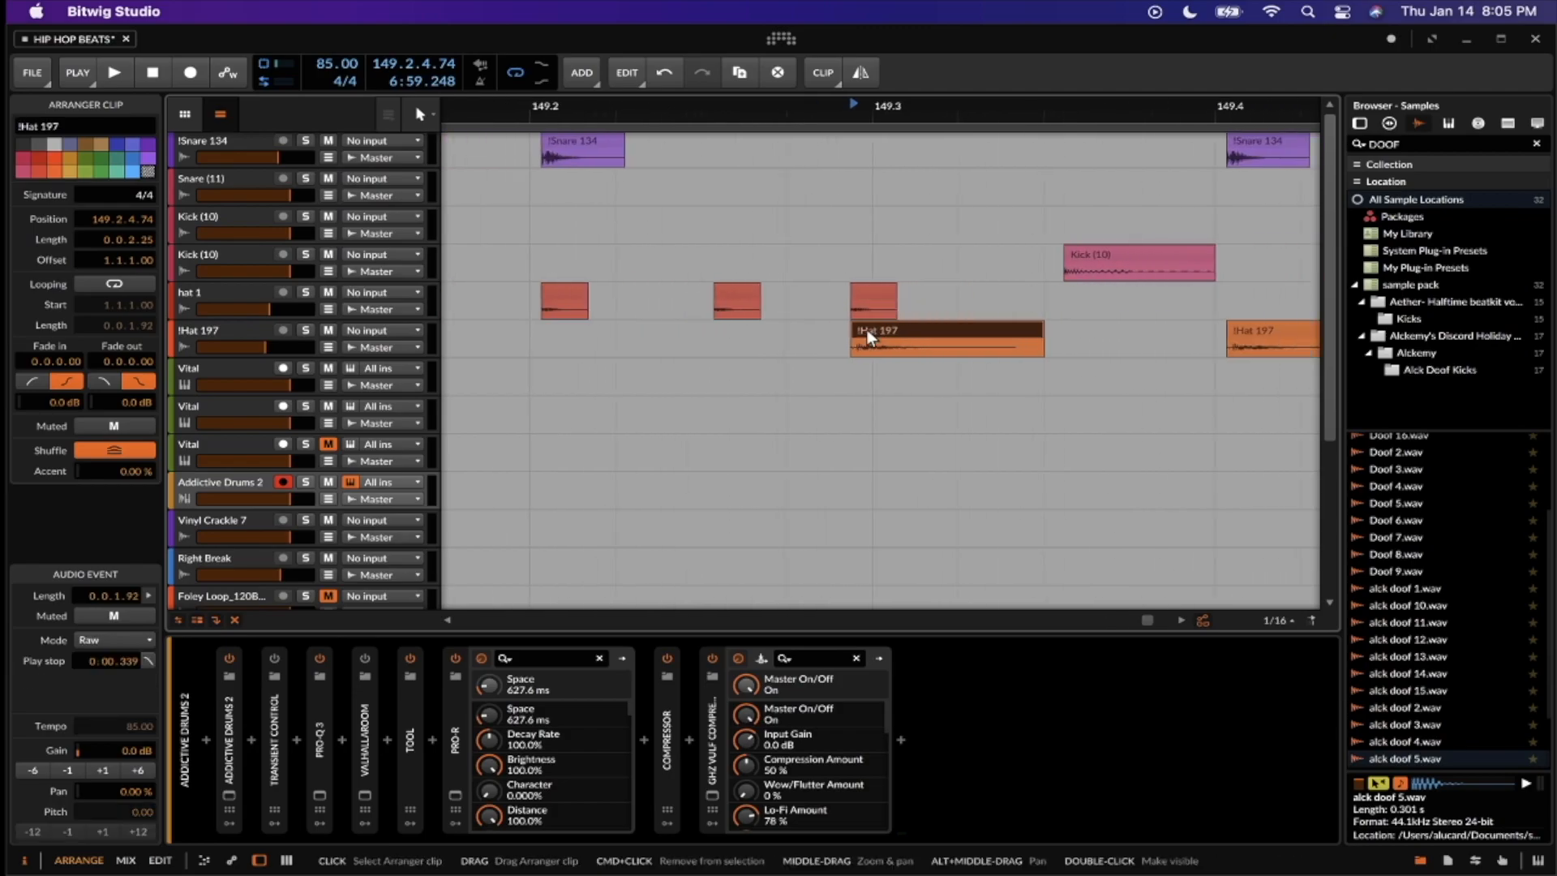
scroll(868, 337, "down", 3)
scroll(639, 236, "left", 2)
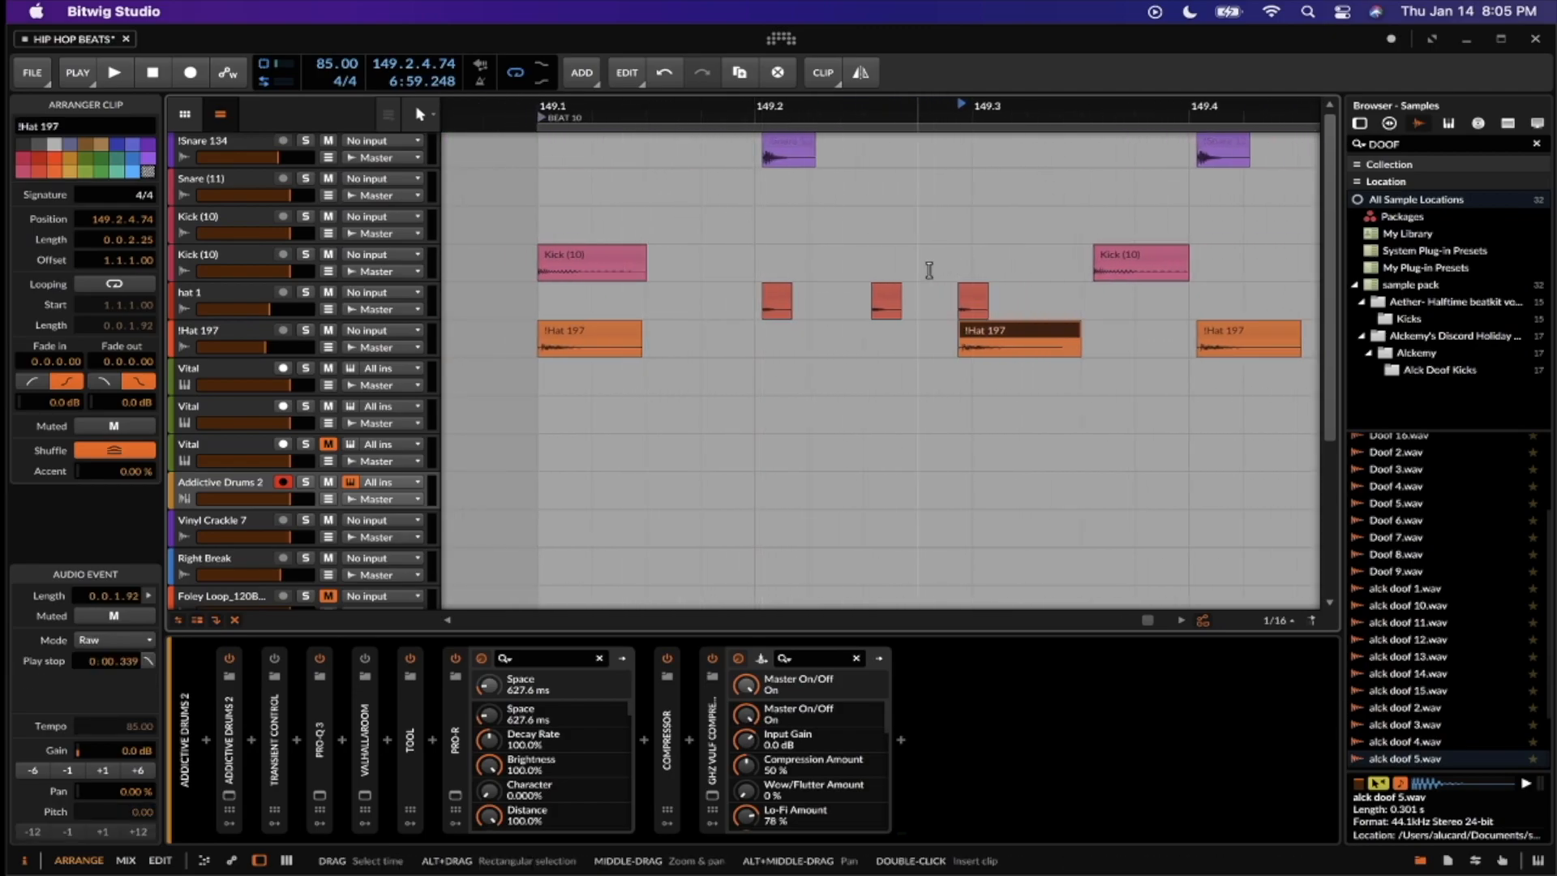
Select the third hat 1 clip of BEAT 10 and examine its position among the surrounding drum clips
left_click(965, 293)
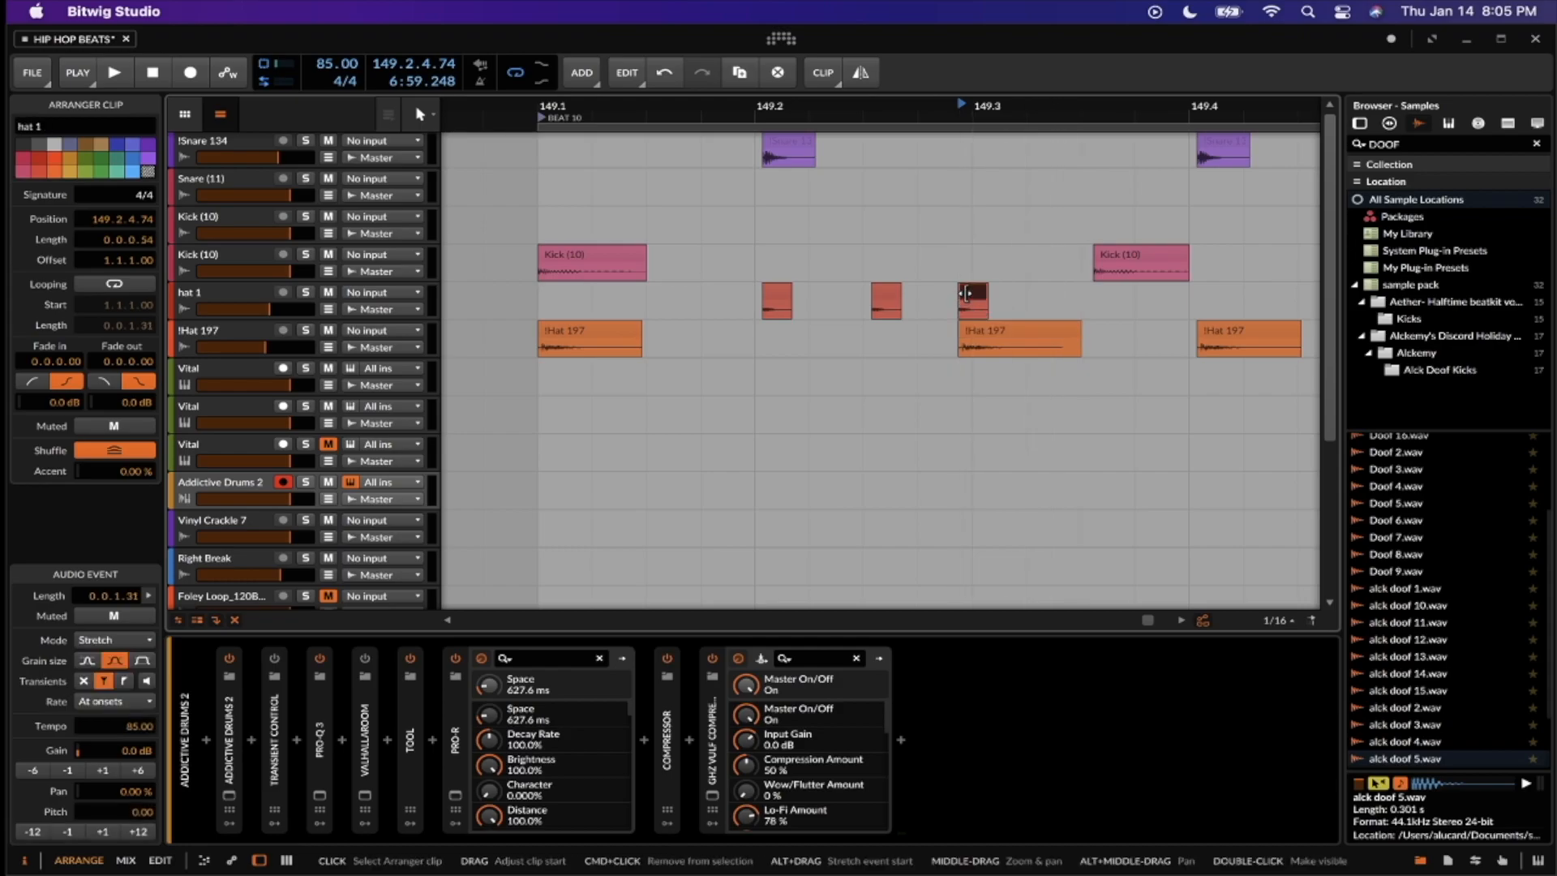
scroll(965, 293, "down", 1)
scroll(965, 294, "down", 2)
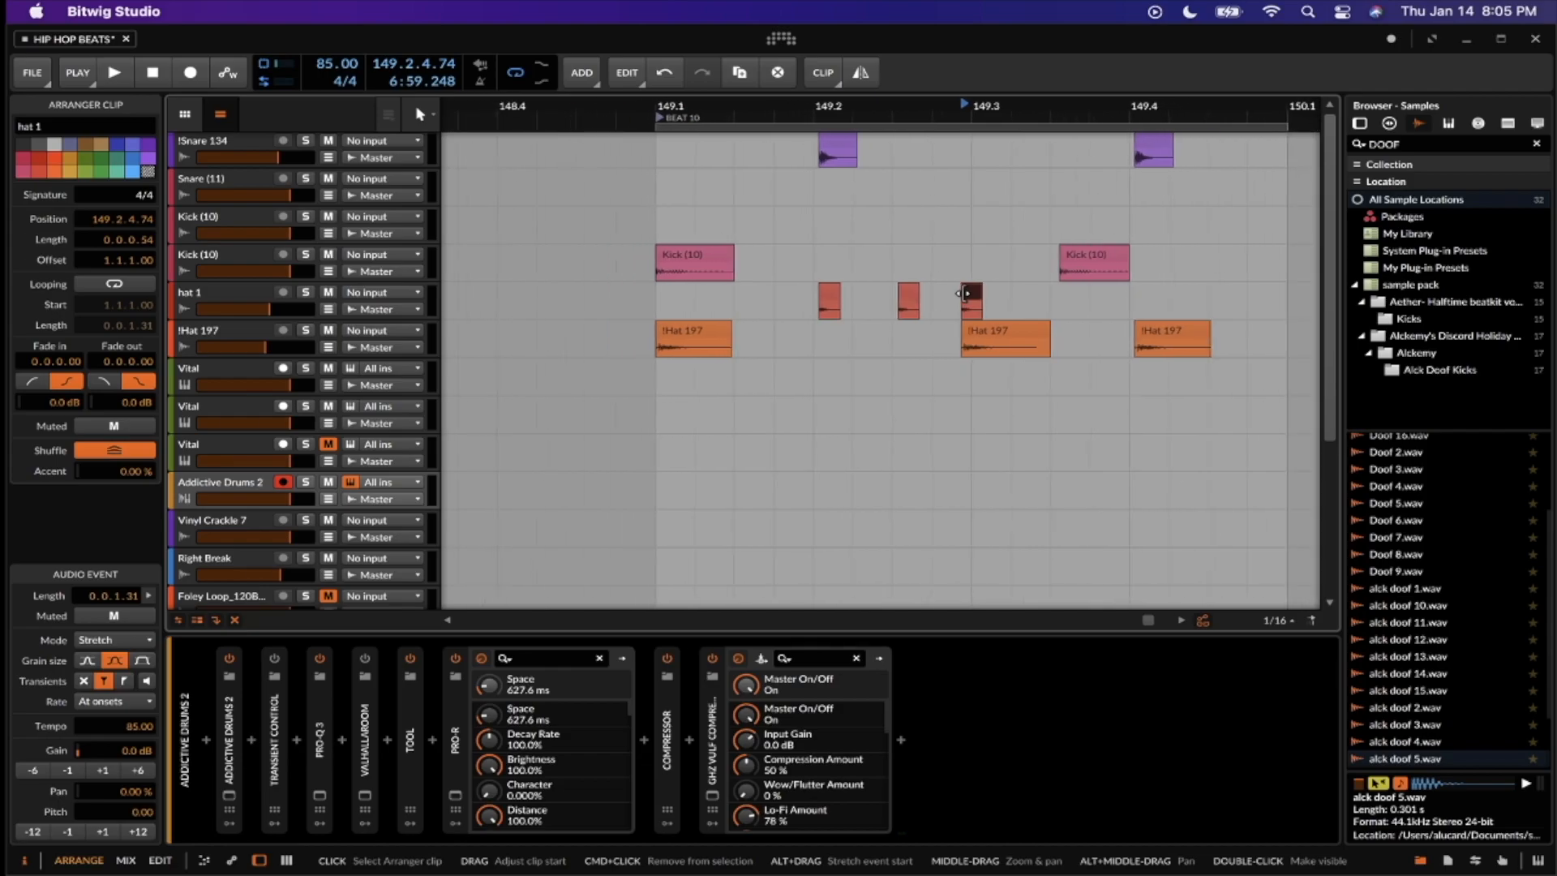
scroll(965, 294, "up", 3)
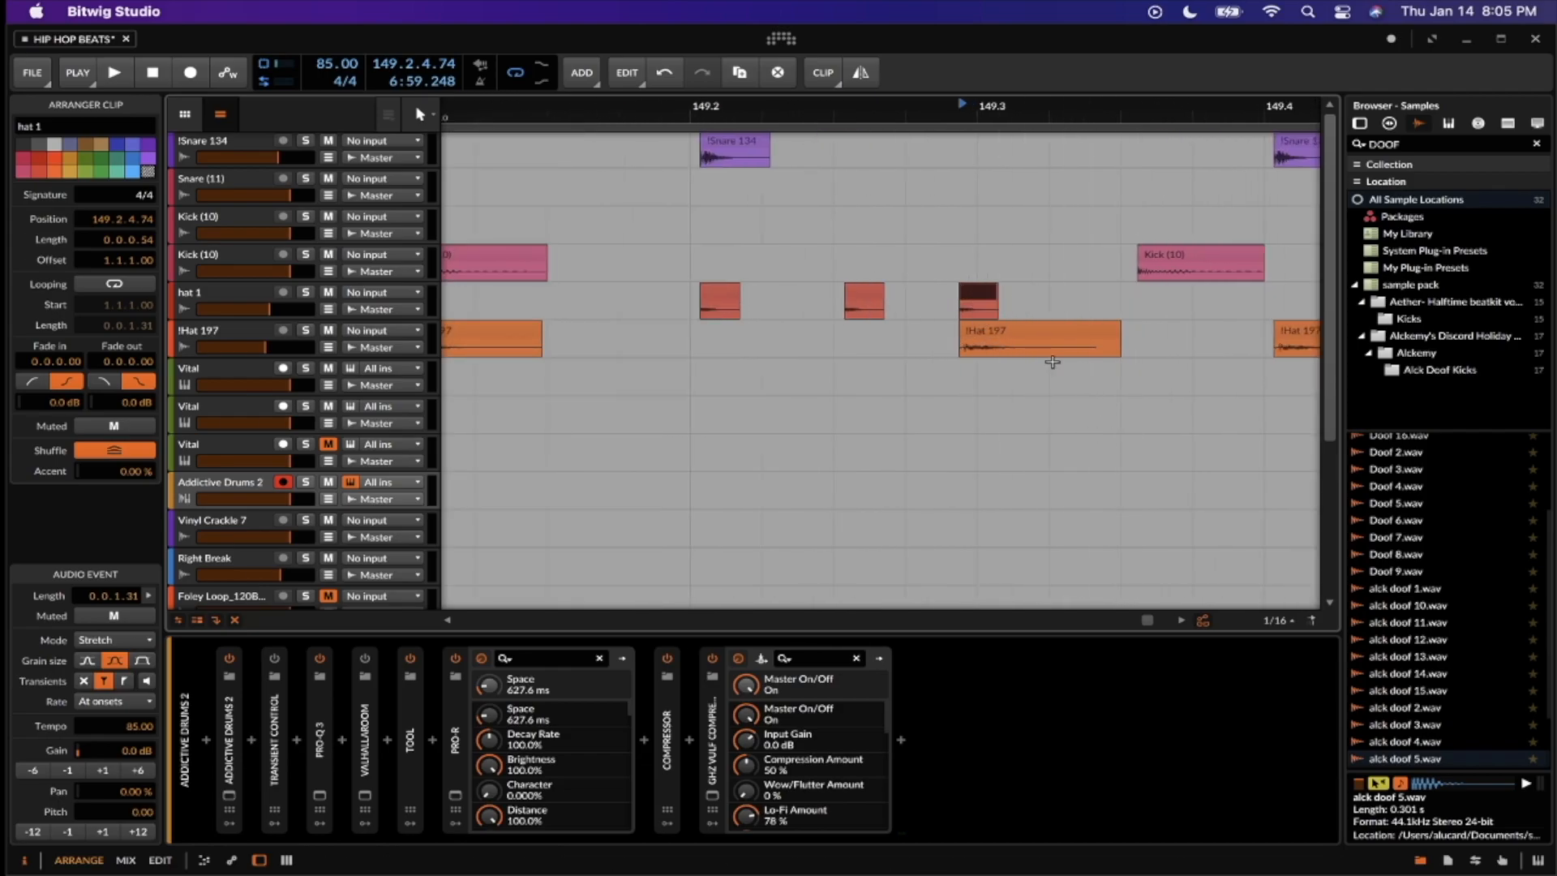
Move the third hat 1 clip and the !Hat 197 clip beneath it to 149.3.1.00, and play BEAT 10 from 149.1.1.00
scroll(966, 305, "down", 2)
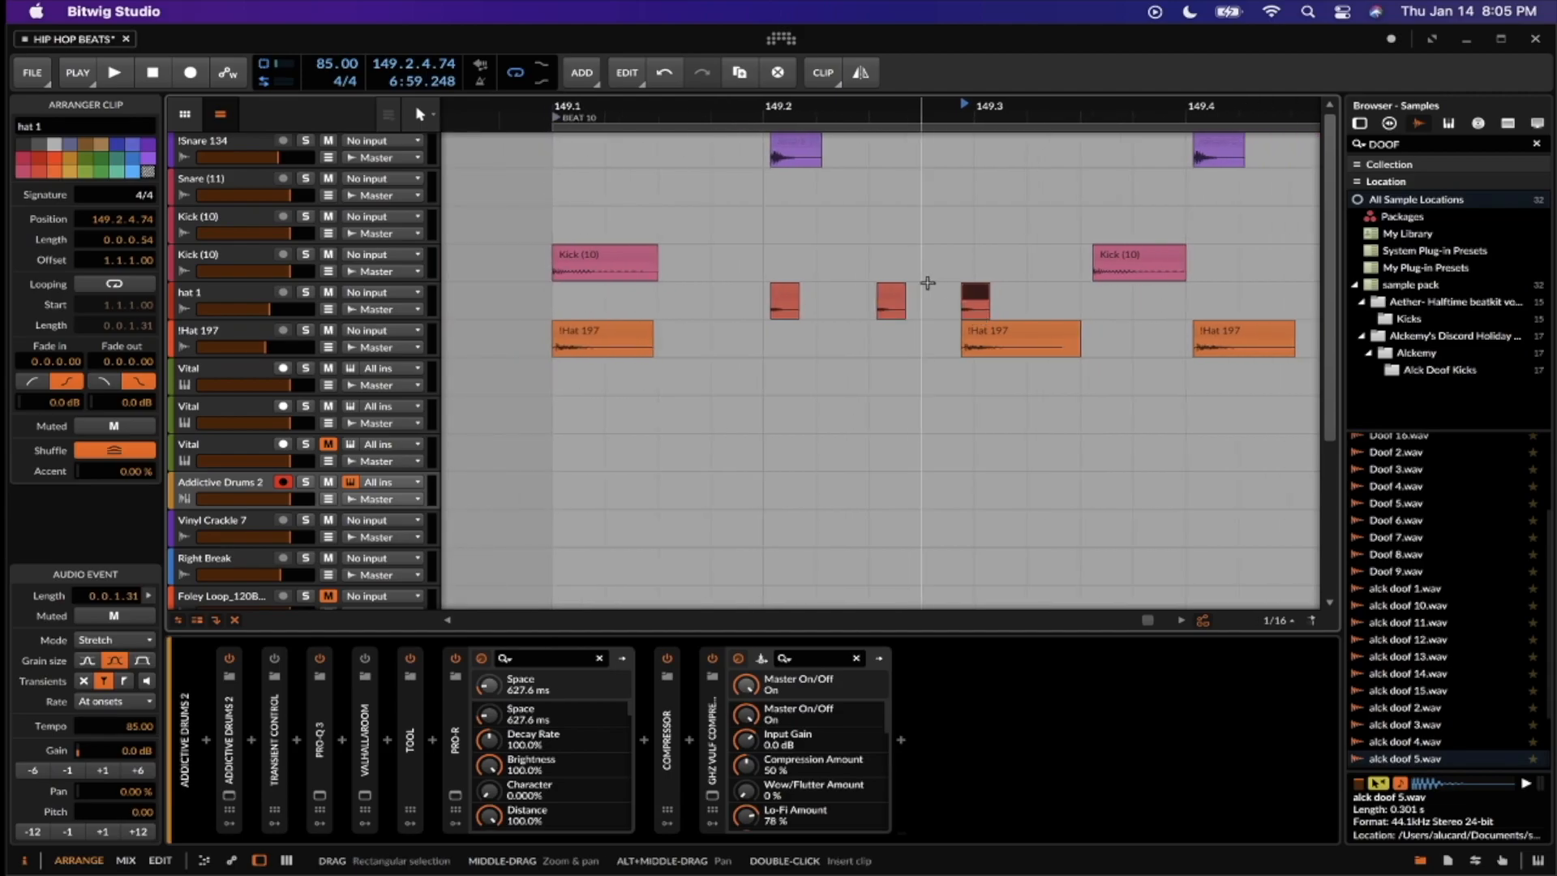
scroll(966, 305, "up", 2)
left_click(952, 325, "shift")
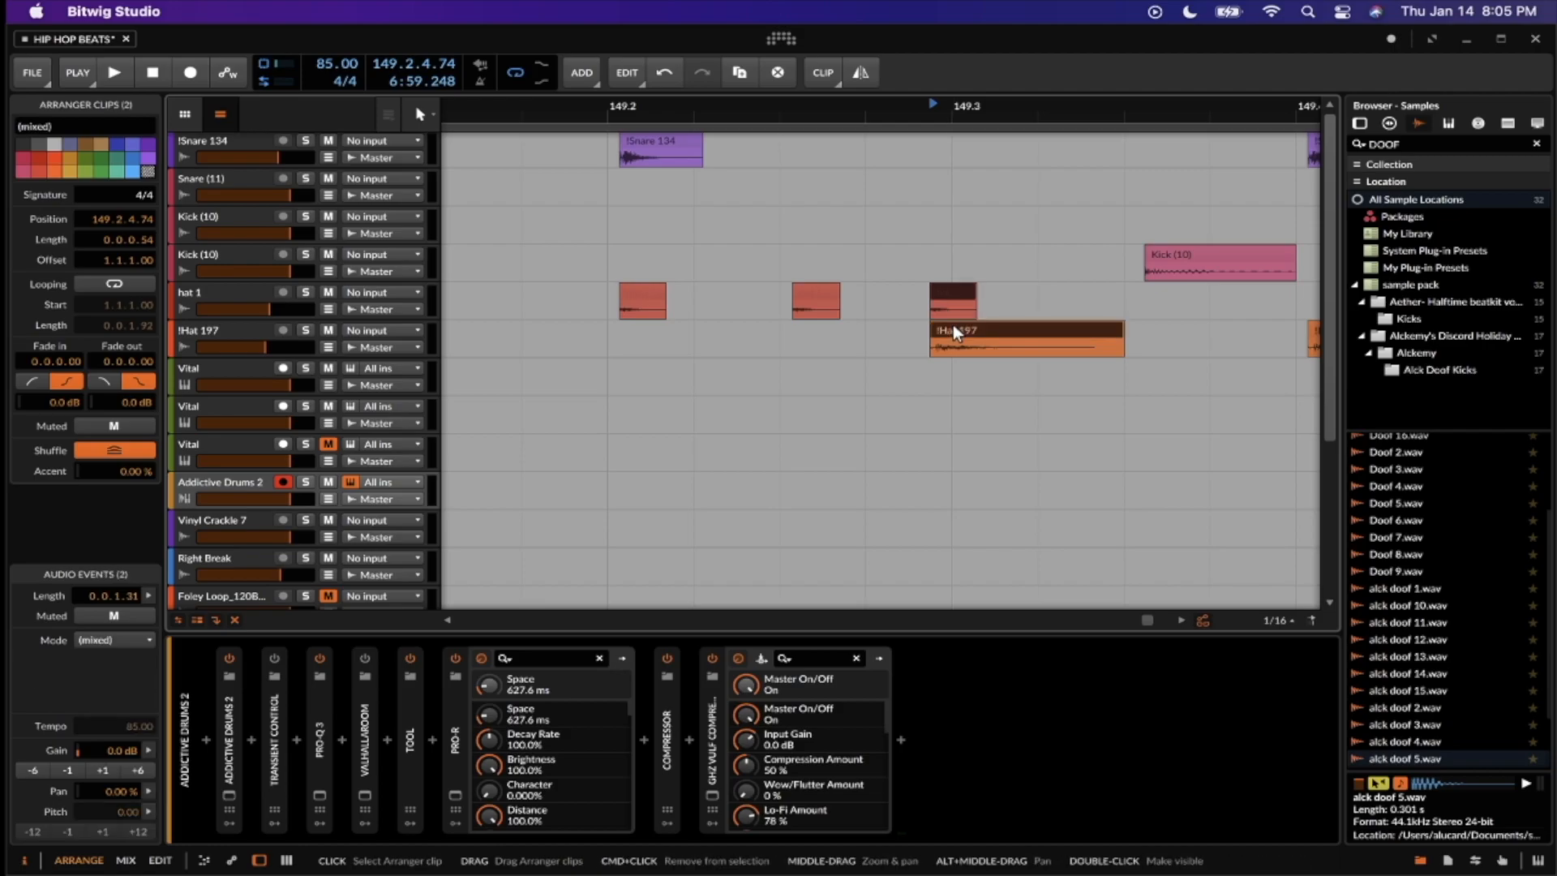
scroll(952, 325, "down", 2)
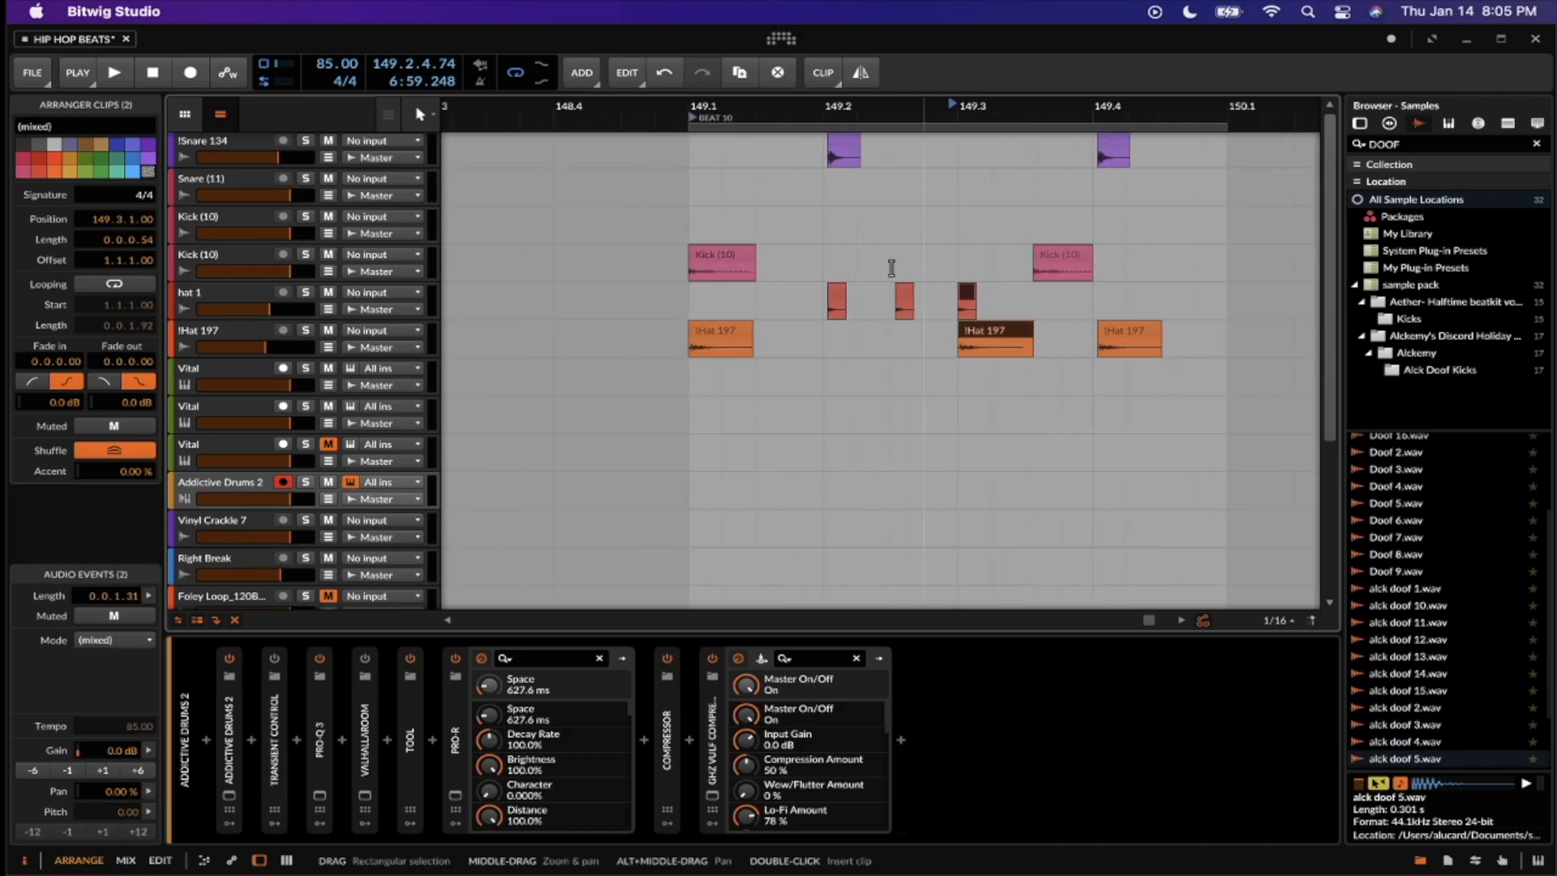
left_click(694, 160)
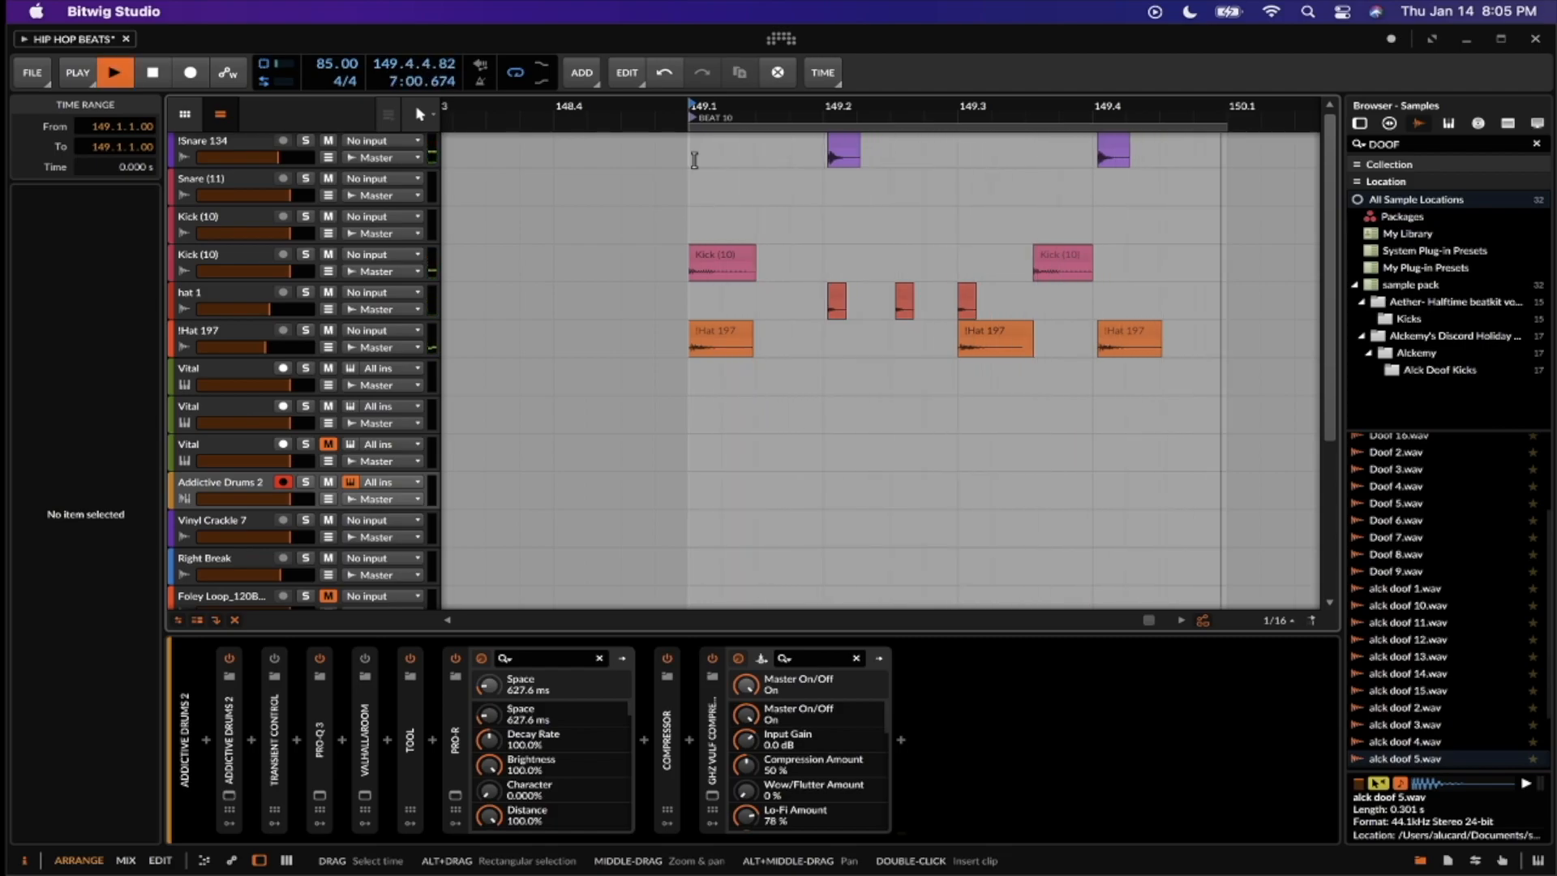
key("space")
Undo the move of the third hat 1 clip and the !Hat 197 clip near 149.3 in BEAT 10
scroll(823, 249, "up", 3)
left_click_drag(1096, 293, 1166, 325)
key("super+z")
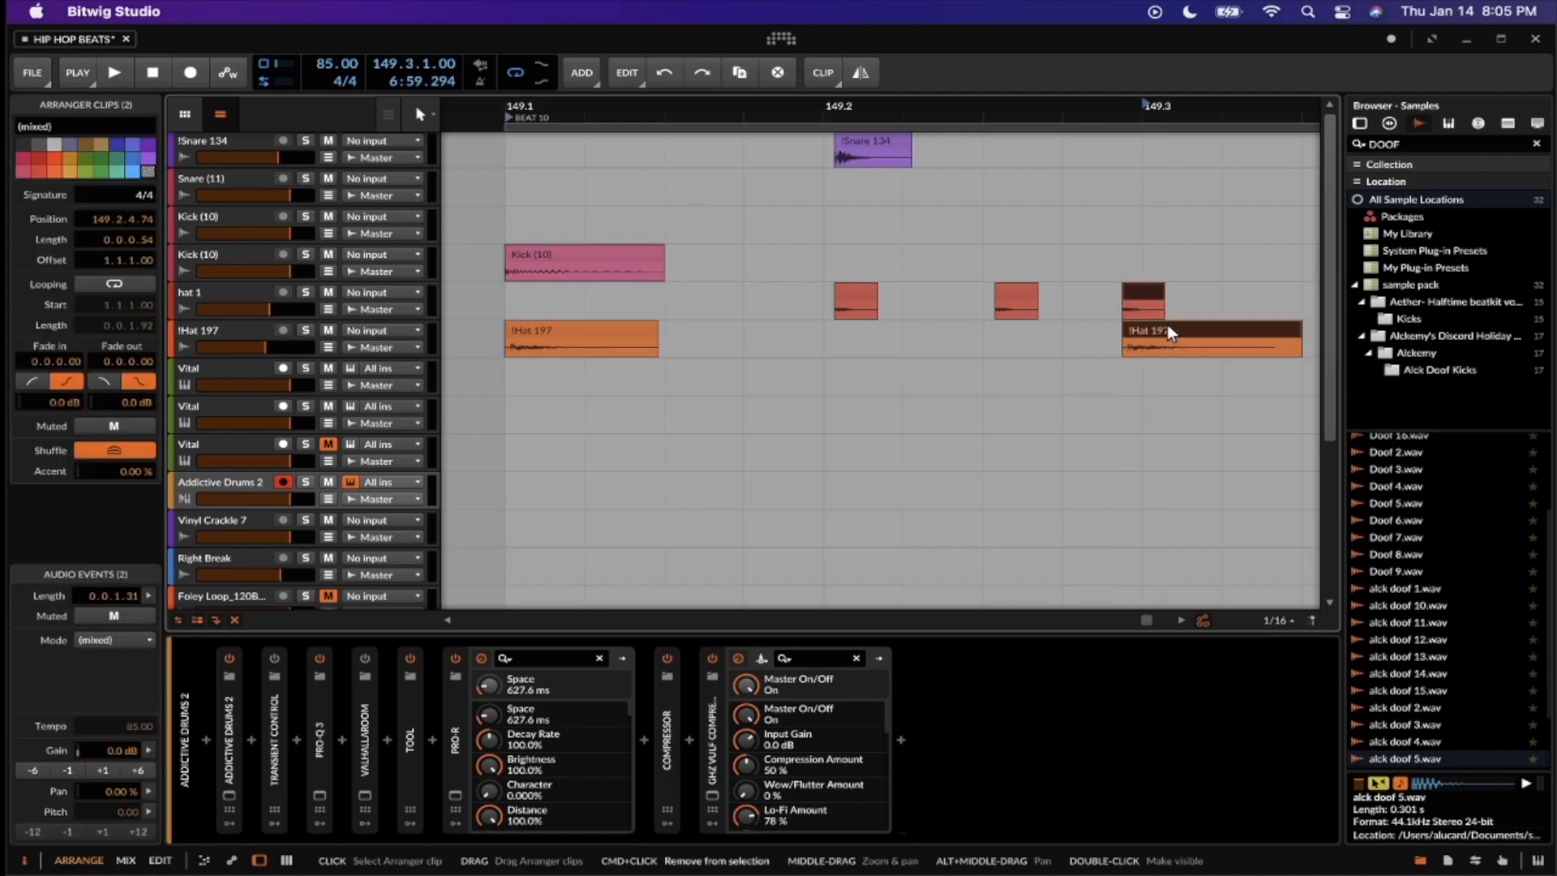
scroll(1155, 318, "down", 3)
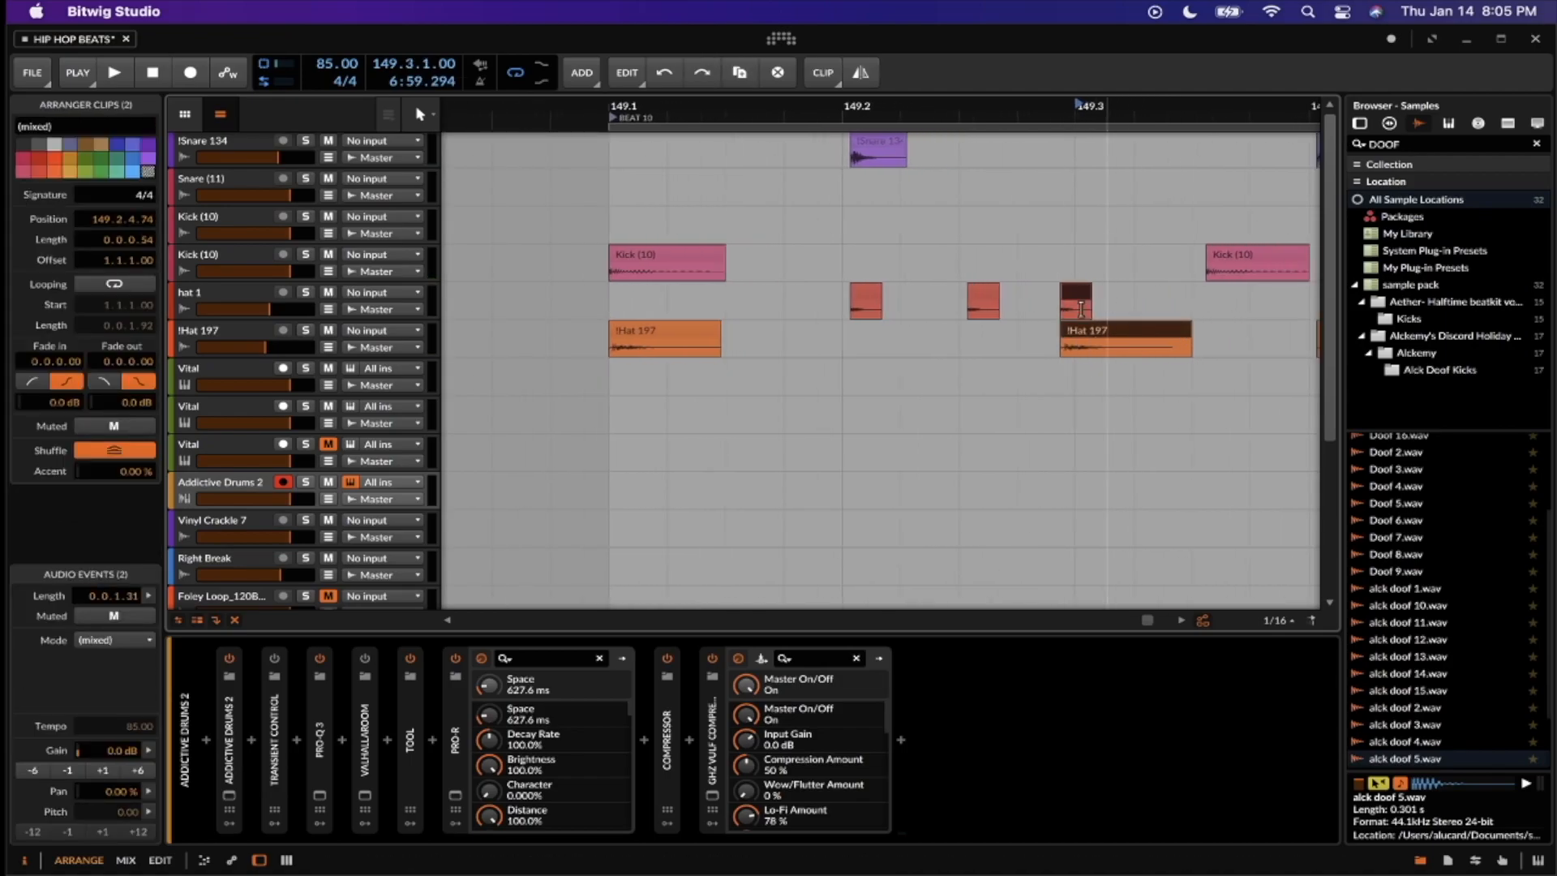
scroll(920, 249, "down", 3)
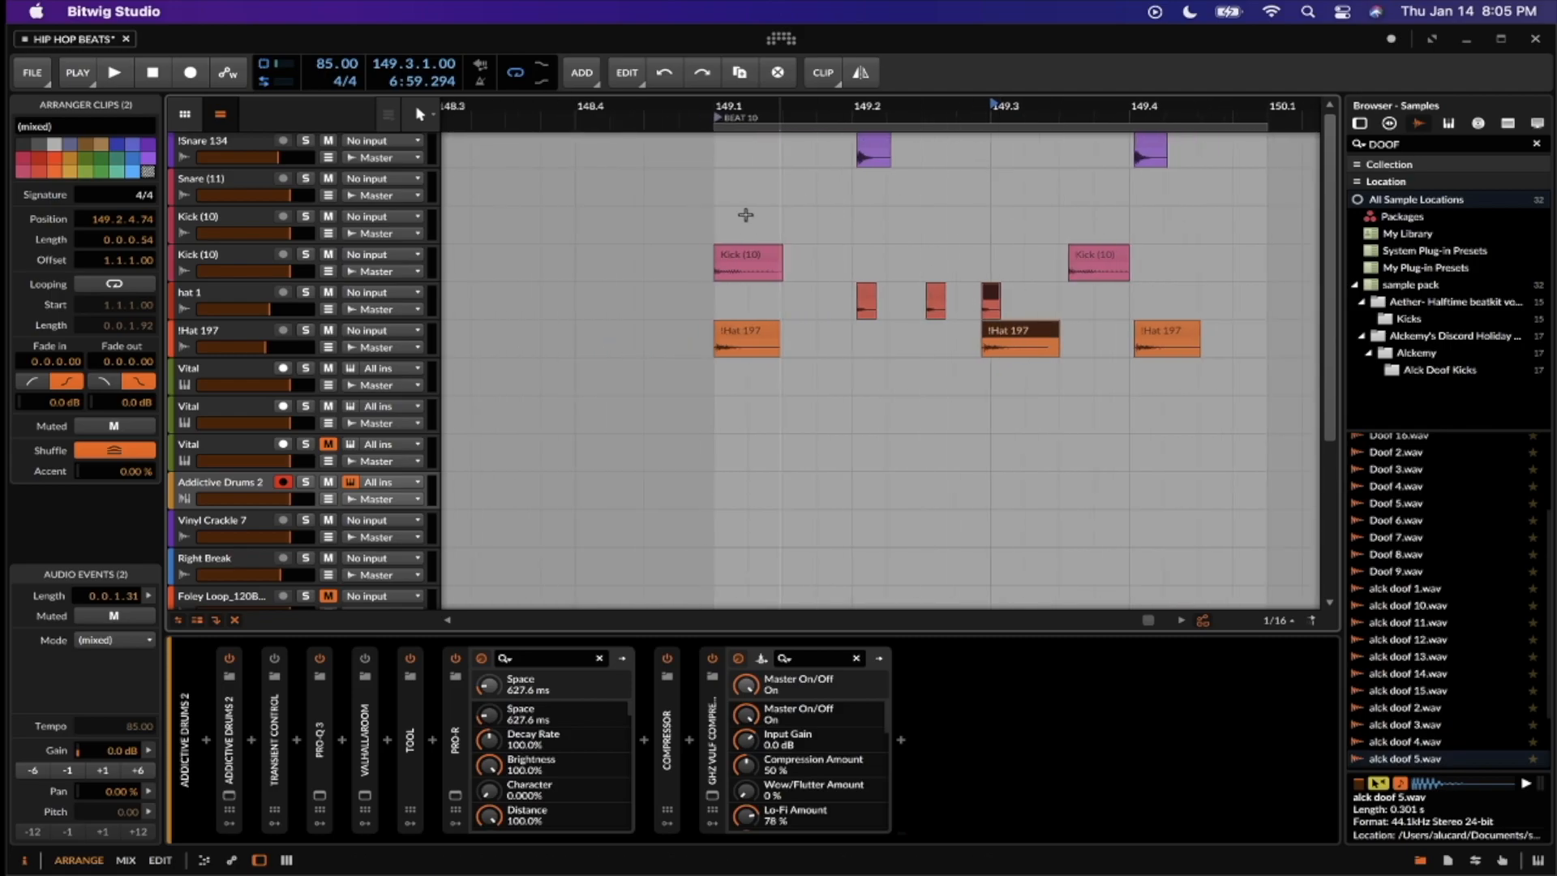
Set the playback position to 149.1.1.00 and select the opening Kick (10) and !Hat 197 clips of BEAT 10
left_click(717, 189)
scroll(713, 188, "down", 3)
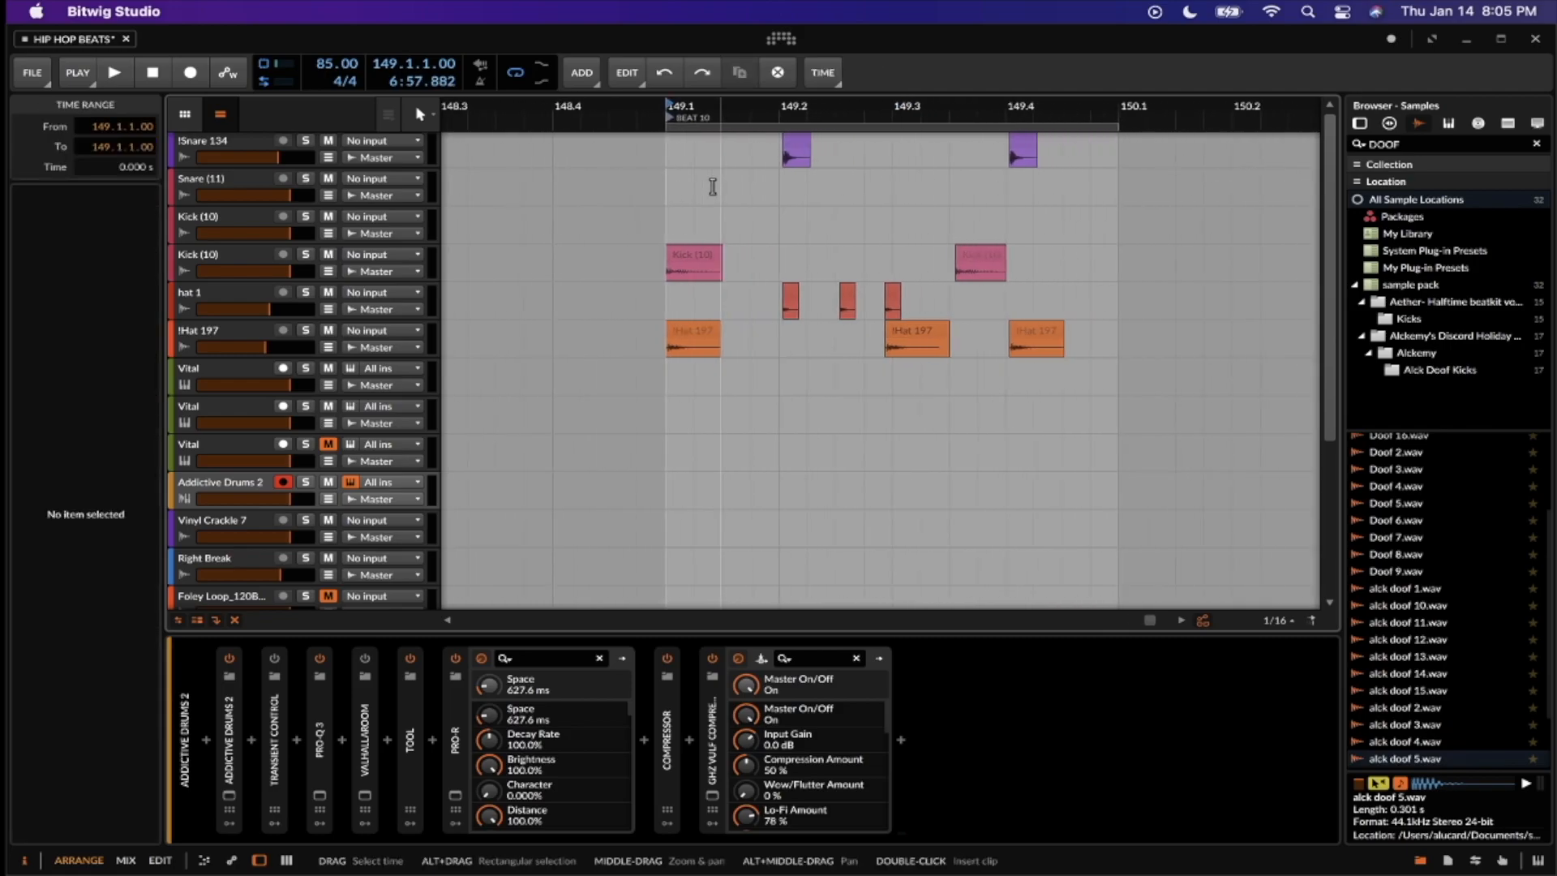
left_click(688, 249)
left_click(696, 322, "shift")
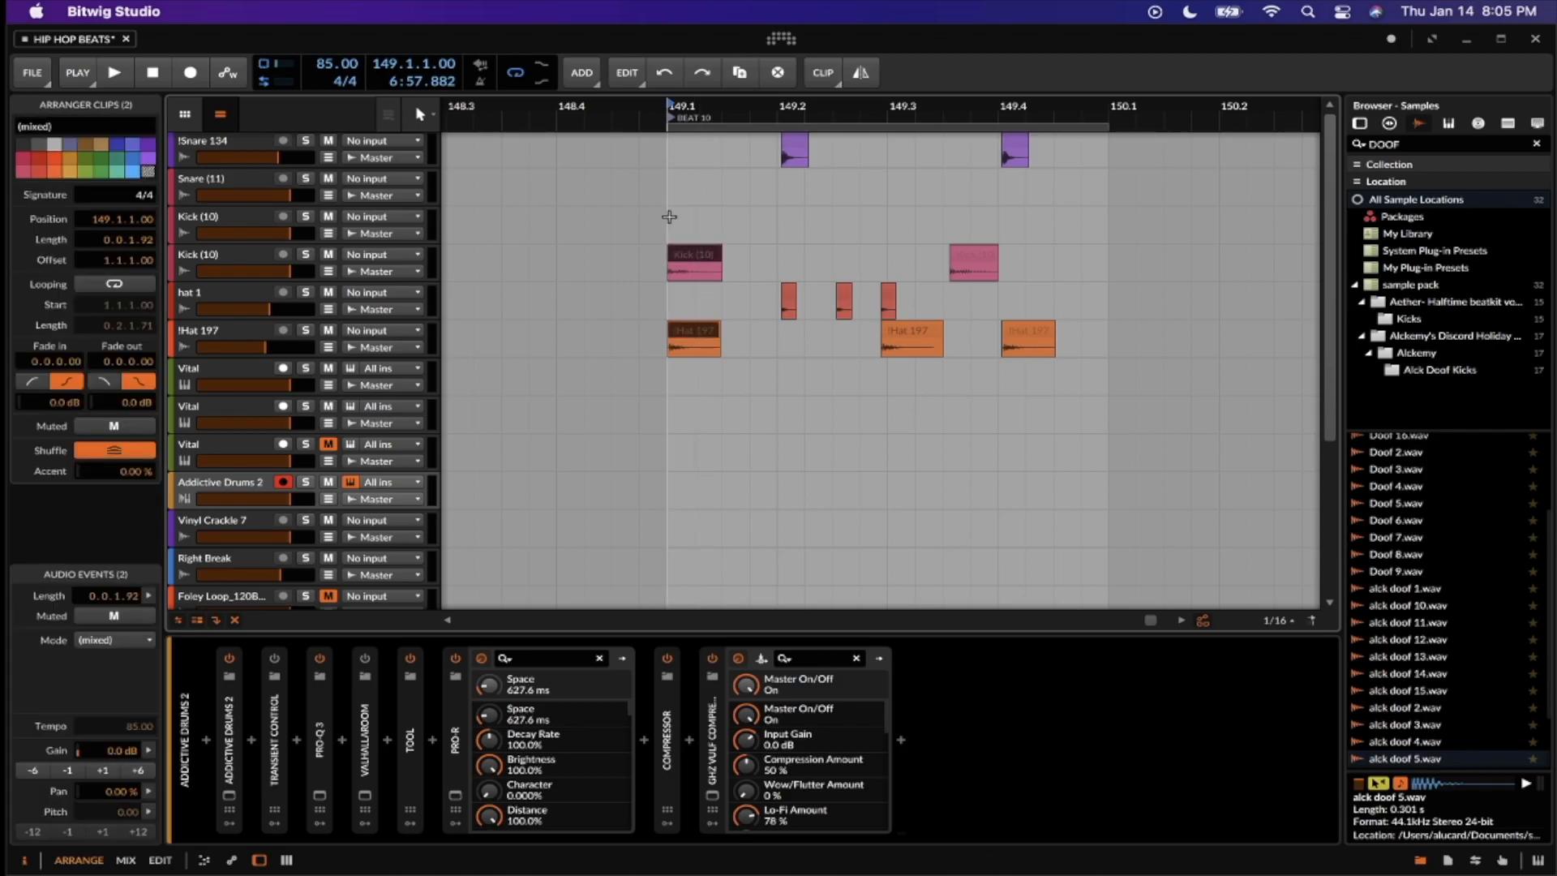
Play the BEAT 10 pattern from 149.1.1.00 and stop playback
left_click(671, 214)
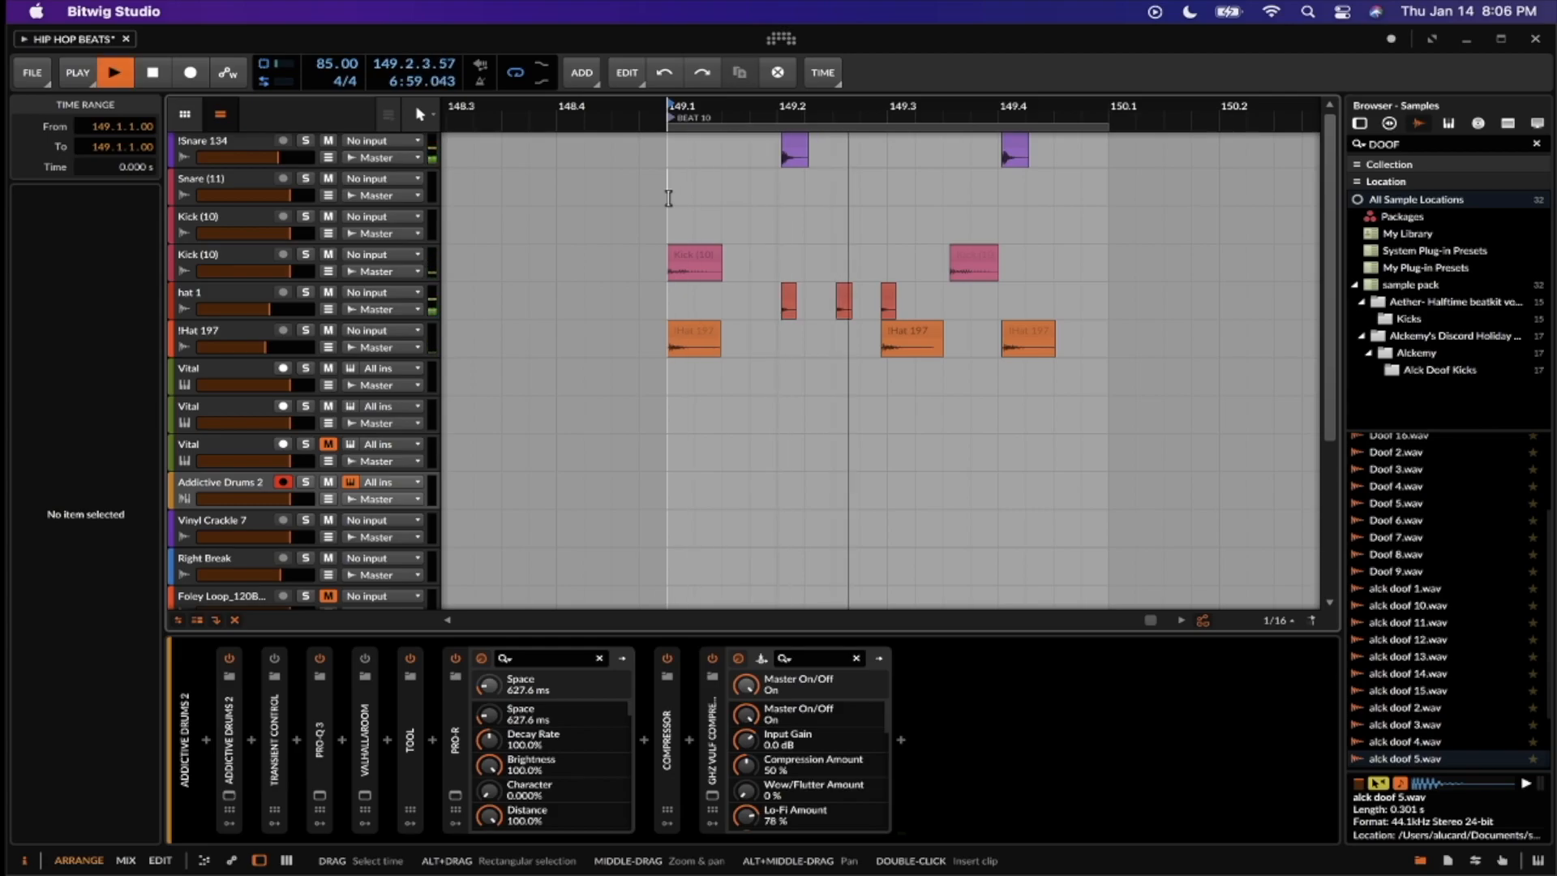
scroll(669, 197, "right", 2)
scroll(669, 198, "down", 3)
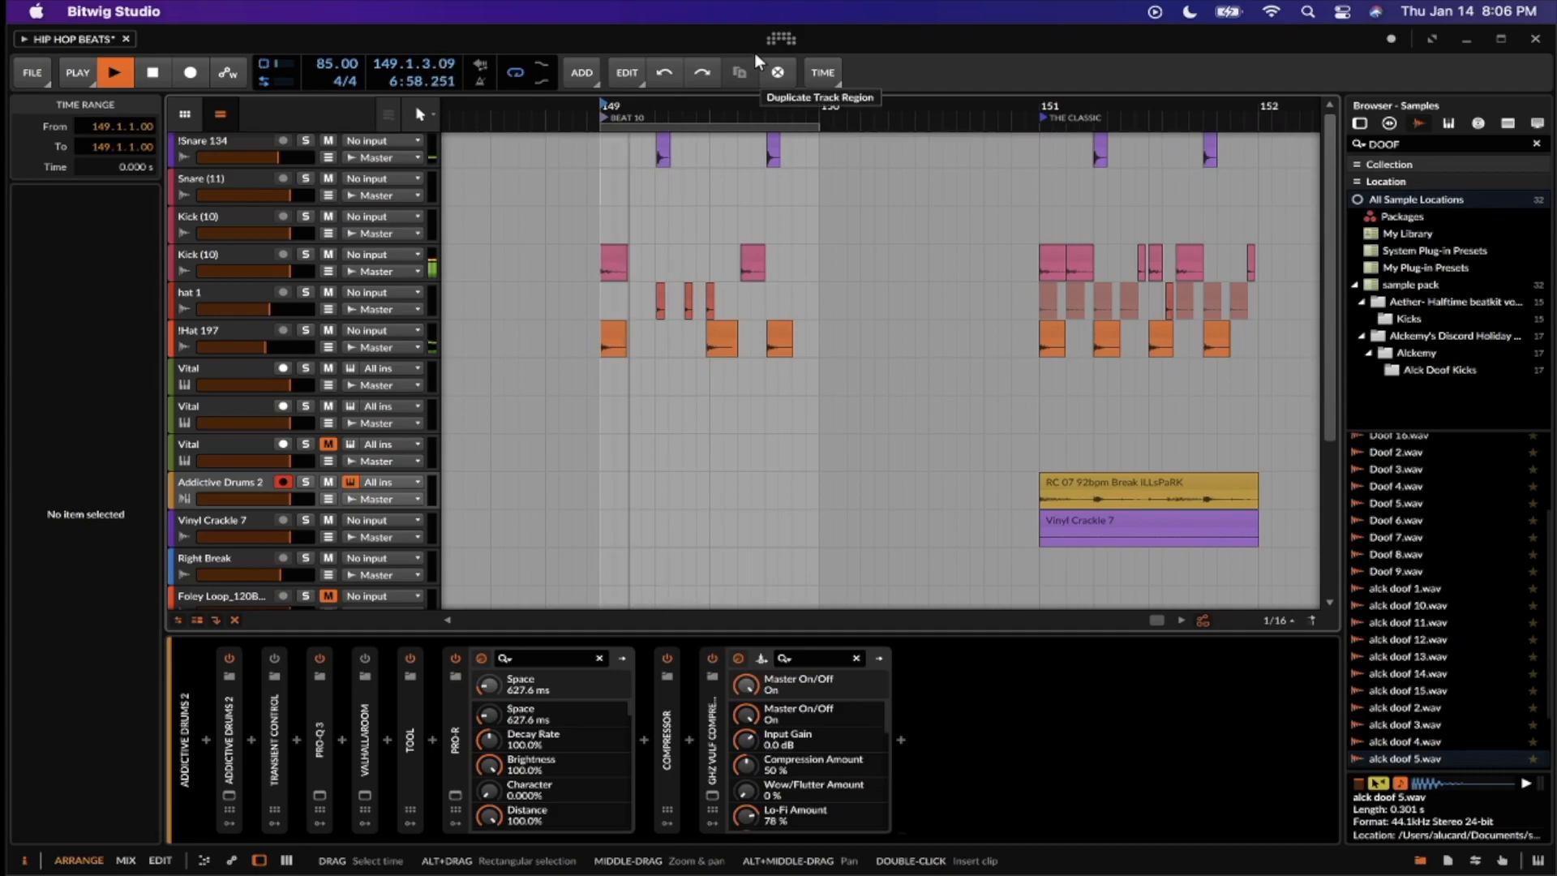
key("space")
Move the loop region to THE CLASSIC at 151.1.1.00 and set the playback position there
left_click_drag(673, 123, 1105, 124)
scroll(1069, 166, "up", 4)
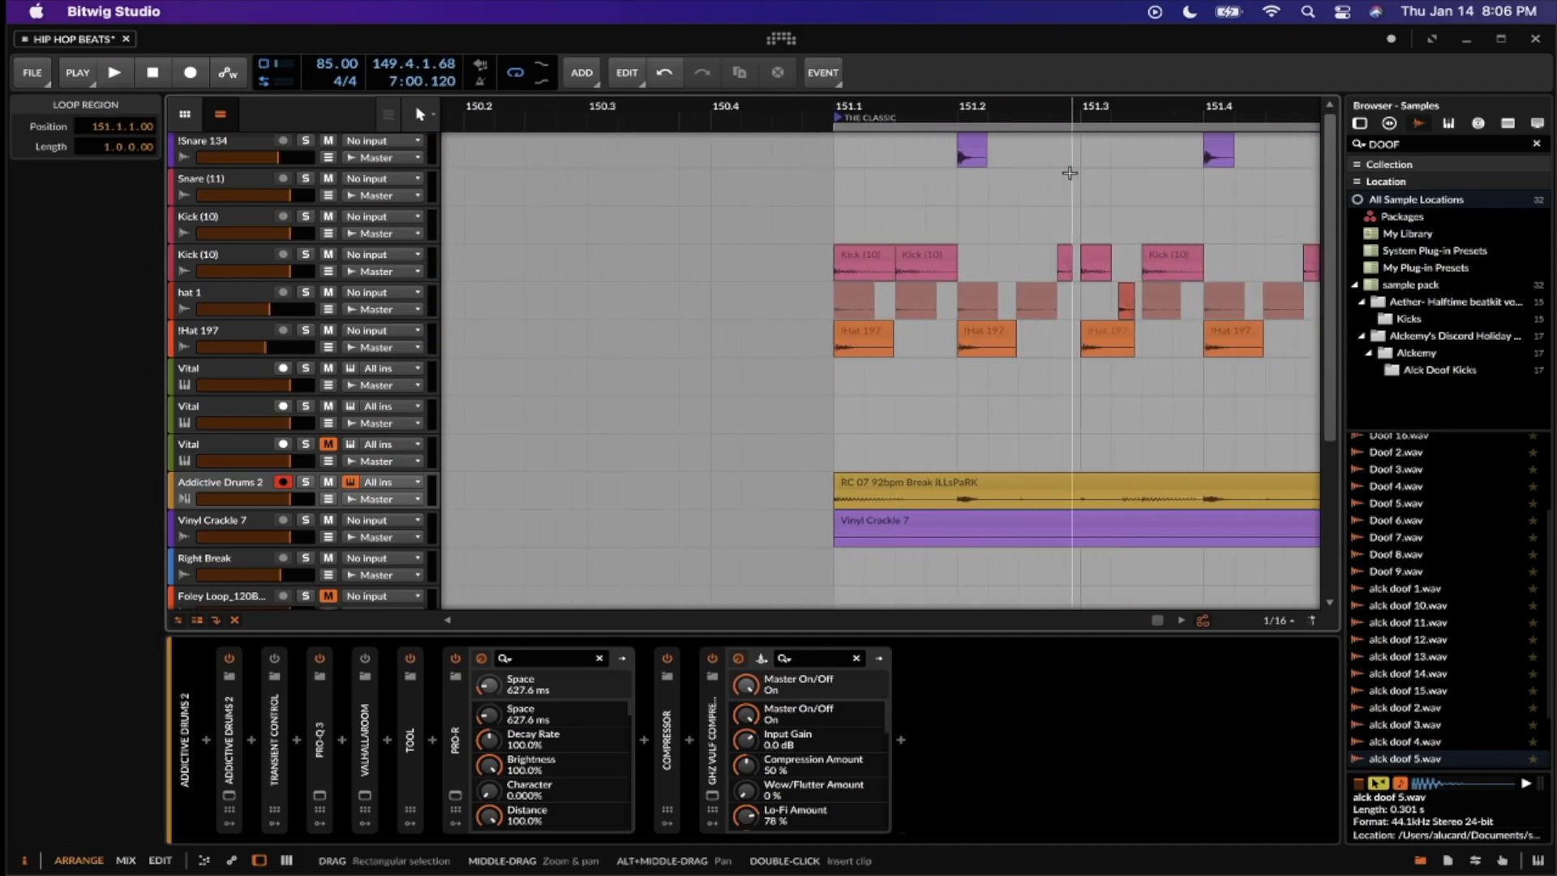
left_click(833, 186)
scroll(832, 188, "right", 1)
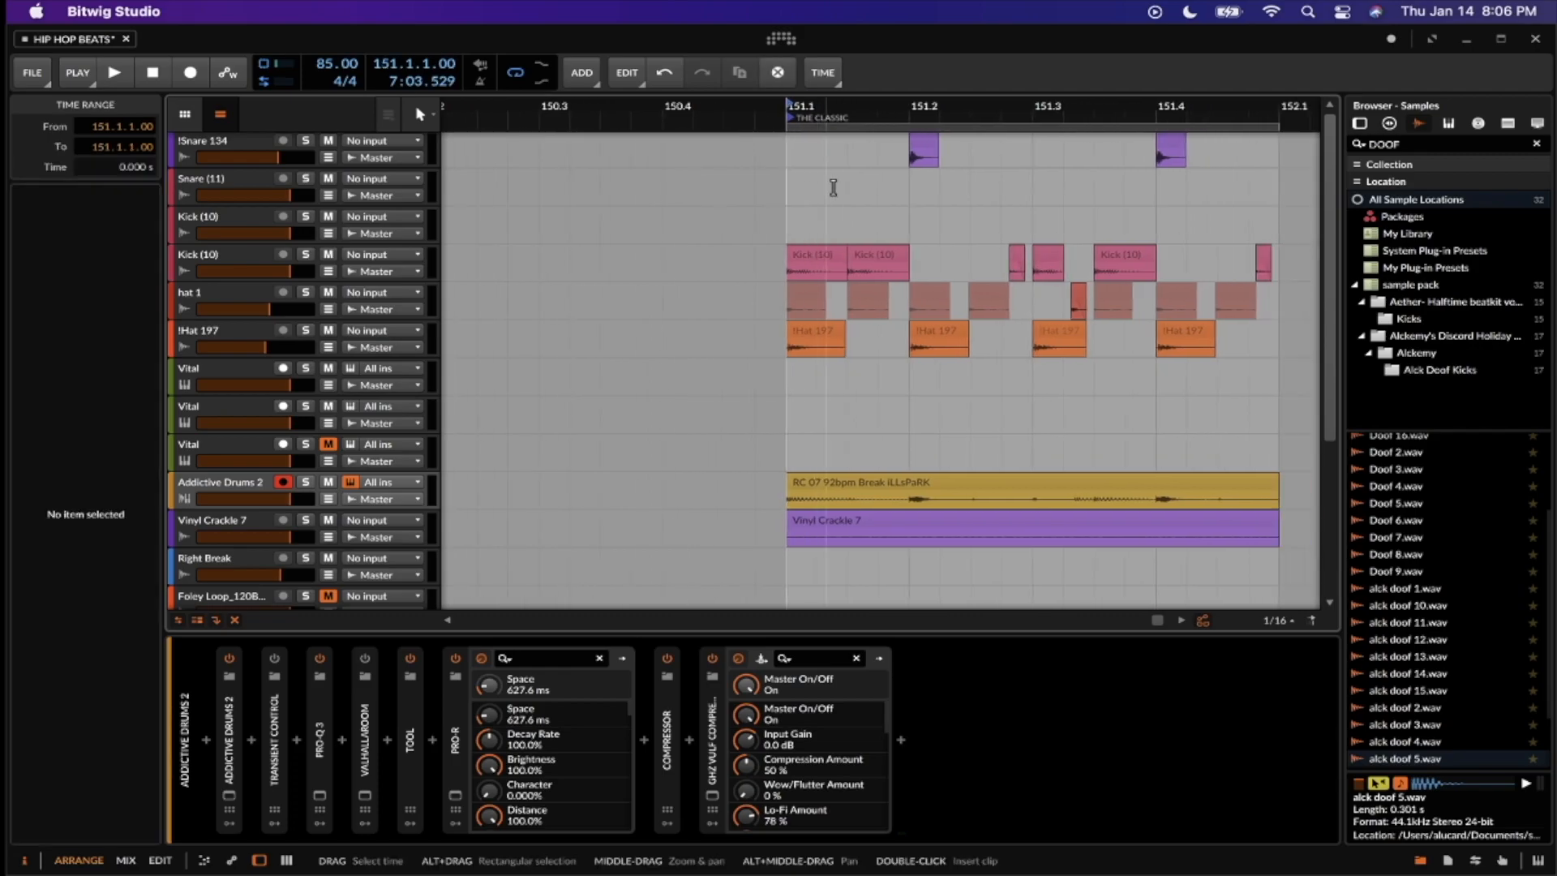
Examine the layers of THE CLASSIC across the tracks, and select the RC 07 92bpm Break iLLsPaRK clip
scroll(833, 187, "right", 3)
scroll(833, 188, "down", 1)
scroll(832, 187, "down", 3)
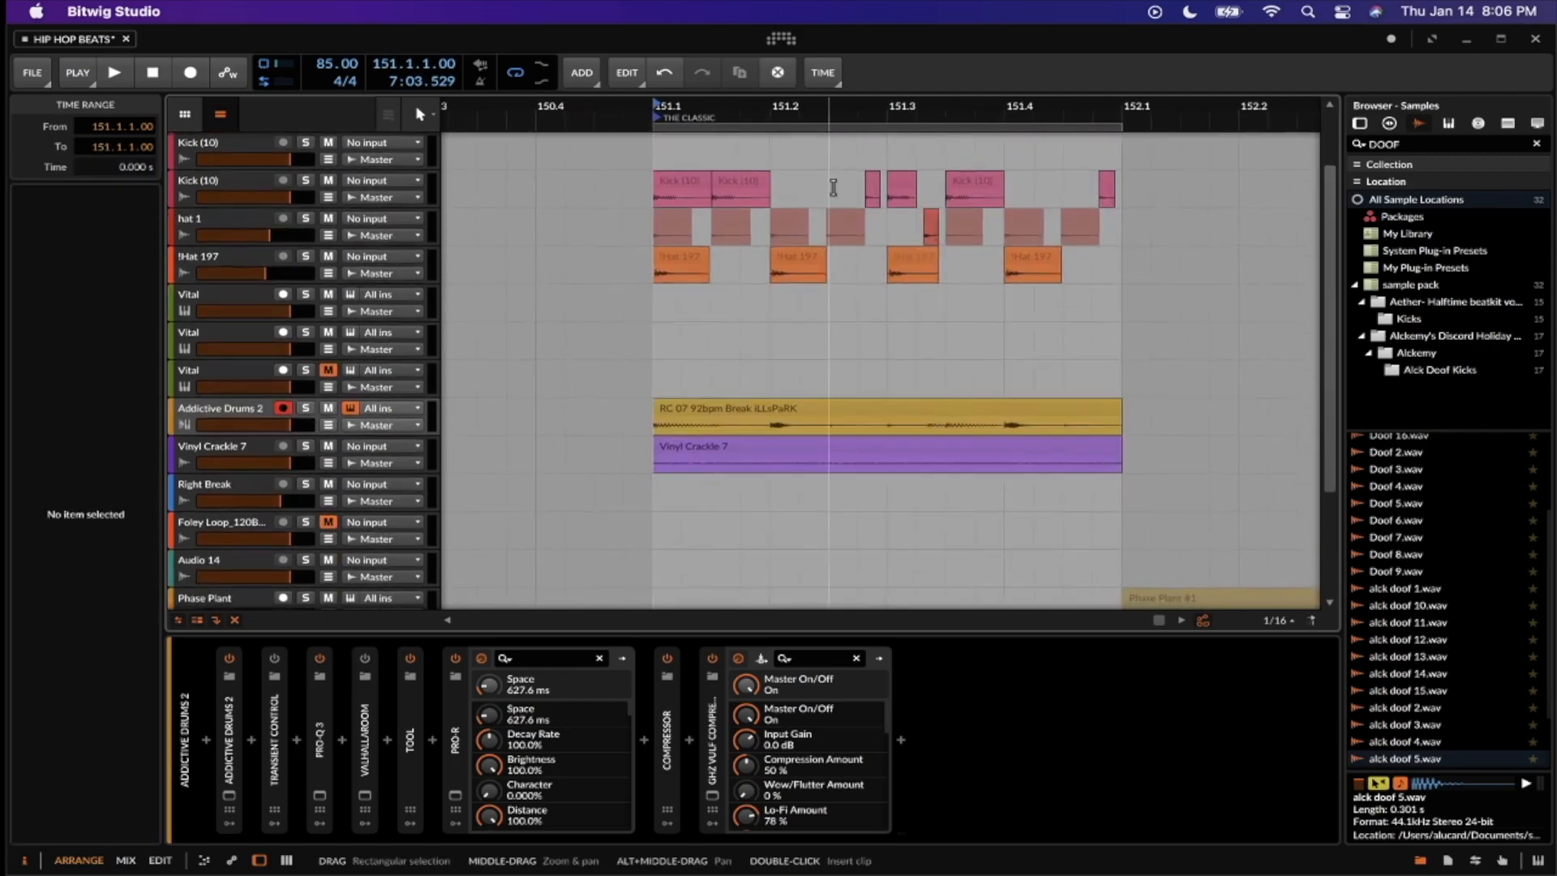
scroll(815, 279, "down", 3)
scroll(815, 279, "down", 1)
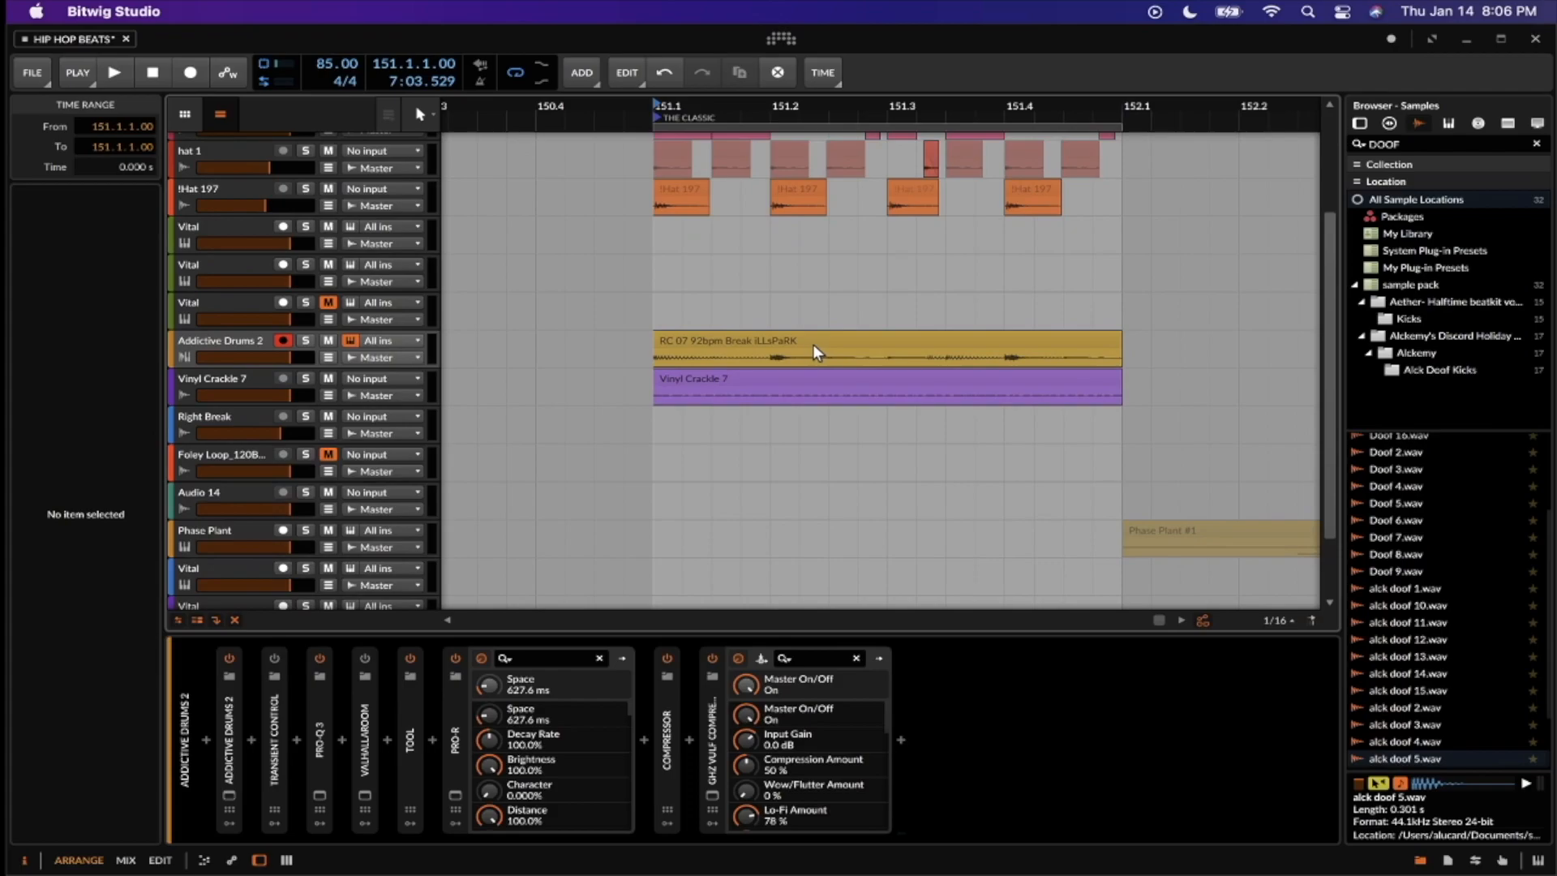
left_click(806, 341)
scroll(787, 339, "up", 5)
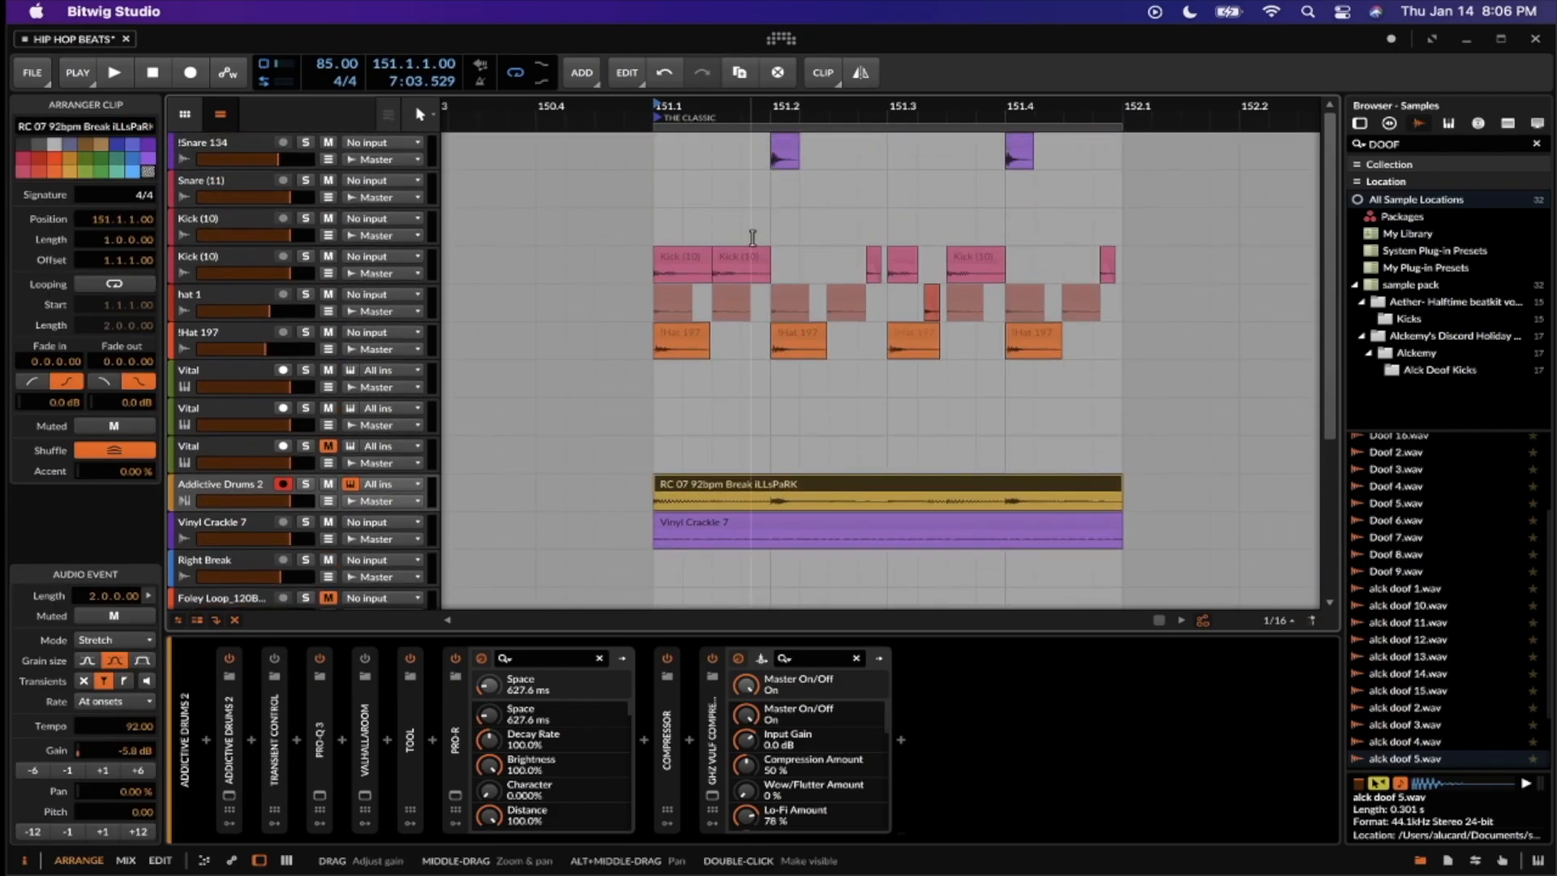
scroll(785, 216, "up", 3)
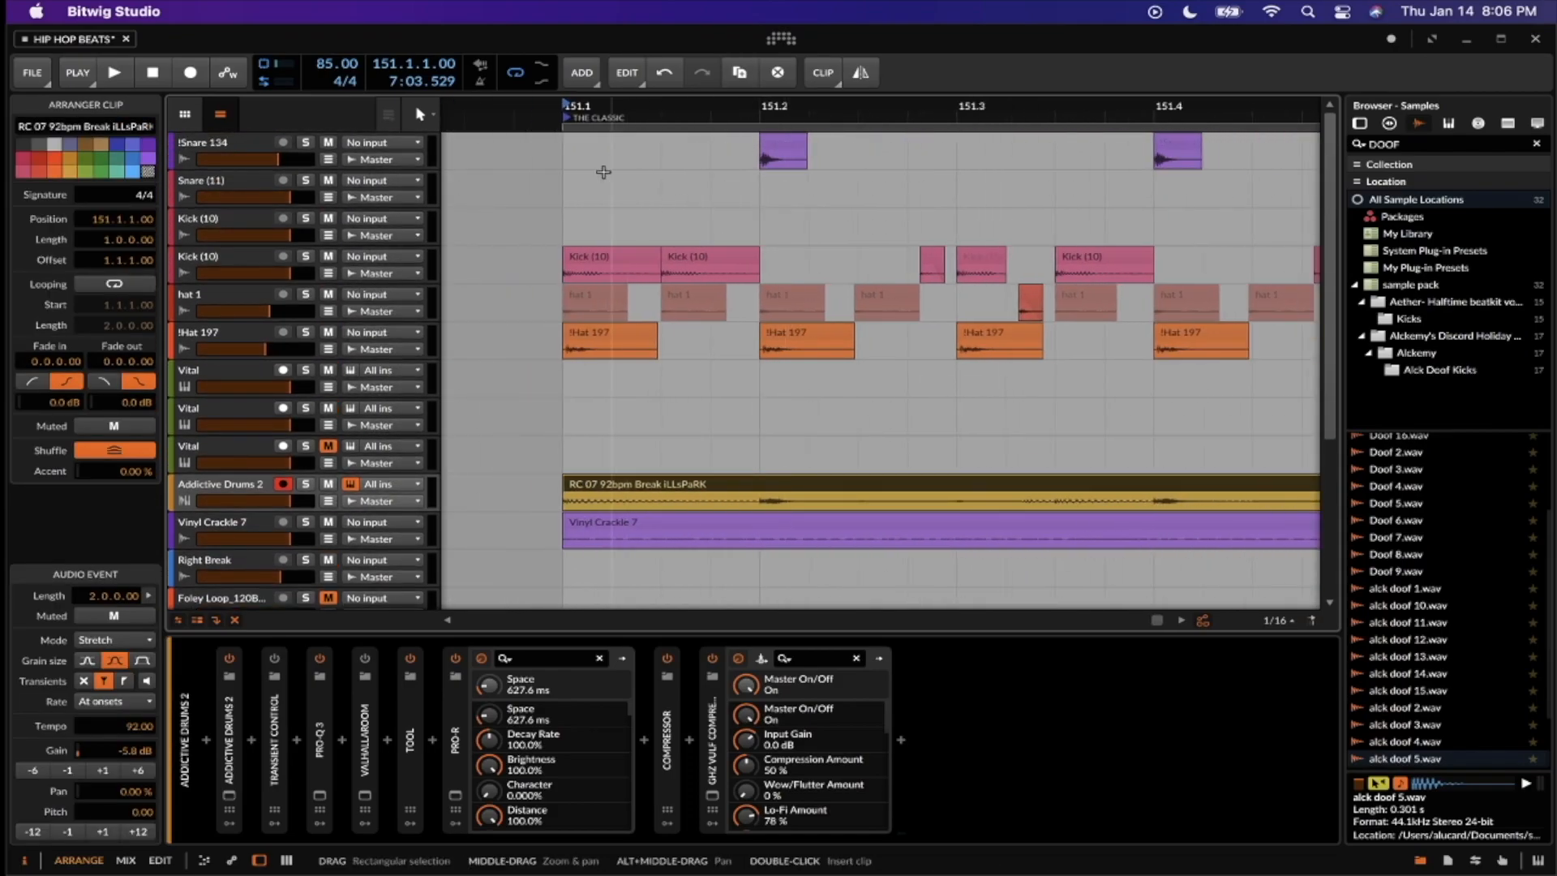
Play THE CLASSIC loop from 151.1.1.00, follow its clip layout, and stop playback
left_click(572, 397)
key("space")
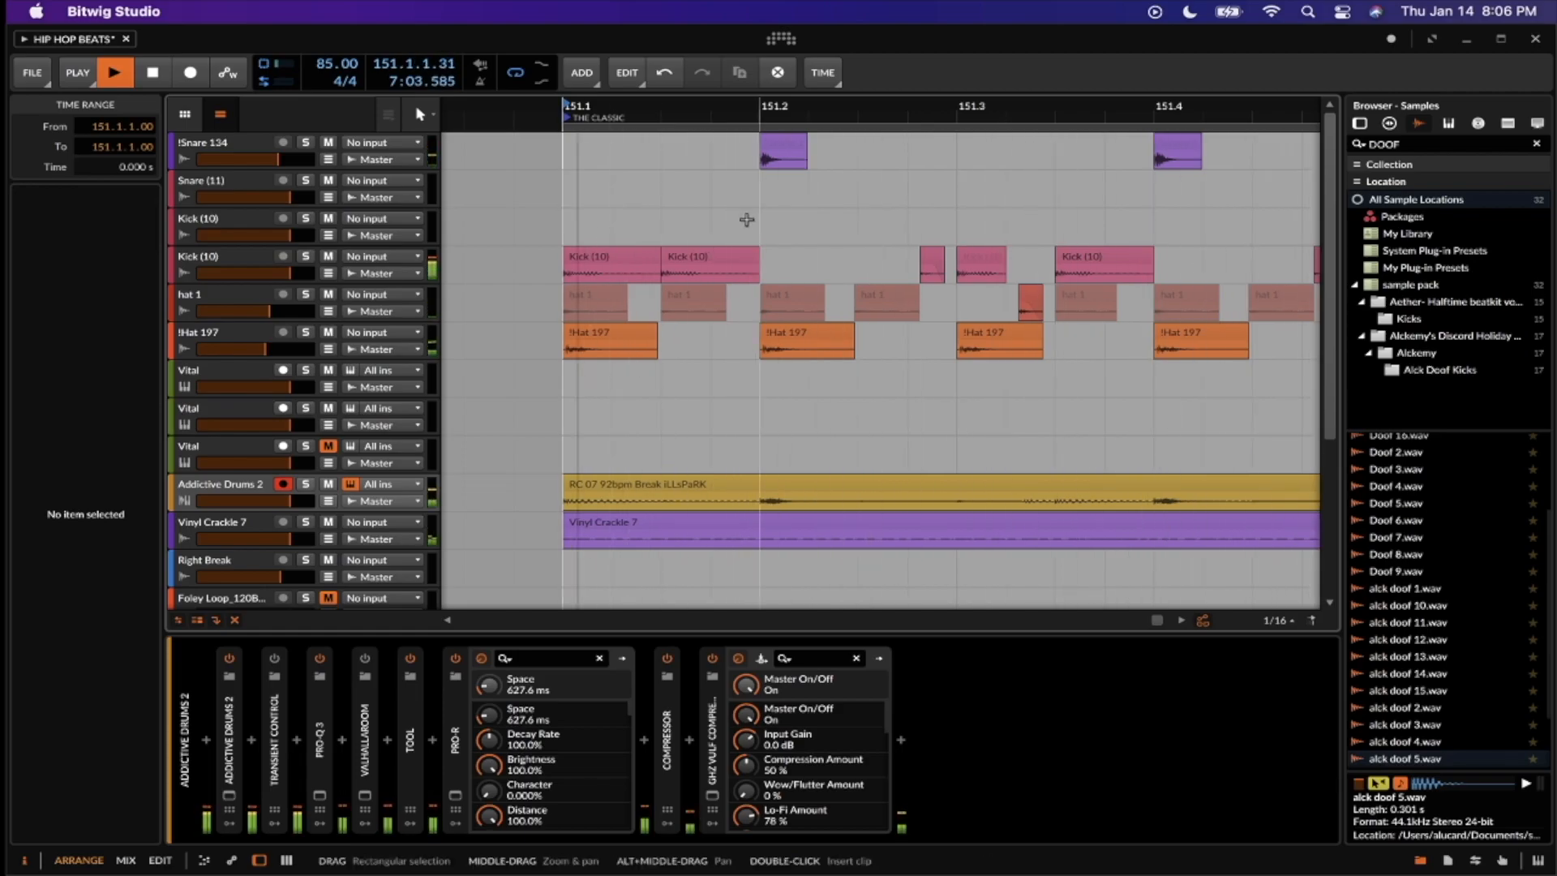
scroll(744, 223, "down", 3)
scroll(789, 236, "up", 4)
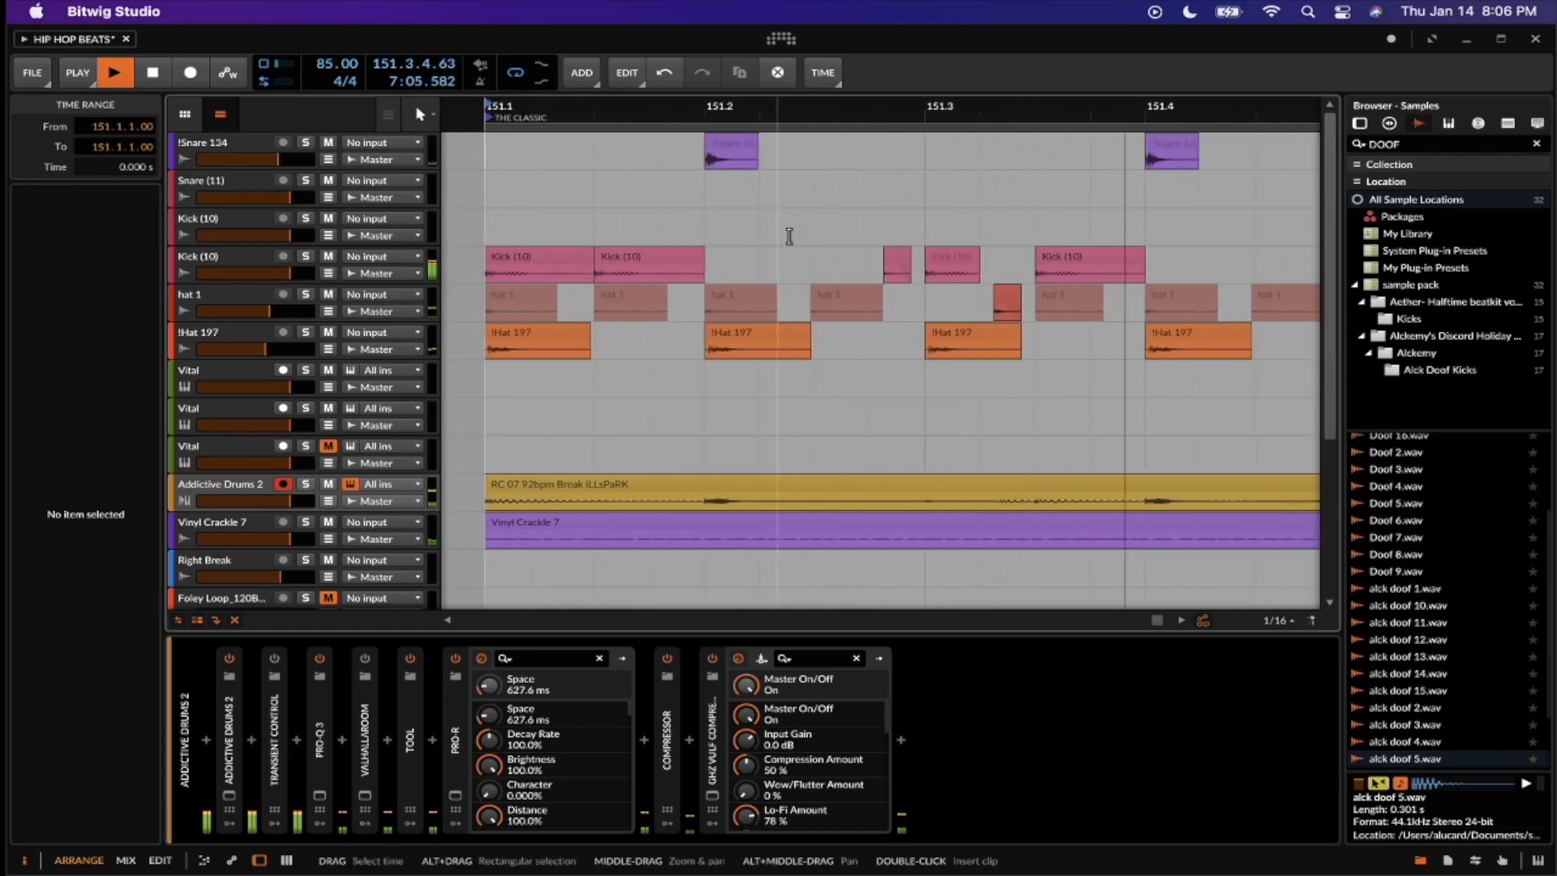
scroll(783, 242, "up", 3)
scroll(777, 245, "down", 2)
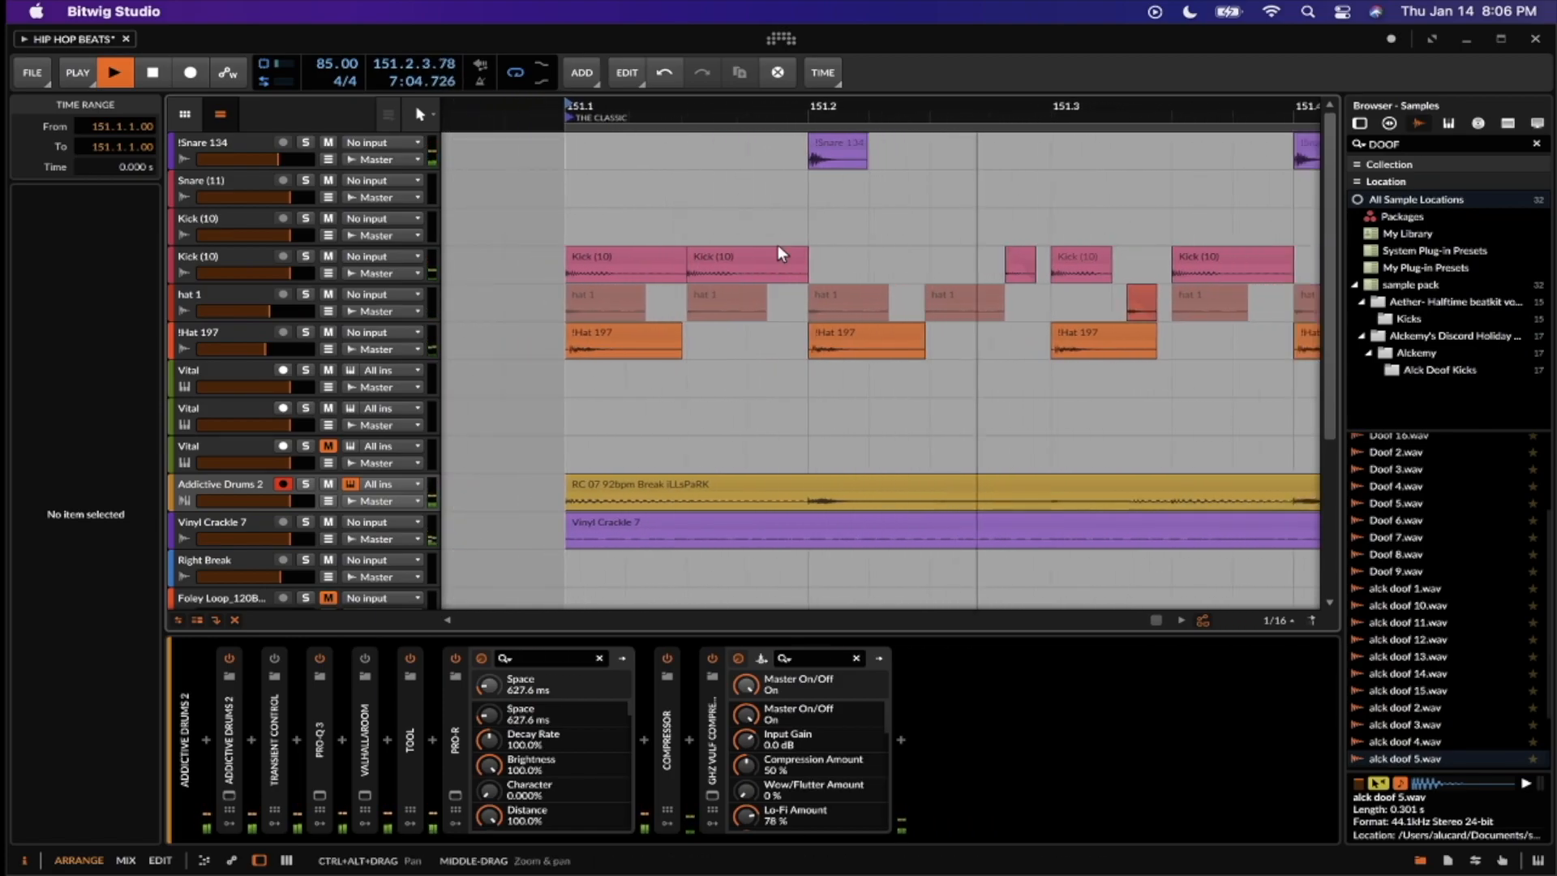
scroll(777, 245, "down", 3)
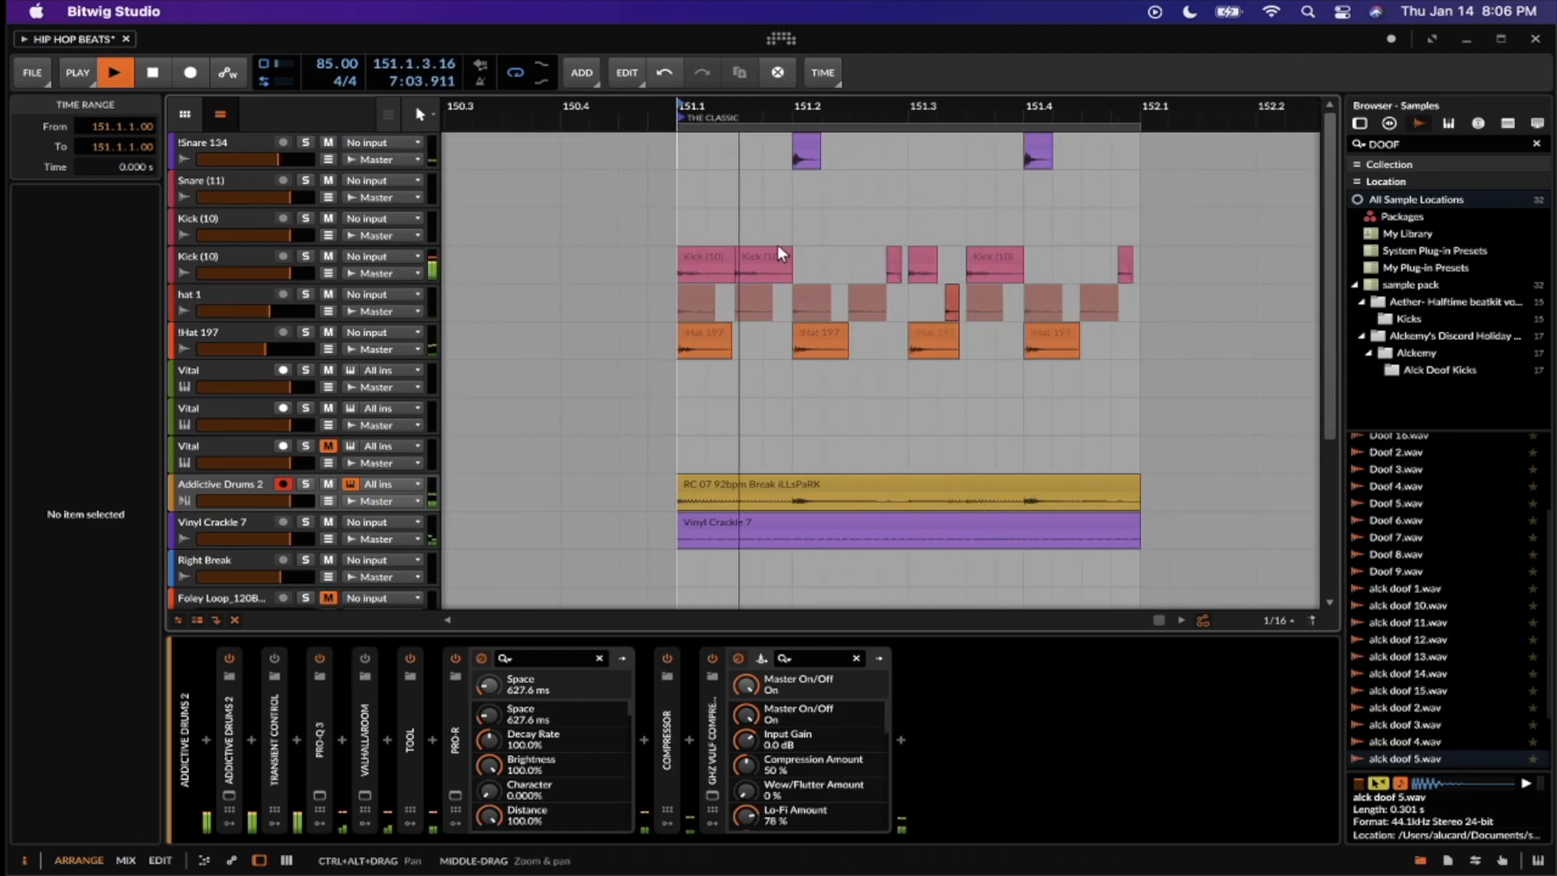
scroll(777, 245, "up", 3)
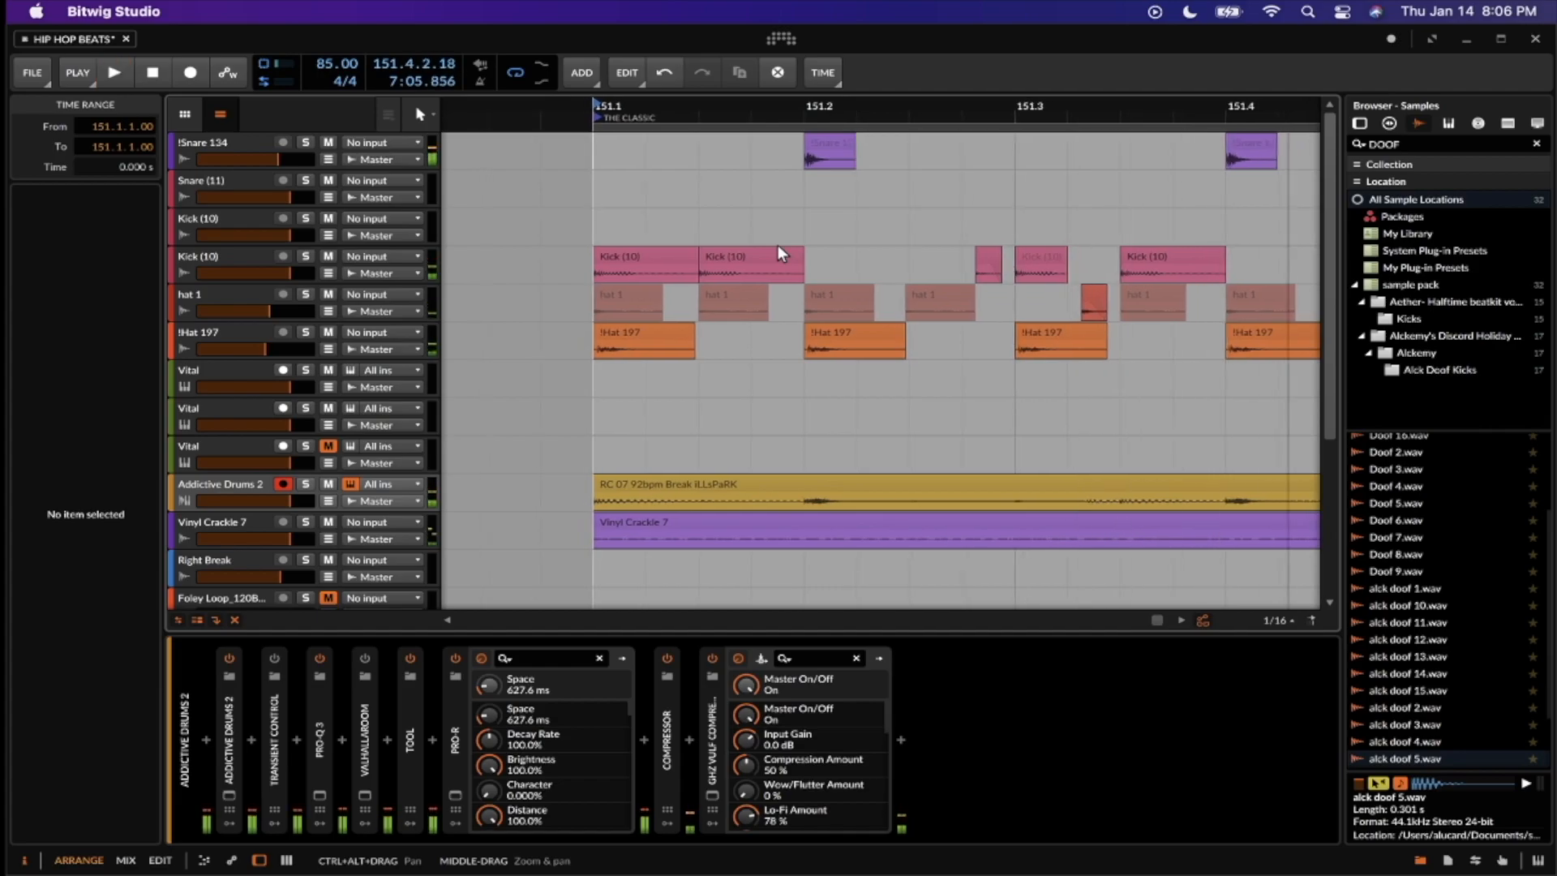
Select the short Kick (10) clip just before 151.3 and examine its placement in THE CLASSIC
scroll(777, 245, "up", 3)
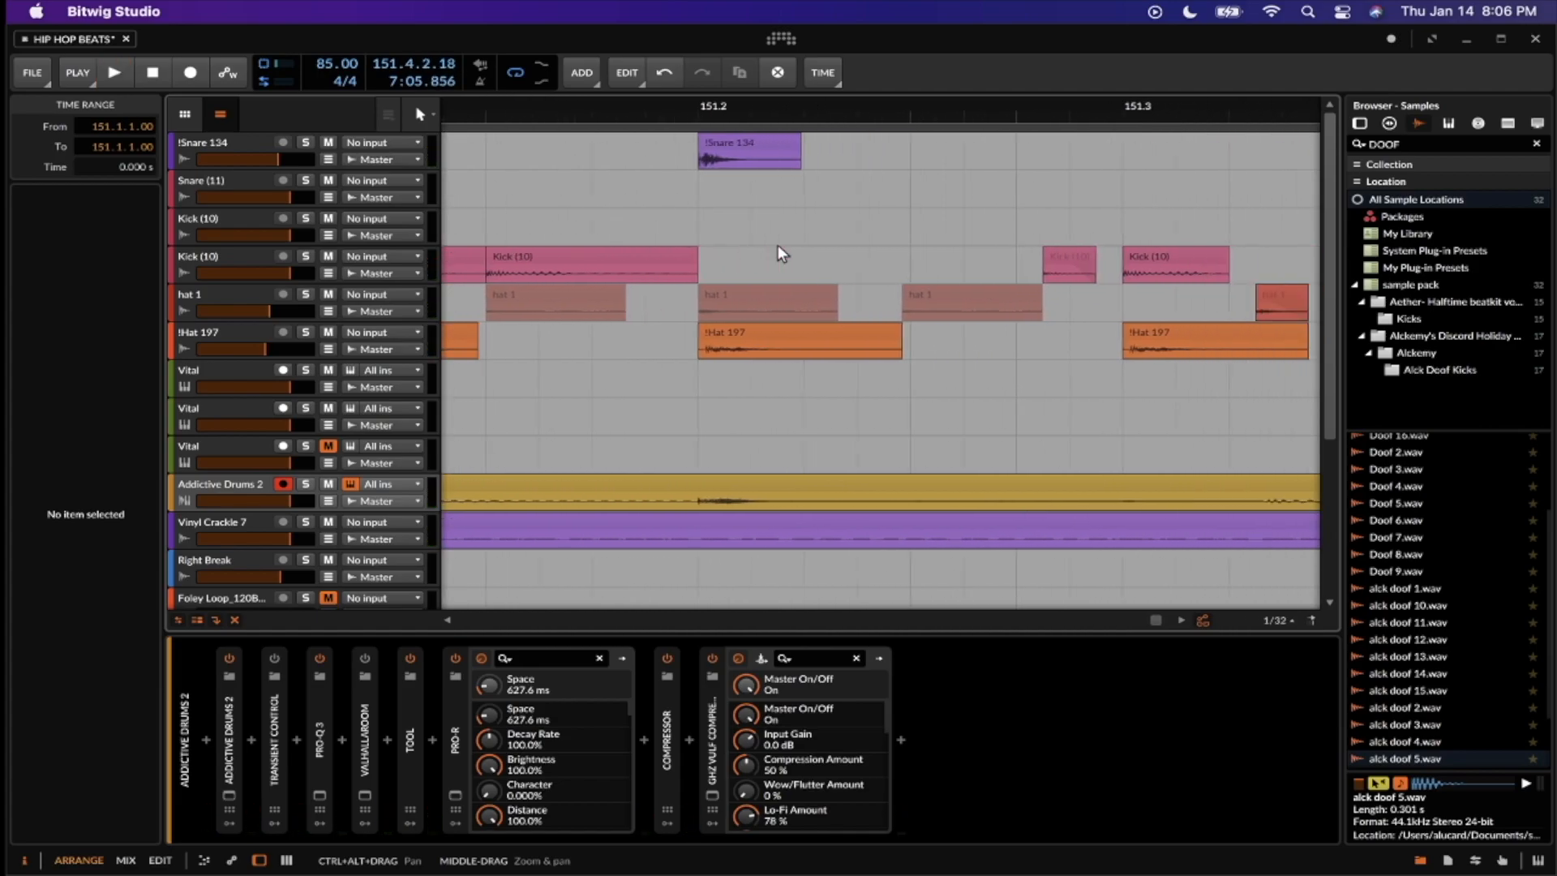
left_click(962, 252)
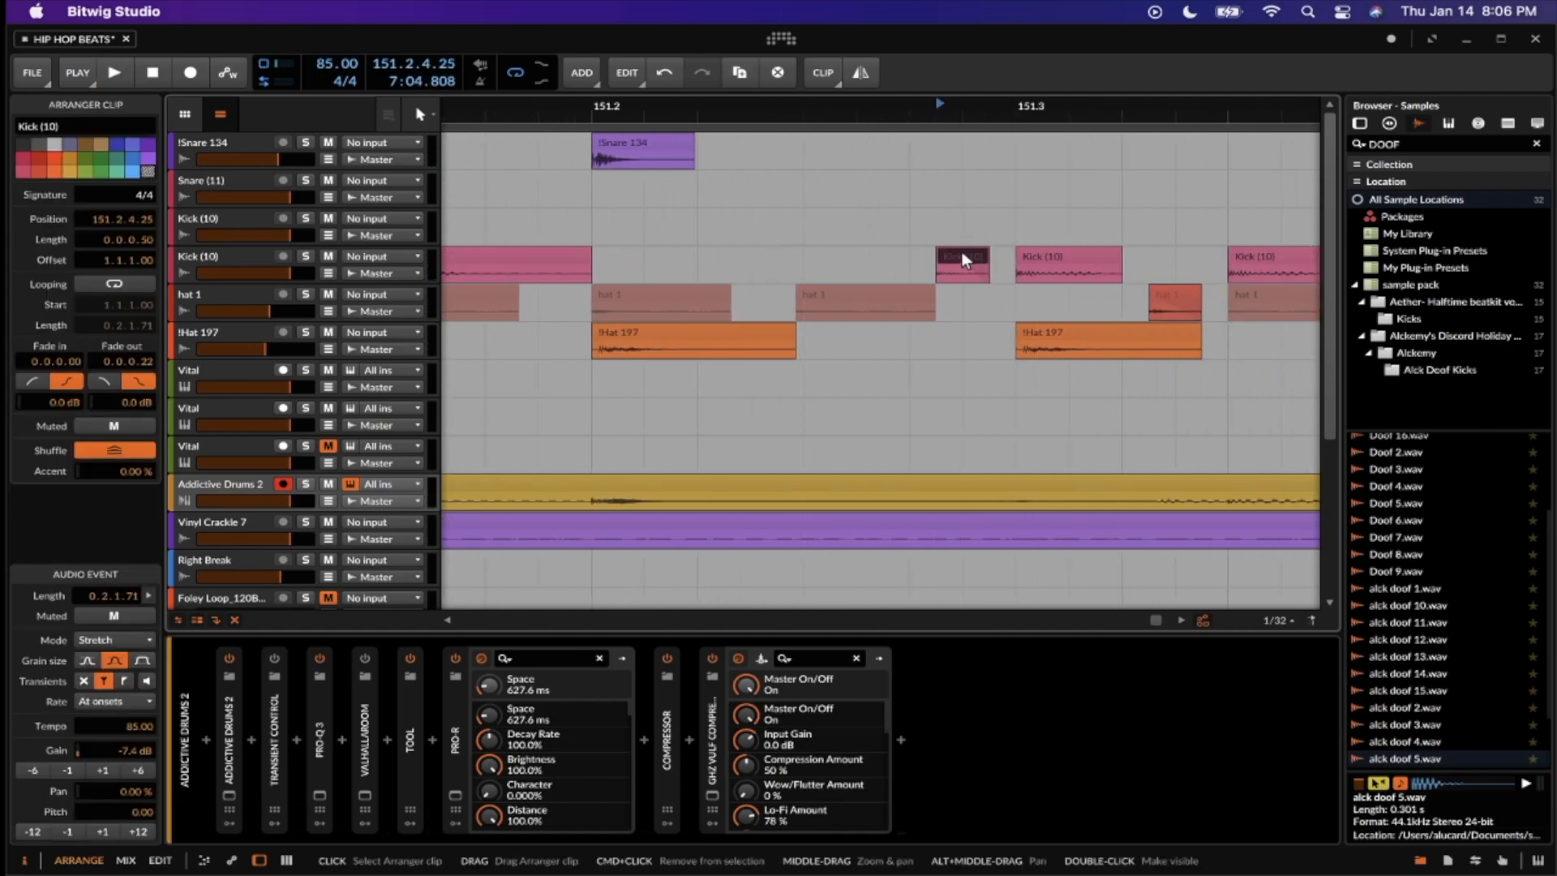
scroll(962, 252, "down", 2)
scroll(957, 253, "down", 3)
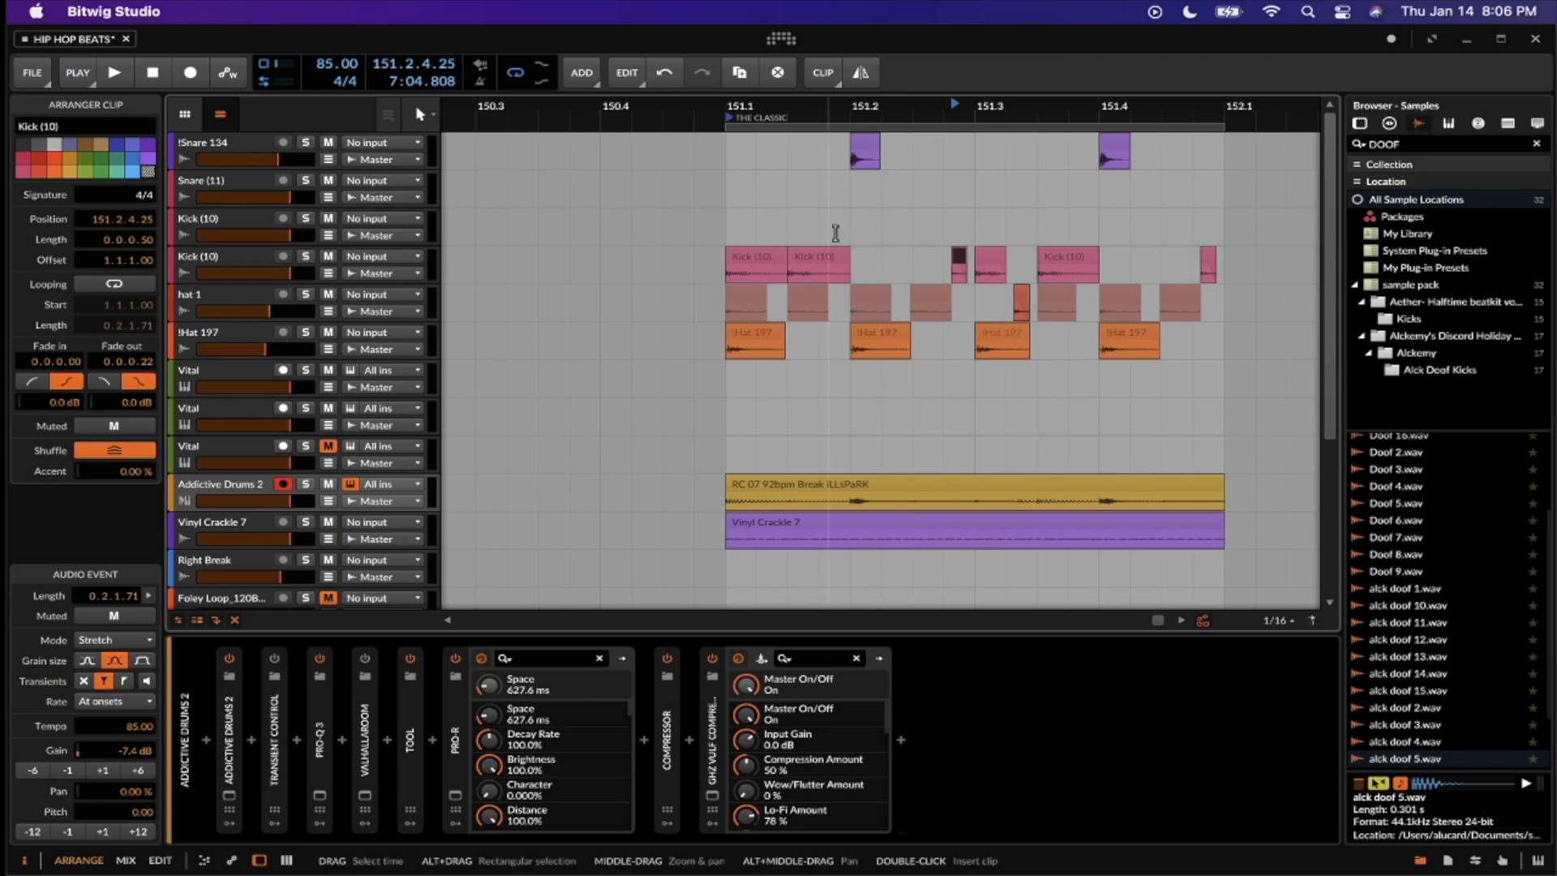
Set the playback position to 151.2.1.00 and check the break's transient at that beat against the other drum clips
left_click(852, 204)
scroll(854, 201, "up", 1)
scroll(854, 201, "down", 2)
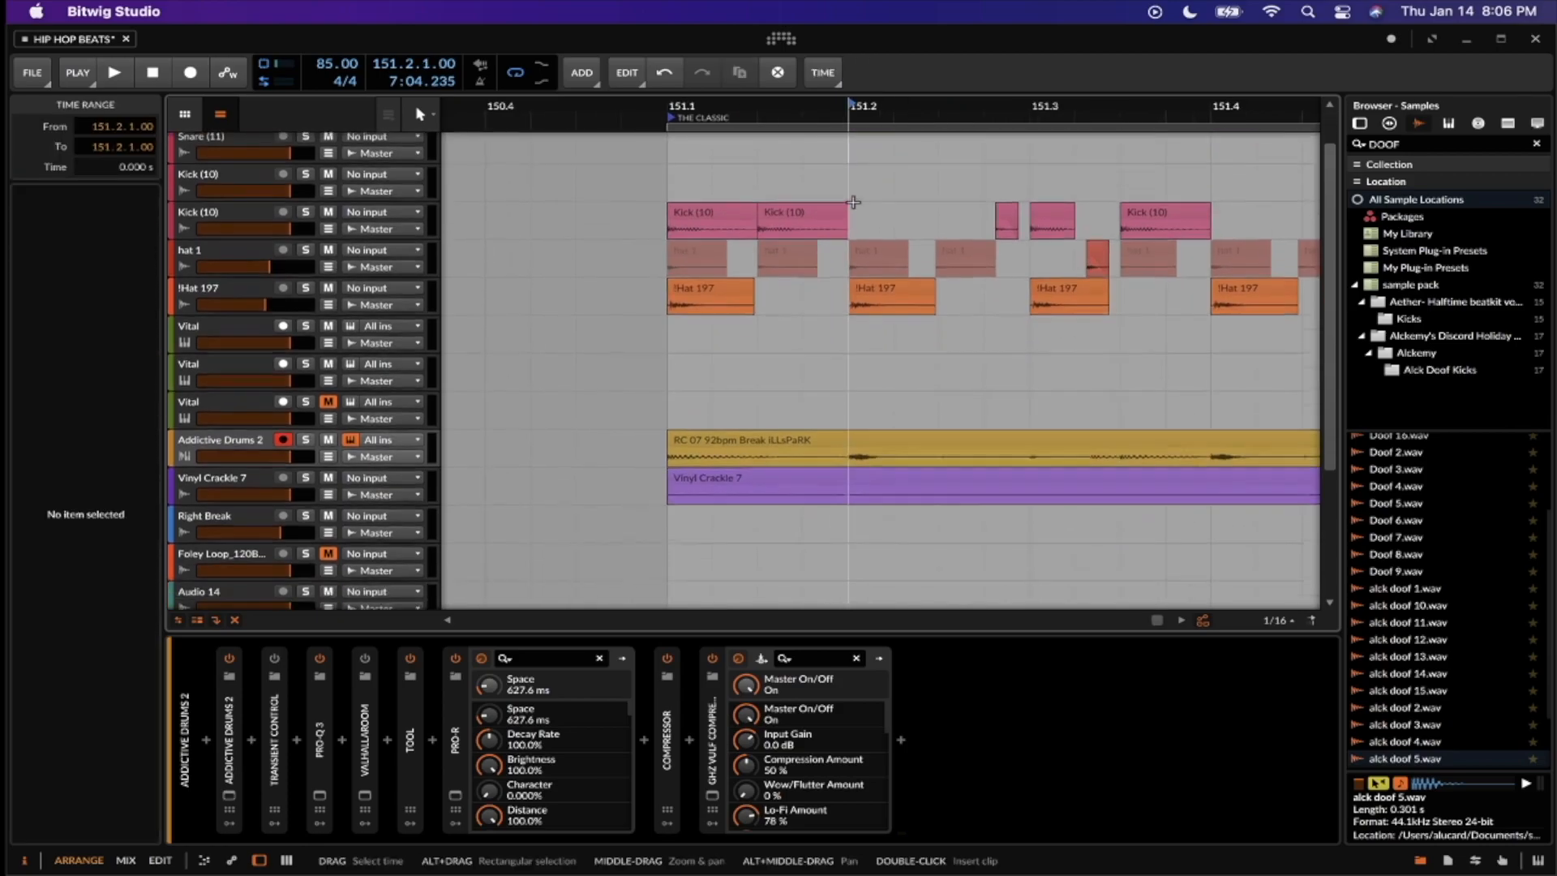
mouse_move(853, 438)
left_mouse_down()
mouse_move(1013, 441)
mouse_move(872, 442)
left_mouse_up()
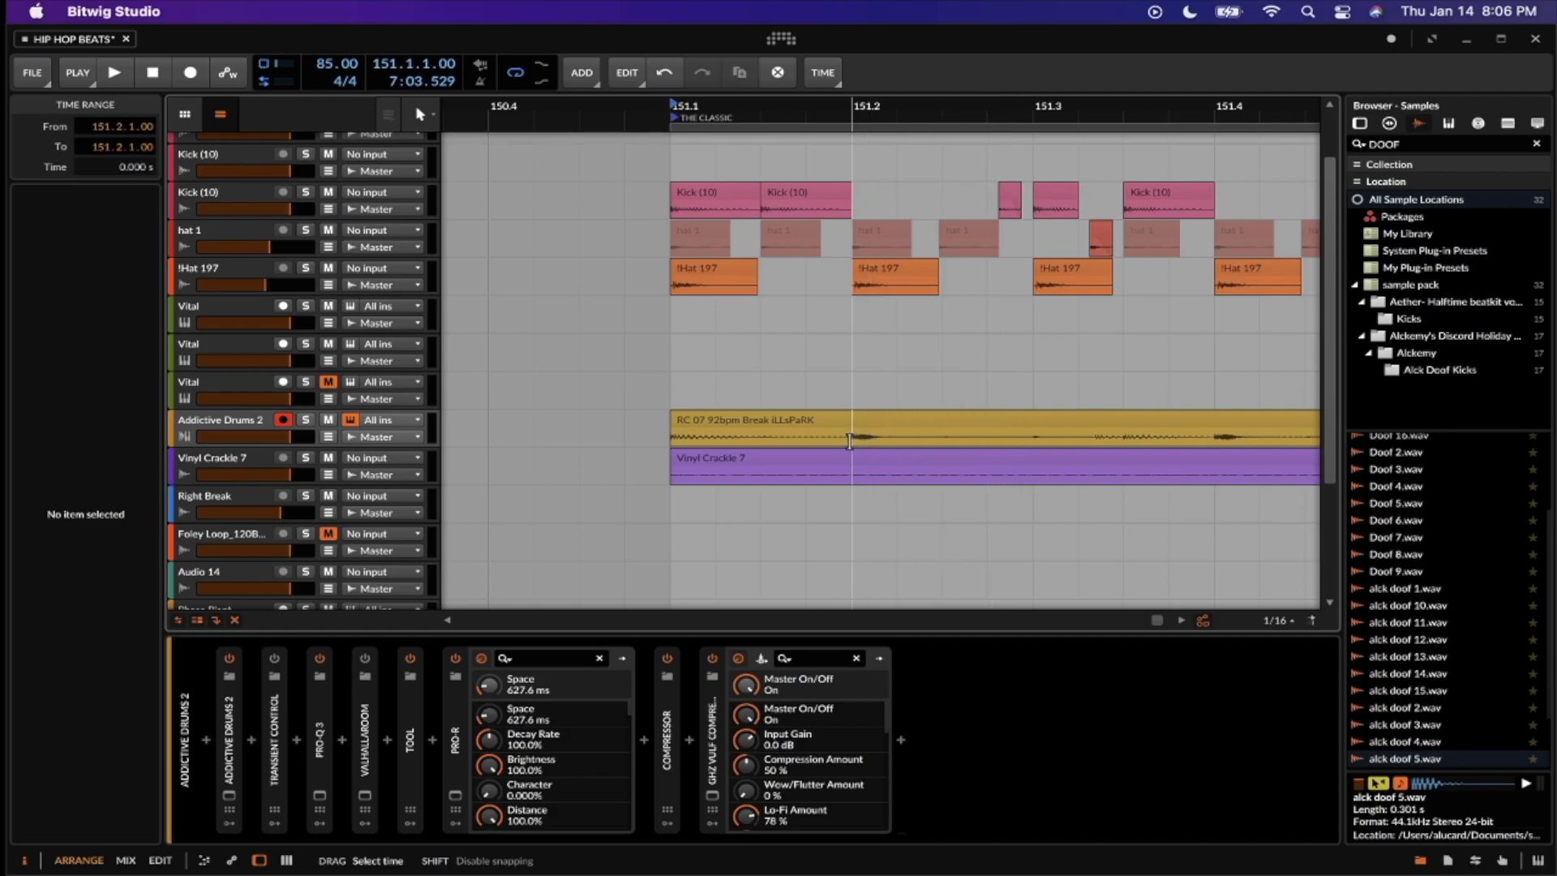
Solo the Addictive Drums 2 track, play its break through THE CLASSIC loop from 151.1.1.00, and stop playback
left_click(707, 427)
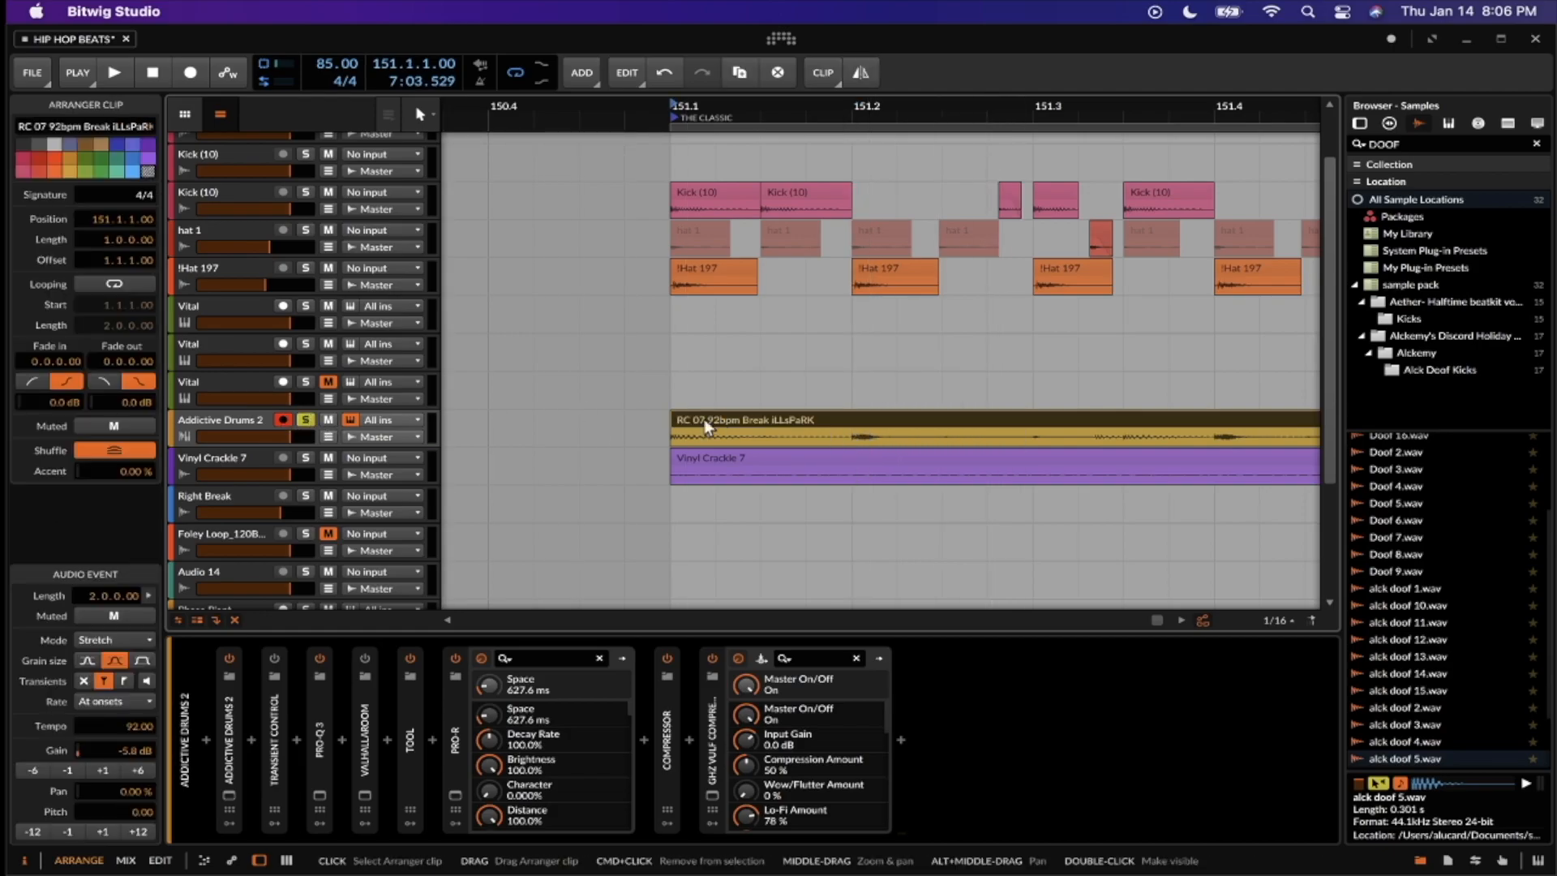
left_click(564, 425)
key("space")
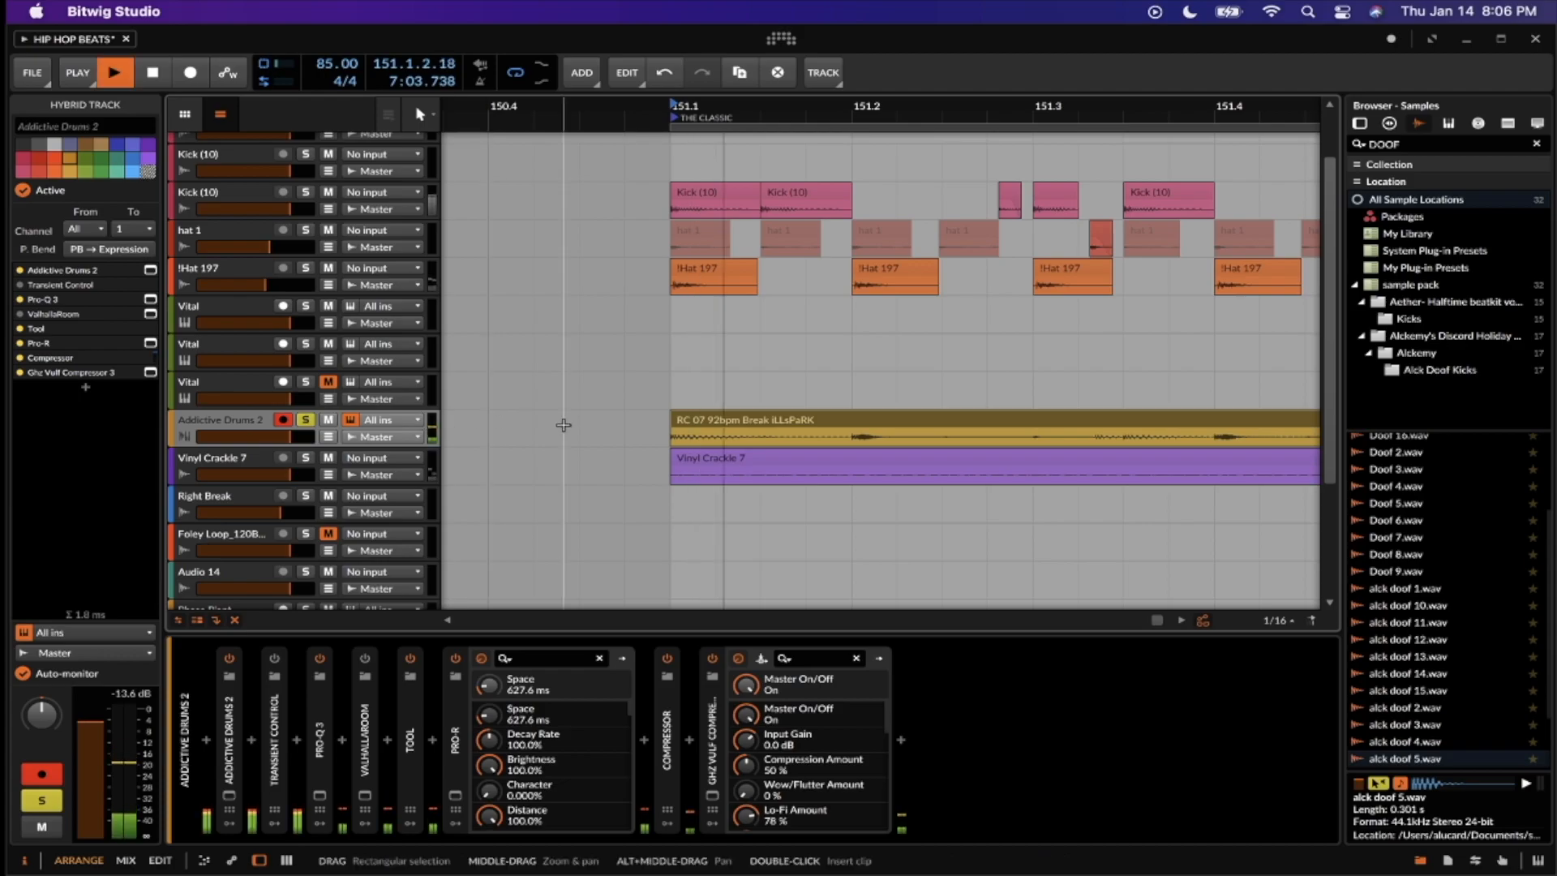
scroll(564, 425, "down", 5)
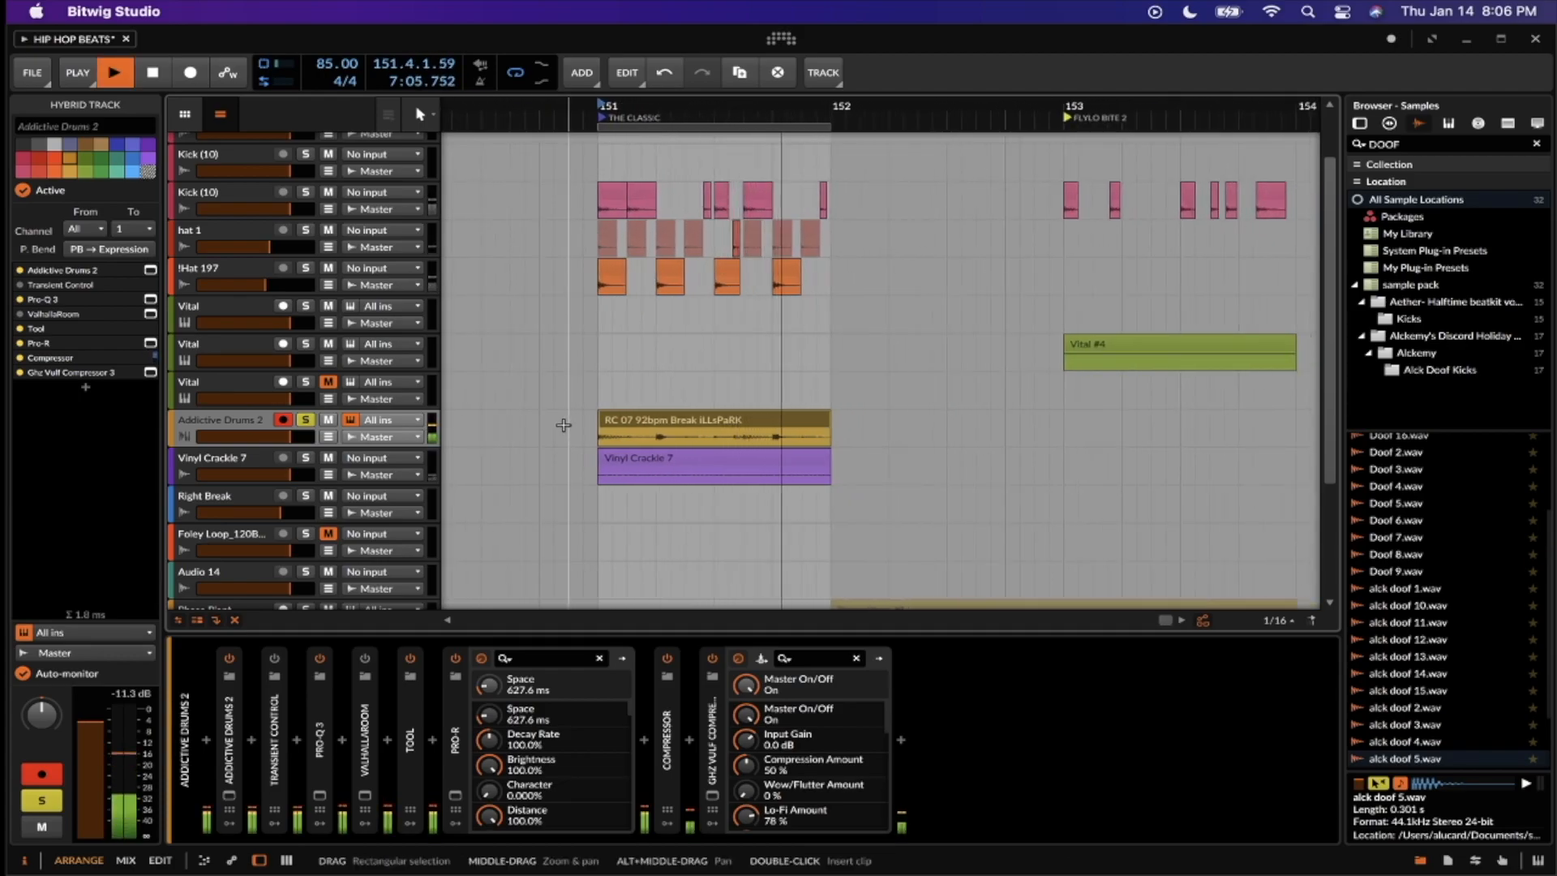
scroll(563, 425, "up", 4)
scroll(563, 425, "down", 1)
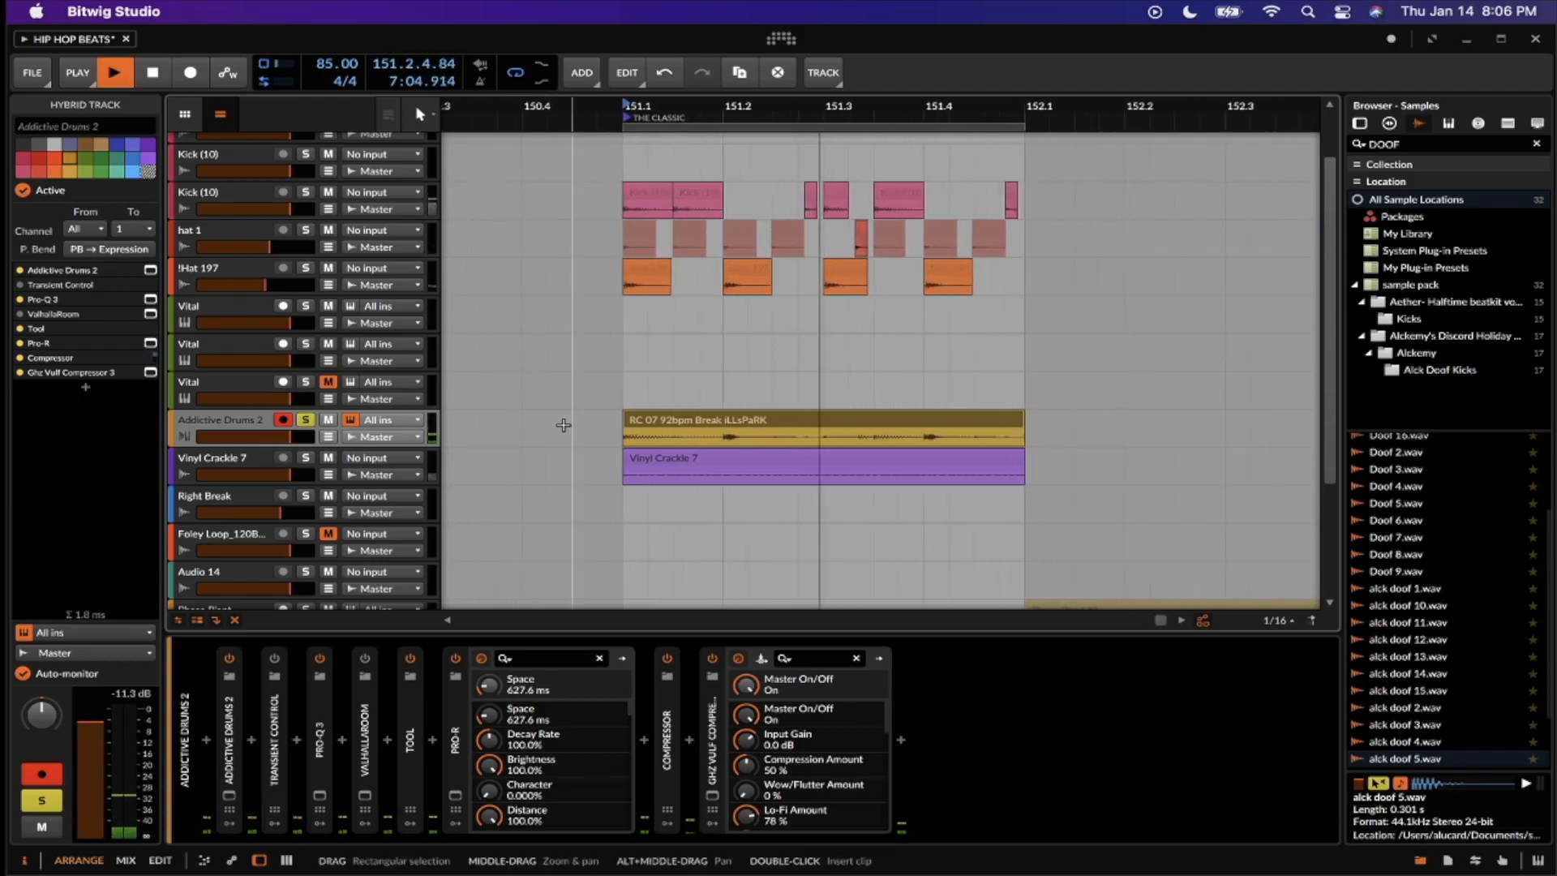
scroll(563, 425, "down", 2)
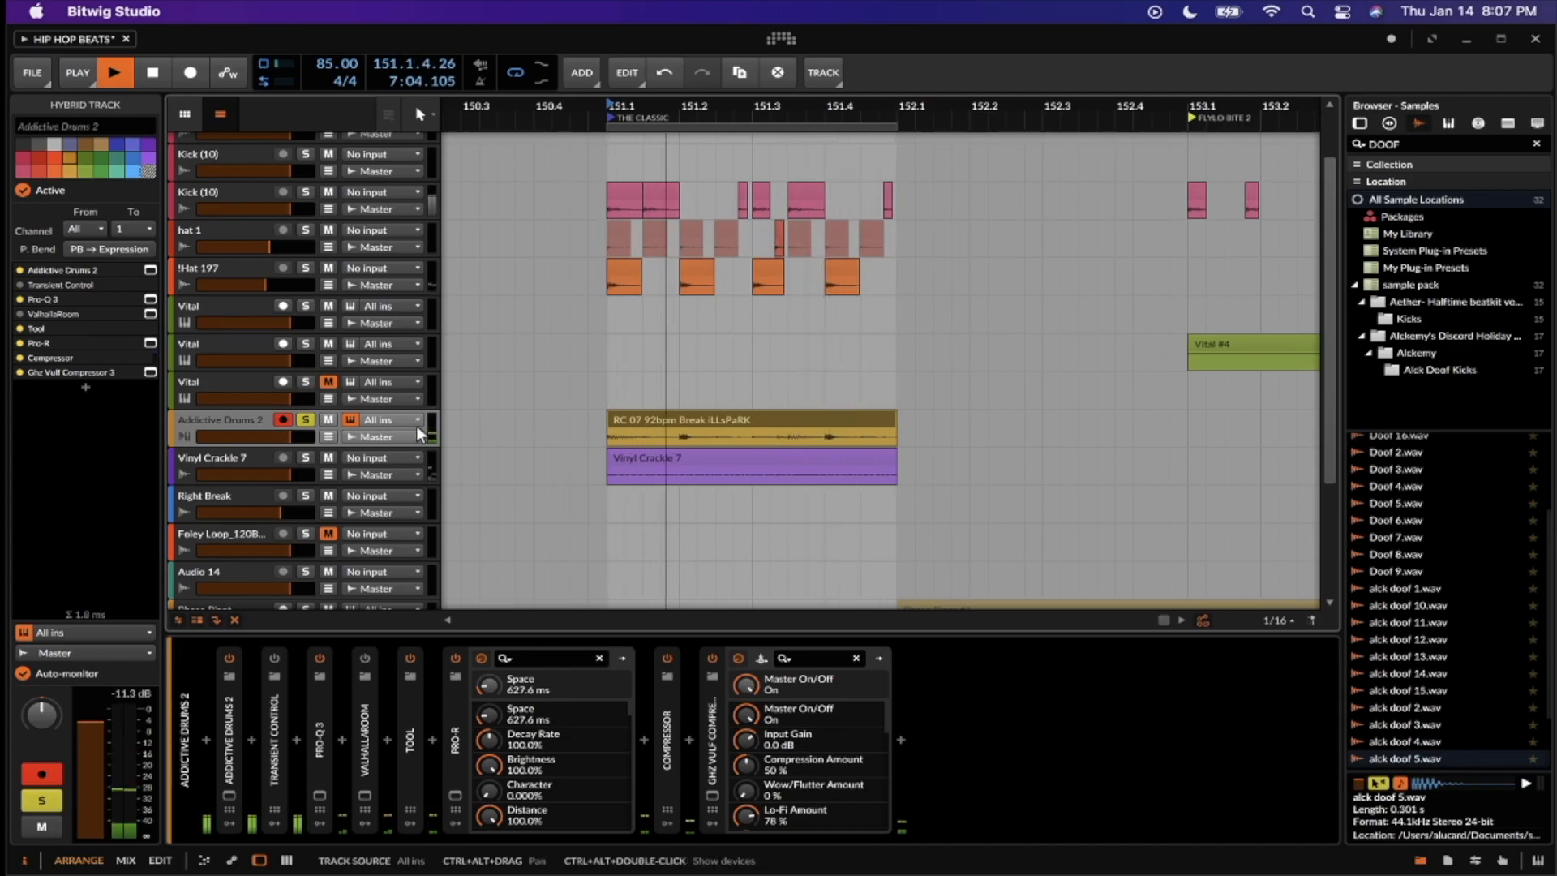
key("space")
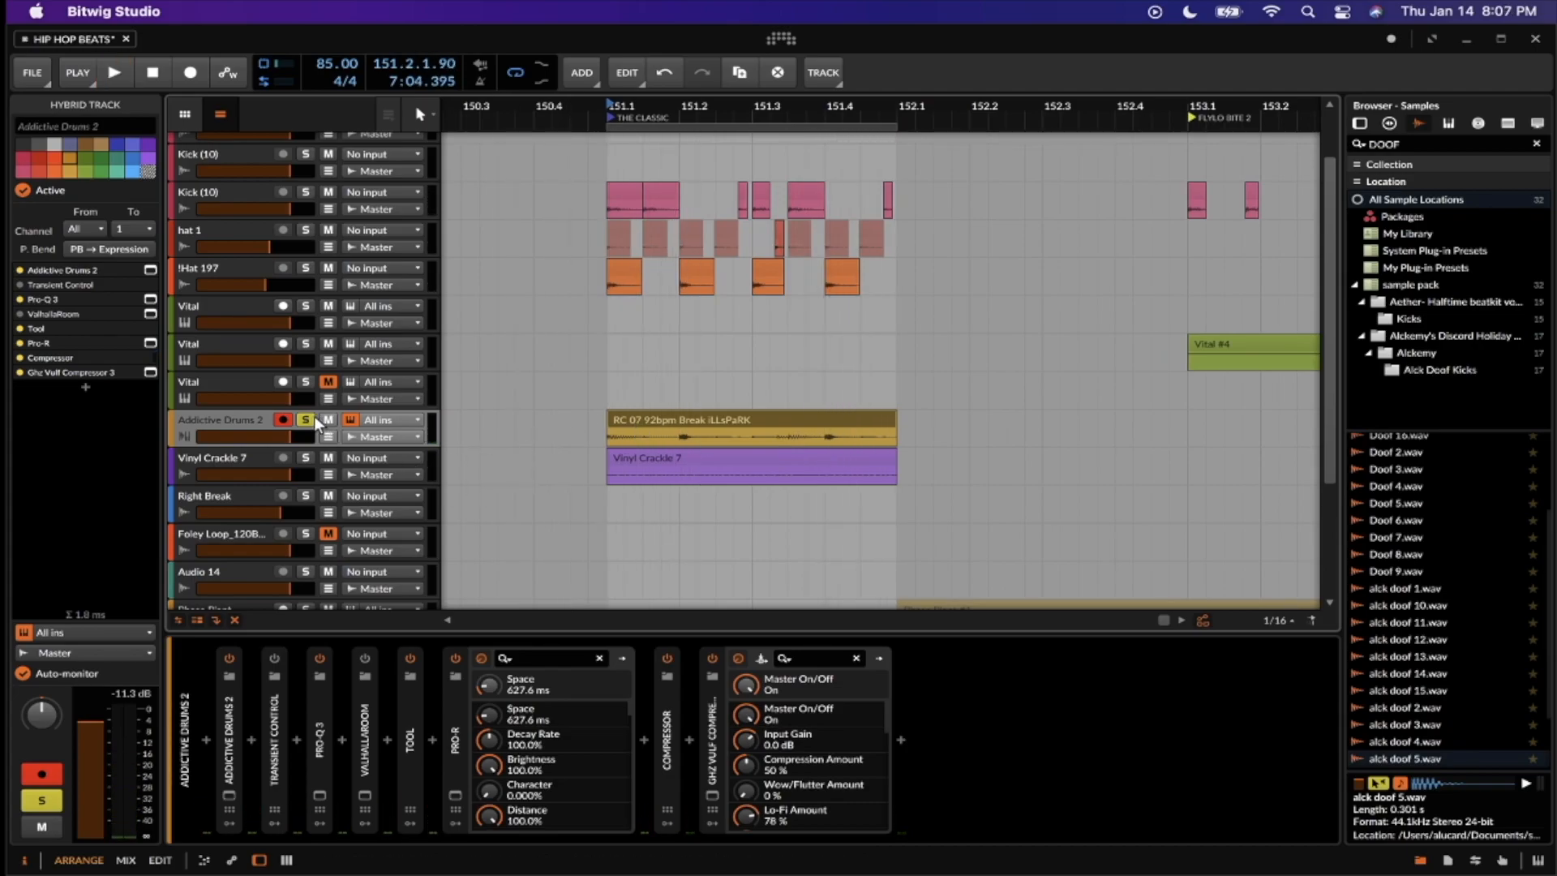
Unsolo and mute the Addictive Drums 2 track, and play THE CLASSIC from 151.1.1.00 without the break
left_click(313, 420)
left_click(330, 426)
scroll(584, 351, "up", 1)
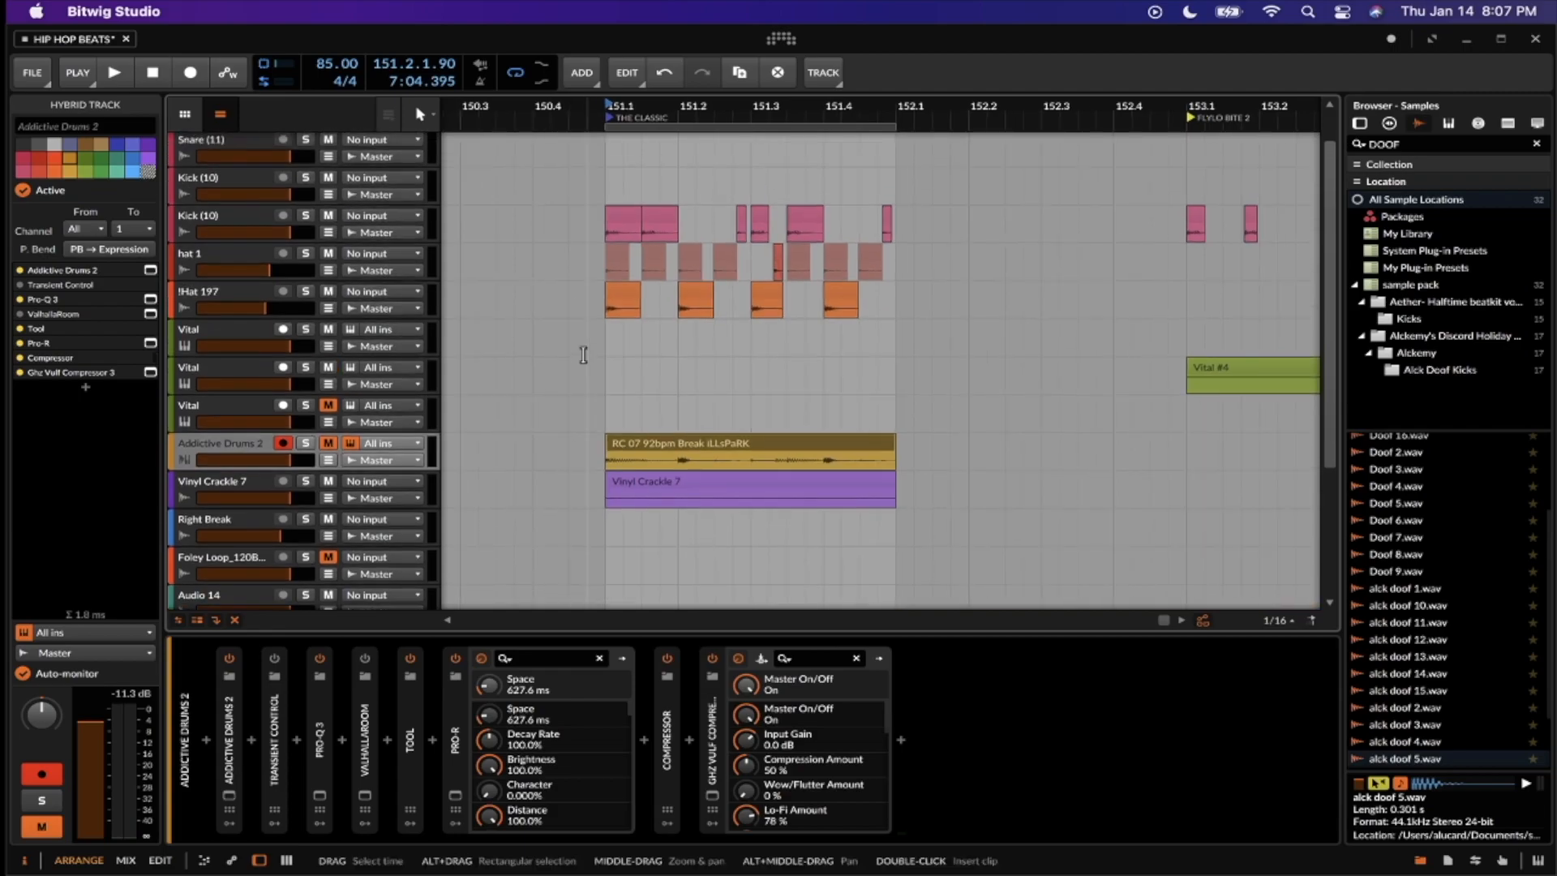
left_click(601, 397)
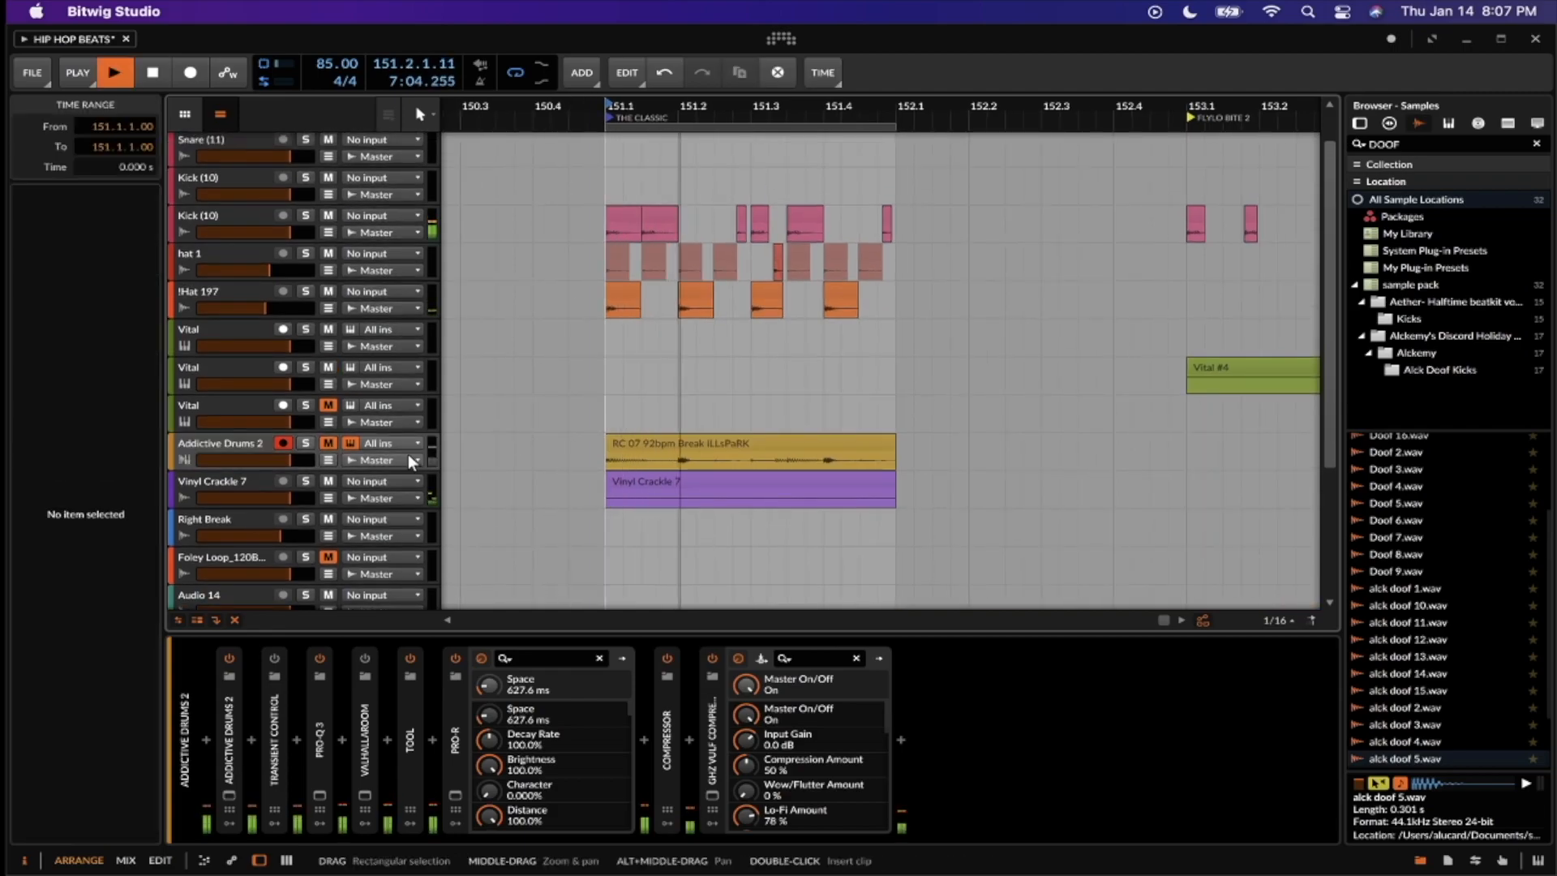
Unmute the Addictive Drums 2 track, play THE CLASSIC loop with the break included, and stop playback
left_click(327, 443)
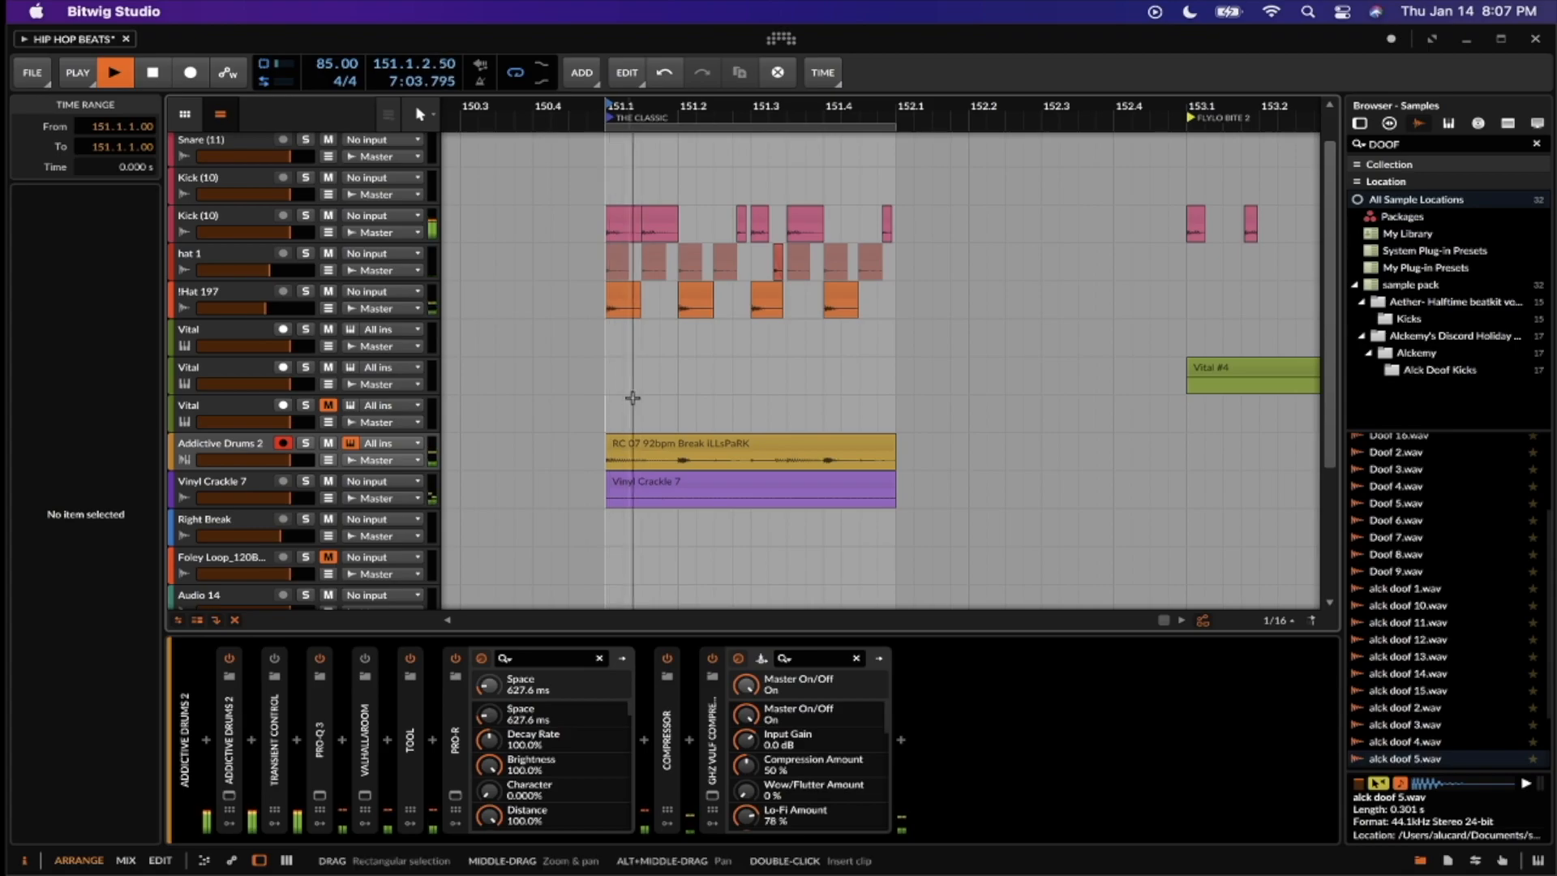
scroll(632, 398, "up", 1)
scroll(632, 398, "up", 3)
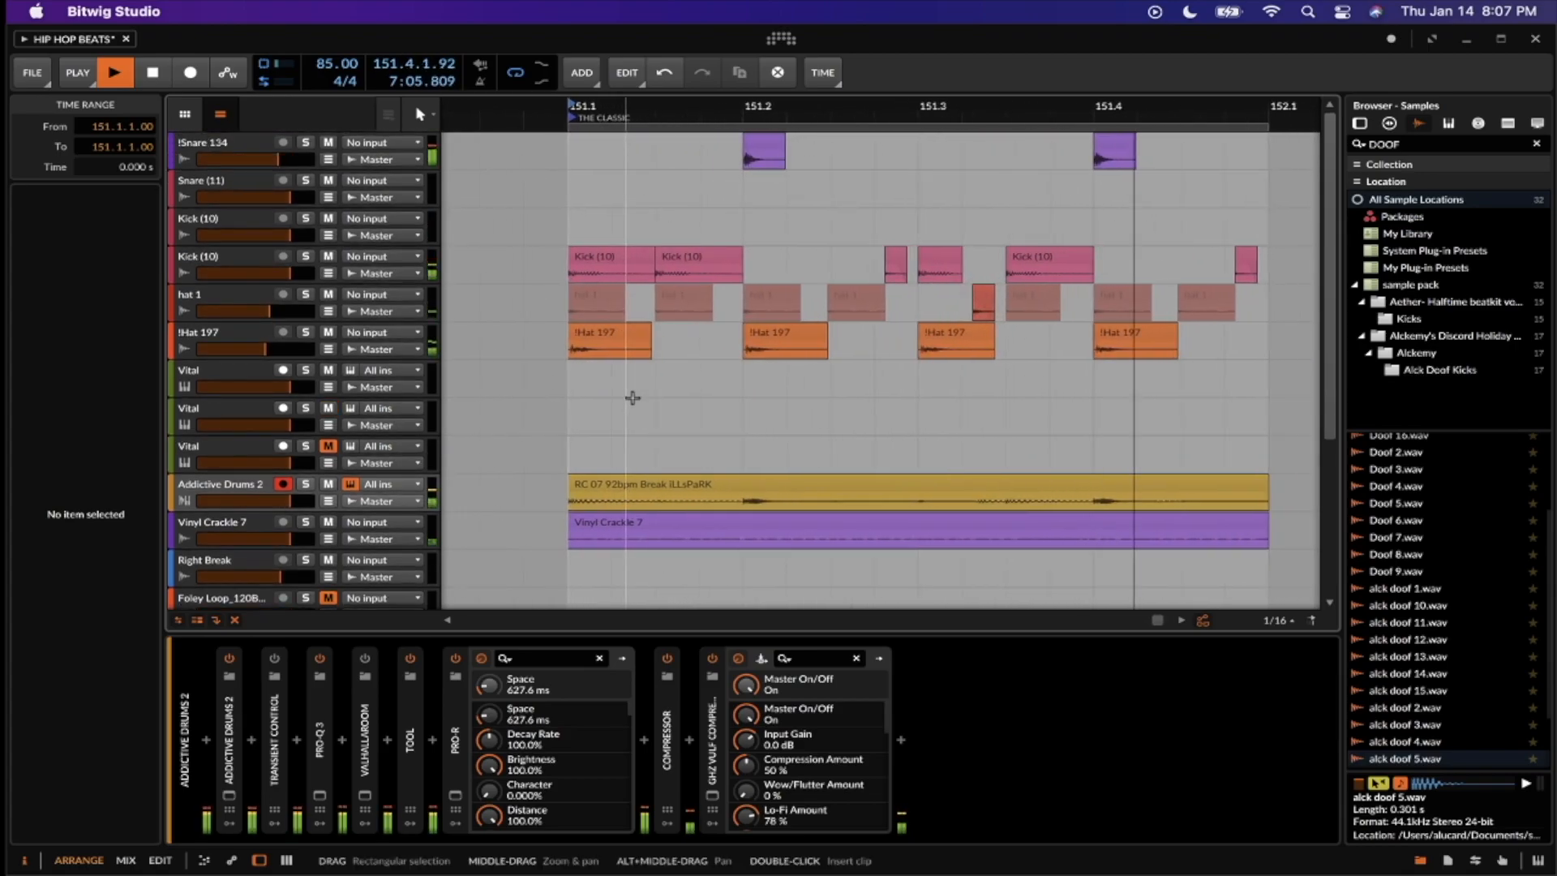
key("space")
scroll(746, 482, "down", 3)
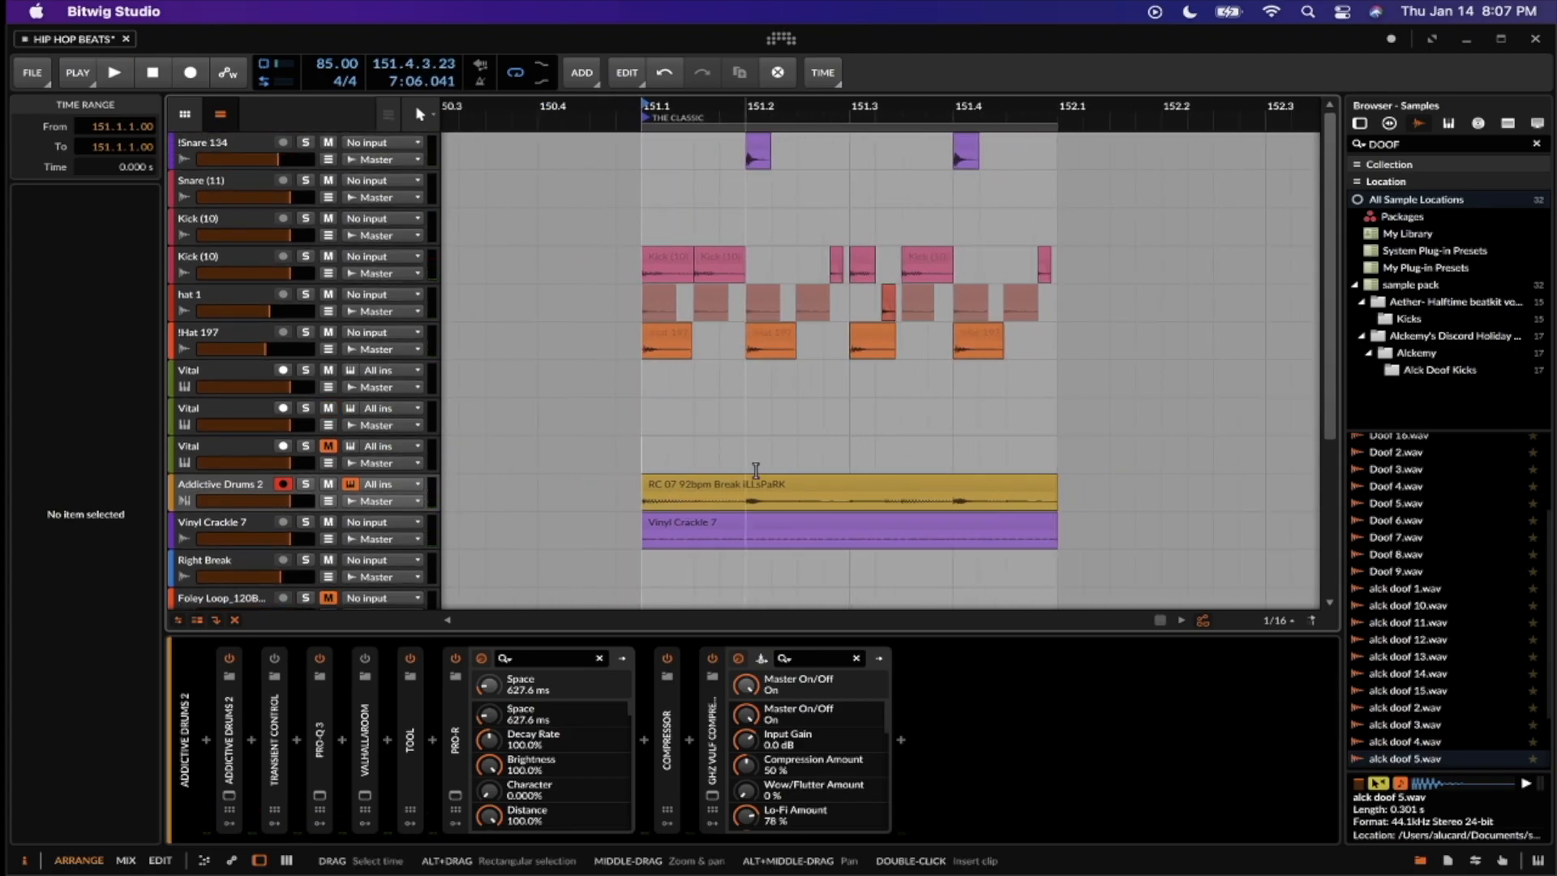
Select the break clip, the Kick (10) clip at 151.3.1.00 and the hat 1 clip at 151.3.2.25 to examine their placement
left_click(746, 484)
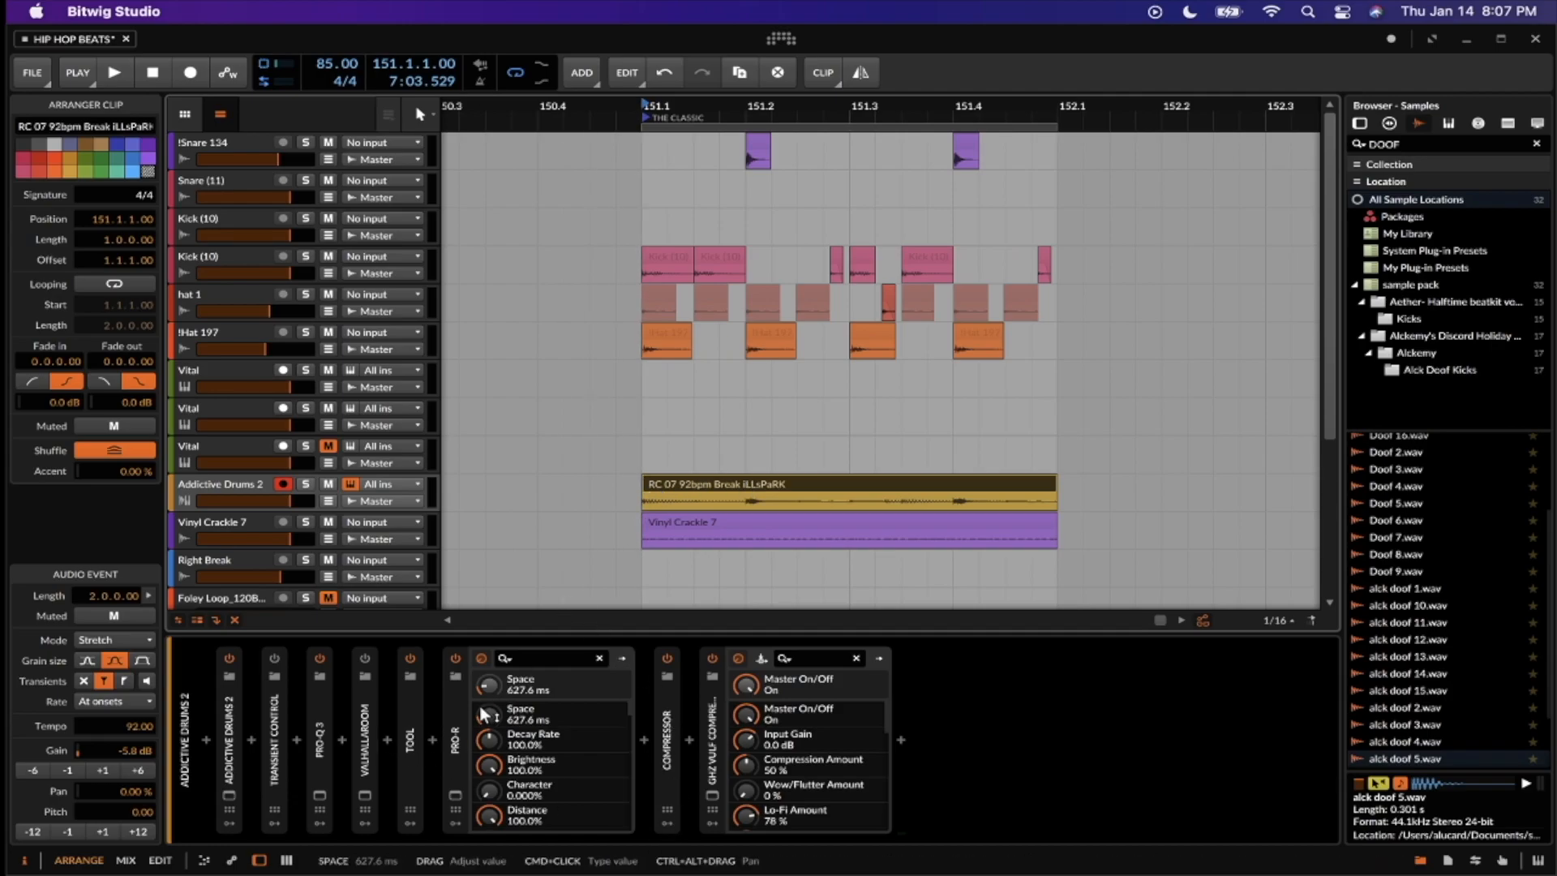
scroll(785, 528, "right", 1)
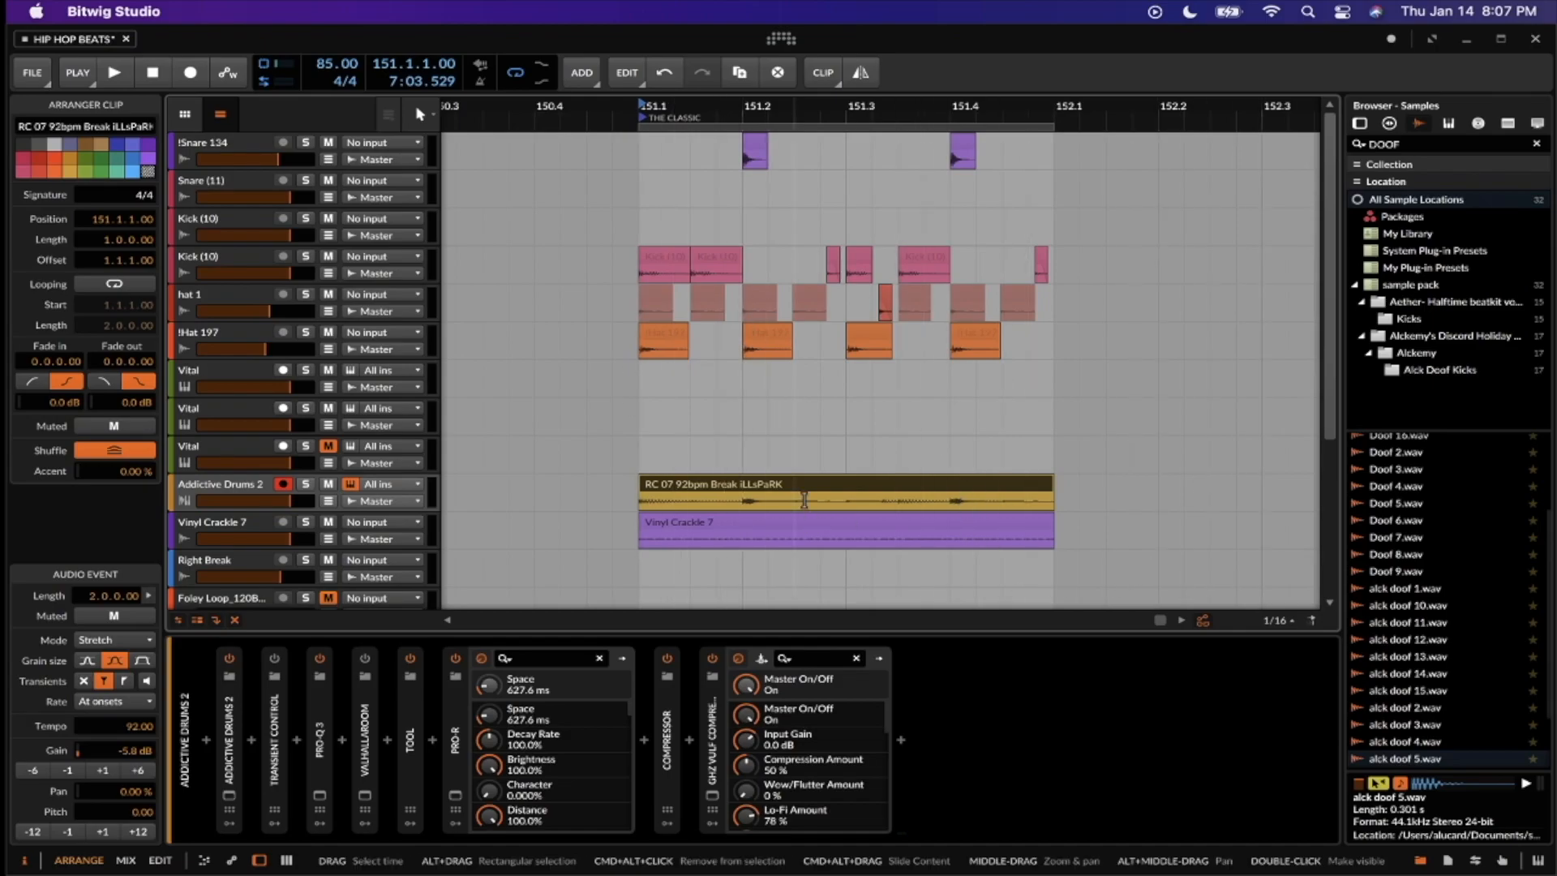
scroll(737, 252, "up", 5)
scroll(815, 250, "right", 3)
scroll(967, 299, "up", 8)
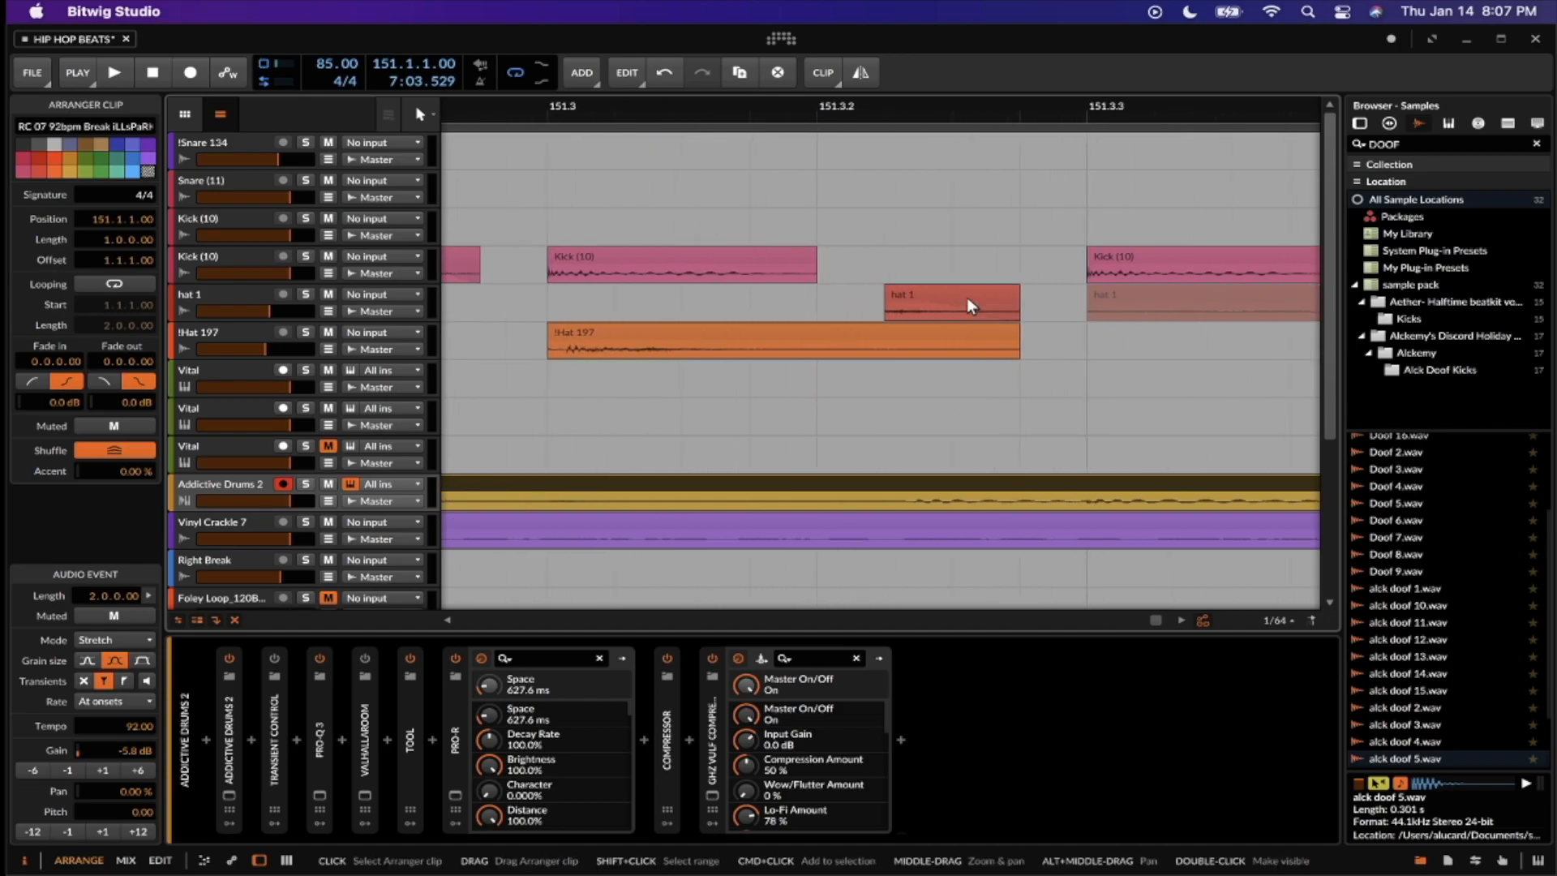
left_click(689, 253)
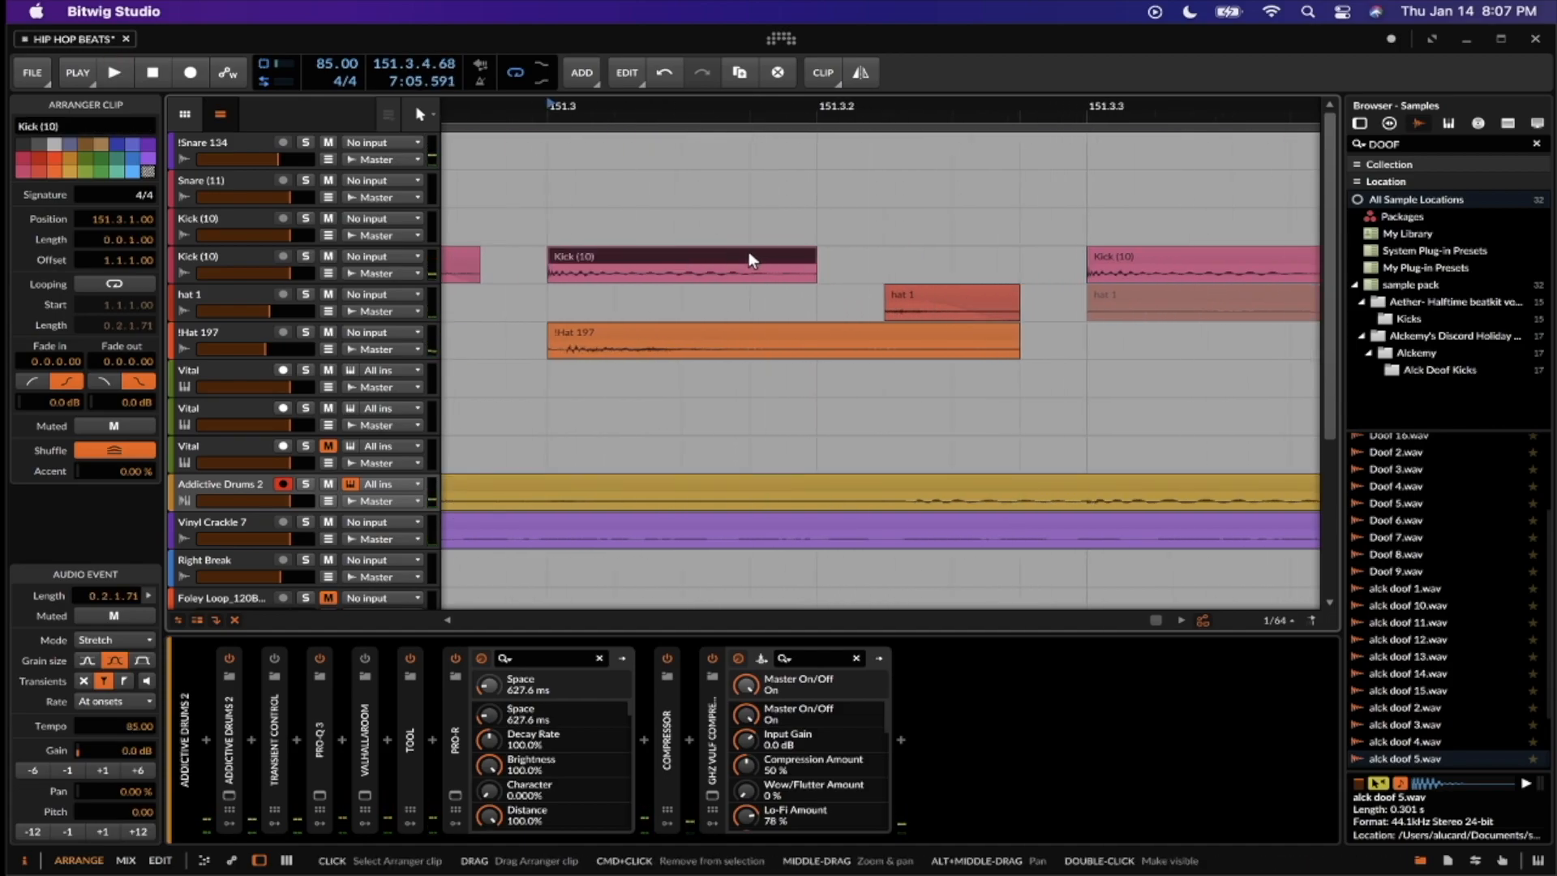
left_click(936, 294)
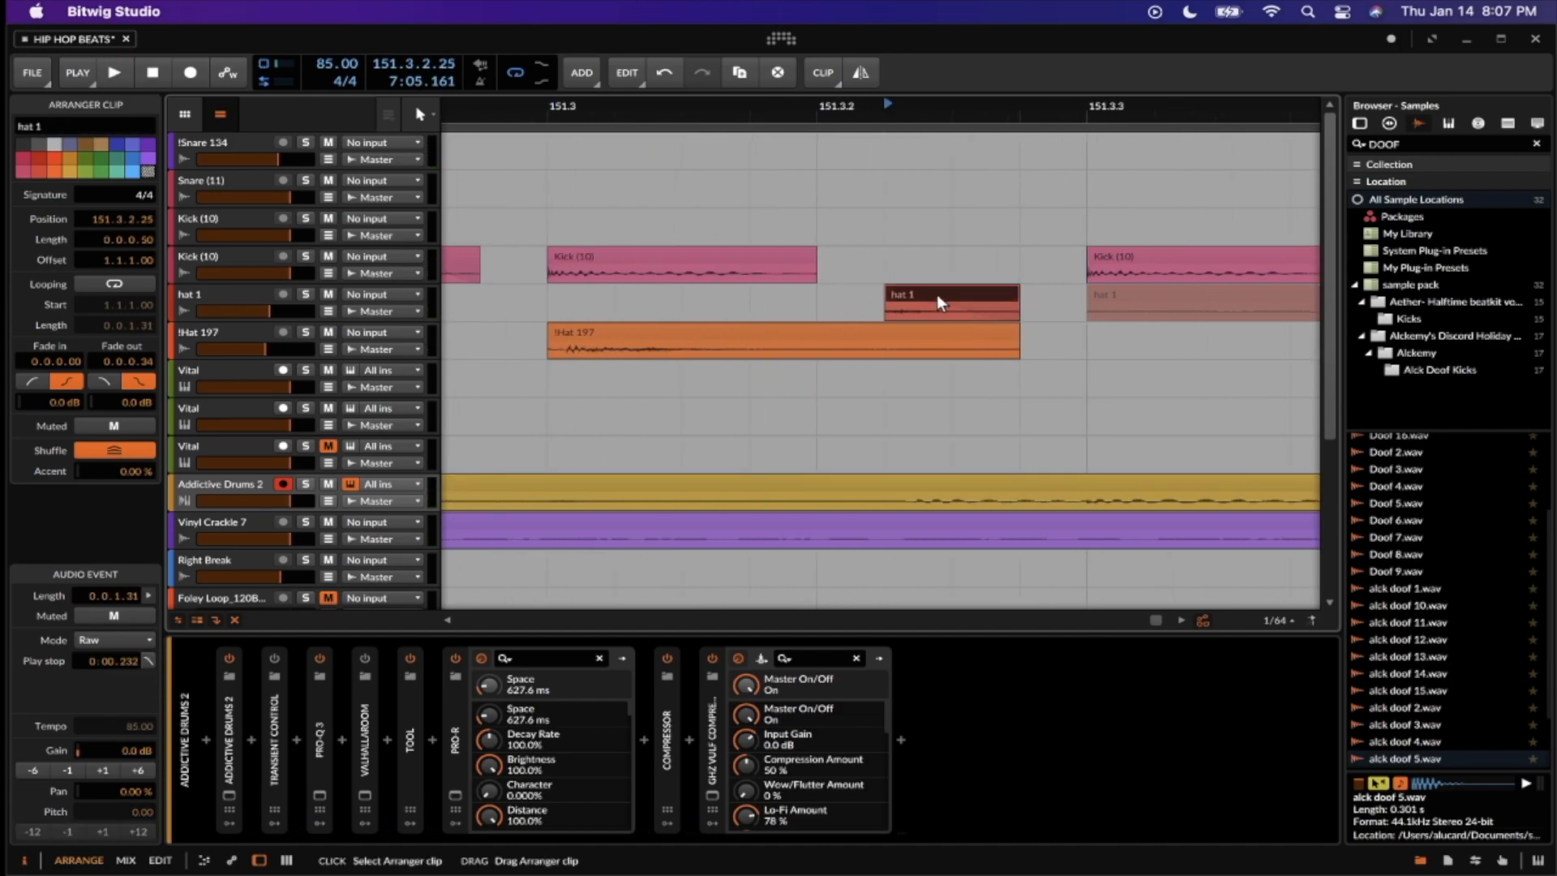
Play THE CLASSIC starting from the Kick (10) clip at 151.3.1.00 and stop playback
left_click(733, 257)
key("space")
scroll(732, 257, "down", 5)
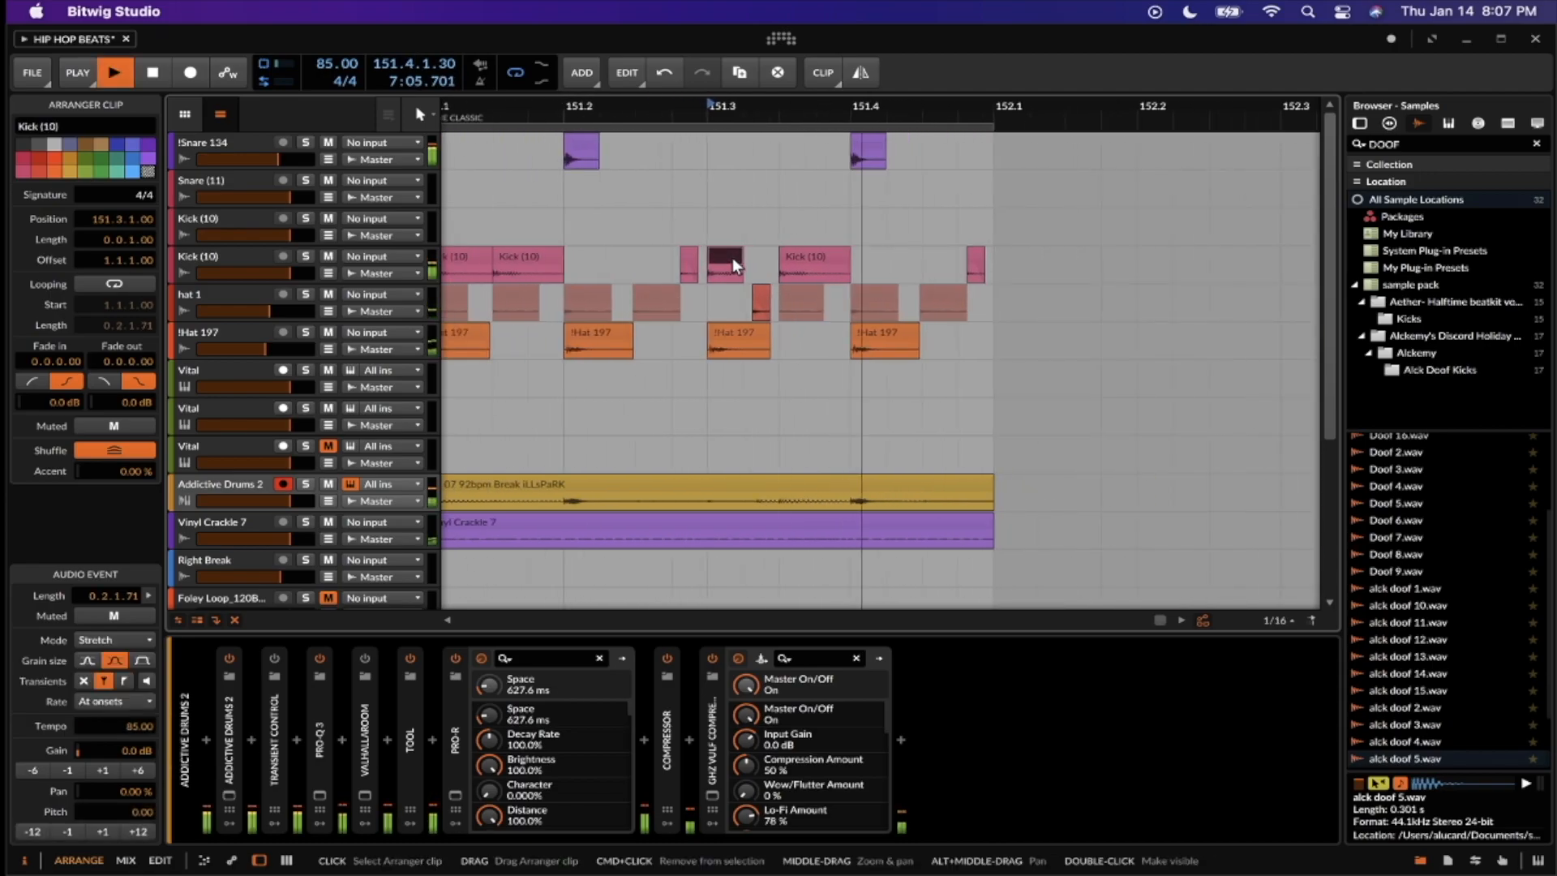
key("space")
scroll(732, 256, "up", 5)
scroll(732, 256, "down", 7)
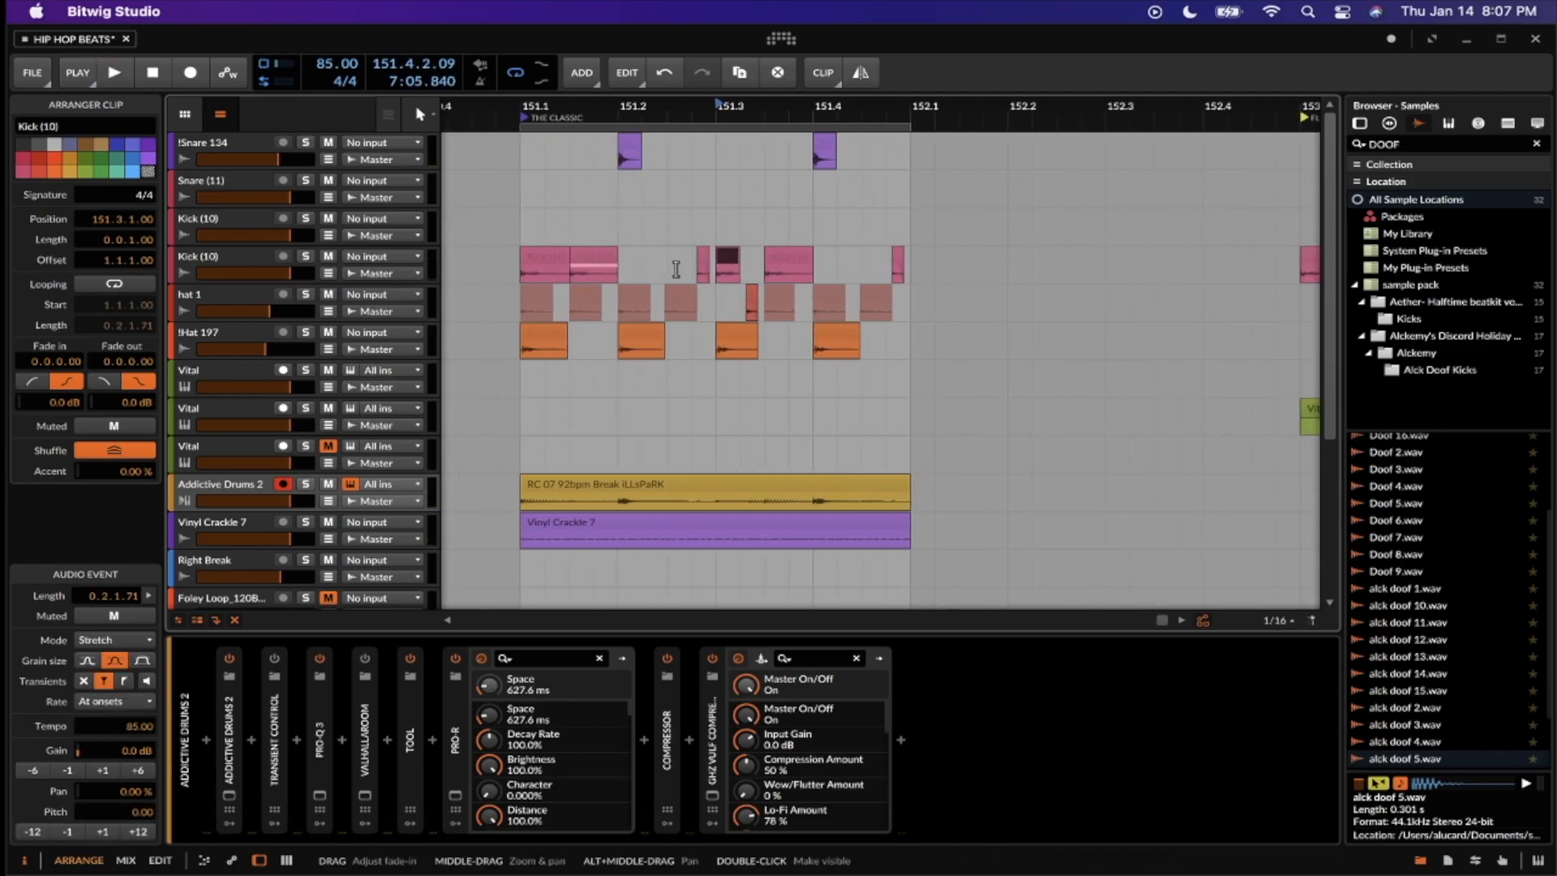
Select the opening Kick (10) clip and the one at 151.1.3.00 to review THE CLASSIC's kick placement
left_click(557, 258)
left_click(598, 262)
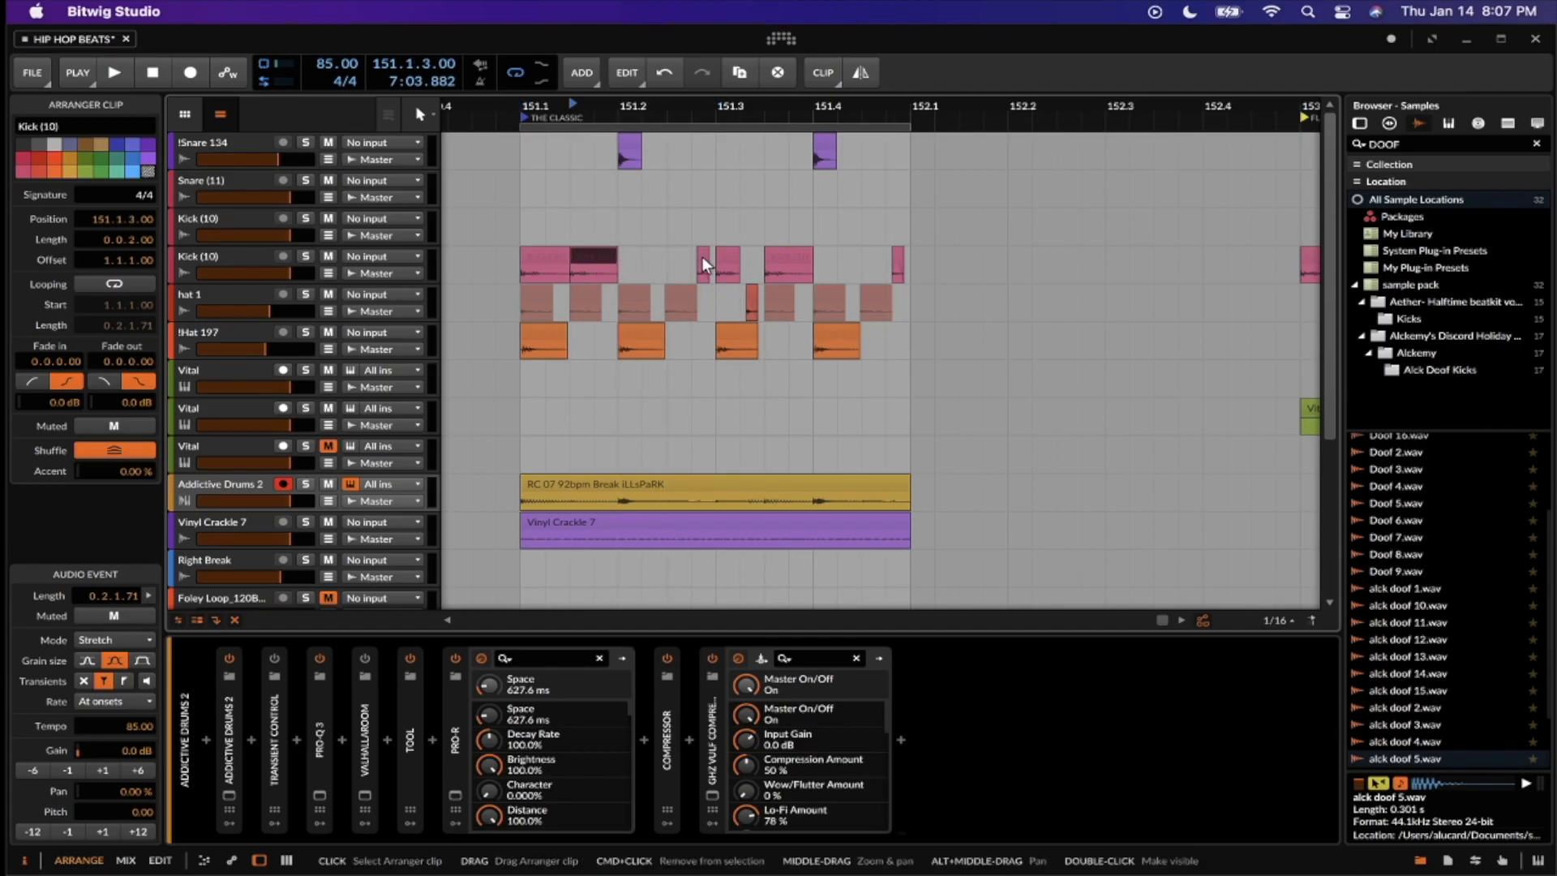
scroll(704, 256, "up", 4)
scroll(704, 257, "down", 2)
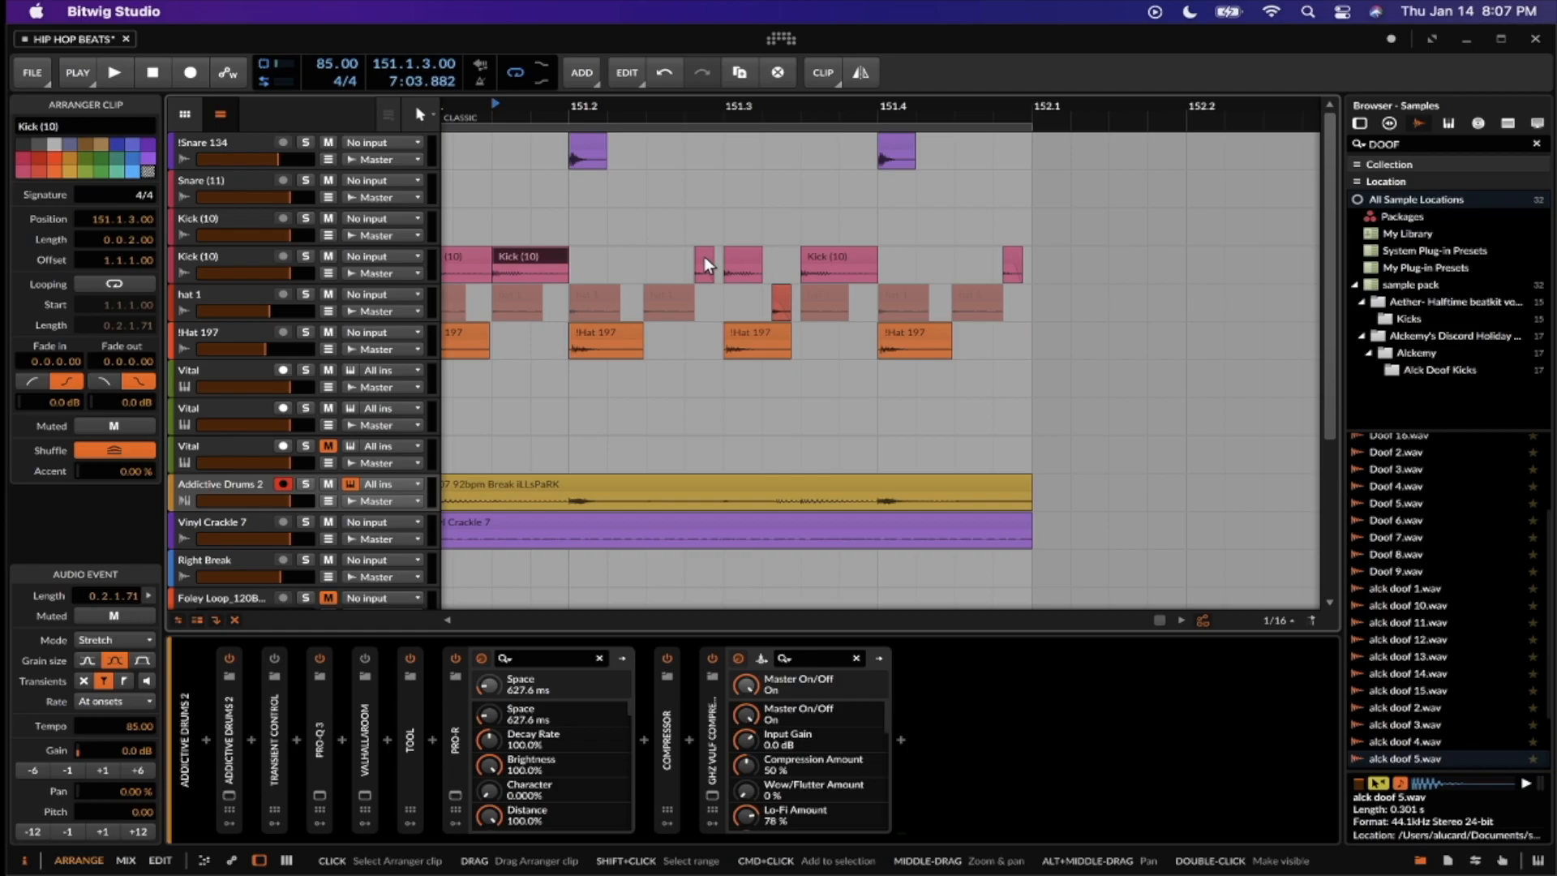
scroll(704, 256, "down", 6)
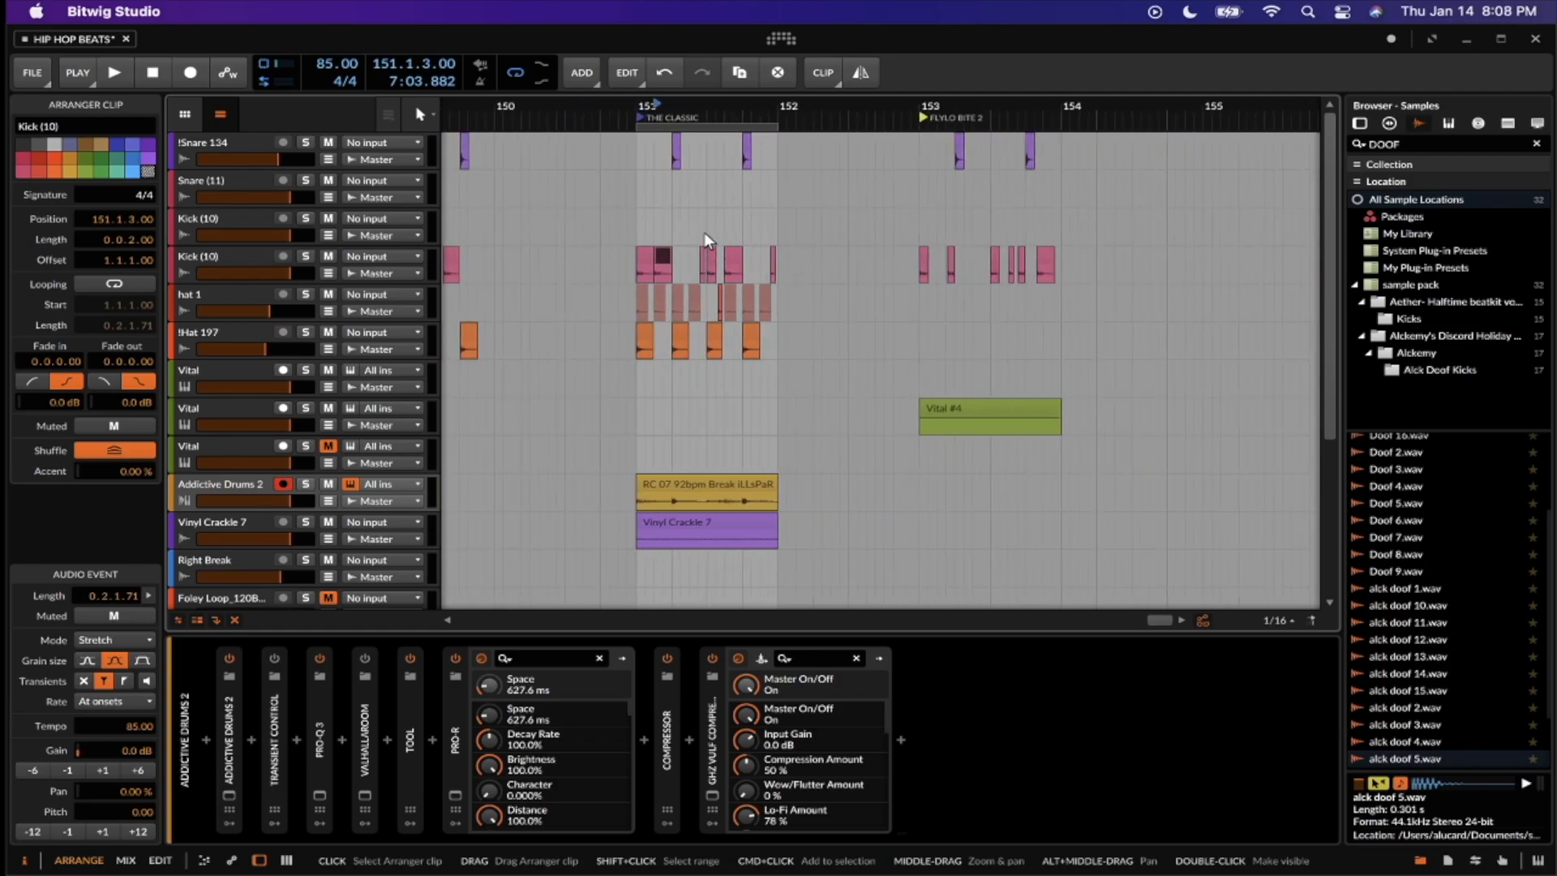
Move the loop region over FLYLO BITE 2 at 153.1.1.00 and set the playback position to its start
left_click(691, 124)
left_click_drag(691, 123, 954, 110)
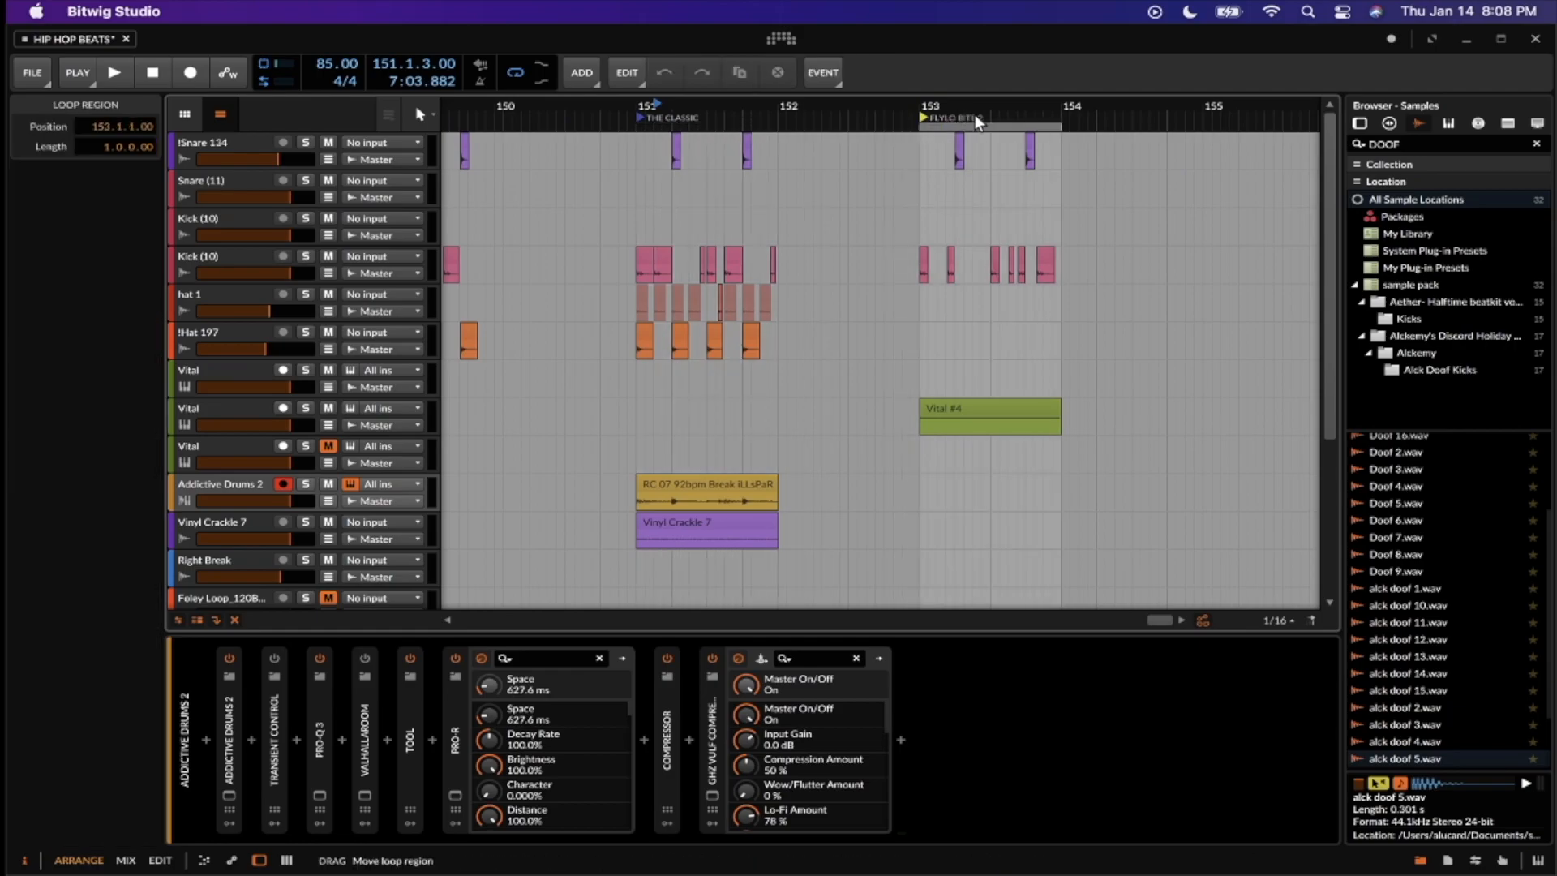
scroll(913, 210, "up", 3)
scroll(913, 209, "up", 4)
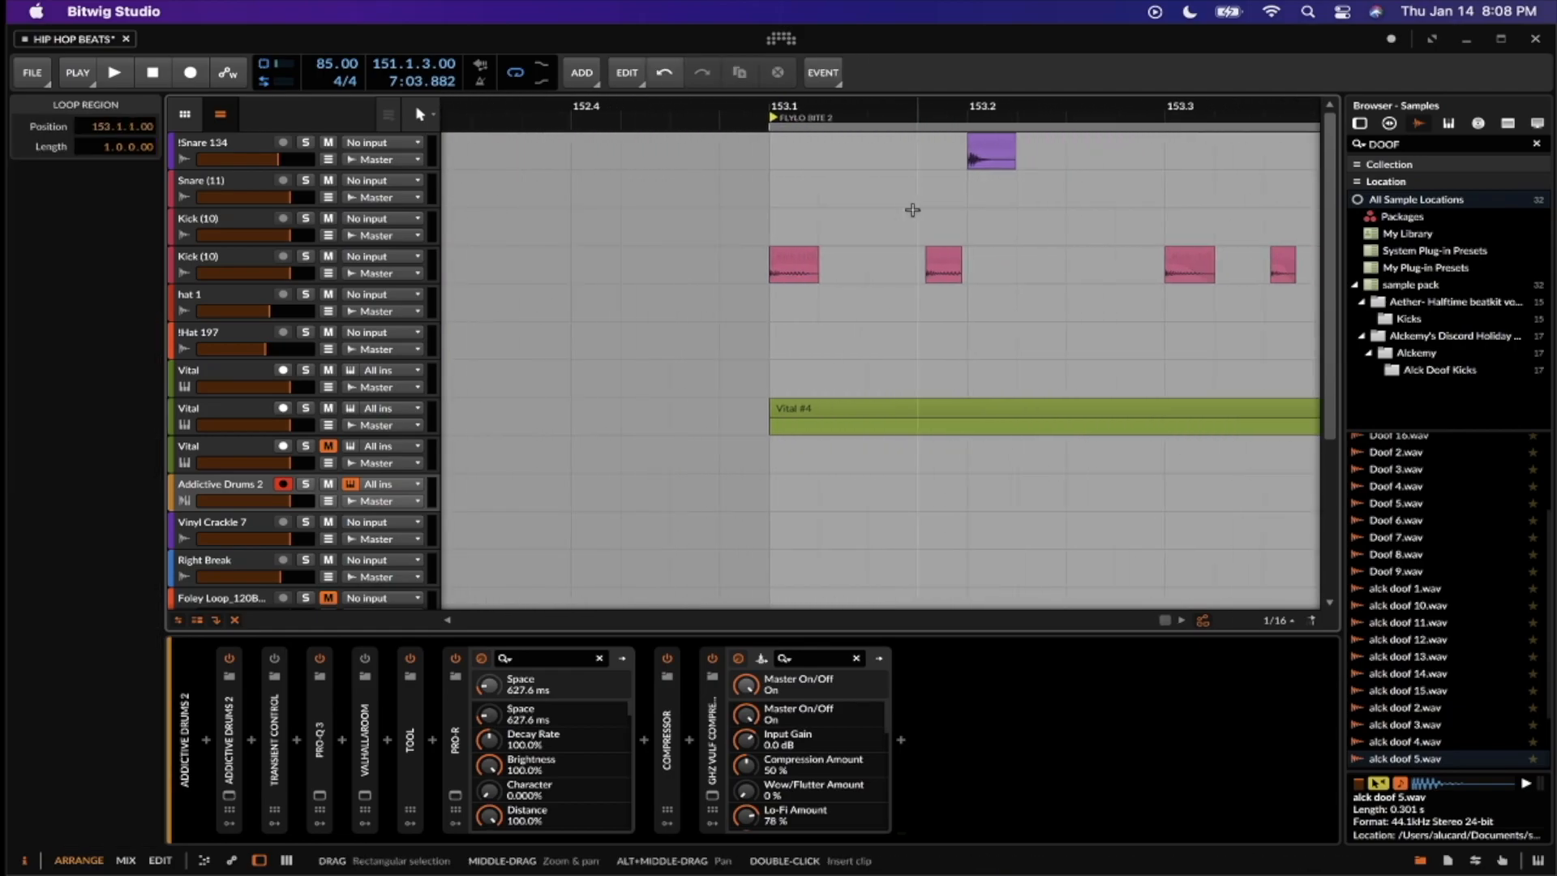
scroll(921, 198, "down", 5)
left_click(804, 169)
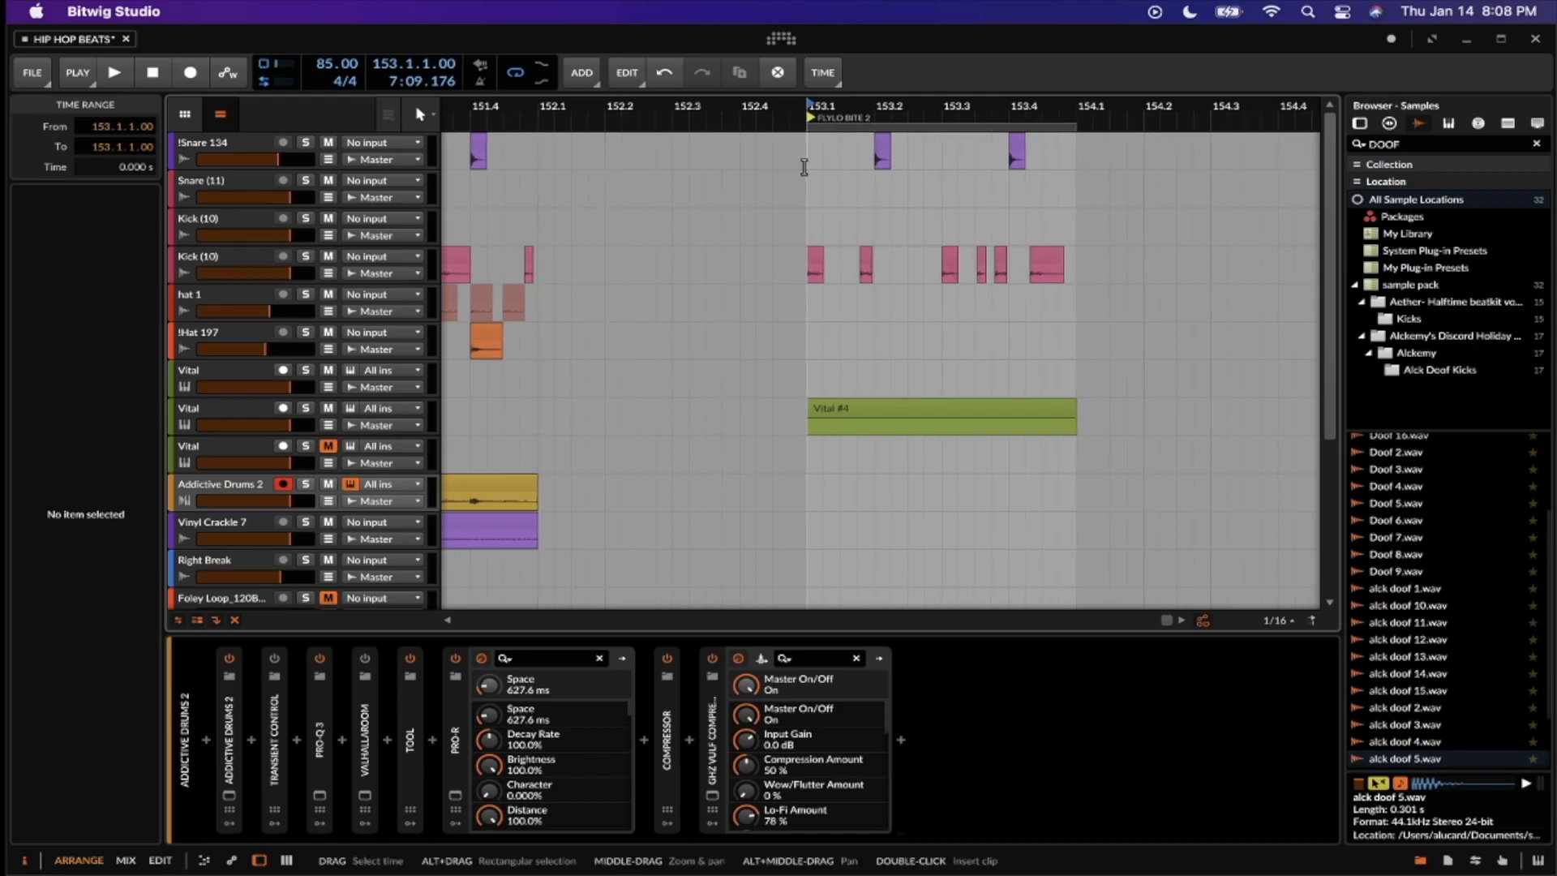
Select the Vital #4 clip in FLYLO BITE 2 and examine it alongside the kick and snare clips
scroll(804, 168, "down", 2)
left_click(862, 359)
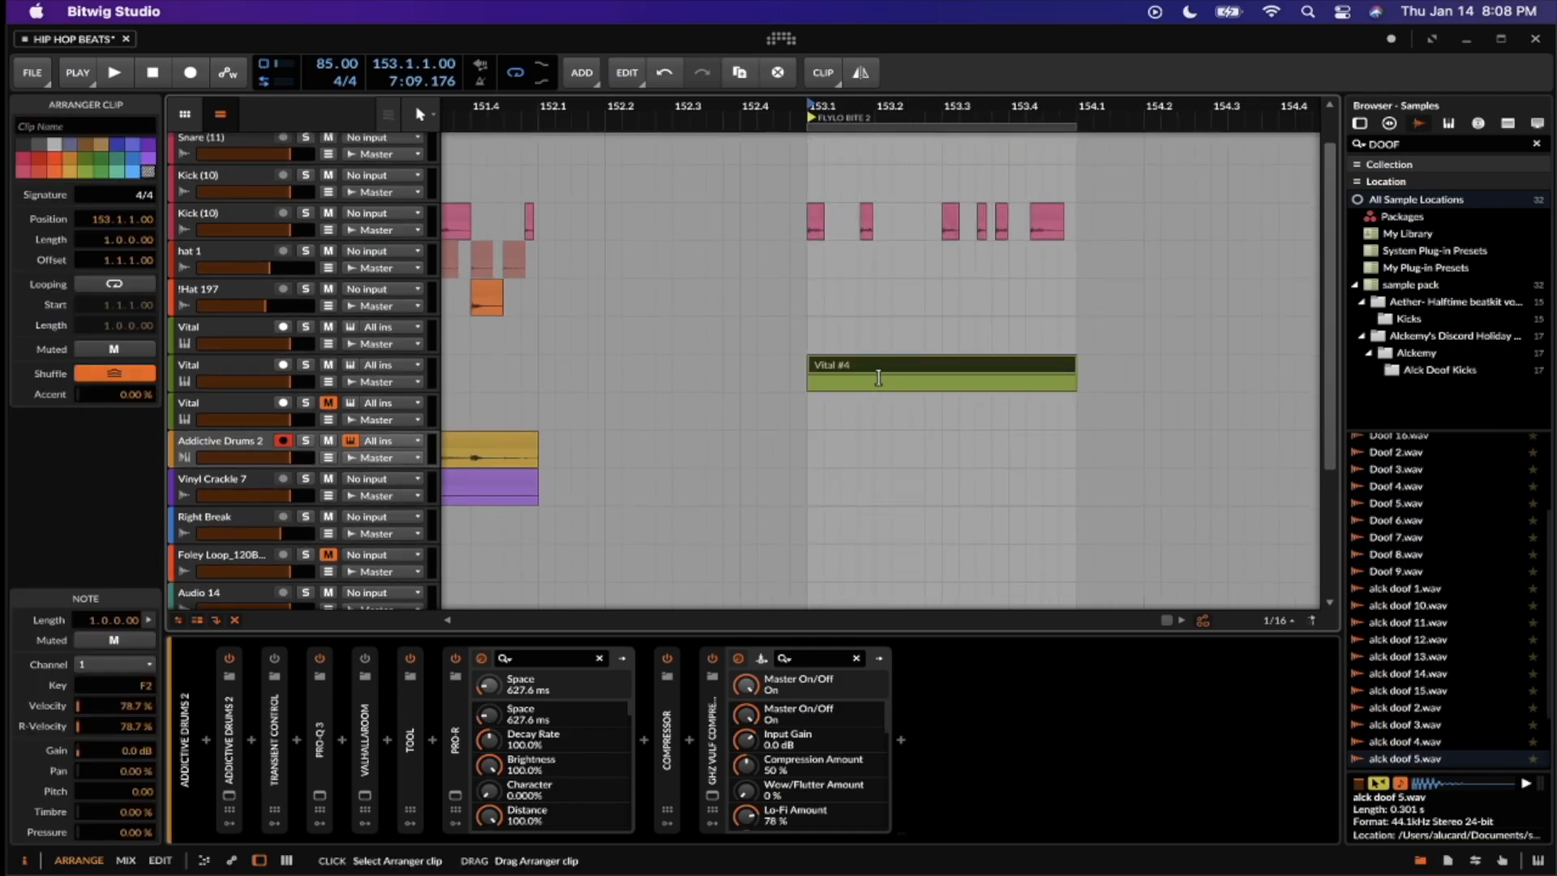
scroll(892, 349, "up", 1)
scroll(855, 341, "up", 2)
scroll(855, 340, "up", 2)
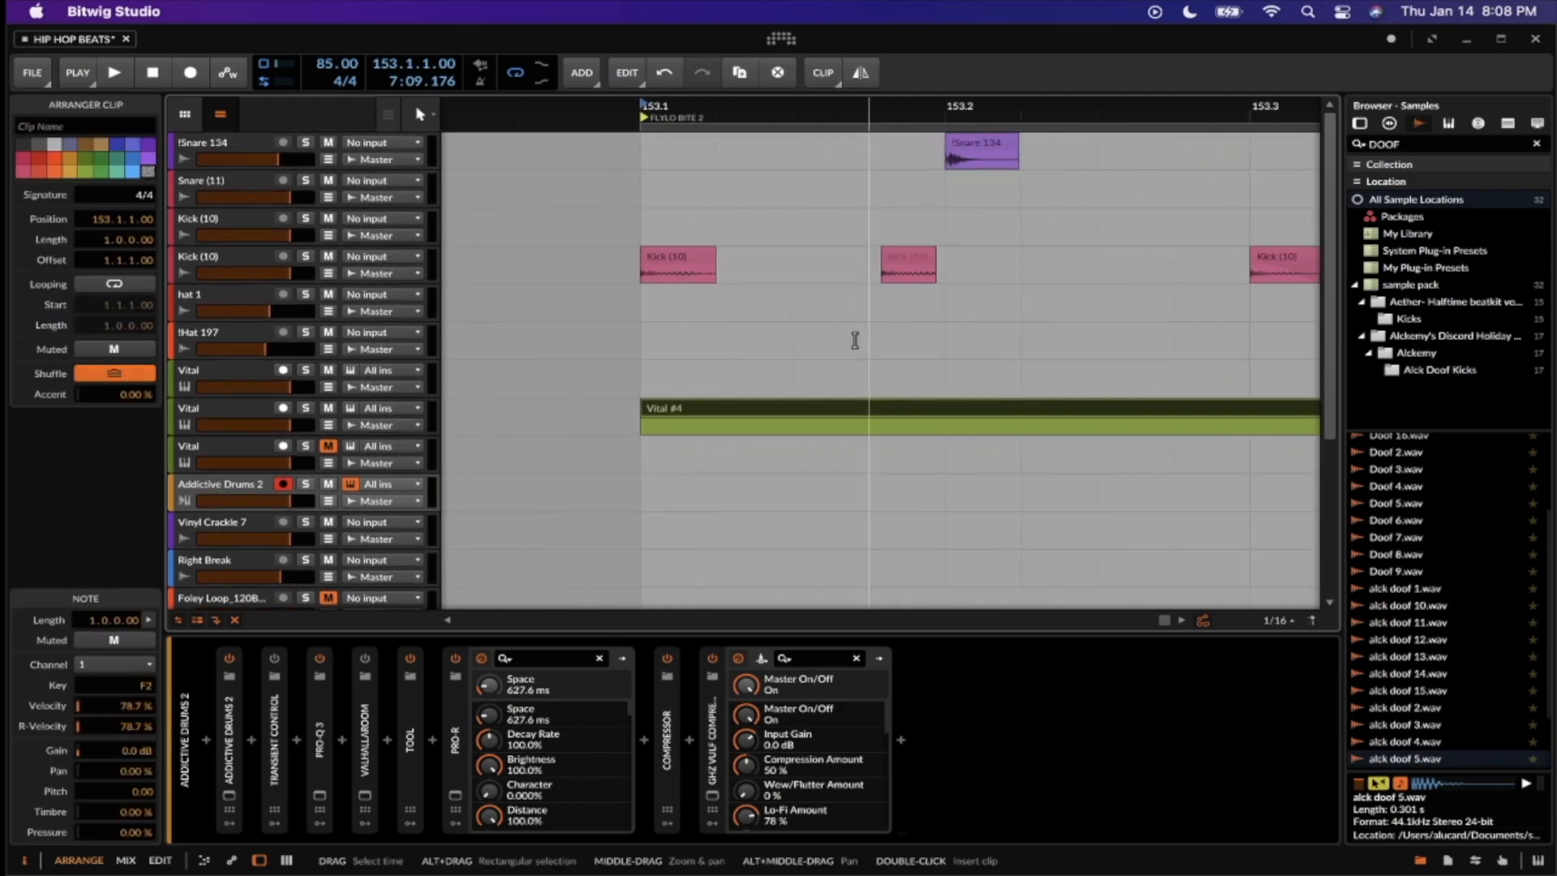
Play the FLYLO BITE 2 loop from 153.1.1.00 and stop playback
key("space")
scroll(858, 338, "down", 4)
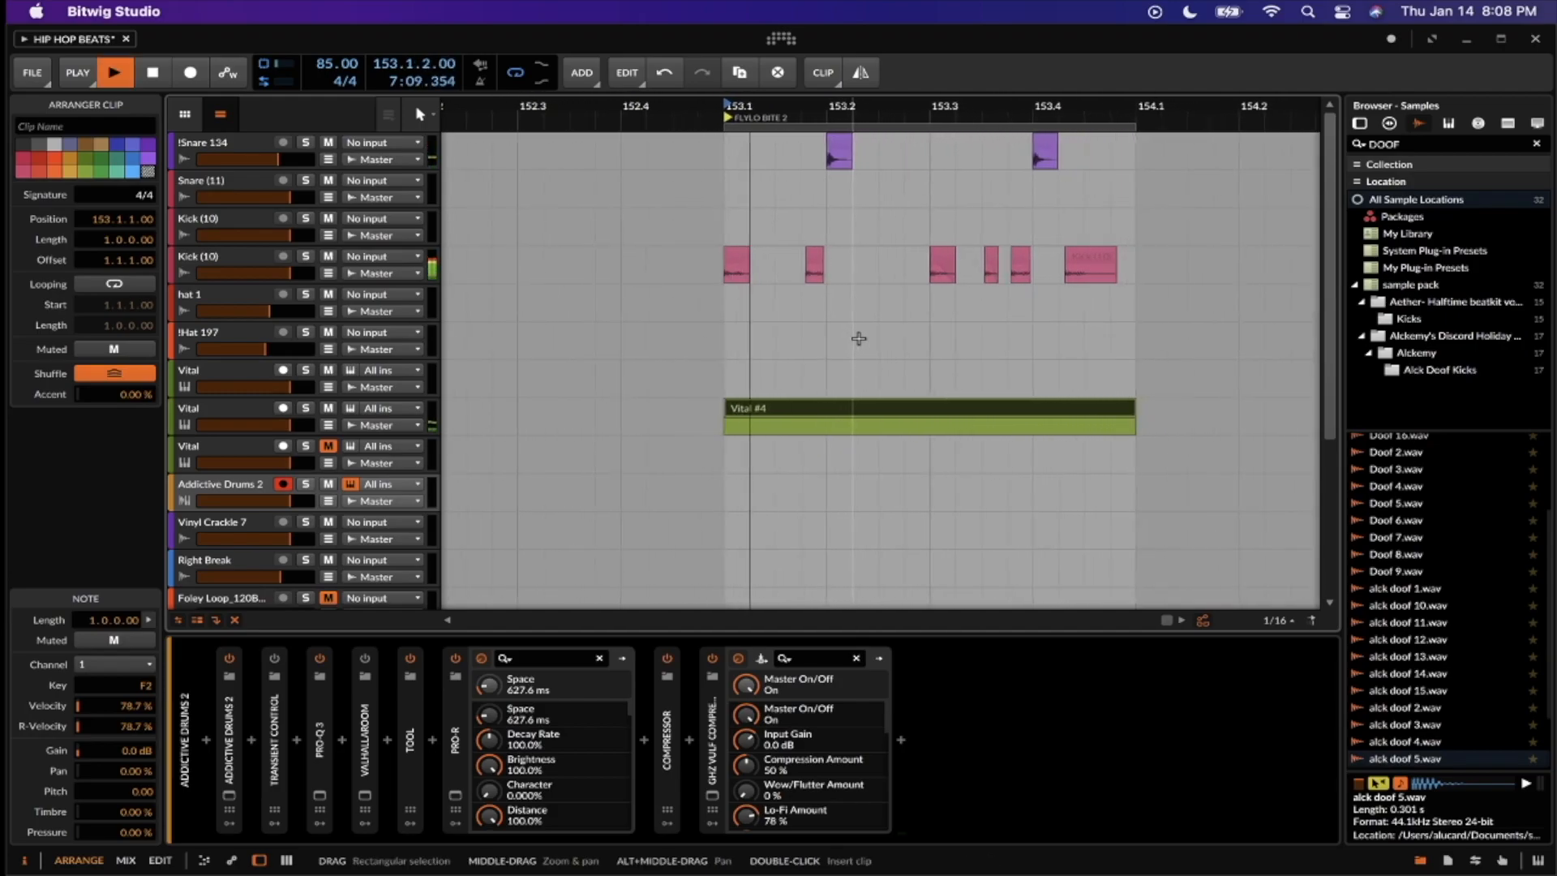
scroll(913, 289, "up", 4)
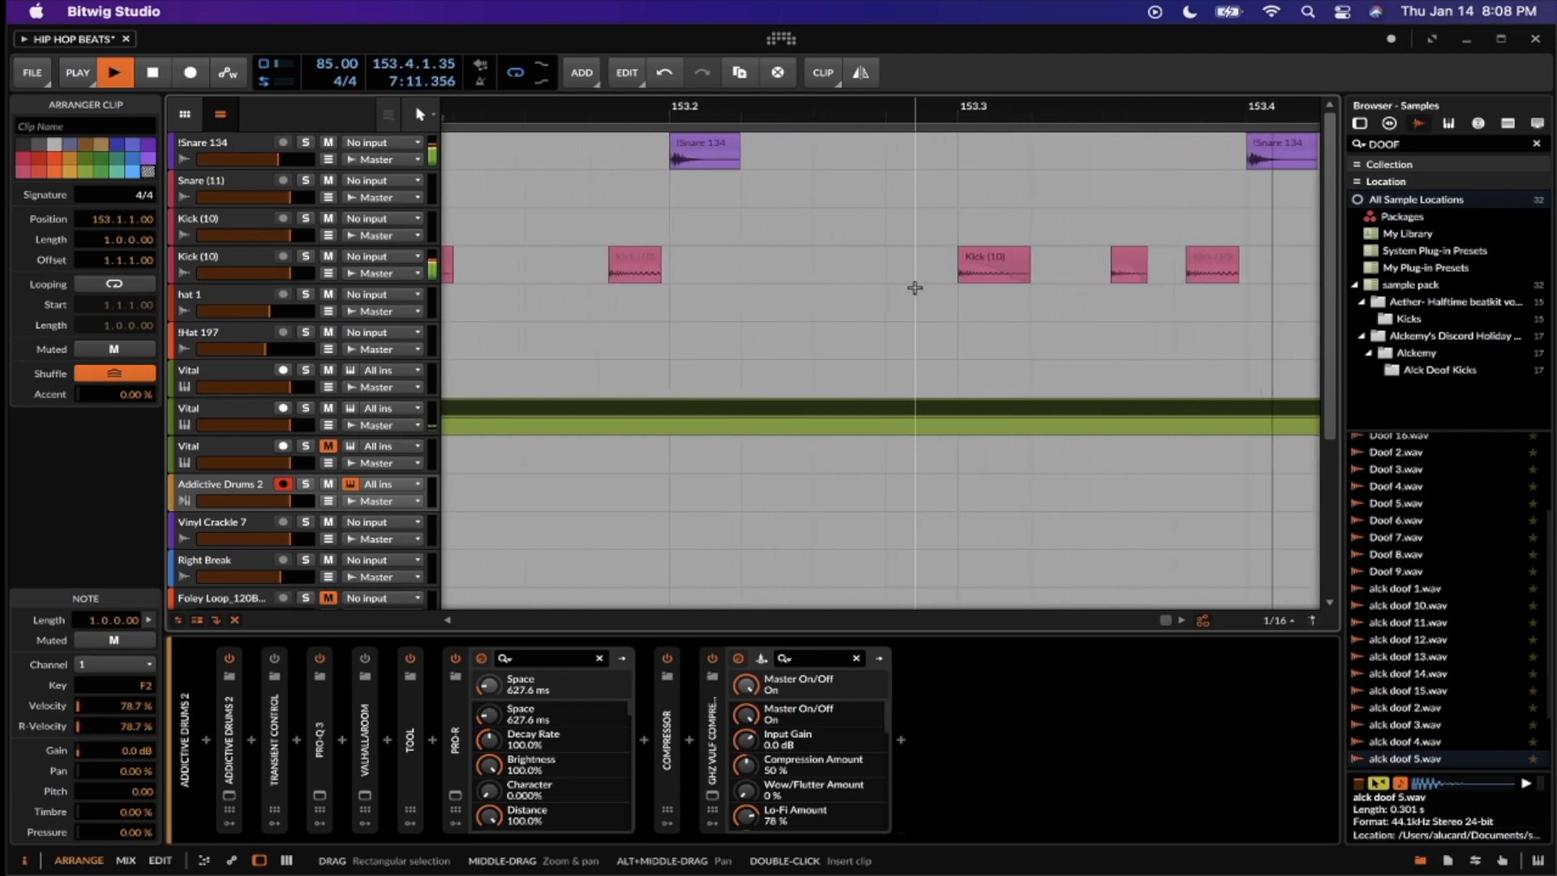
scroll(914, 288, "down", 5)
key("space")
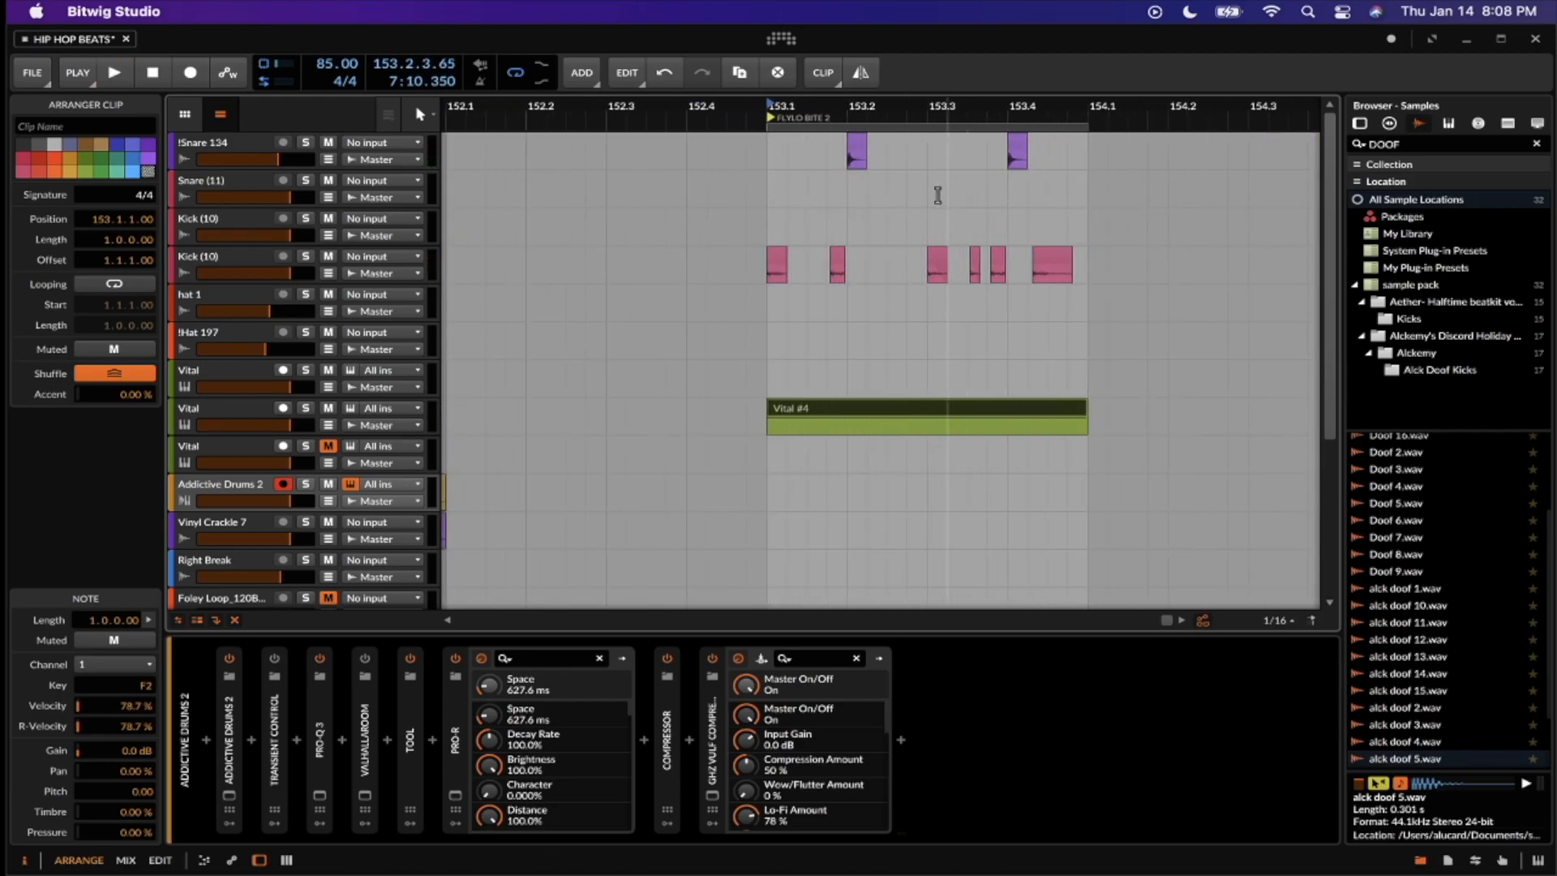
Select the first Kick (10) clip of FLYLO BITE 2 and the one at 153.1.4.16 to examine their placement
scroll(811, 256, "up", 3)
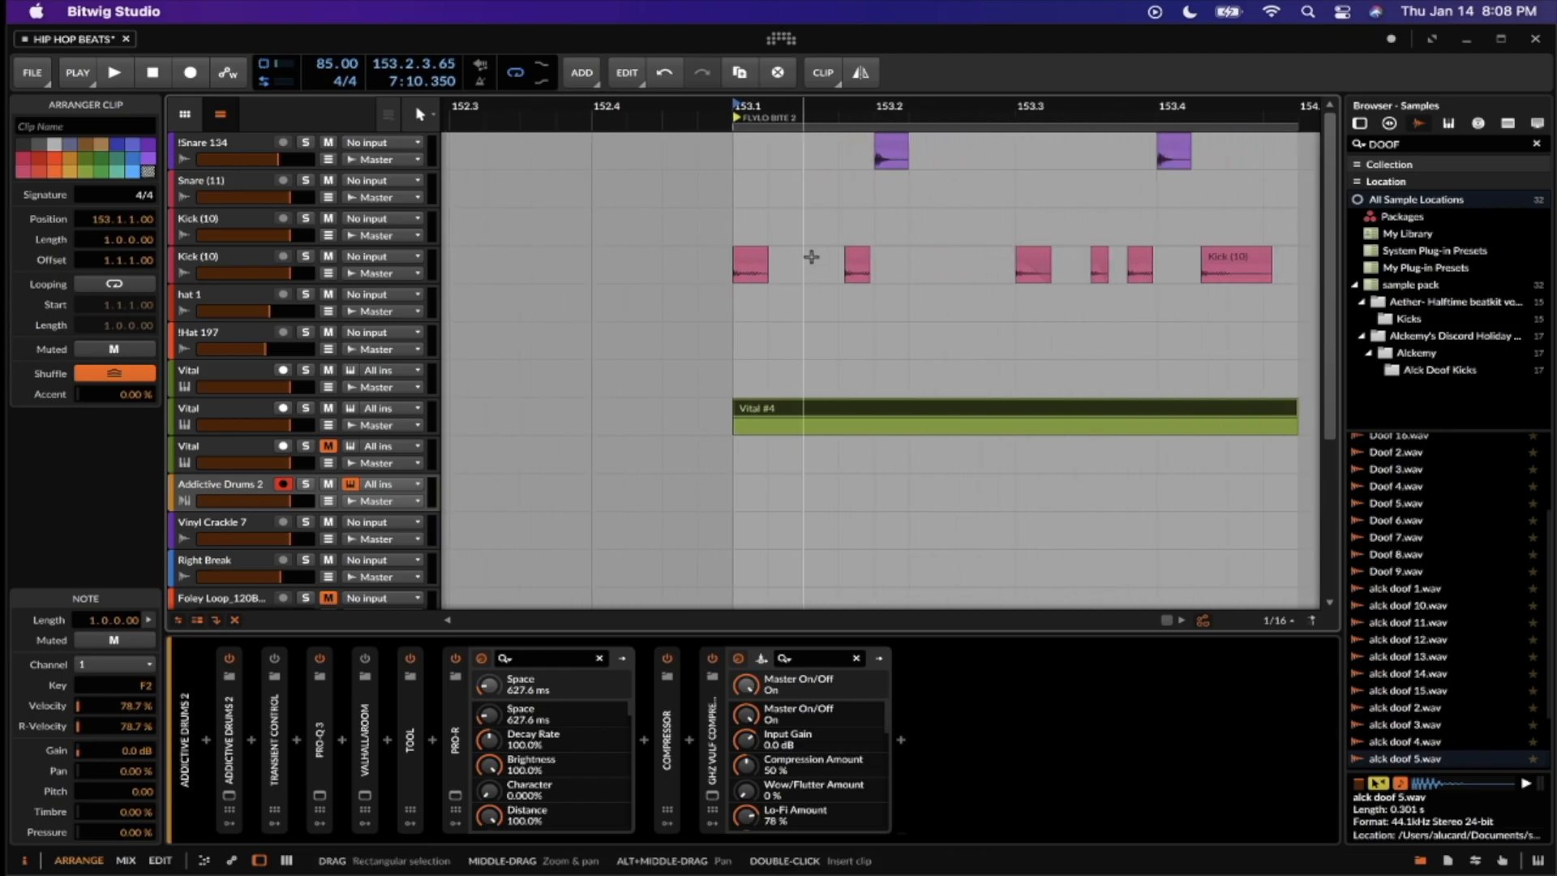
scroll(811, 256, "up", 4)
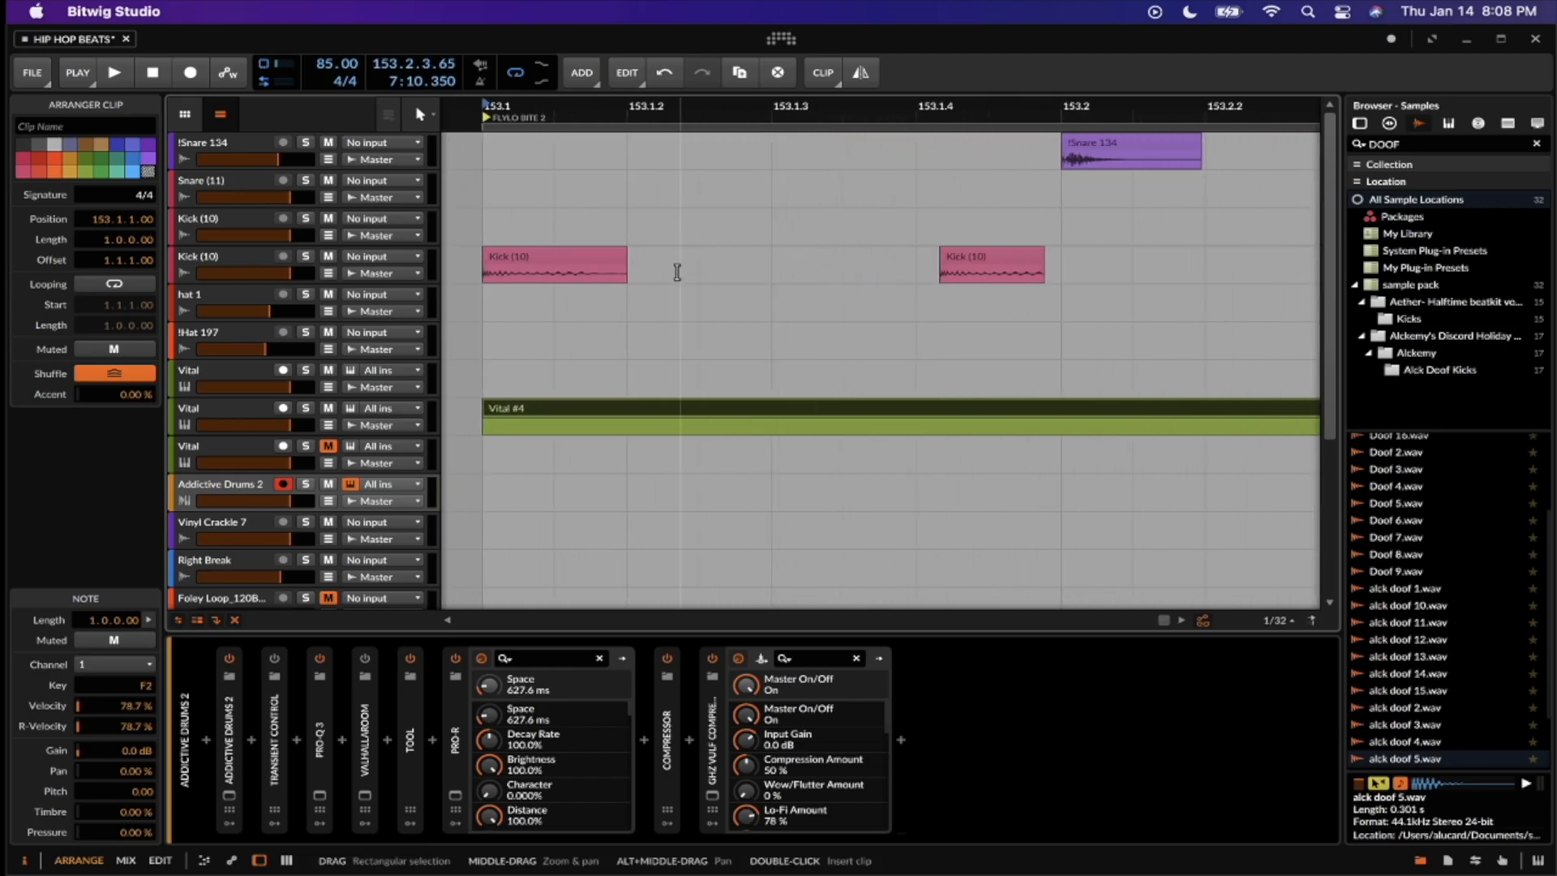
left_click(618, 256)
scroll(806, 250, "right", 3)
left_click(882, 258)
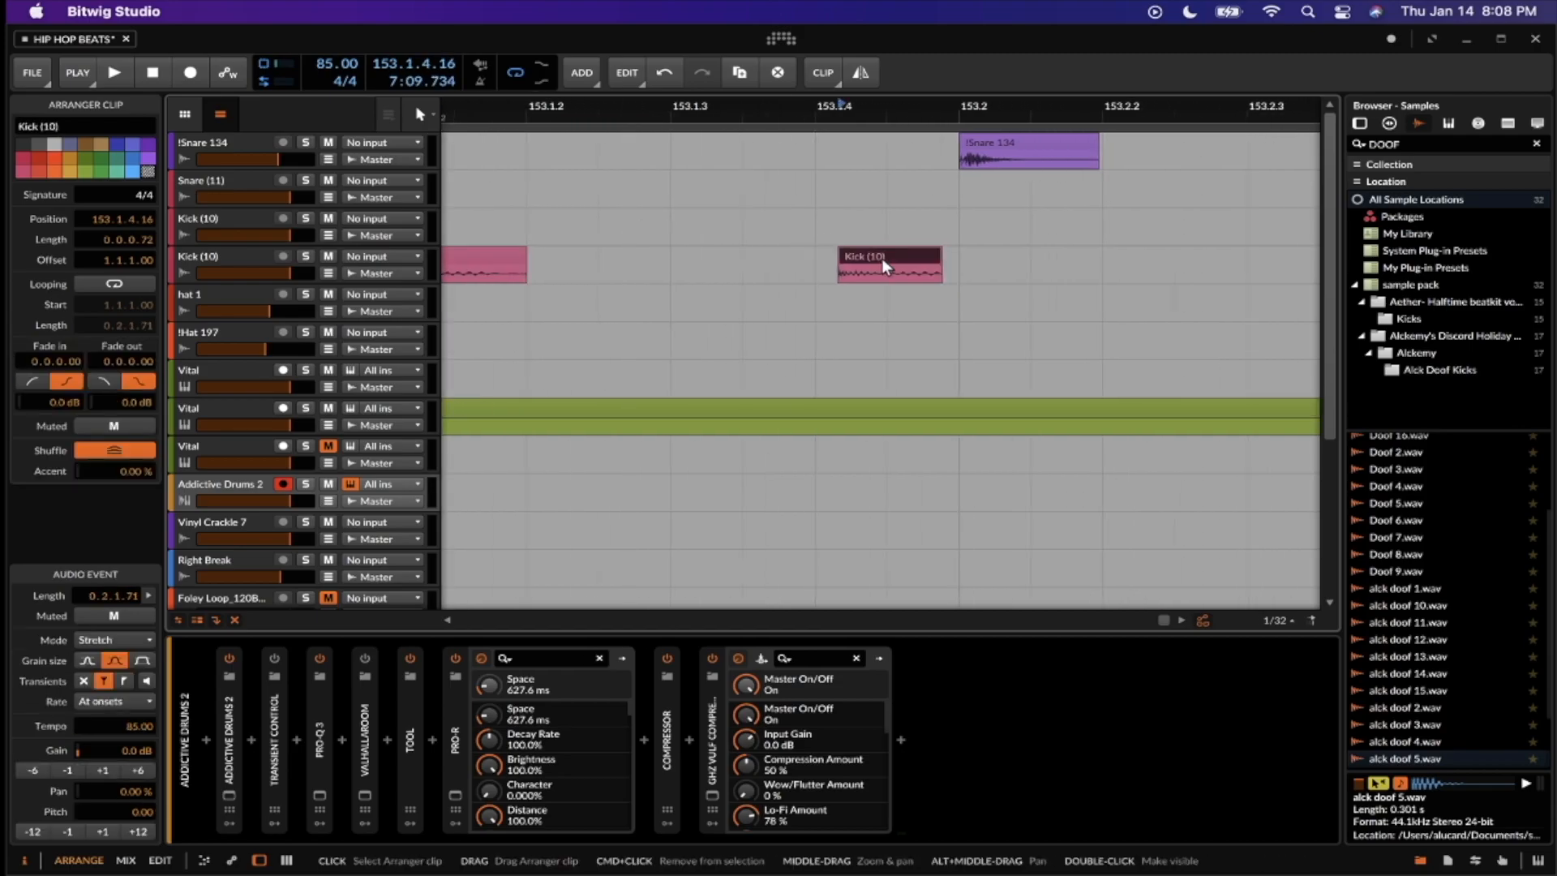
Select the Kick (10) clip at 153.3.1.00 and compare its position with the kicks that follow
scroll(882, 259, "down", 3)
scroll(883, 260, "right", 5)
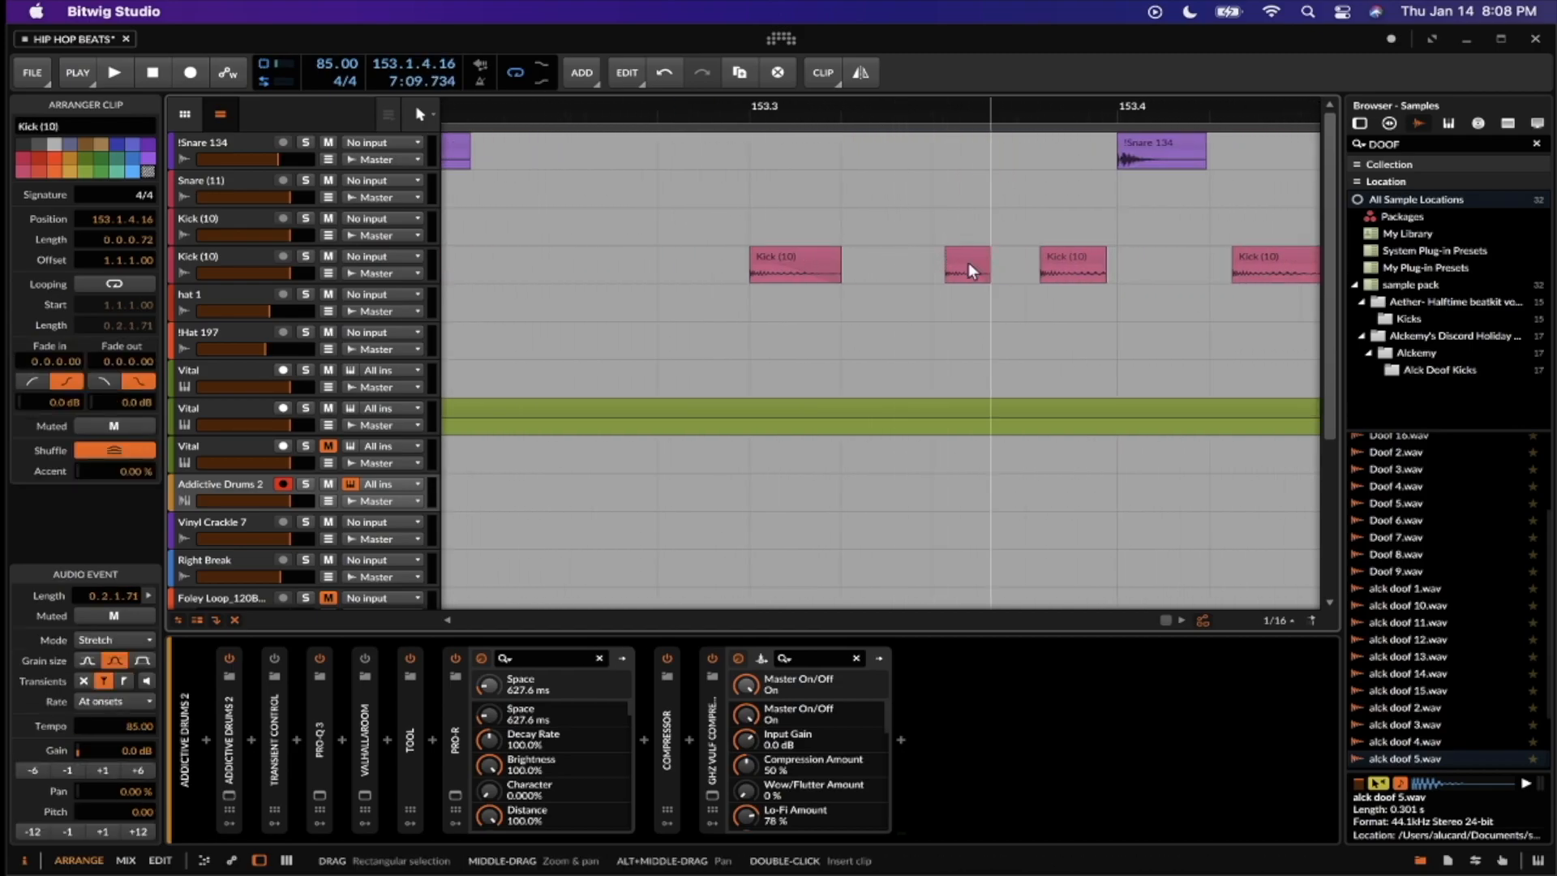
left_click(781, 254)
scroll(782, 252, "up", 1)
scroll(782, 252, "right", 2)
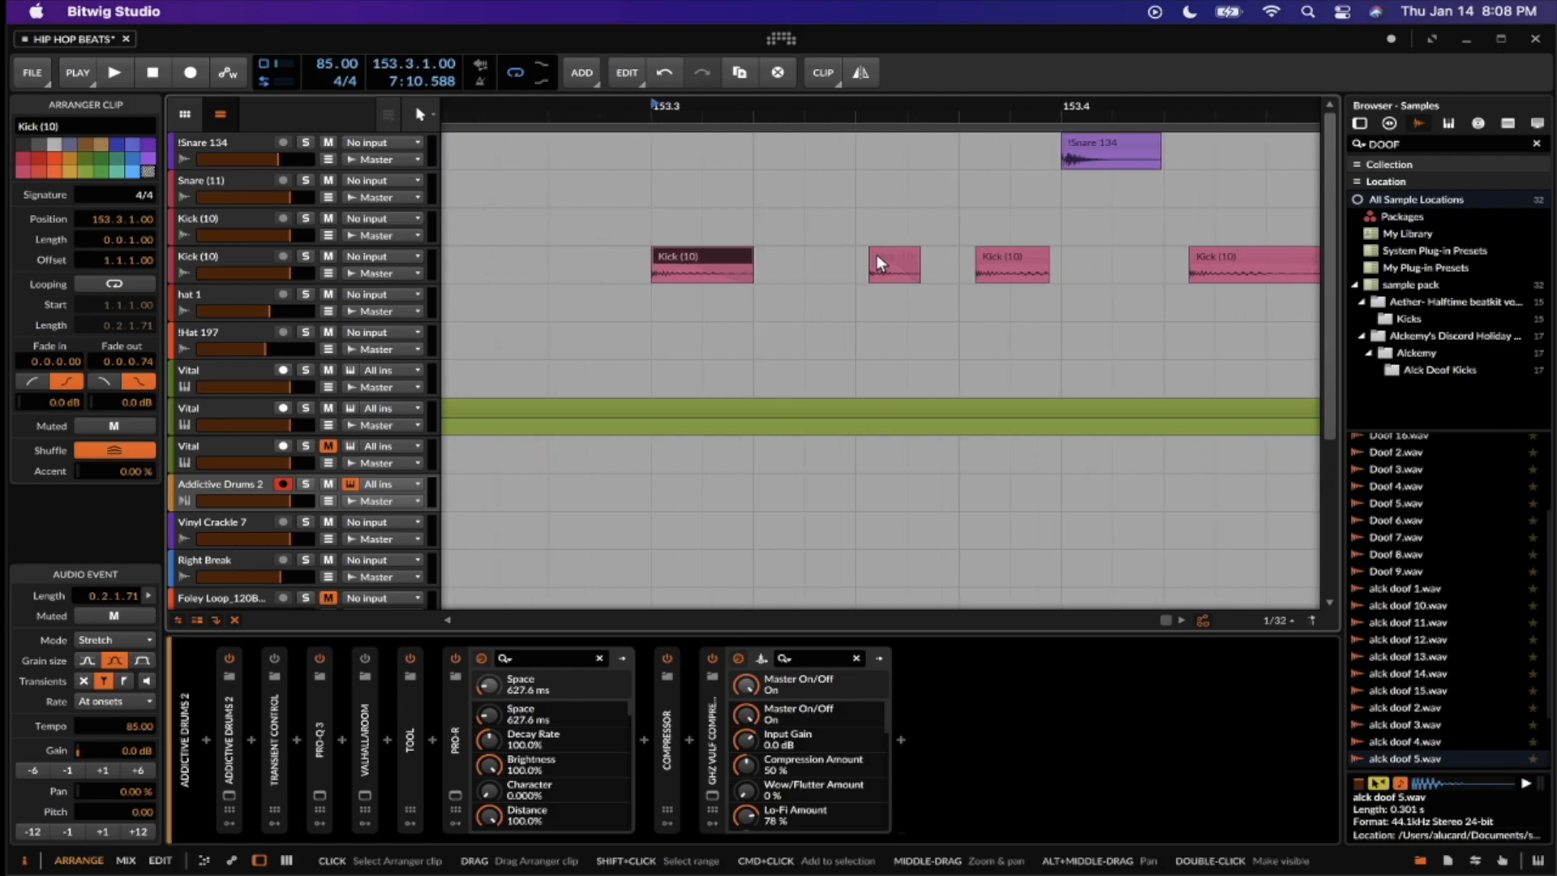
Audition FLYLO BITE 2 from the short kick after 153.3 and from the Kick (10) clip at 153.3.1.00
left_click(875, 254)
key("space")
key("space")
scroll(878, 254, "down", 2)
key("space")
left_click(751, 253)
key("space")
key("space")
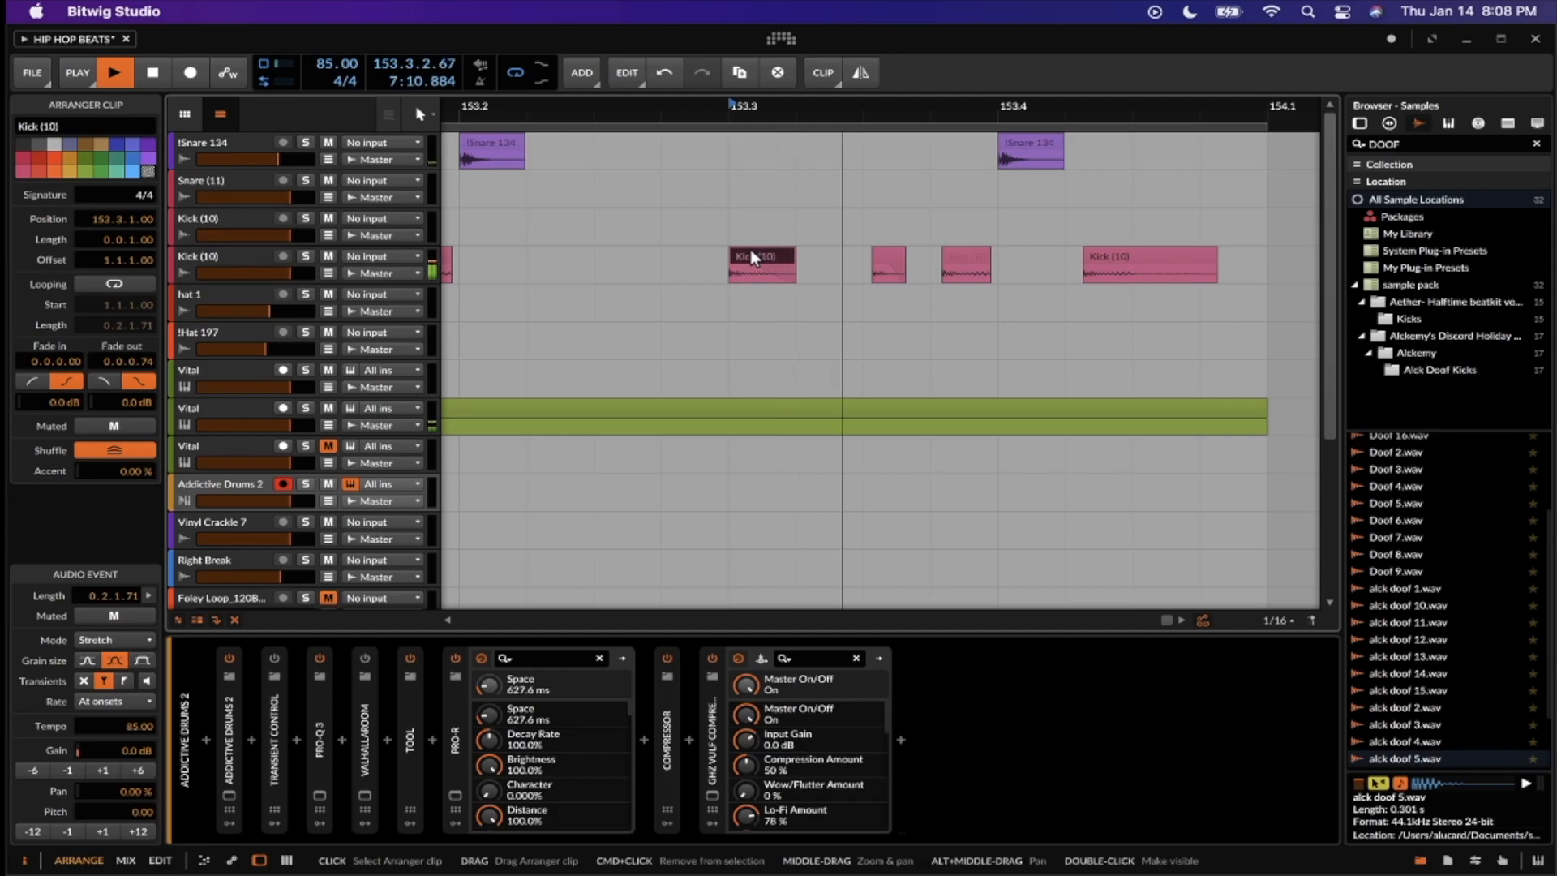
Stop playback and select the Kick (10) clip at 153.4.2.25 to examine its placement after the second snare
scroll(751, 250, "down", 4)
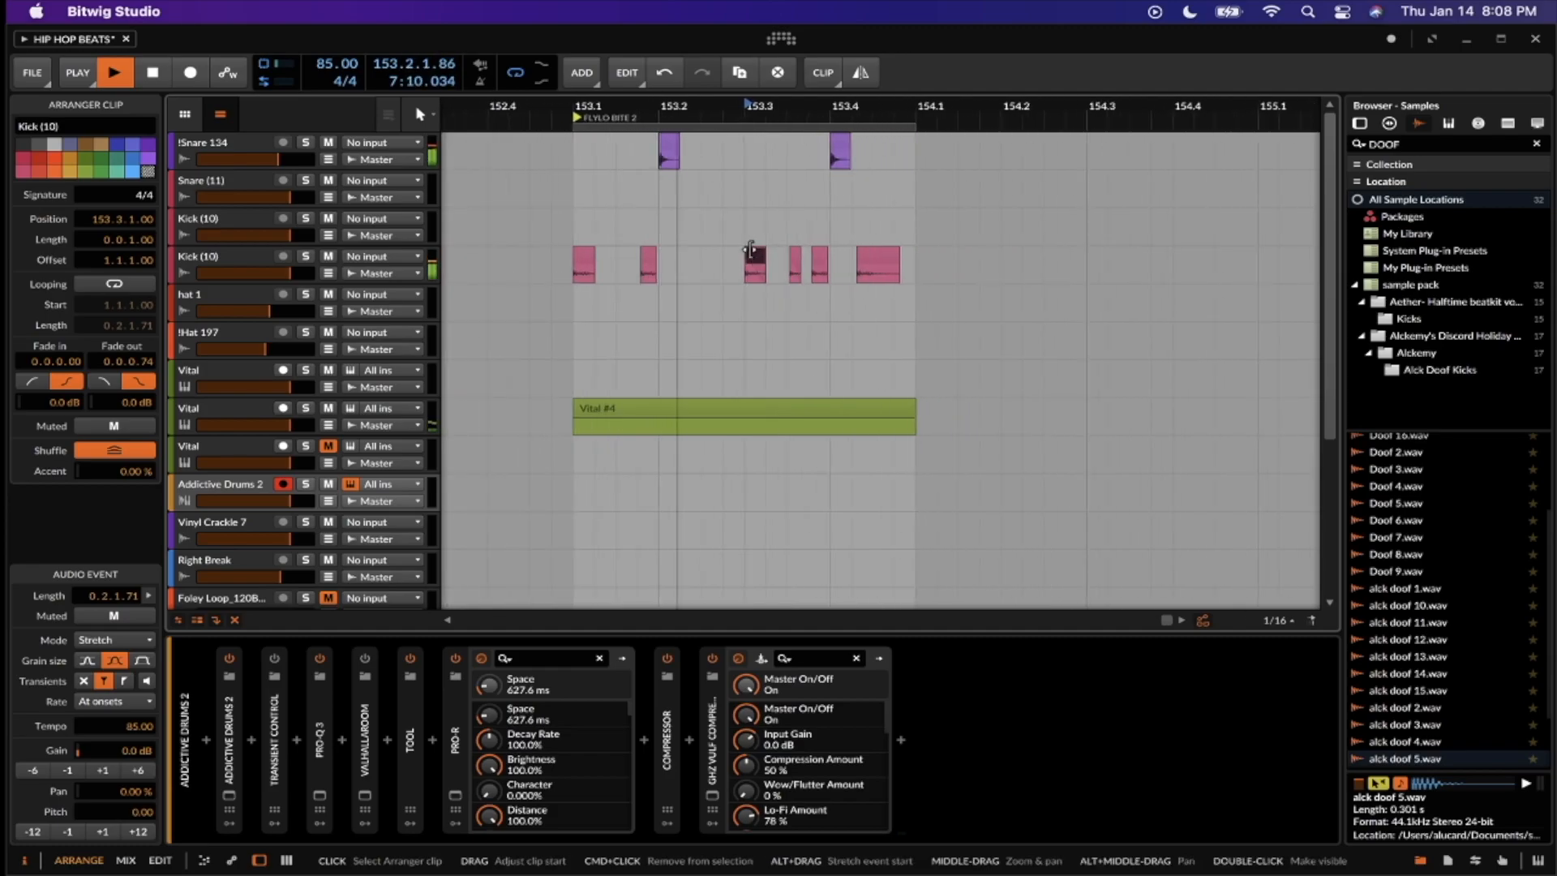
scroll(751, 250, "up", 6)
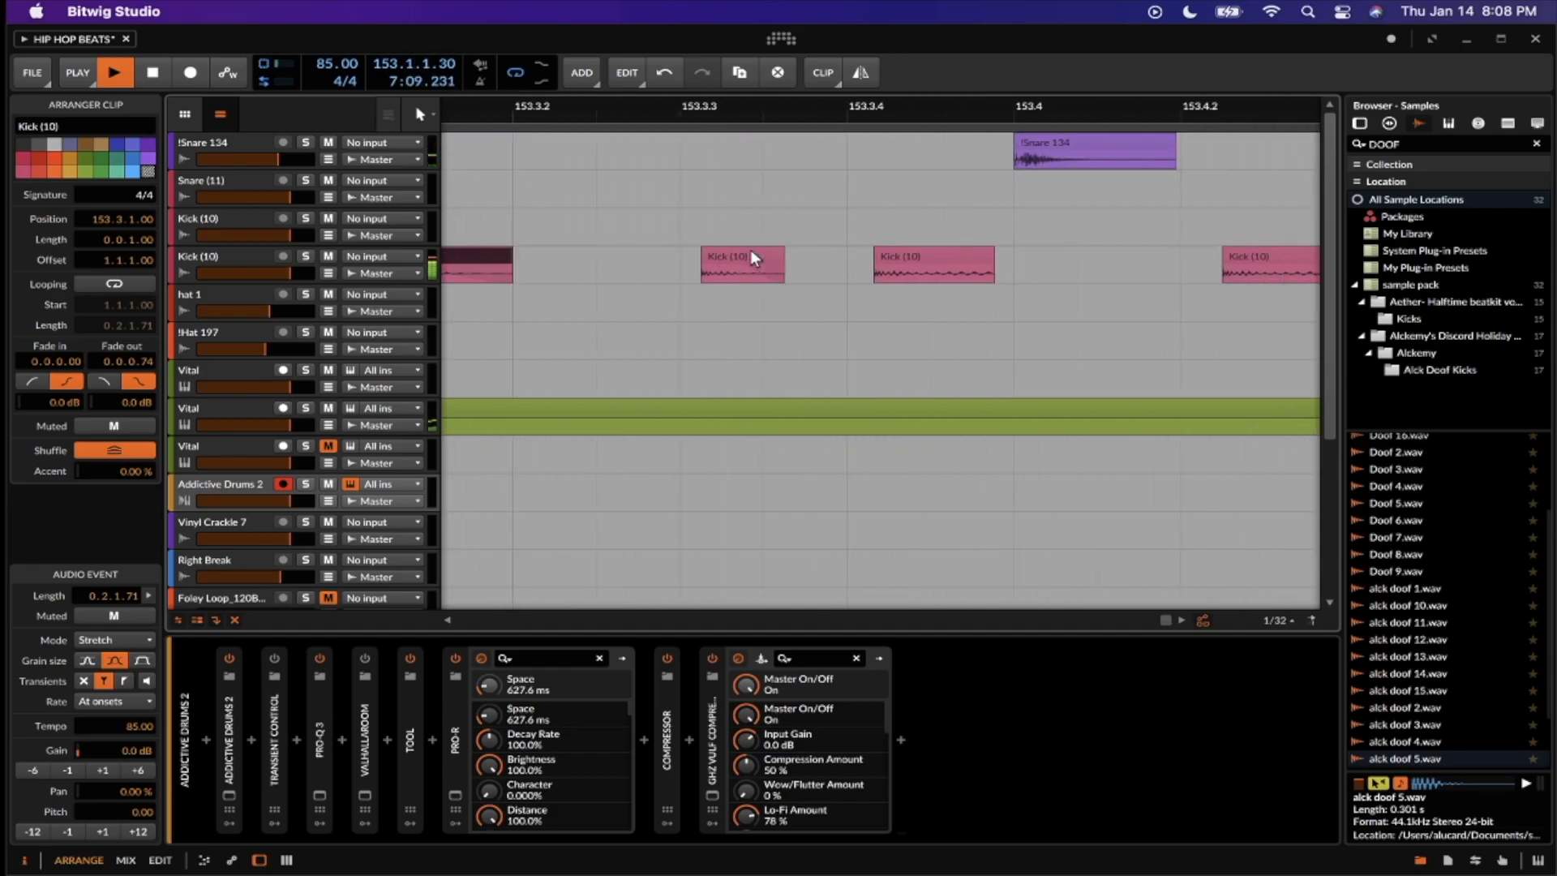
scroll(751, 251, "right", 4)
key("space")
left_click(927, 250)
scroll(927, 250, "down", 3)
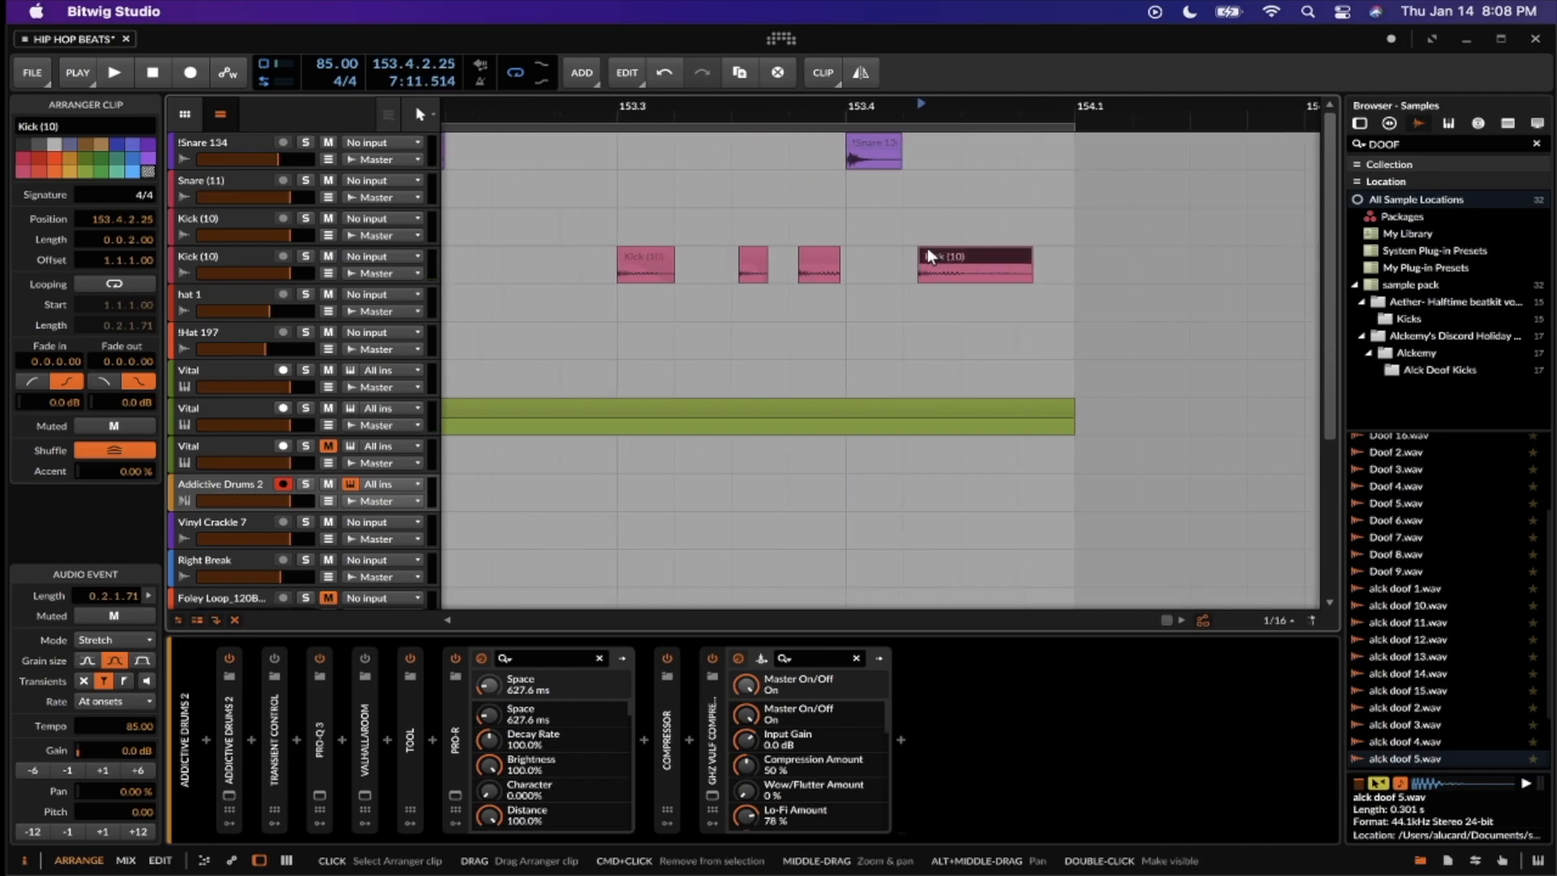
Select the Vital #4 clip and the first Kick (10) clip to review how they line up at 153.1.1.00
scroll(927, 248, "left", 4)
scroll(926, 248, "down", 4)
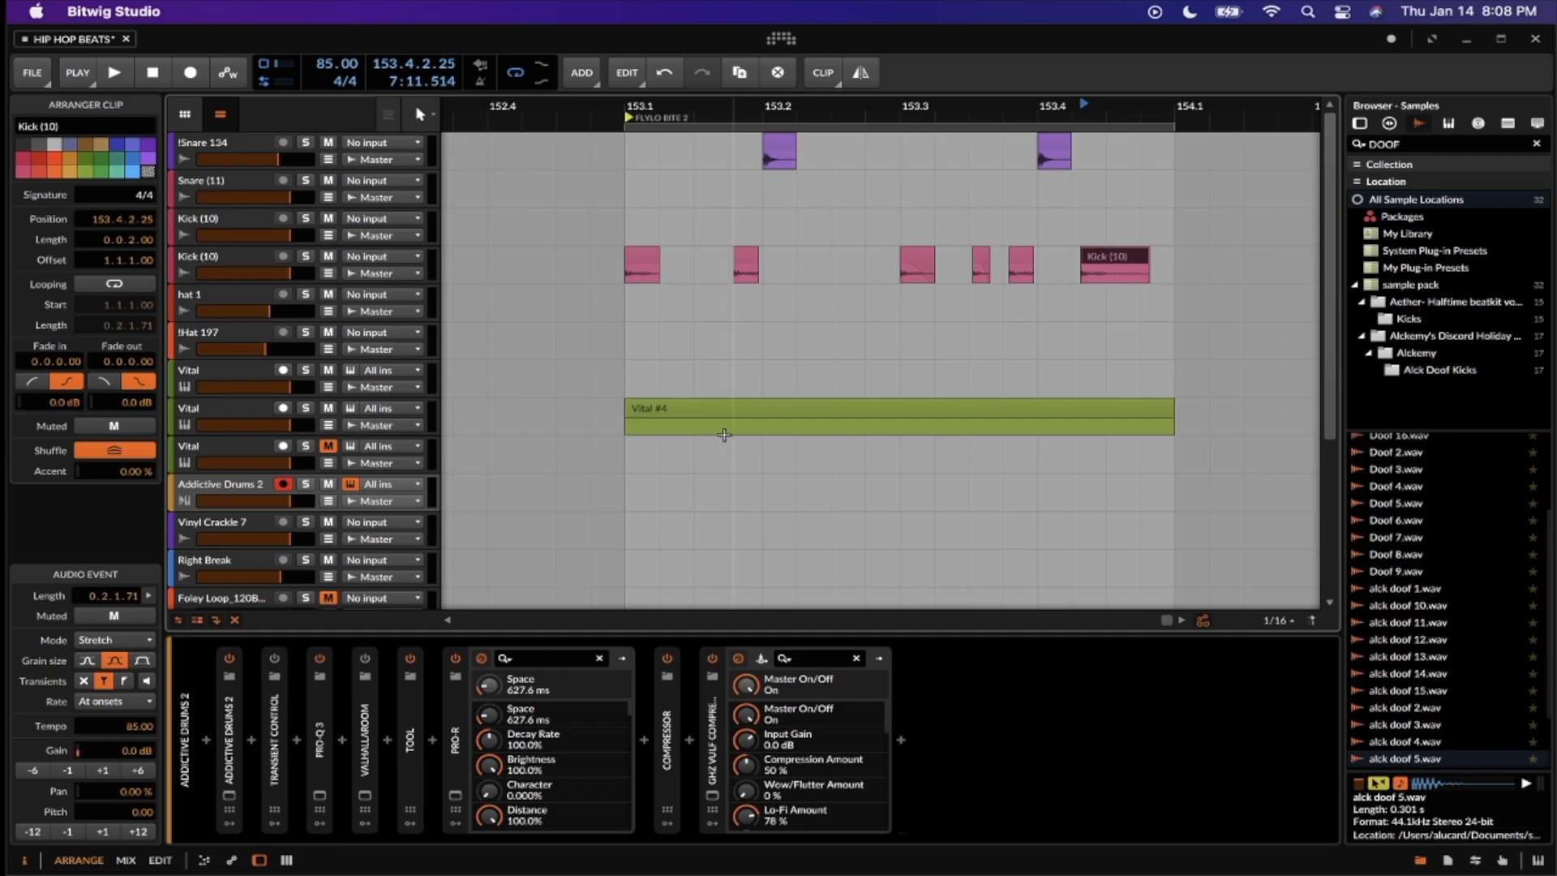
left_click(704, 410)
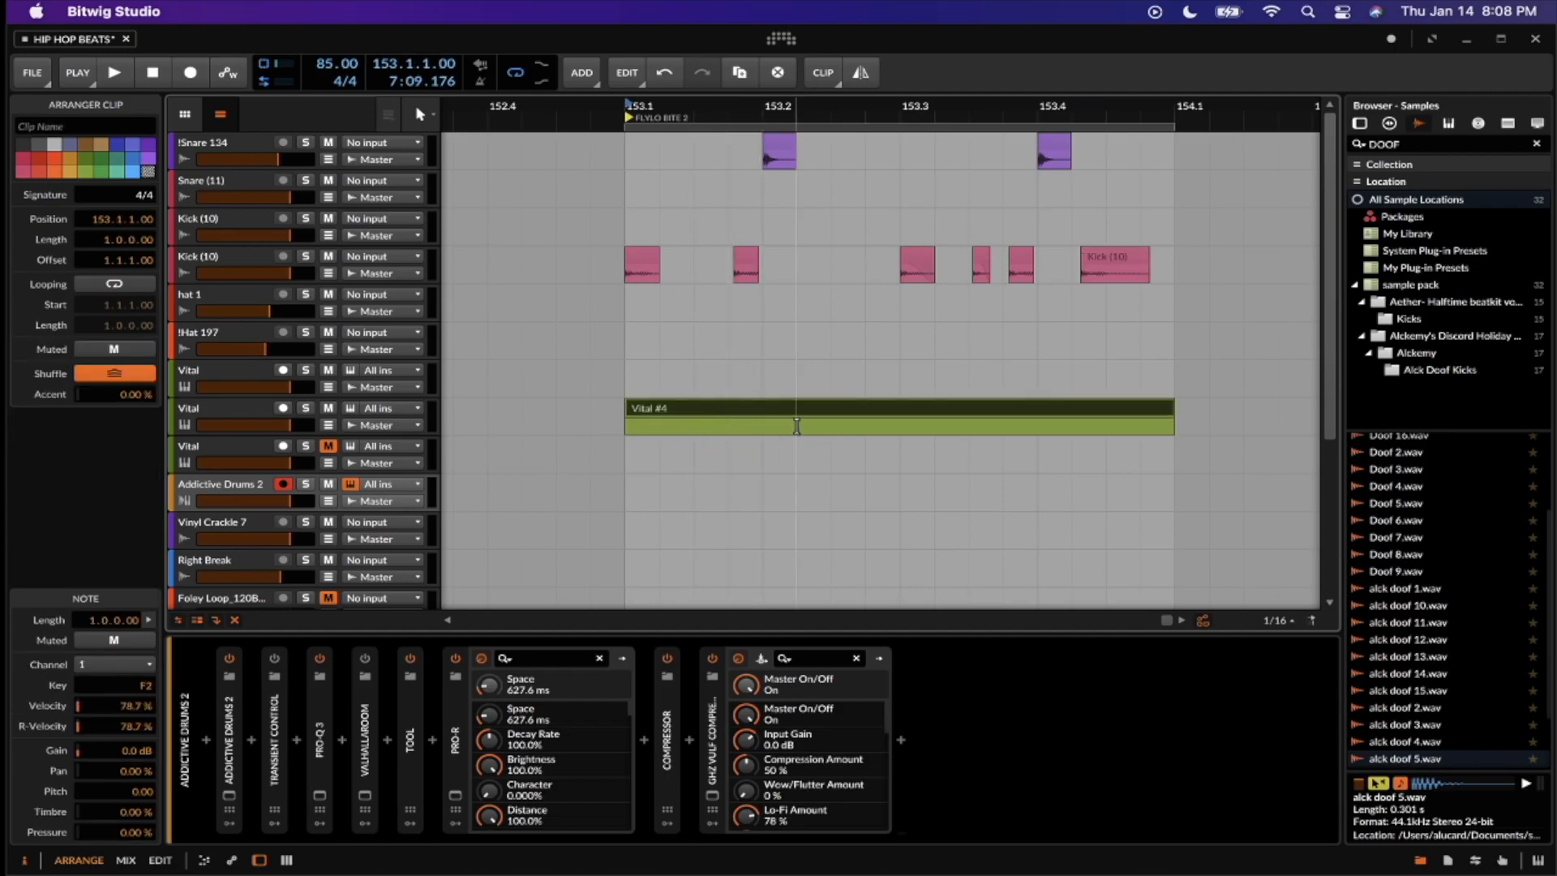
left_click(649, 255)
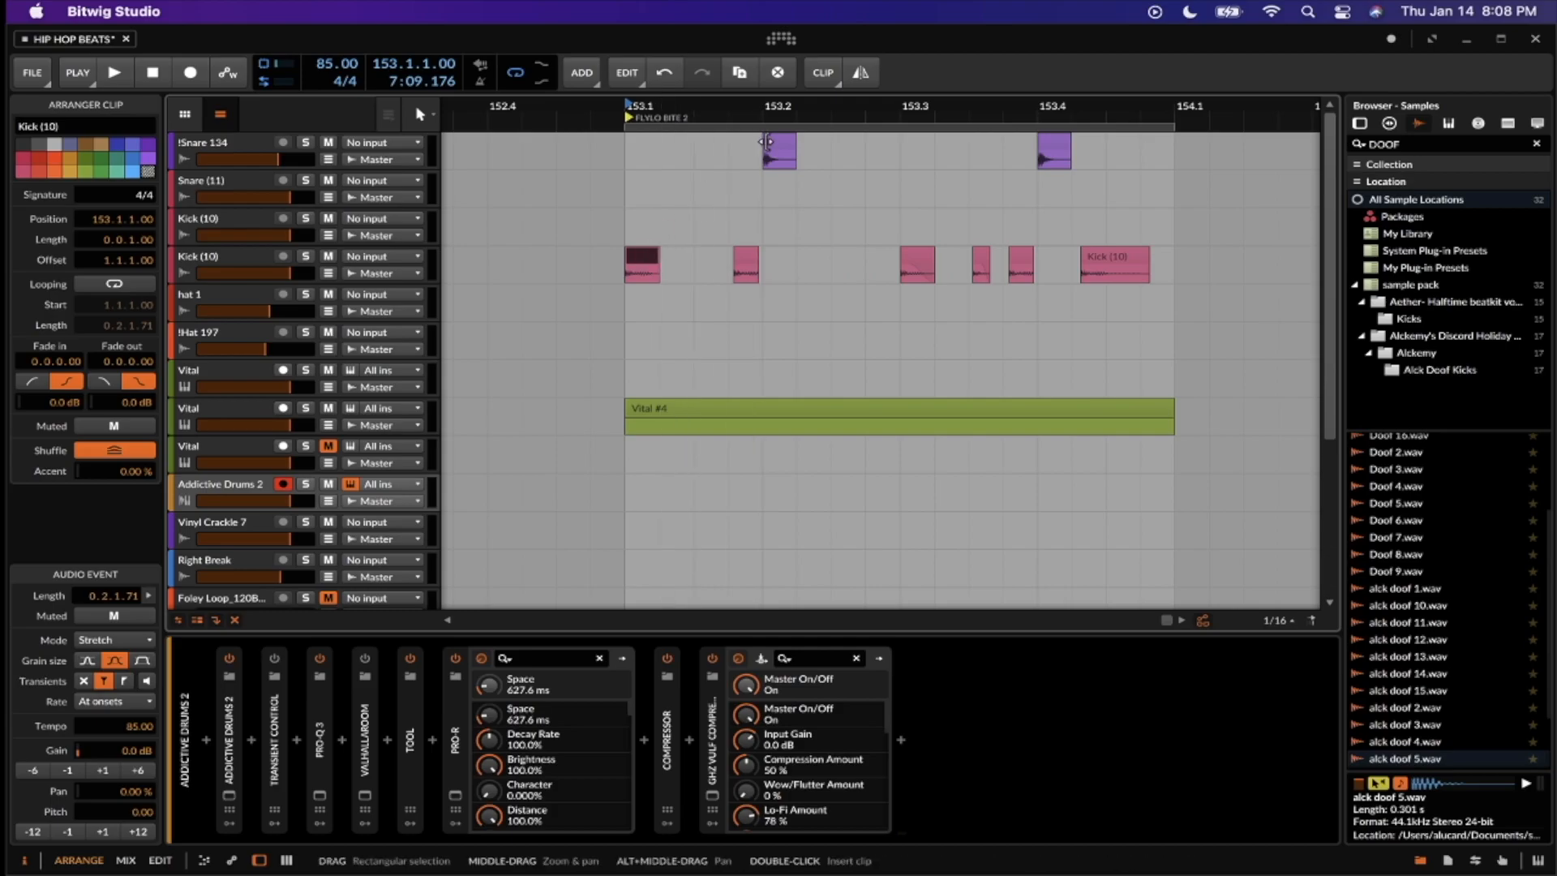
Select the Vital #4 clip and its track, and open that track's Vital synth window
left_click(678, 420)
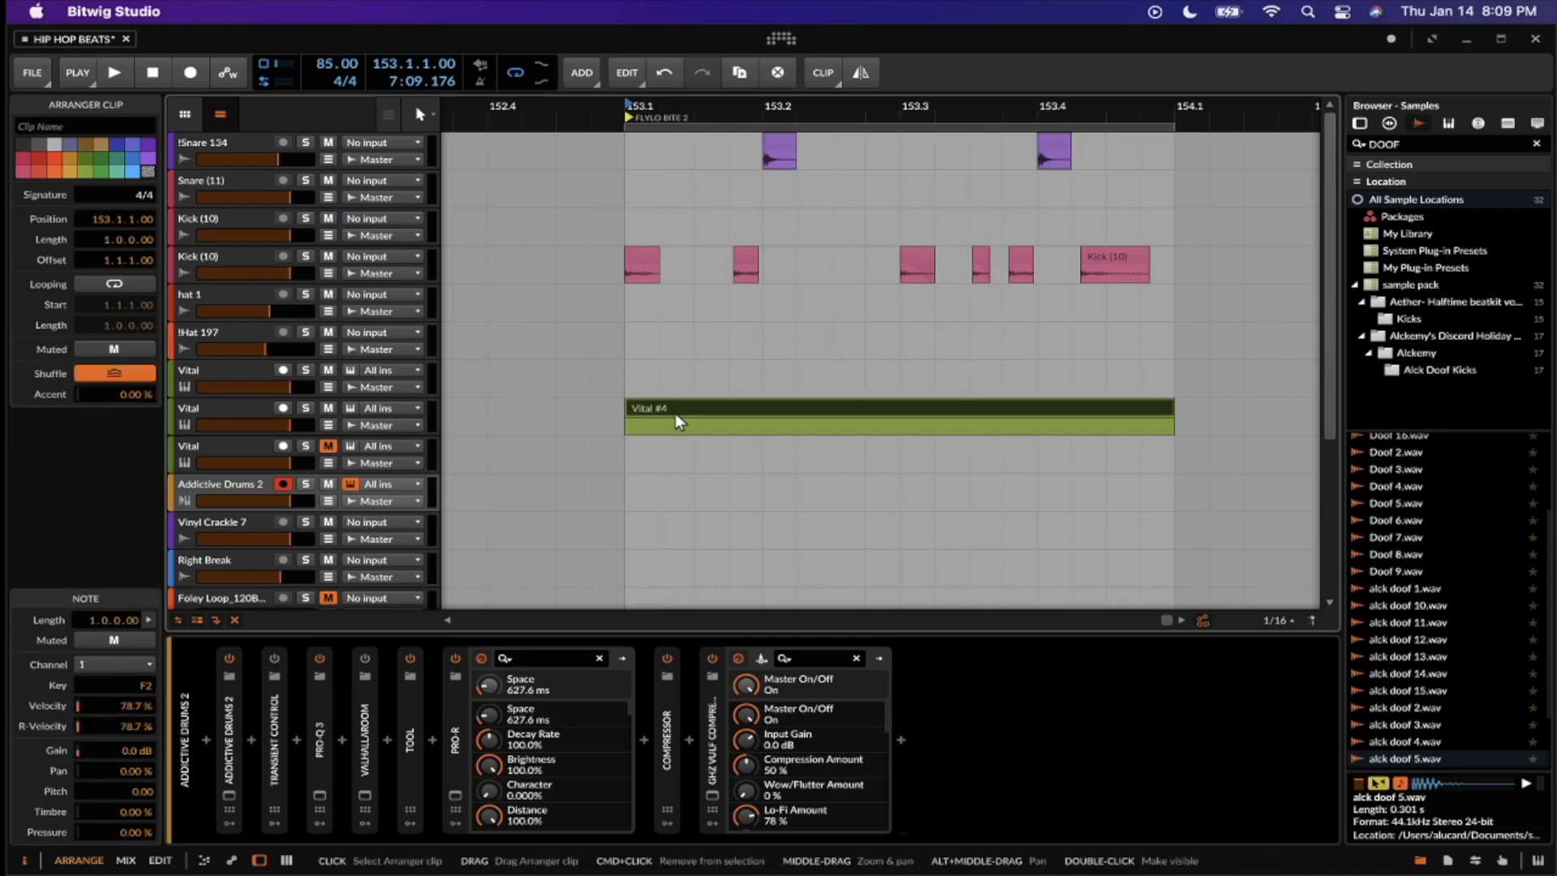
left_click(253, 409)
left_click(230, 795)
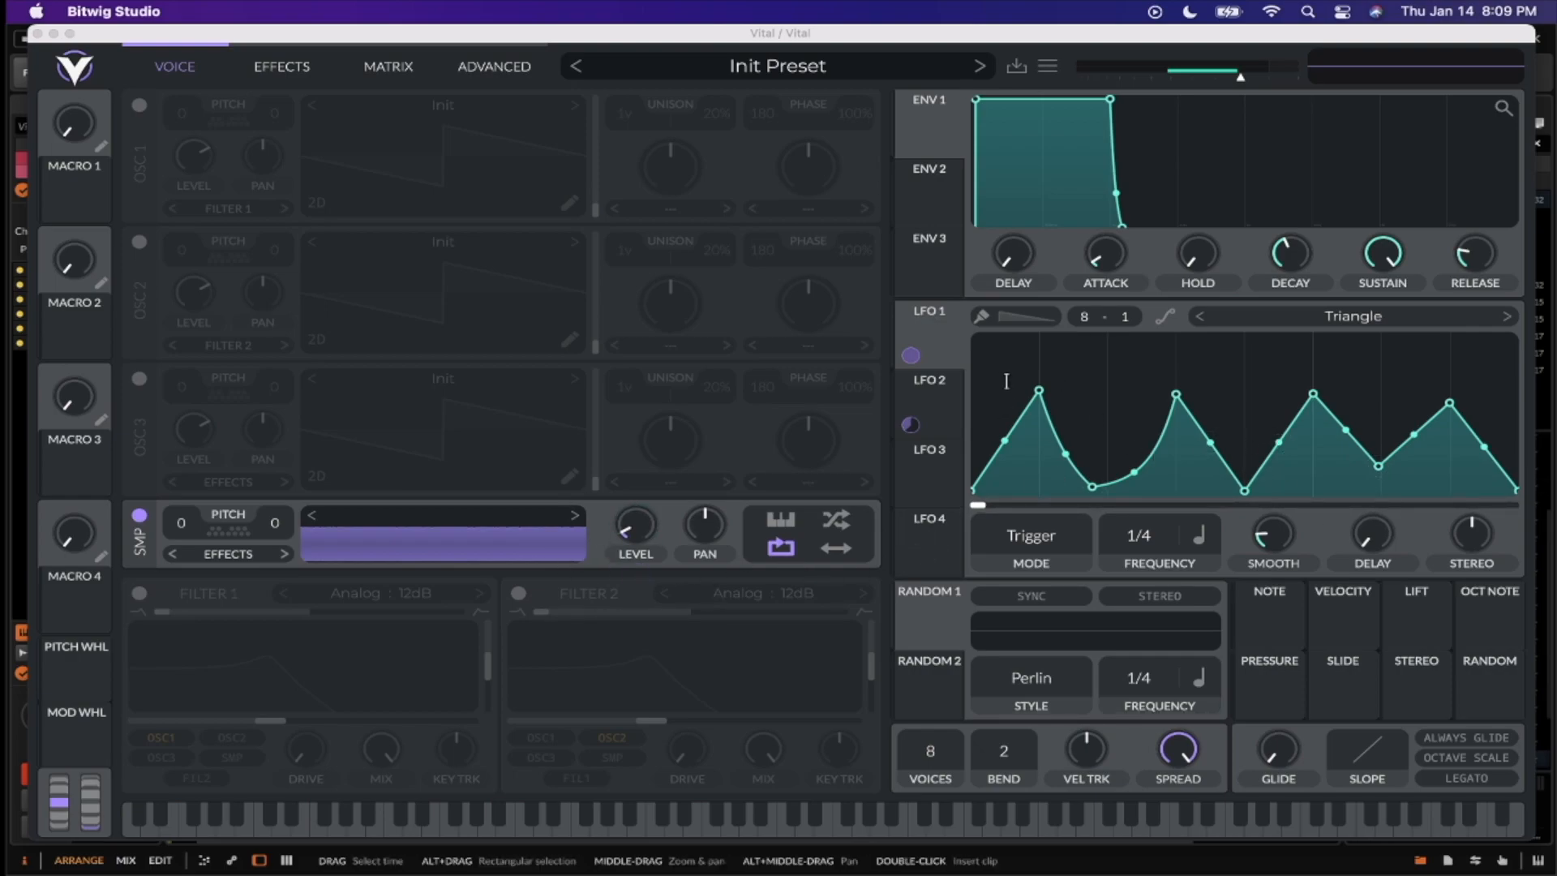
Audition FLYLO BITE 2 while watching the Vital synth's LFO 1 shape, stop playback and close the synth window
key("space")
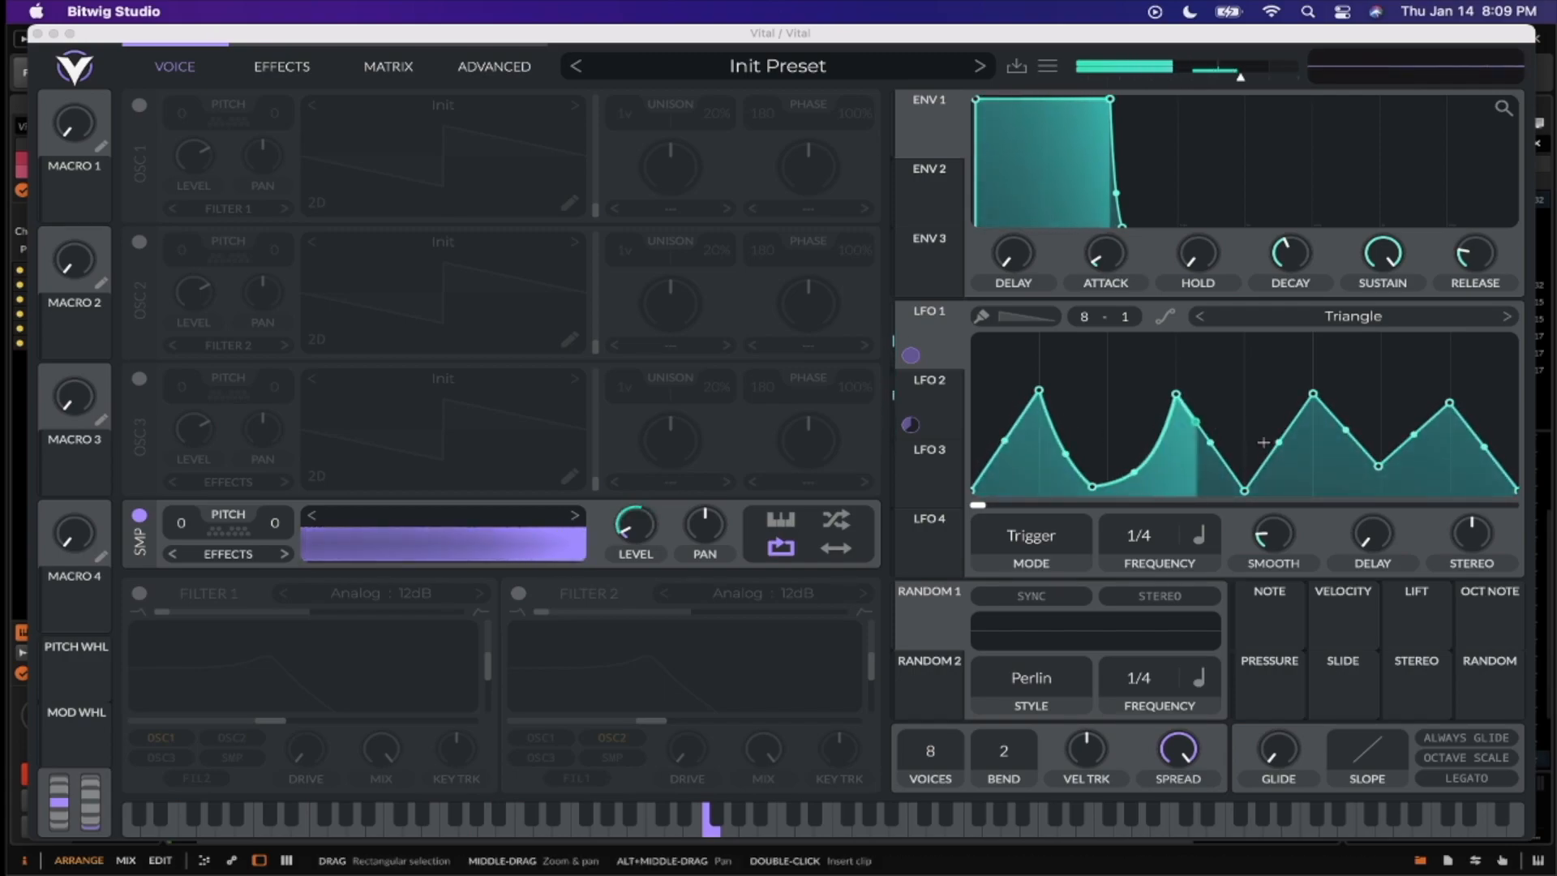
key("space")
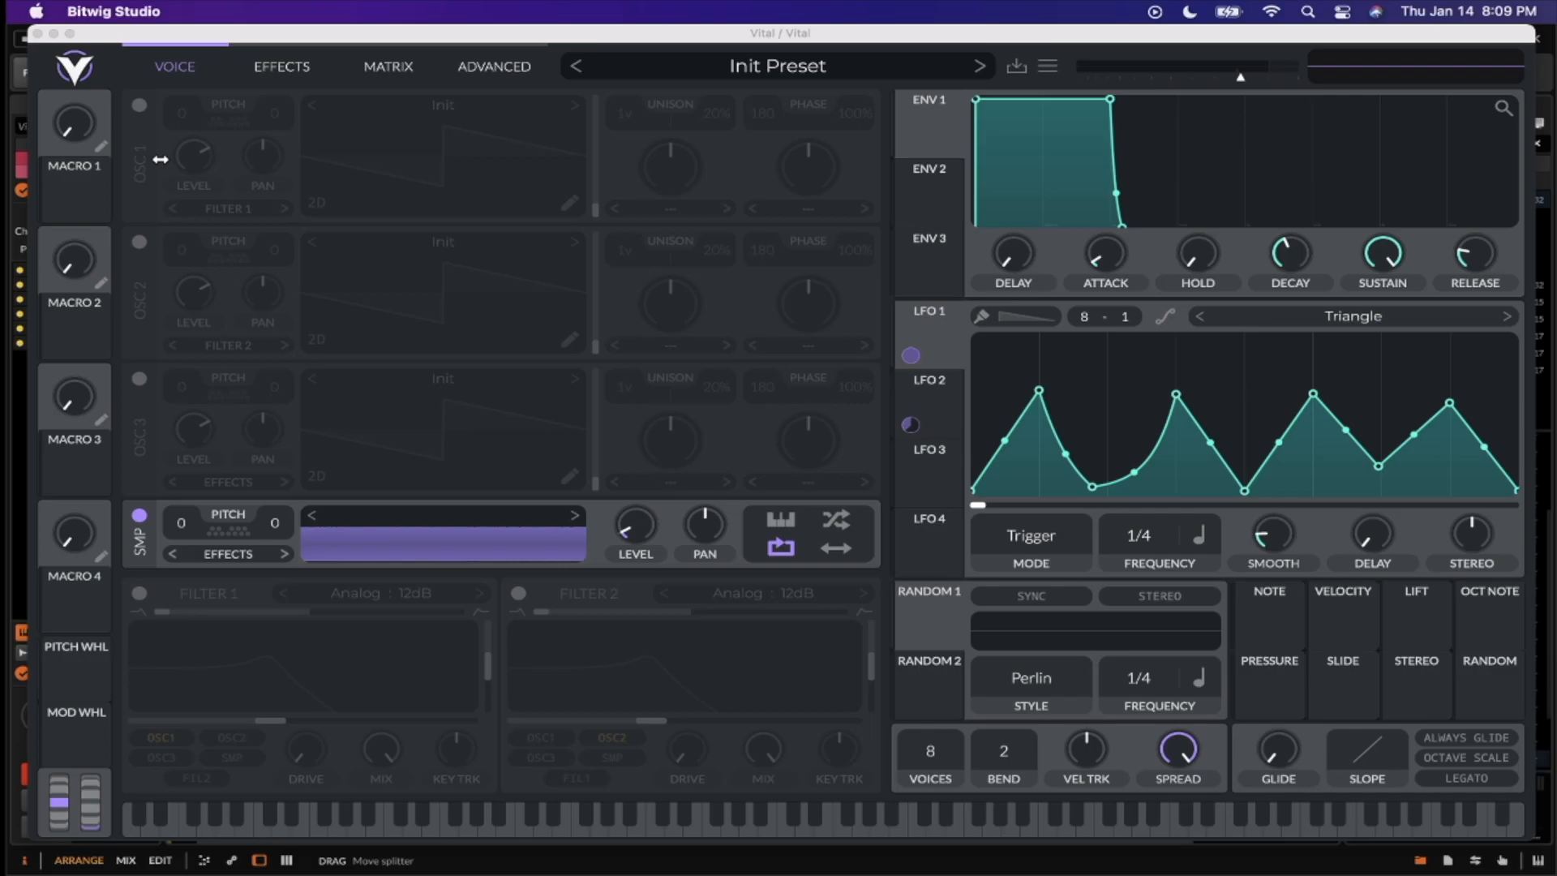
left_click(38, 34)
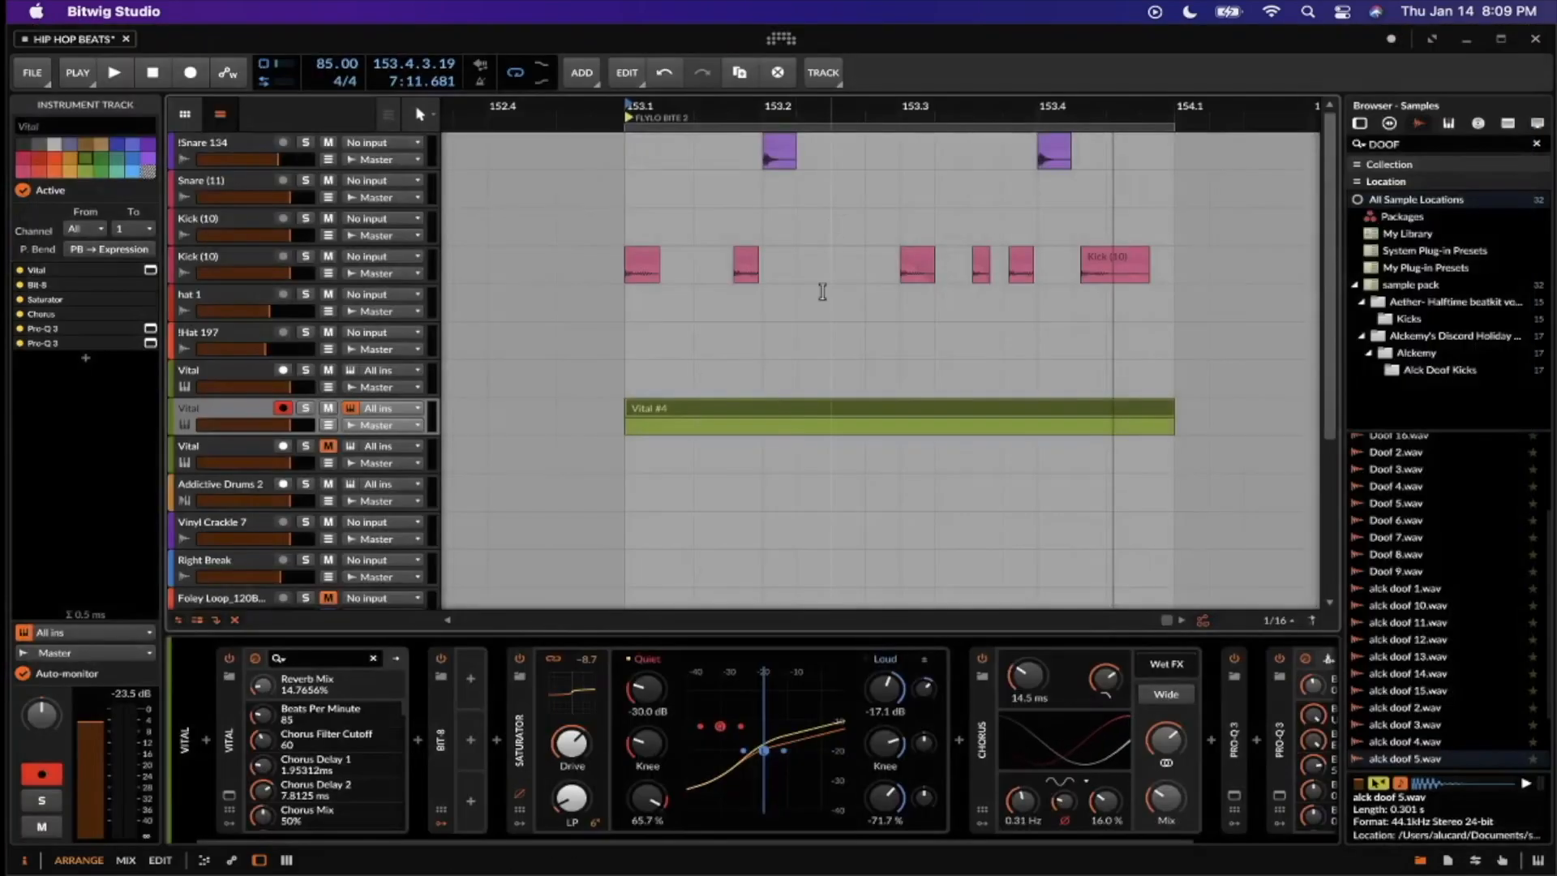
Review the Vital track's effects chain, collapse its Saturator device and select the Vital #4 clip
scroll(961, 735, "right", 4)
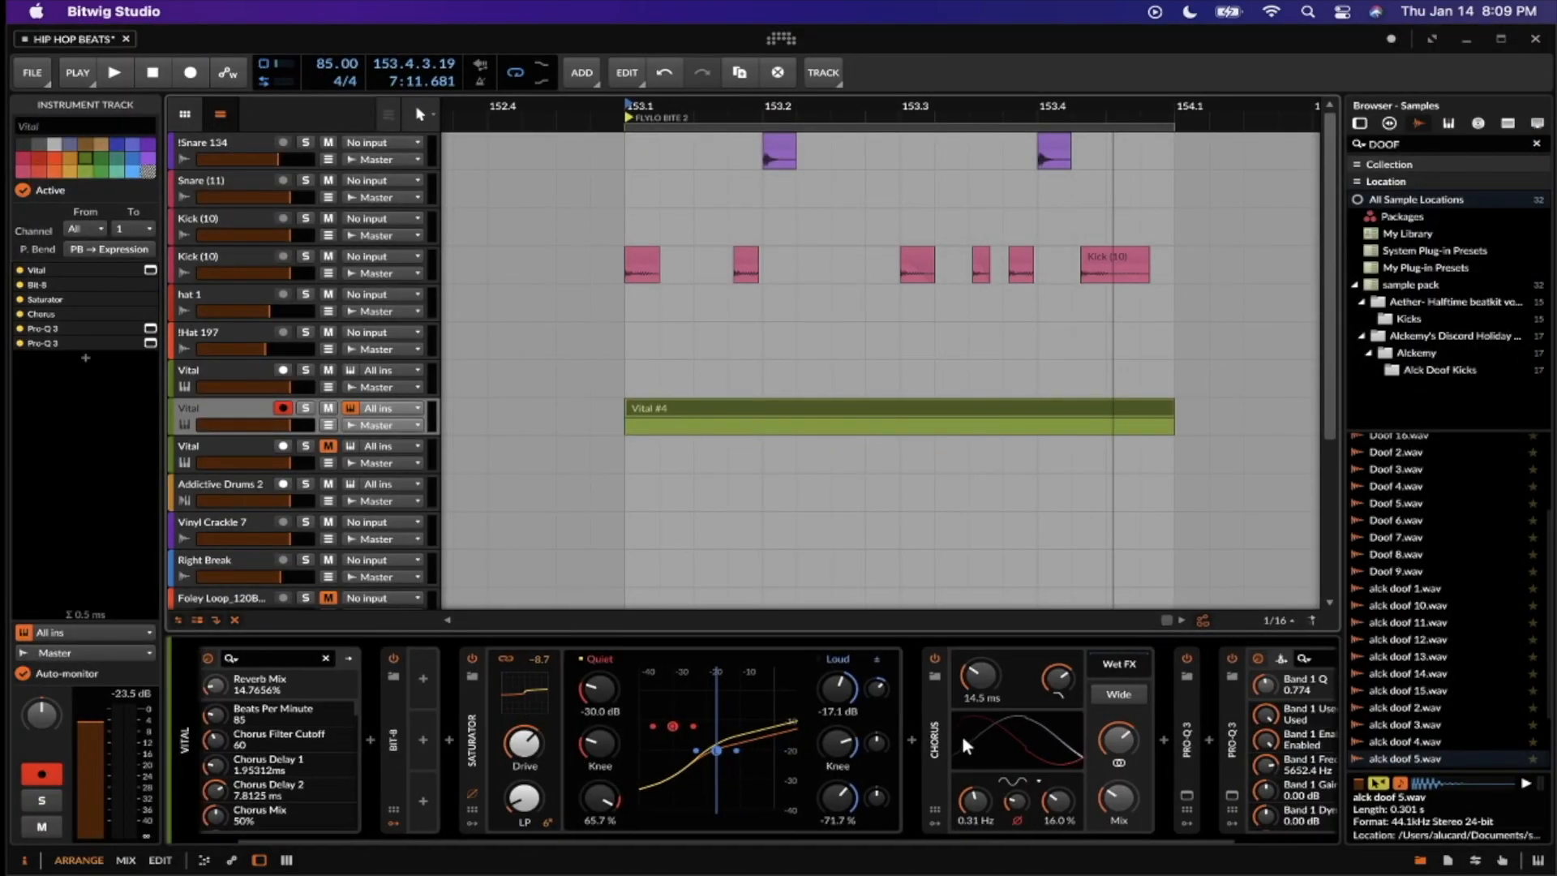
scroll(963, 738, "left", 4)
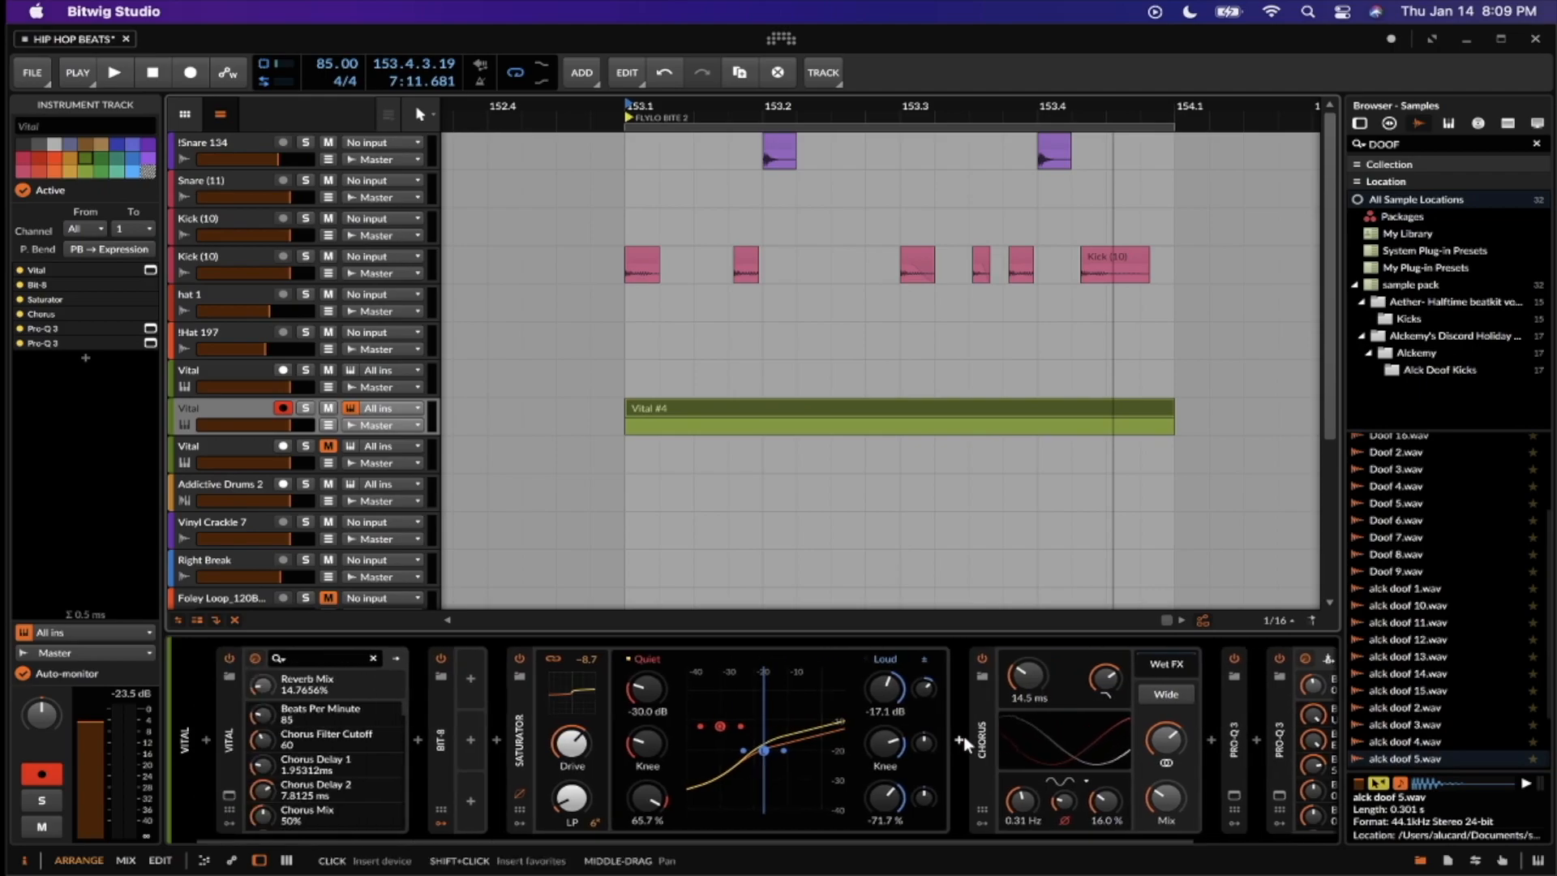
left_click(523, 722)
left_click(723, 410)
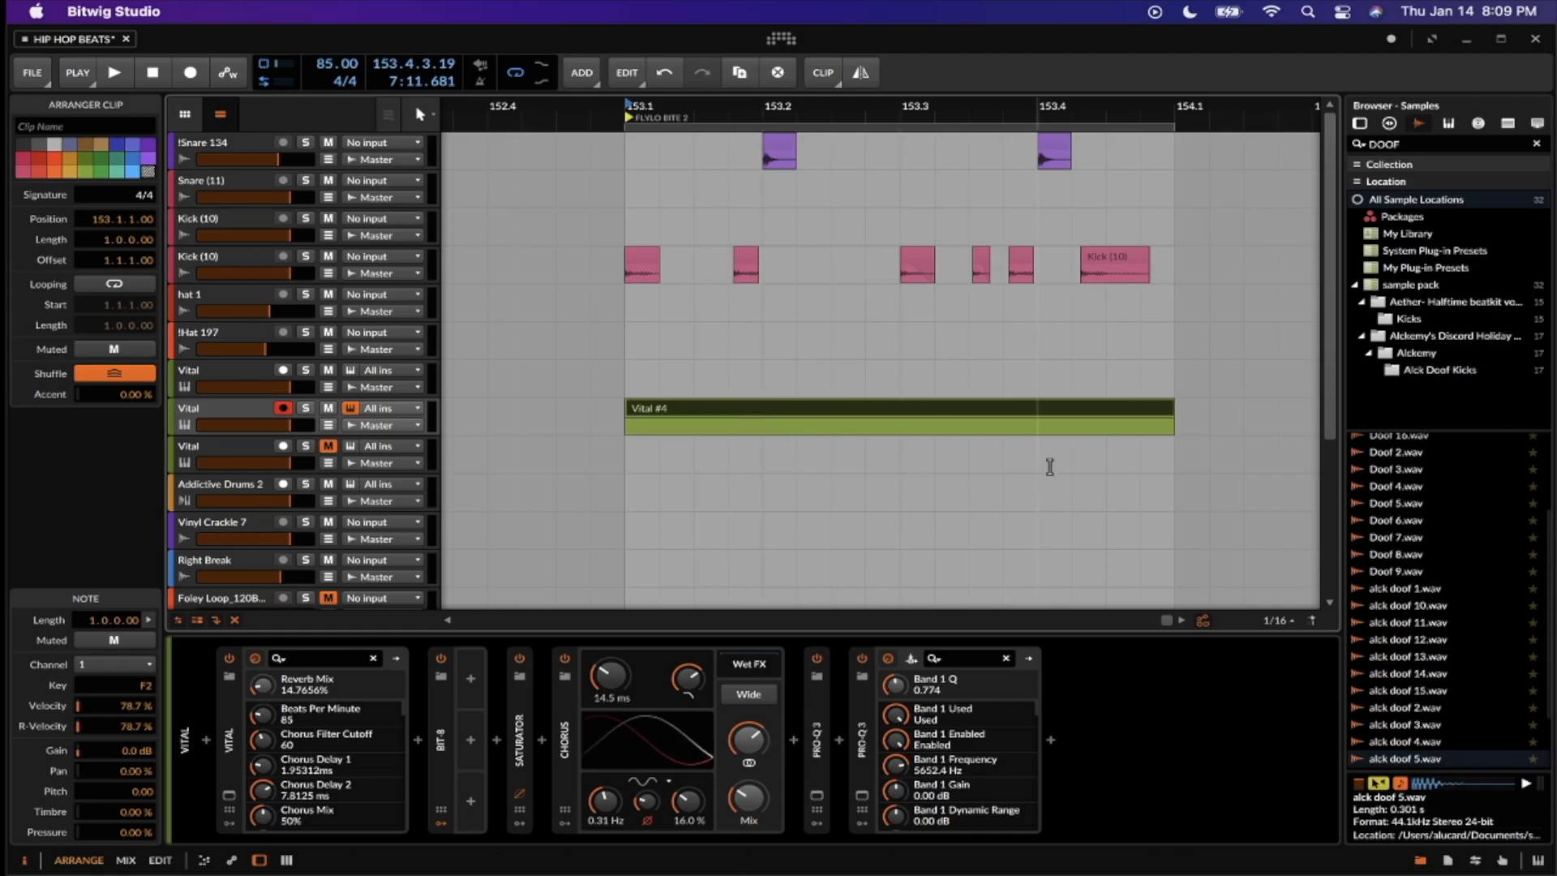
Select the time range from 153.1.1.00 to 153.1.2.00 on the Vital track above Vital #4 to compare it with the first kick
left_click(629, 381)
left_click_drag(671, 377, 662, 378)
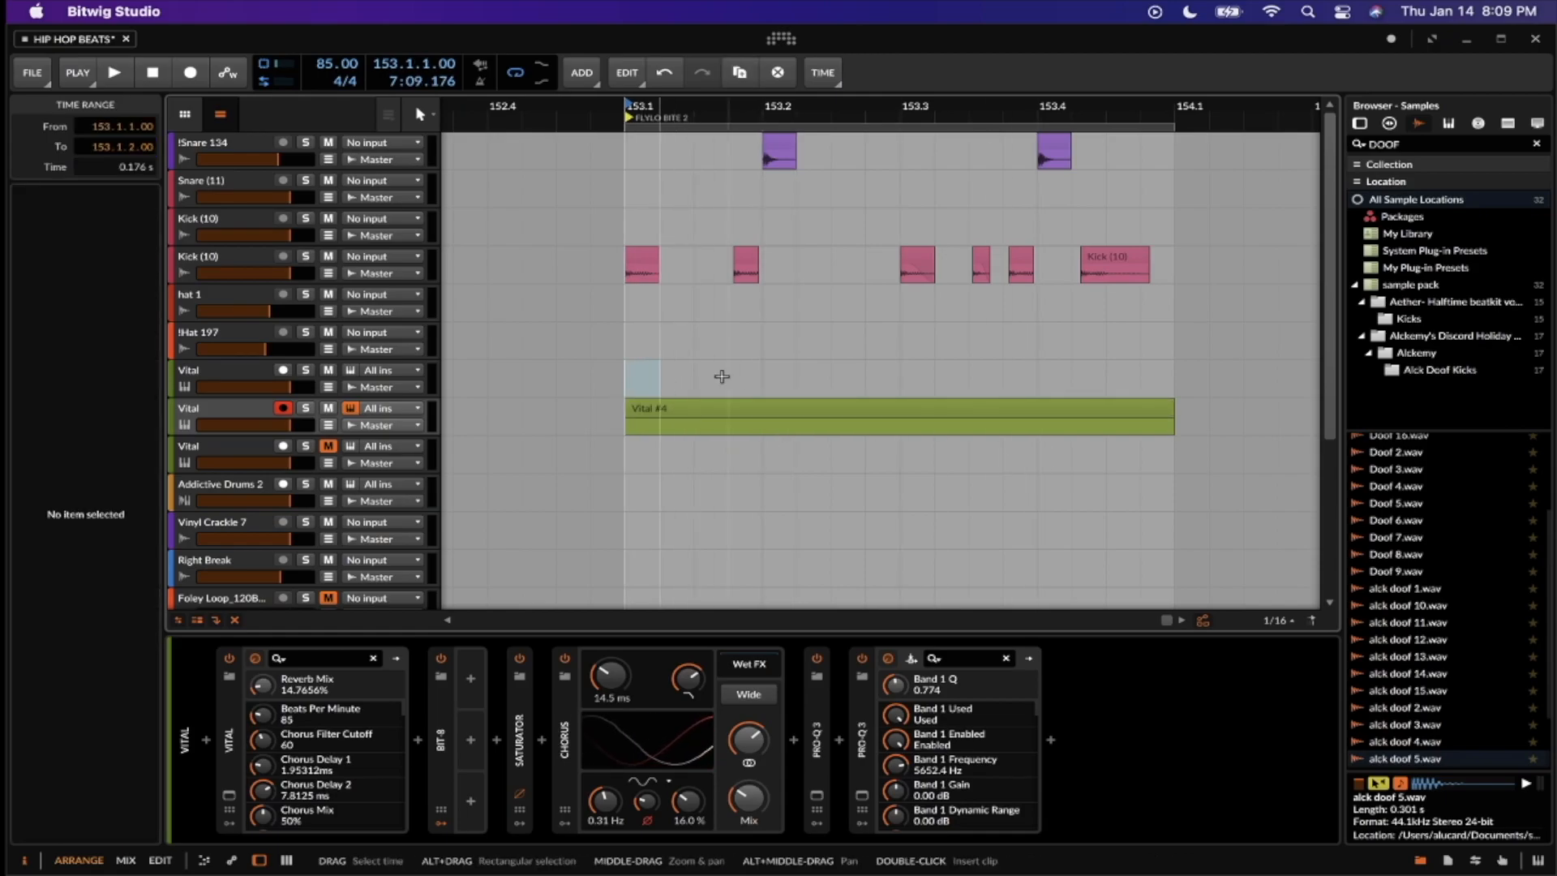
scroll(727, 431, "up", 5)
scroll(726, 431, "down", 2)
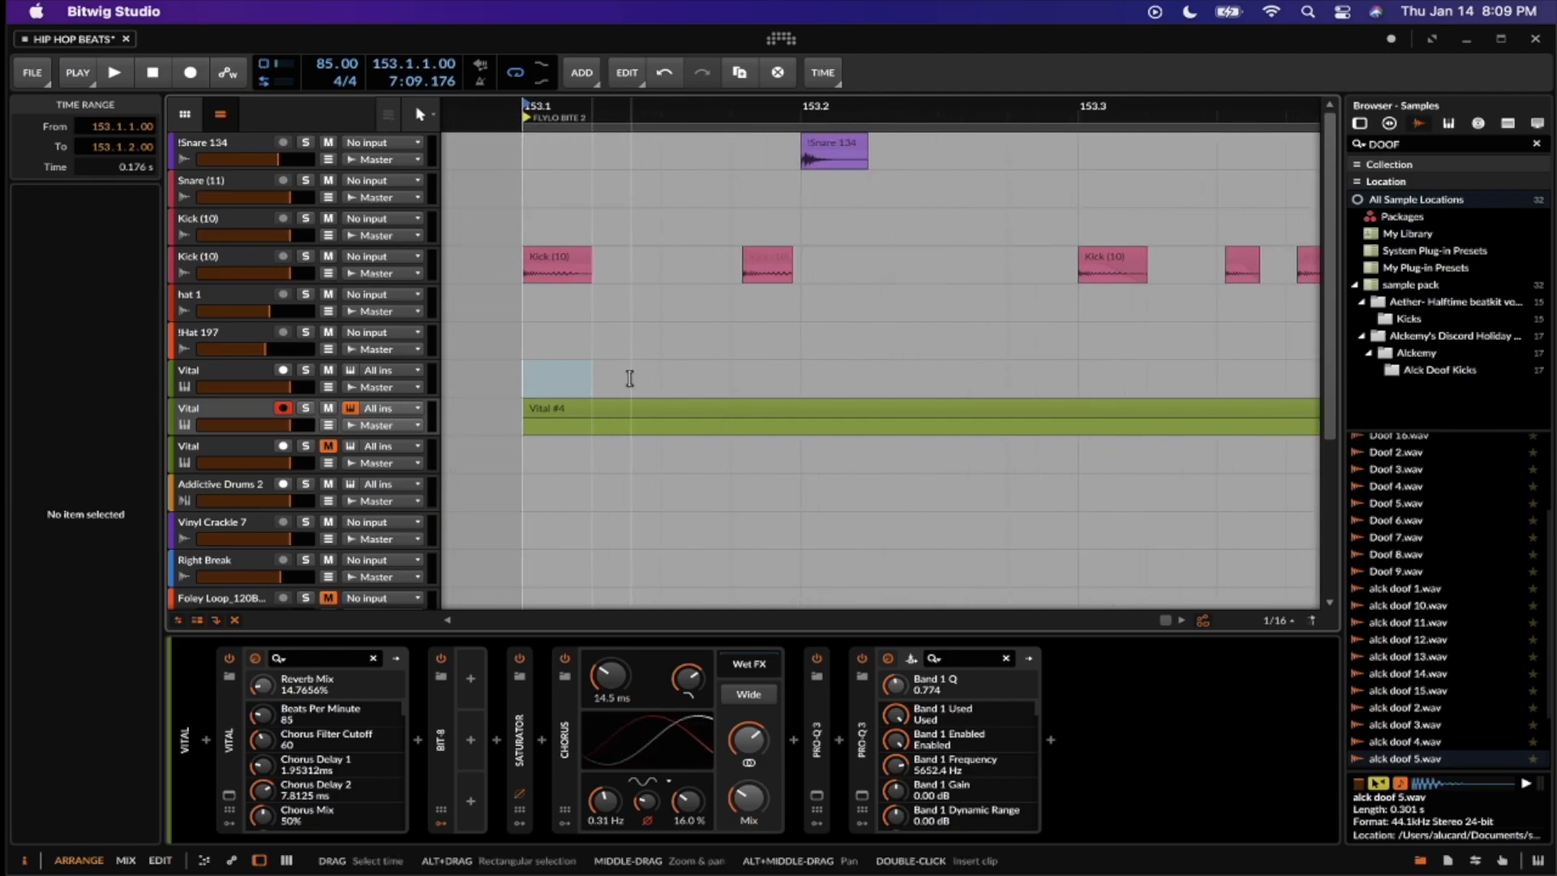
scroll(689, 387, "down", 4)
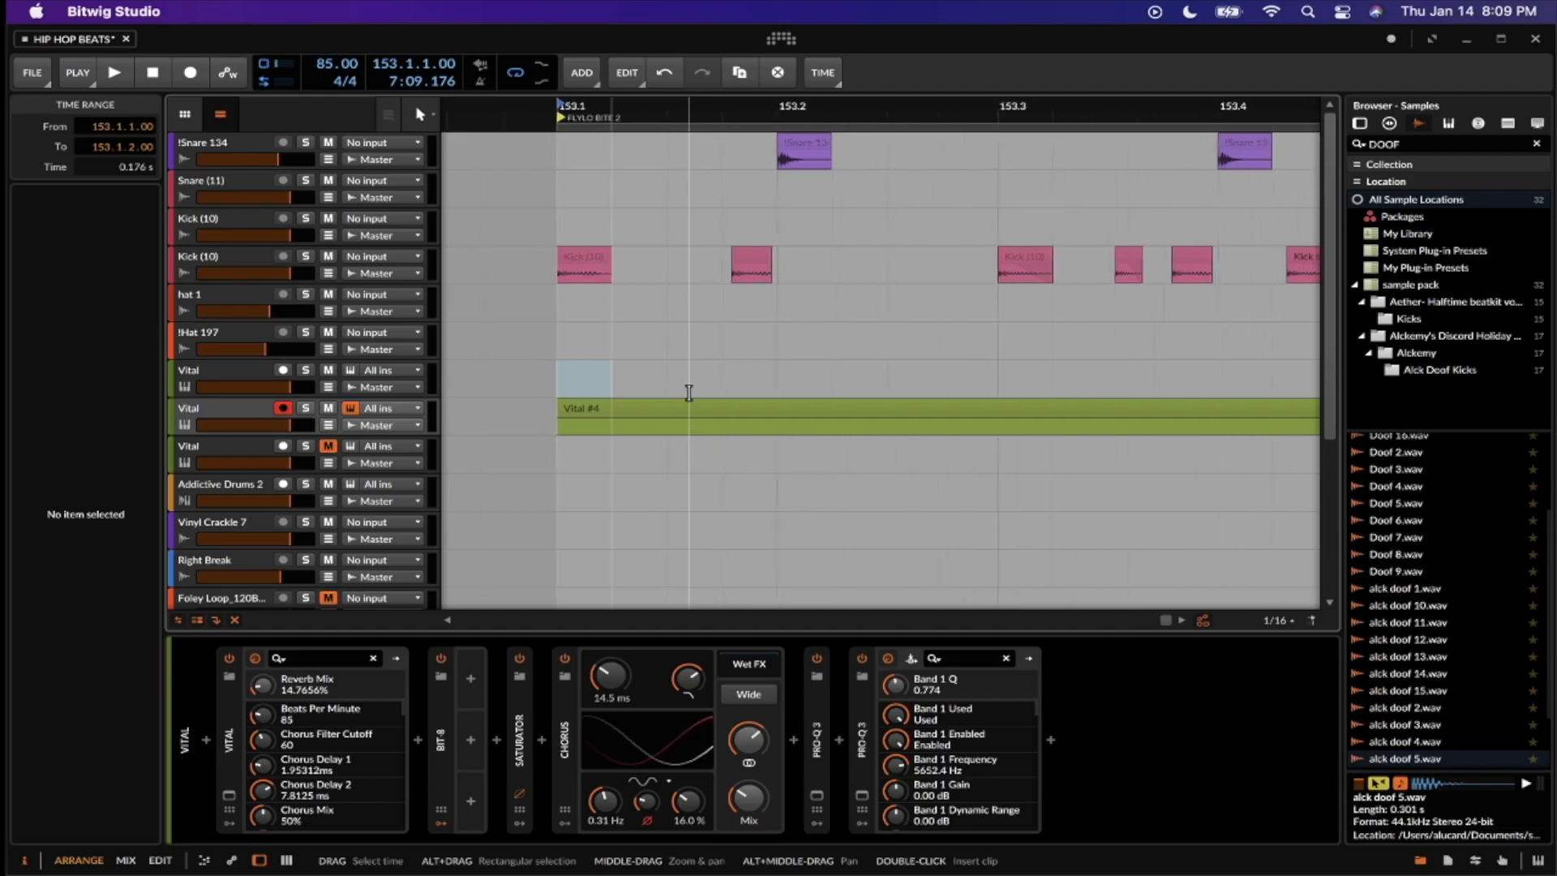
scroll(717, 408, "down", 2)
Select the Vital #4 clip and survey the arrangement's beat sections through FLYLO BITE 2
left_click(717, 408)
scroll(716, 408, "up", 4)
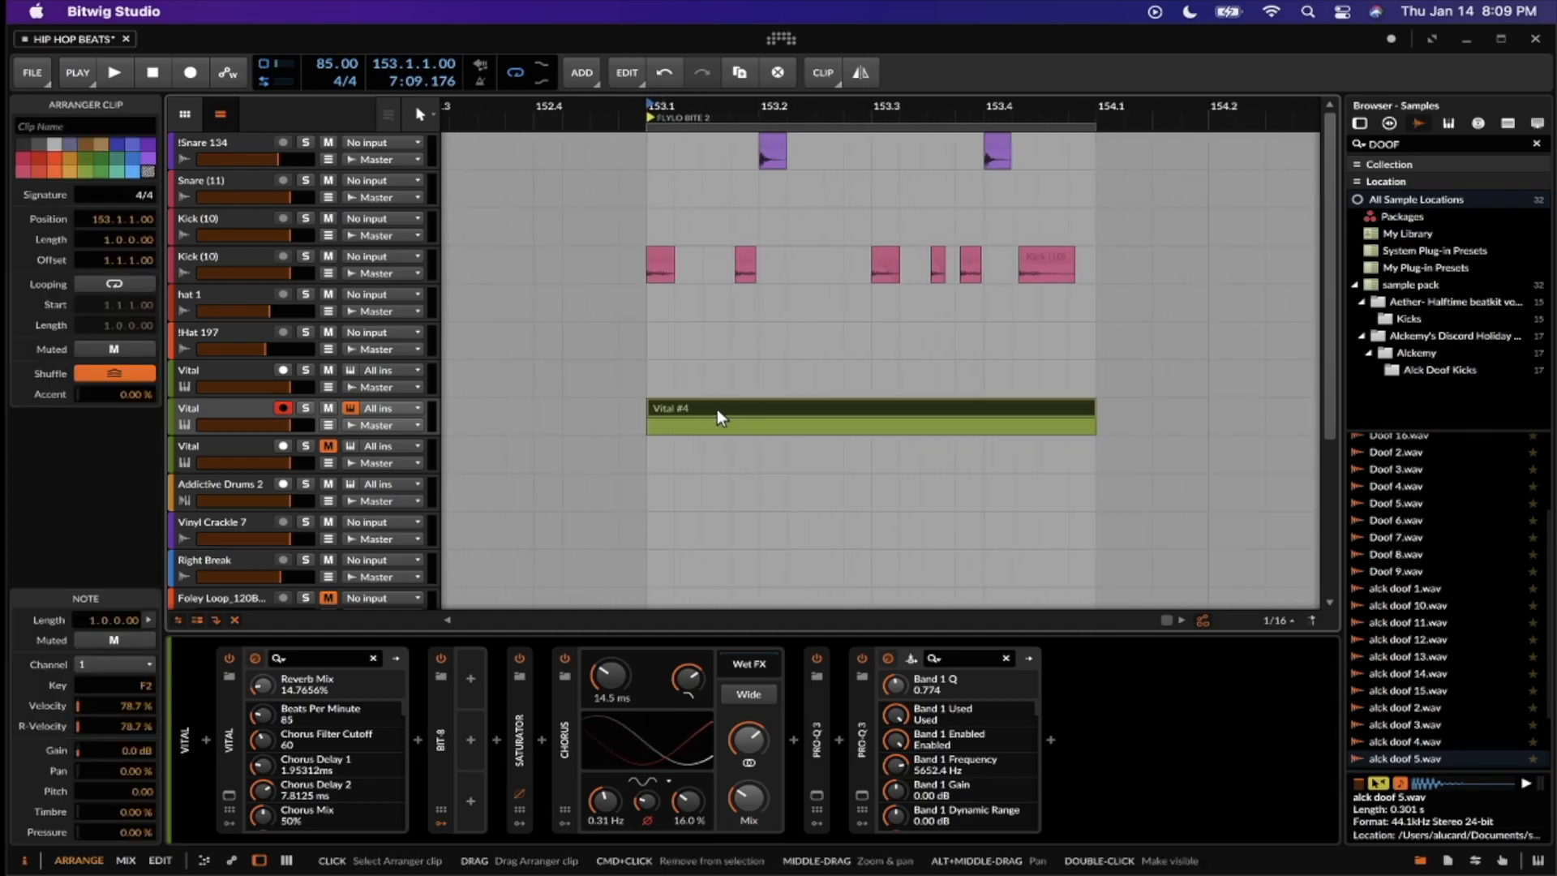
scroll(874, 334, "down", 8)
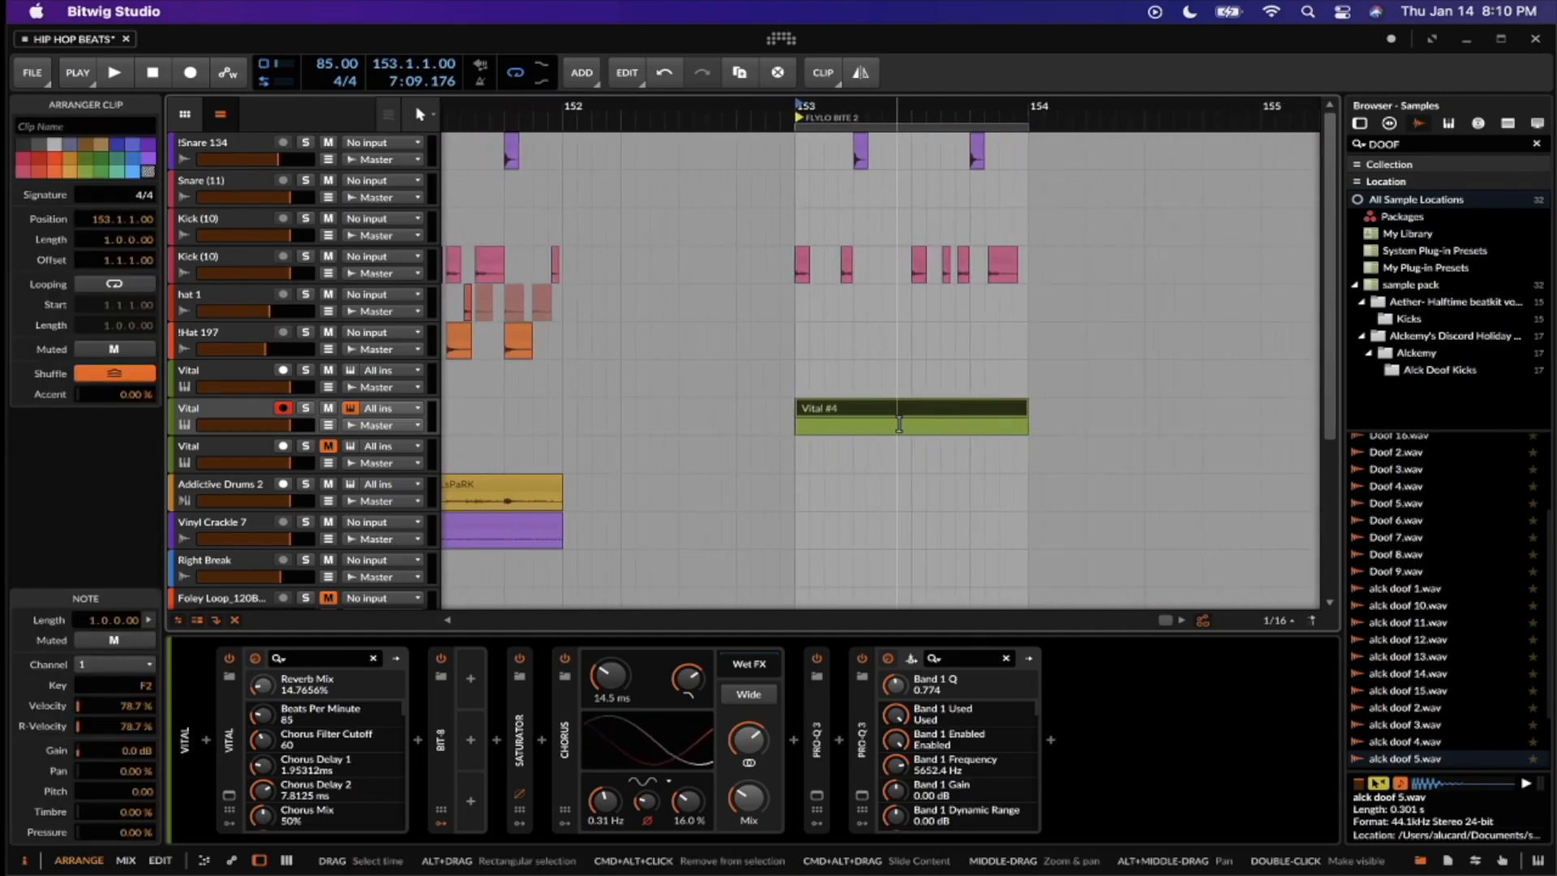
scroll(874, 334, "down", 8)
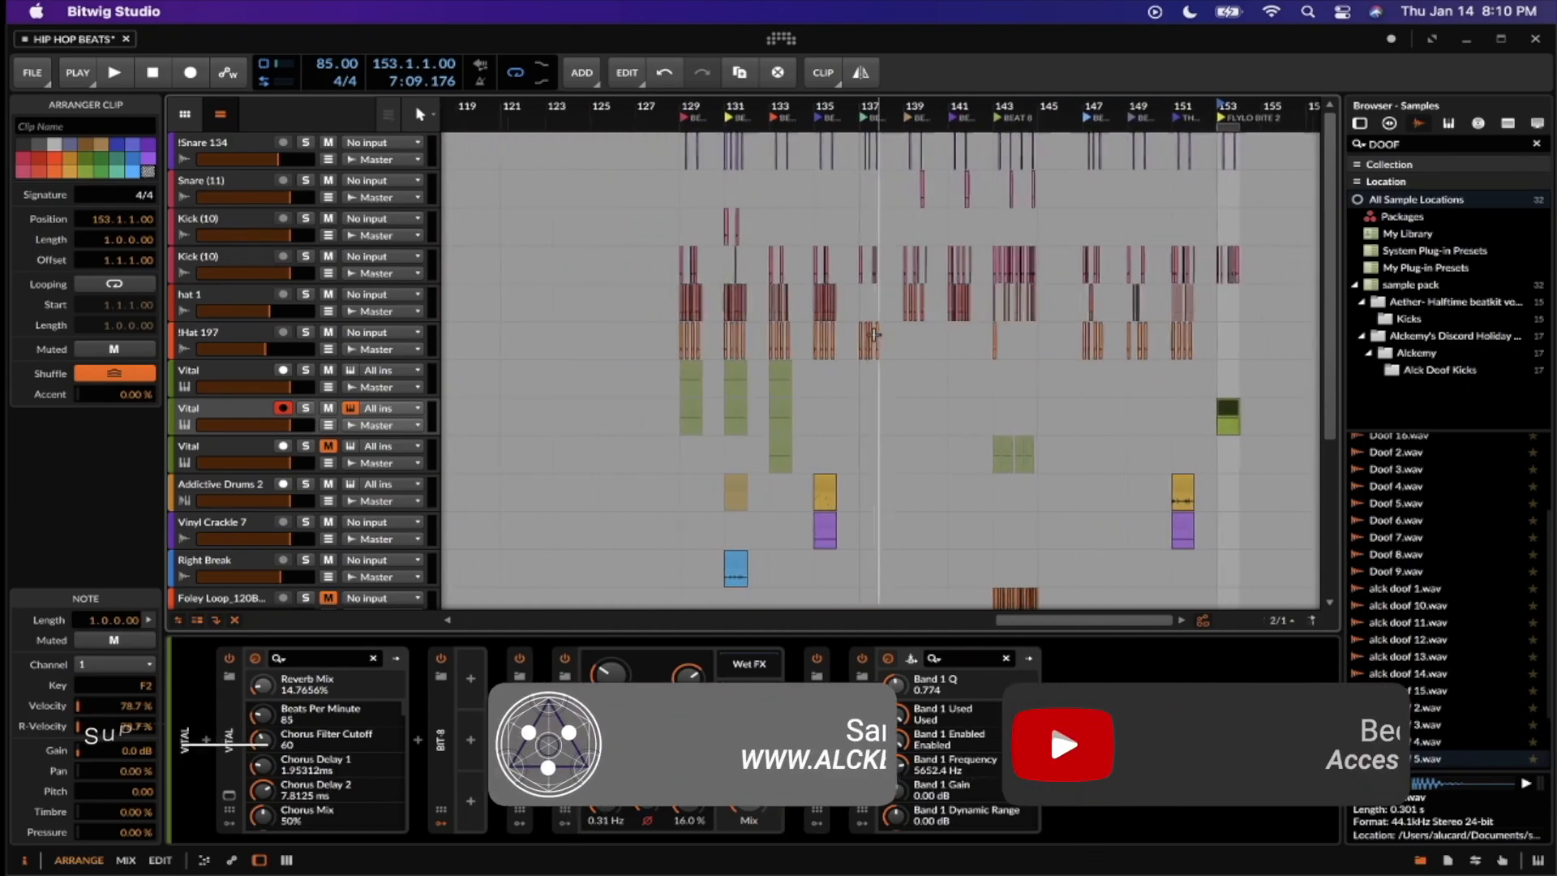
scroll(1025, 212, "up", 4)
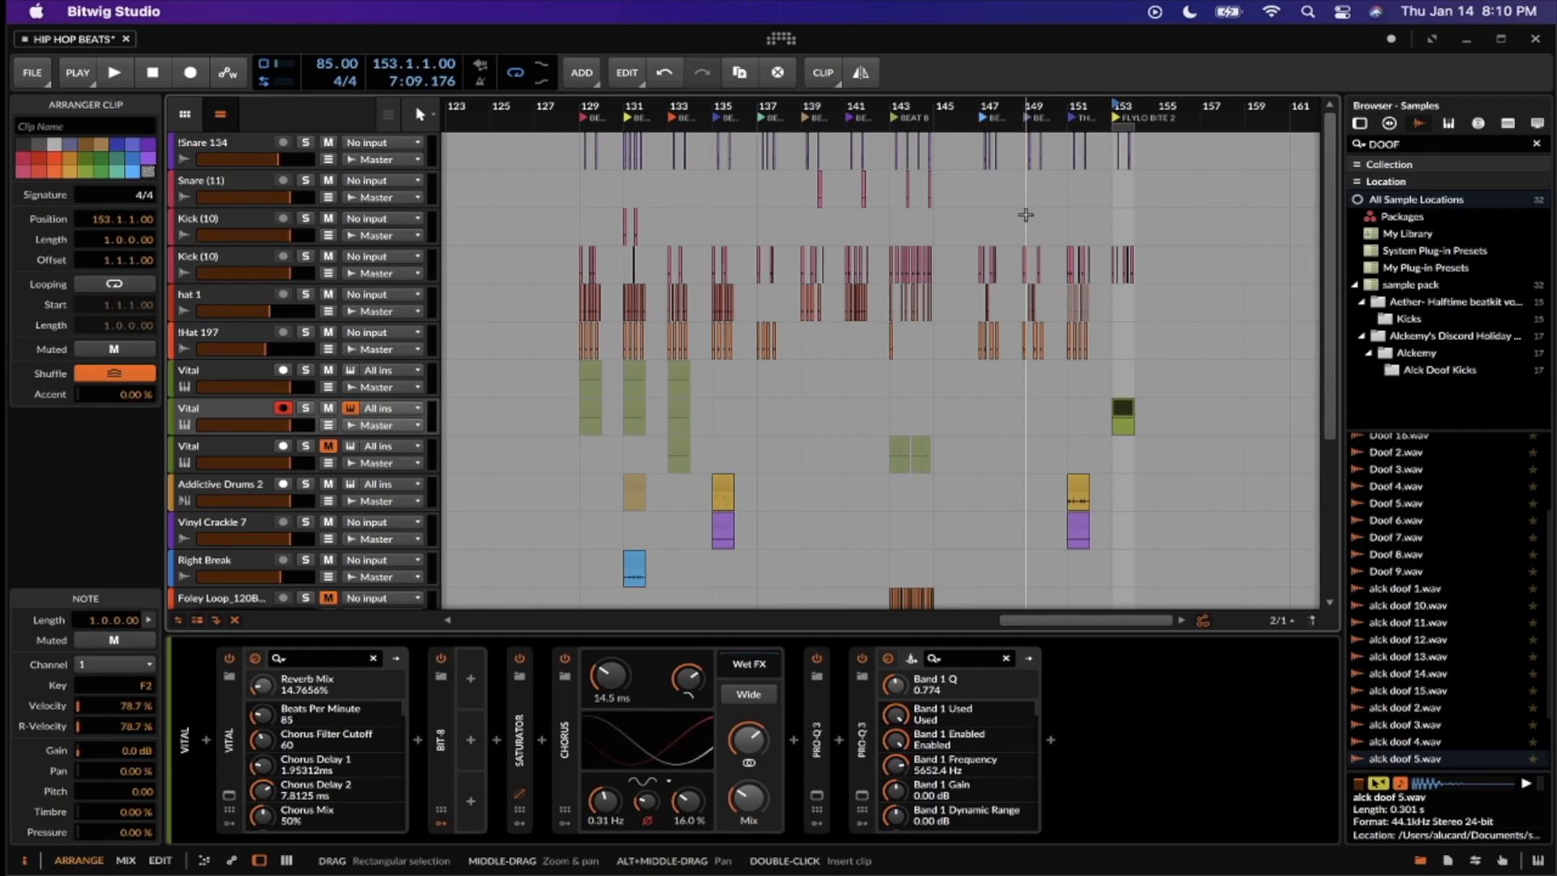
scroll(1026, 215, "up", 3)
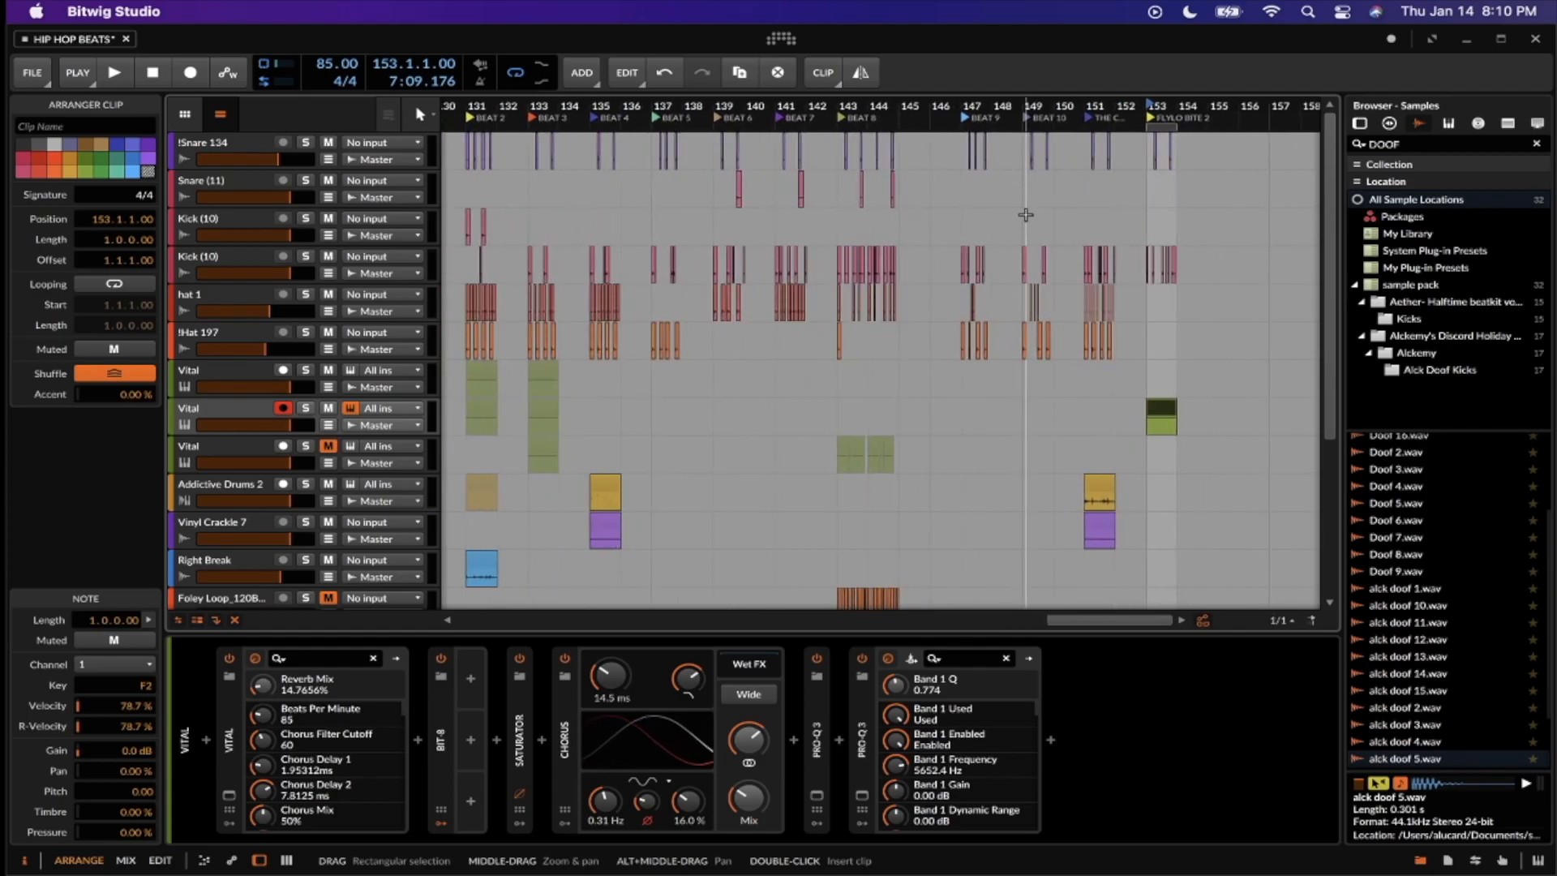